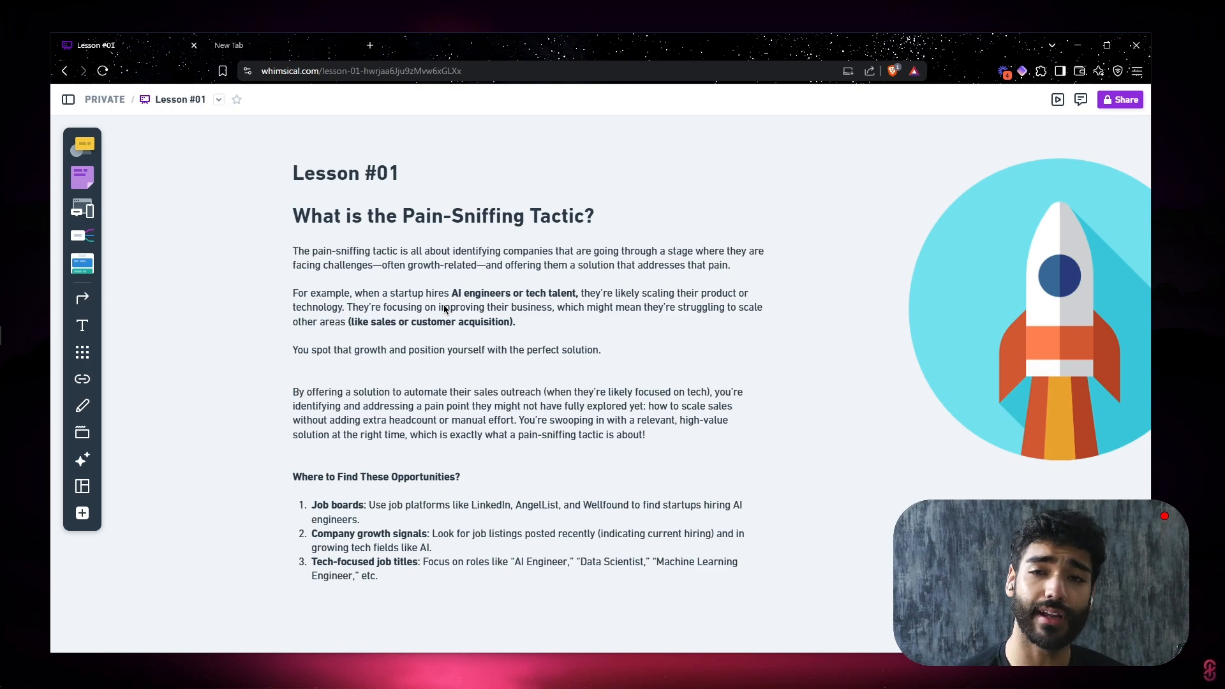
Step: Pan around the Whimsical Lesson #01 board to review the flowchart
scroll(285, 262, "up", 2)
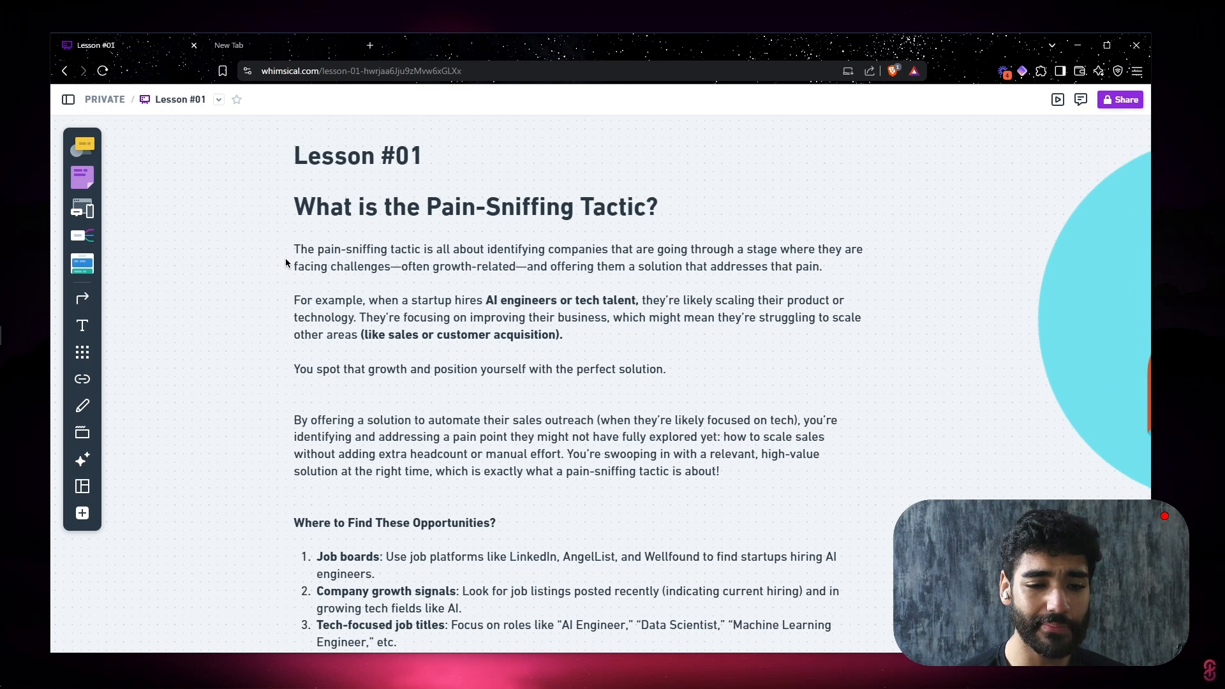
scroll(285, 258, "right", 2)
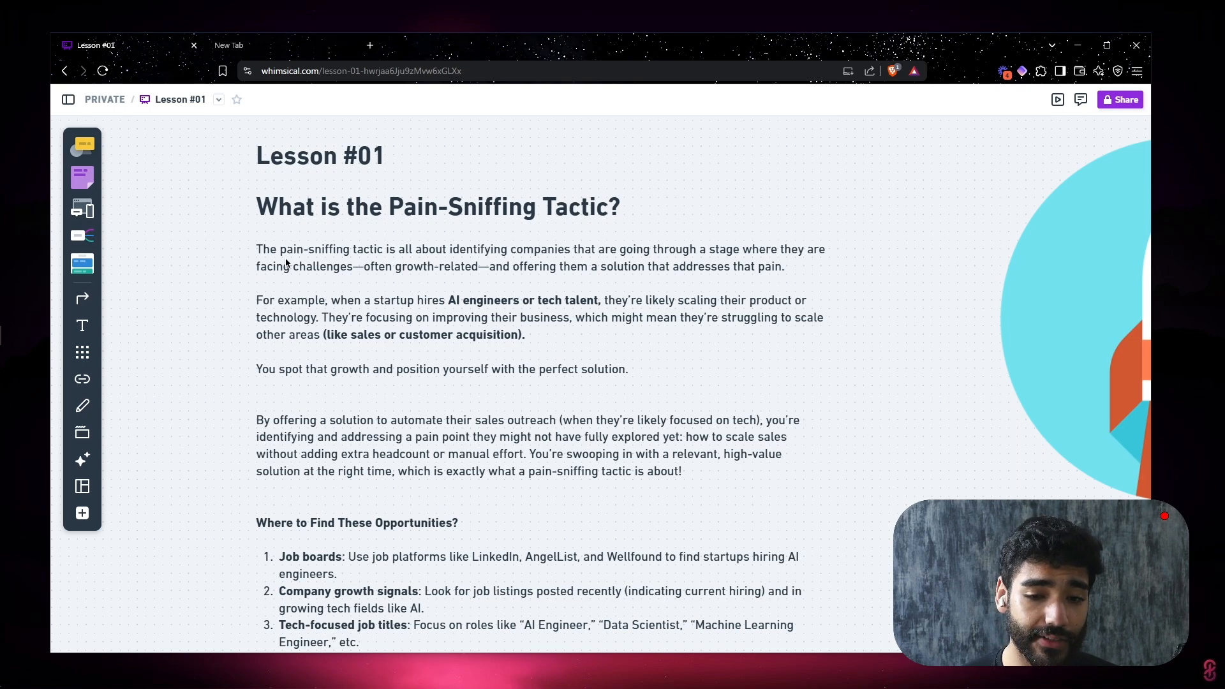
scroll(285, 263, "down", 3)
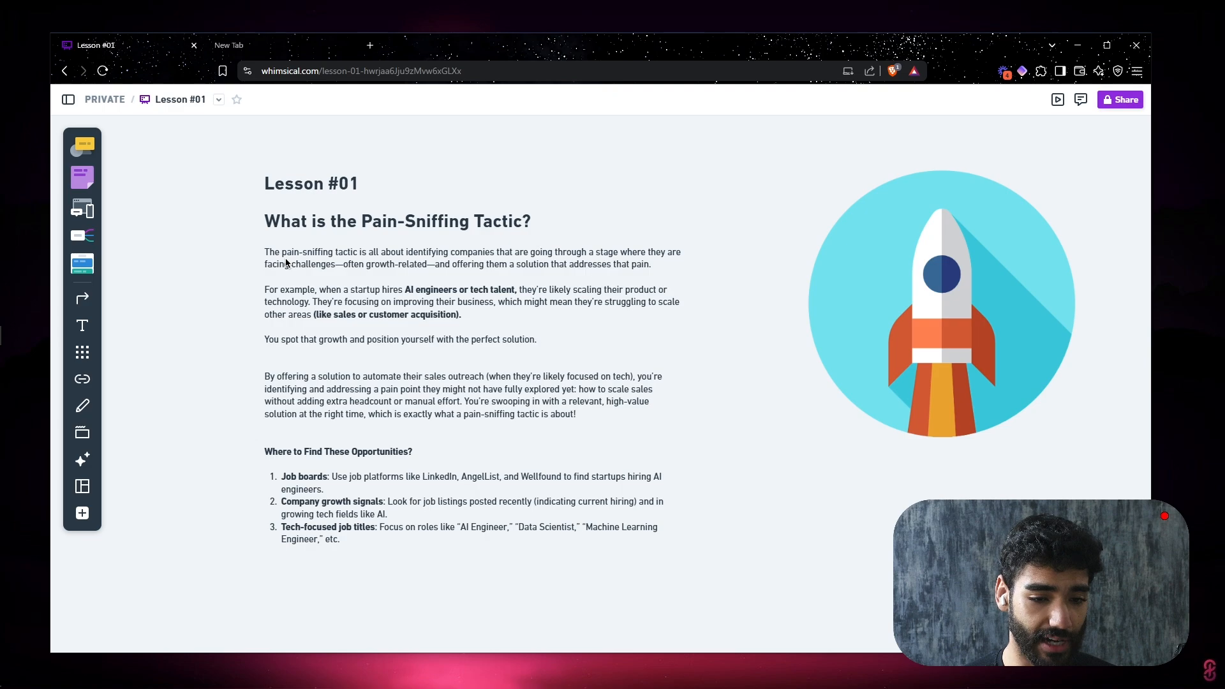
scroll(285, 263, "up", 3)
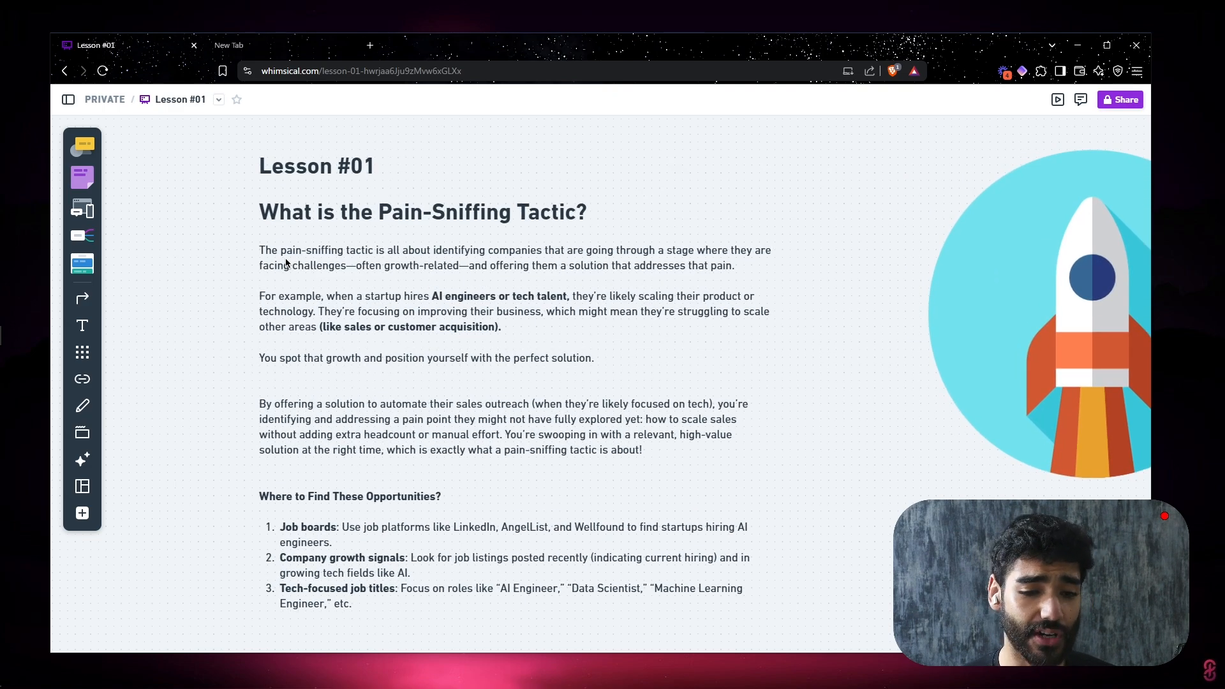
scroll(285, 263, "down", 1)
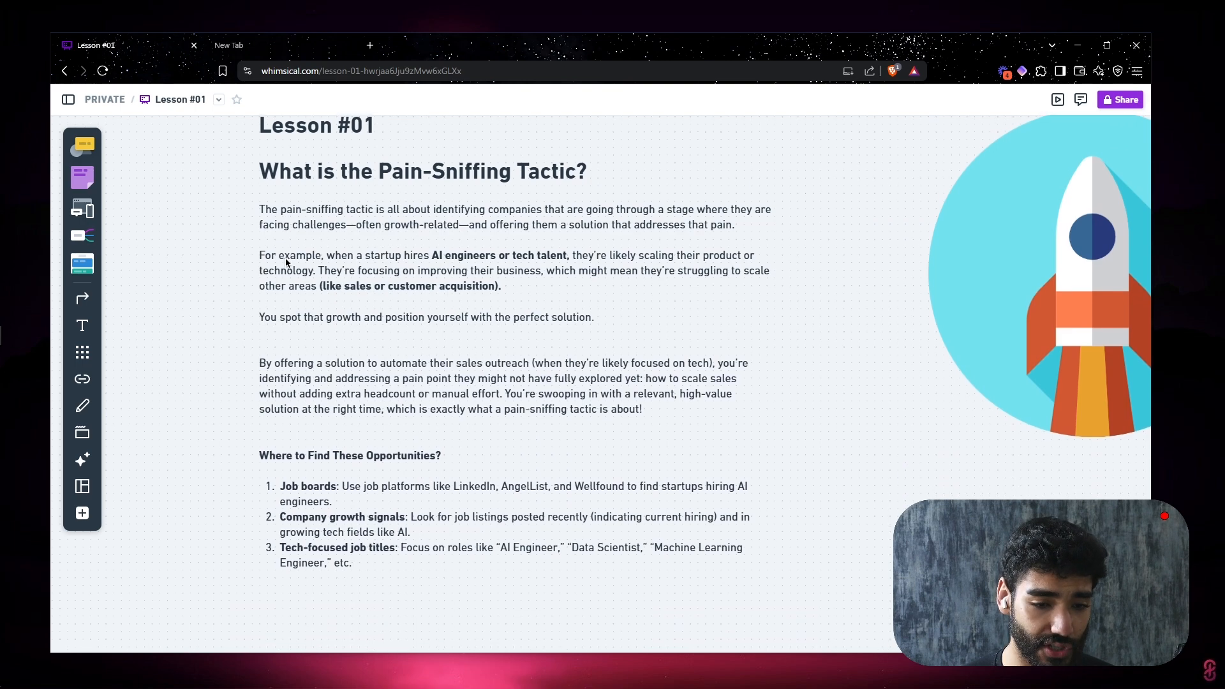
scroll(285, 263, "up", 3)
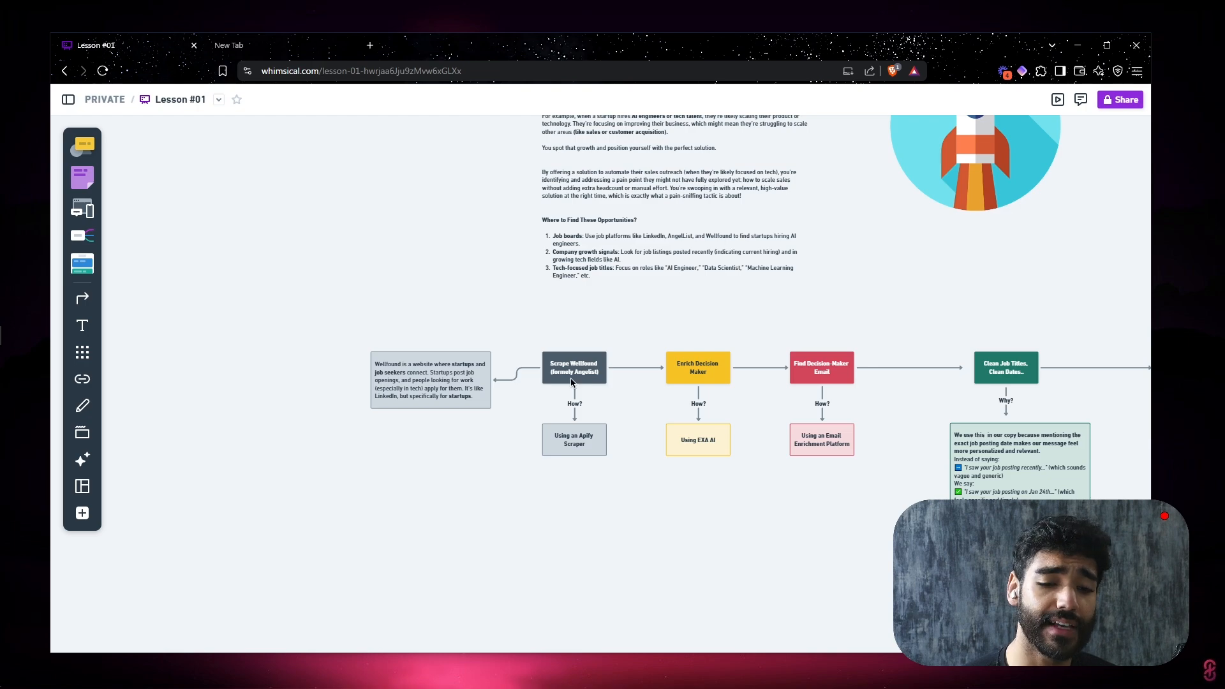
scroll(544, 378, "up", 5)
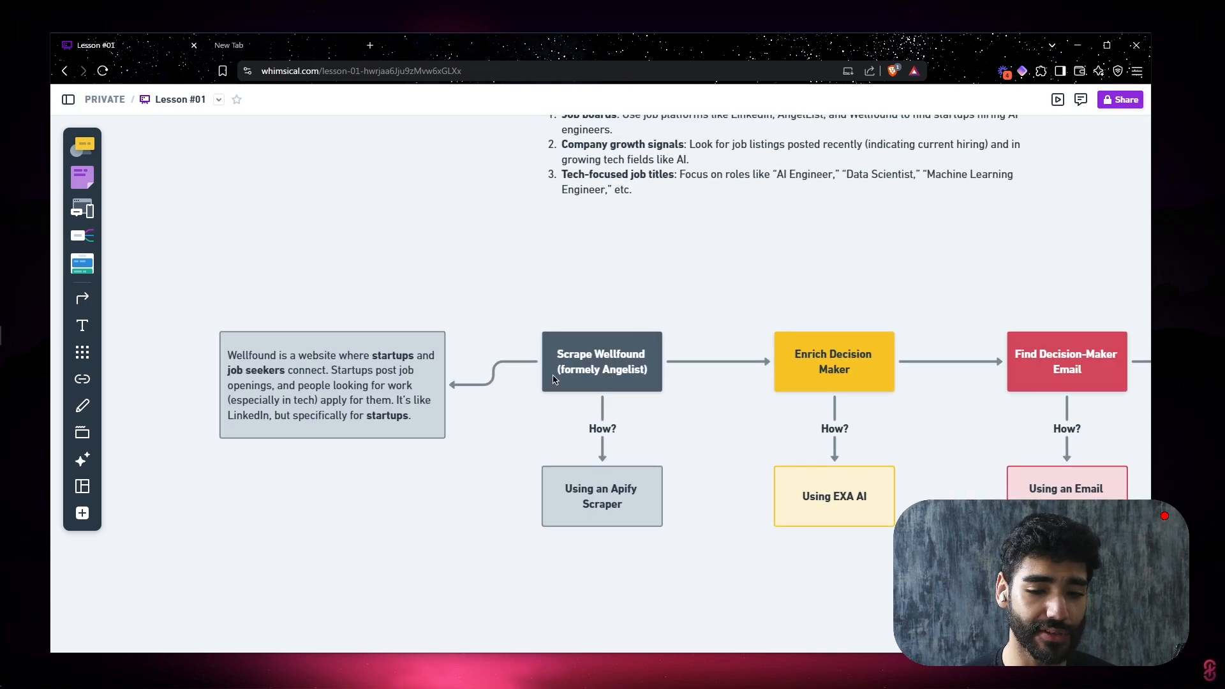
scroll(546, 378, "up", 3)
scroll(545, 378, "left", 2)
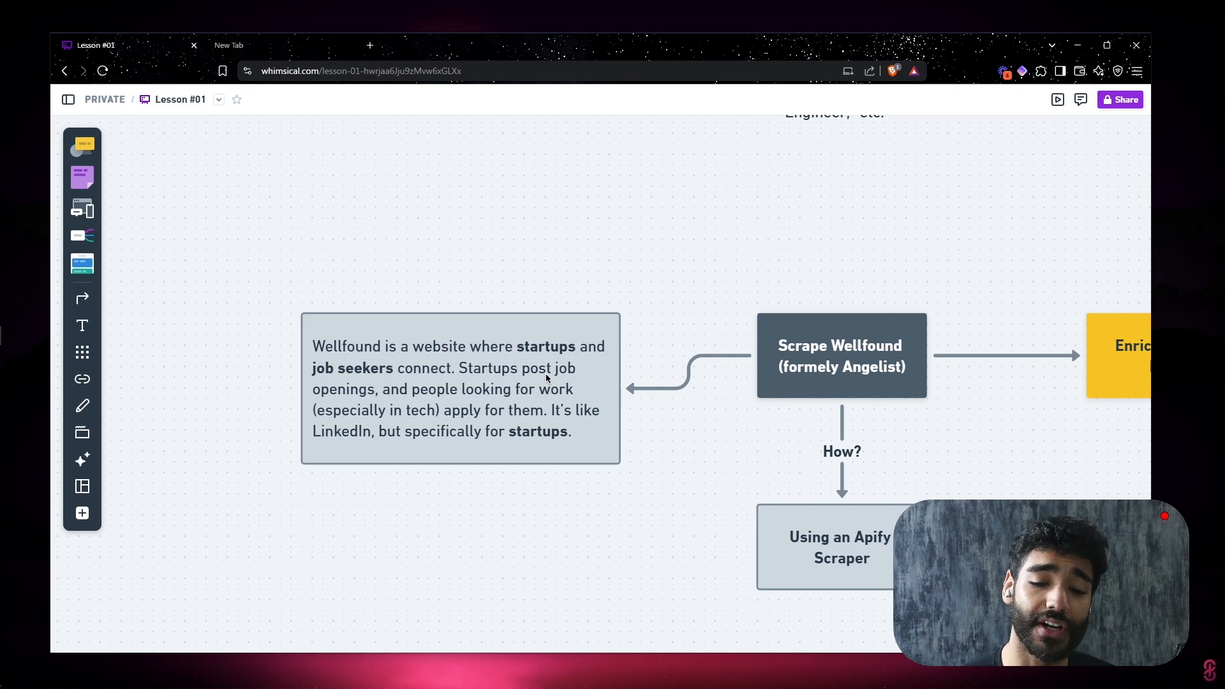
scroll(546, 378, "right", 5)
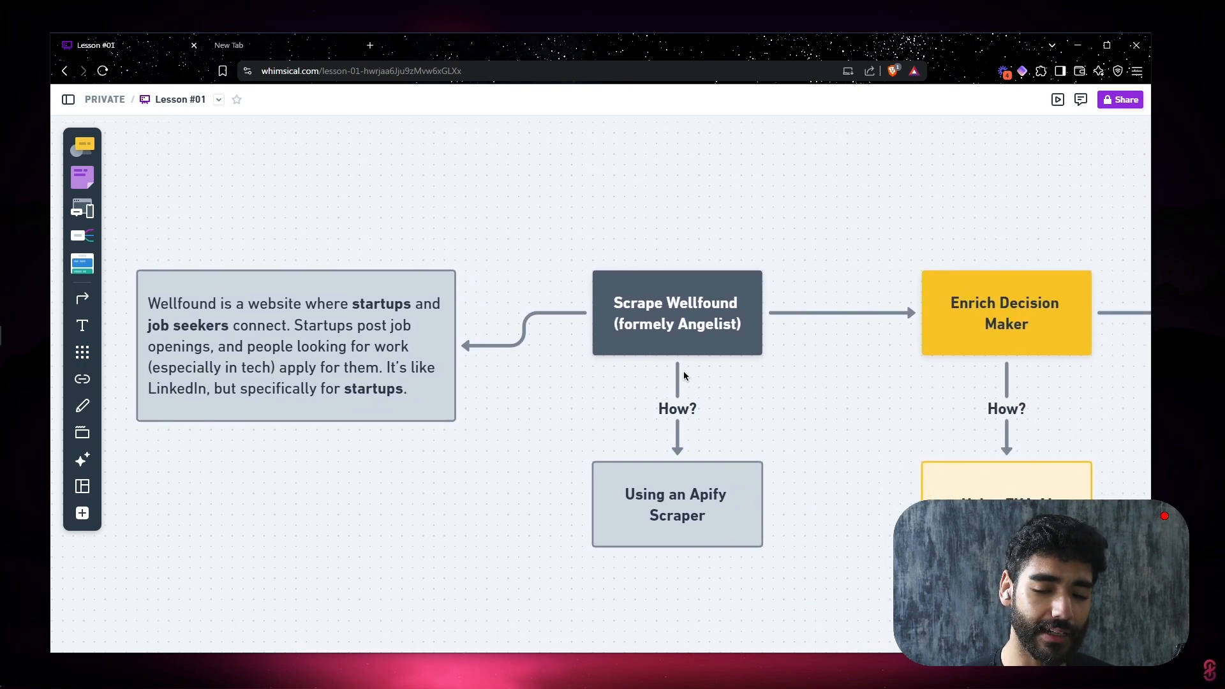
scroll(684, 375, "right", 1)
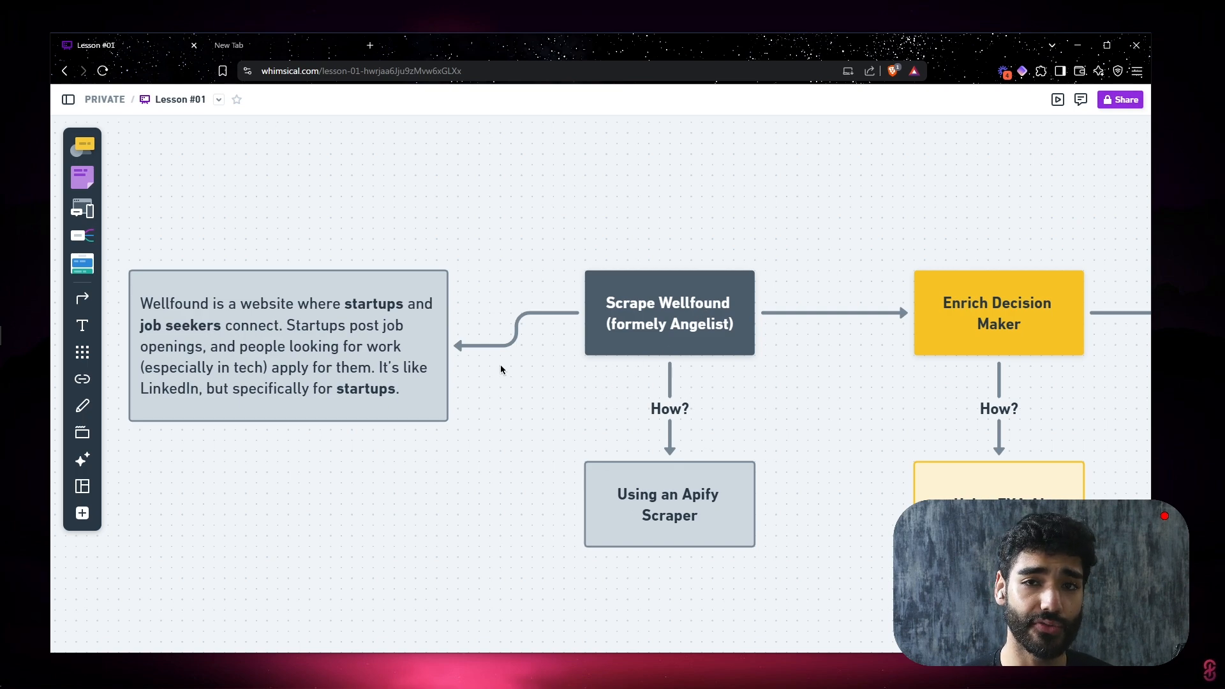
scroll(501, 370, "right", 5)
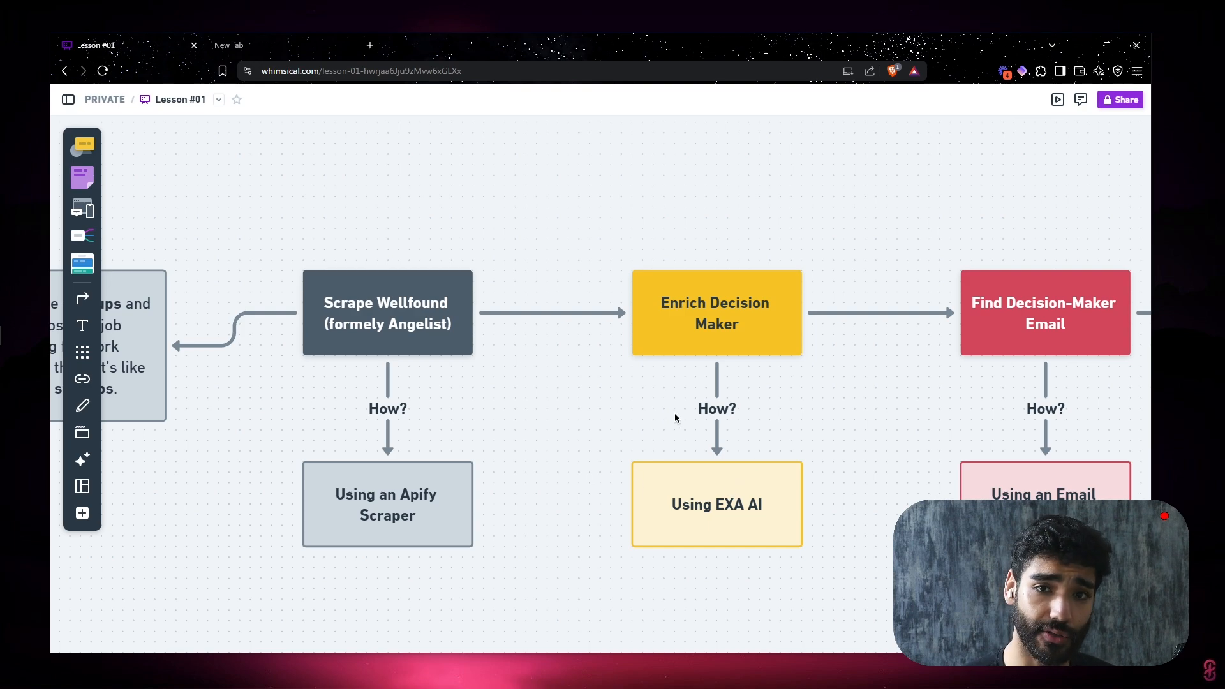
scroll(676, 417, "right", 5)
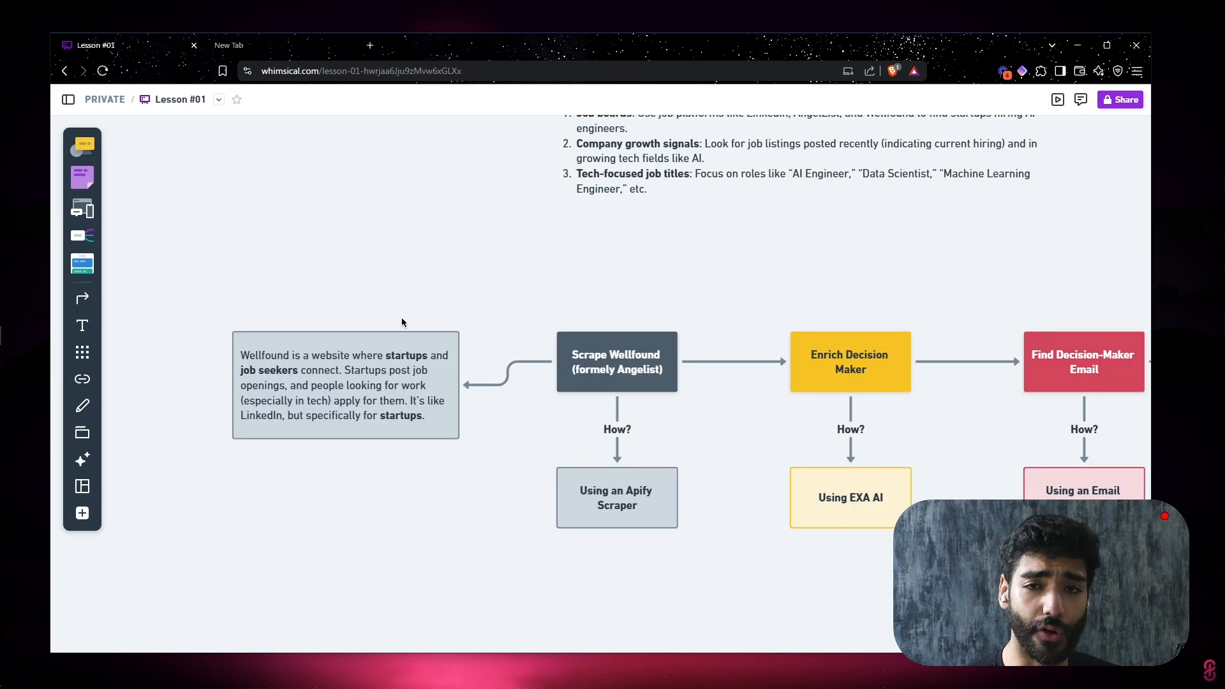
scroll(402, 322, "down", 1)
scroll(402, 322, "right", 1)
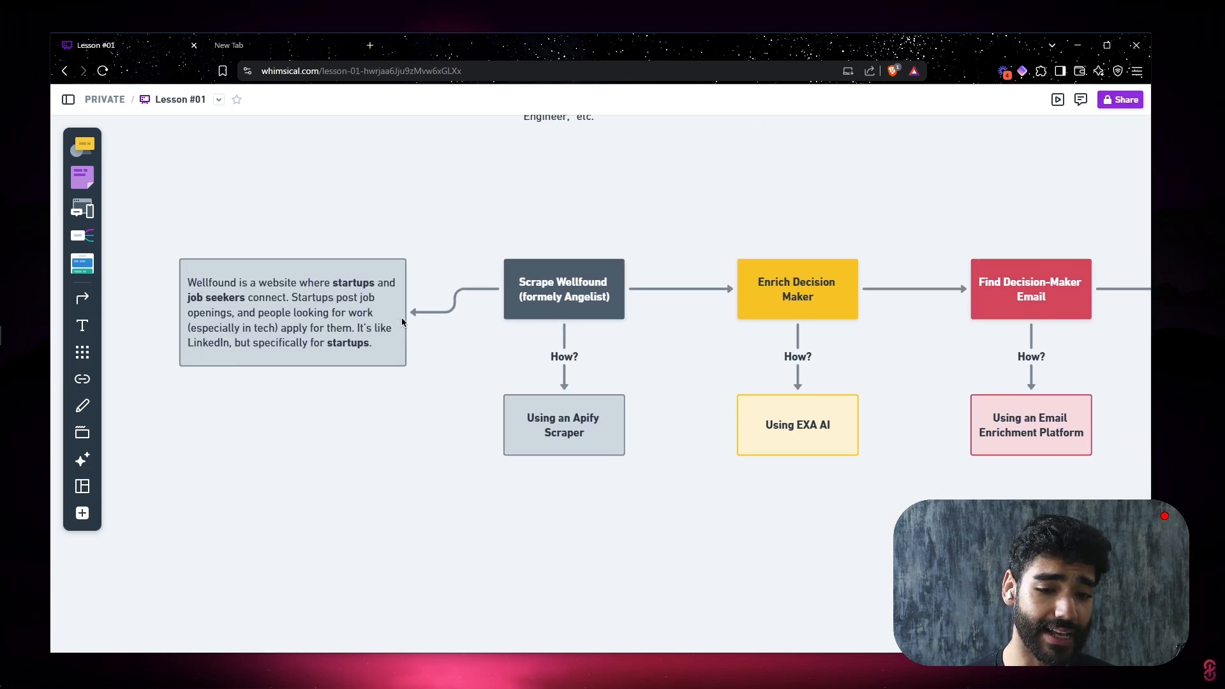
scroll(402, 322, "right", 2)
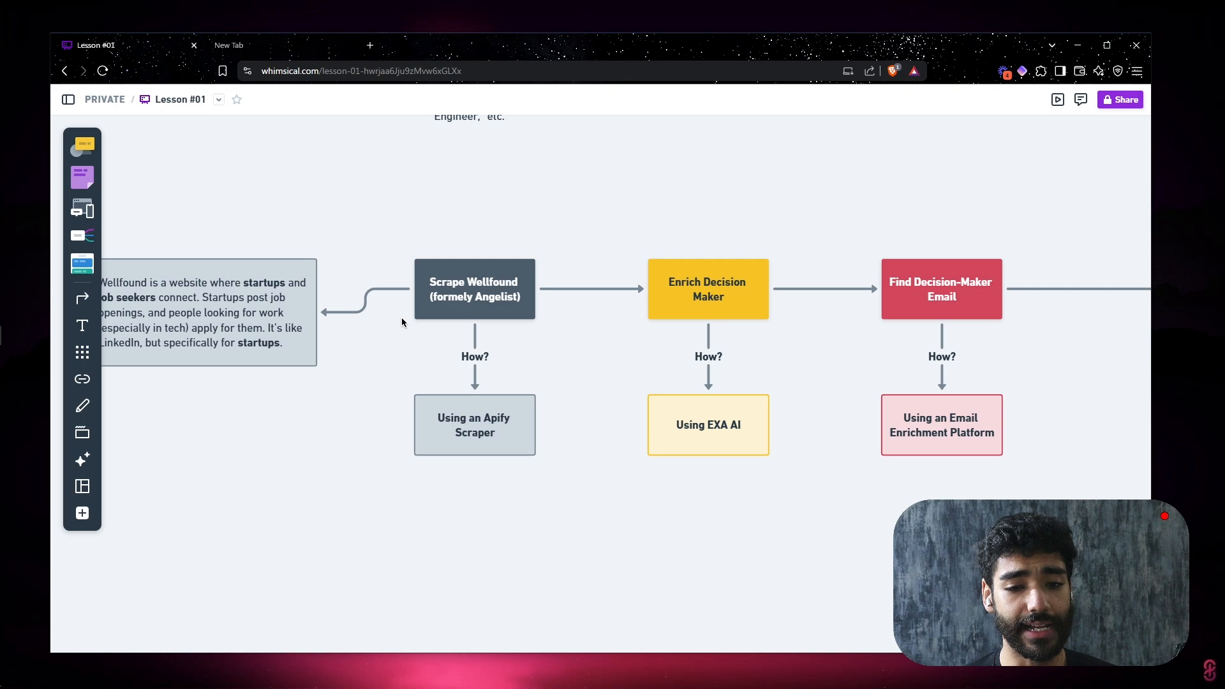
scroll(401, 319, "right", 5)
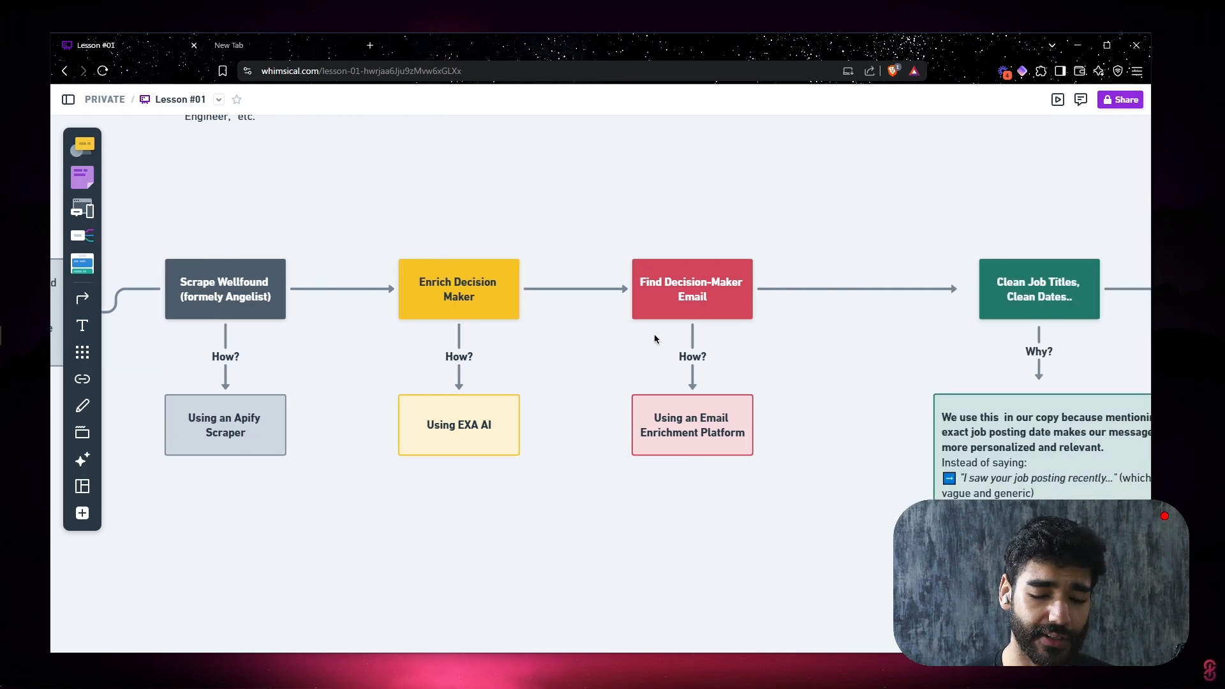
scroll(766, 325, "right", 5)
scroll(766, 325, "up", 2)
scroll(766, 325, "right", 2)
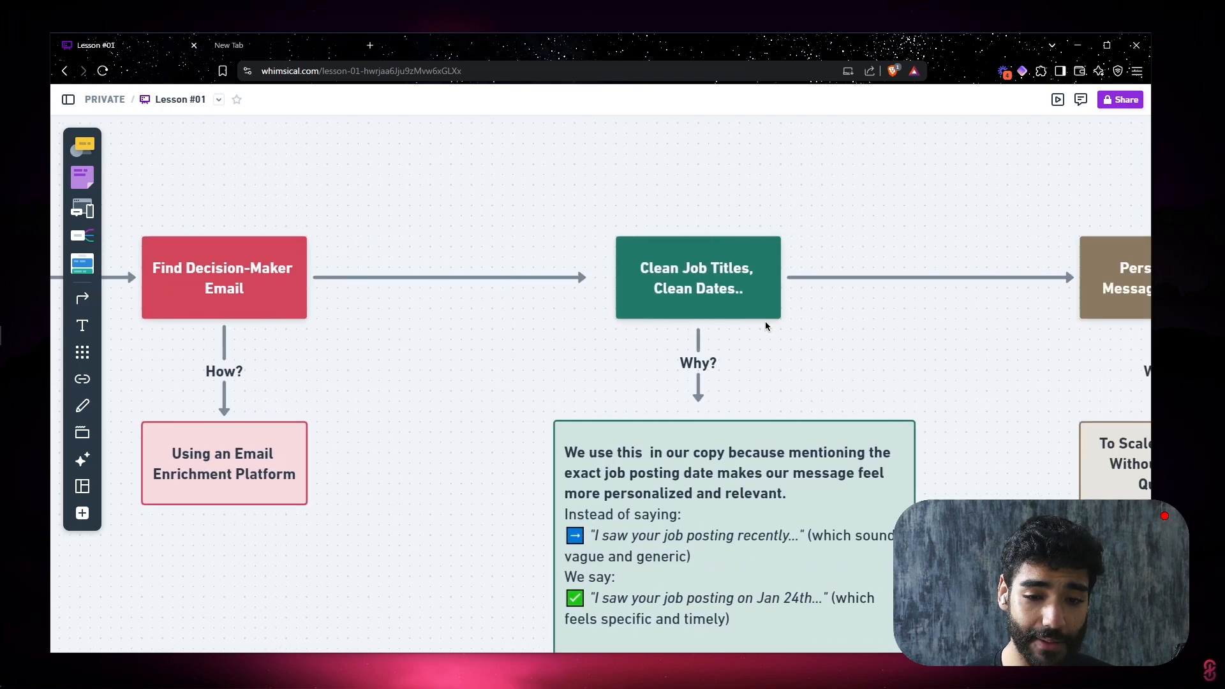
scroll(766, 326, "down", 2)
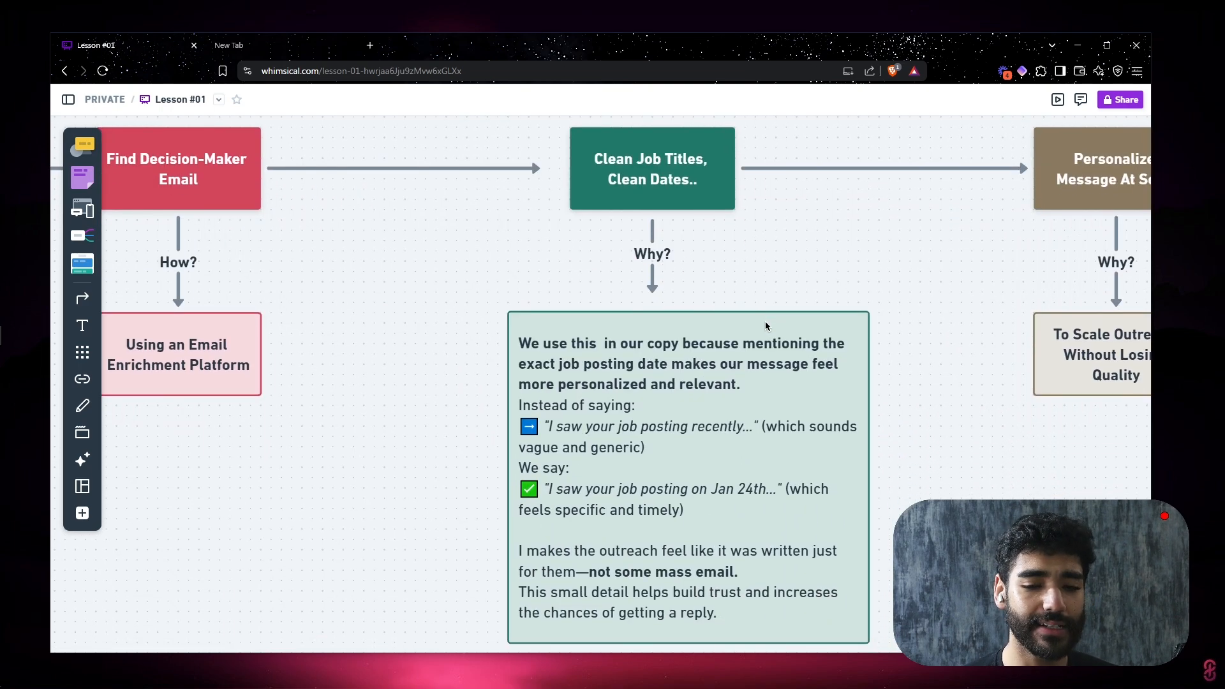
scroll(766, 326, "down", 1)
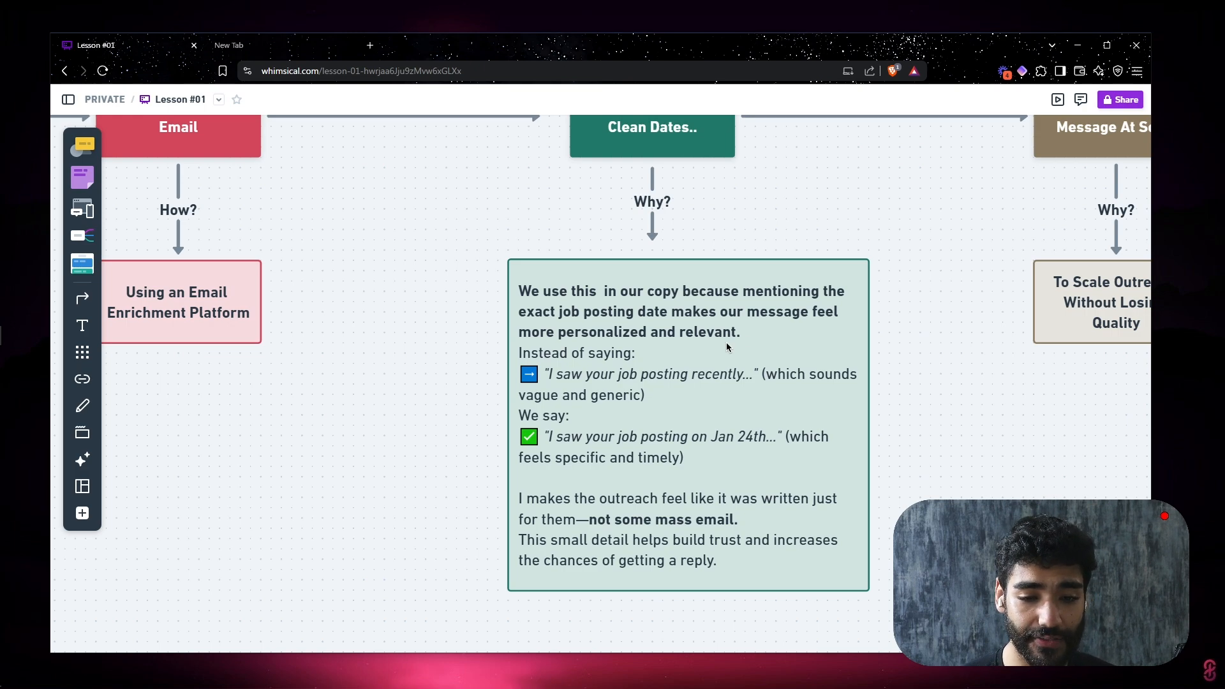
scroll(727, 344, "down", 1)
scroll(728, 344, "up", 3)
scroll(605, 356, "down", 1)
scroll(604, 353, "down", 1)
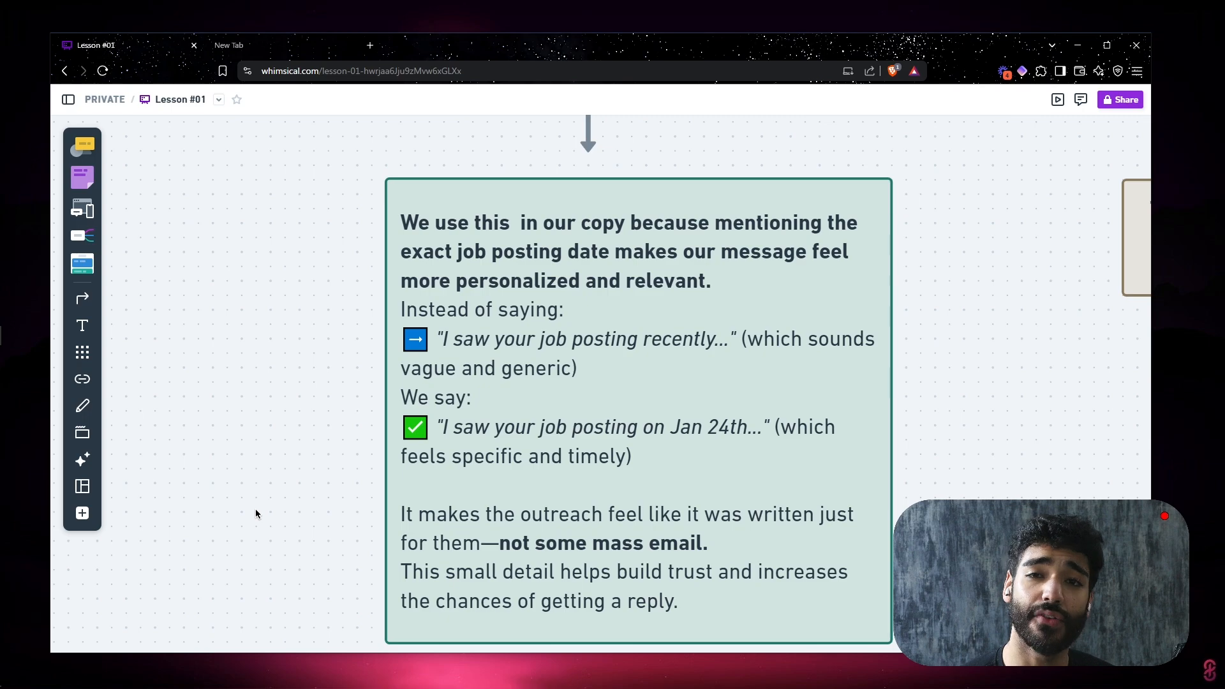
scroll(255, 514, "right", 3)
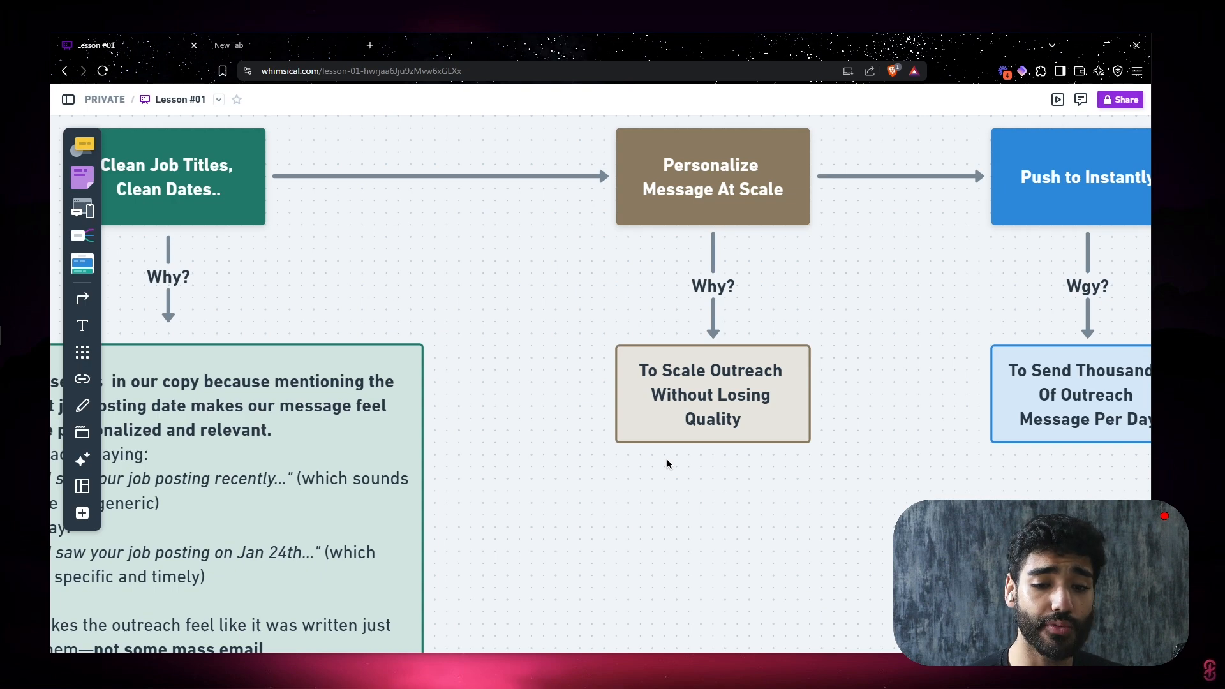
scroll(667, 463, "right", 5)
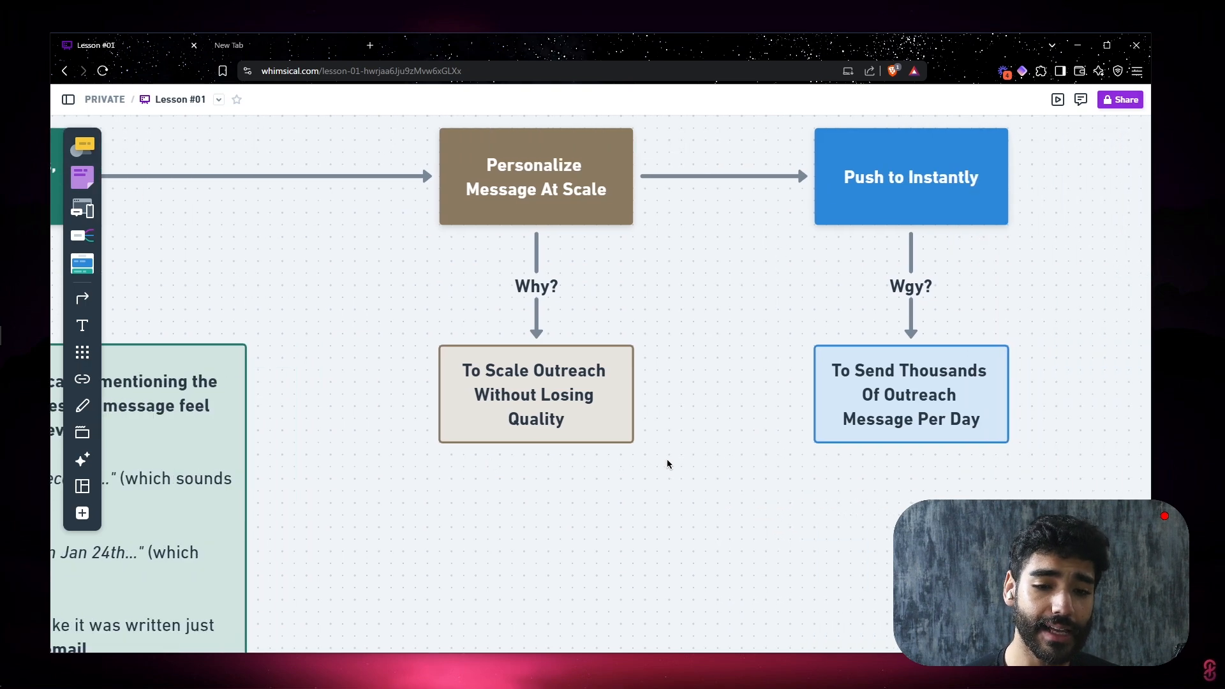
scroll(667, 463, "up", 1)
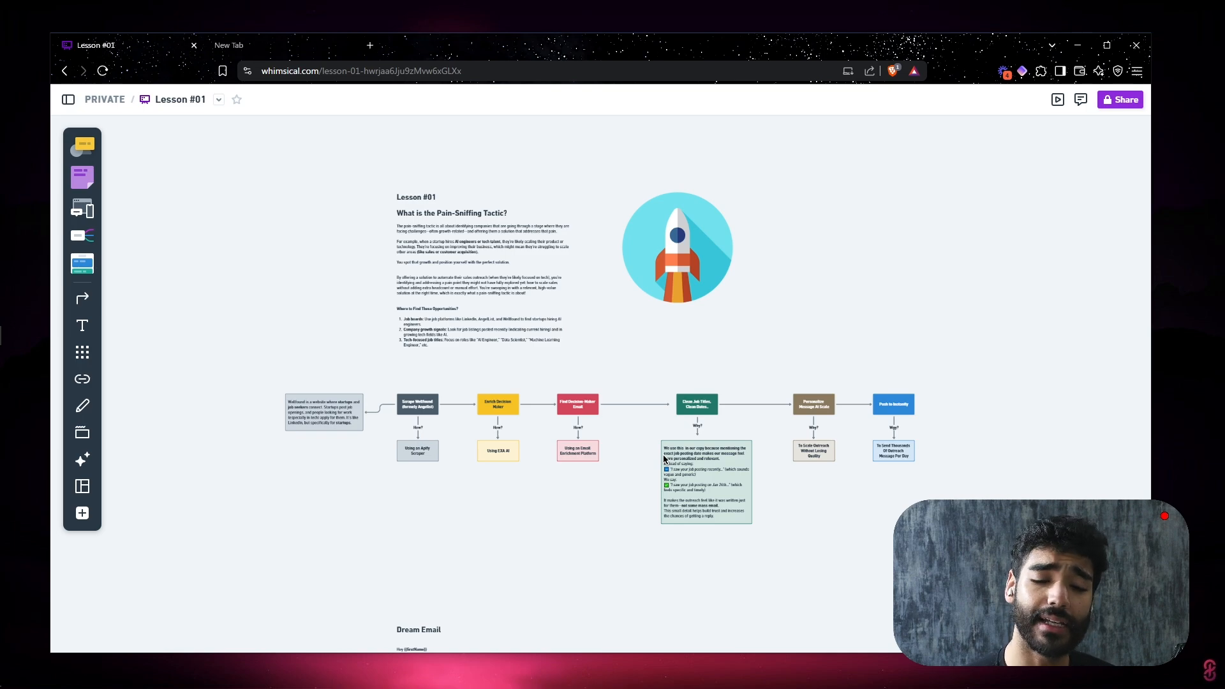
scroll(664, 458, "up", 6)
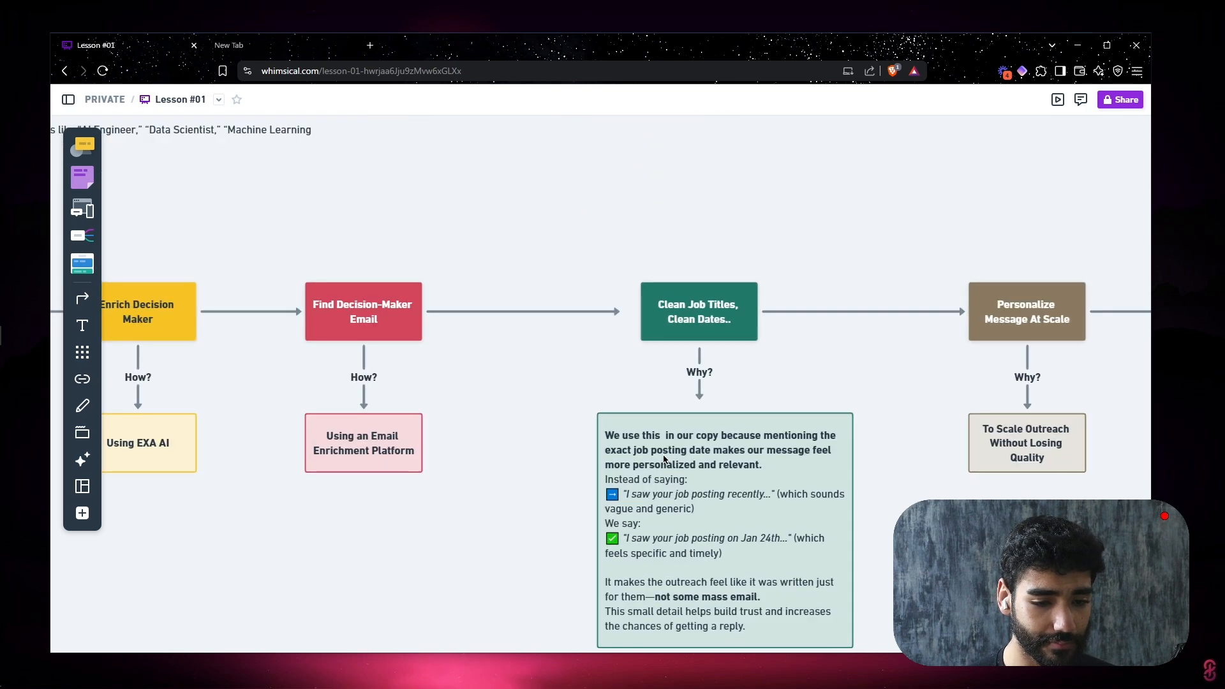
scroll(662, 454, "left", 3)
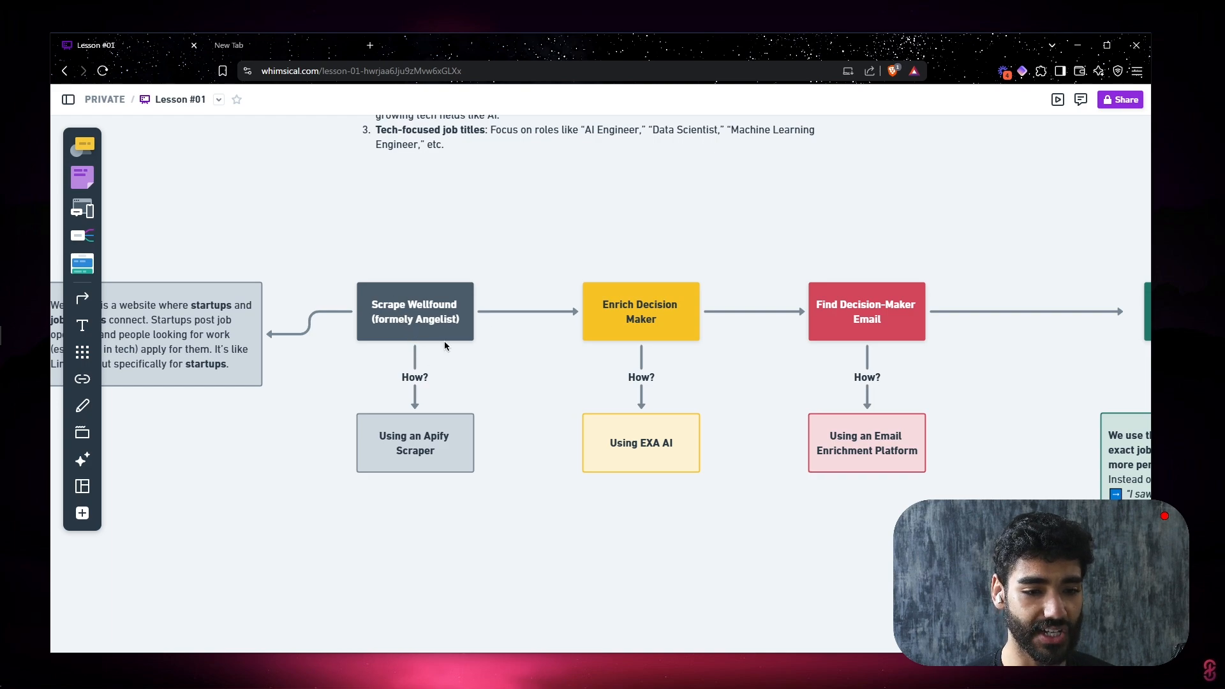
Step: Load wellfound.com in a new browser tab
key("ctrl+t")
type("wellfound.com")
key("Return")
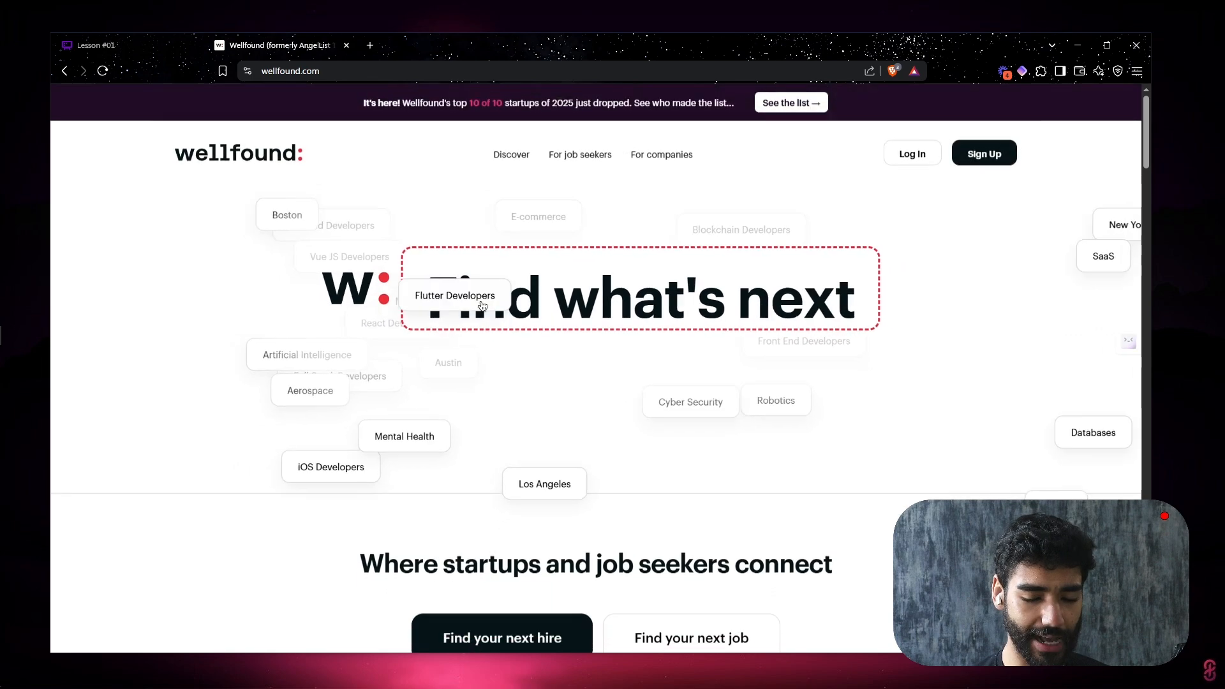
Step: Go to Wellfound's footer and pick Jobs in New York City under Jobs by Location
scroll(480, 305, "down", 3)
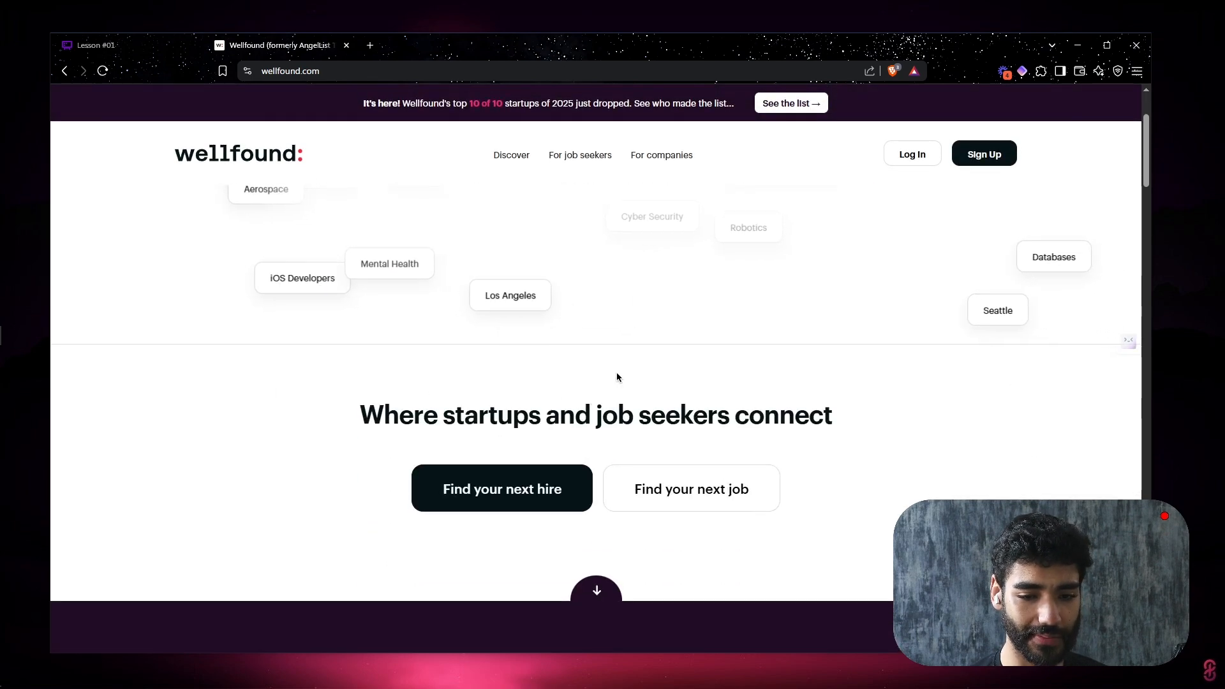
scroll(807, 441, "down", 3)
scroll(806, 441, "up", 2)
scroll(807, 441, "down", 8)
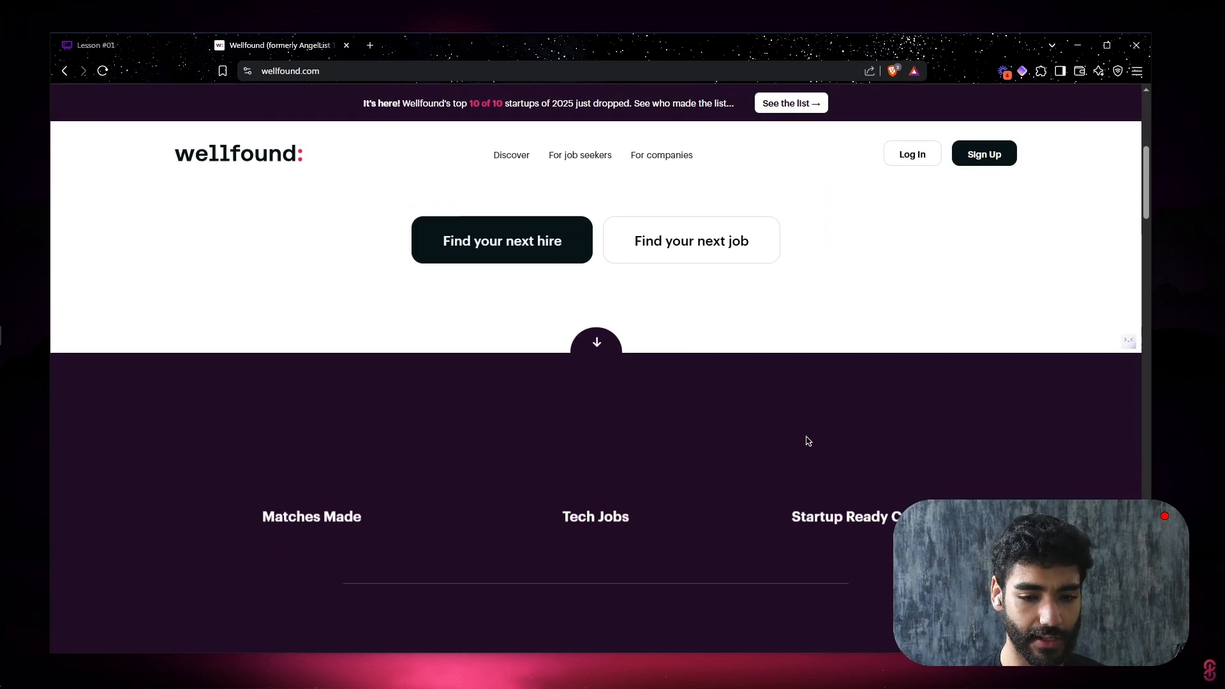
scroll(806, 437, "down", 4)
scroll(806, 437, "up", 4)
scroll(807, 438, "down", 1)
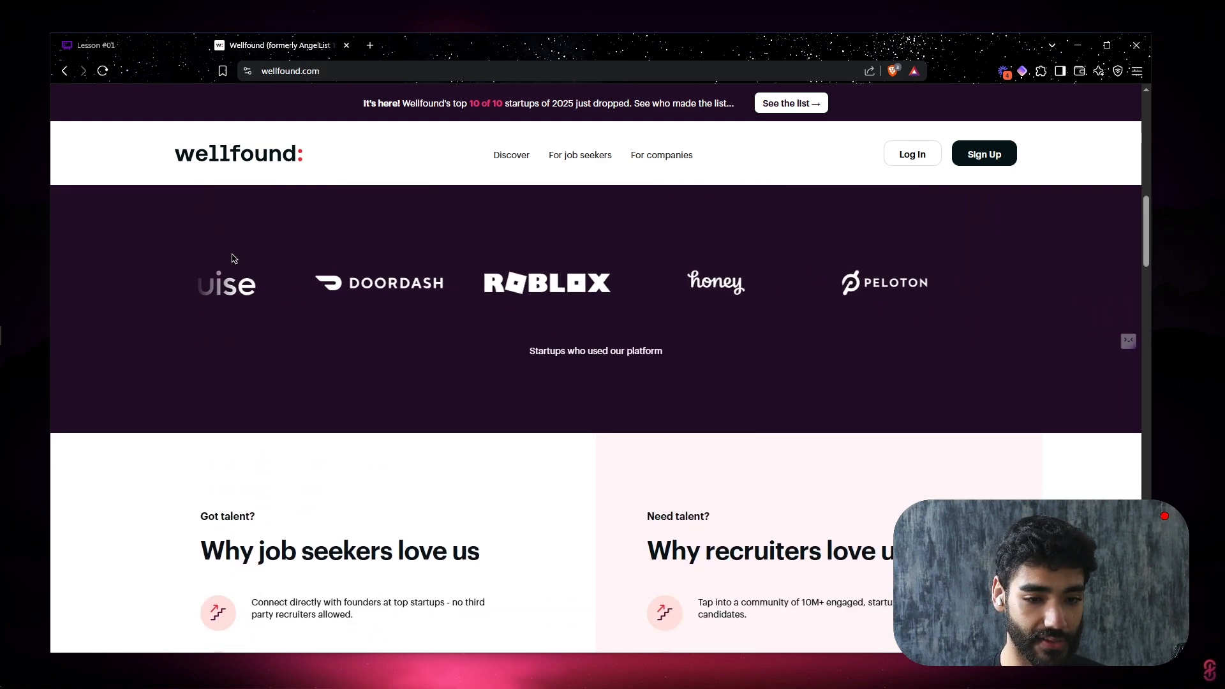
scroll(670, 297, "down", 1)
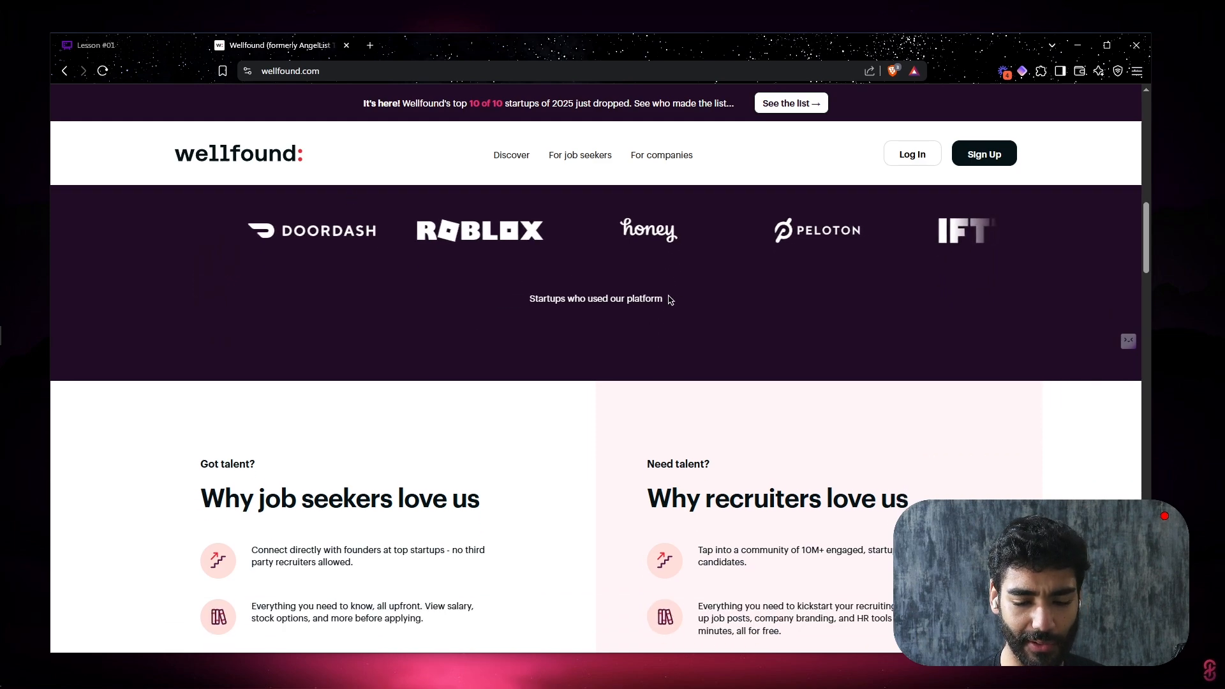
scroll(670, 298, "up", 5, "ctrl")
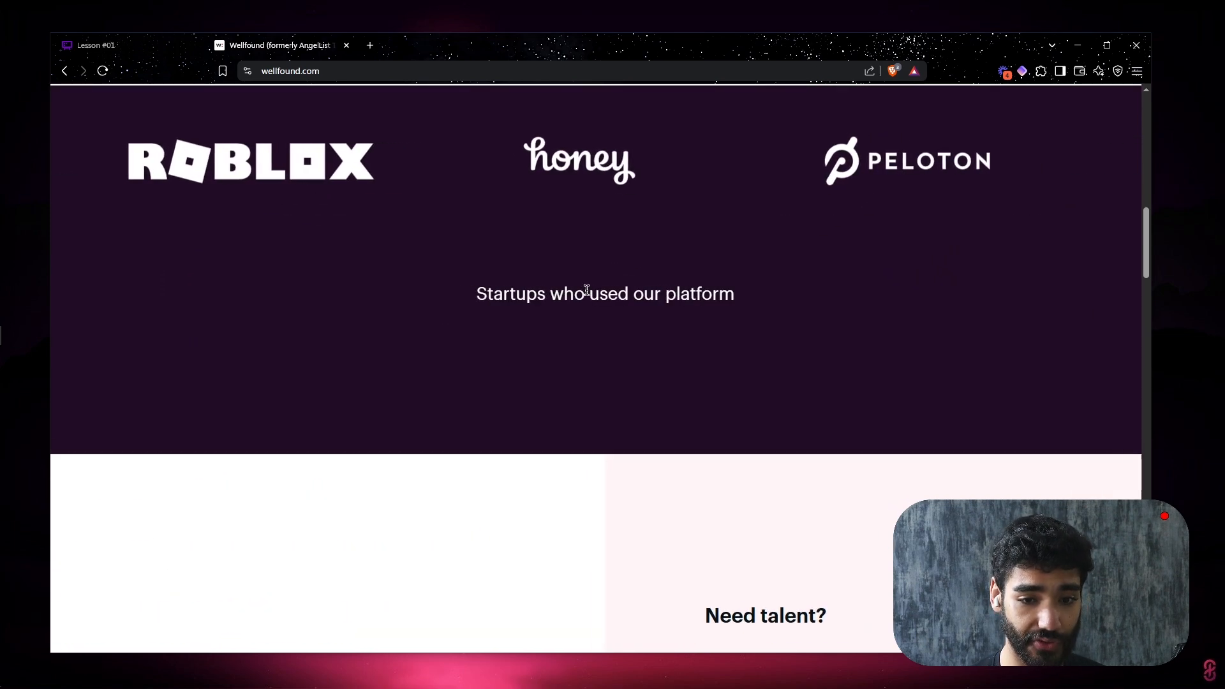
scroll(586, 291, "down", 5, "ctrl")
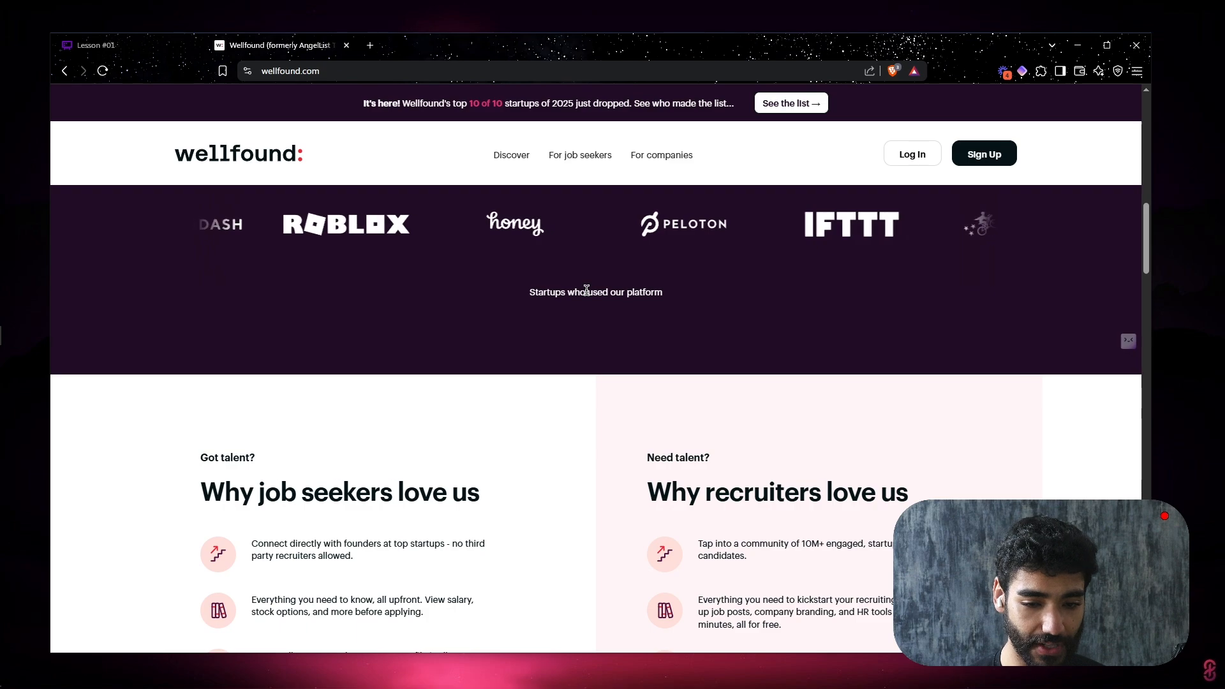
scroll(586, 293, "down", 3)
scroll(586, 294, "down", 15)
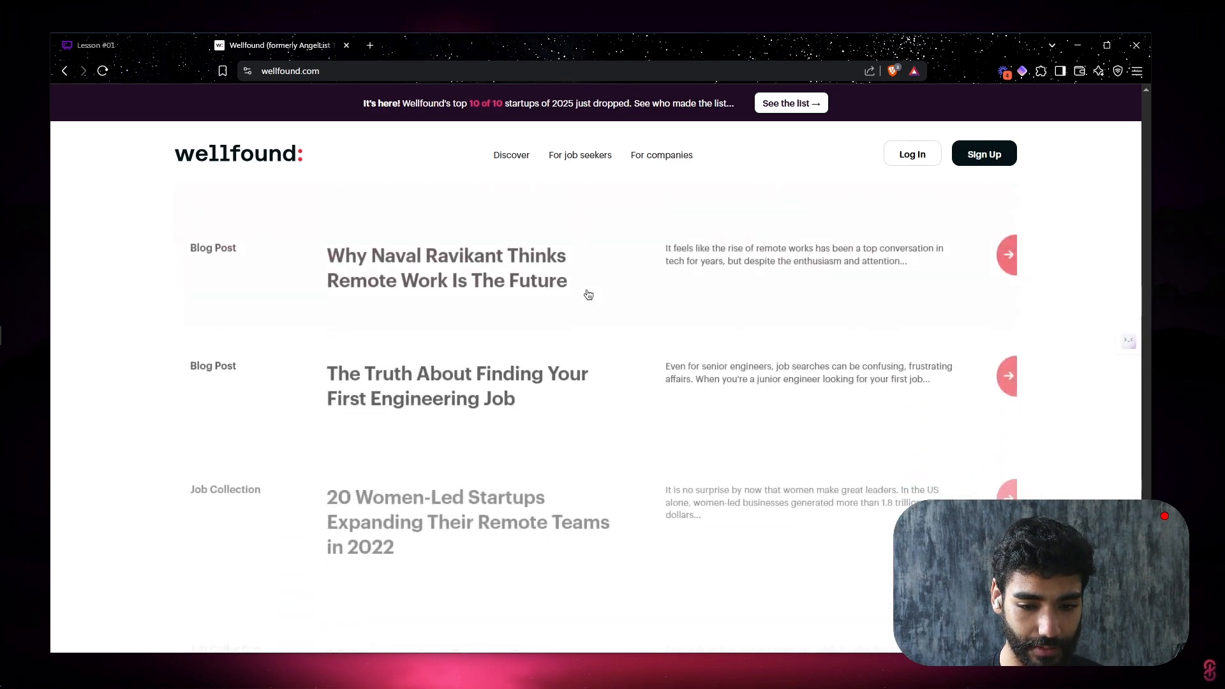
scroll(586, 294, "down", 2)
scroll(661, 278, "up", 3, "ctrl")
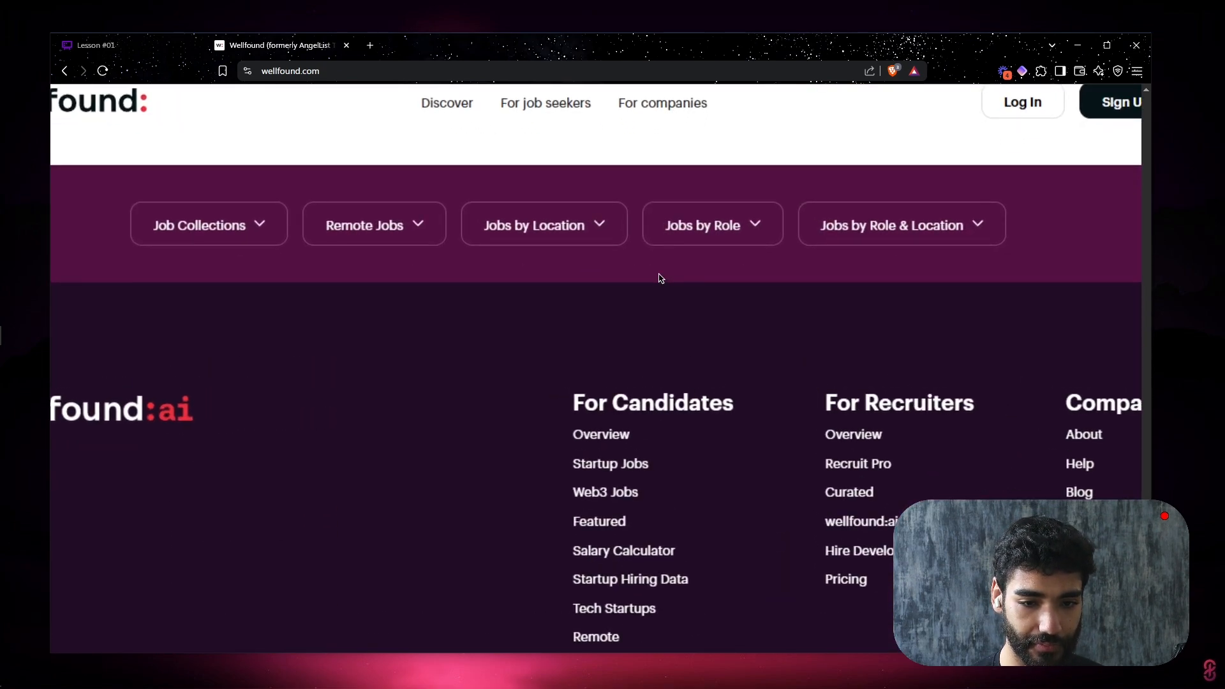
left_click(559, 251)
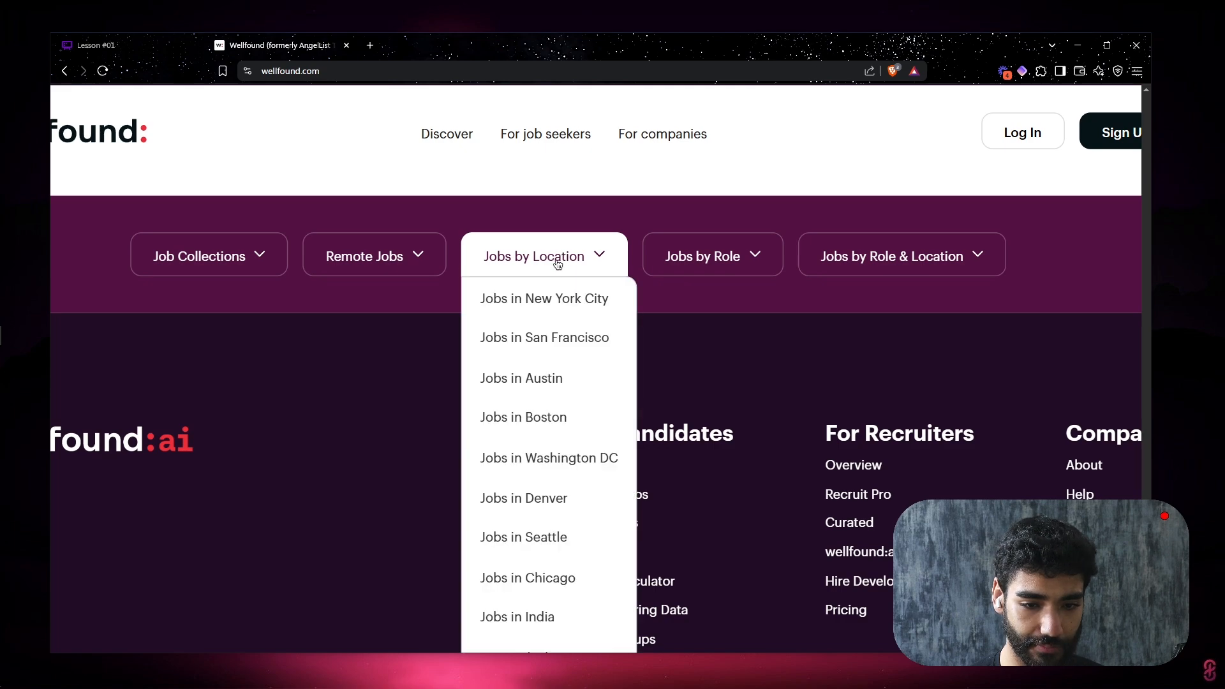
left_click(526, 298)
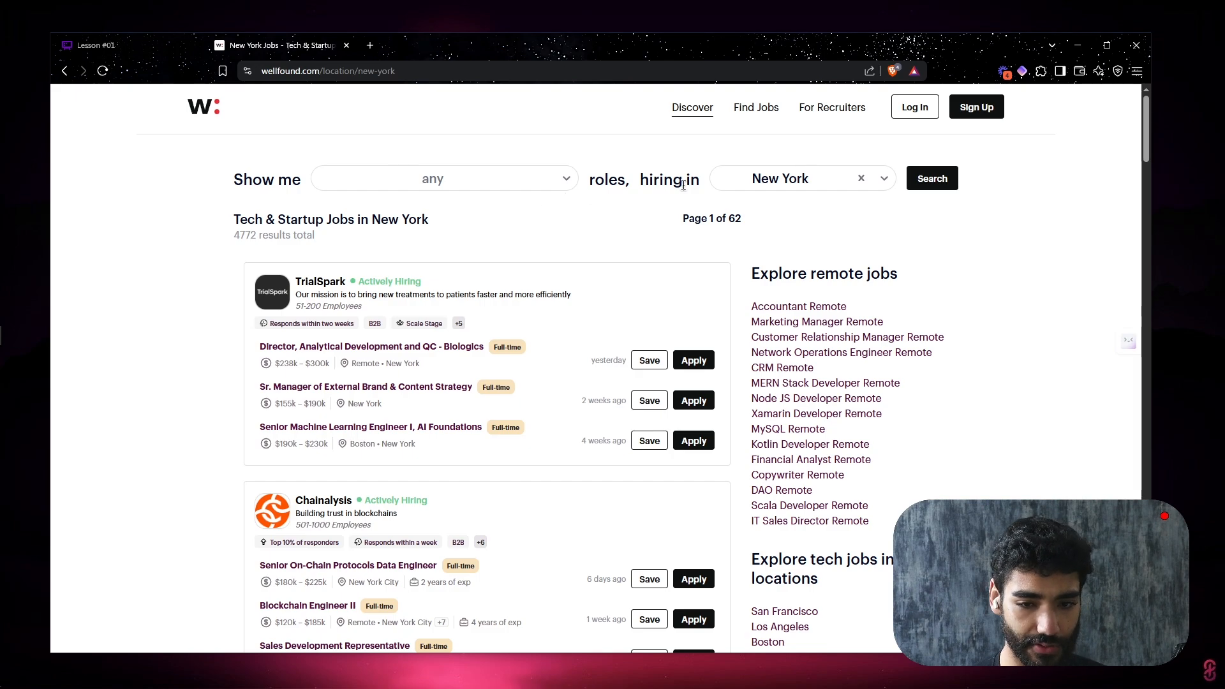
Step: Search Wellfound for Artificial Intelligence Engineer (AI) jobs in the United States instead of New York
scroll(462, 192, "up", 3)
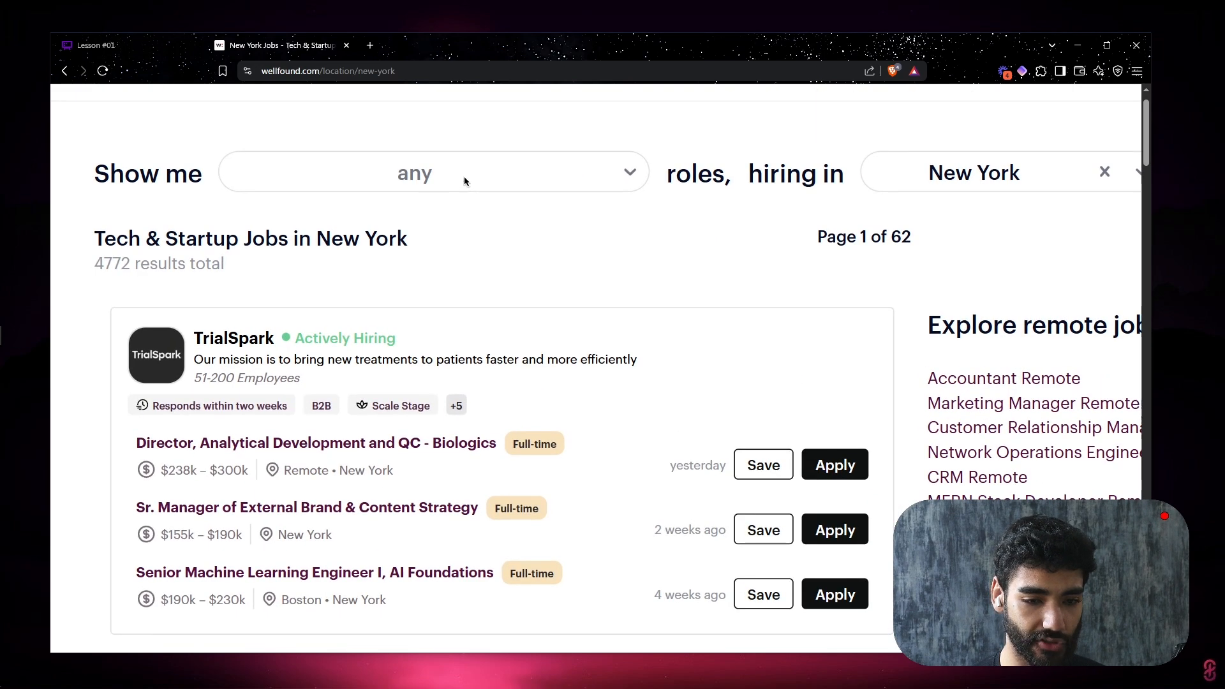
left_click(466, 182)
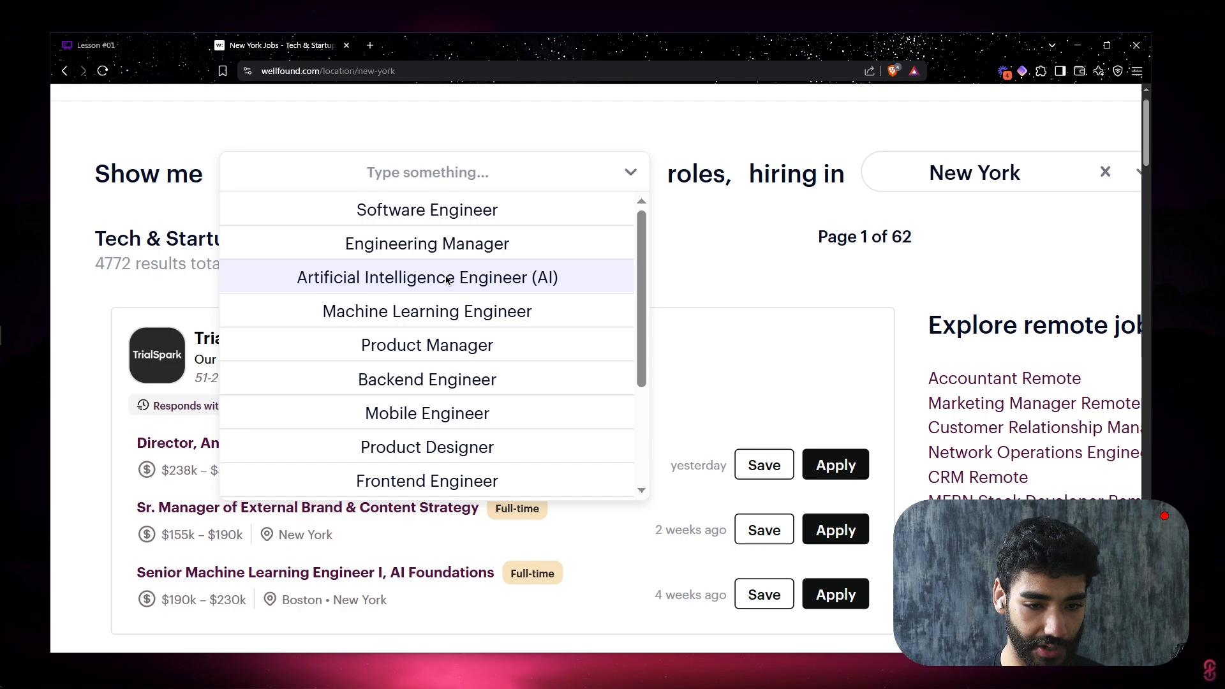
left_click(447, 279)
scroll(746, 232, "right", 4)
left_click(721, 185)
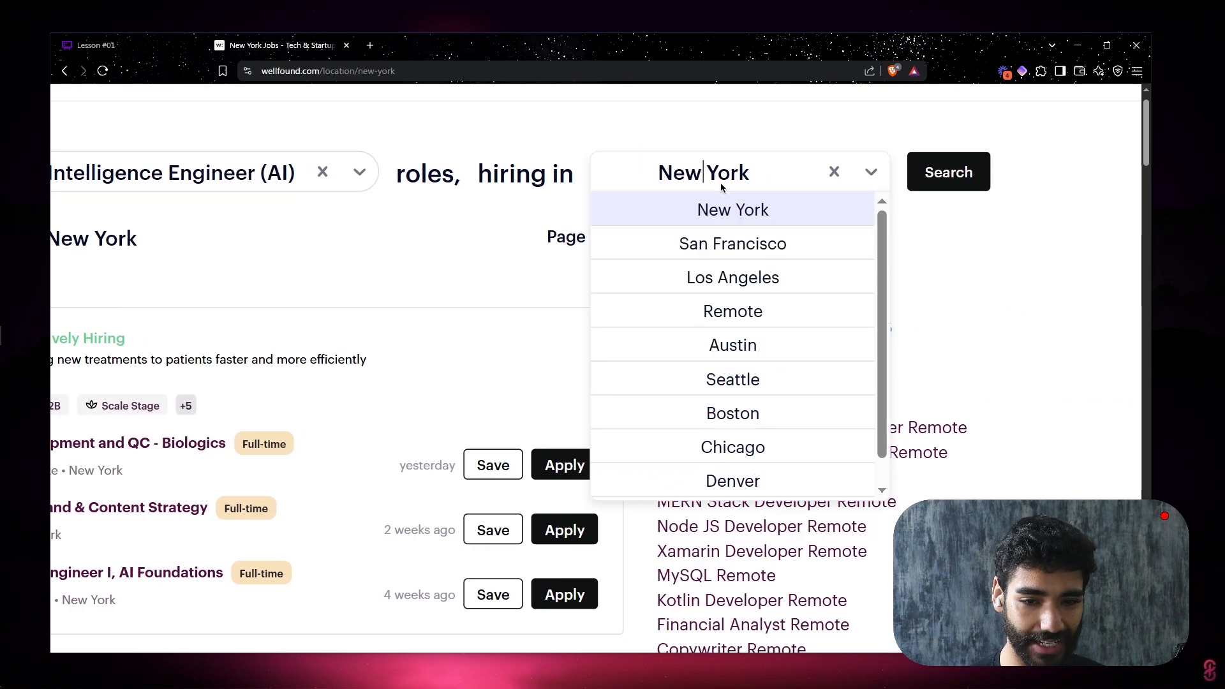
left_click(834, 172)
type("un")
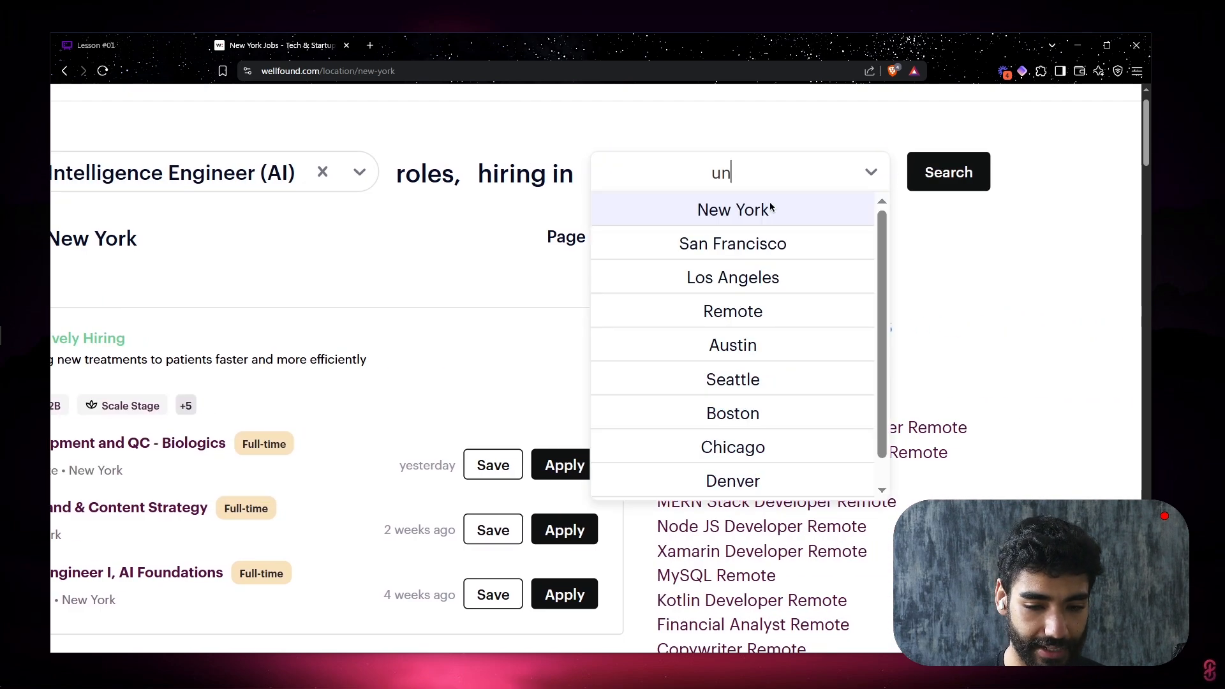
type("ited")
left_click(745, 212)
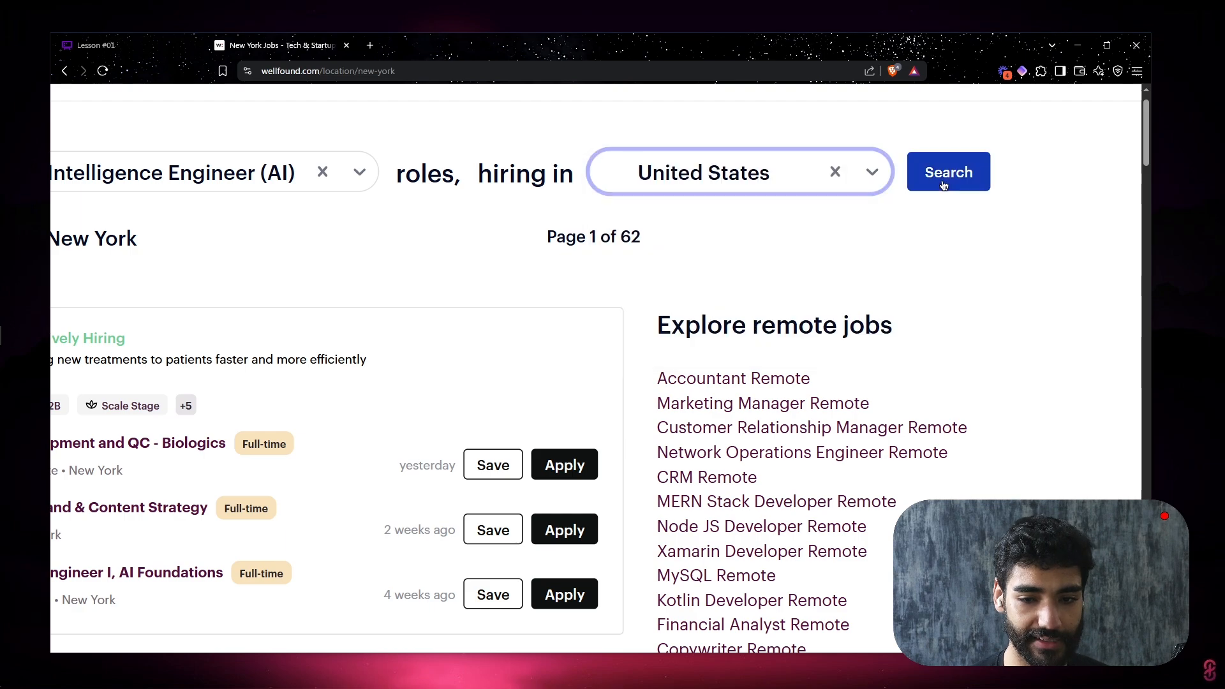
left_click(946, 184)
Step: Copy the first company name, Frontier Foundry, and search it on Google in a new tab
scroll(385, 336, "down", 2)
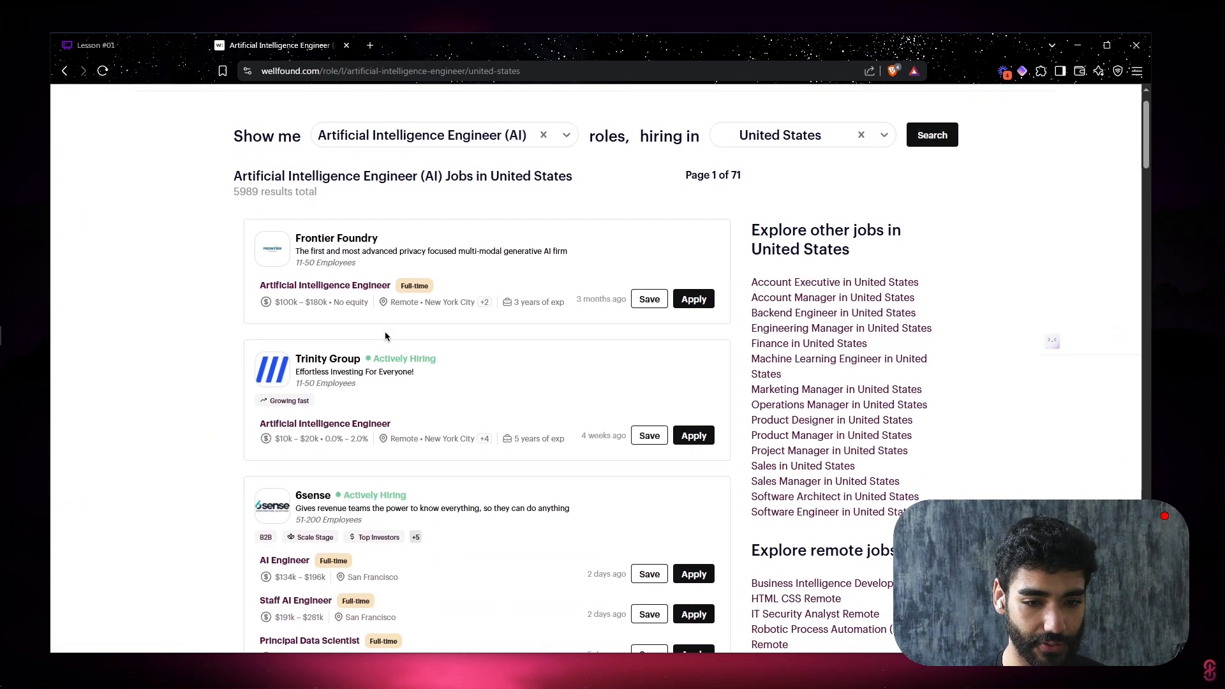
scroll(386, 335, "up", 1)
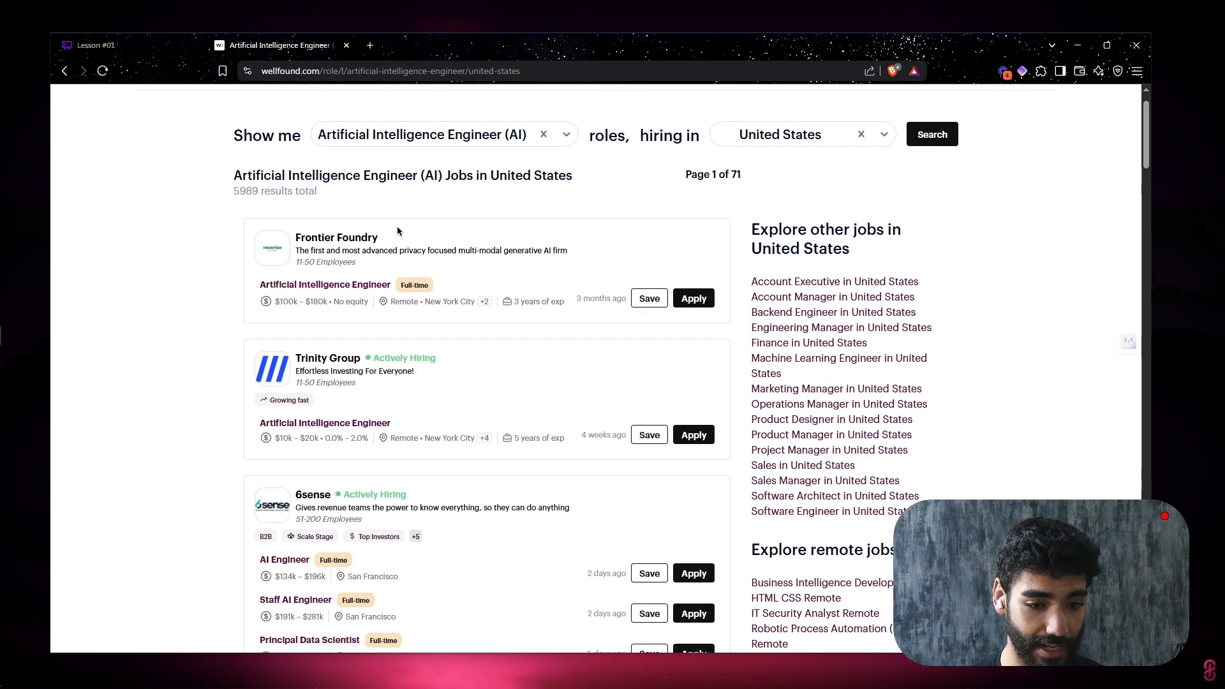
scroll(397, 231, "down", 1)
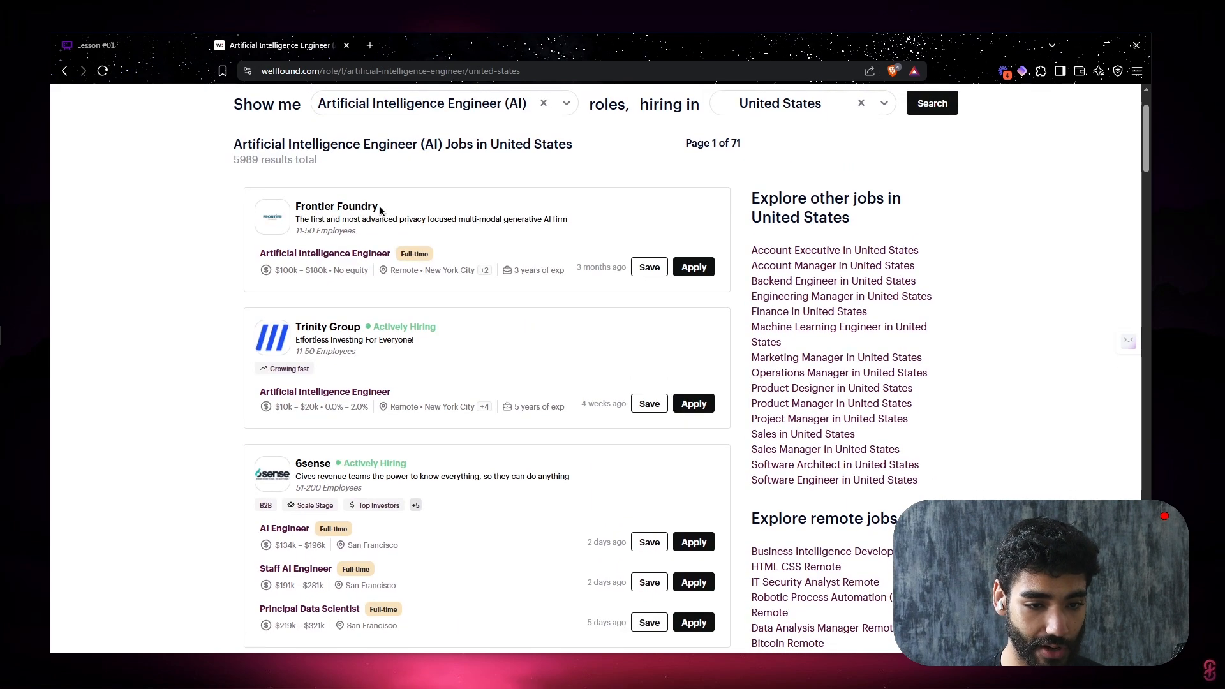
left_click_drag(381, 210, 290, 212)
key("ctrl+c")
key("ctrl+t")
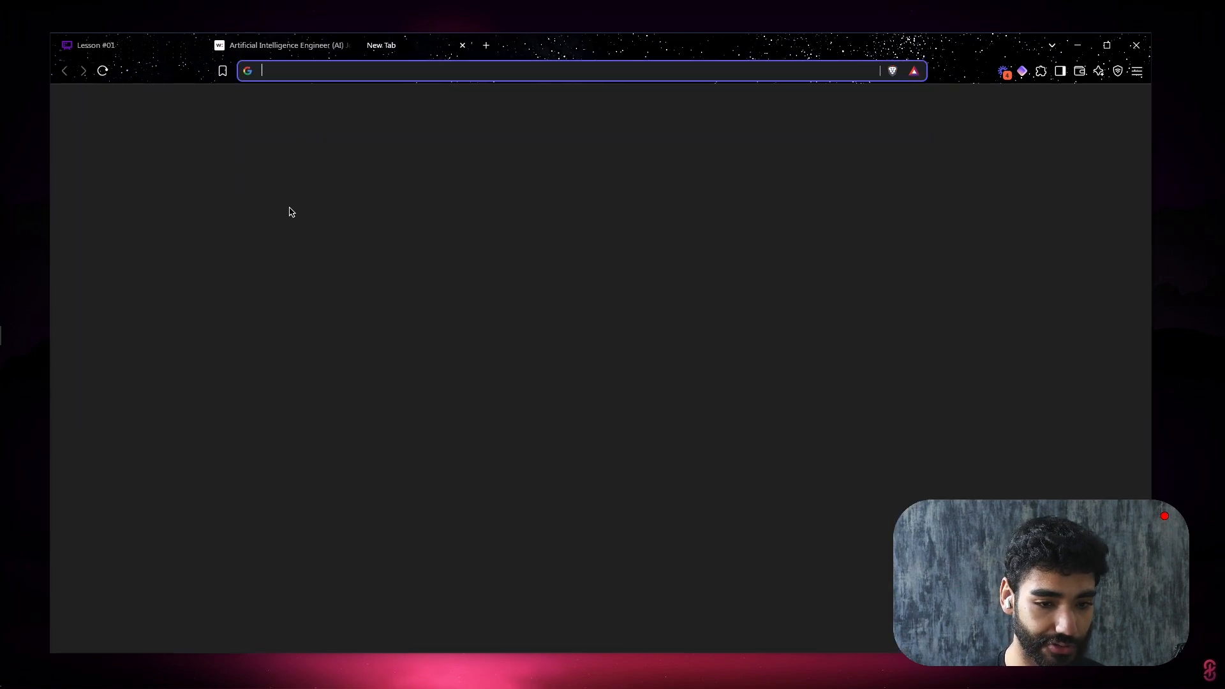
key("ctrl+v")
key("Return")
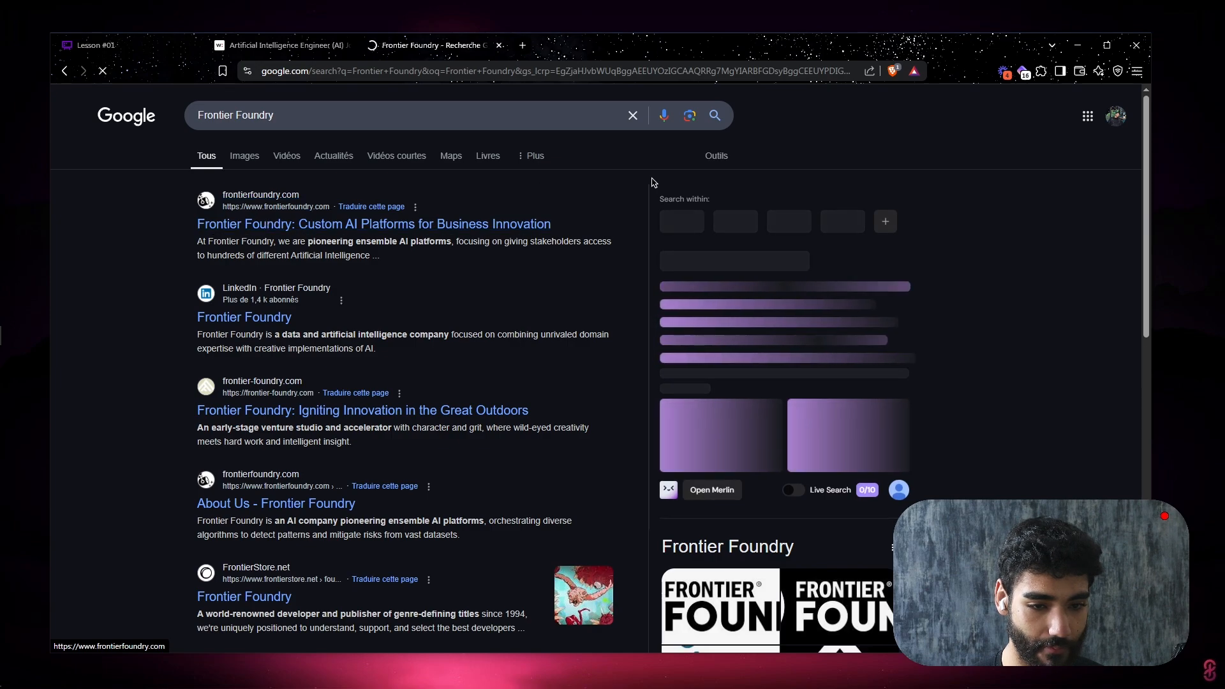
Step: Open Frontier Foundry's official website from the results and browse its homepage
left_click(266, 224)
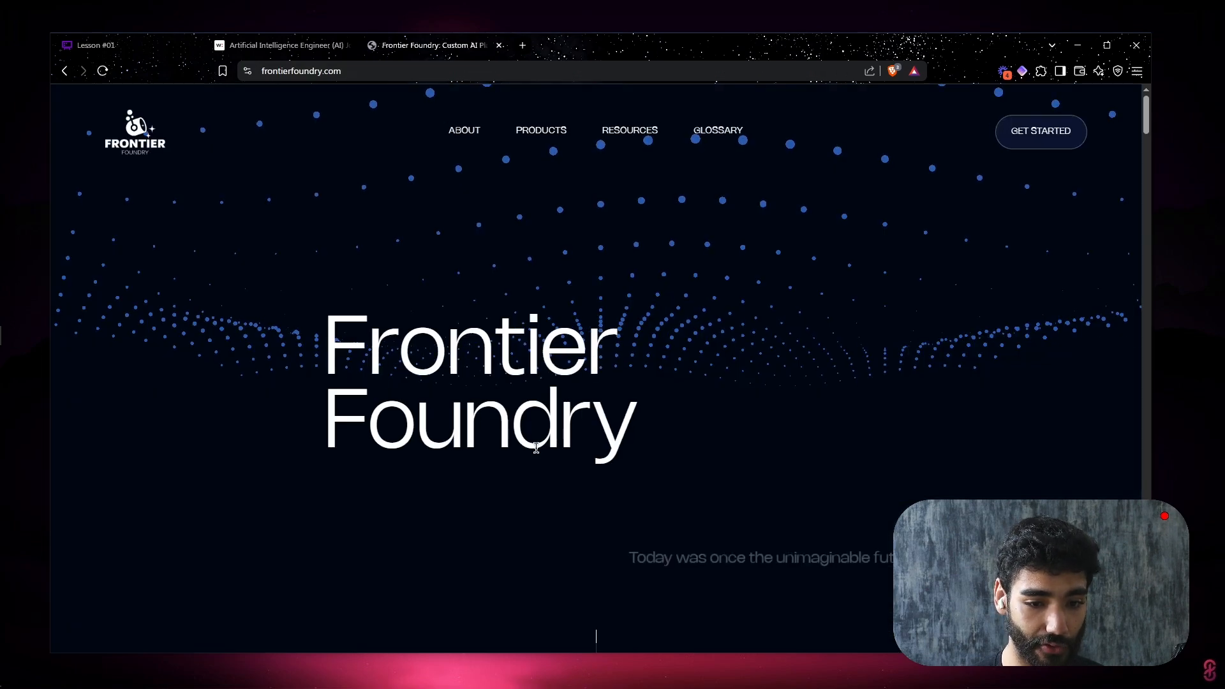
scroll(536, 449, "down", 5)
scroll(536, 451, "down", 2)
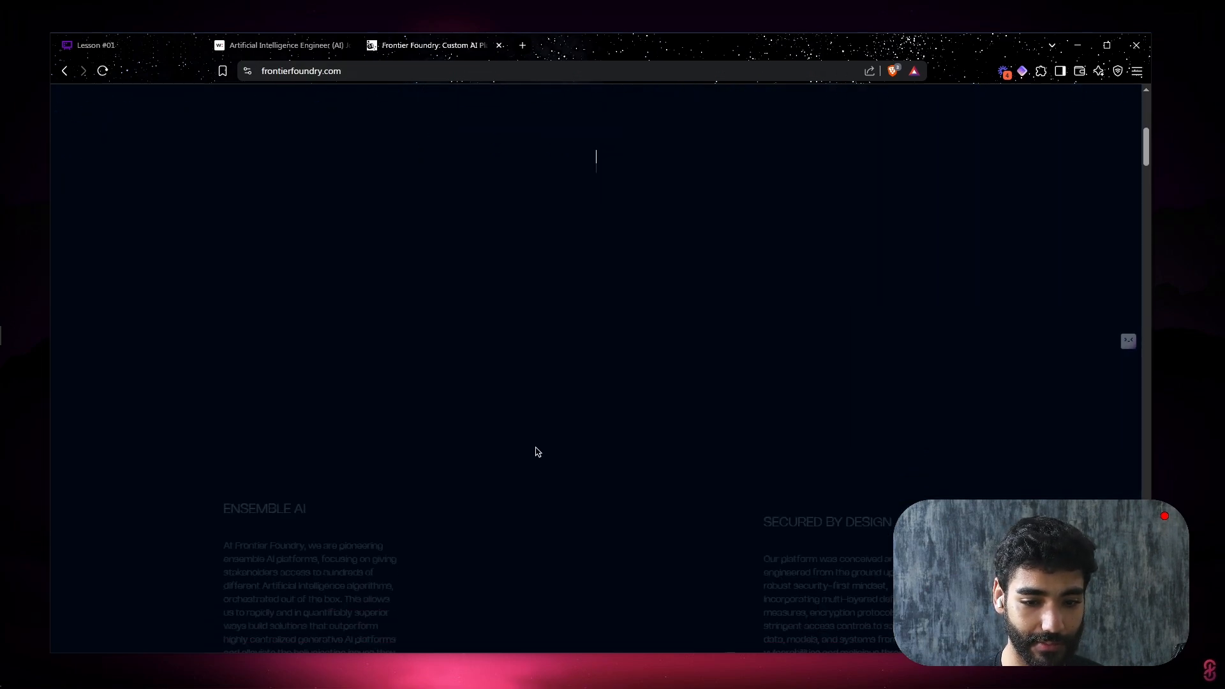
scroll(709, 354, "down", 10)
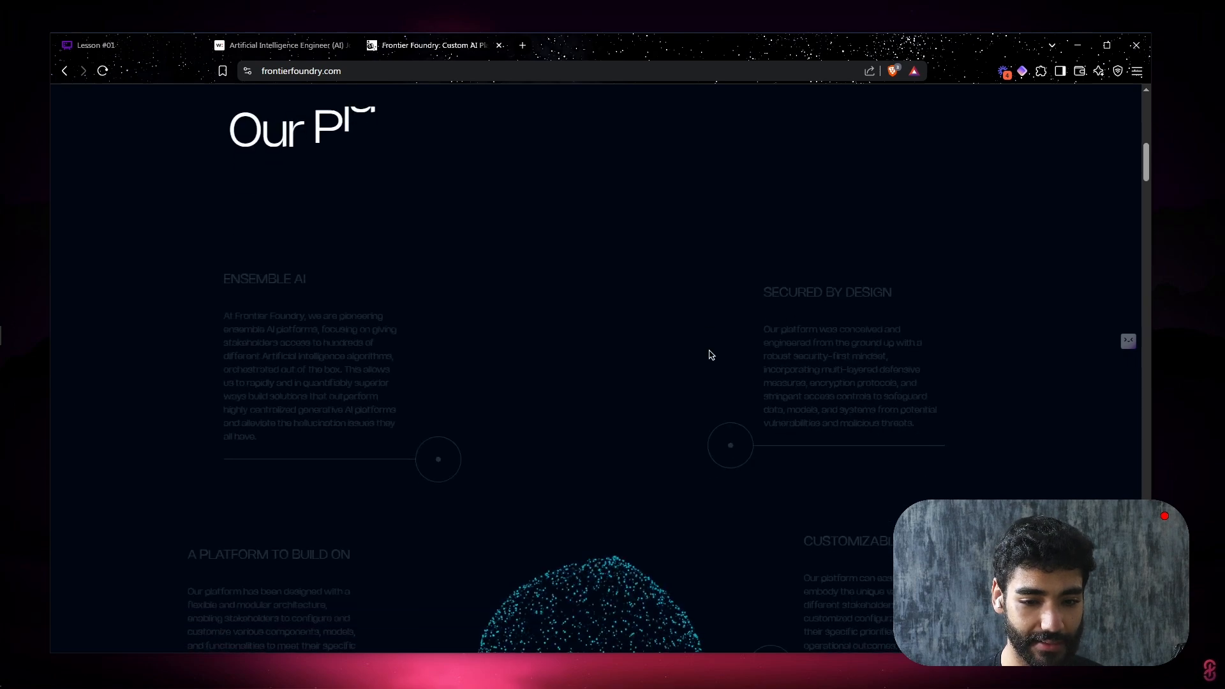
scroll(278, 255, "down", 5)
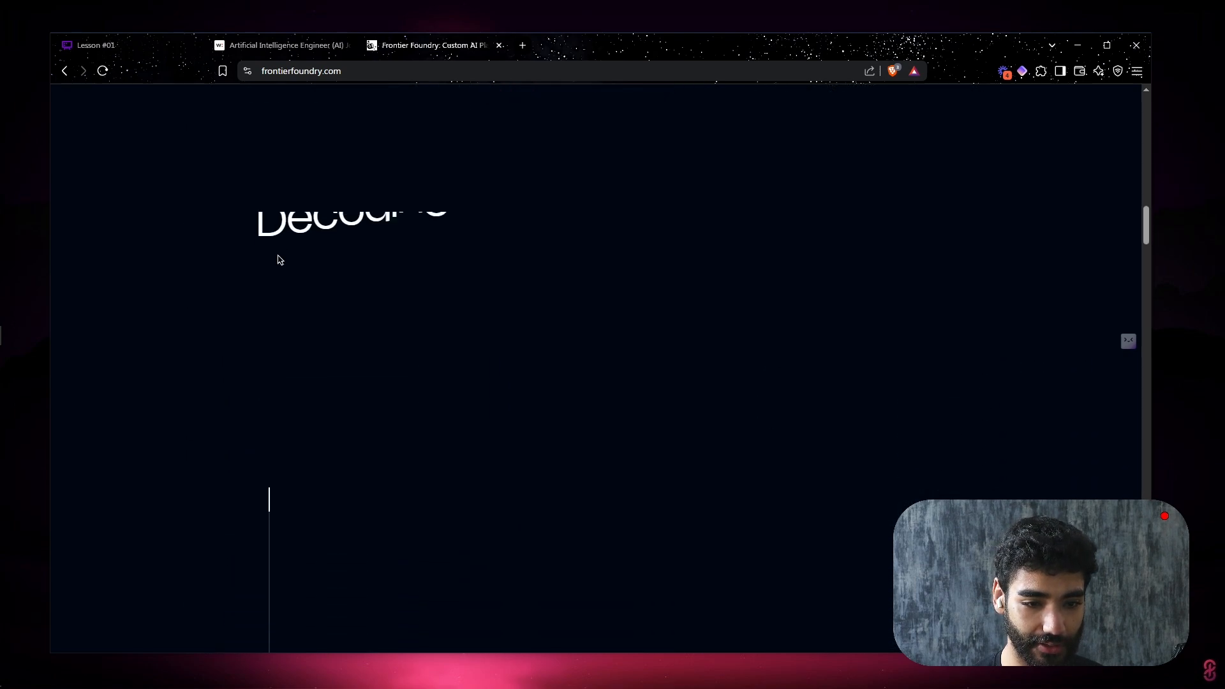
scroll(278, 255, "up", 20)
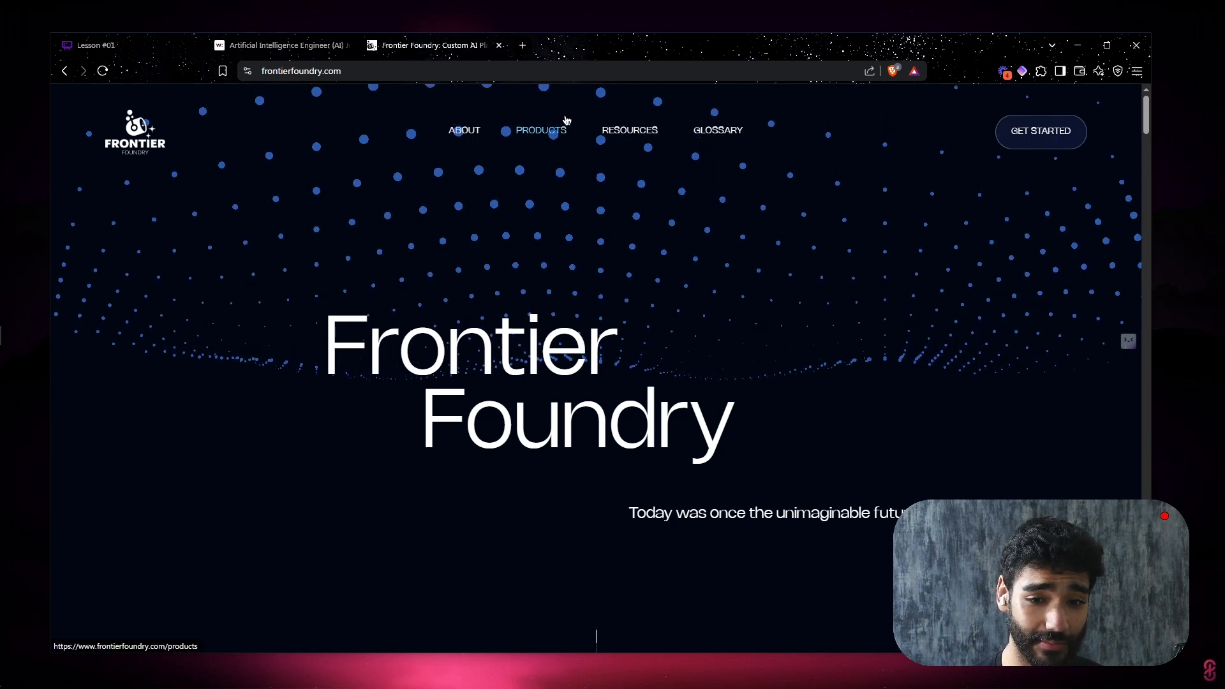
Step: Review the Products page (Limni, Stellara), then close the tab to return to Wellfound
left_click(540, 129)
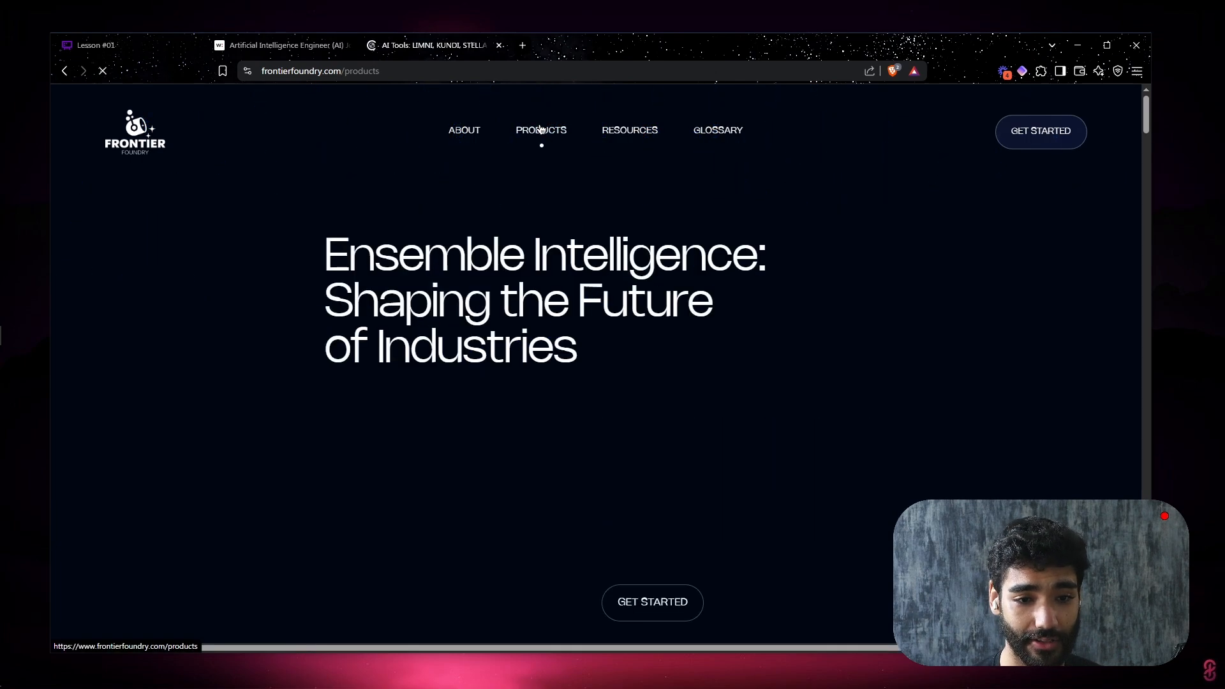
scroll(482, 279, "down", 1)
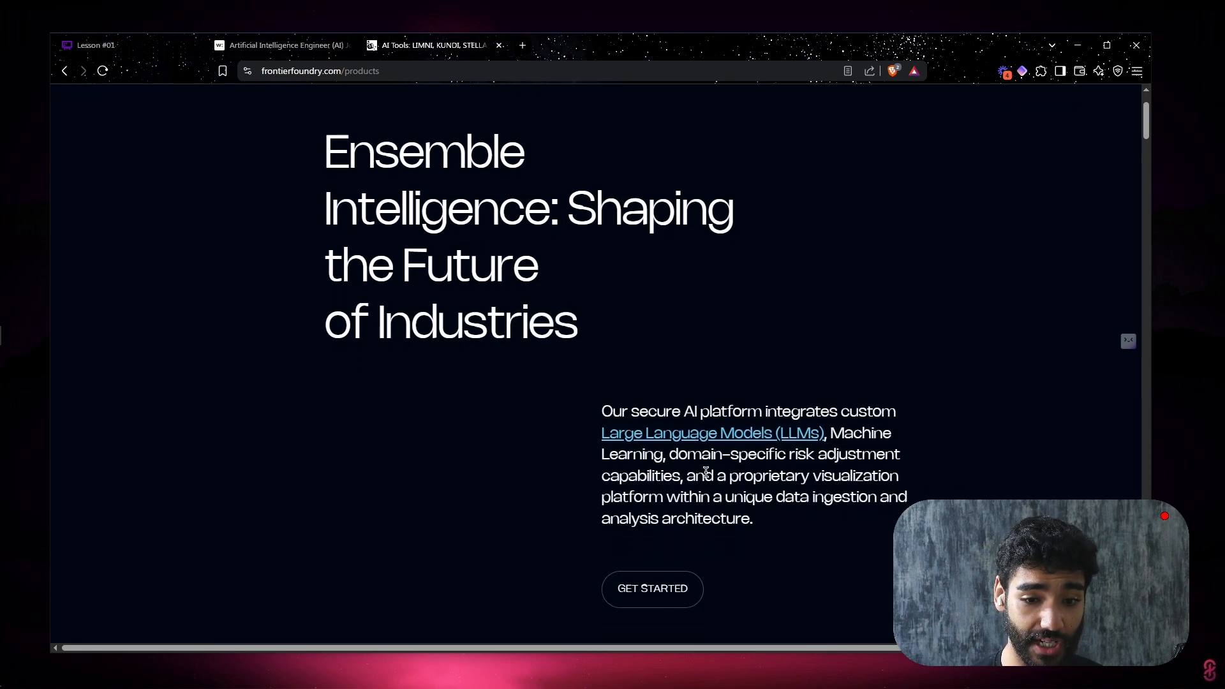
scroll(706, 472, "down", 2)
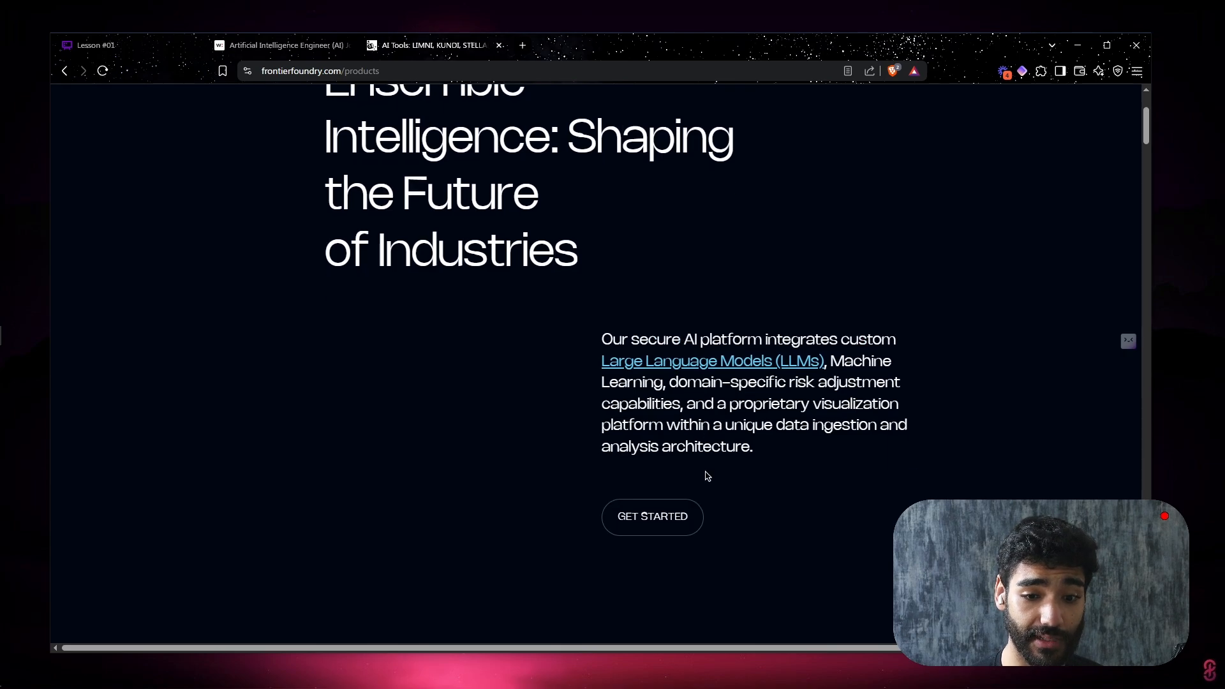
scroll(706, 475, "down", 15)
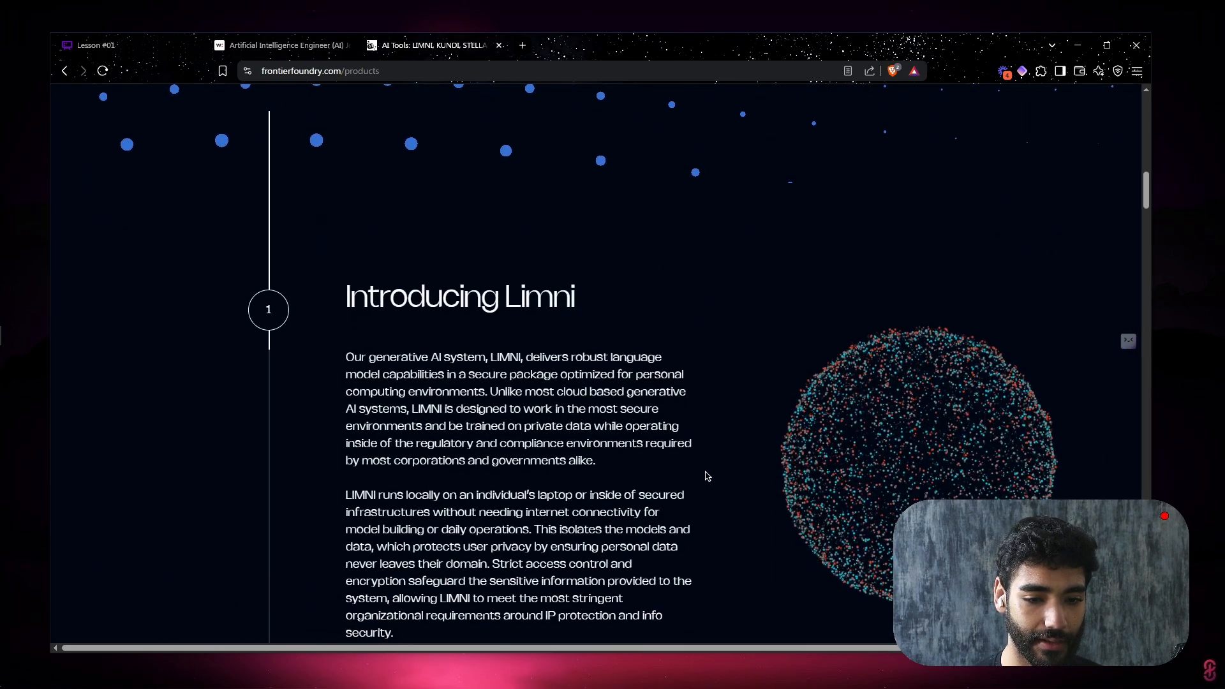
scroll(706, 476, "down", 20)
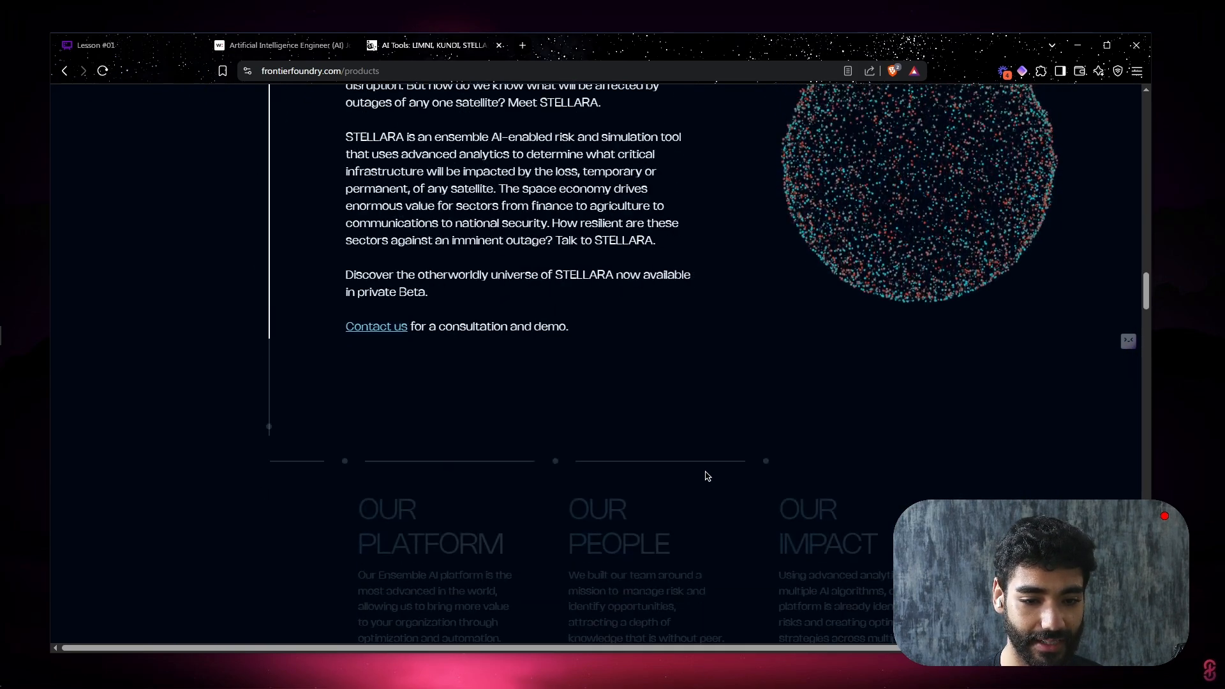
scroll(707, 475, "down", 2)
scroll(706, 476, "up", 10)
scroll(707, 476, "down", 10)
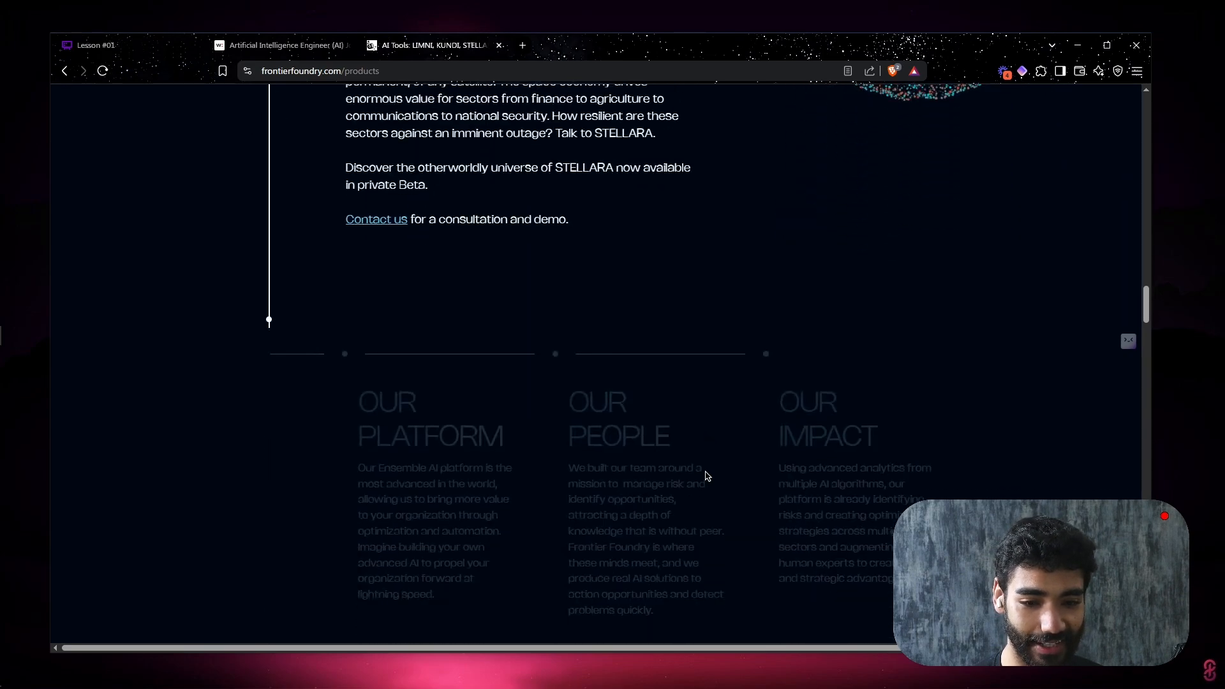
key("ctrl+w")
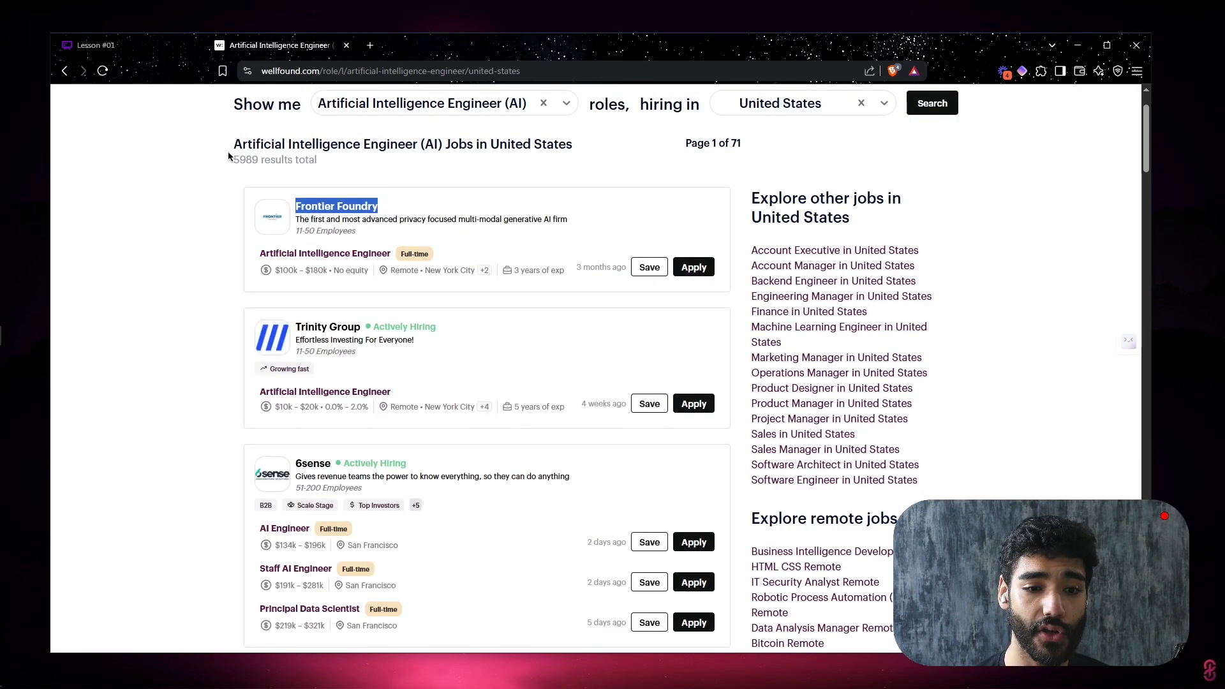
Step: Switch back to the Whimsical Lesson #01 tab, then load apify.com in a new tab
left_click(115, 45)
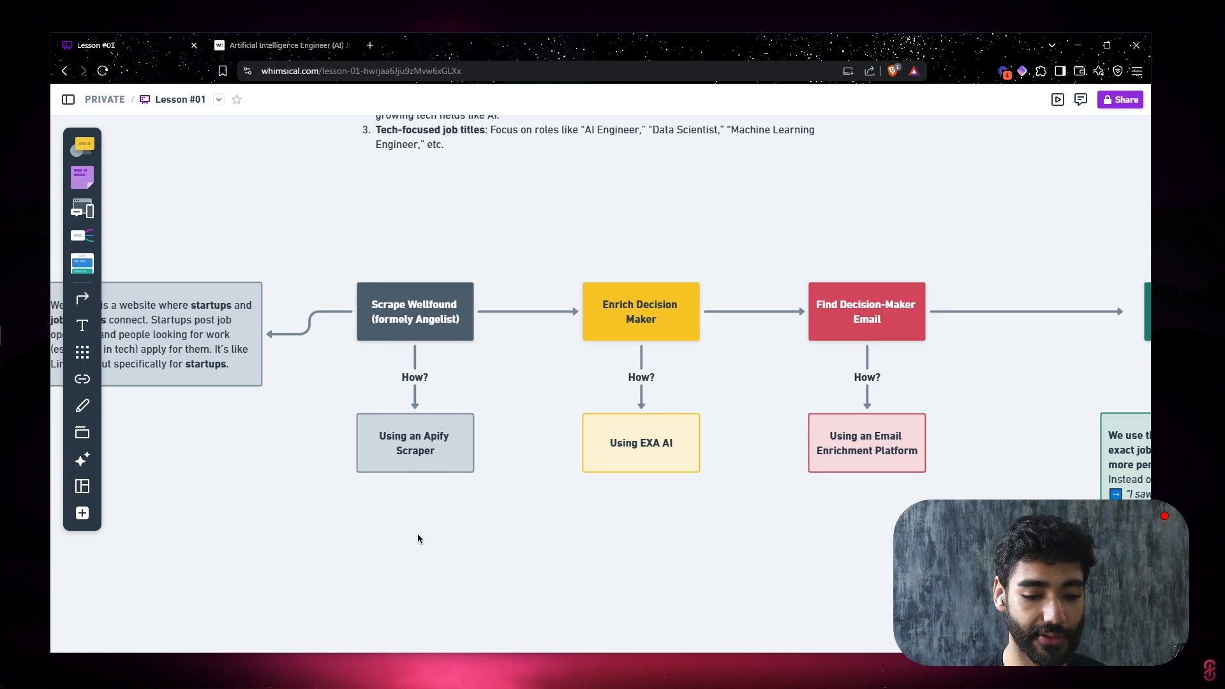
key("ctrl+t")
type("apify.com")
key("Return")
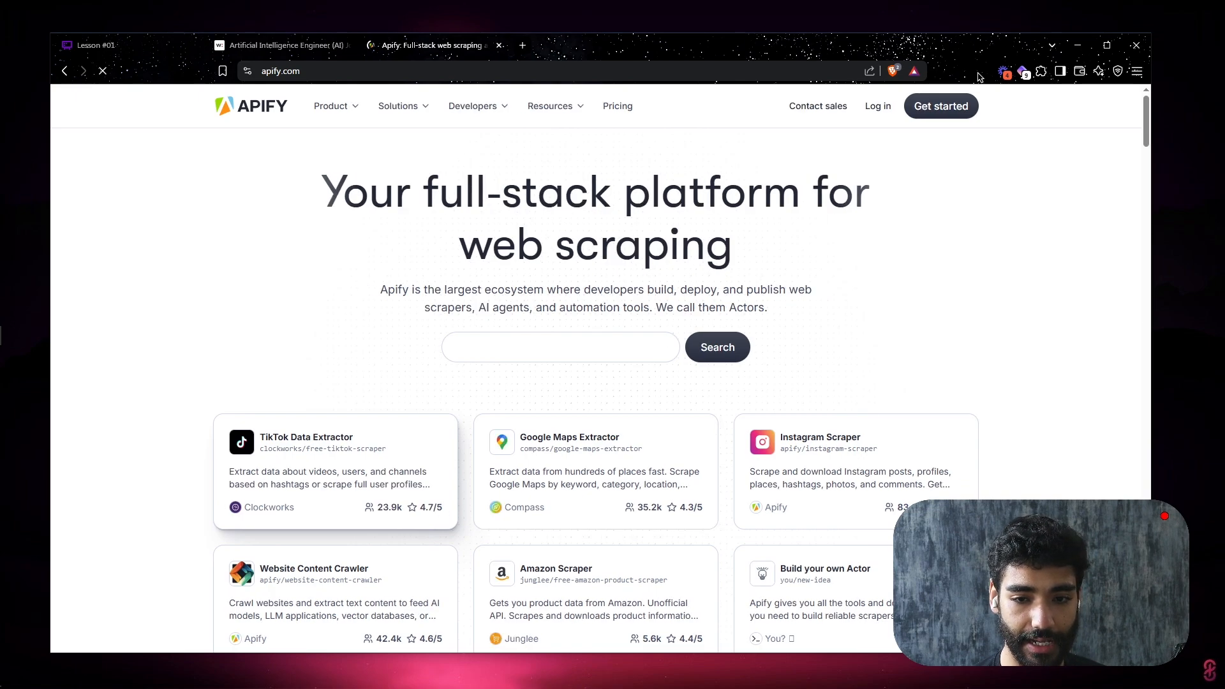
Step: Search the Apify Store for Wellfound and launch Wellfound Premium Jobs Scraper with Try for free
left_click(518, 338)
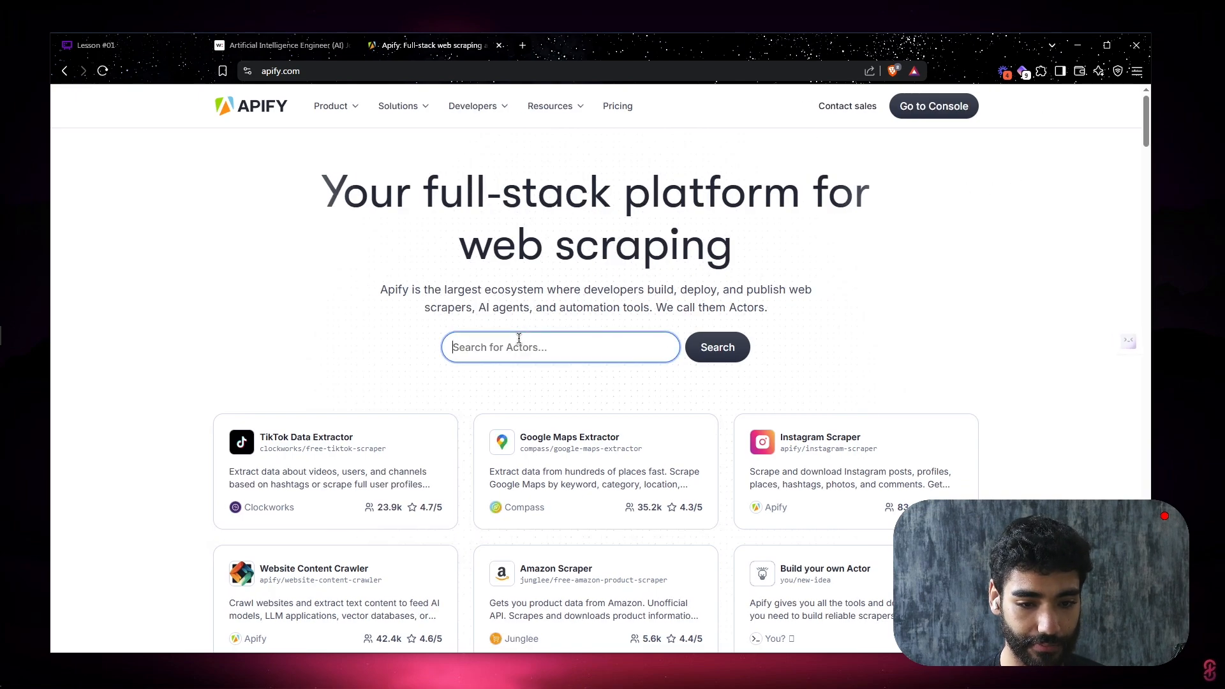
type("wellfound")
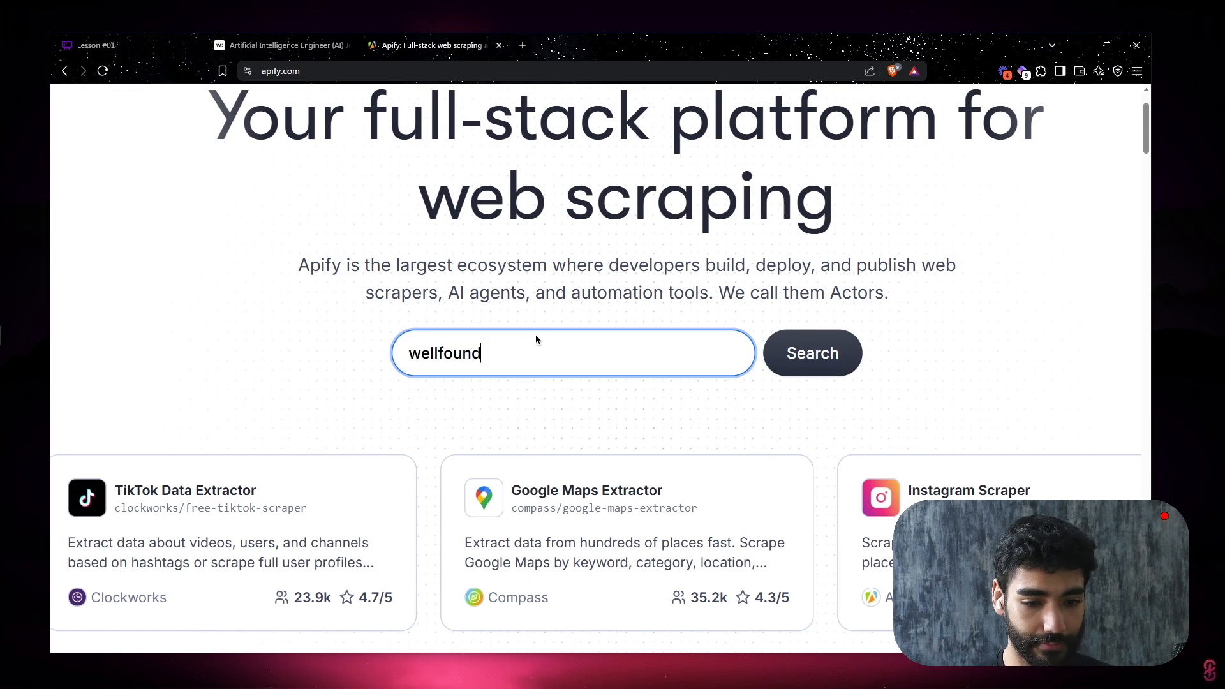
key("Return")
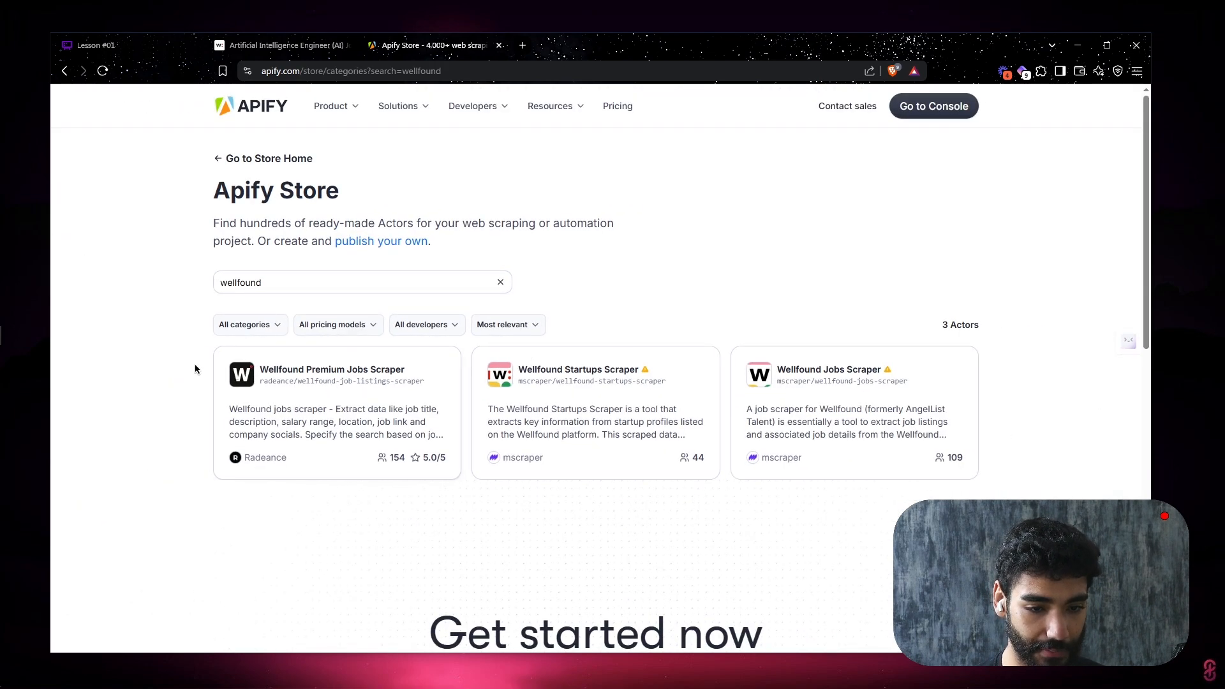
left_click(378, 396)
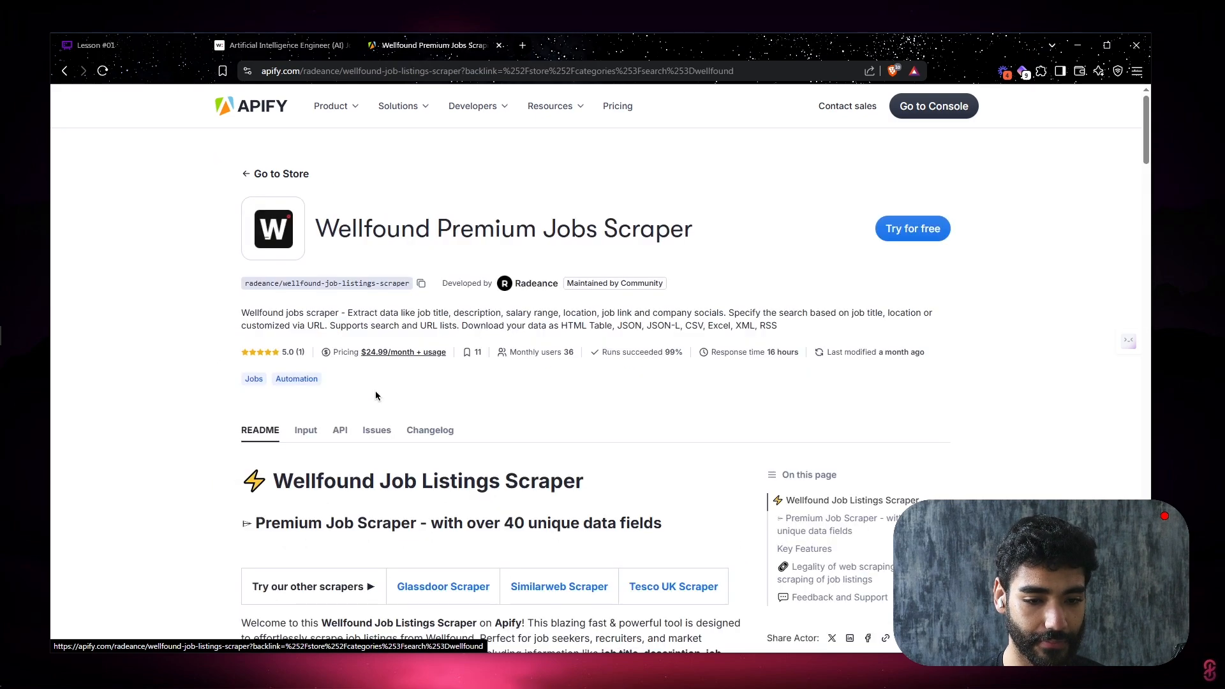
left_click(931, 244)
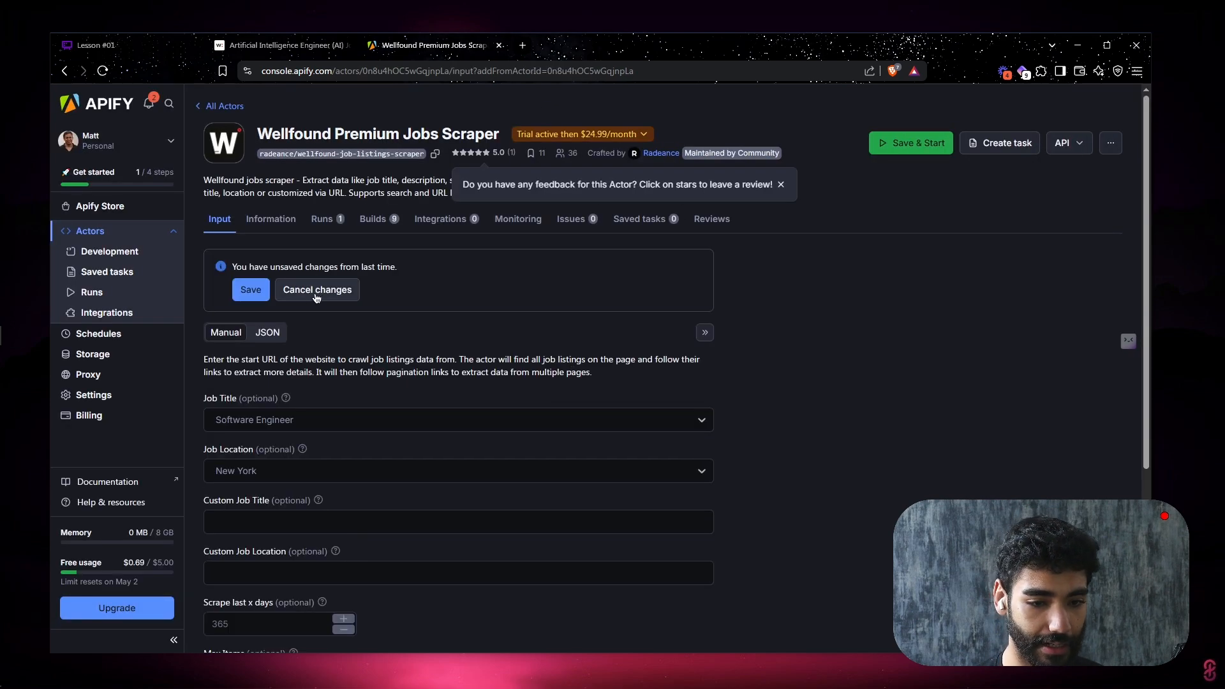
Step: Discard earlier input changes and paste the Wellfound listings URL into Advanced Options' Job Listings URL
left_click(304, 298)
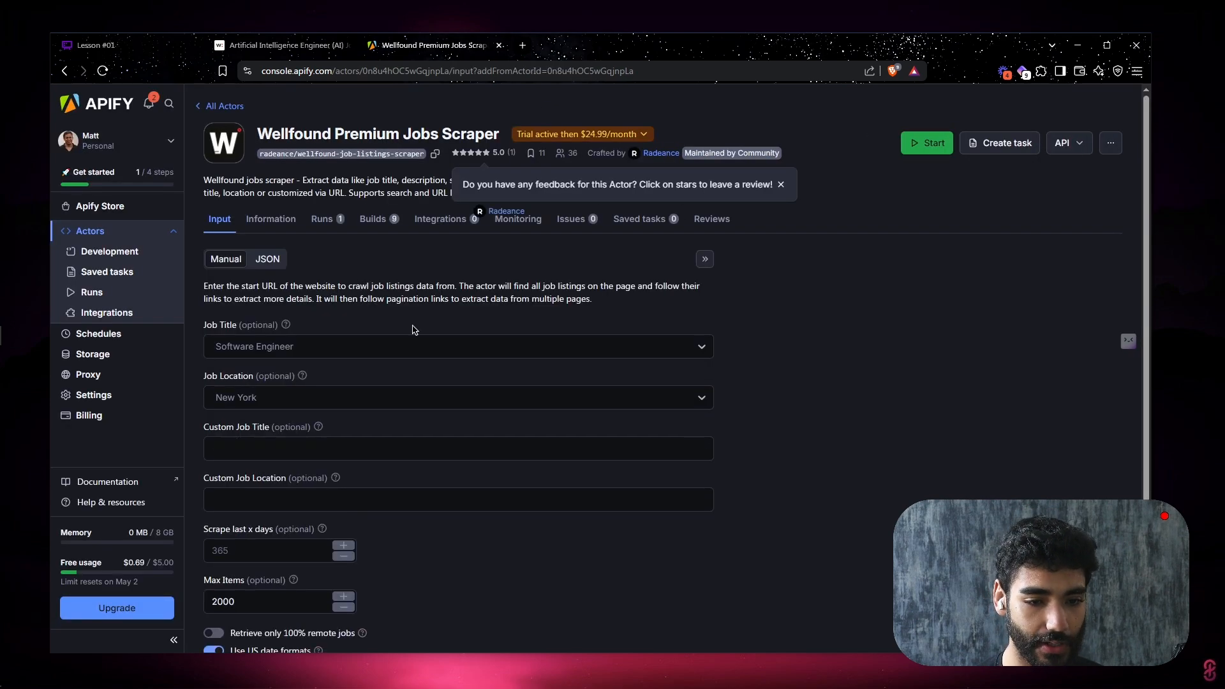
left_click(279, 43)
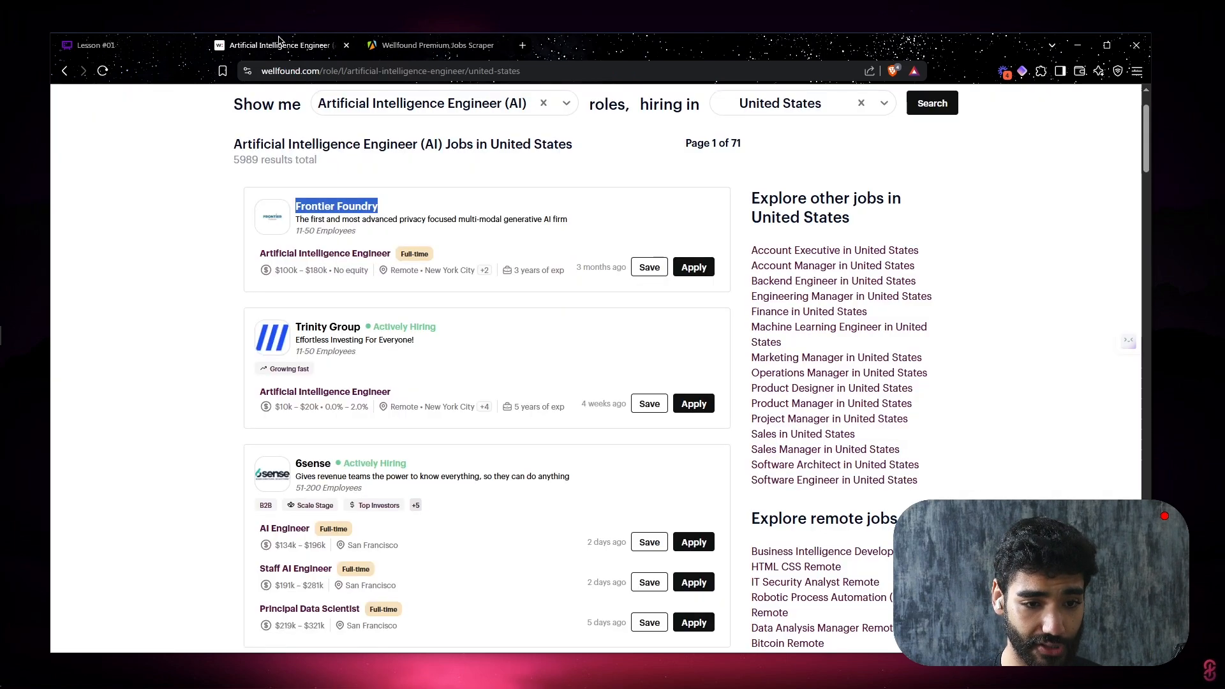
left_click(326, 75)
key("ctrl+c")
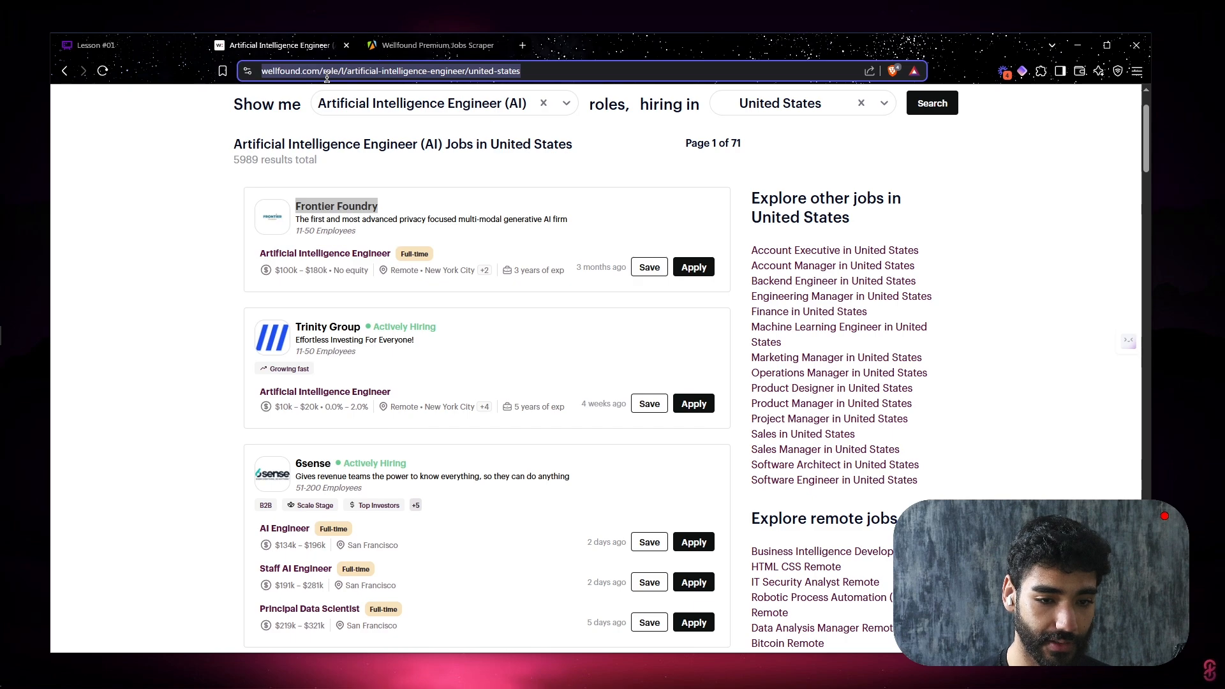
key("ctrl+Tab")
scroll(523, 341, "down", 4)
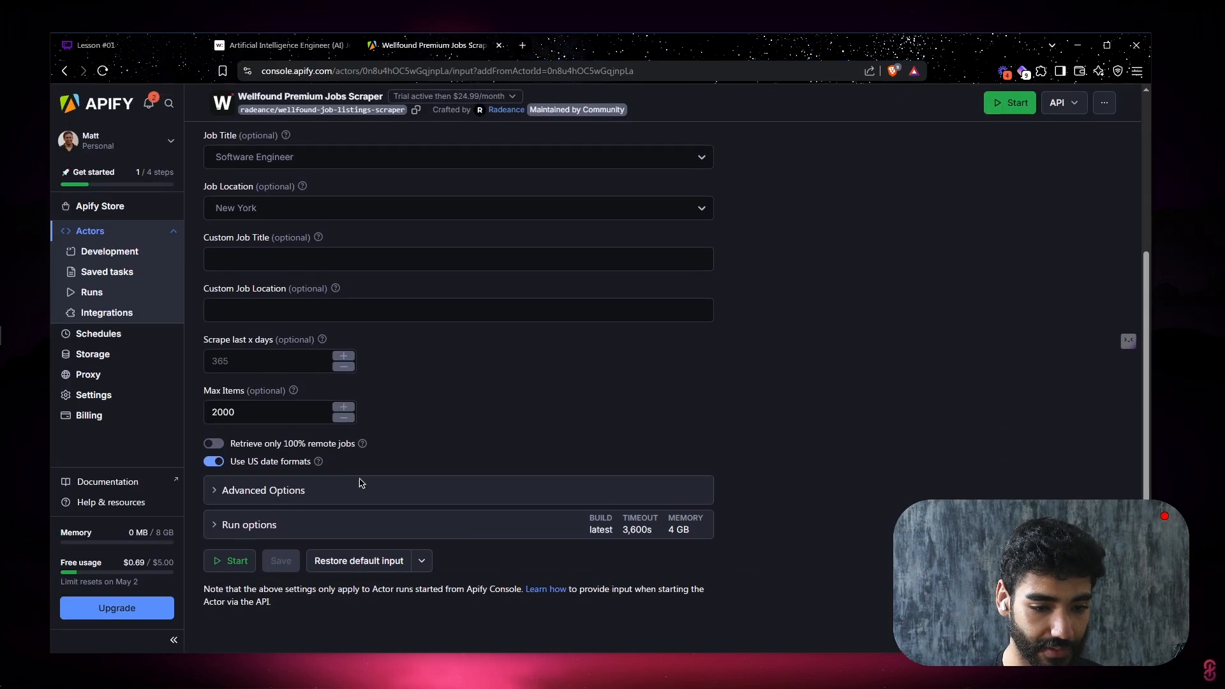
left_click(315, 494)
scroll(443, 443, "down", 5)
scroll(314, 291, "up", 5)
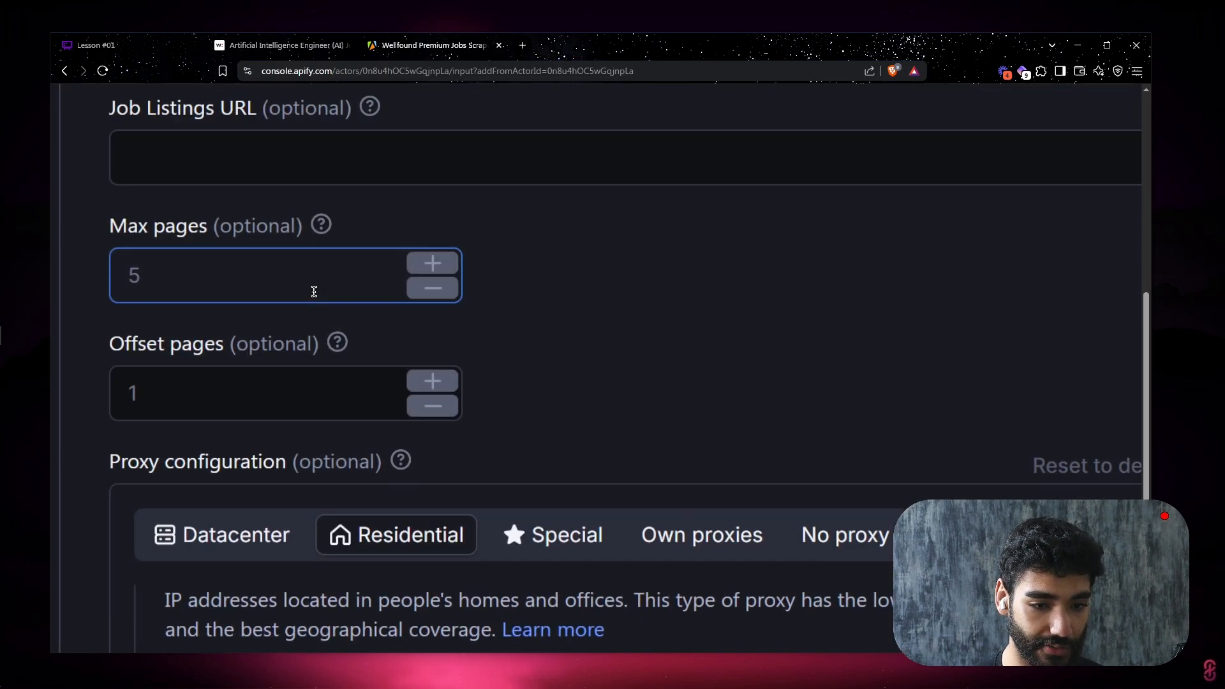
scroll(296, 227, "up", 1)
left_click(252, 222)
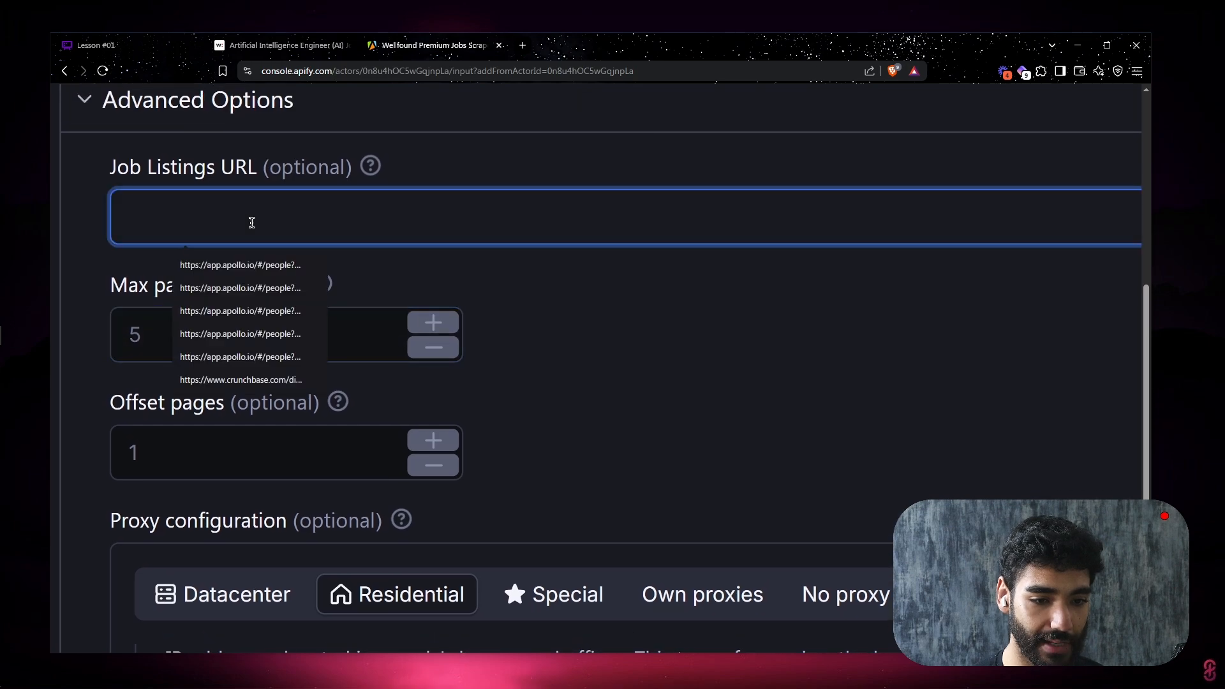
key("ctrl+v")
left_click(534, 320)
Step: Change the scraper's Max Items from 2000 to 2200
scroll(534, 322, "up", 5)
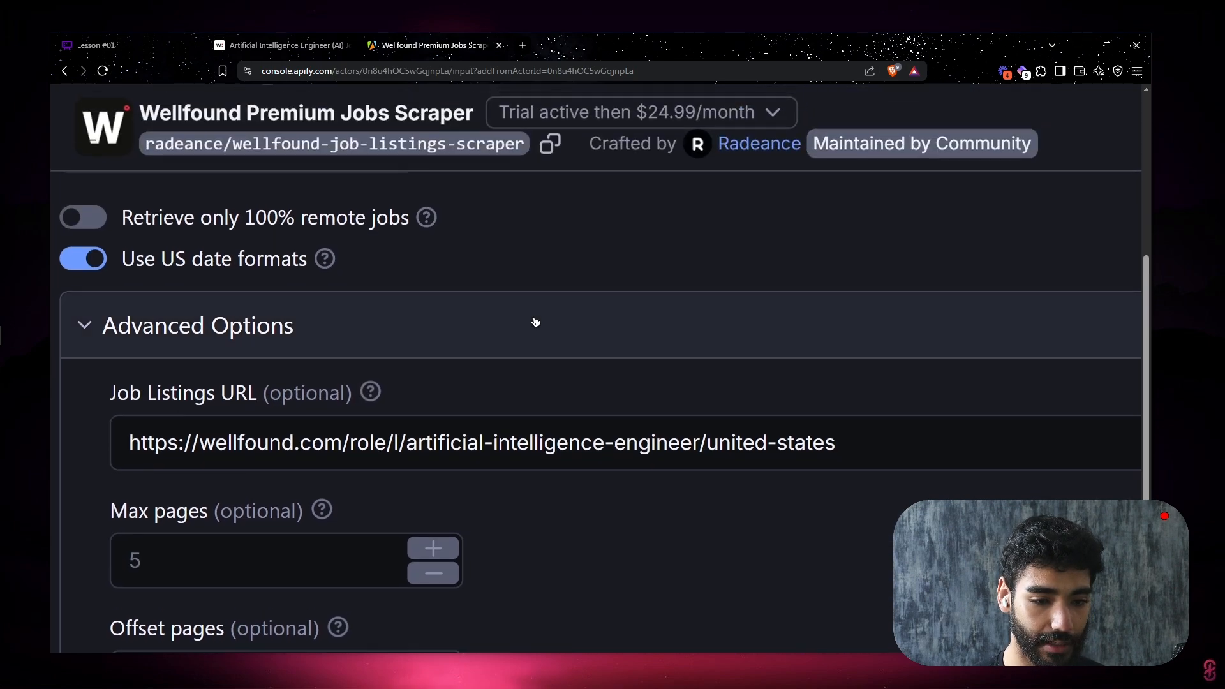
scroll(535, 321, "down", 2)
left_click(198, 238)
scroll(298, 274, "up", 1)
scroll(298, 274, "left", 2)
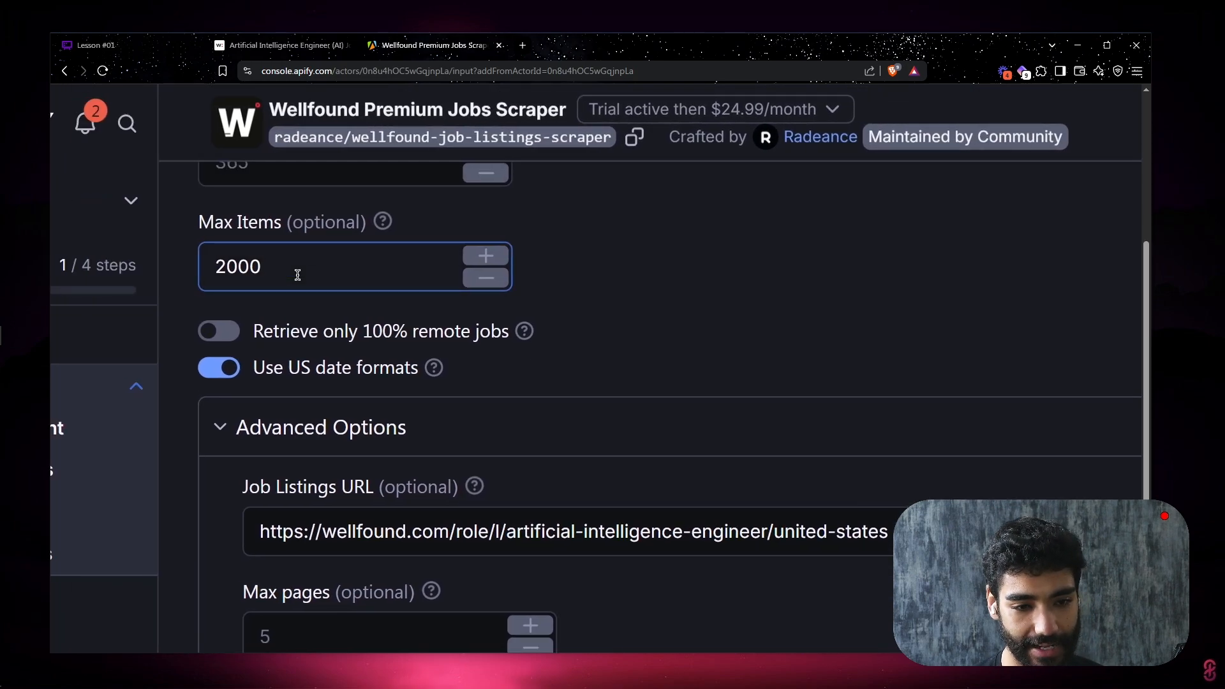
scroll(298, 276, "left", 1)
double_click(298, 275)
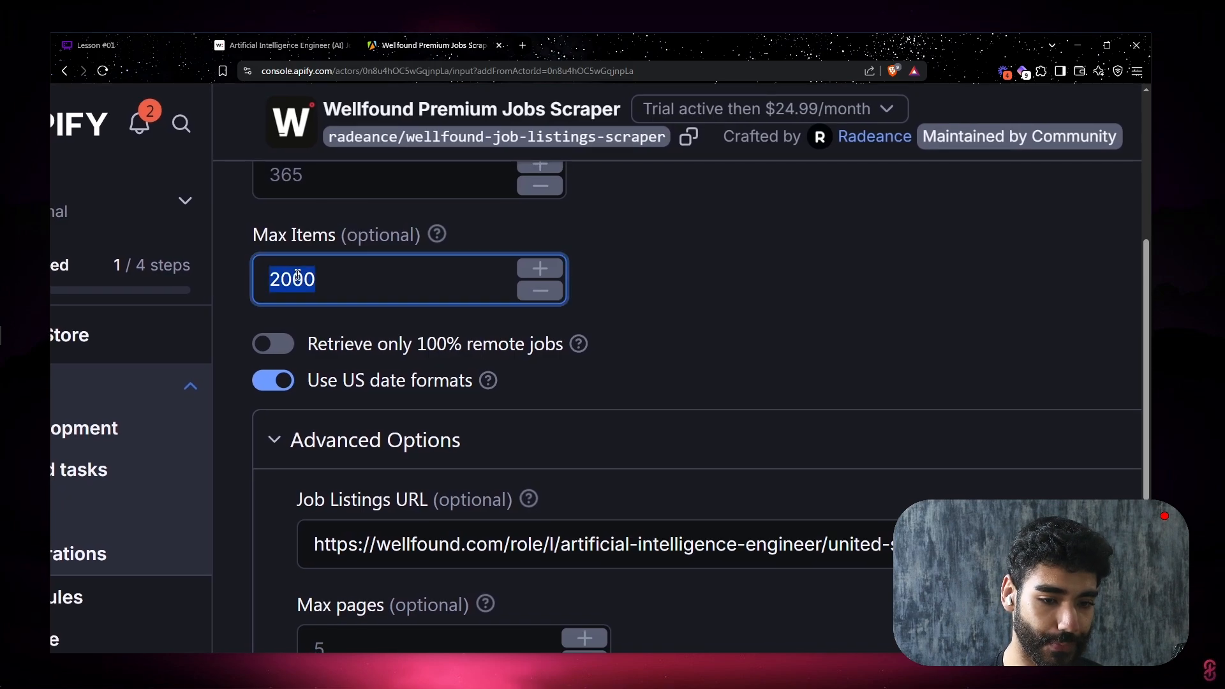
type("220")
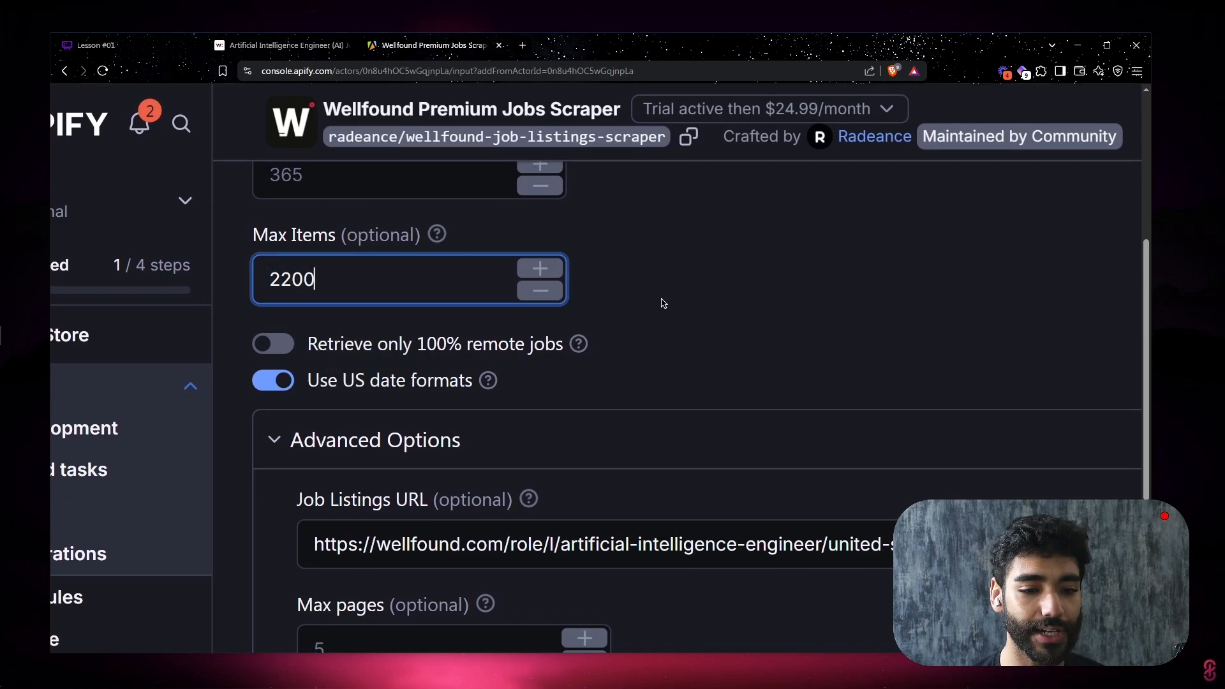
type("0")
left_click(664, 303)
Step: Expand the run options and switch on No timeout, leaving memory at 4096 MB
scroll(669, 317, "down", 8)
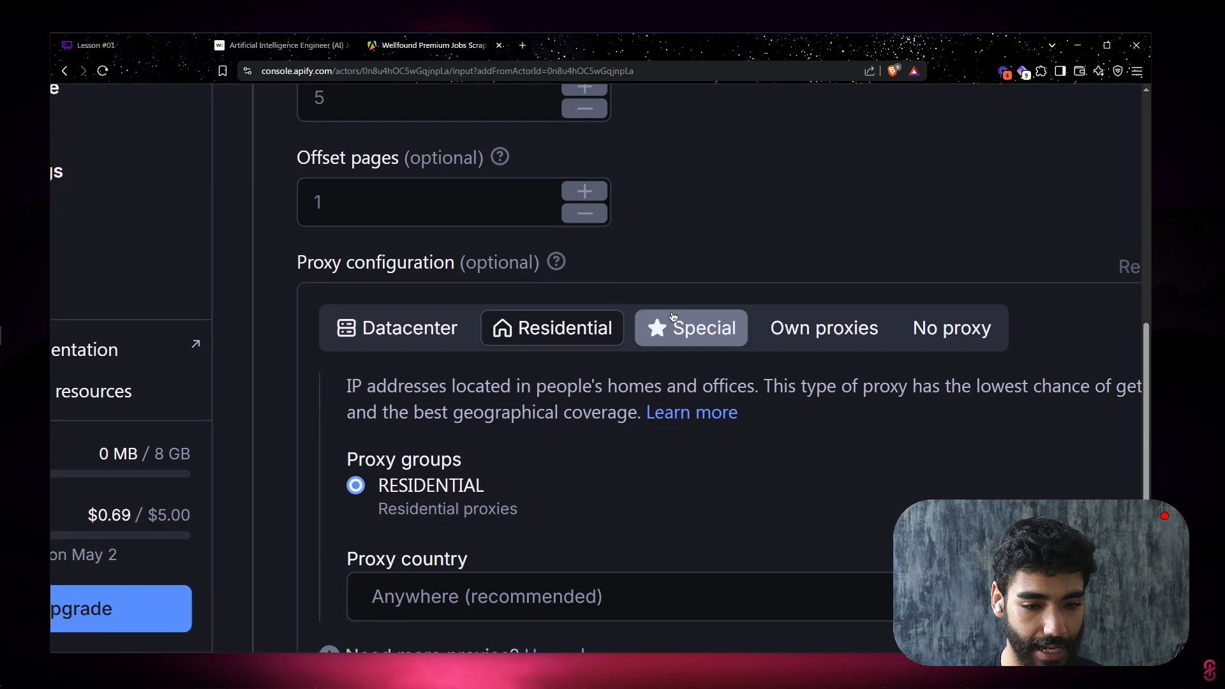
left_click_drag(297, 267, 445, 269)
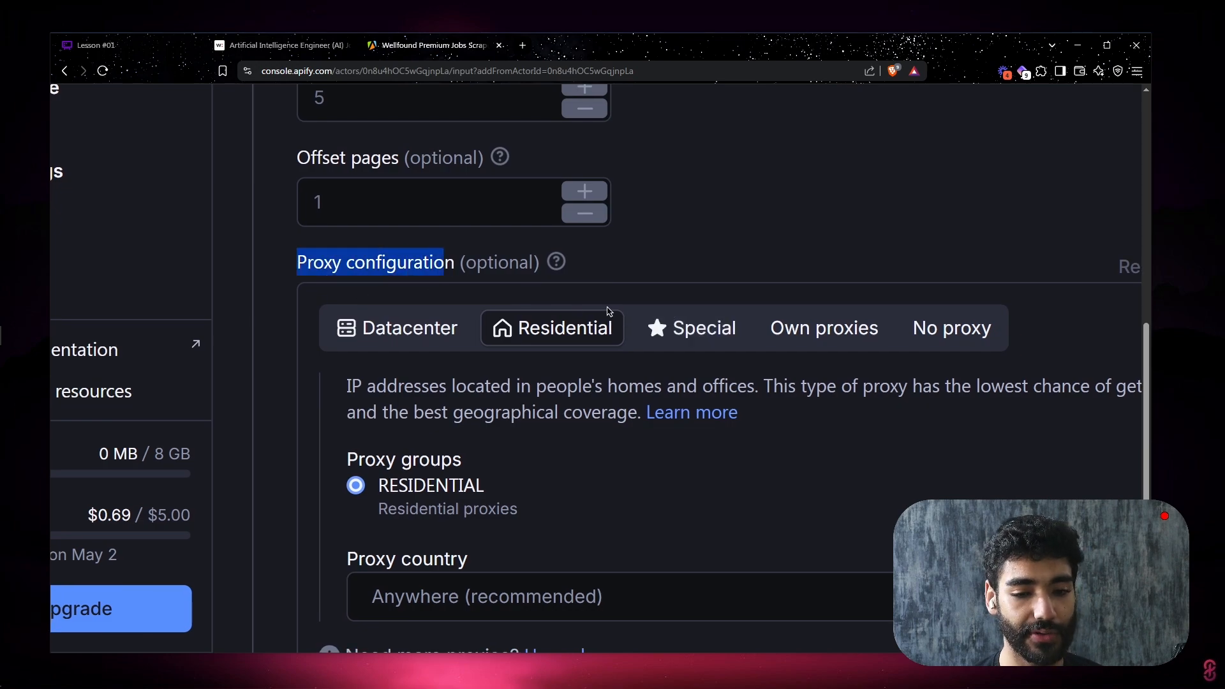
scroll(825, 232, "down", 6)
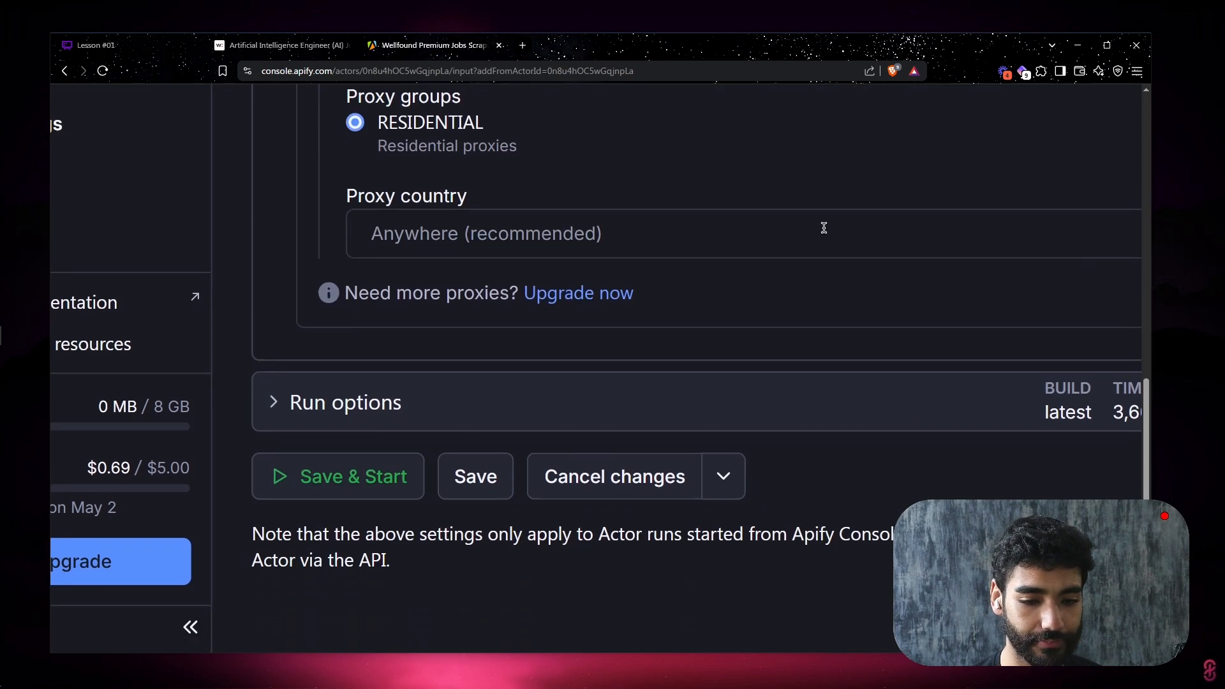
left_click(396, 404)
scroll(803, 484, "down", 3)
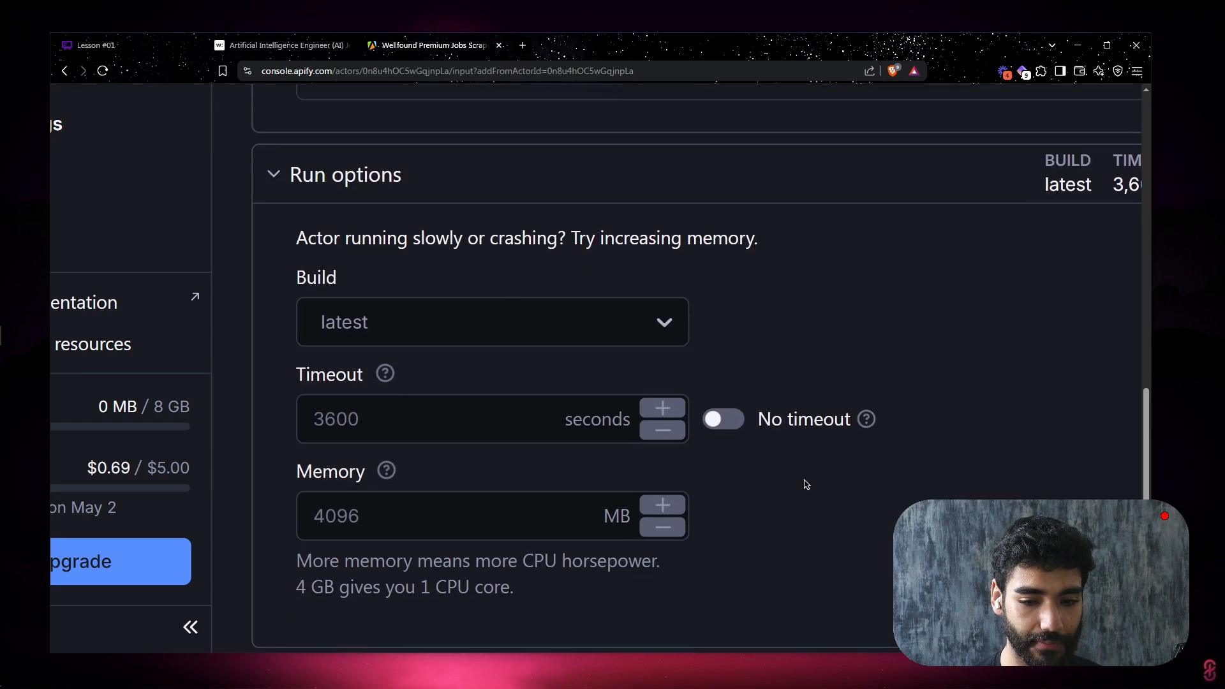
left_click(721, 419)
key("ctrl+minus")
key("ctrl+minus")
scroll(720, 421, "down", 3)
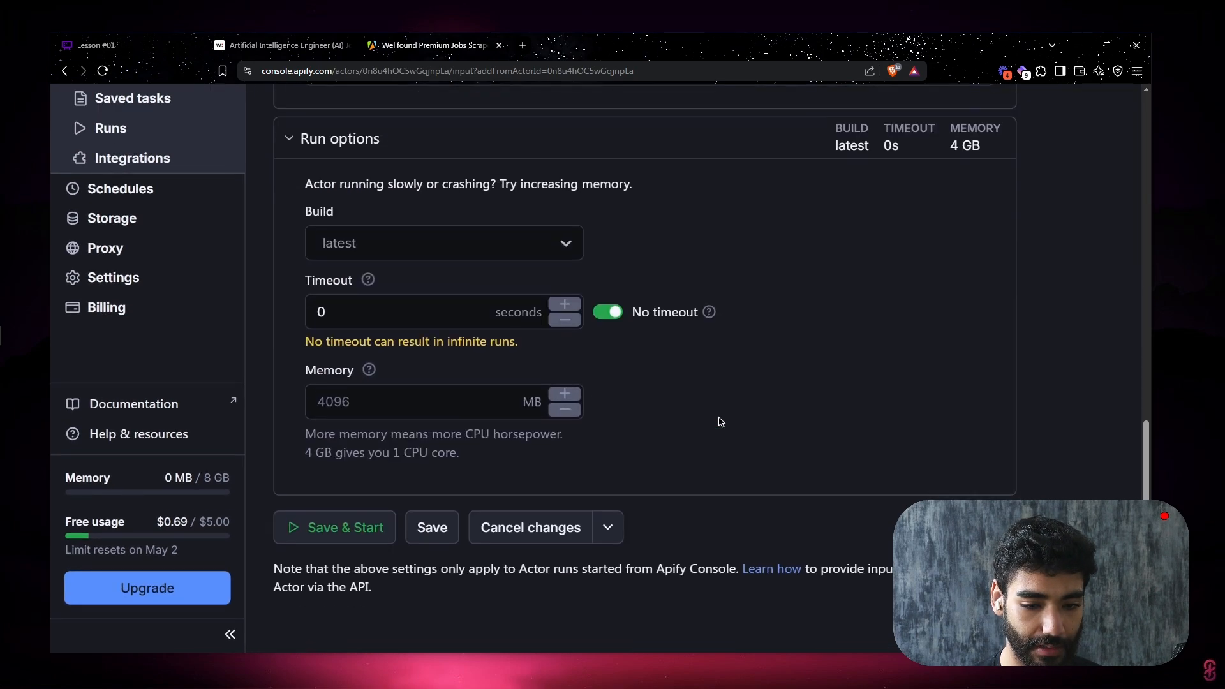
Step: Save & Start the scraper, show all output fields and follow the log until 2200 results appear
left_click(333, 533)
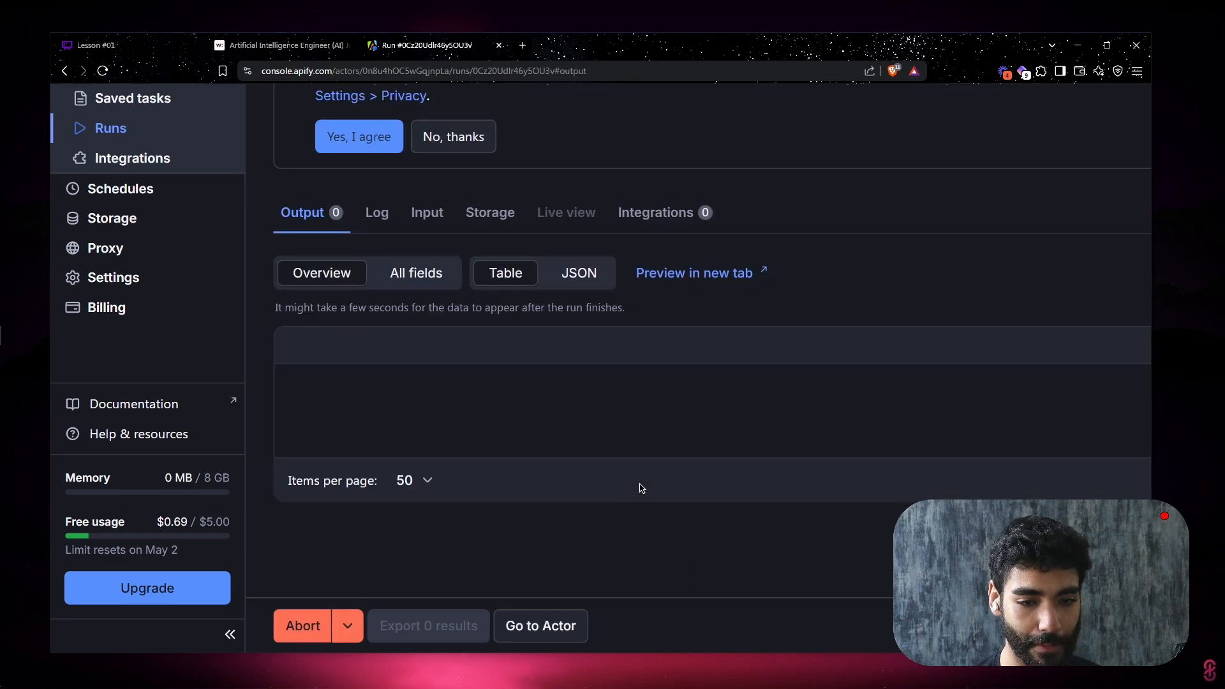
key("ctrl+minus")
key("ctrl+minus")
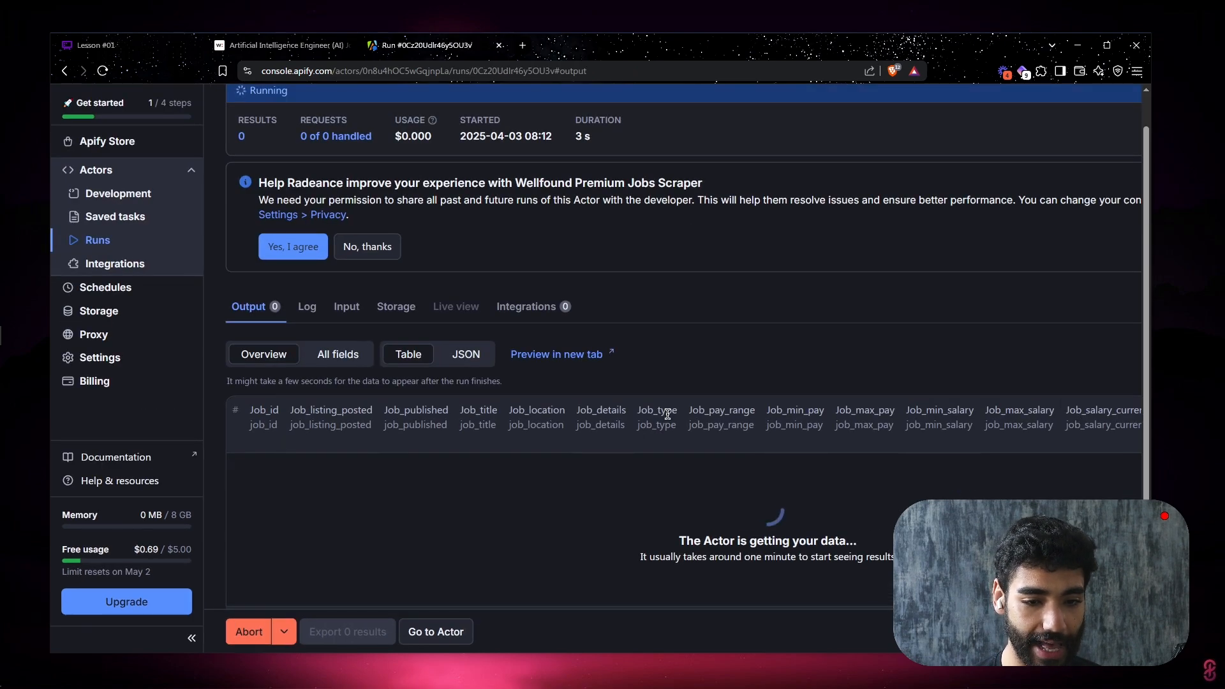
scroll(669, 417, "down", 1)
scroll(669, 417, "down", 1)
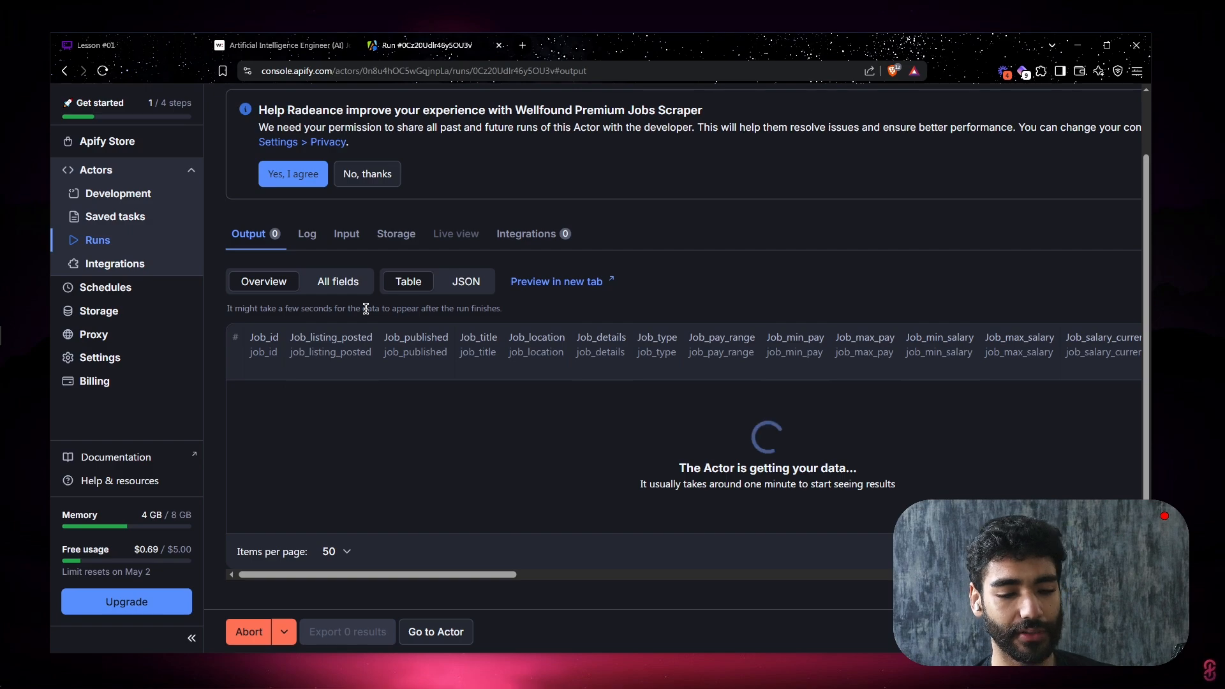
left_click(338, 281)
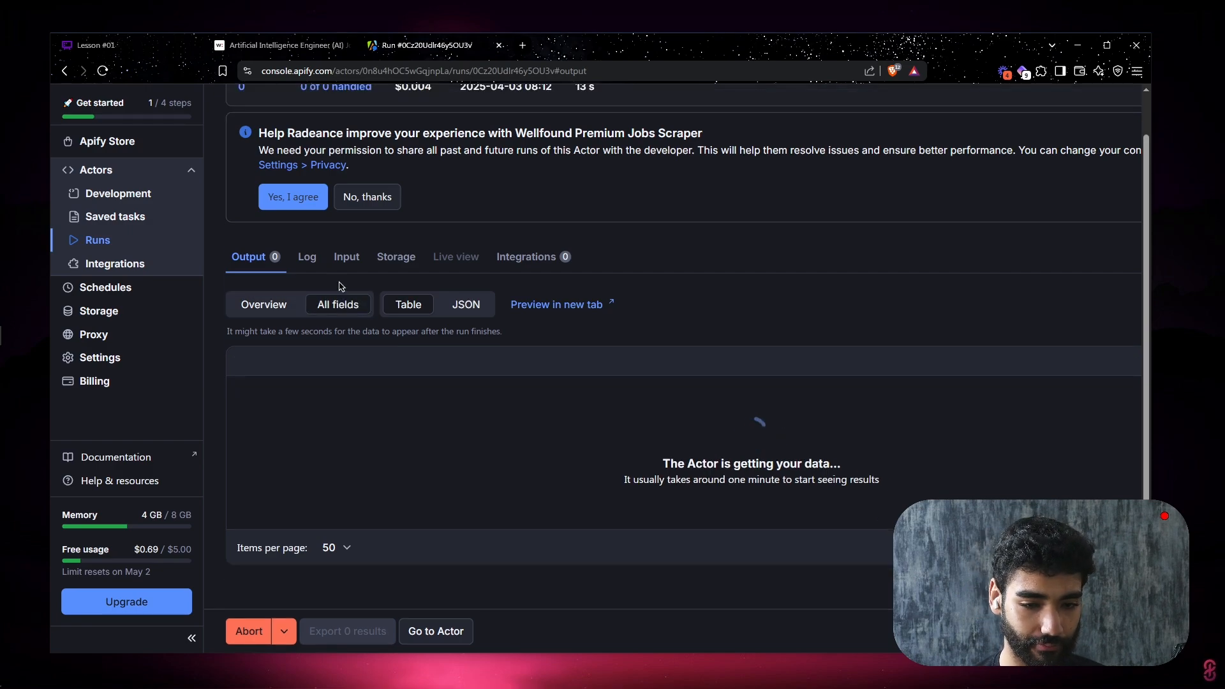
left_click(312, 262)
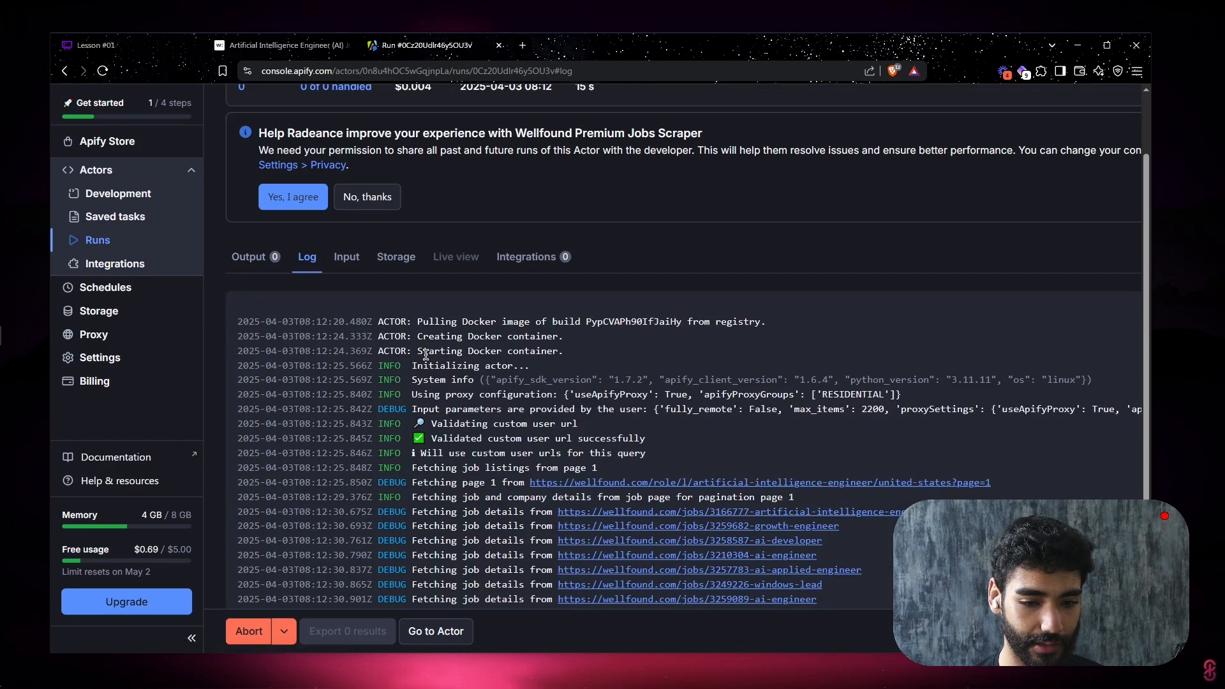
scroll(520, 464, "down", 5)
key("ctrl+plus")
key("ctrl+plus")
key("ctrl+plus")
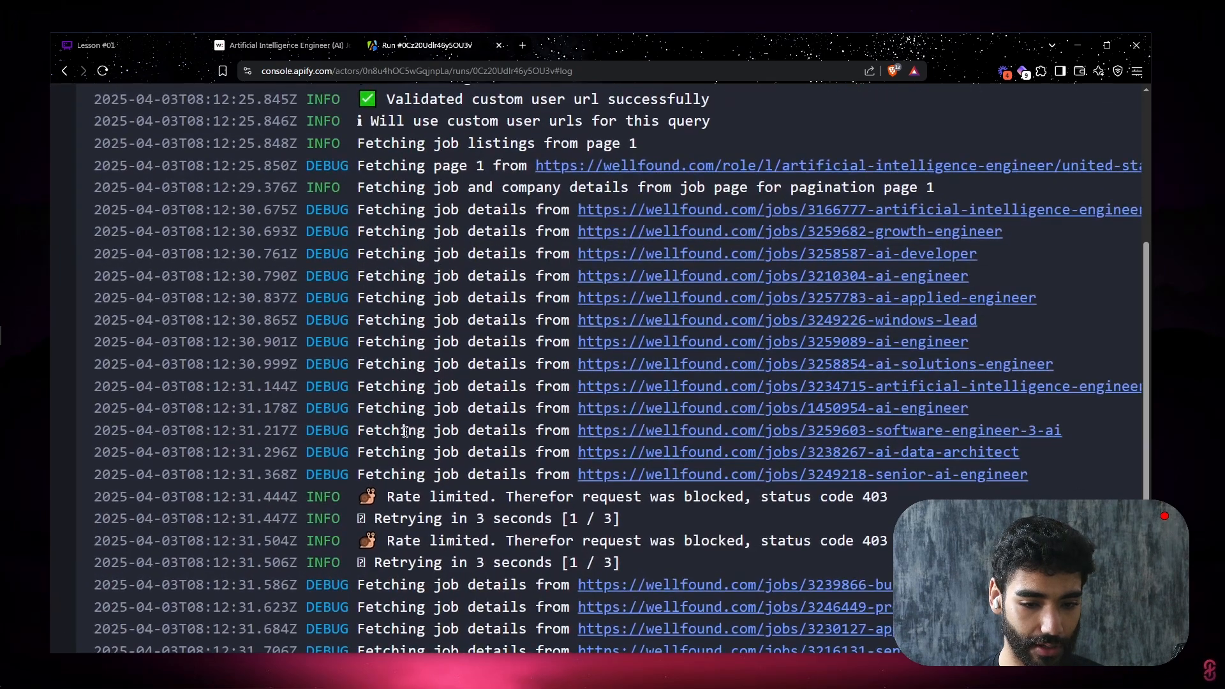
scroll(405, 431, "up", 5)
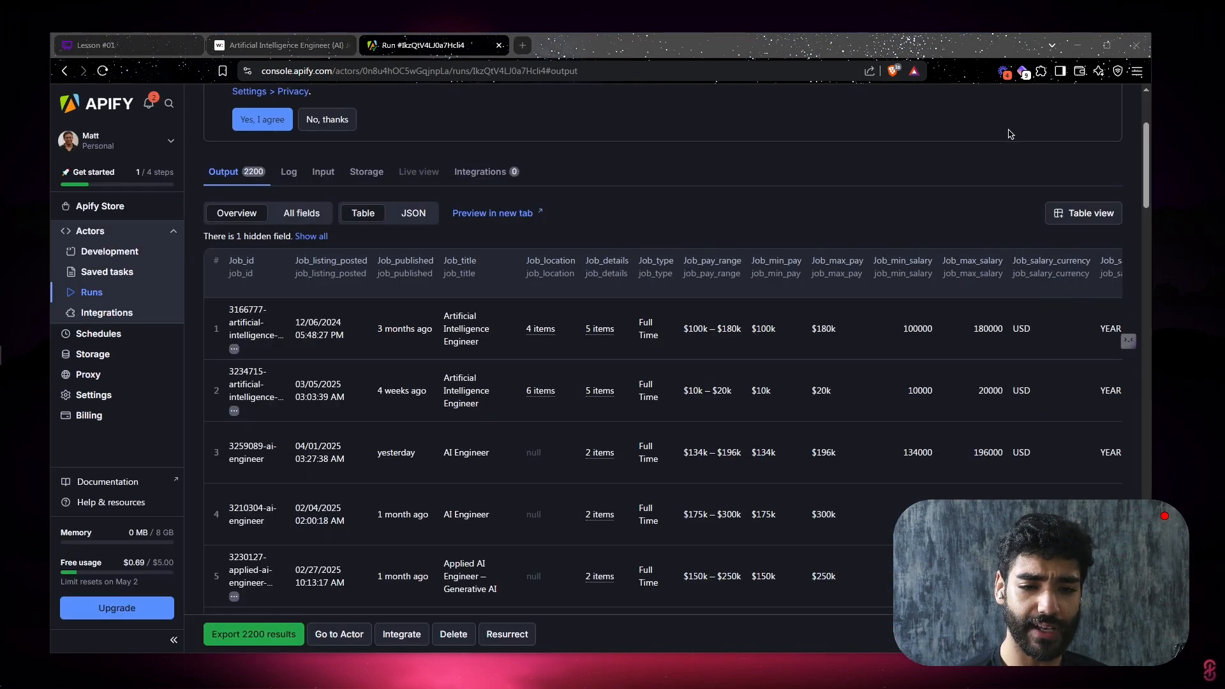
Step: Scroll across the Output table to review the scraped job columns like titles and salaries
scroll(669, 347, "down", 2)
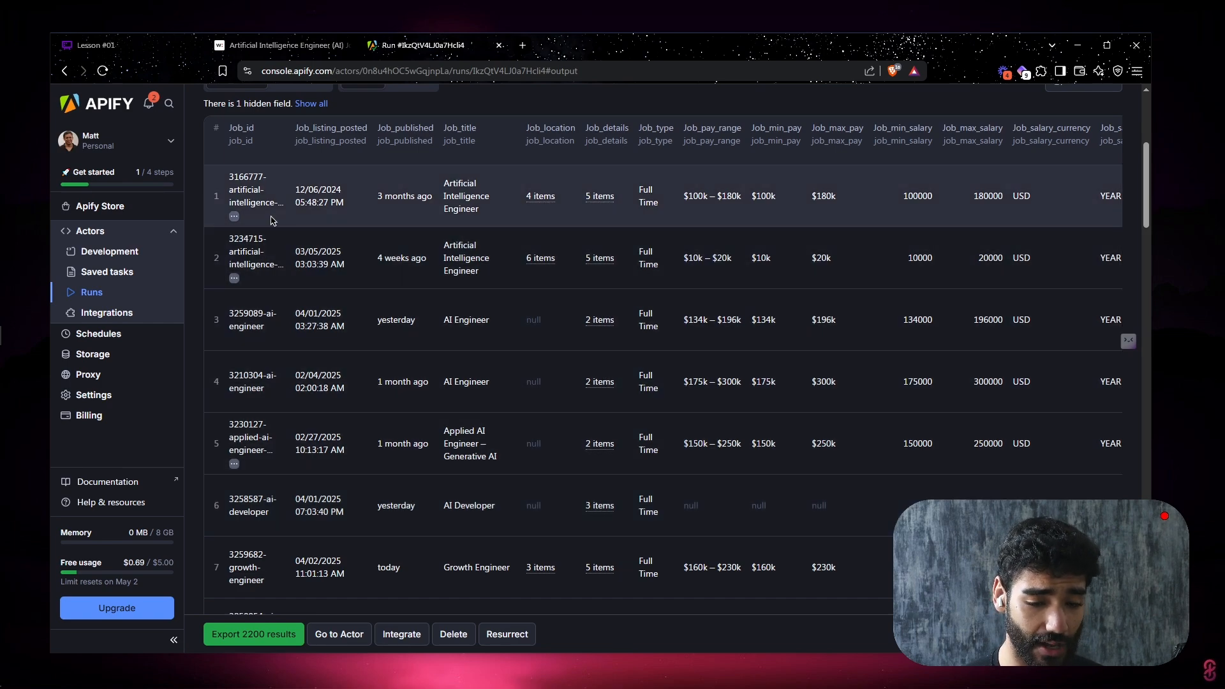
scroll(807, 293, "right", 10)
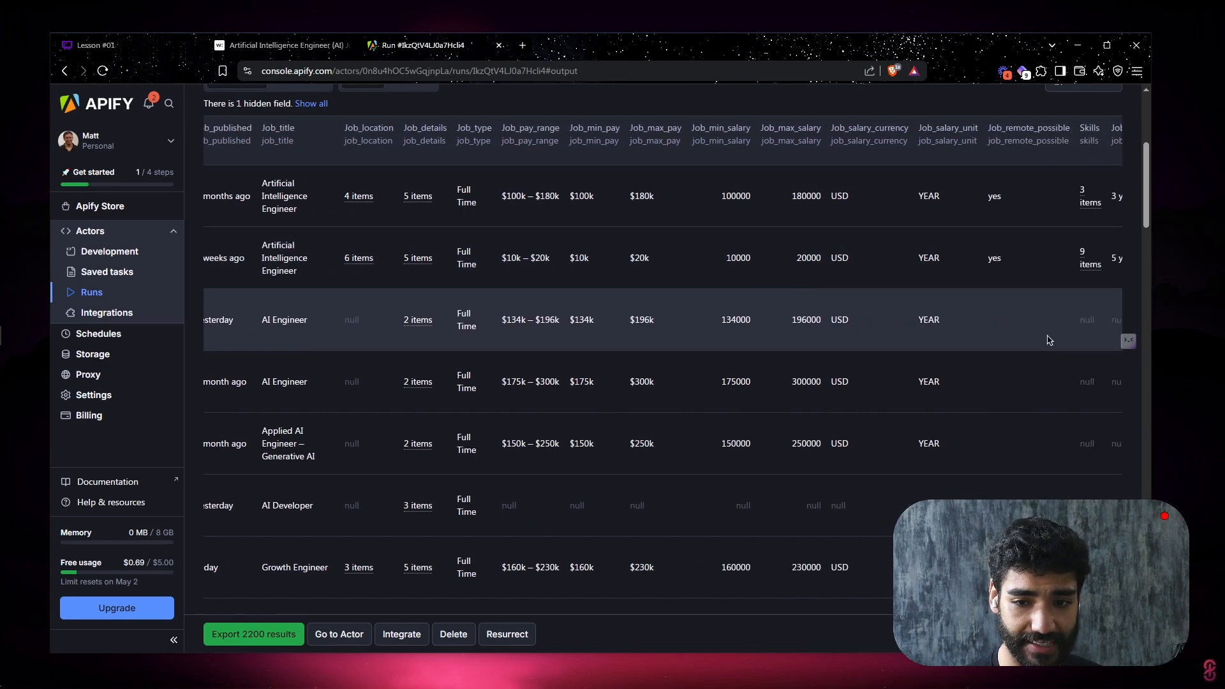
scroll(1050, 340, "right", 7)
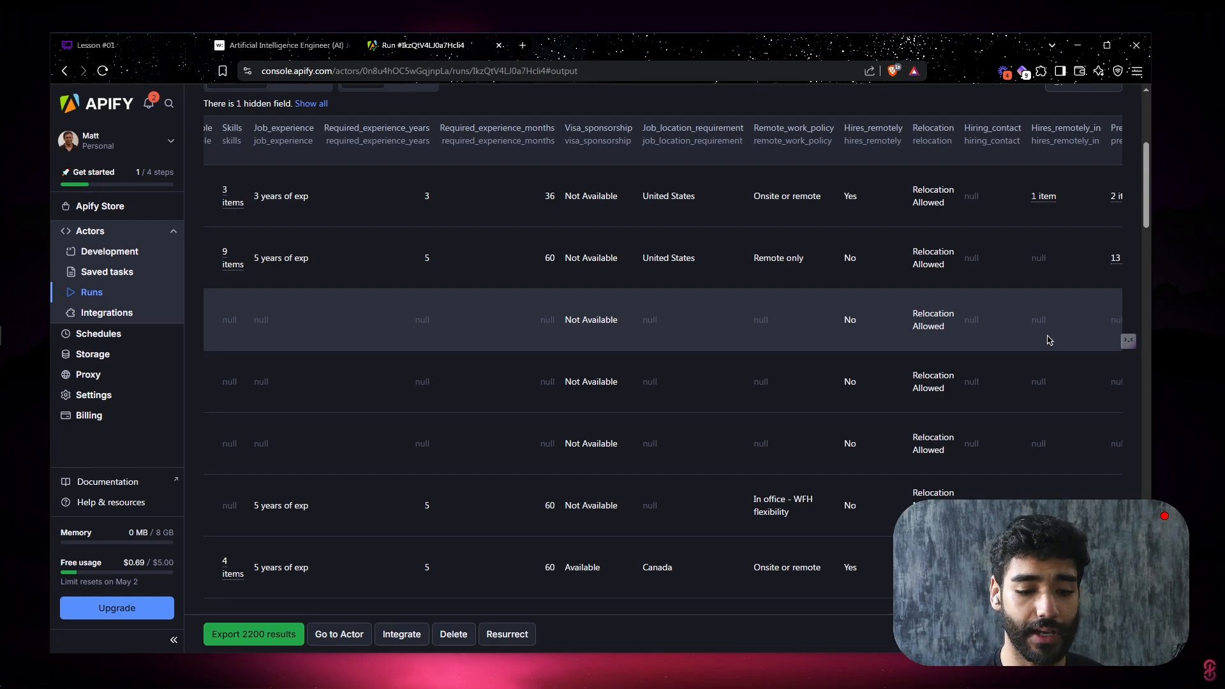
Step: Load make.com/en/login in a new browser tab
key("ctrl+t")
type("make.com/en/login")
key("Return")
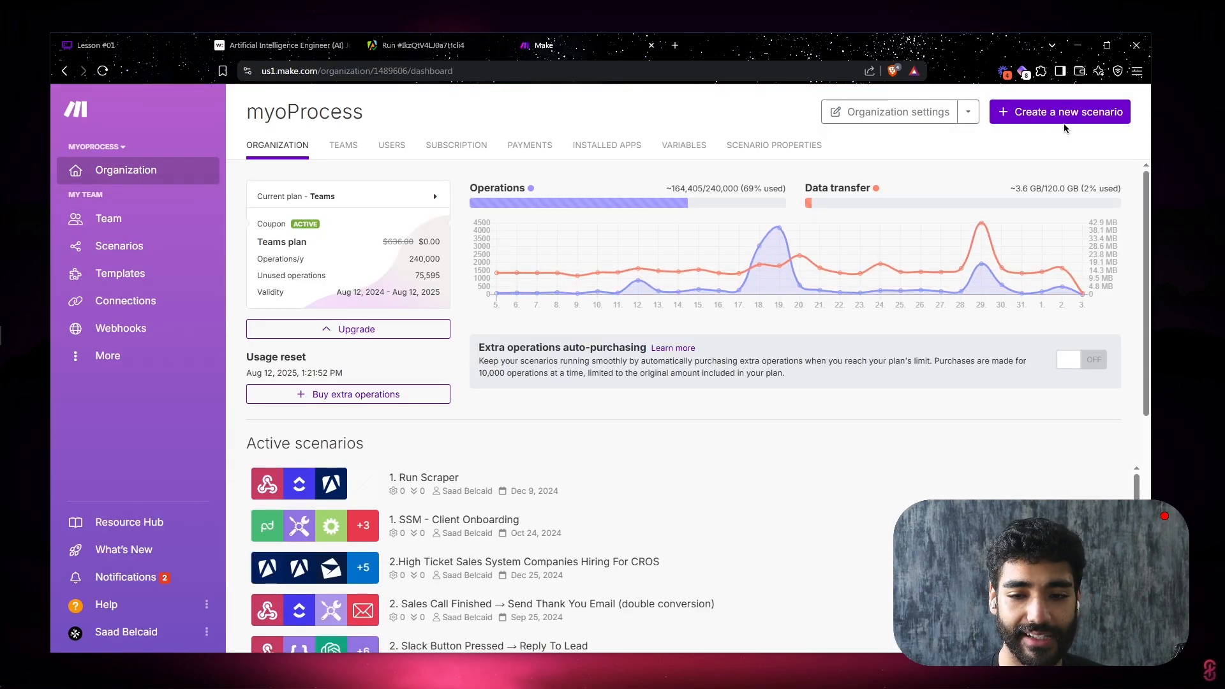
Step: Create a Make scenario starting with Apify Get Dataset Items and begin adding an Apify connection
left_click(1083, 119)
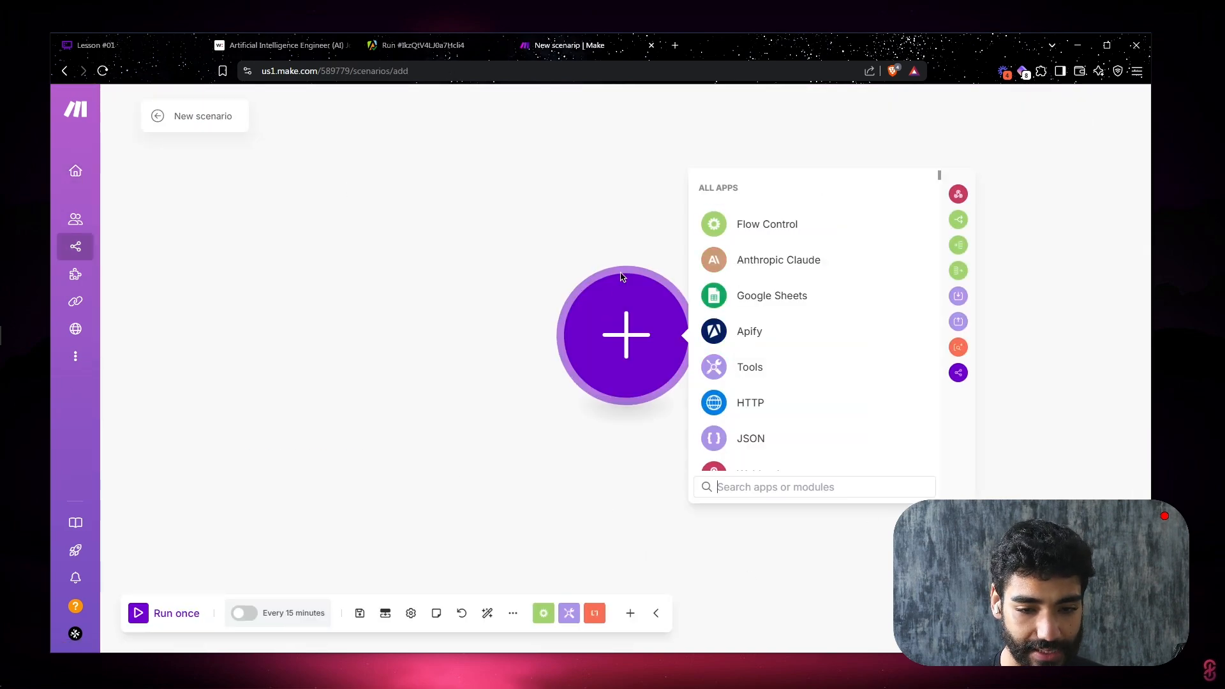
left_click(783, 337)
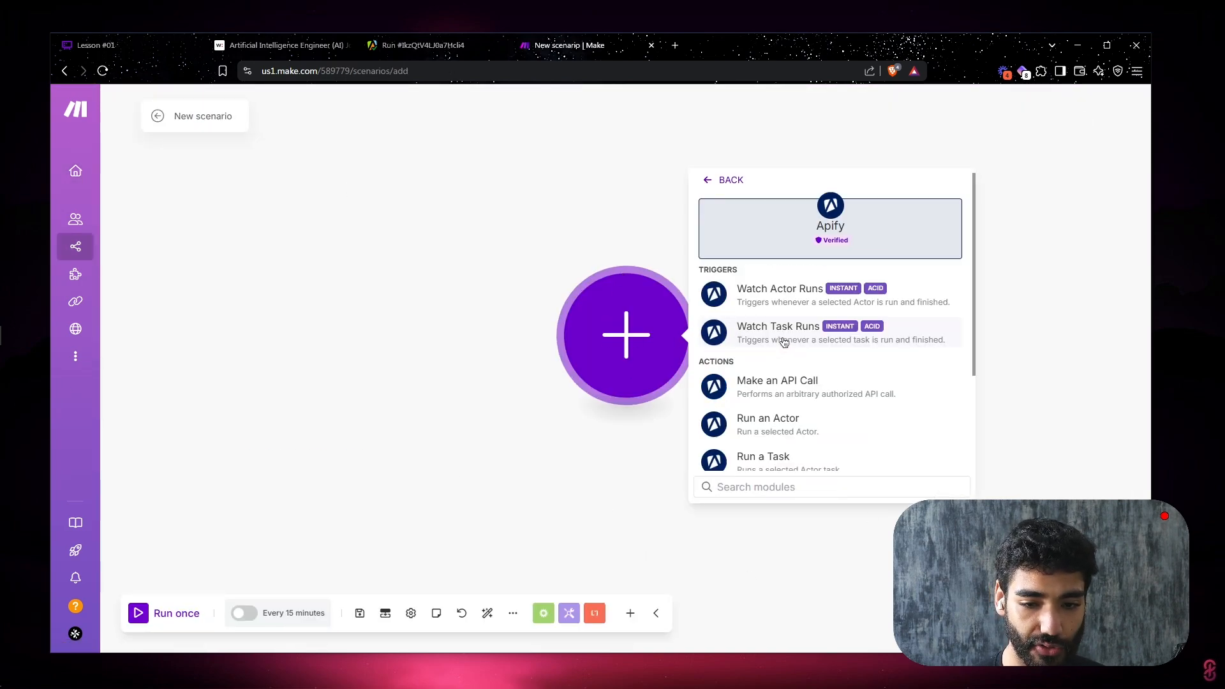
scroll(784, 342, "down", 3)
left_click(797, 447)
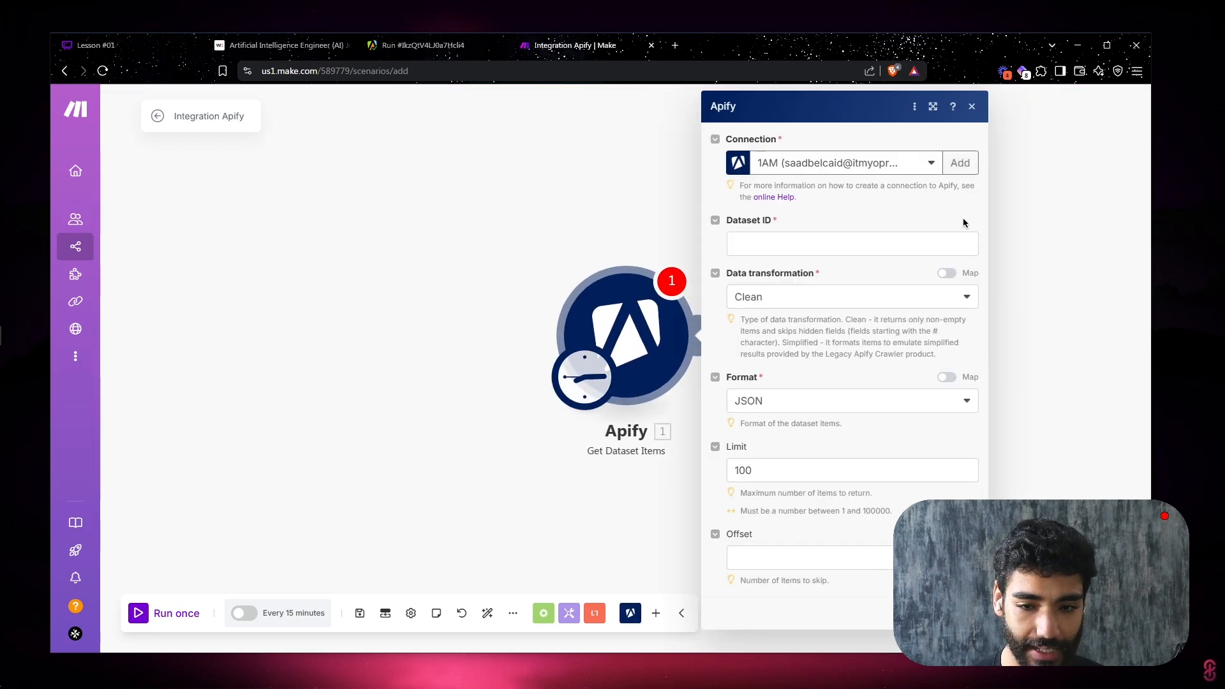
left_click(962, 163)
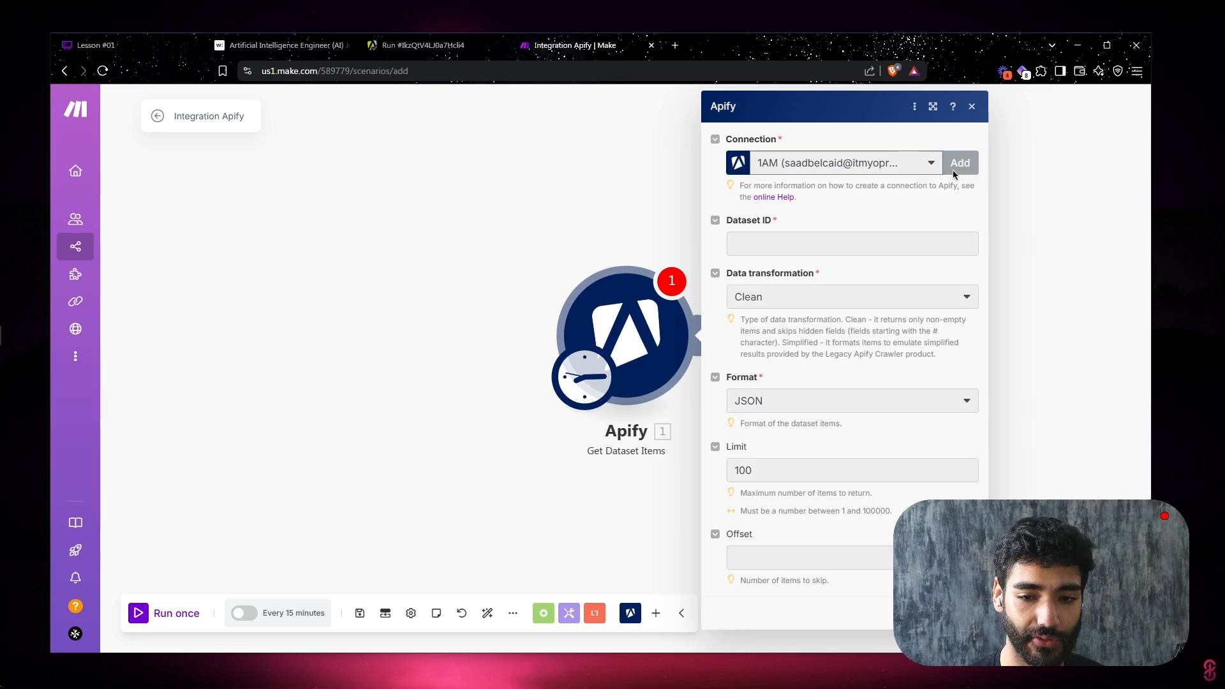
Step: Copy the personal API token from Apify's API & Integrations settings for the Make connection
left_click(422, 45)
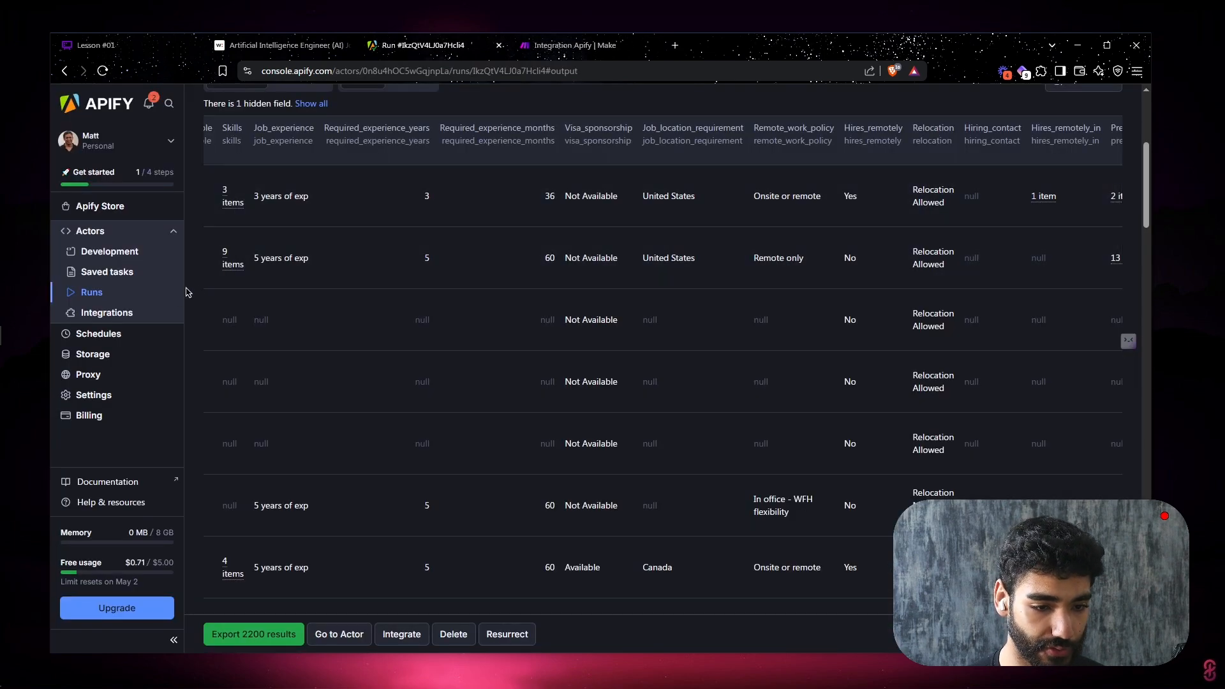
middle_click(89, 395)
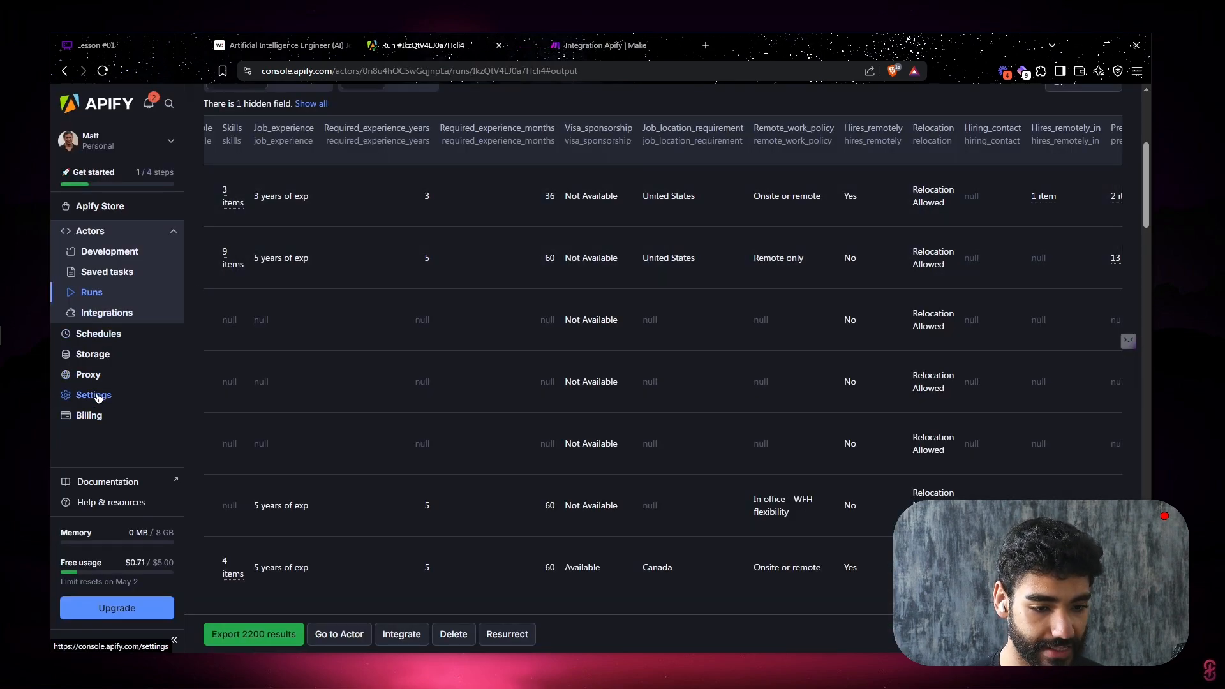
left_click(555, 44)
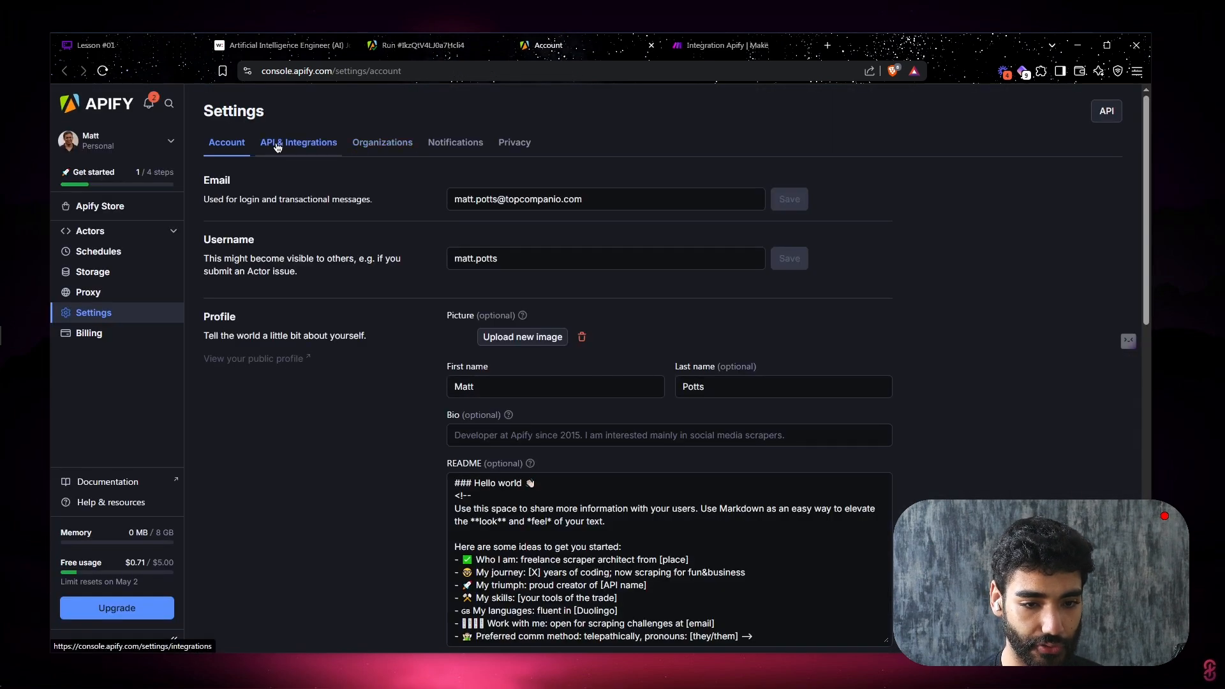
left_click(297, 142)
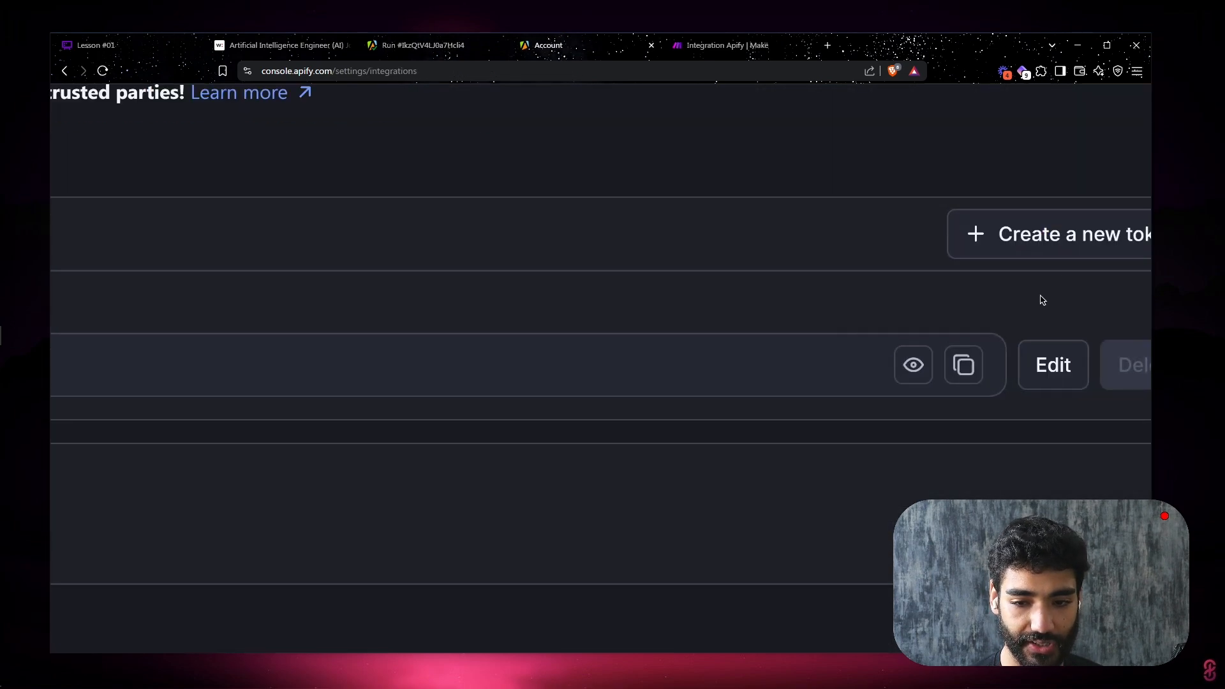
left_click(968, 365)
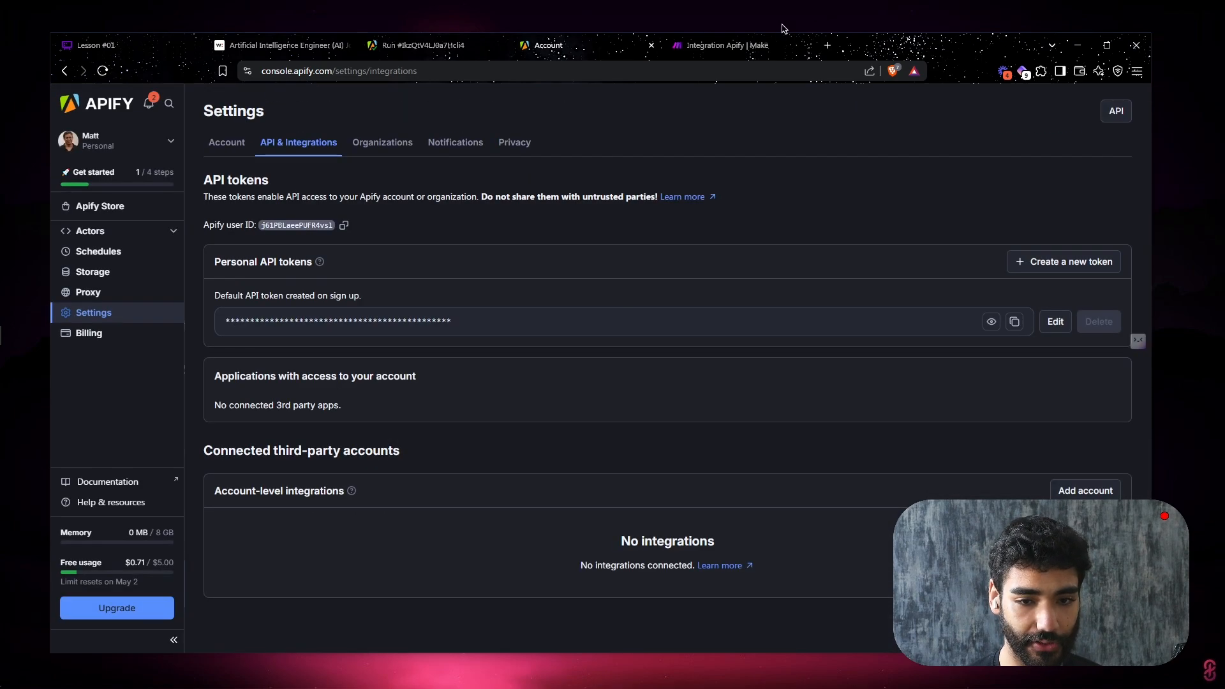
left_click(730, 44)
left_click(809, 167)
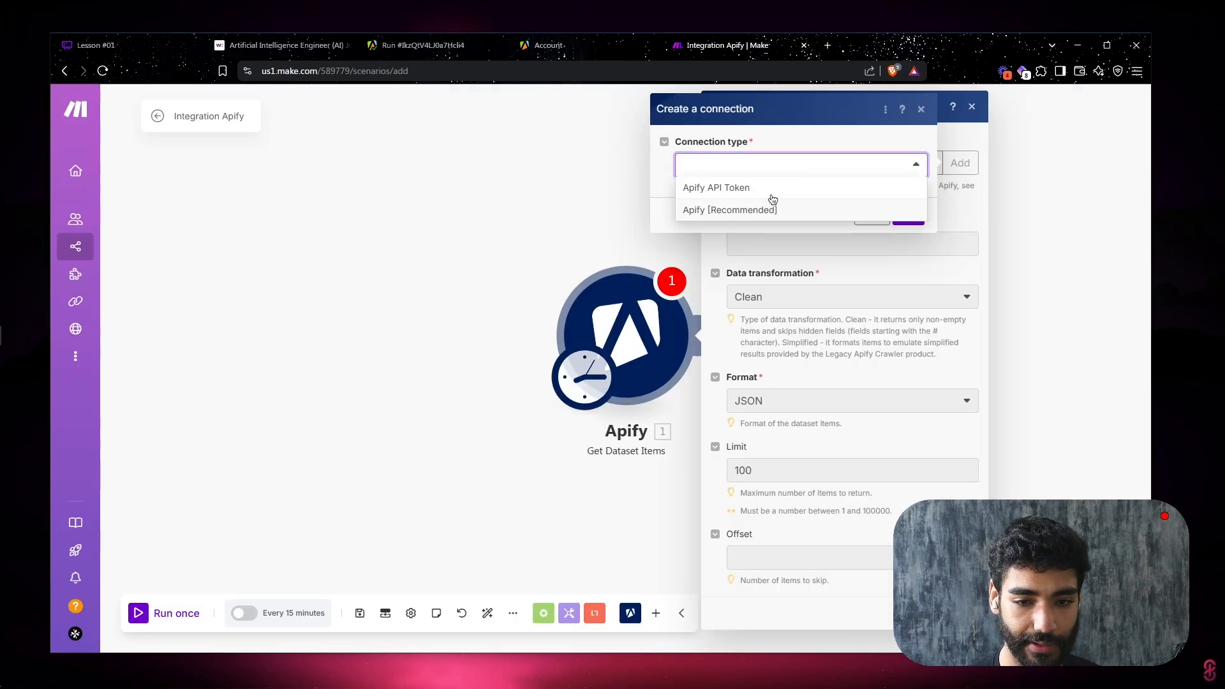
Step: Save an Apify API Token connection named 'Wellfound AI System' using the copied token
left_click(772, 188)
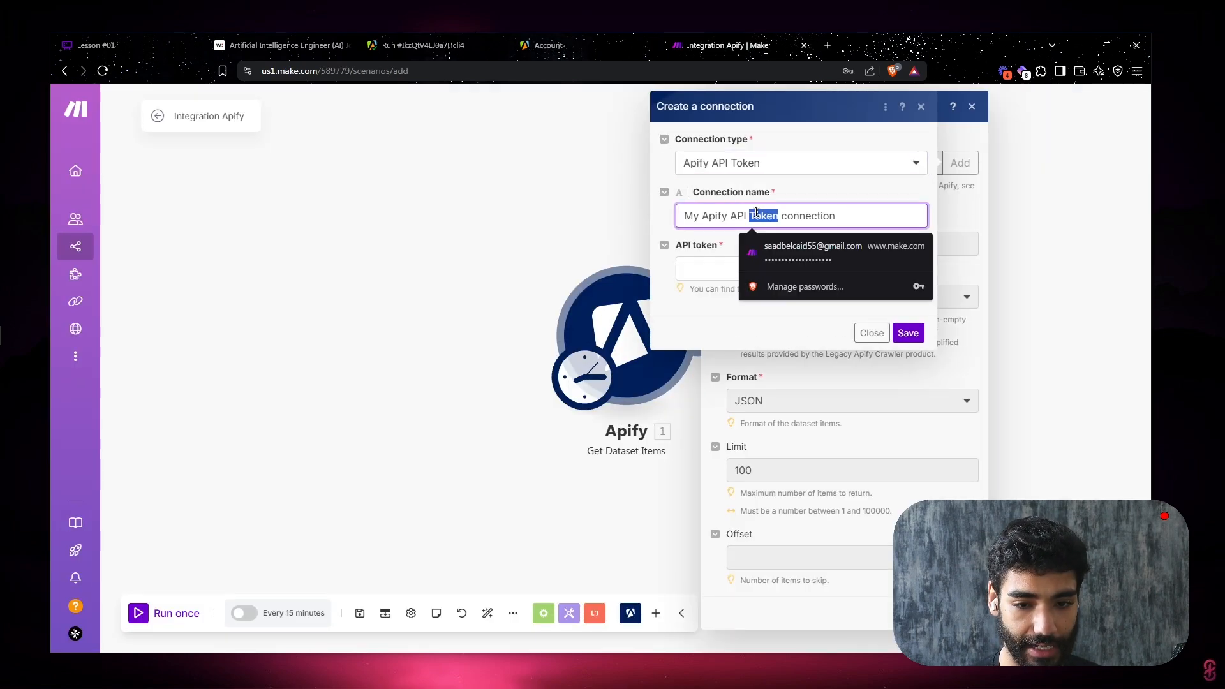
triple_click(756, 215)
type("Wellf")
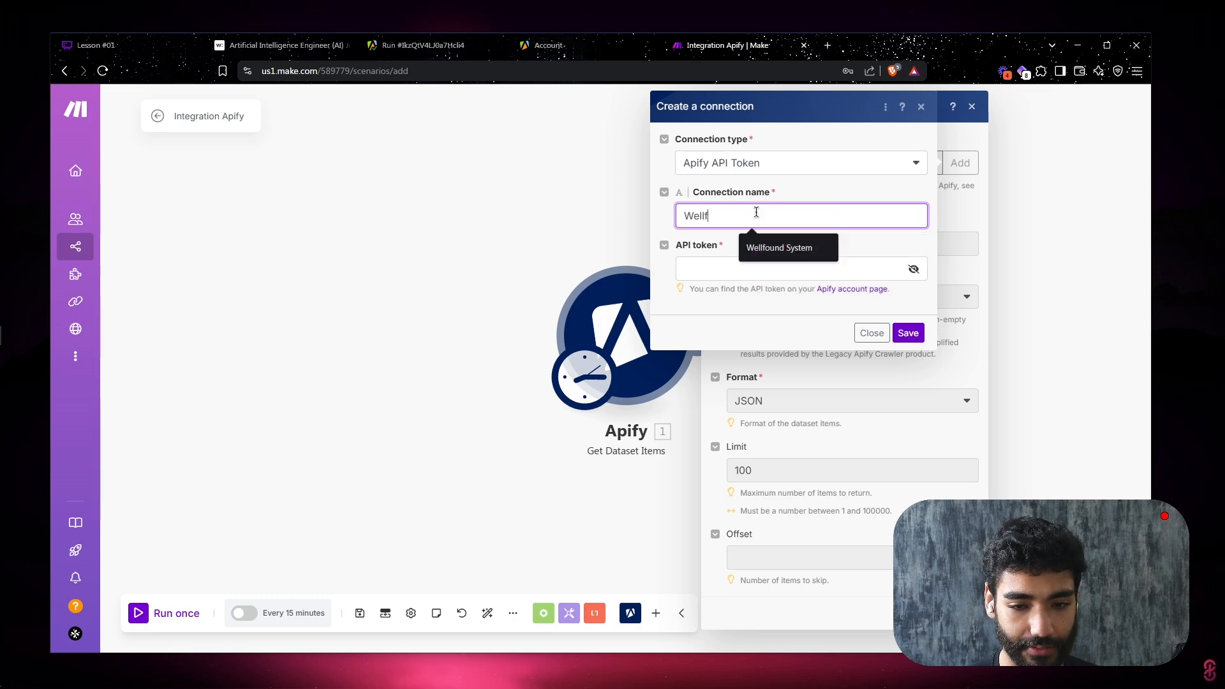
type("ound AI")
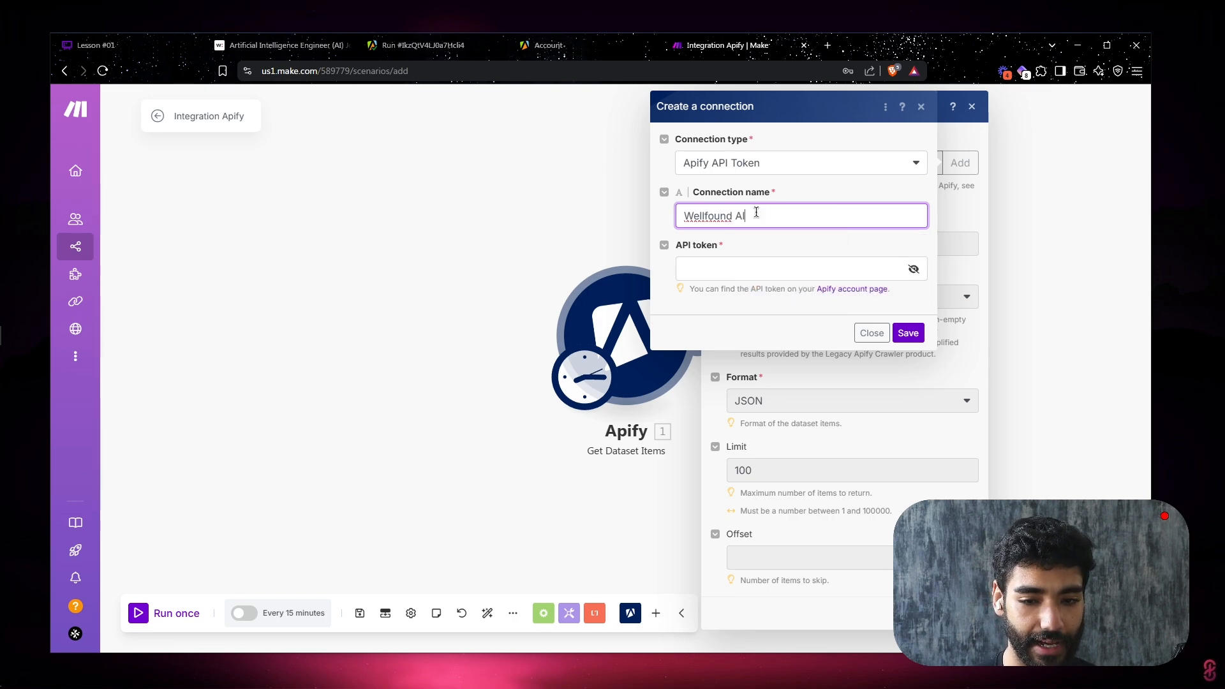
type(" Syste")
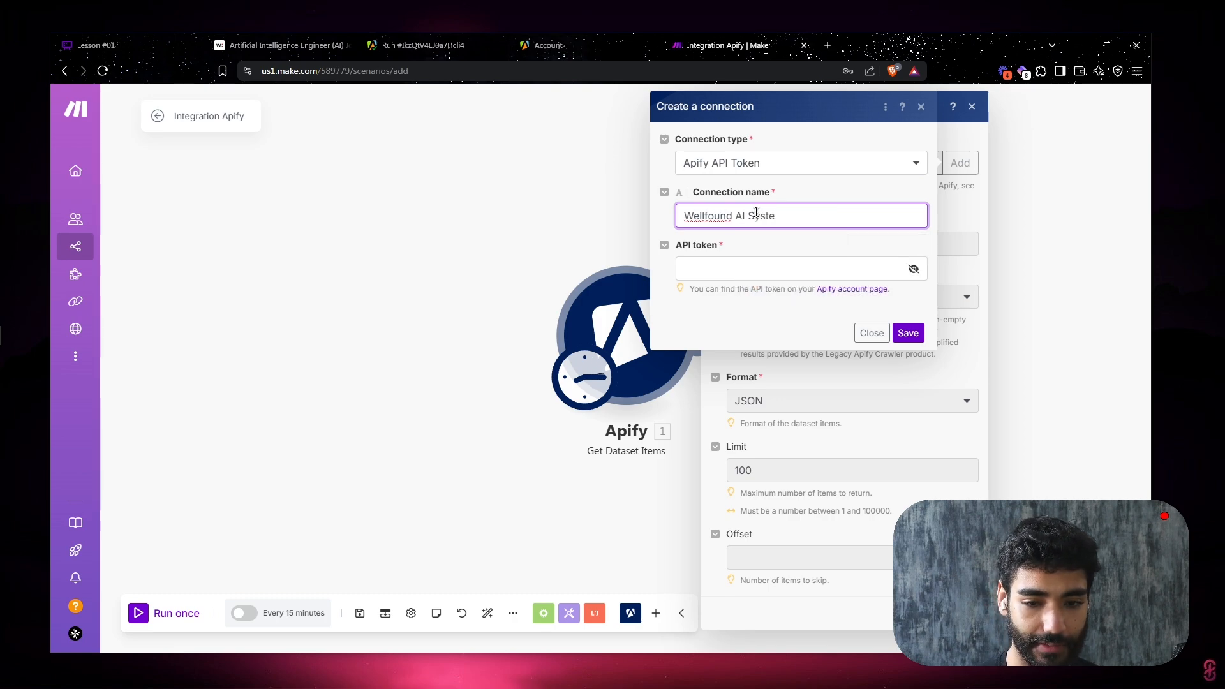
type("m")
key("Tab")
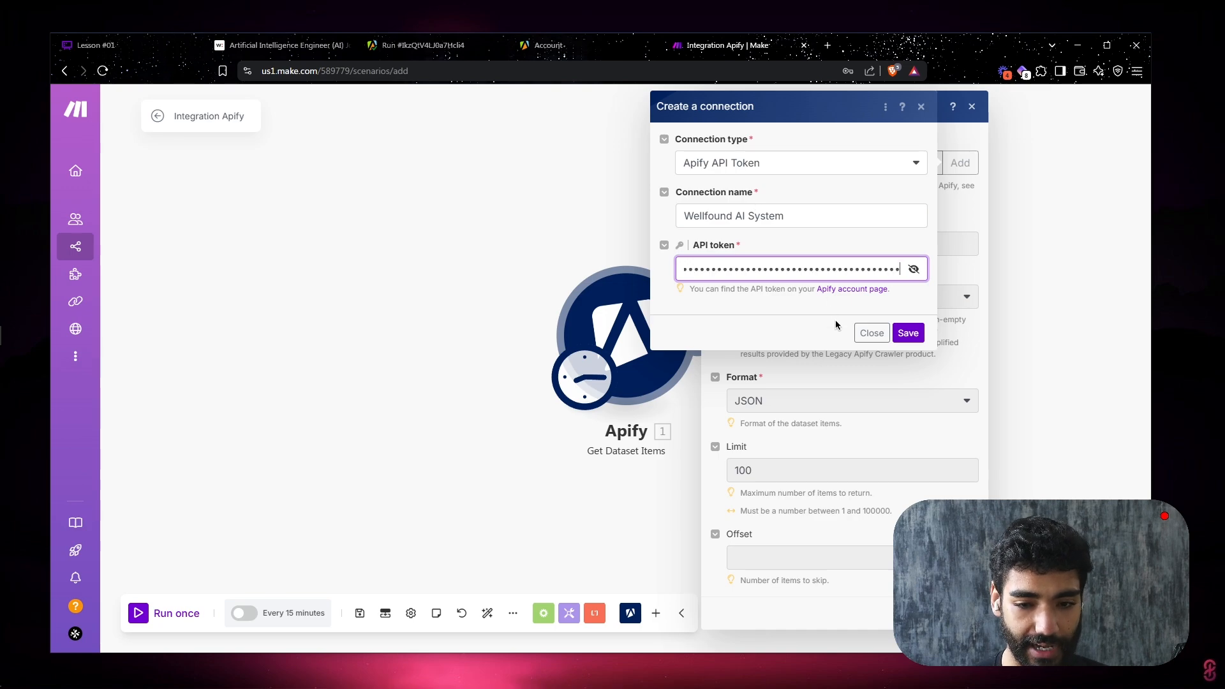
left_click(906, 331)
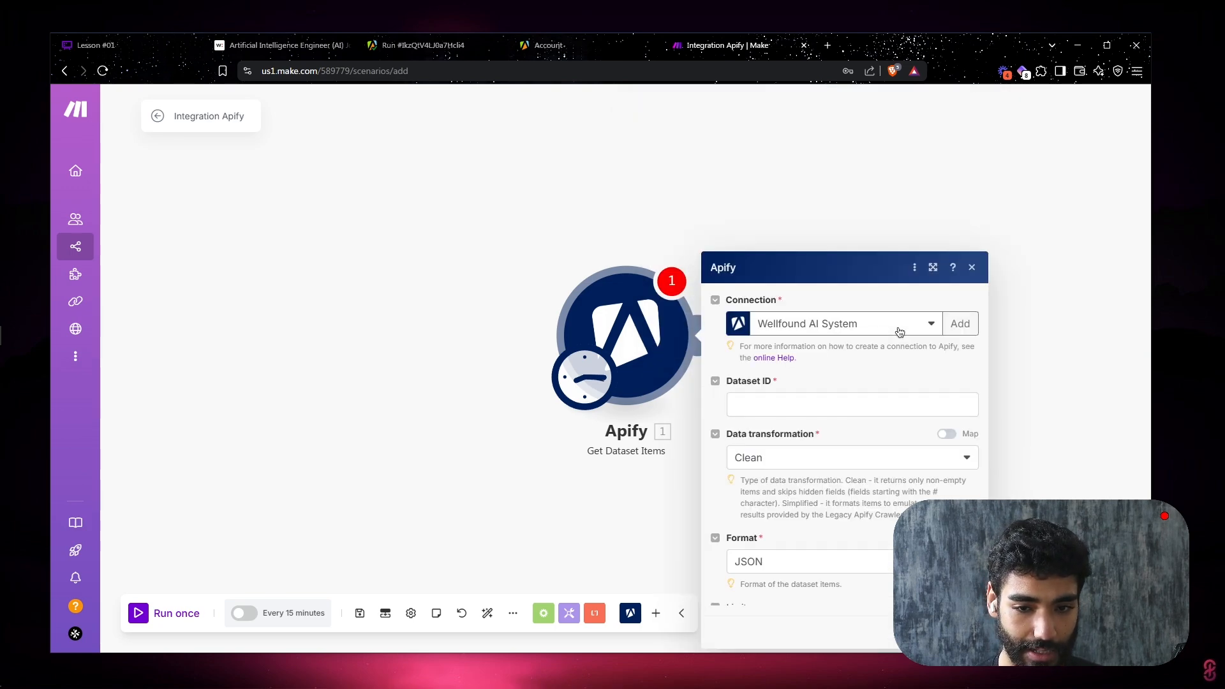
Step: Copy the Dataset ID from the Apify run's Storage details
left_click(422, 45)
scroll(510, 305, "down", 2)
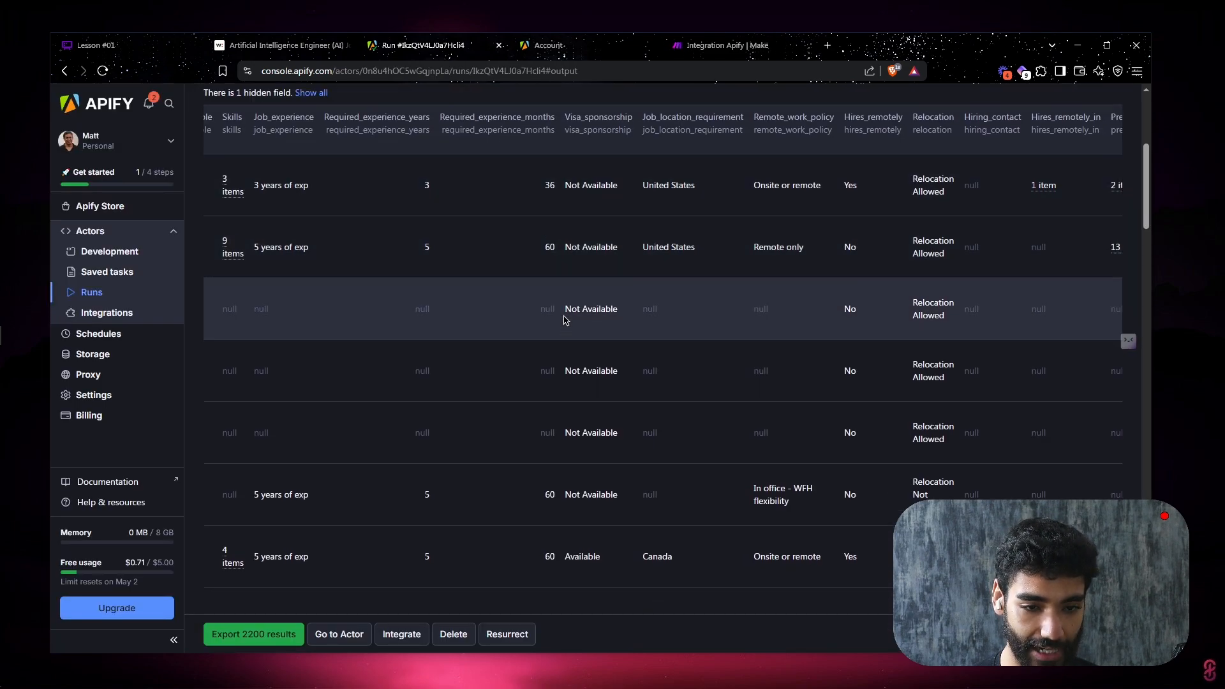
scroll(564, 311, "up", 2)
scroll(564, 321, "up", 1)
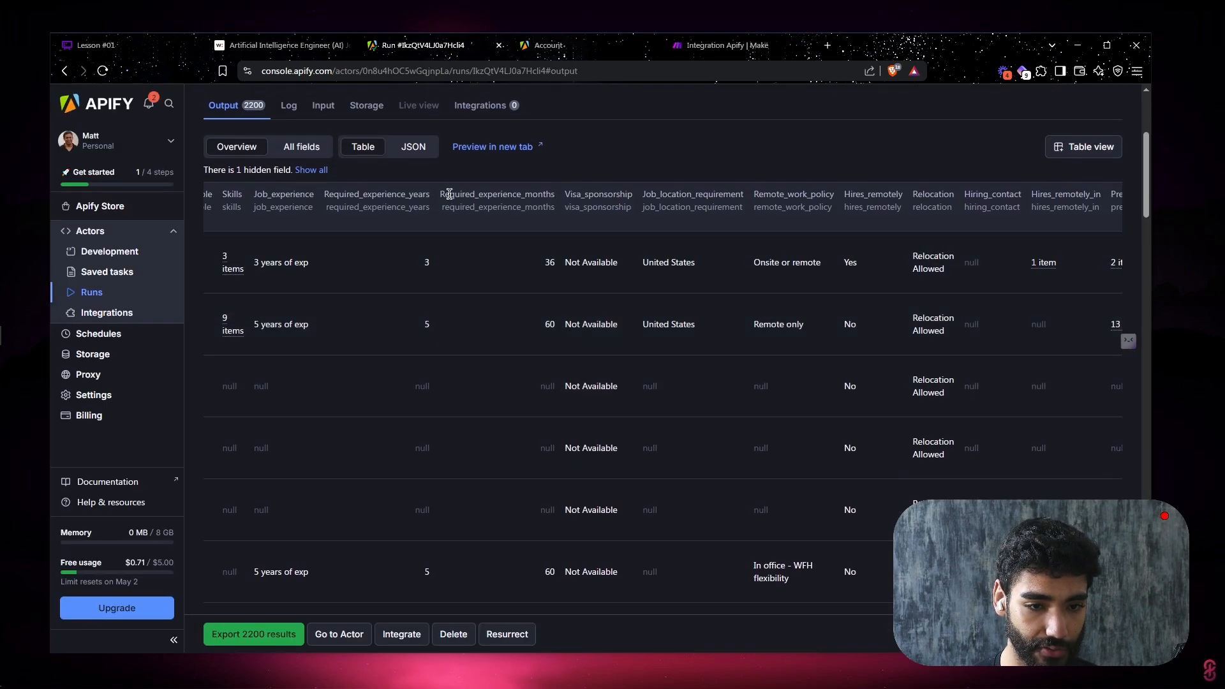
left_click(364, 112)
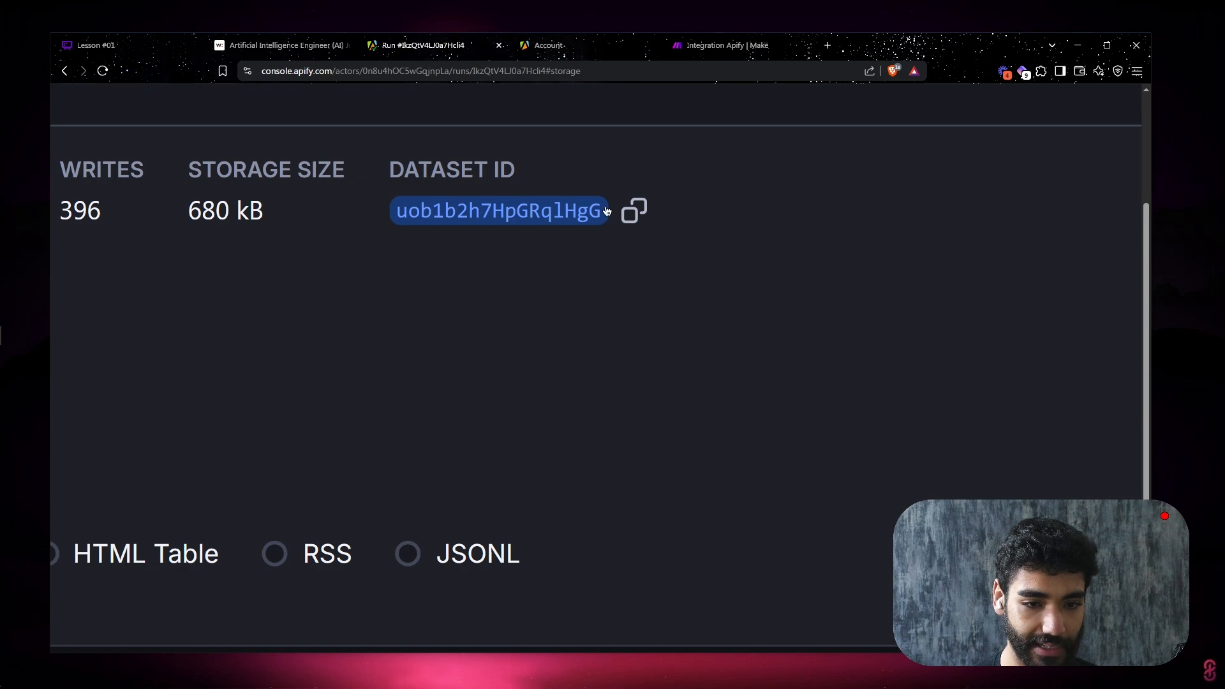
left_click(634, 211)
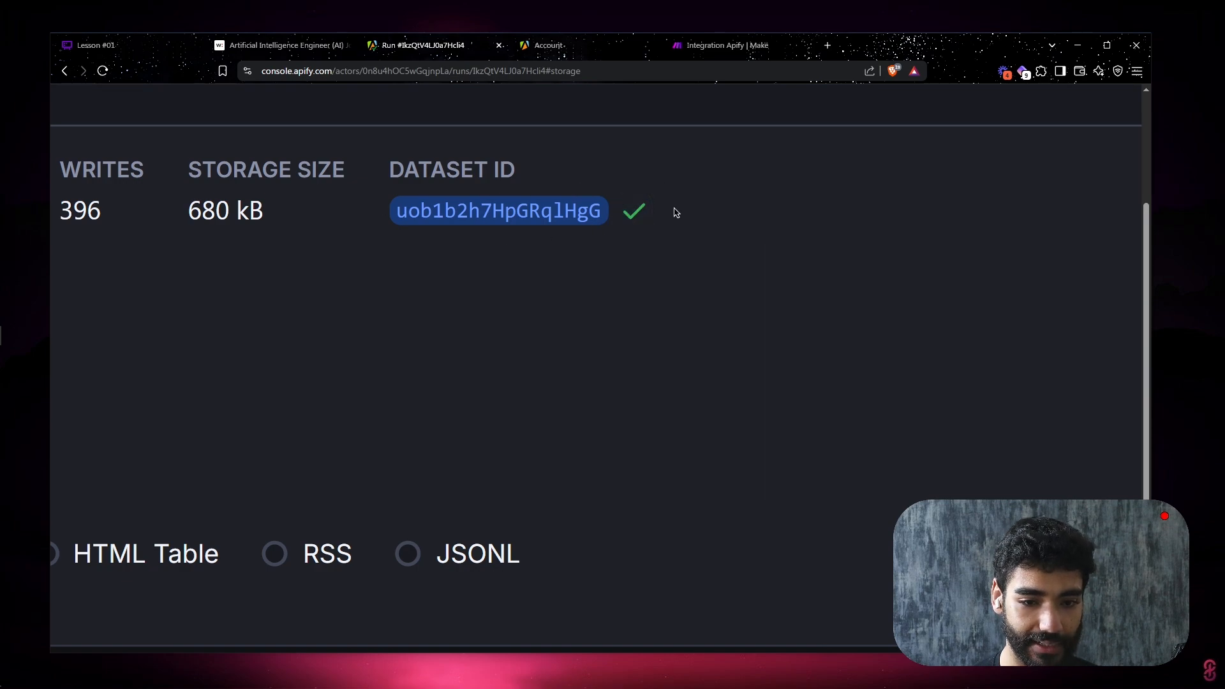
Step: Paste dataset ID uob1b2h7HpGRqlHgG into the module, set Limit to 1, and confirm
left_click(724, 50)
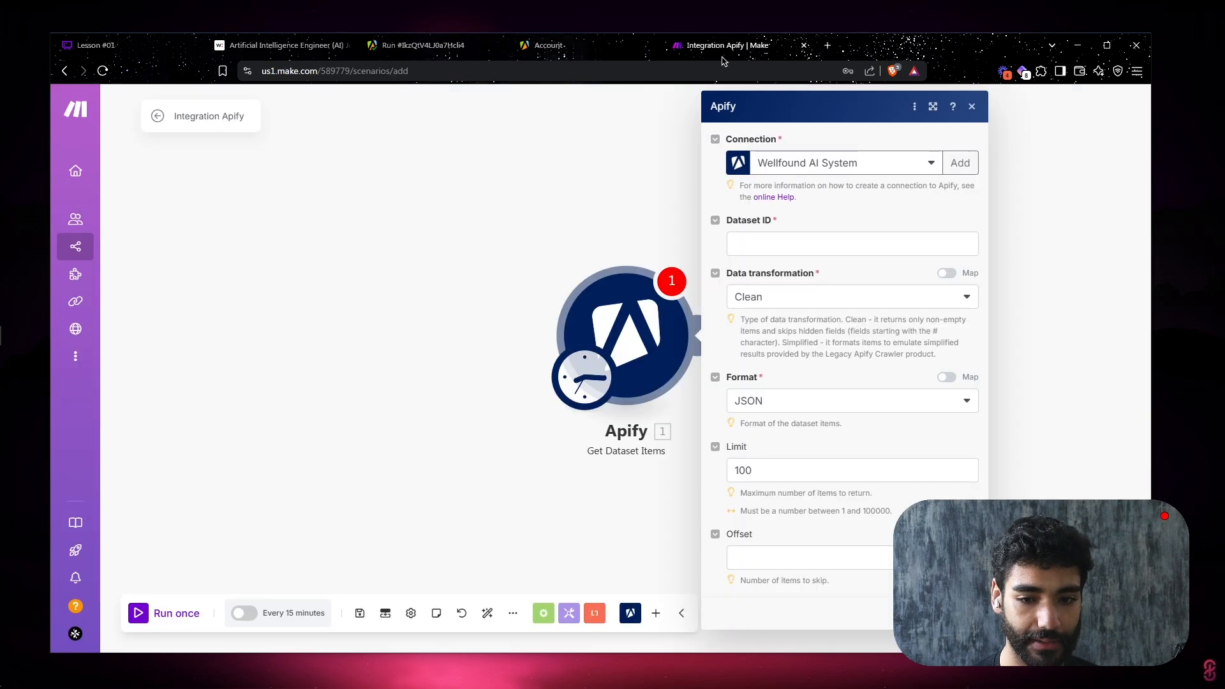
left_click(802, 239)
key("ctrl+v")
double_click(767, 463)
type("1")
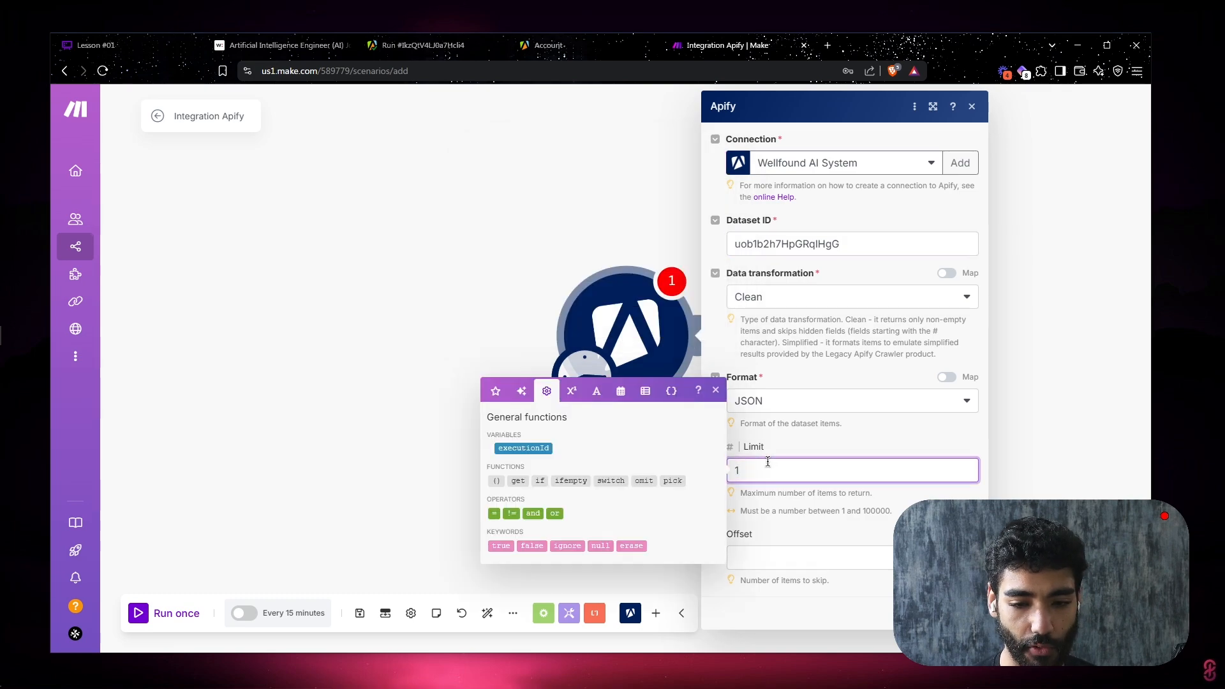
left_click(342, 523)
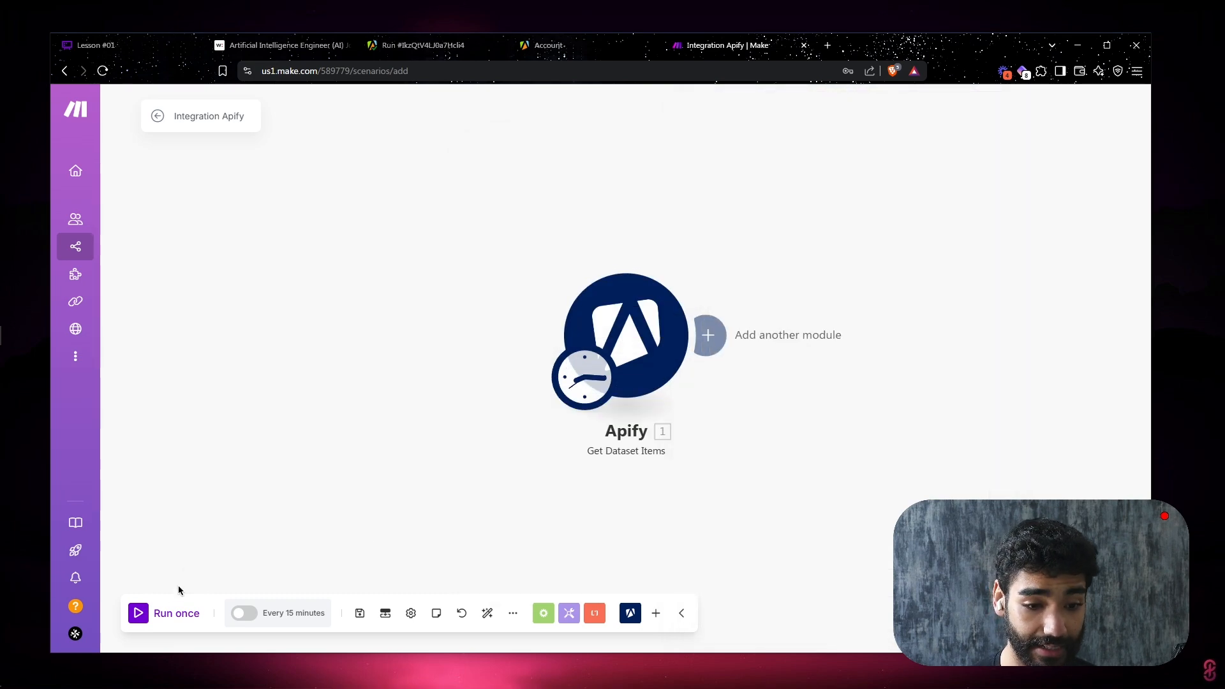
Step: Run the scenario once and compare the returned job's company, Frontier Foundry, with Wellfound's listings
left_click(161, 613)
left_click(706, 256)
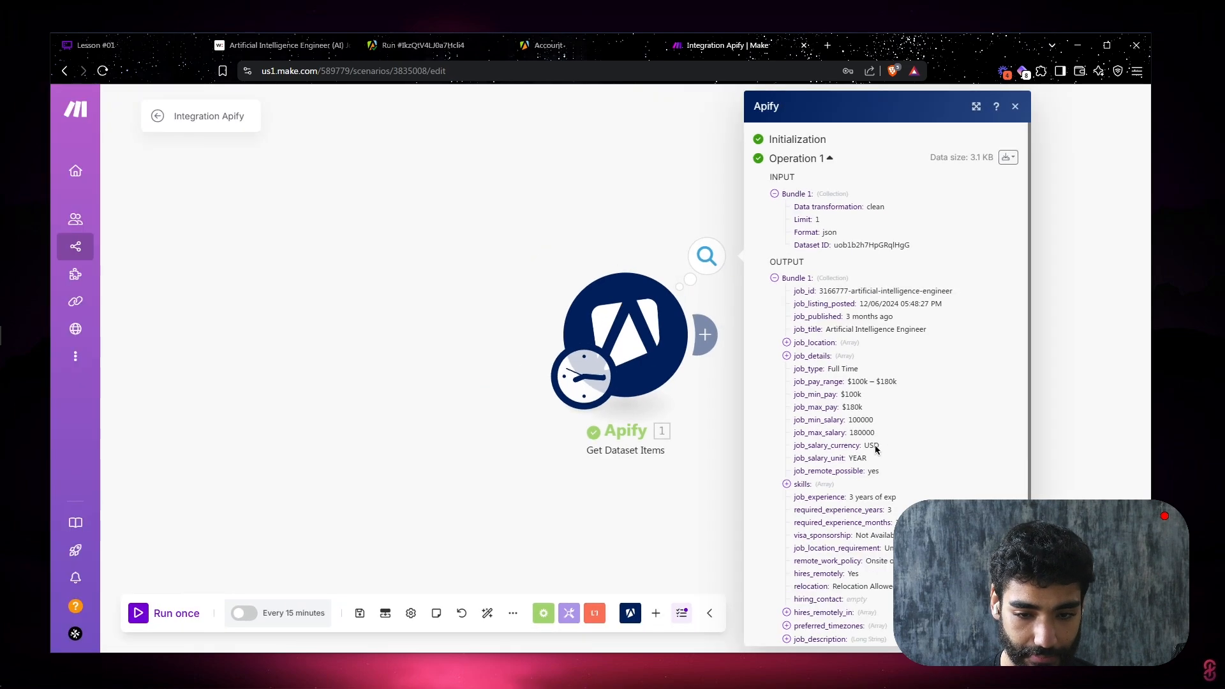
scroll(822, 431, "down", 3)
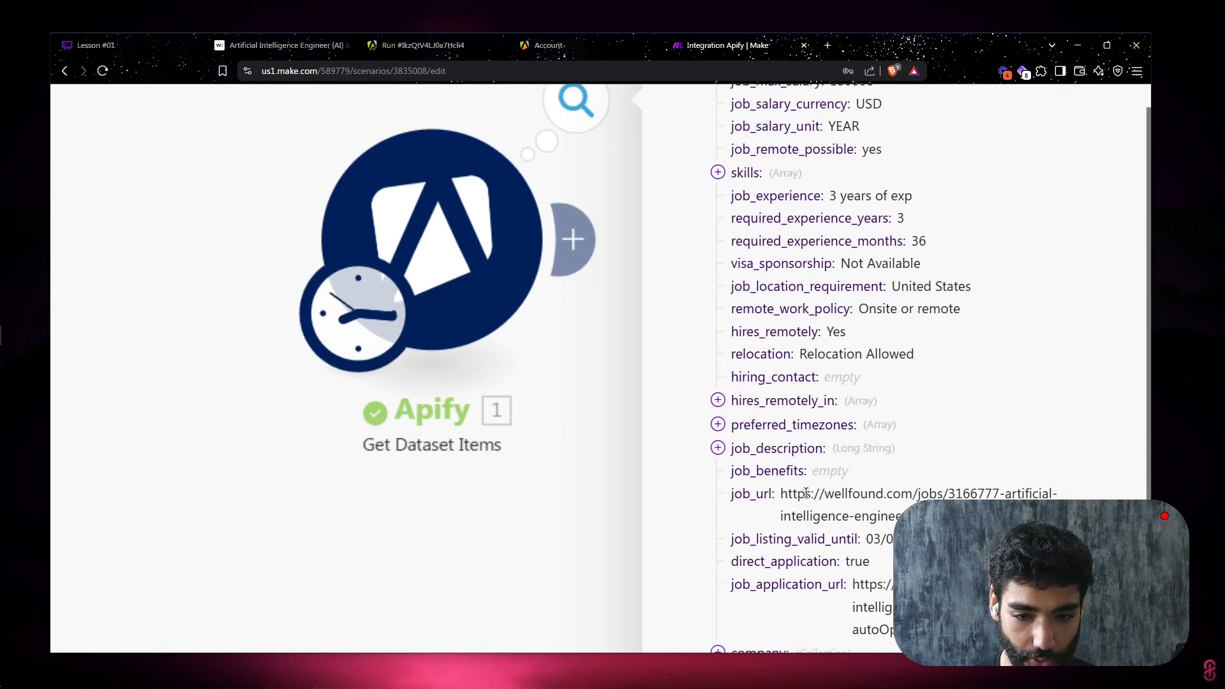
left_click(765, 504)
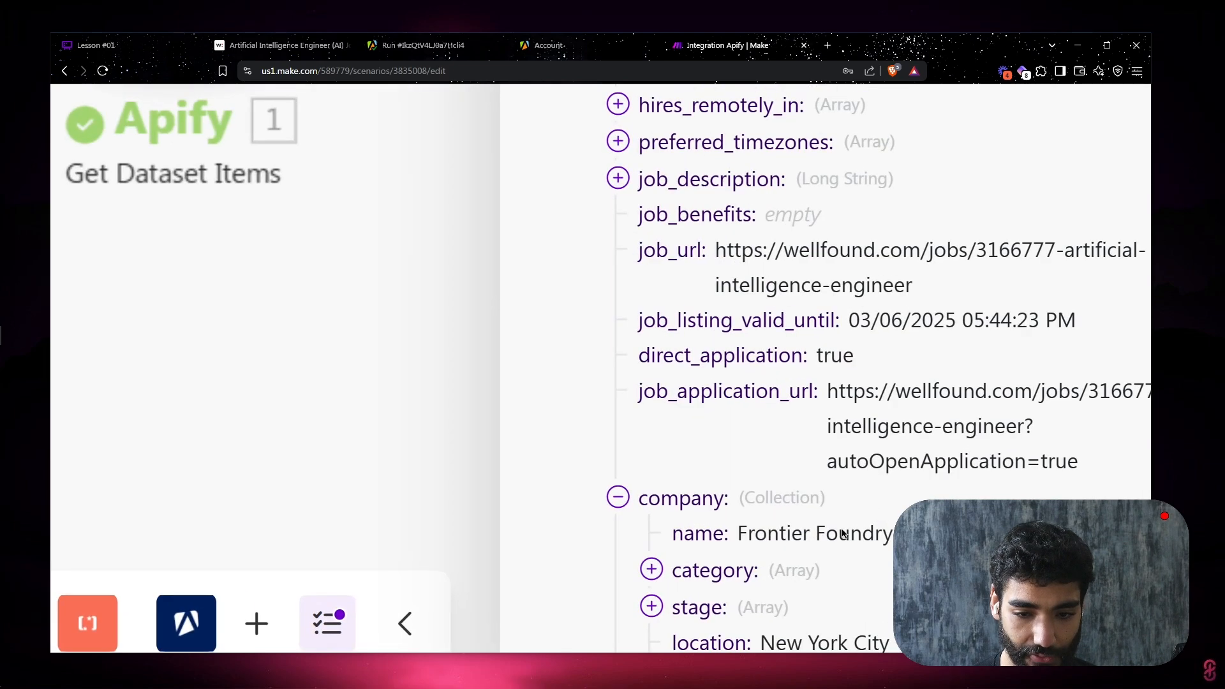
left_click_drag(739, 533, 906, 534)
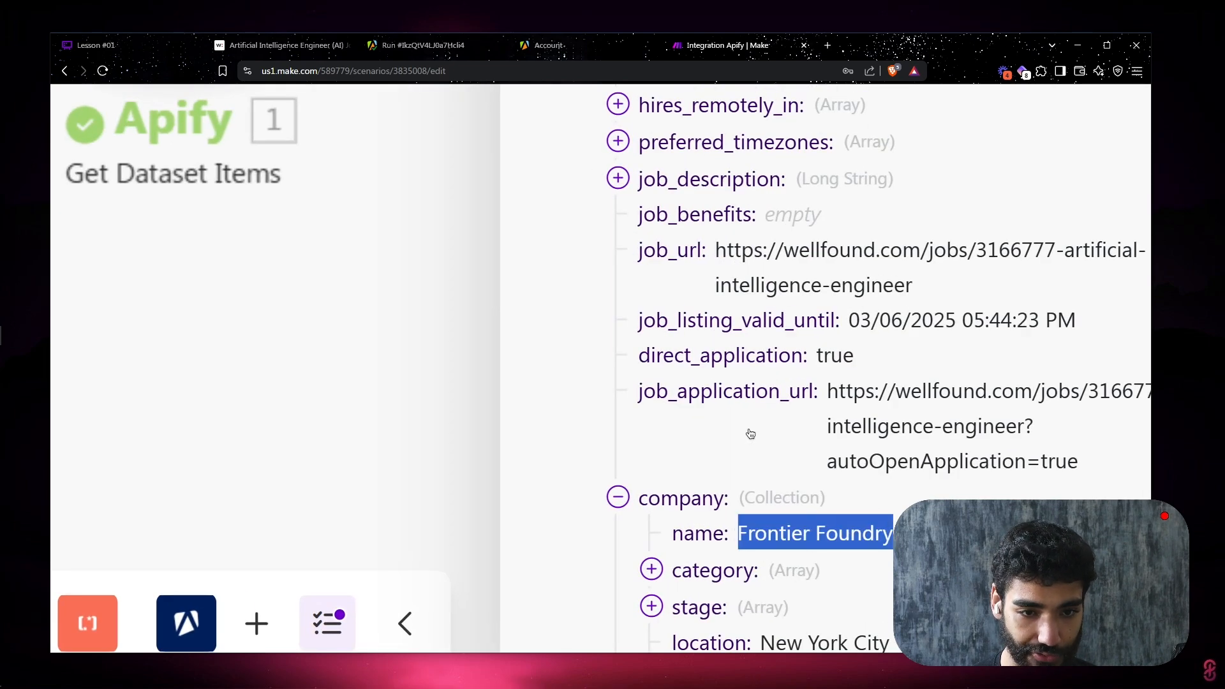
left_click(284, 45)
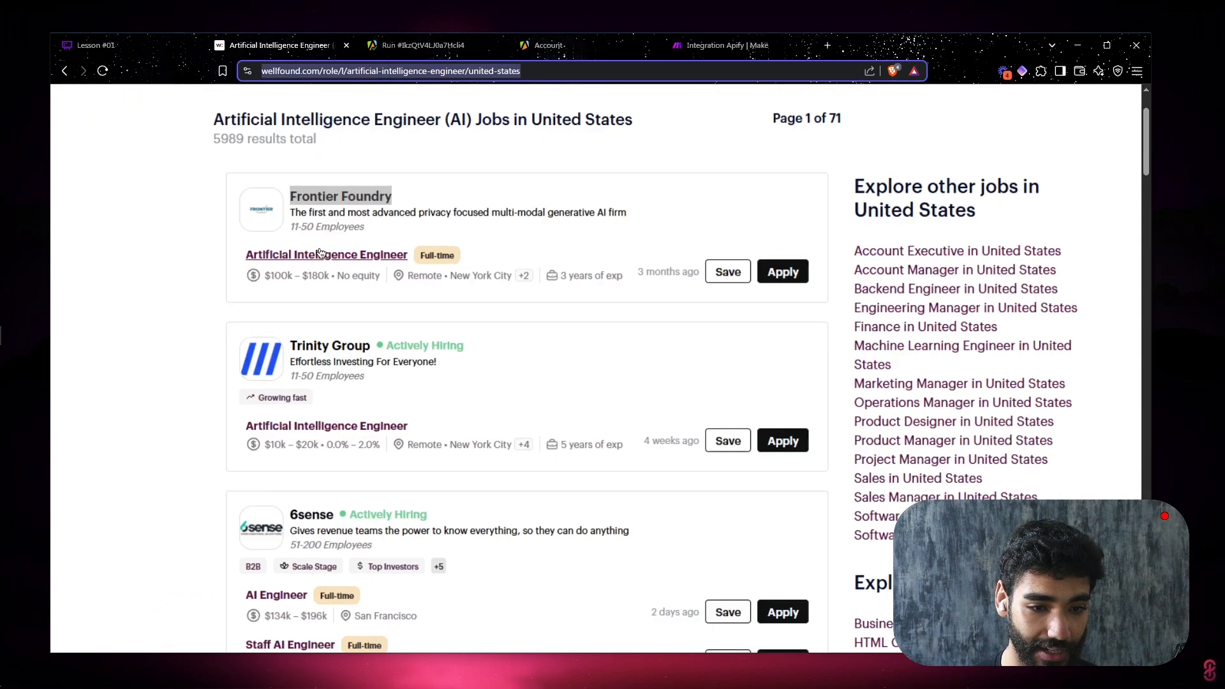
Step: Close the extra Wellfound account page and look over the lesson flowchart
scroll(321, 253, "down", 1)
left_click(320, 186)
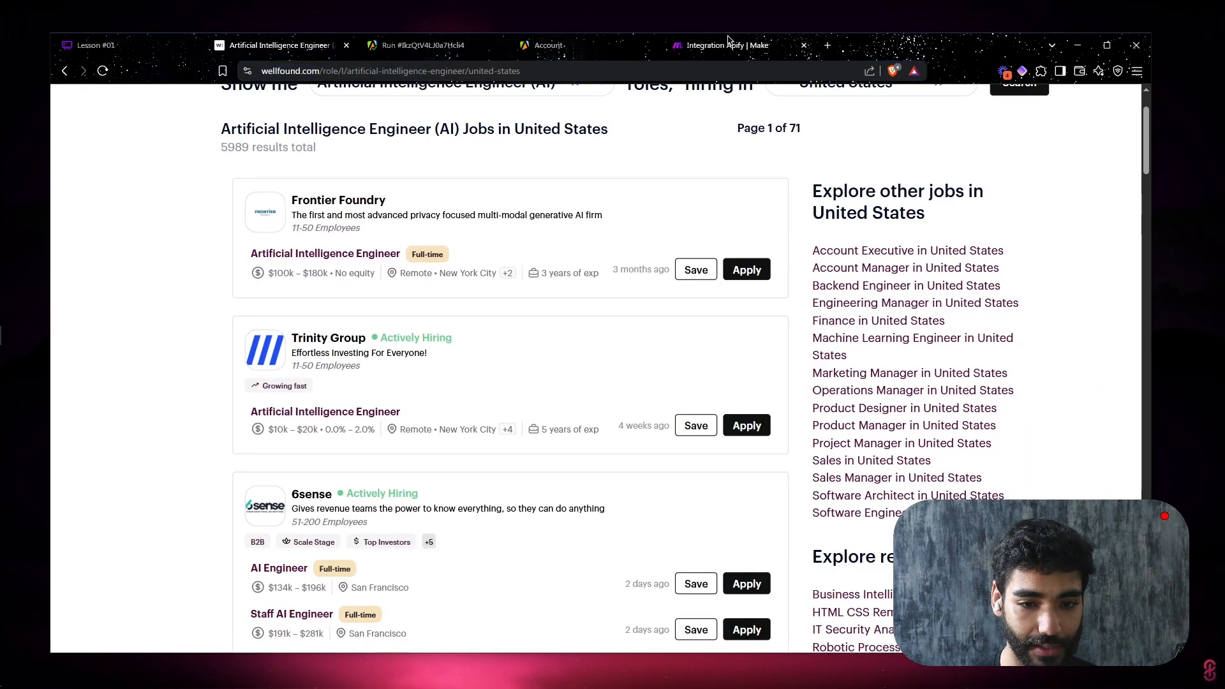
left_click(653, 46)
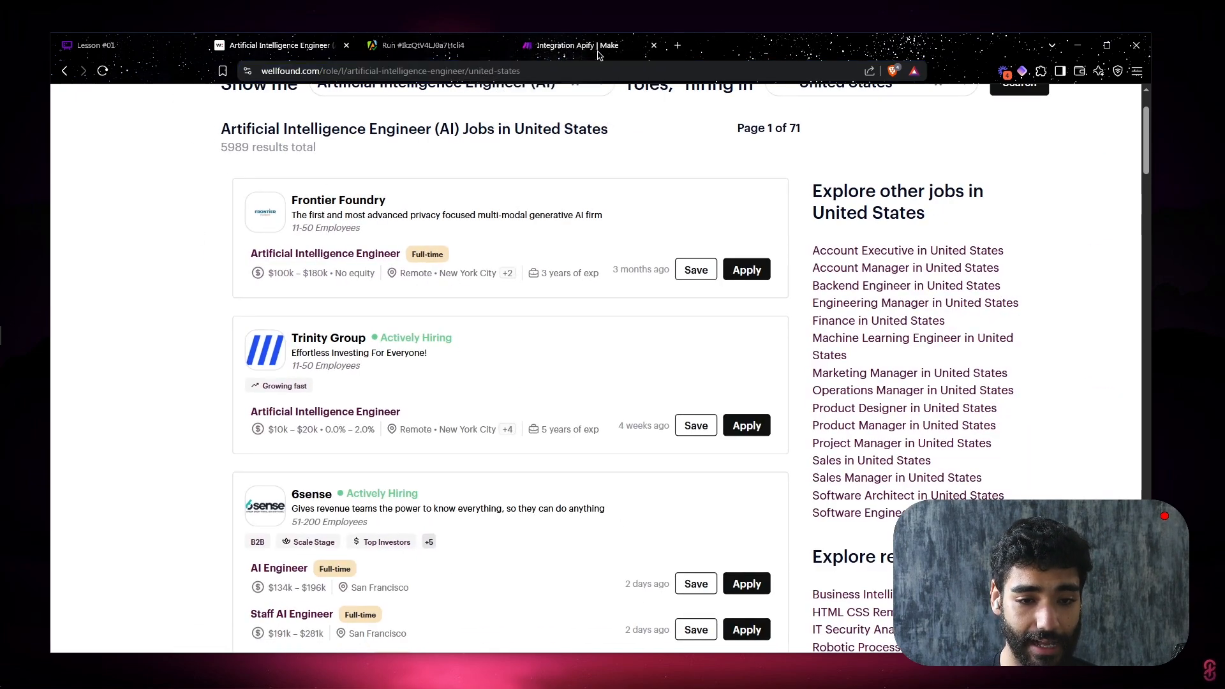
left_click(118, 44)
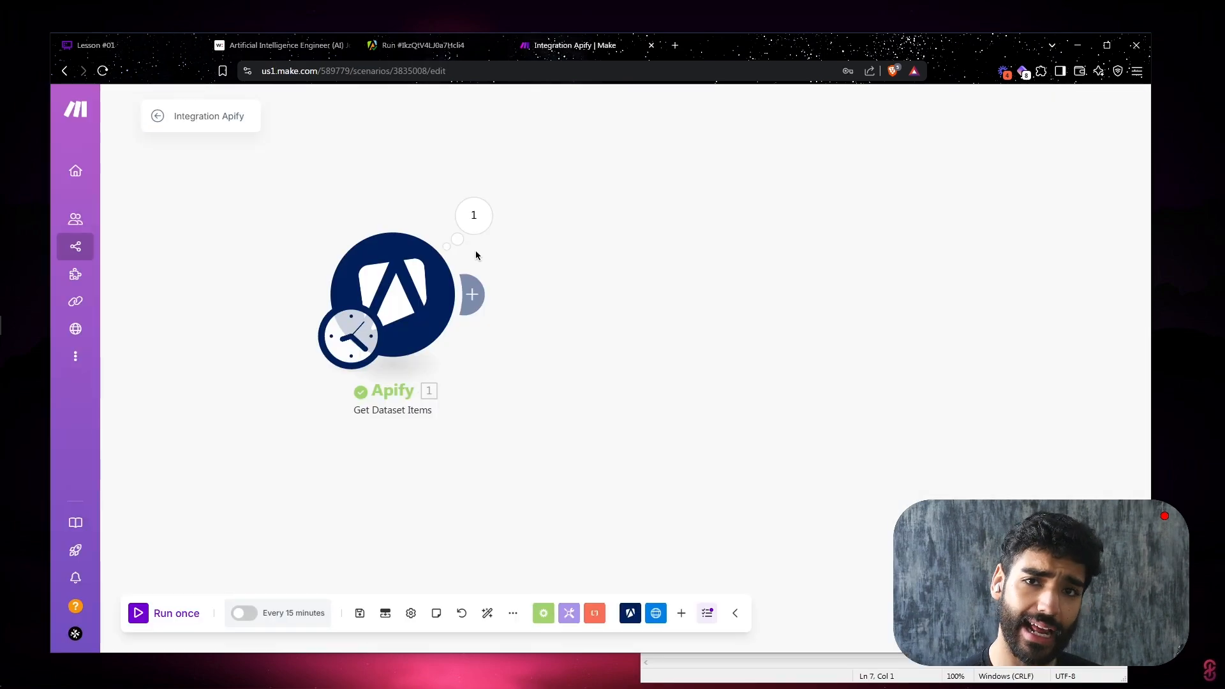
Step: Add an empty module after the Apify step and check the flowchart's Exa enrichment note
left_click(472, 294)
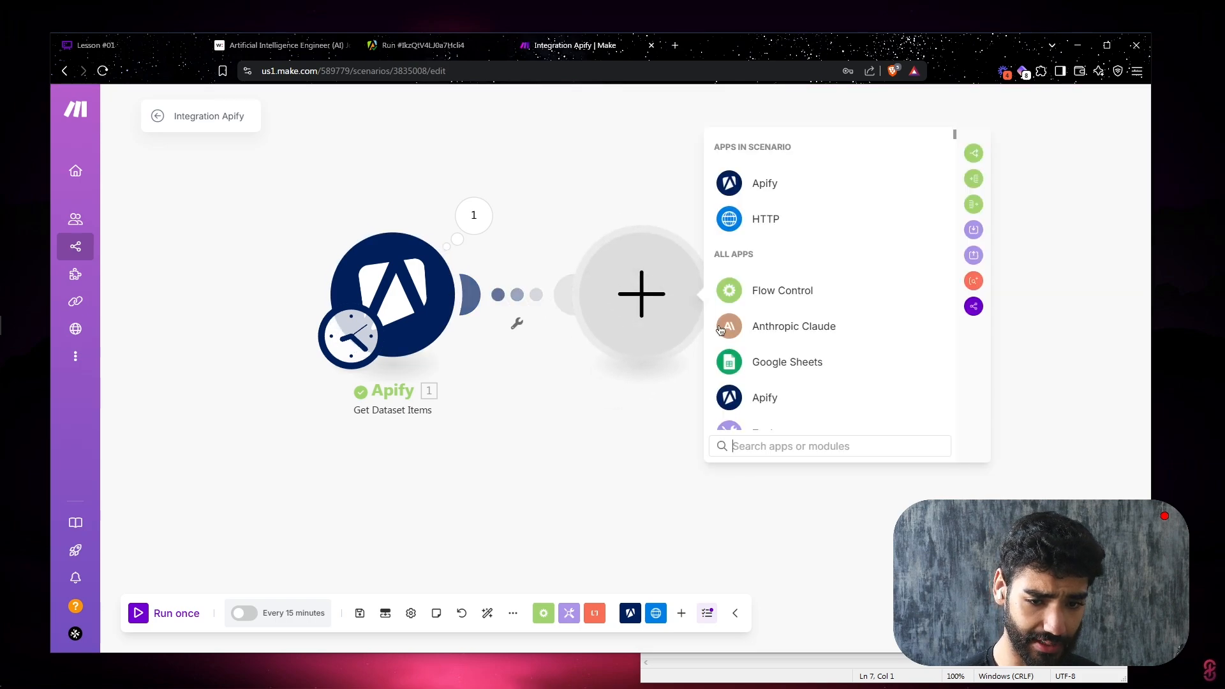
left_click(96, 45)
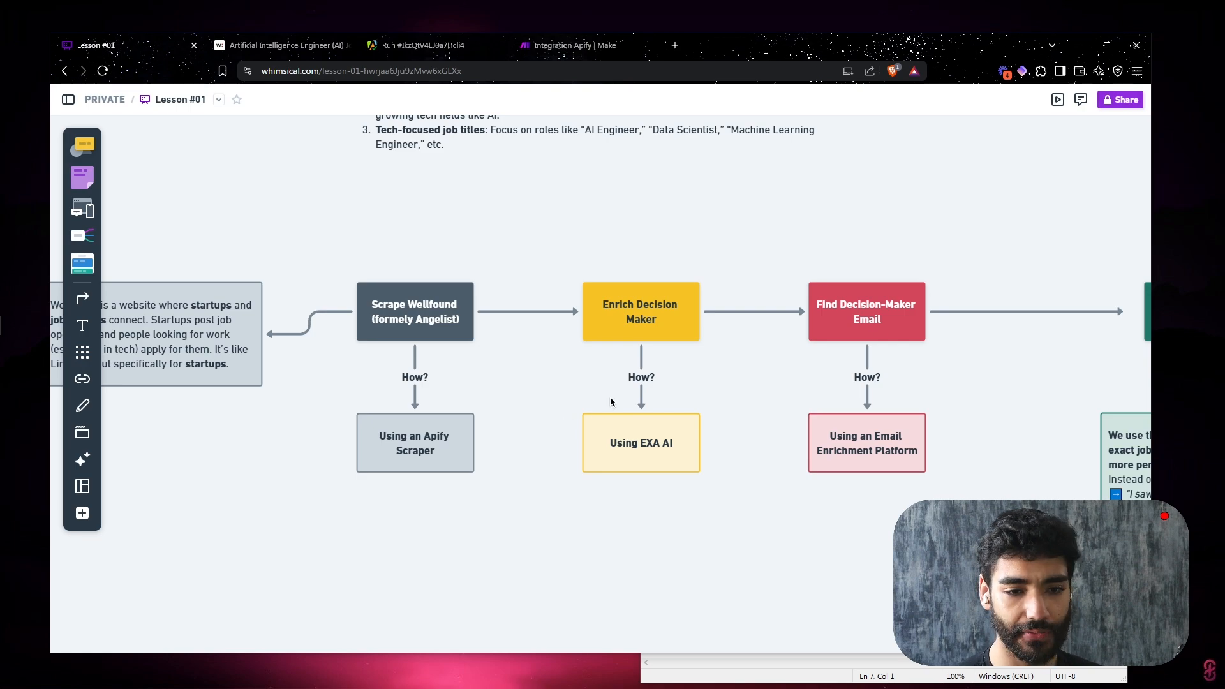
Step: Load exa.ai in a new tab, browse its Websets search page, then return to the homepage
key("ctrl+t")
type("exa.ai")
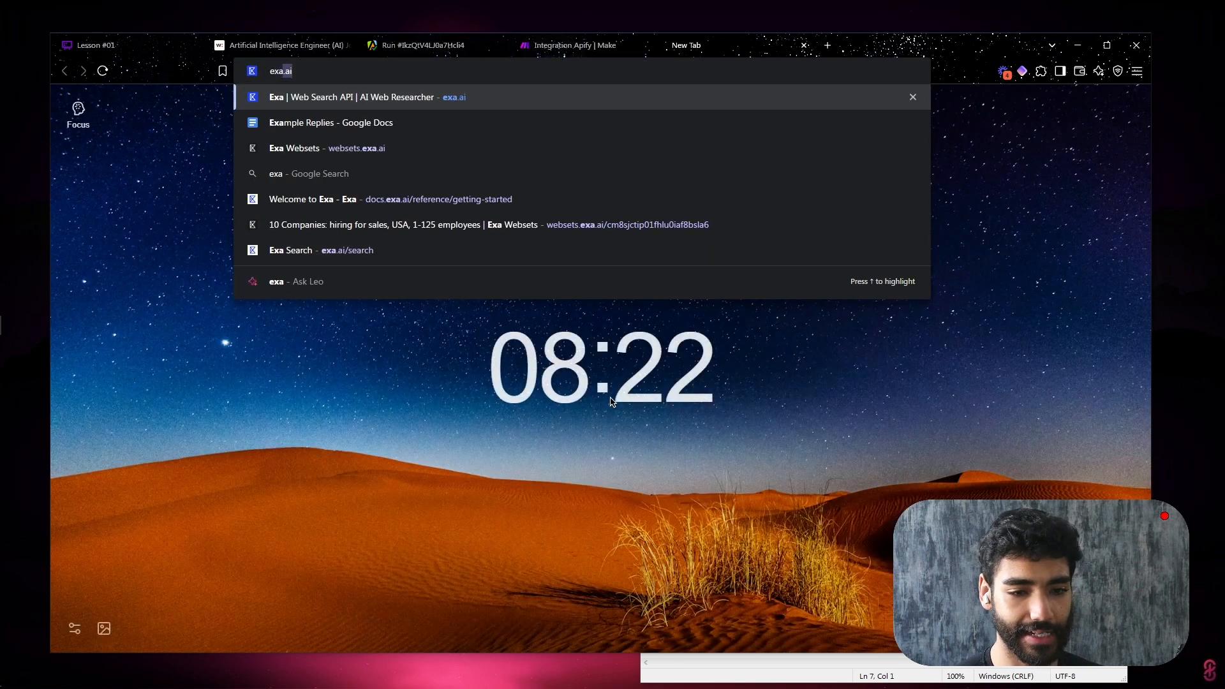
key("Return")
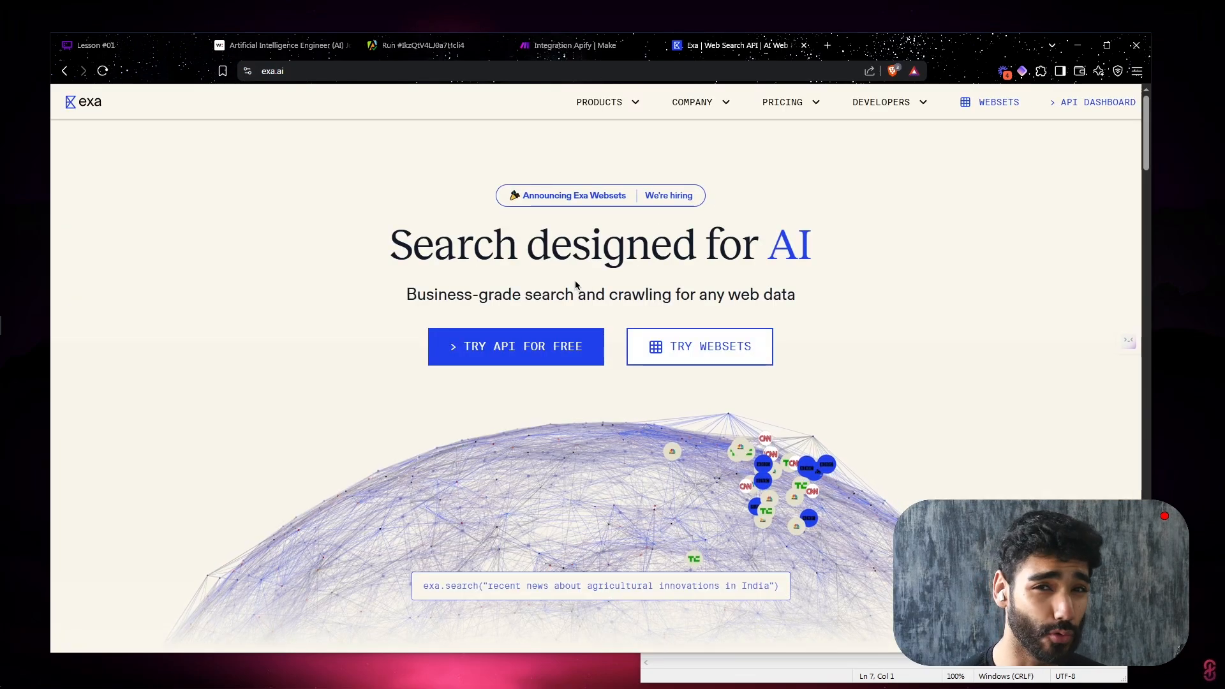
scroll(574, 281, "down", 1)
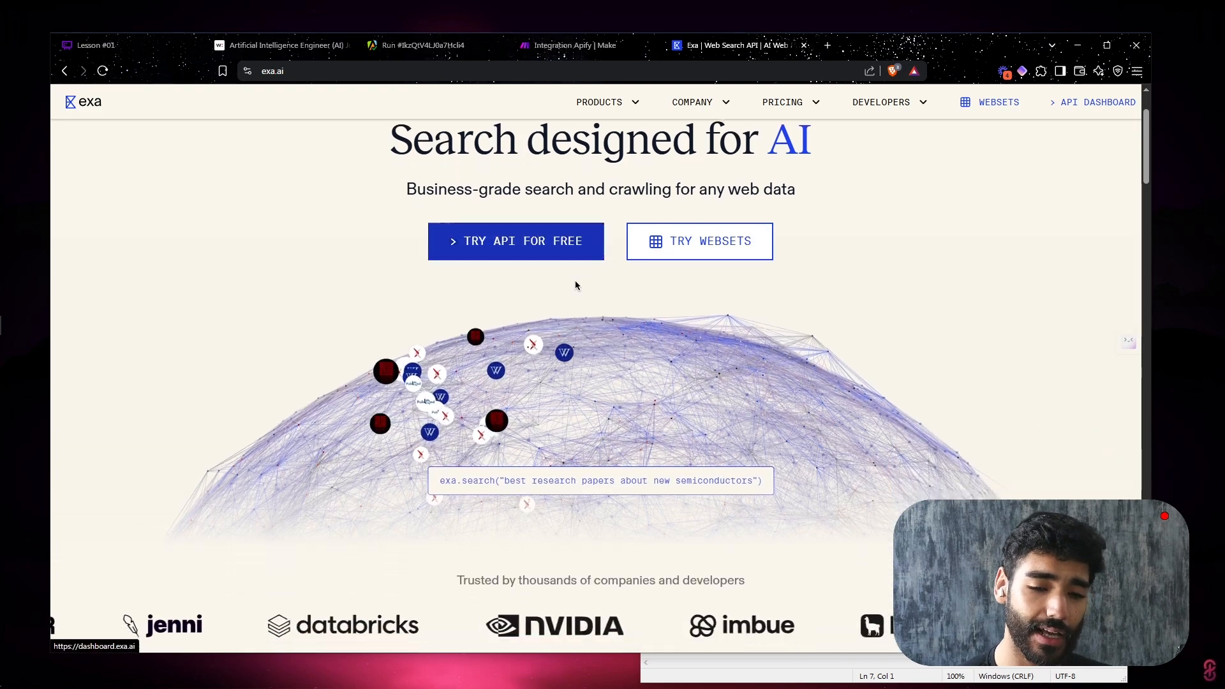
scroll(574, 282, "up", 1)
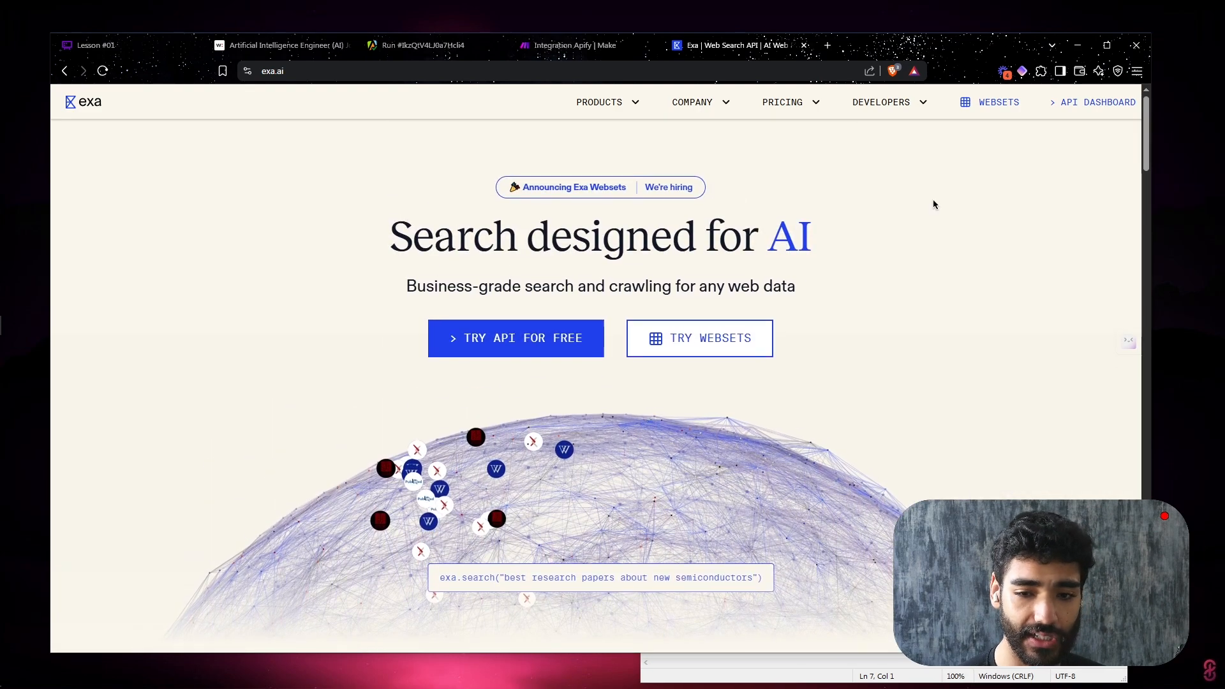
left_click(997, 102)
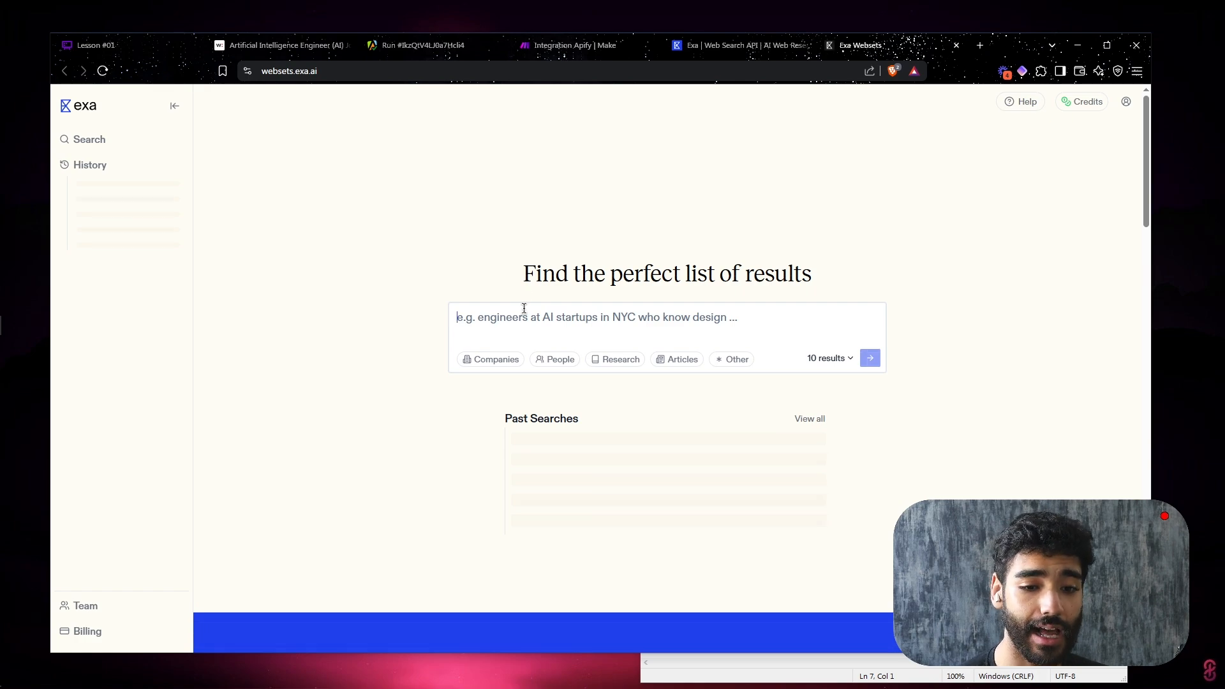
scroll(571, 317, "up", 5)
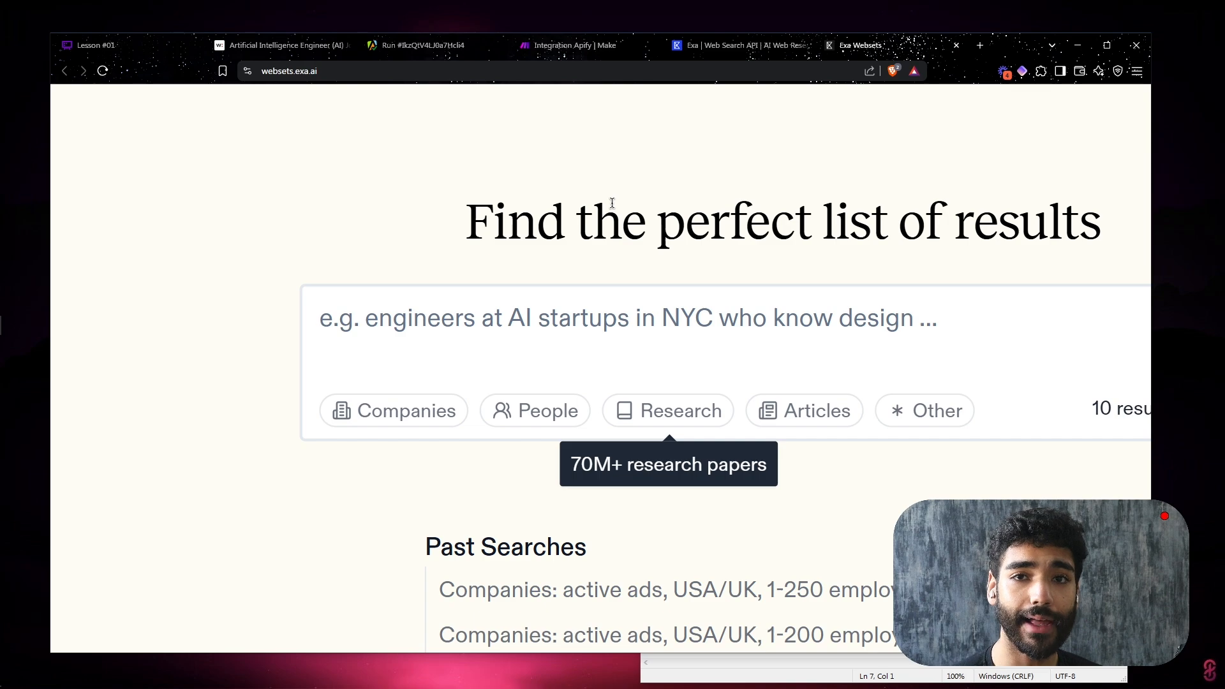
scroll(612, 203, "down", 5)
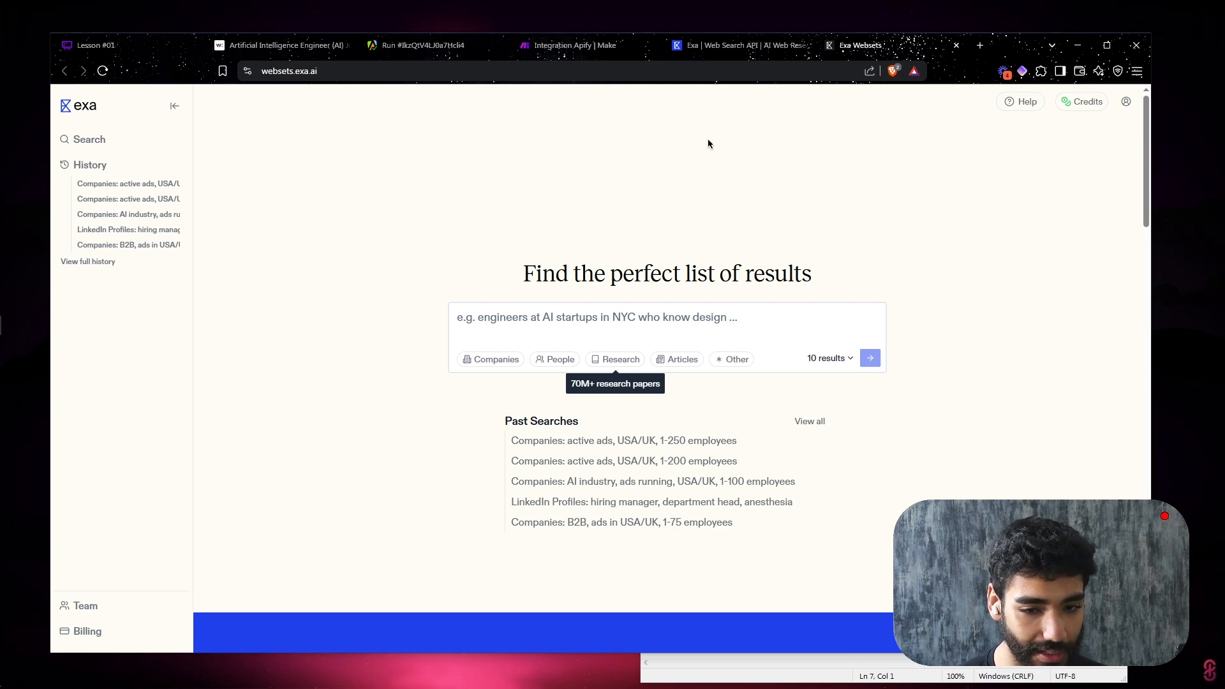
left_click(739, 46)
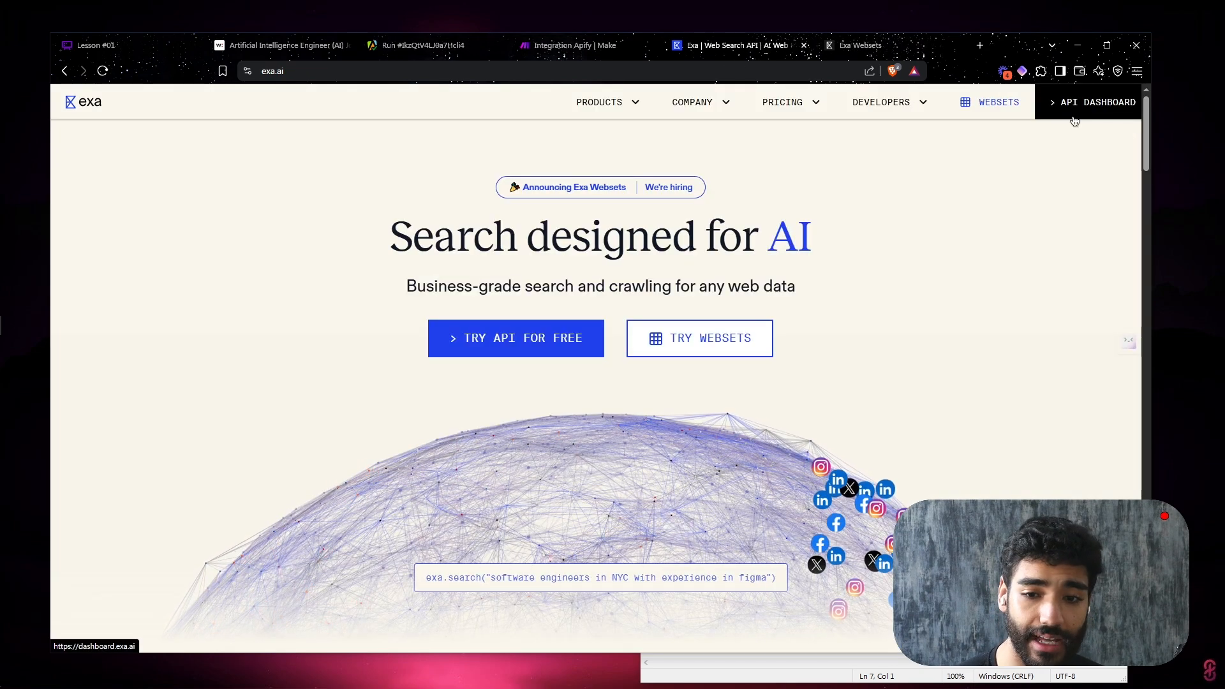
Step: Open Exa's API dashboard and view the API keys page listing the default key
left_click(1100, 116)
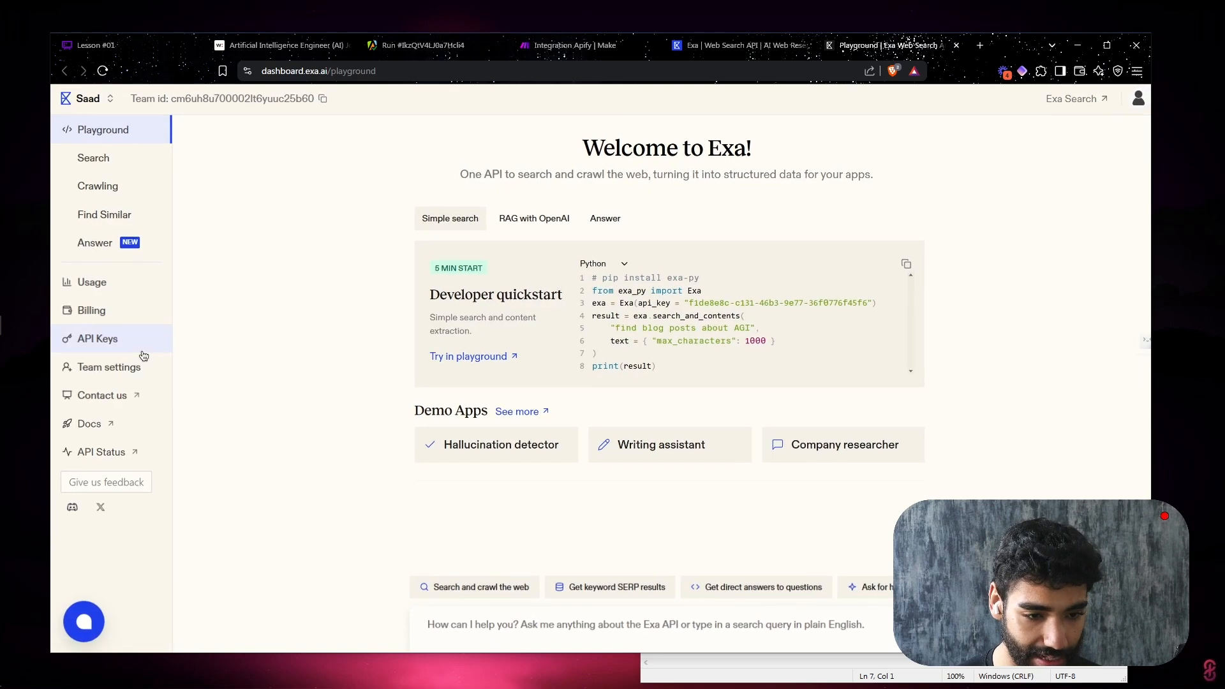
left_click(132, 346)
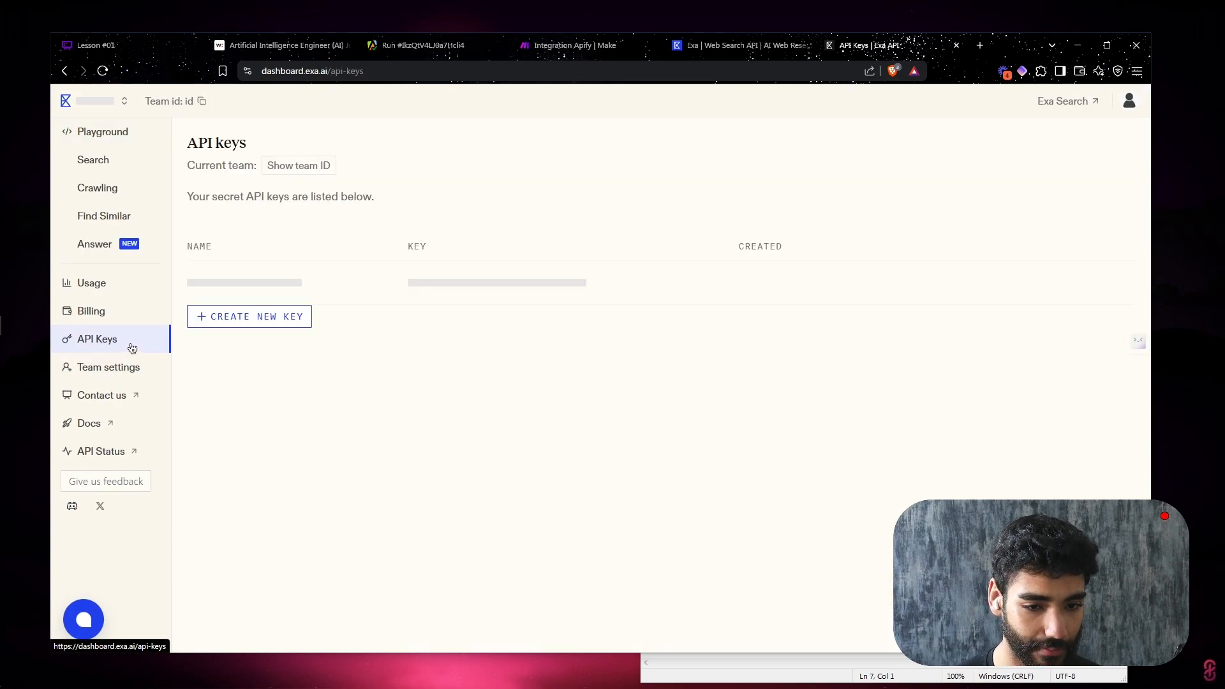
scroll(640, 249, "up", 2)
scroll(640, 250, "down", 2)
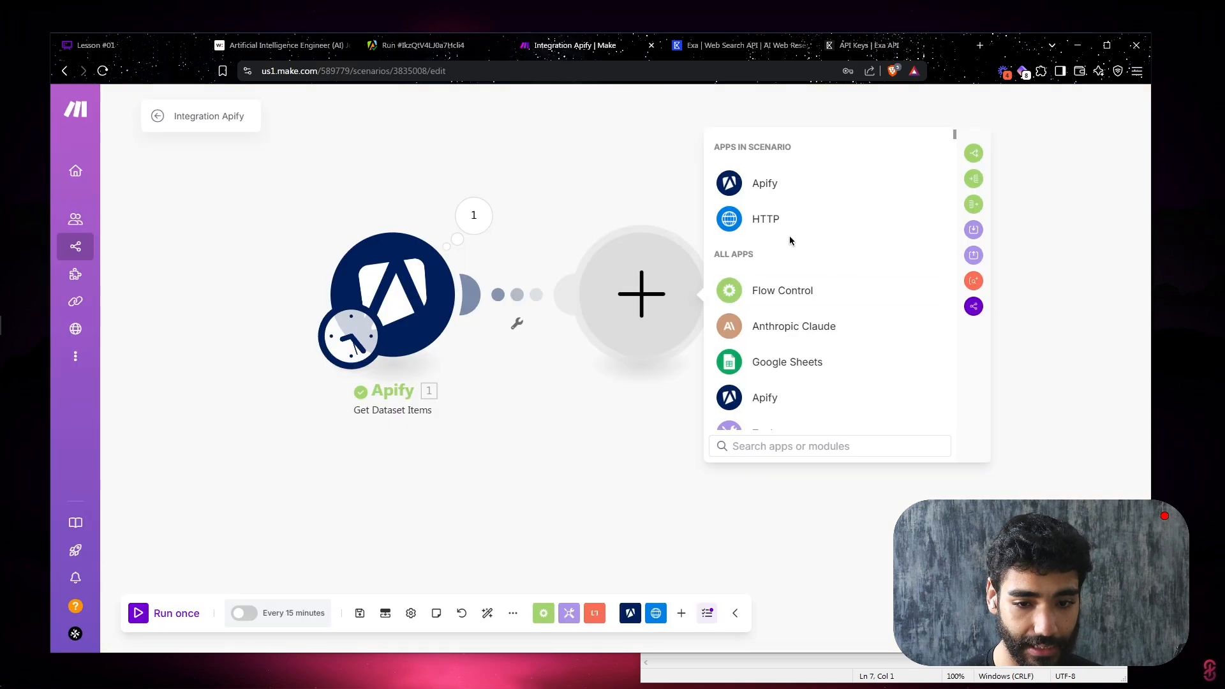
left_click(742, 224)
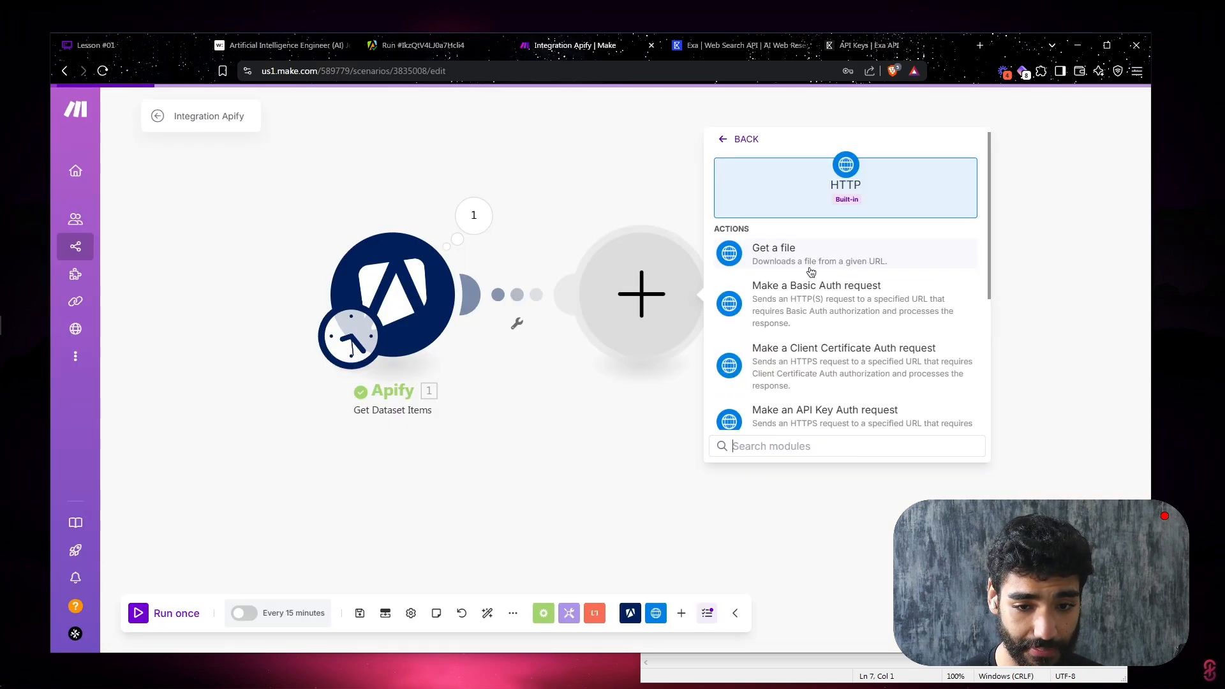
type("request")
left_click(825, 274)
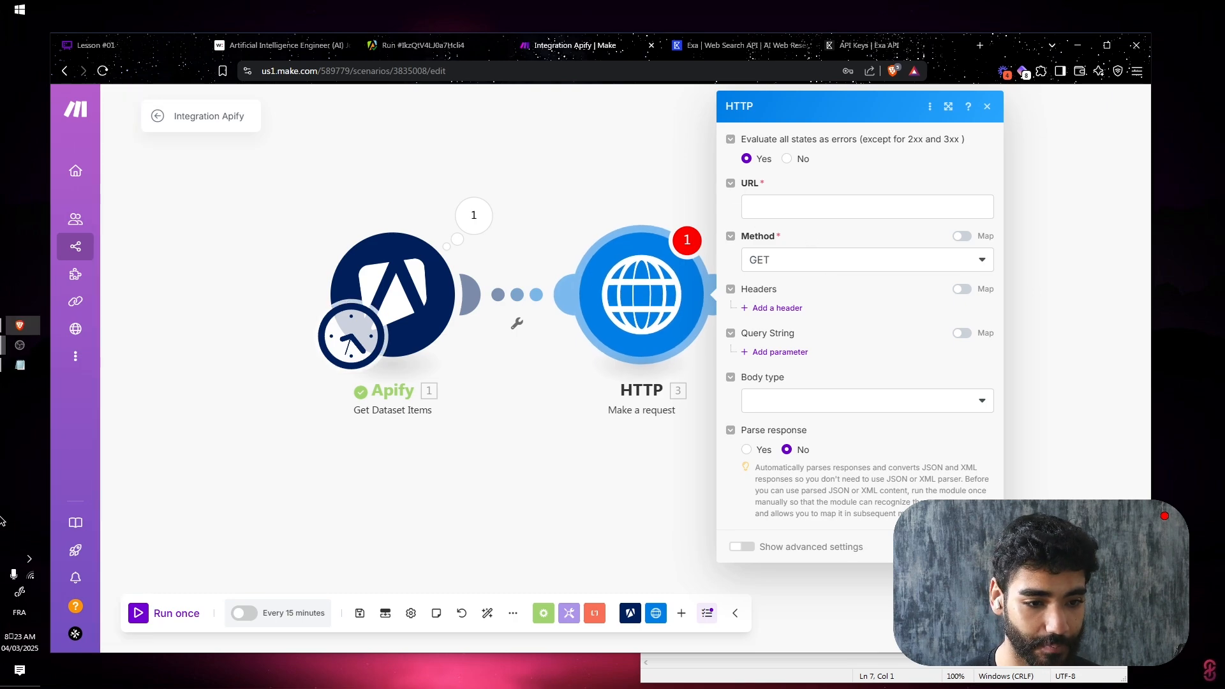
left_click(20, 365)
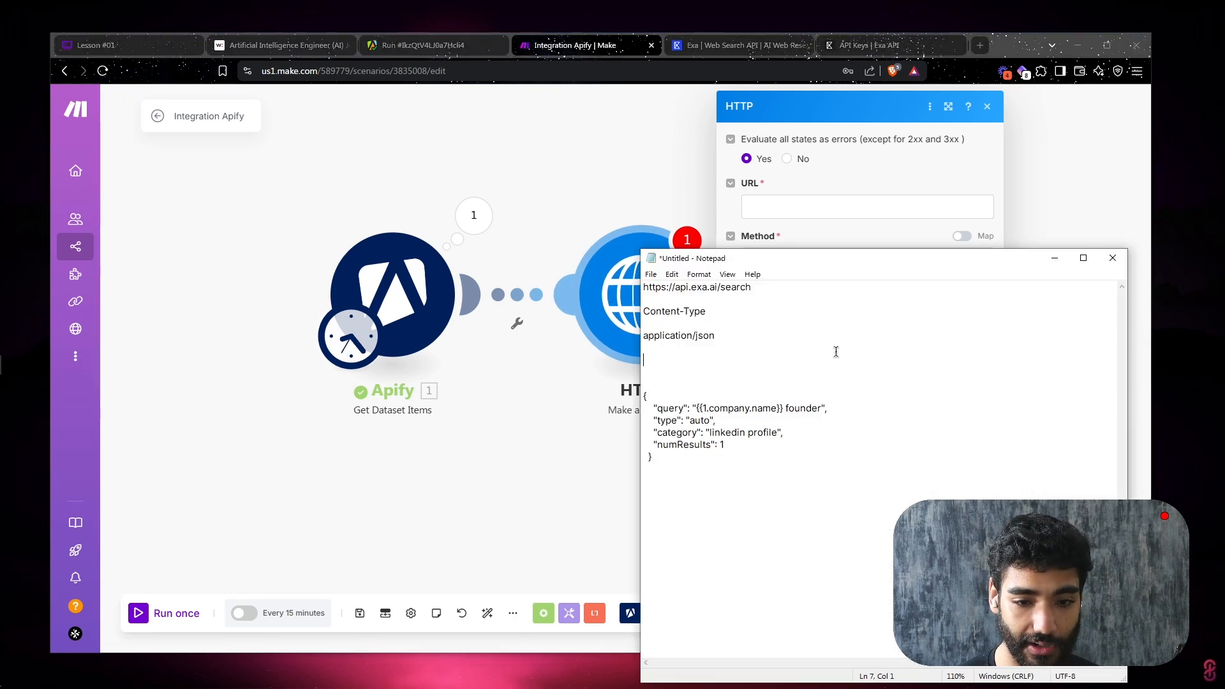
scroll(834, 351, "up", 6, "ctrl")
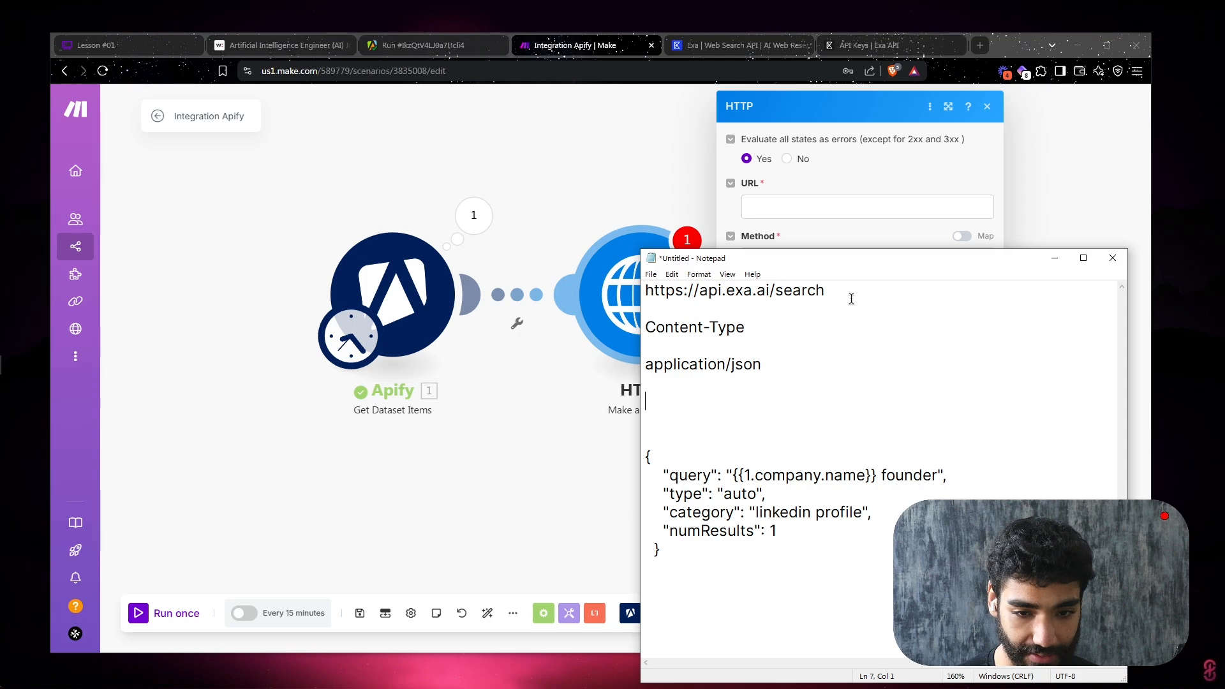
left_click_drag(850, 295, 645, 279)
key("ctrl+c")
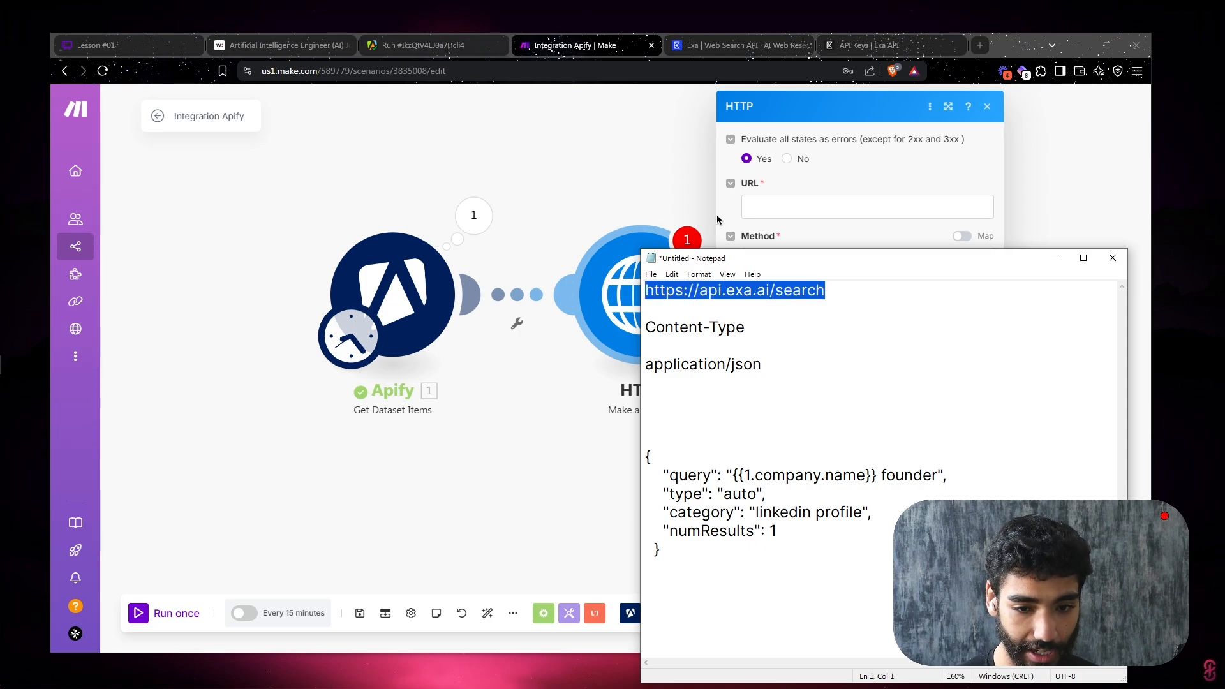
left_click(808, 205)
key("ctrl+v")
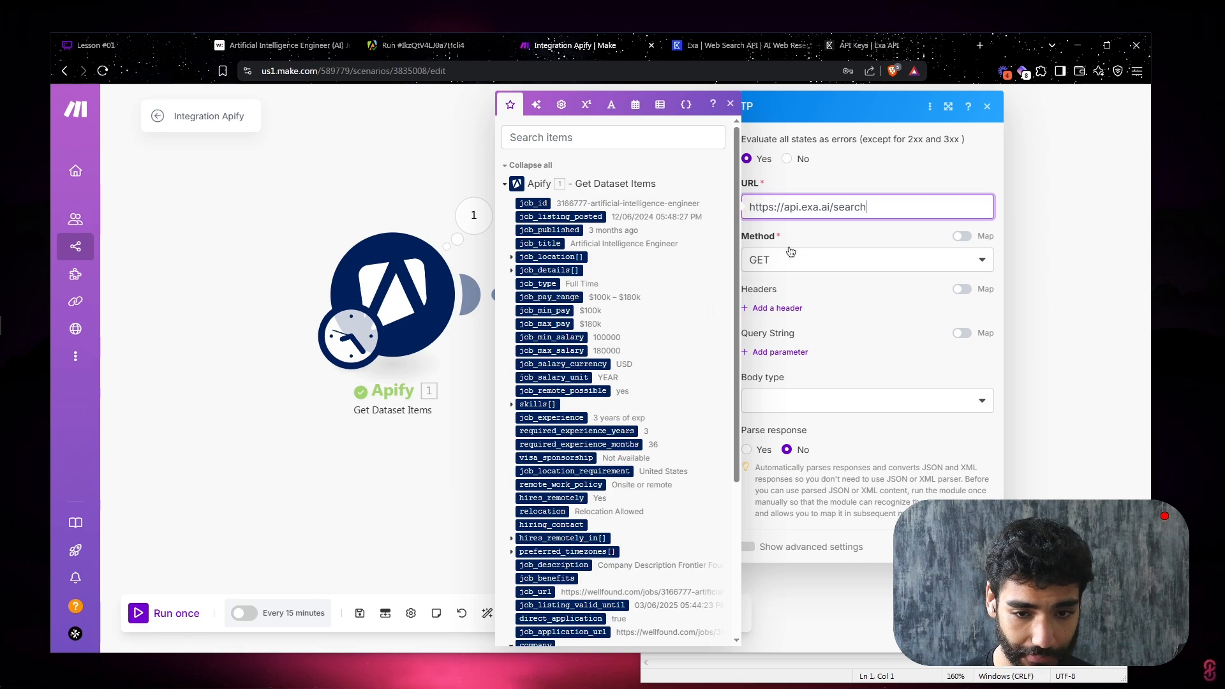
left_click(790, 253)
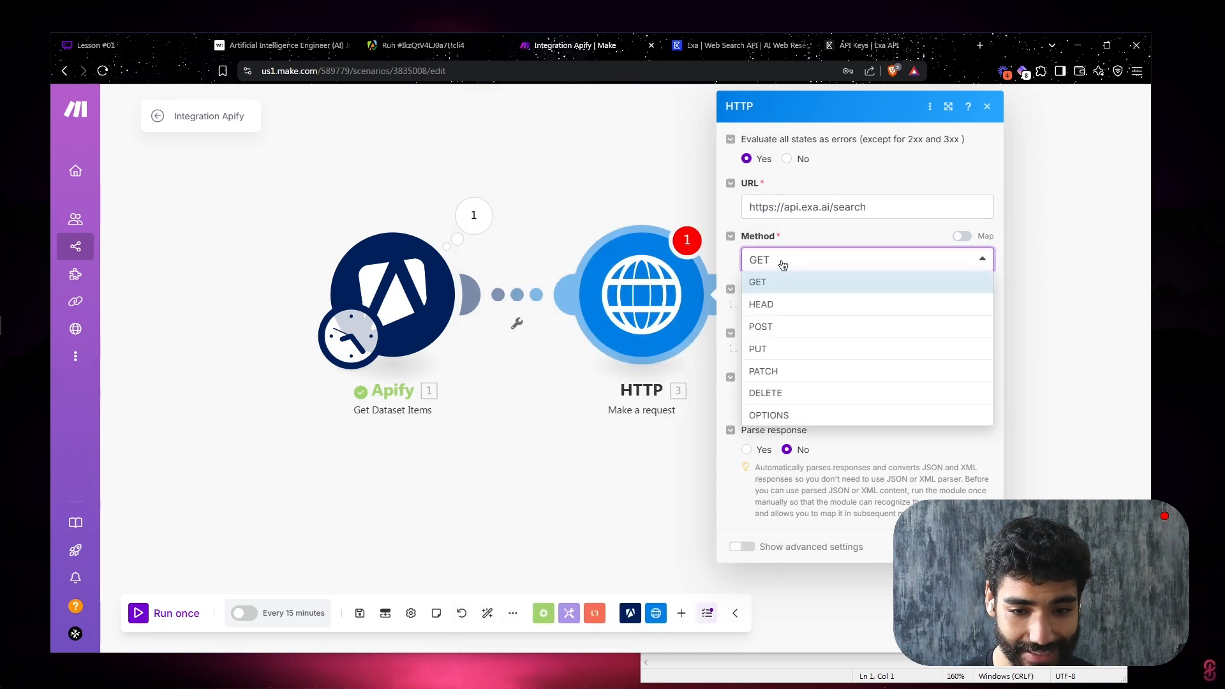
left_click(760, 326)
Step: Add a Content-Type request header with value application/json
left_click(775, 307)
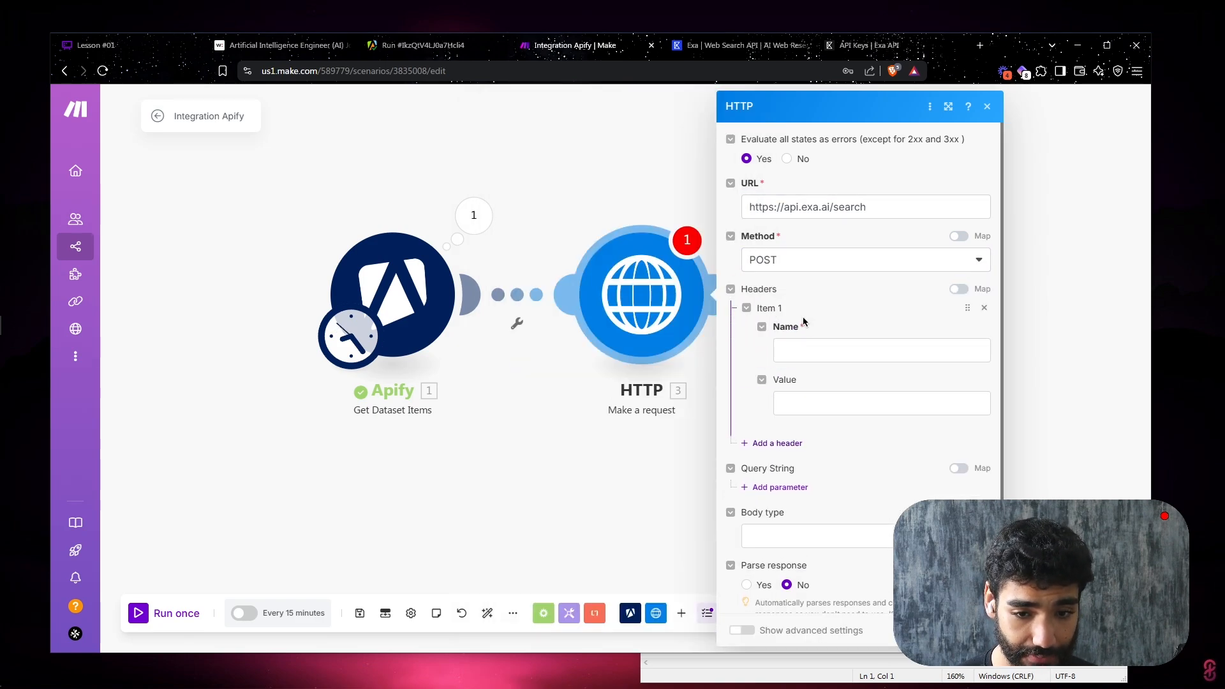
left_click(794, 348)
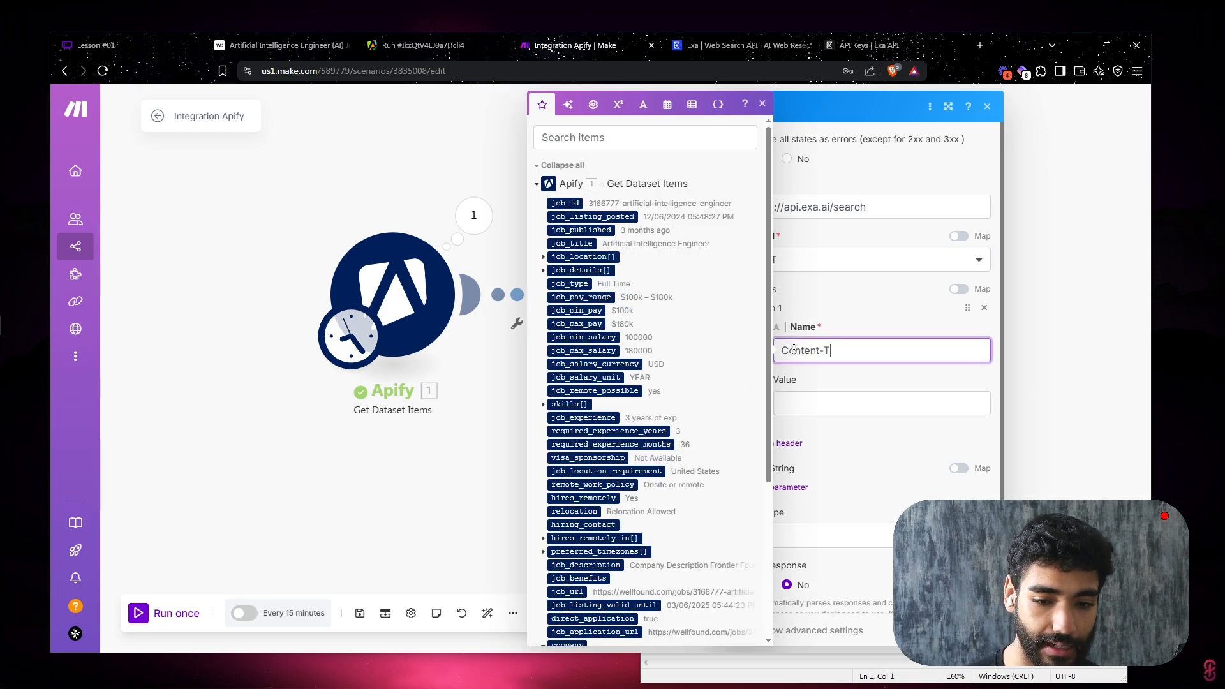
type("Content-Type")
key("Tab")
type("applic")
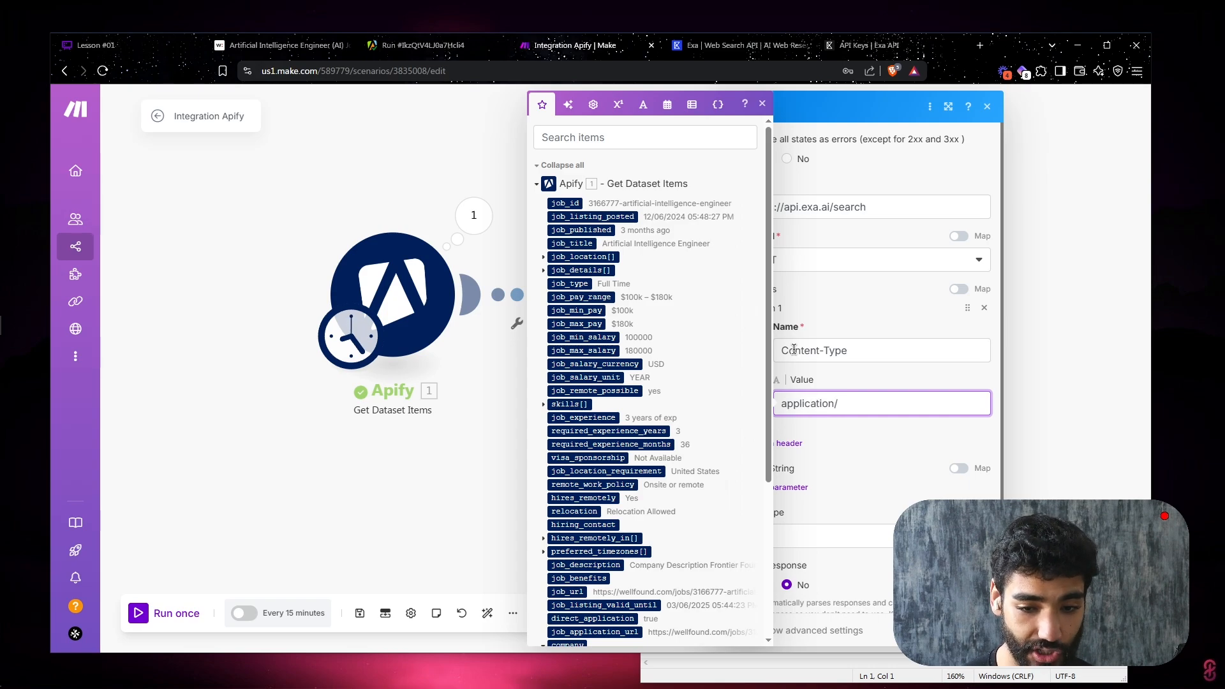
type("ation/json")
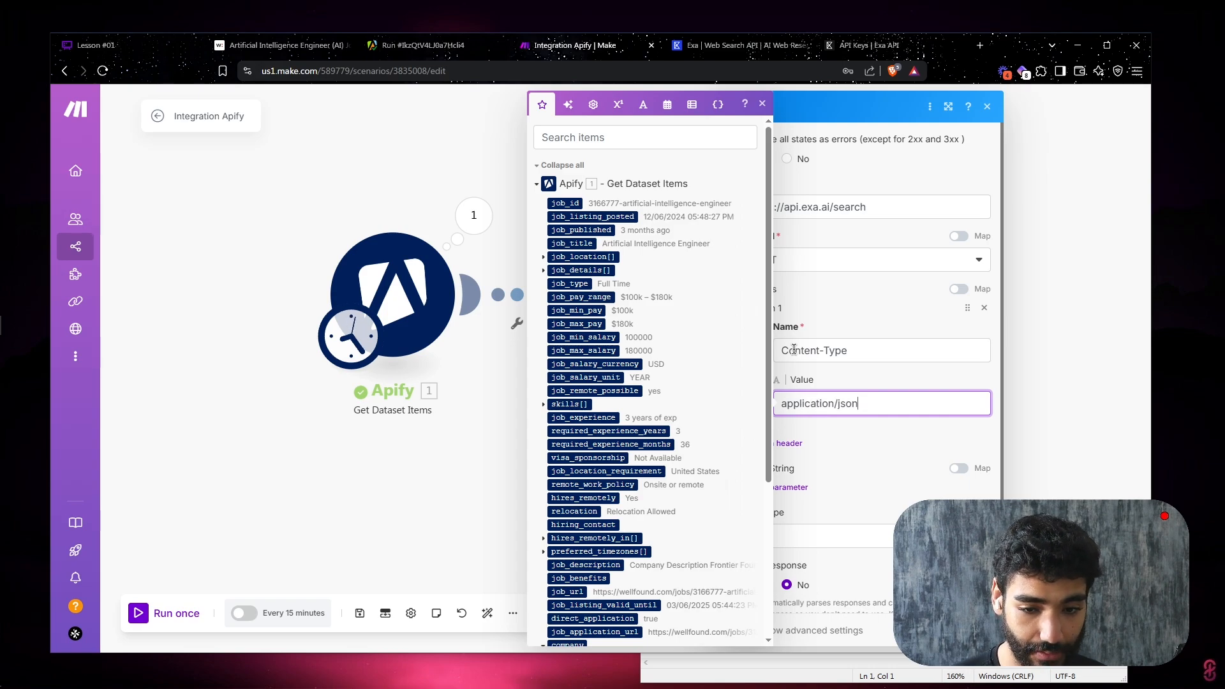
left_click(822, 393)
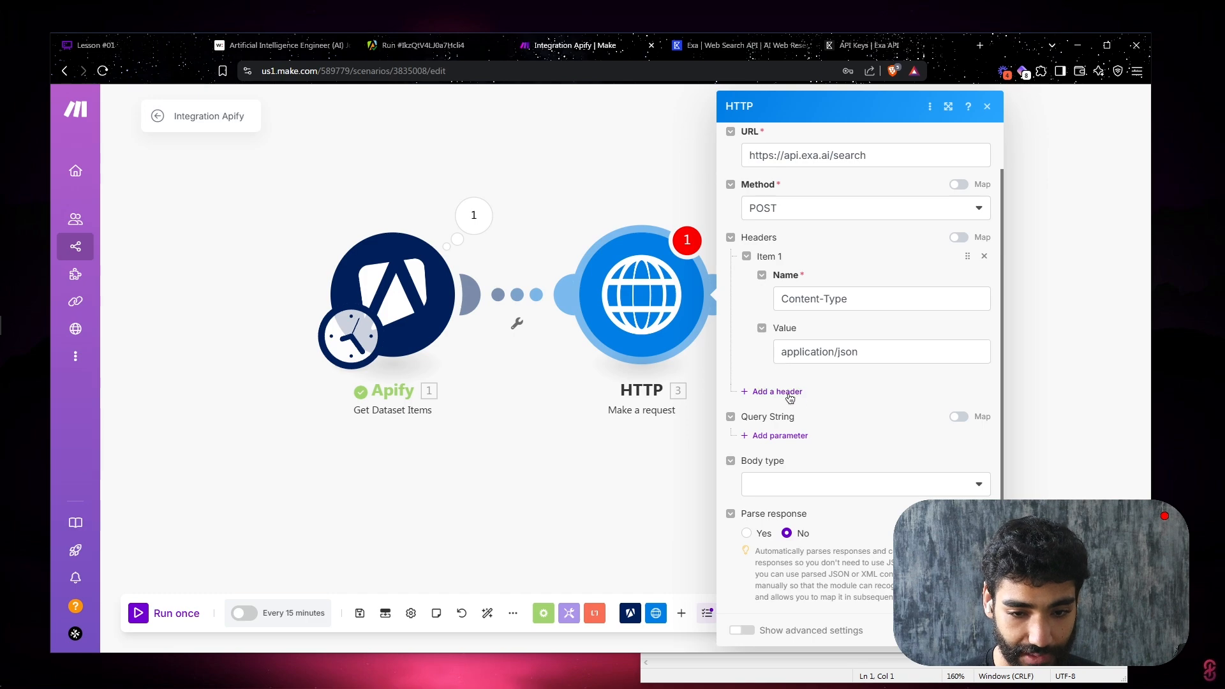
Step: Add a second header named 'accept' with value application/json
left_click(788, 392)
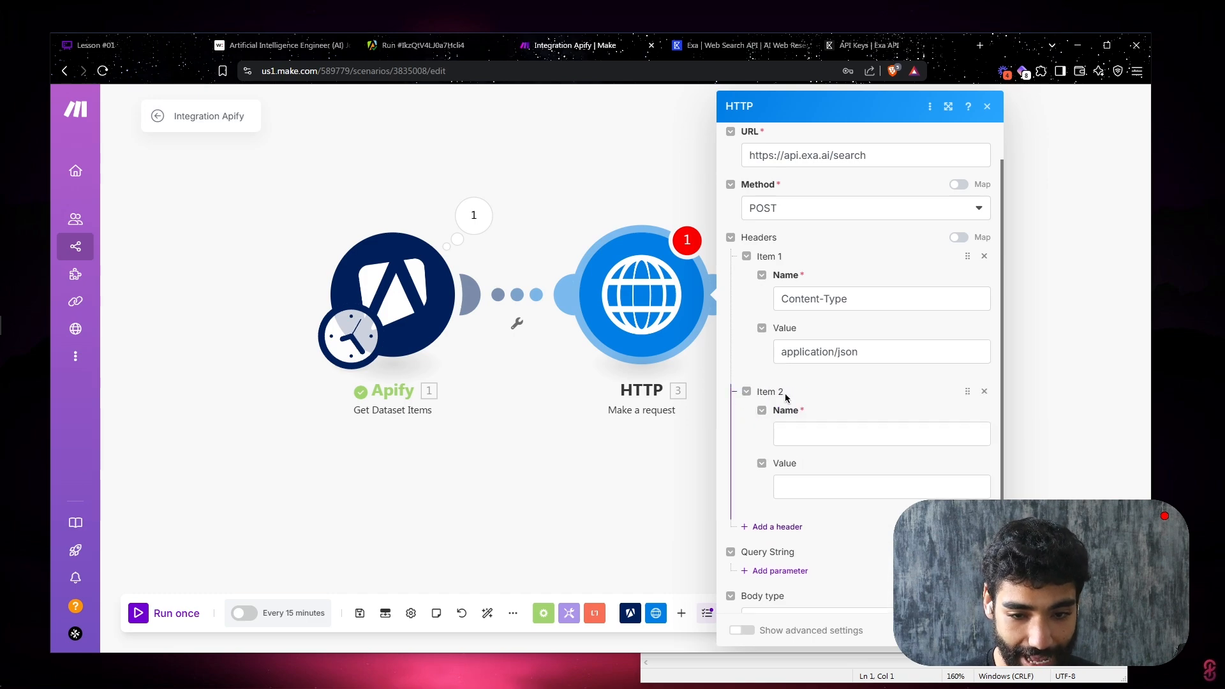
left_click(820, 431)
left_click(20, 365)
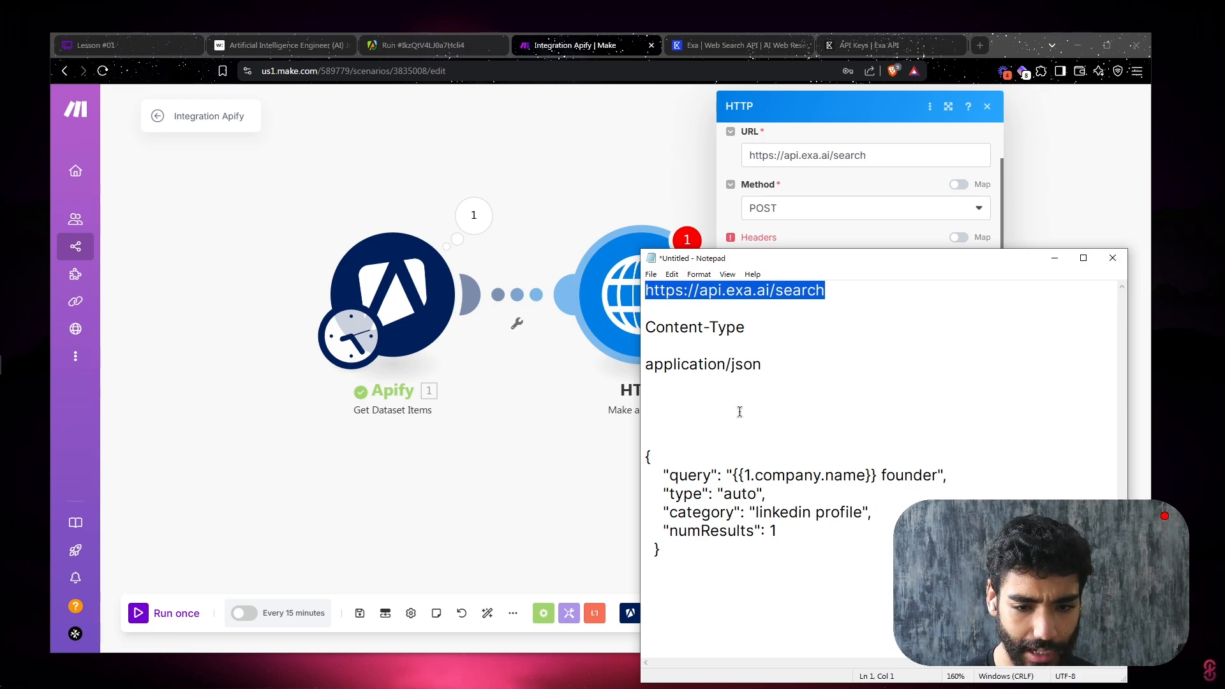
left_click_drag(790, 375, 646, 368)
key("ctrl+c")
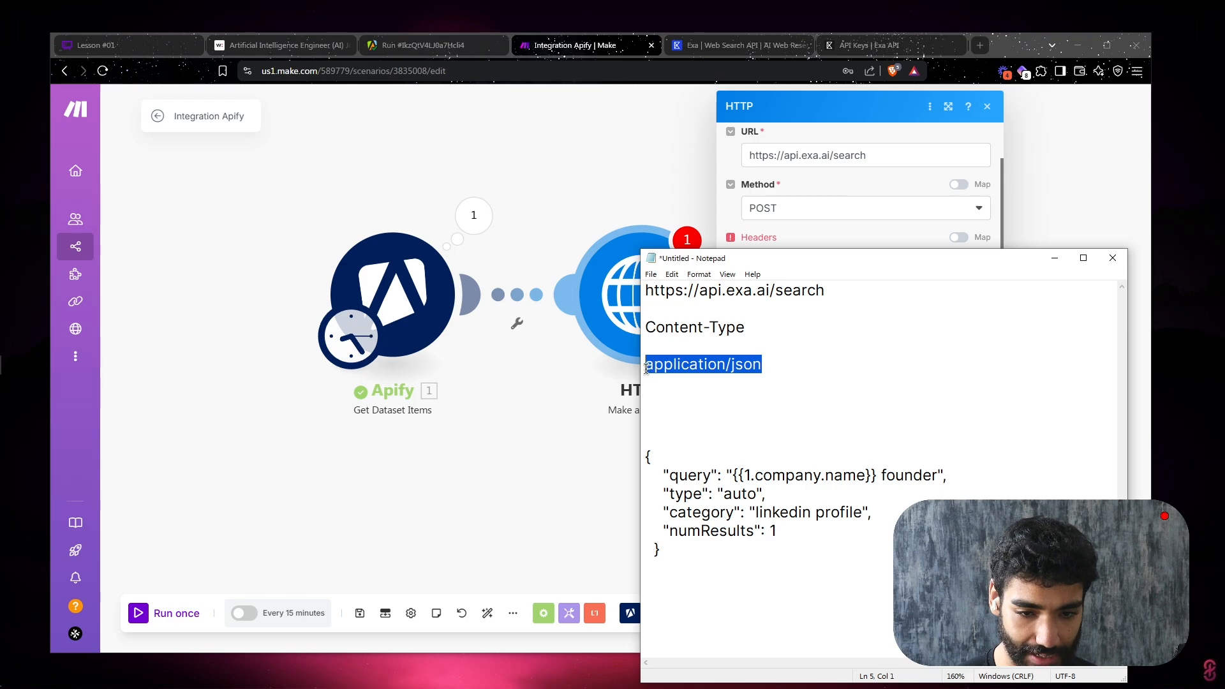
left_click(844, 242)
left_click(806, 429)
type("accep")
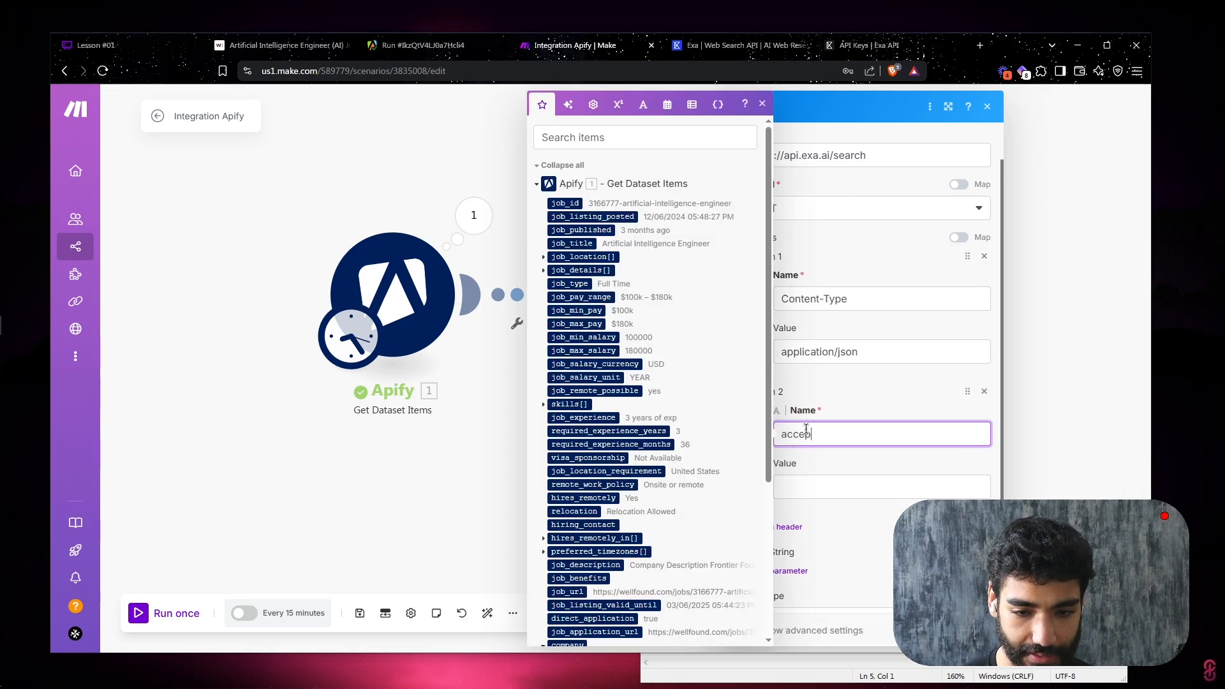
type("t")
key("Tab")
key("ctrl+v")
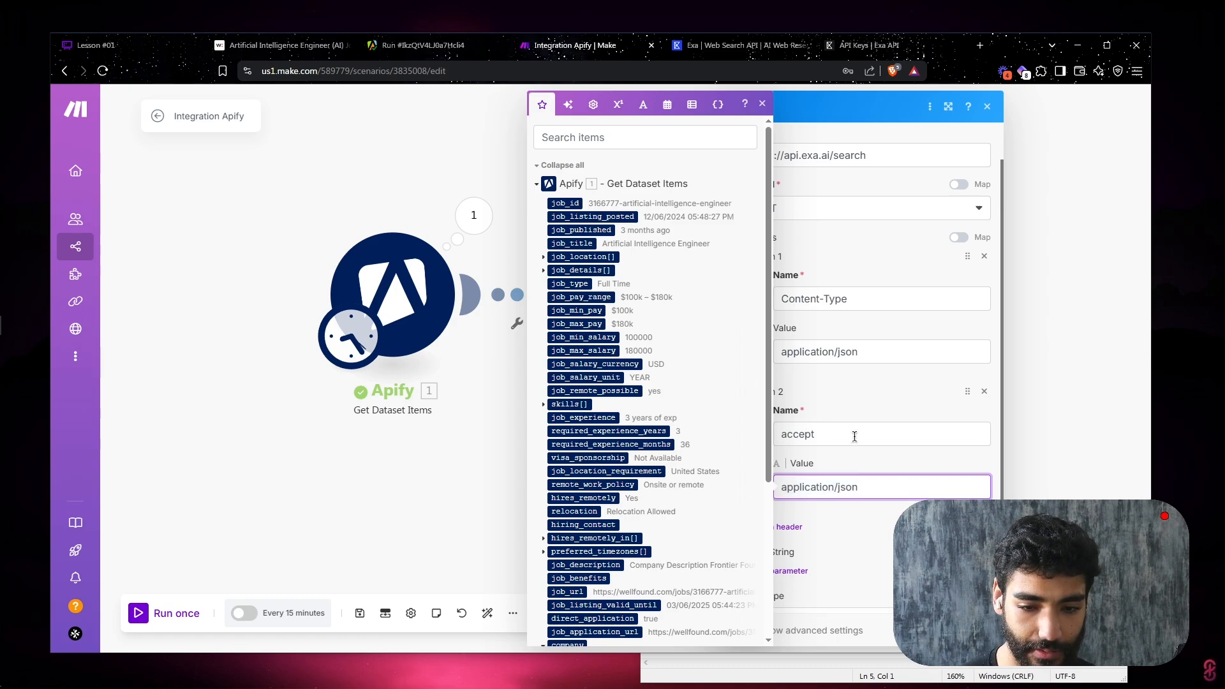
left_click(836, 514)
scroll(836, 514, "down", 2)
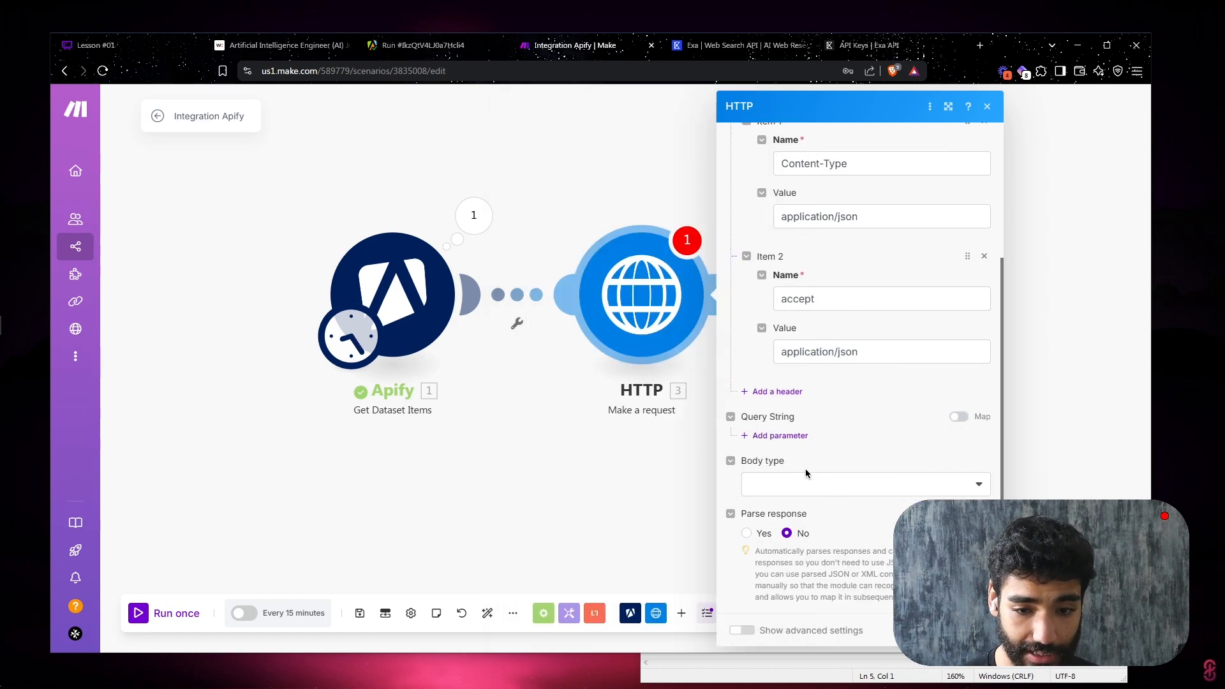
Step: Add an Authorization header holding the default Exa API key copied from Exa's dashboard
left_click(793, 391)
left_click(814, 430)
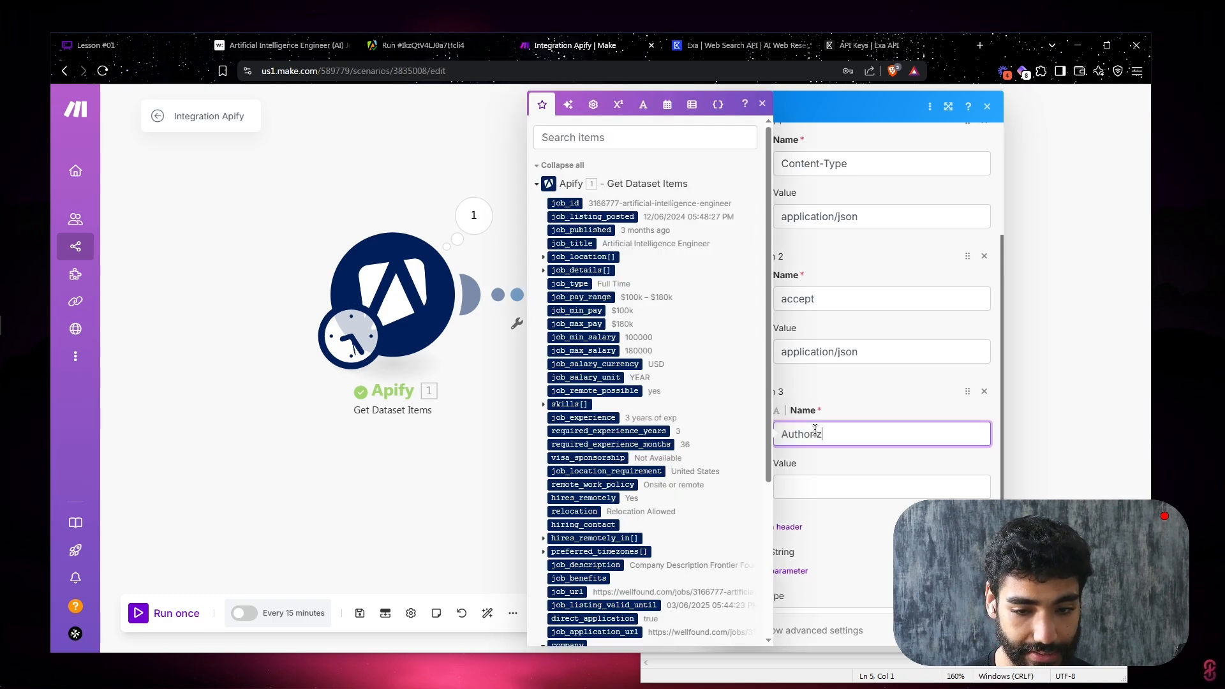
type("Authorization")
key("Tab")
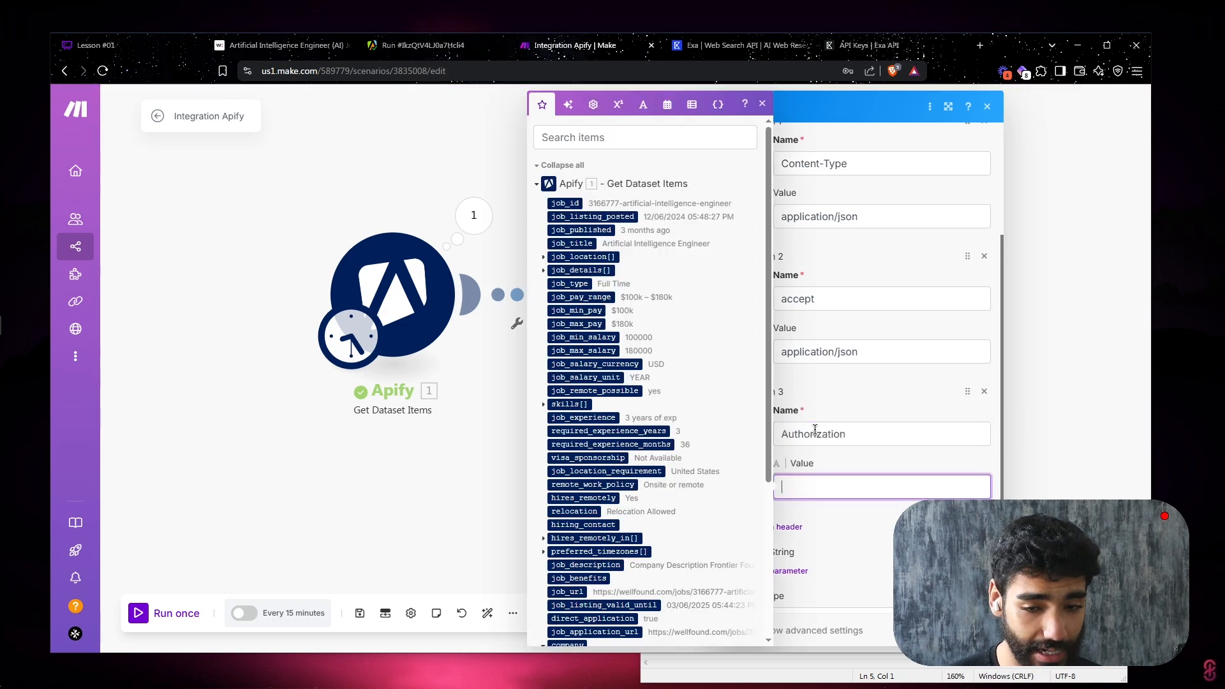
left_click(867, 45)
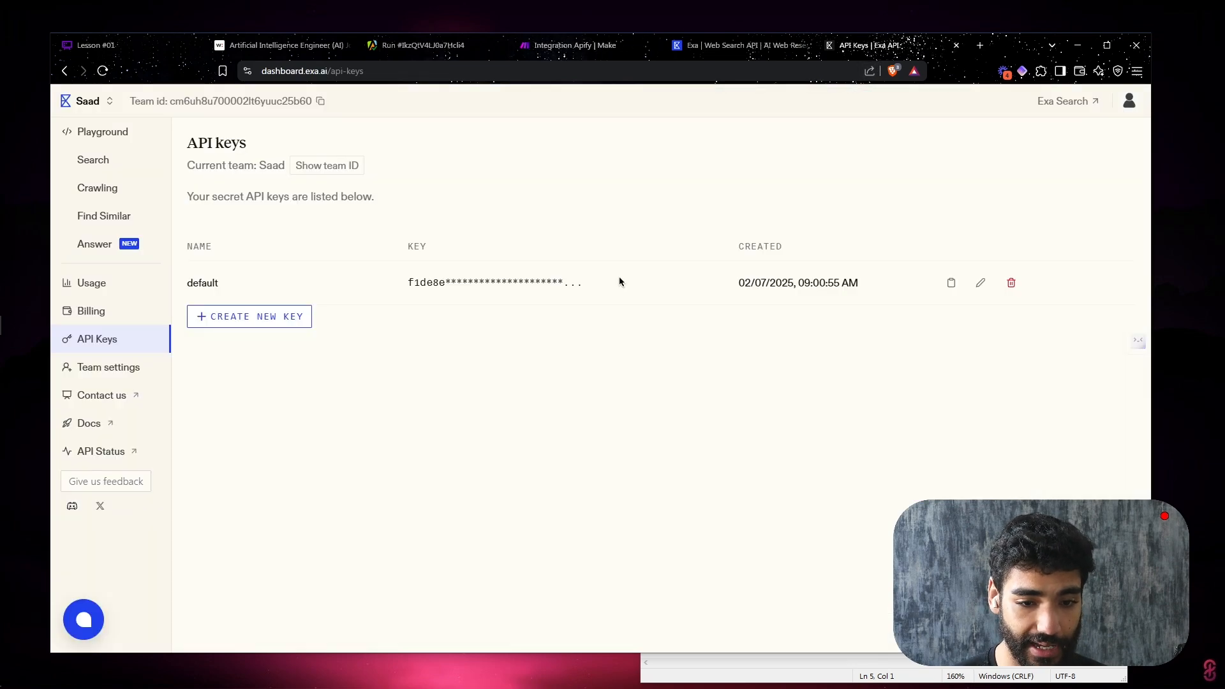
left_click(951, 284)
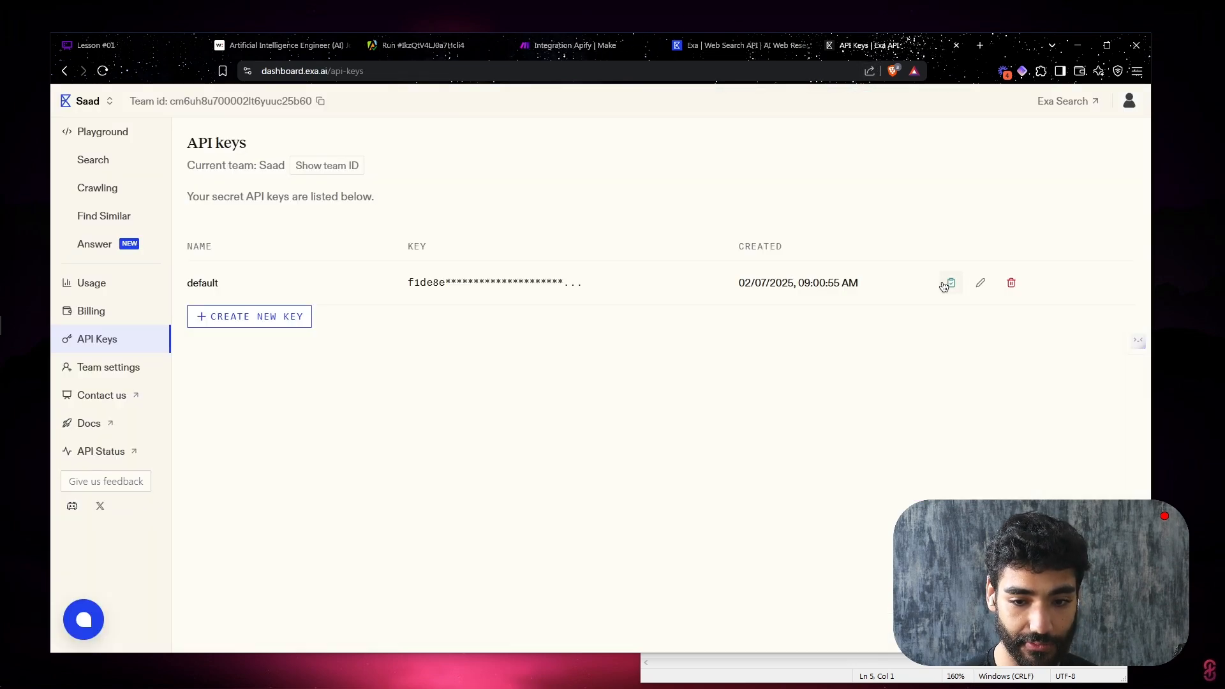
left_click(577, 44)
key("ctrl+v")
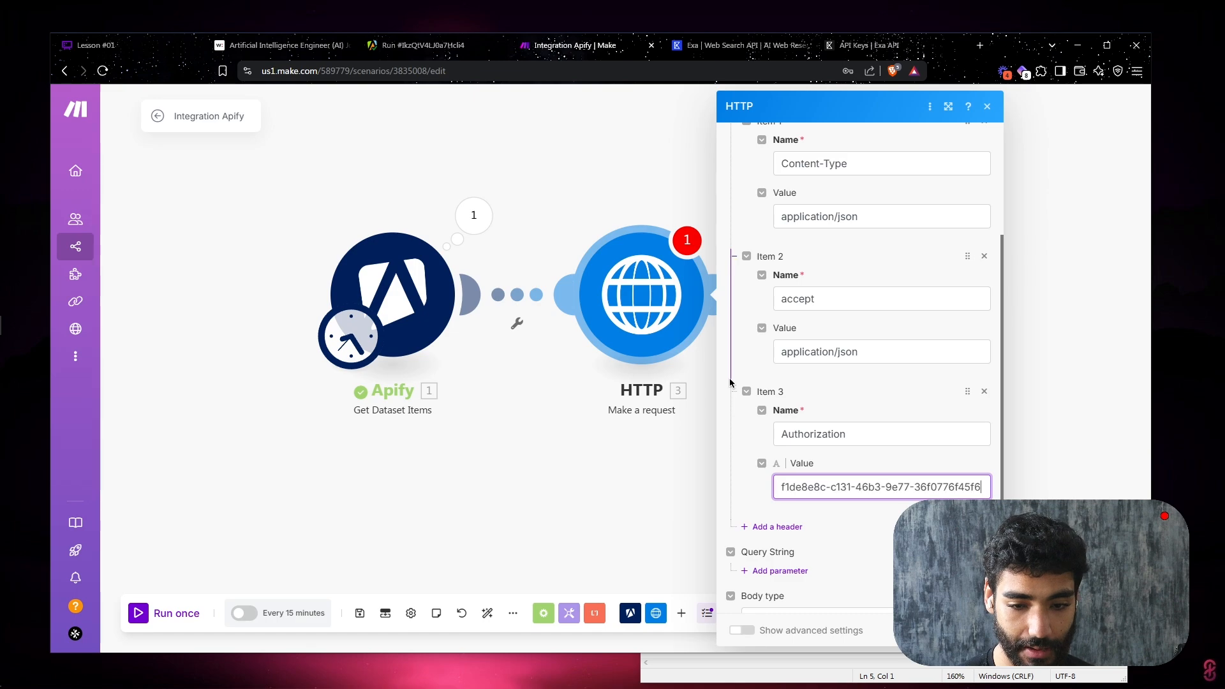
left_click(838, 466)
scroll(855, 479, "down", 2)
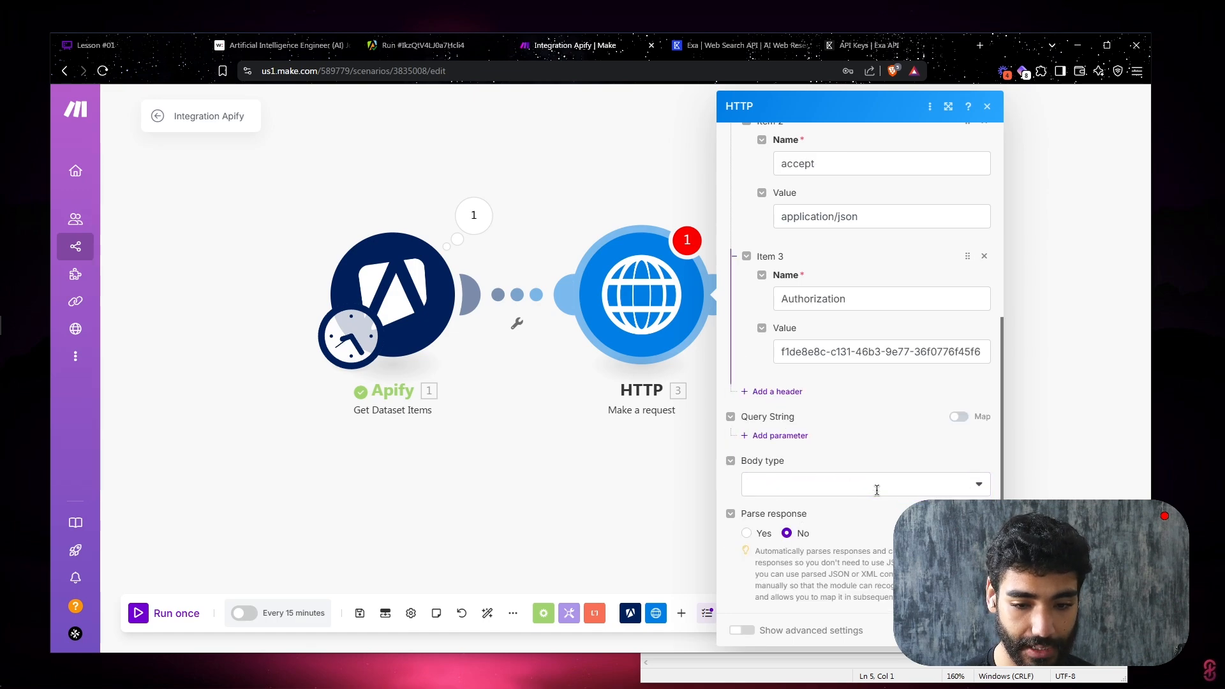
Step: Set the HTTP request body type to Raw with JSON (application/json) content type
left_click(792, 492)
left_click(795, 505)
scroll(796, 508, "down", 2)
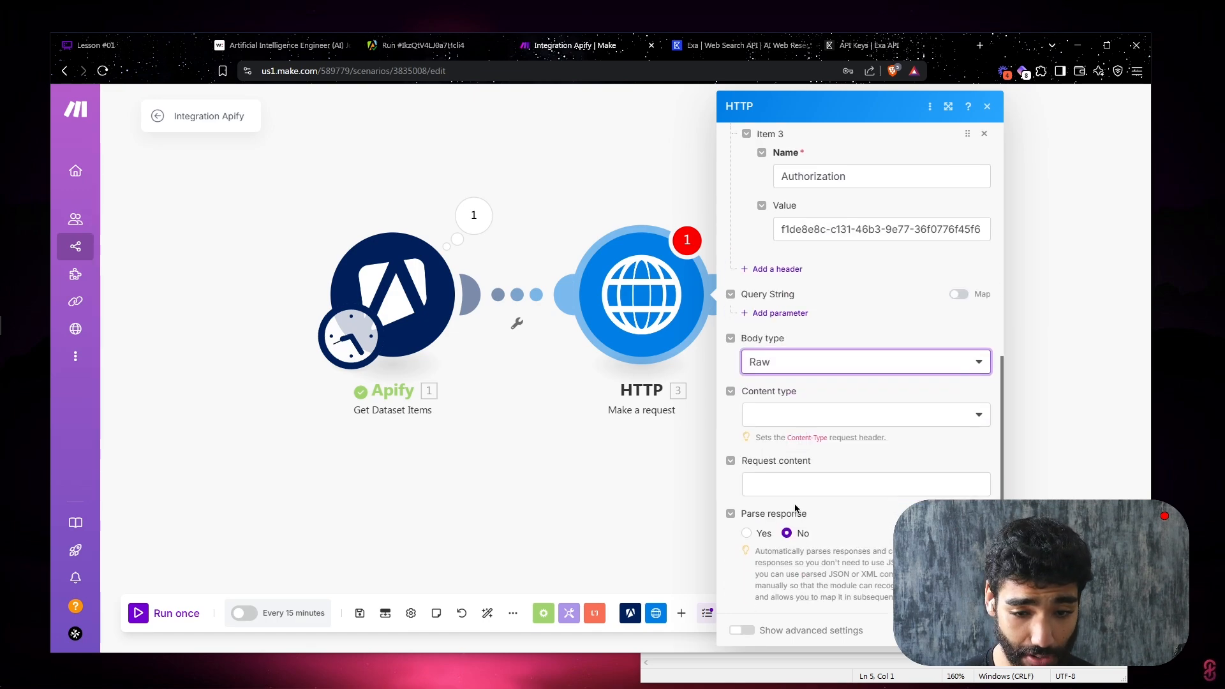
left_click(782, 414)
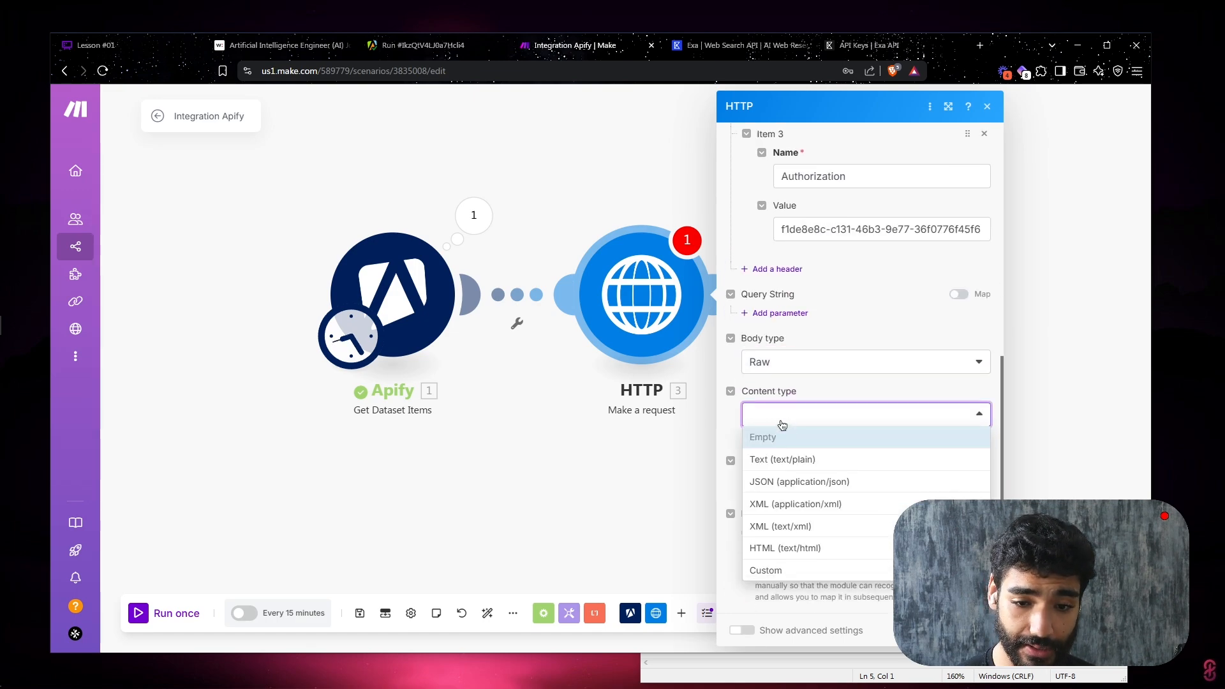
left_click(777, 481)
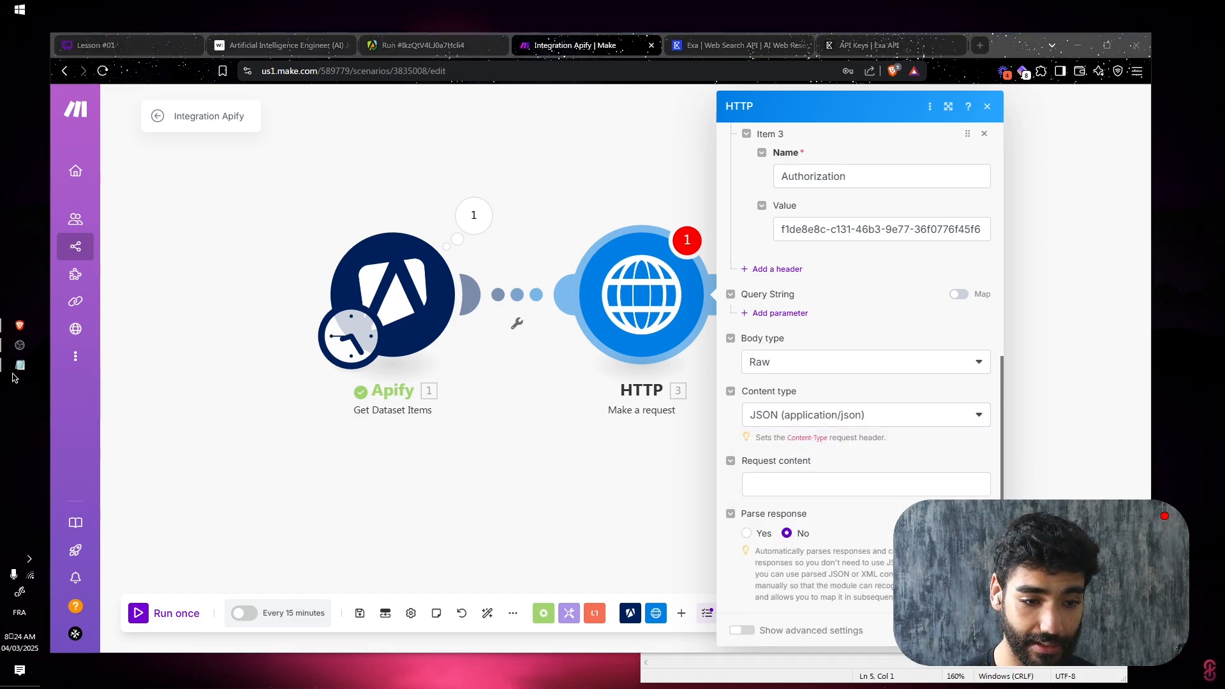
Step: Paste the JSON search body from Notepad into Request content and remove the broken company placeholder
left_click(20, 365)
left_click_drag(661, 550, 623, 458)
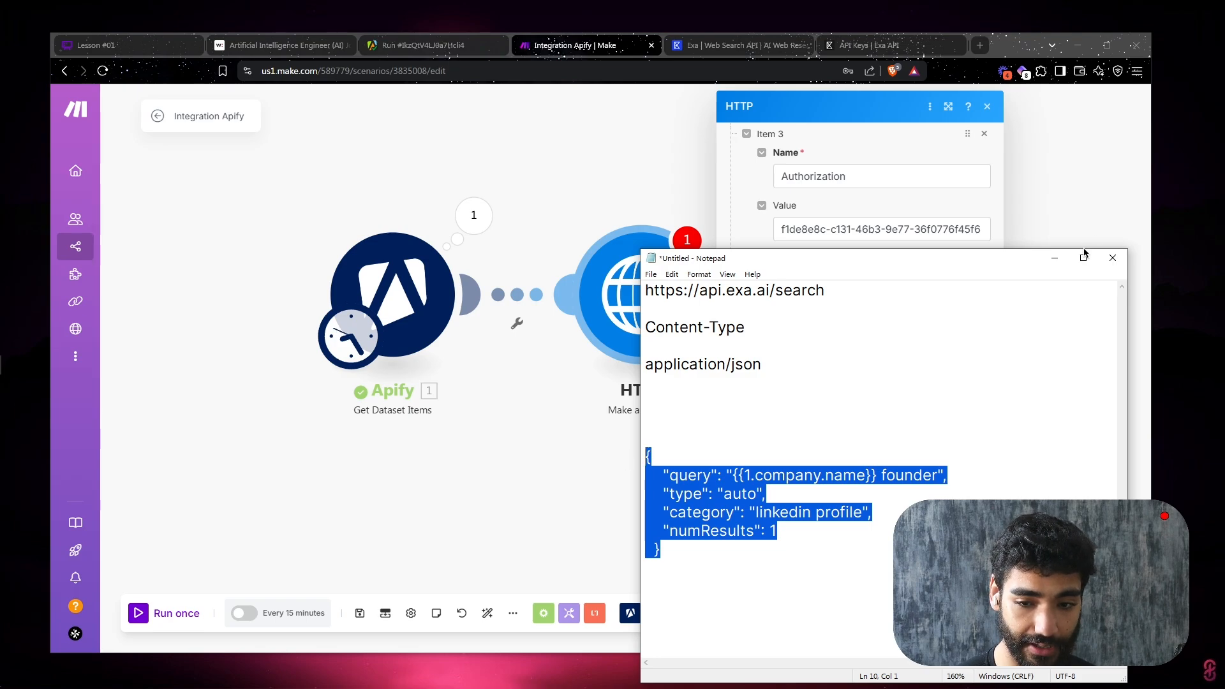
left_click(1055, 257)
left_click(790, 474)
key("ctrl+v")
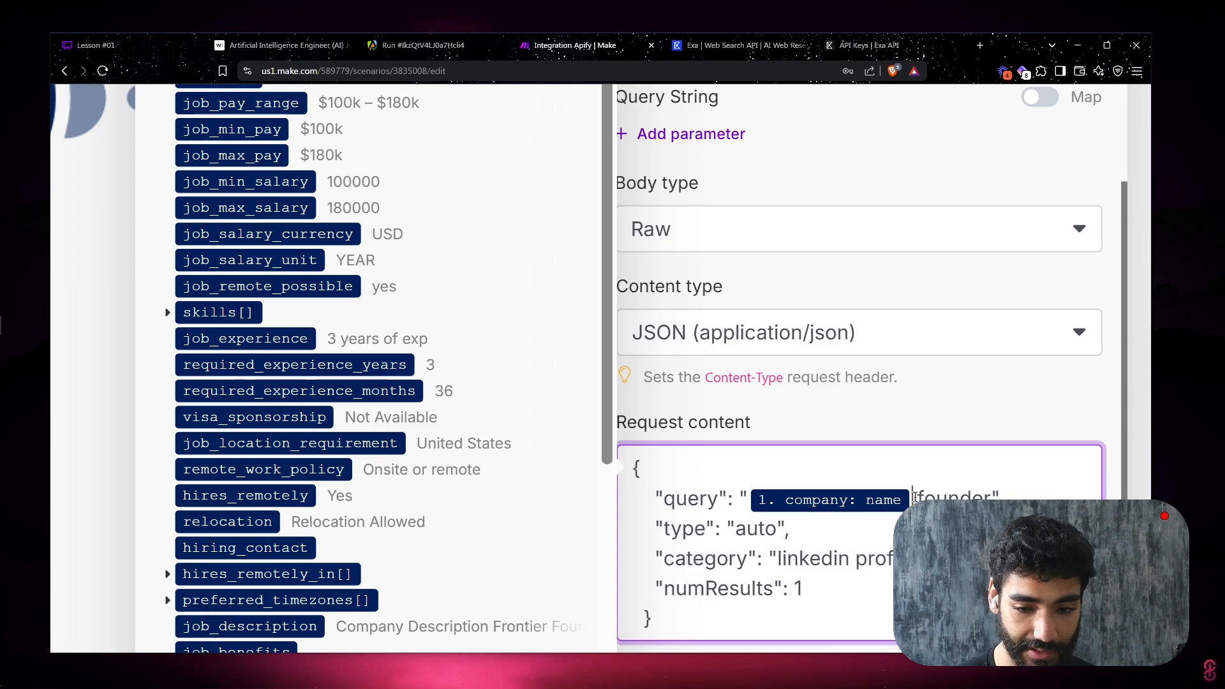
key("BackSpace")
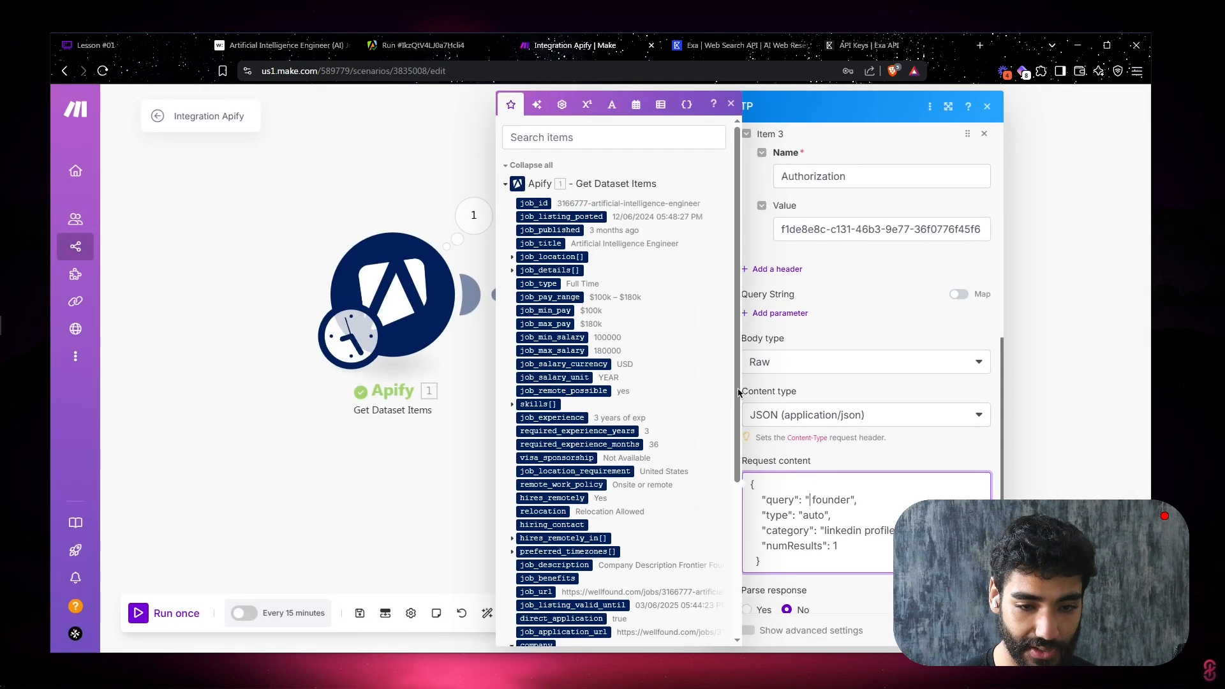
Step: Re-insert the mapped company name before 'founder' in the query and close the HTTP settings
left_click(574, 145)
type("compa")
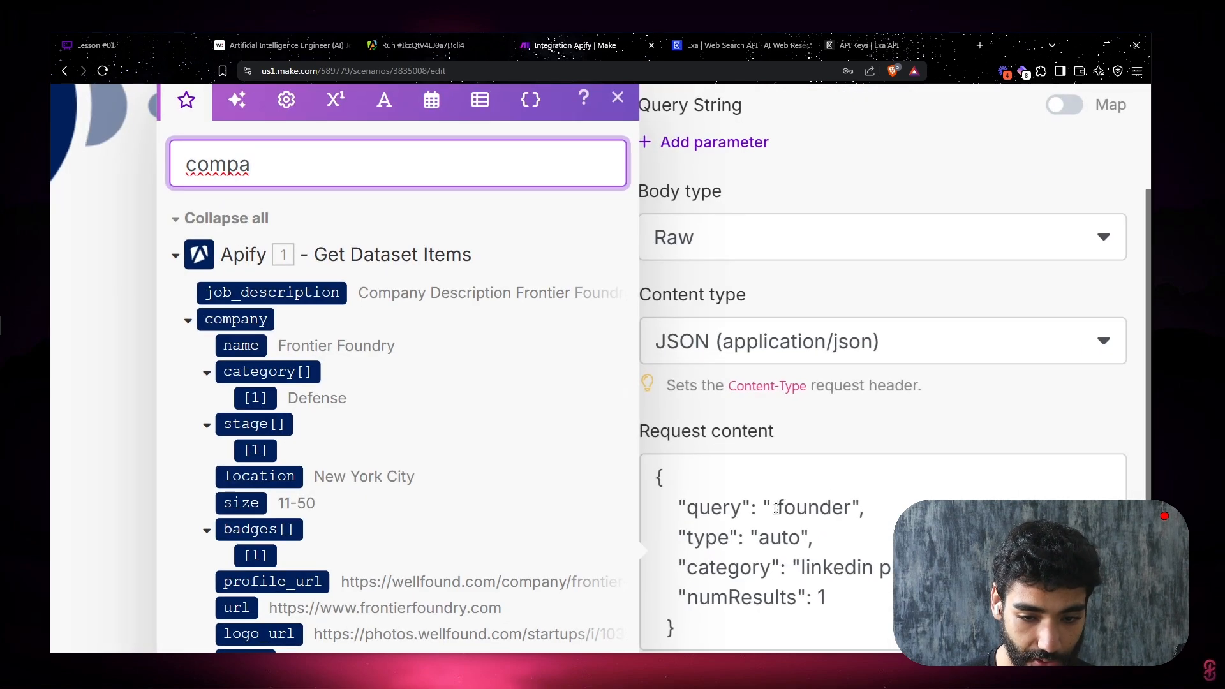
left_click(811, 500)
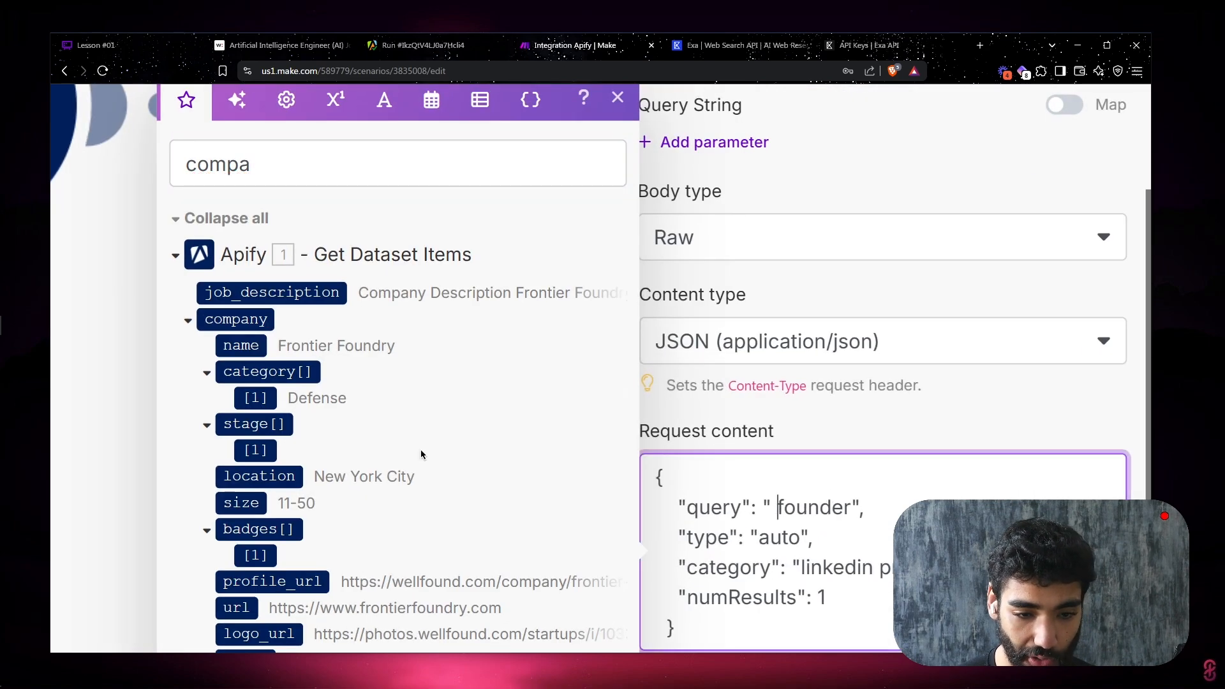
left_click(241, 338)
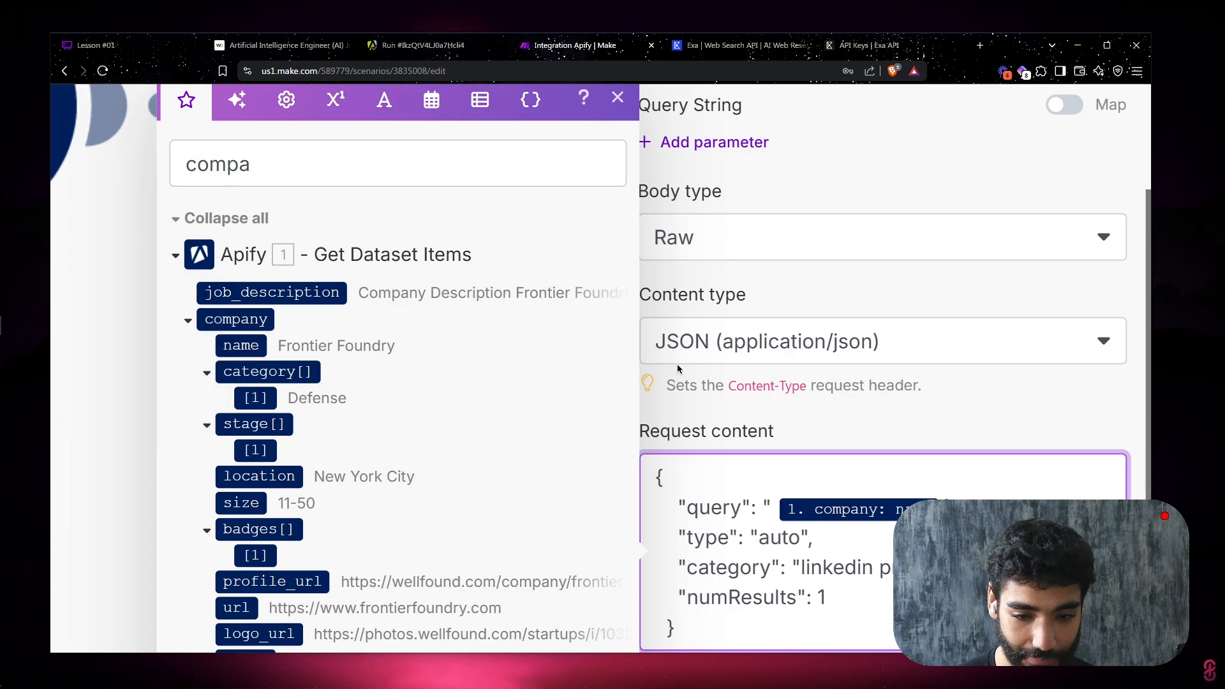
key("BackSpace")
type("y")
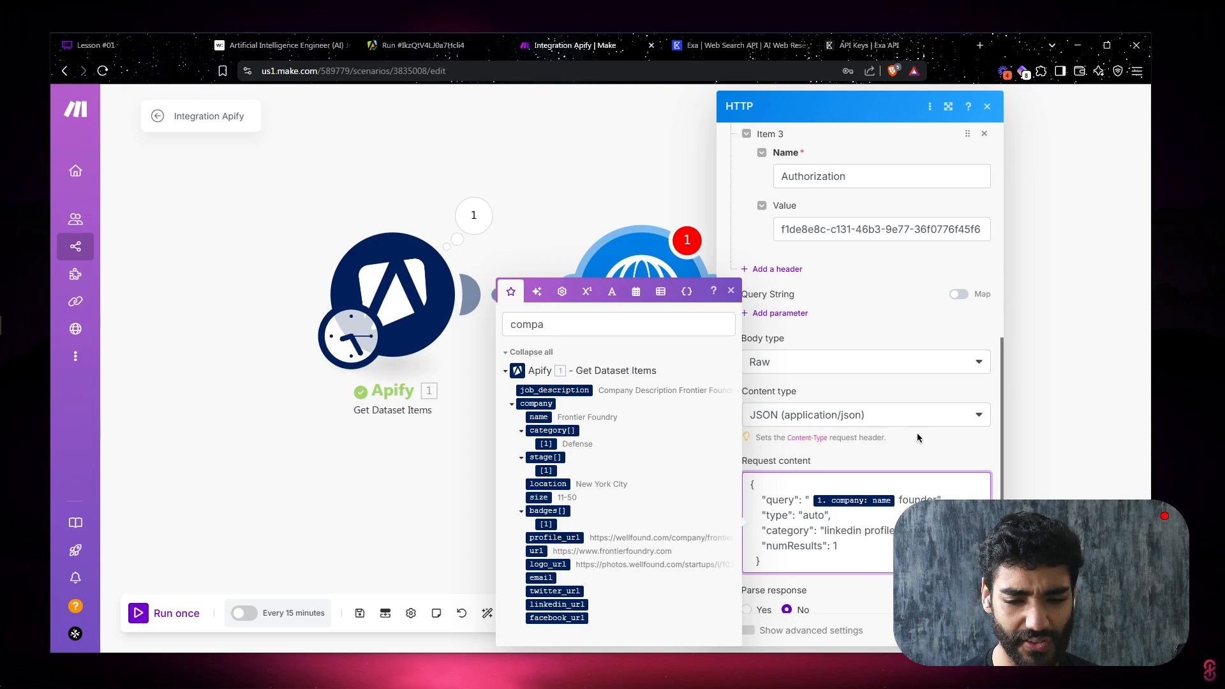
key("Escape")
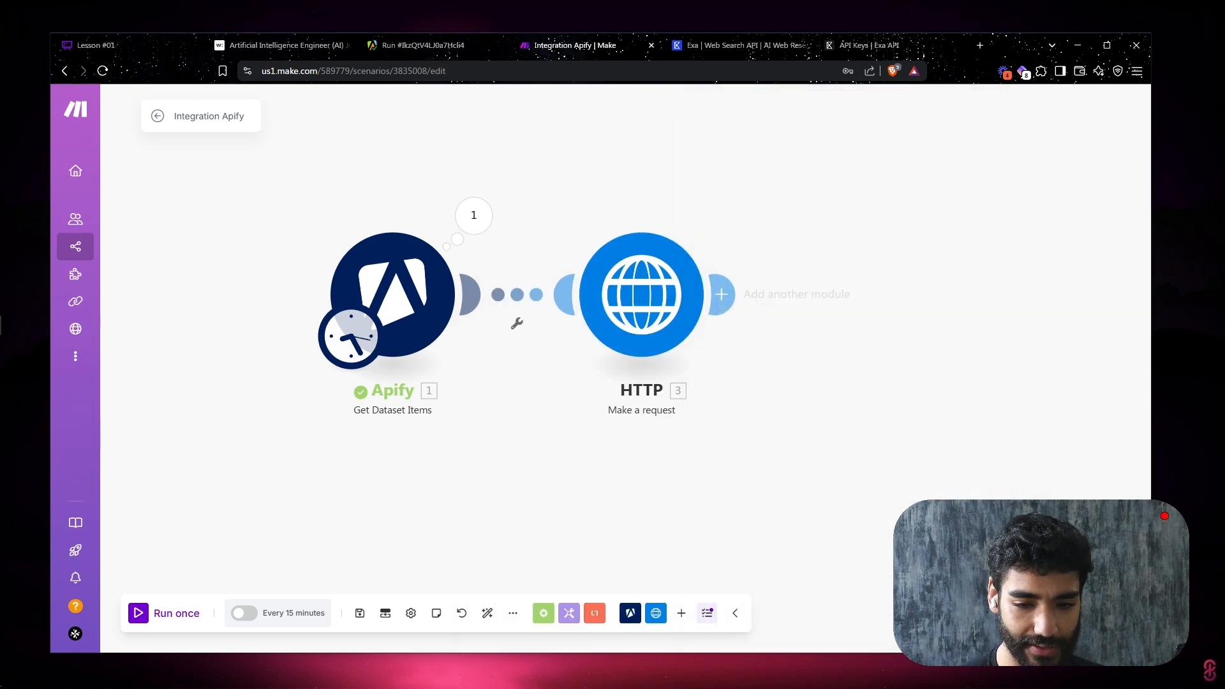
Step: Run the scenario once, inspect the HTTP module's failed output, and reopen its settings
left_click(189, 613)
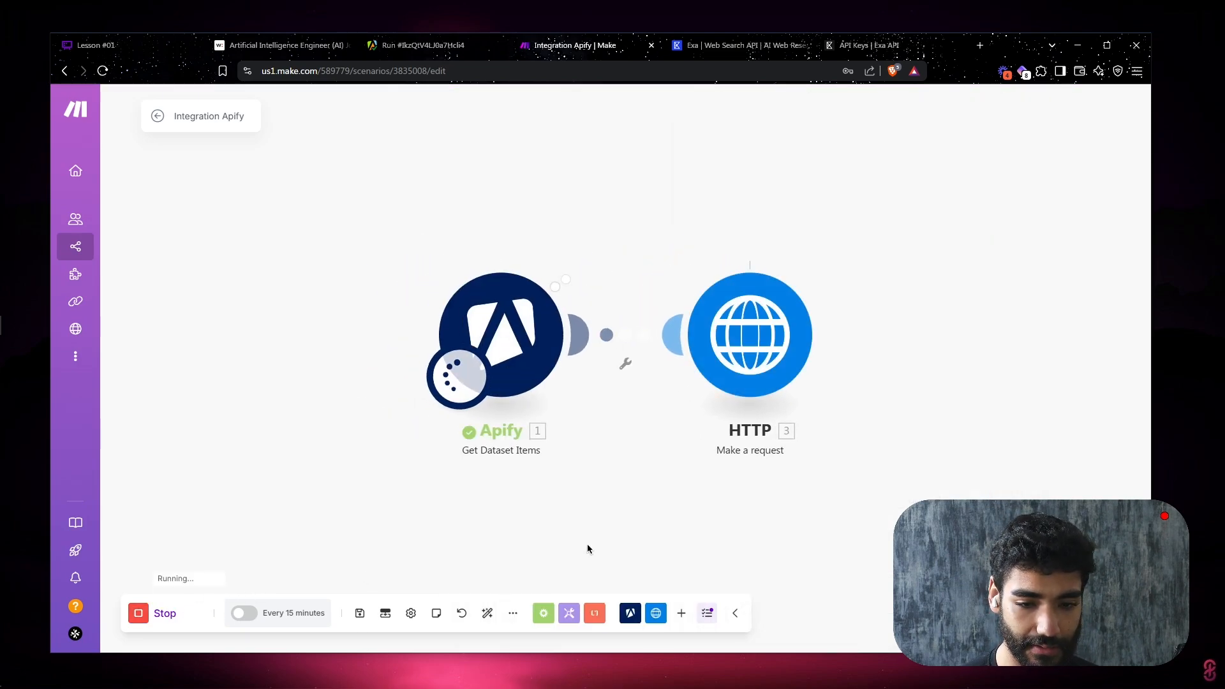
left_click_drag(587, 546, 425, 437)
left_click(679, 152)
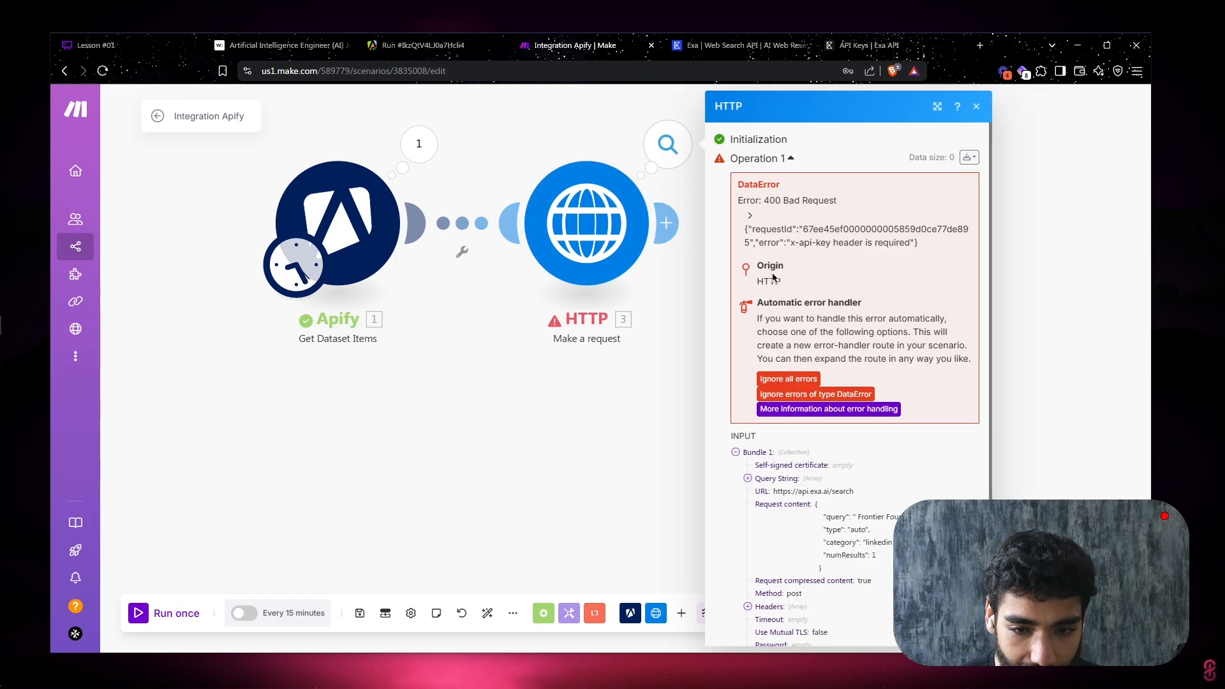
left_click(566, 238)
scroll(803, 444, "up", 3)
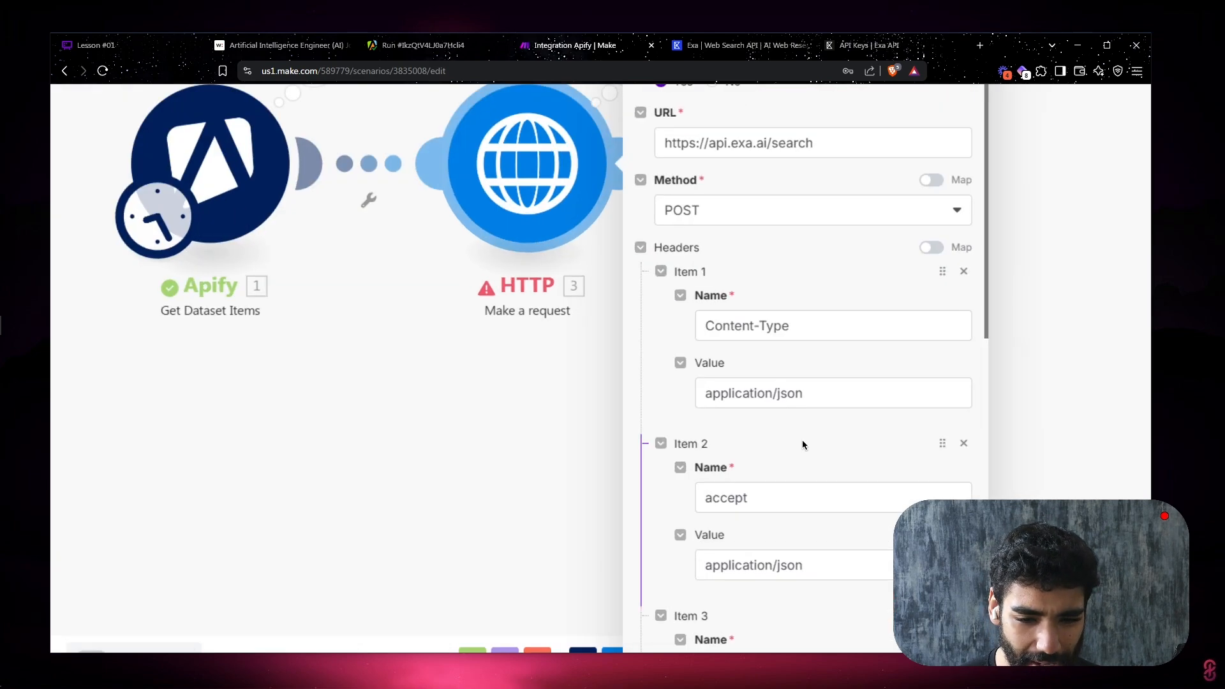
scroll(817, 496, "down", 2)
Step: Add the 'Bearer' prefix to the Authorization header's API key value
left_click(802, 472)
scroll(801, 471, "down", 3)
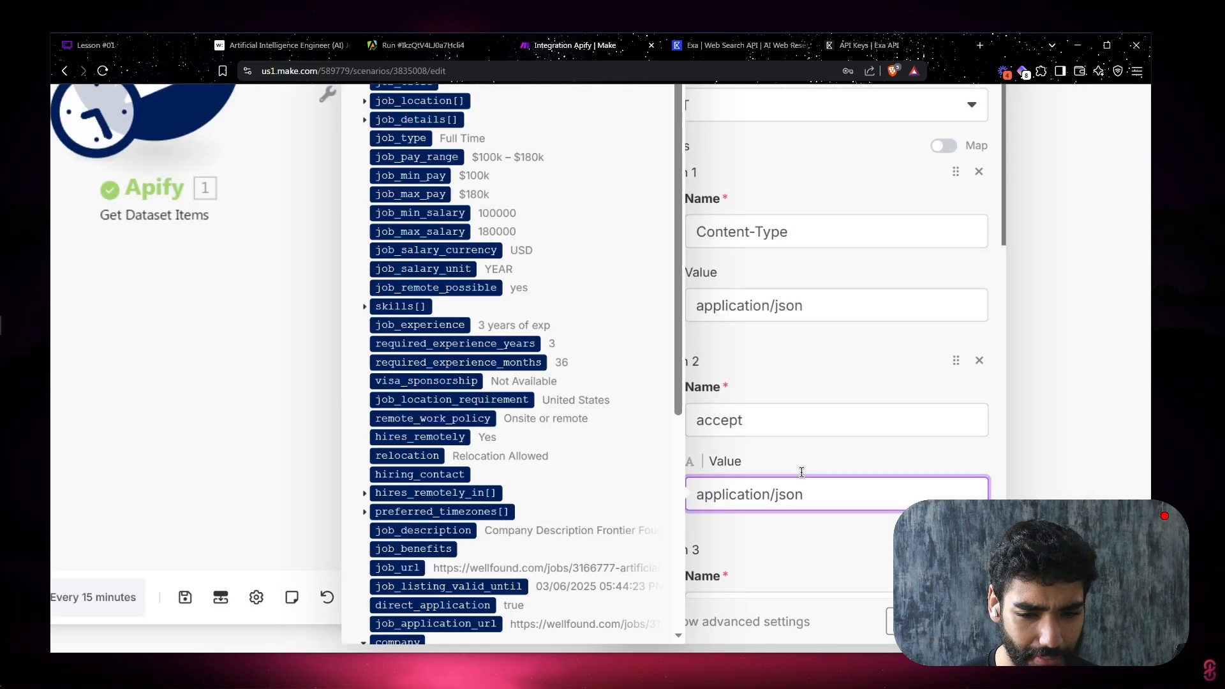
left_click(822, 576)
scroll(821, 574, "down", 4)
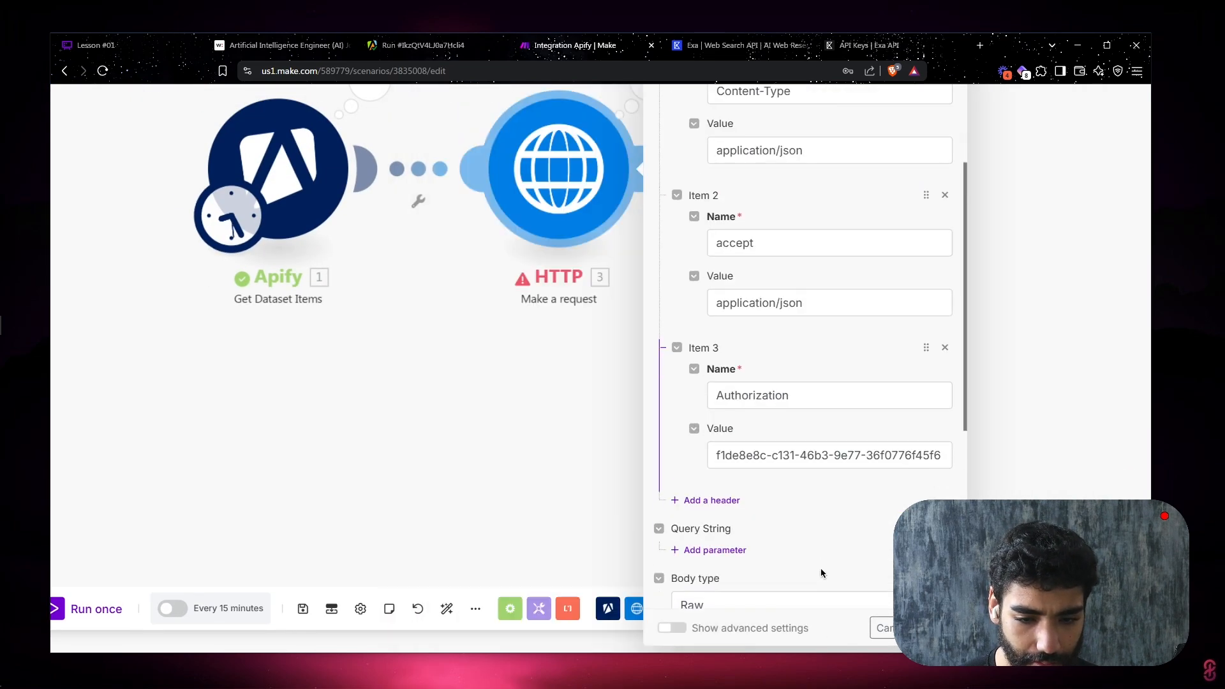
left_click(758, 425)
type("Beare")
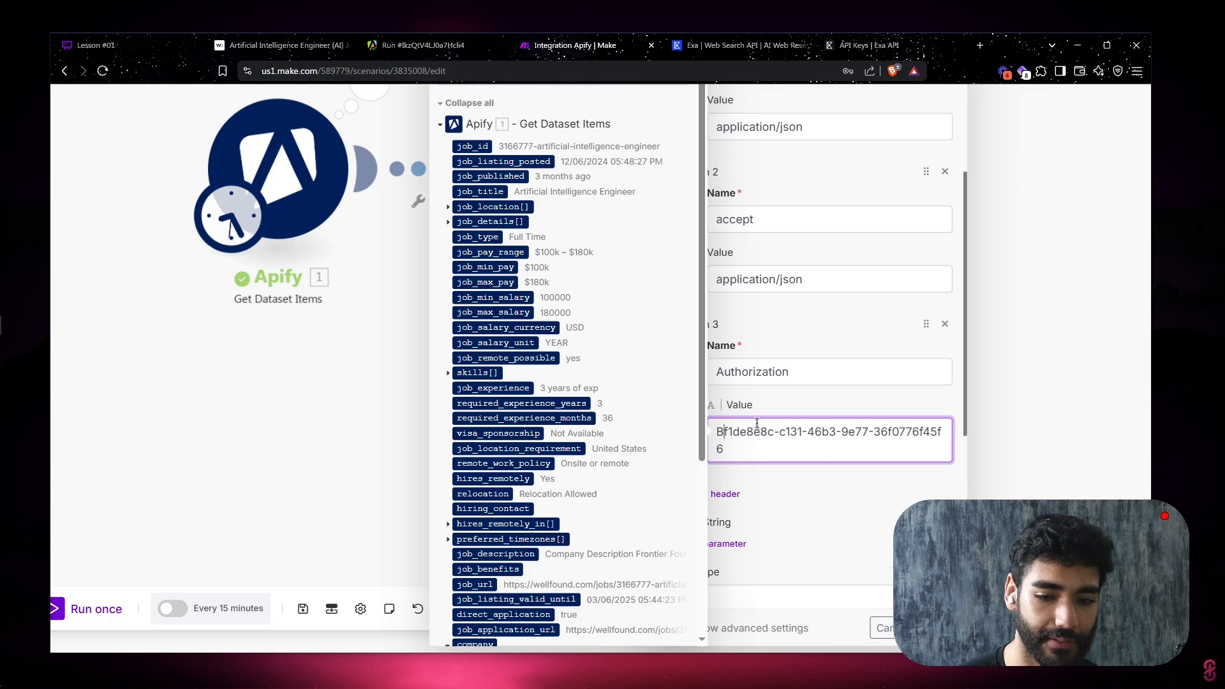
type("r")
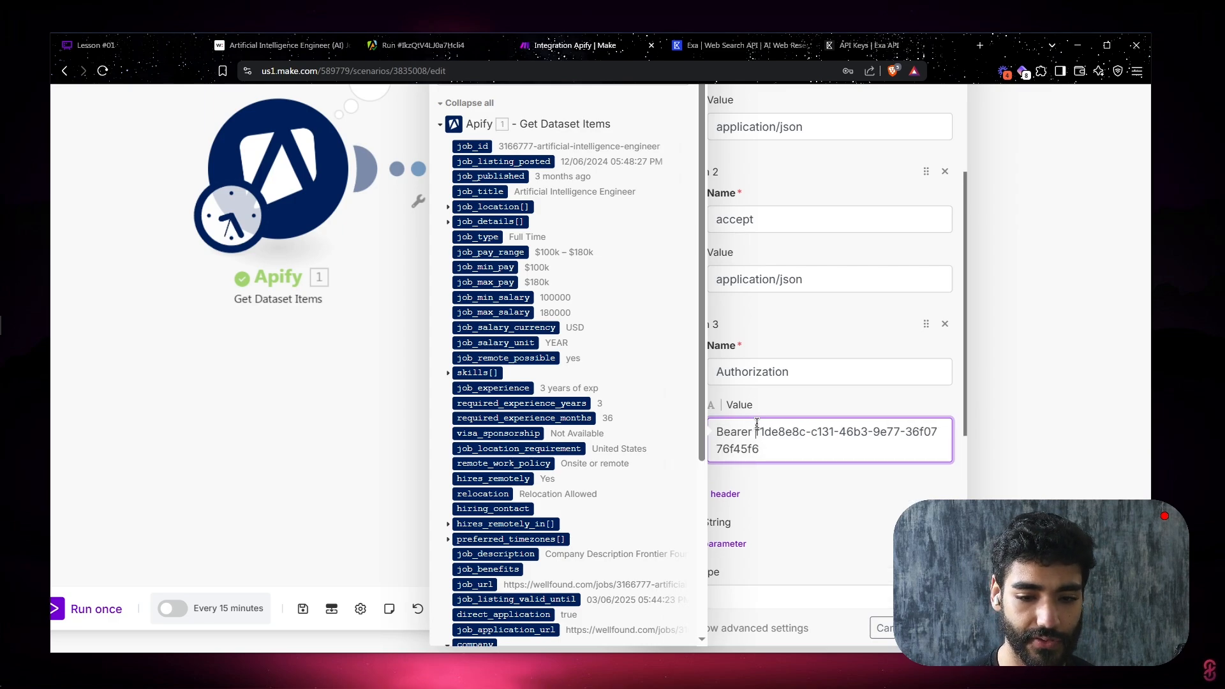
key("ctrl+minus")
left_click(921, 630)
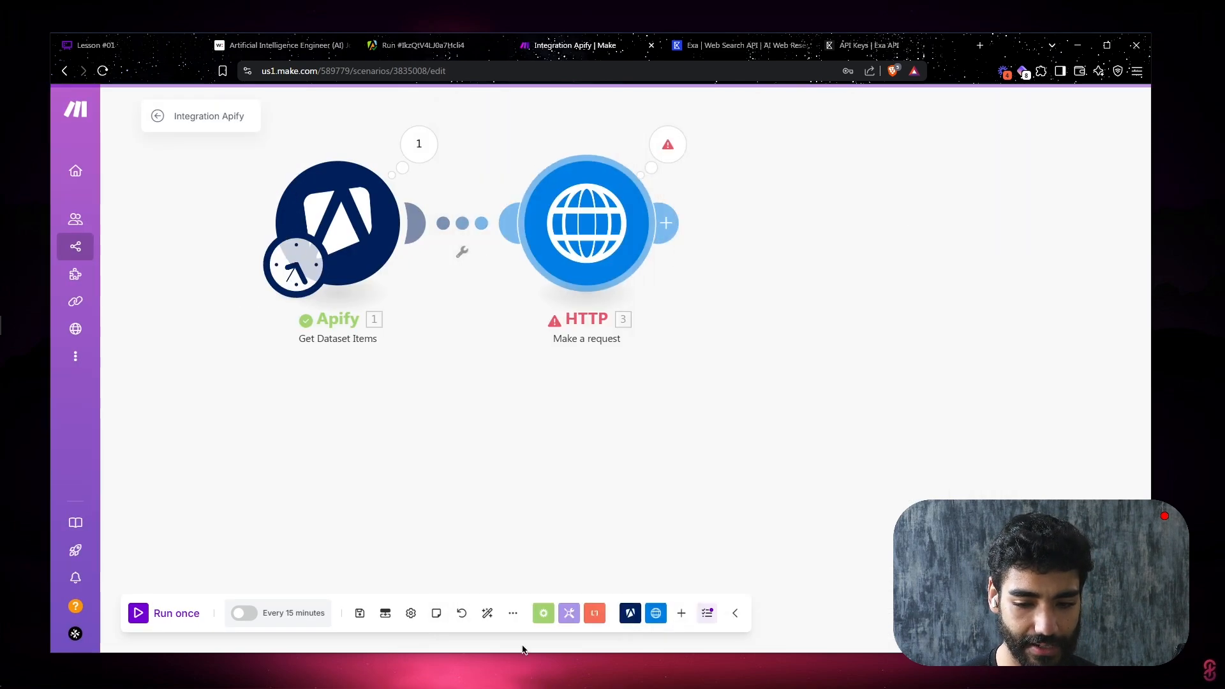
Step: Run the scenario again and open the HTTP module's returned data
left_click(197, 613)
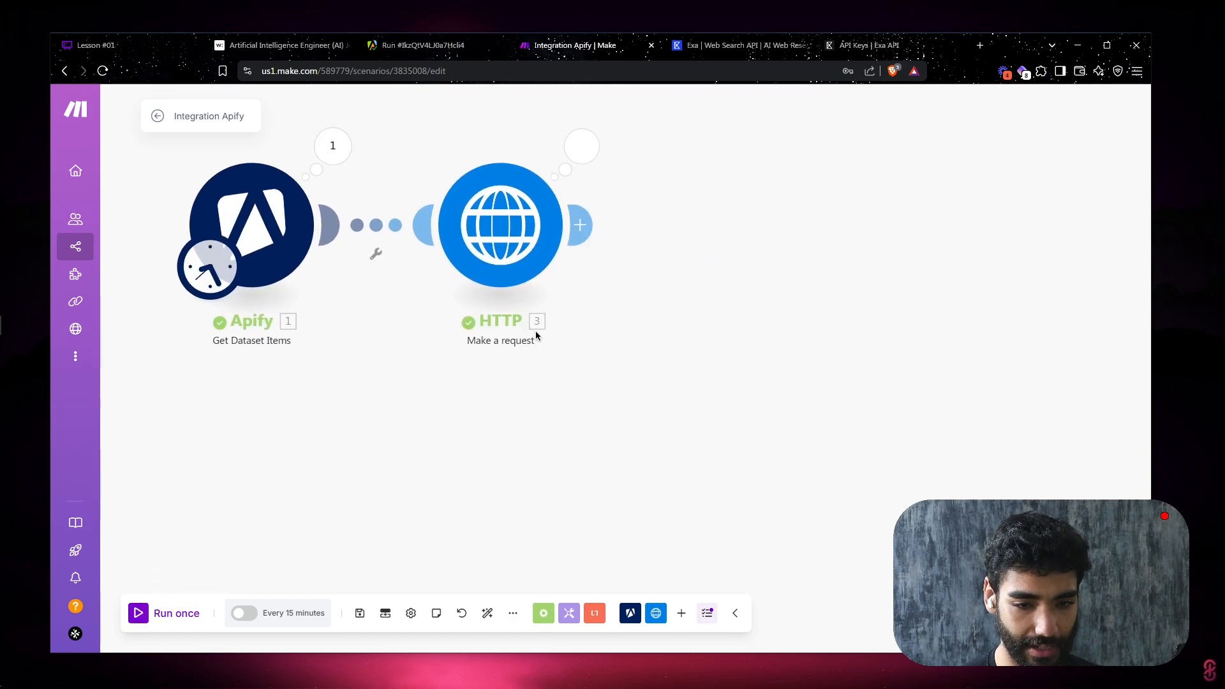
left_click(595, 161)
scroll(765, 462, "down", 1)
key("ctrl+0")
scroll(759, 459, "down", 2)
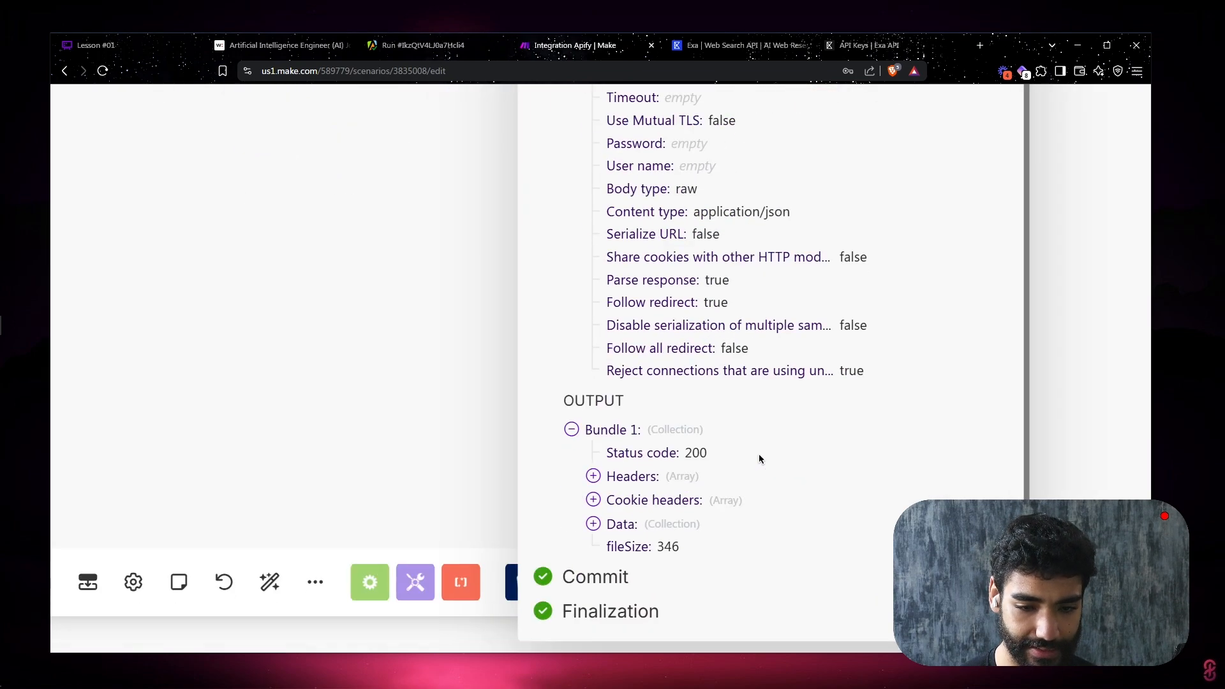
left_click(624, 524)
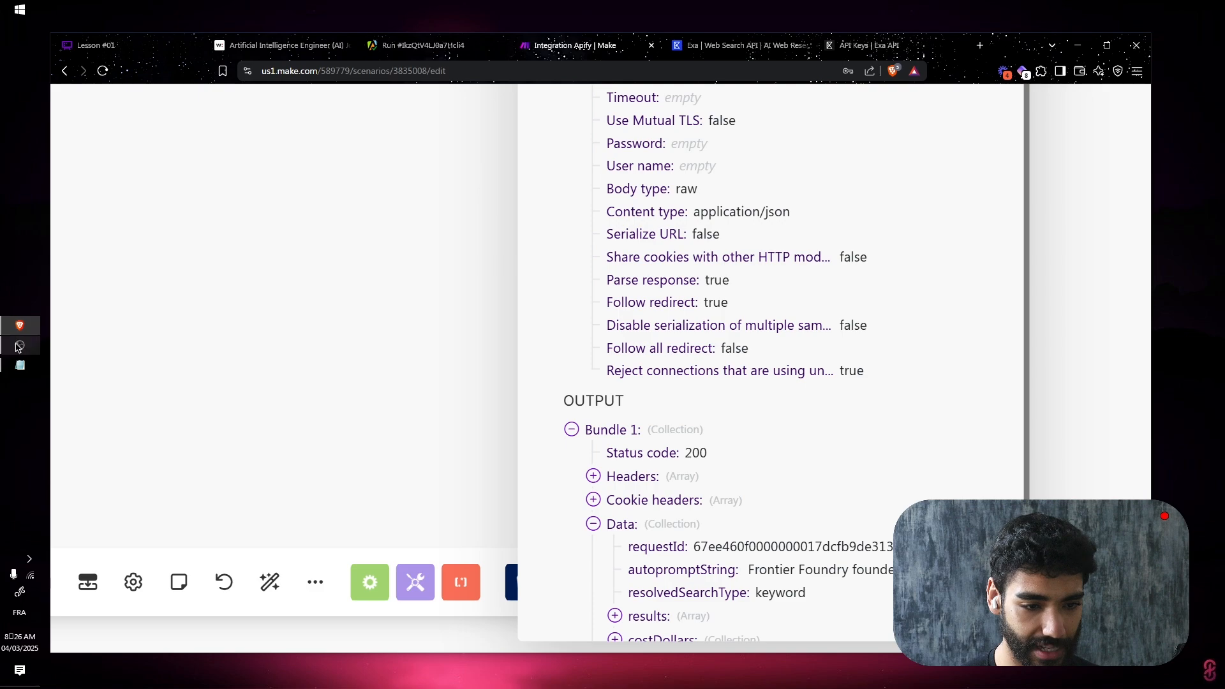
left_click(21, 346)
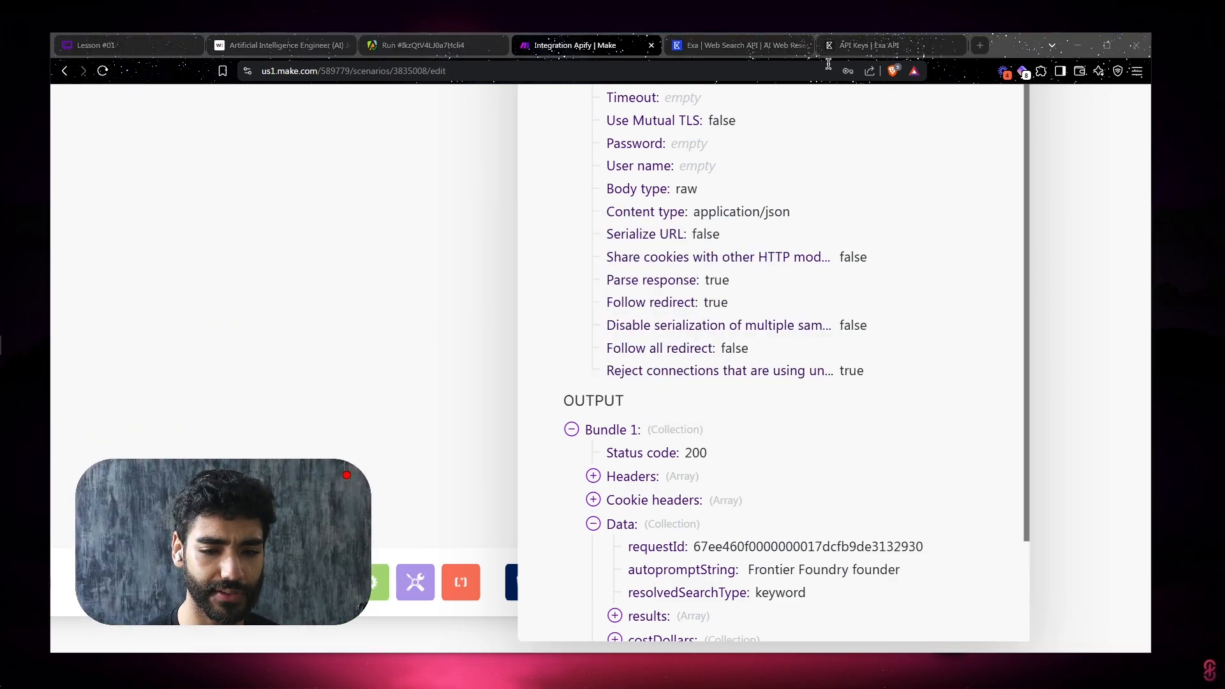
left_click(772, 406)
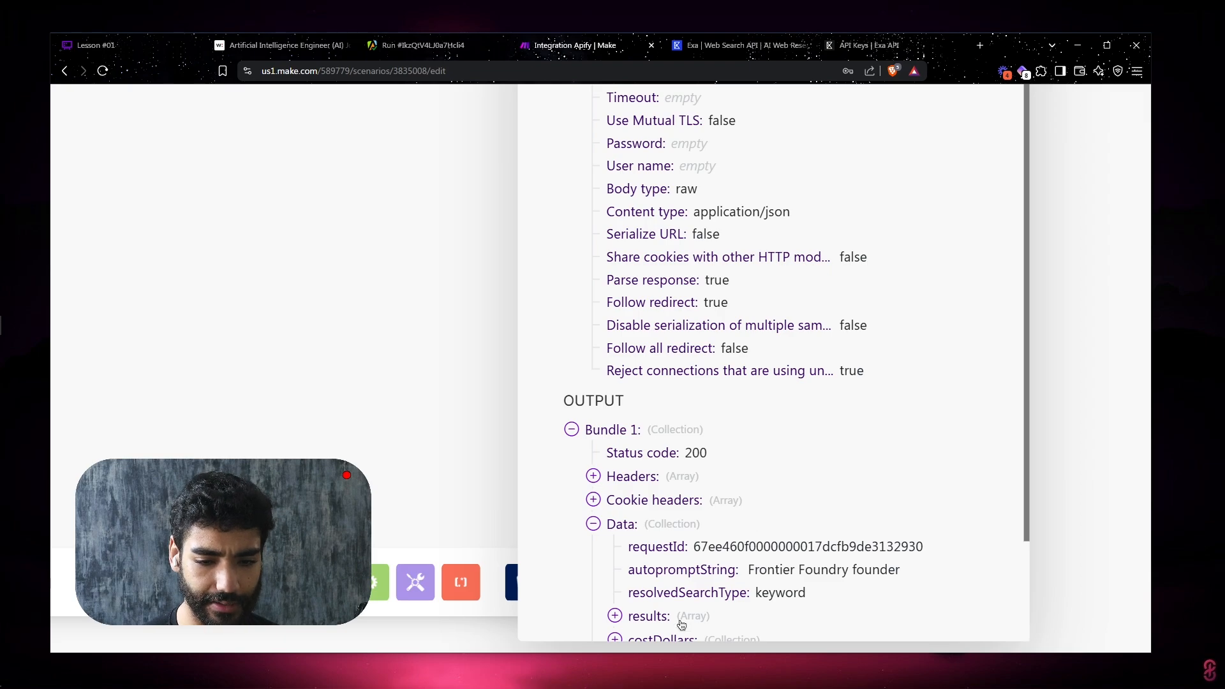
Step: Expand the results array and first result to view the found person's title
left_click(659, 617)
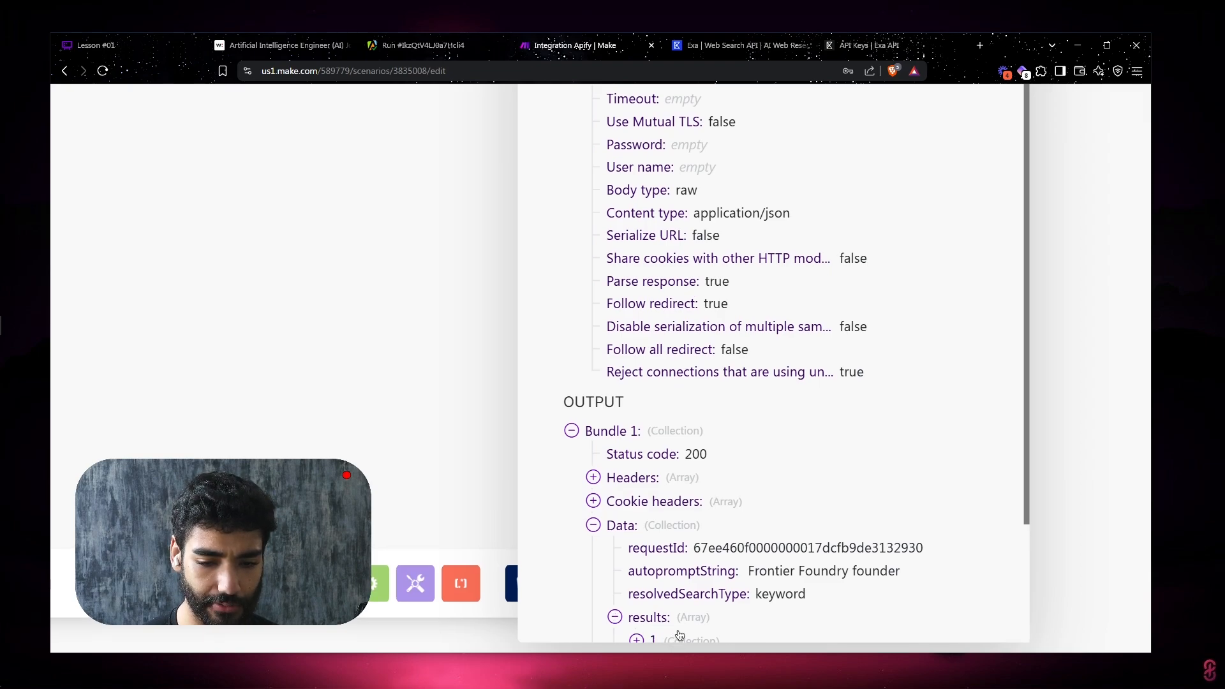
left_click(680, 634)
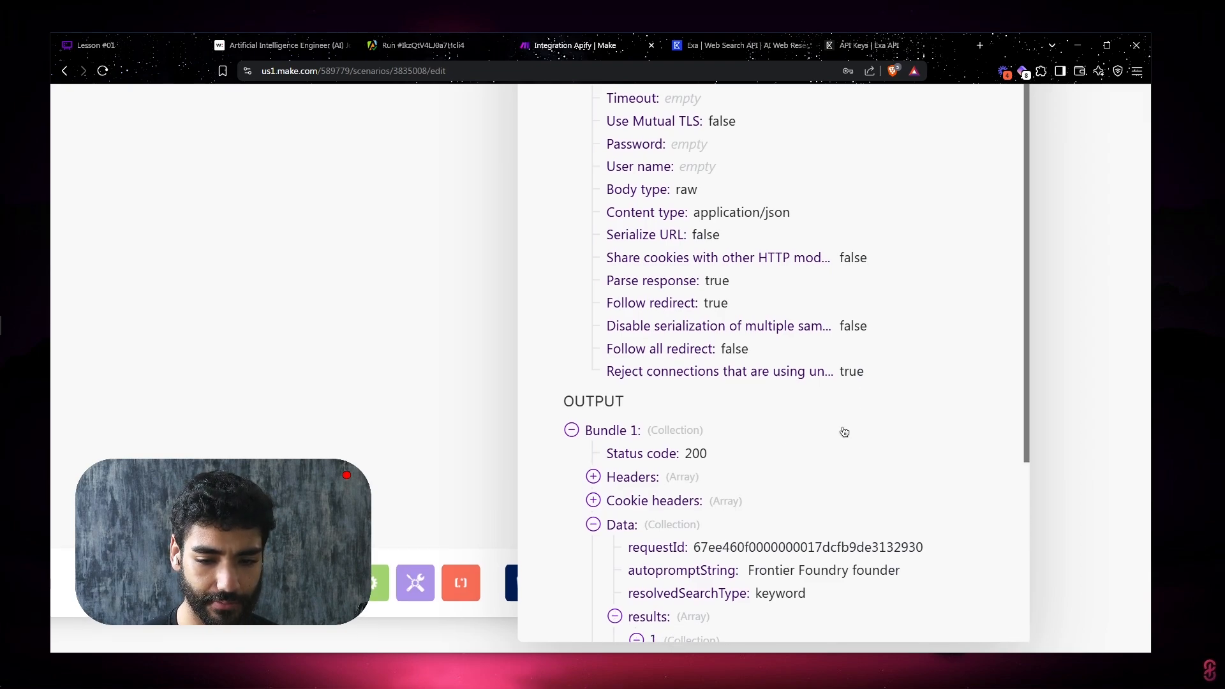
scroll(845, 432, "down", 6)
scroll(830, 509, "up", 5)
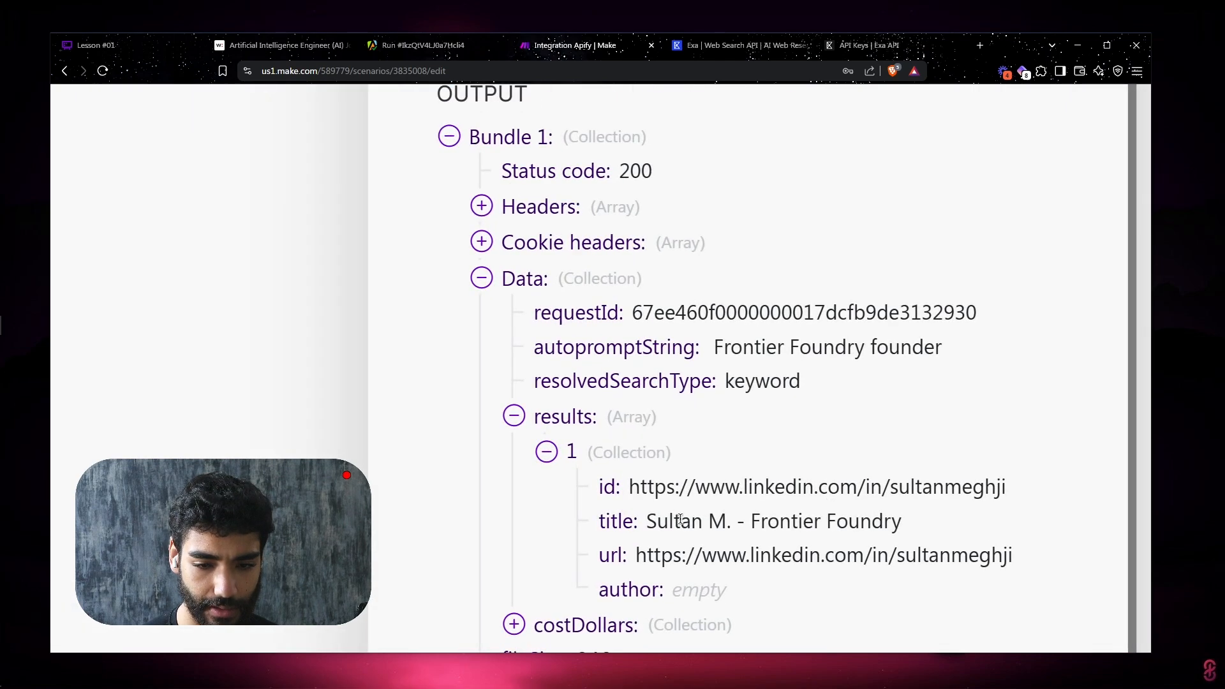
left_click_drag(635, 519, 799, 513)
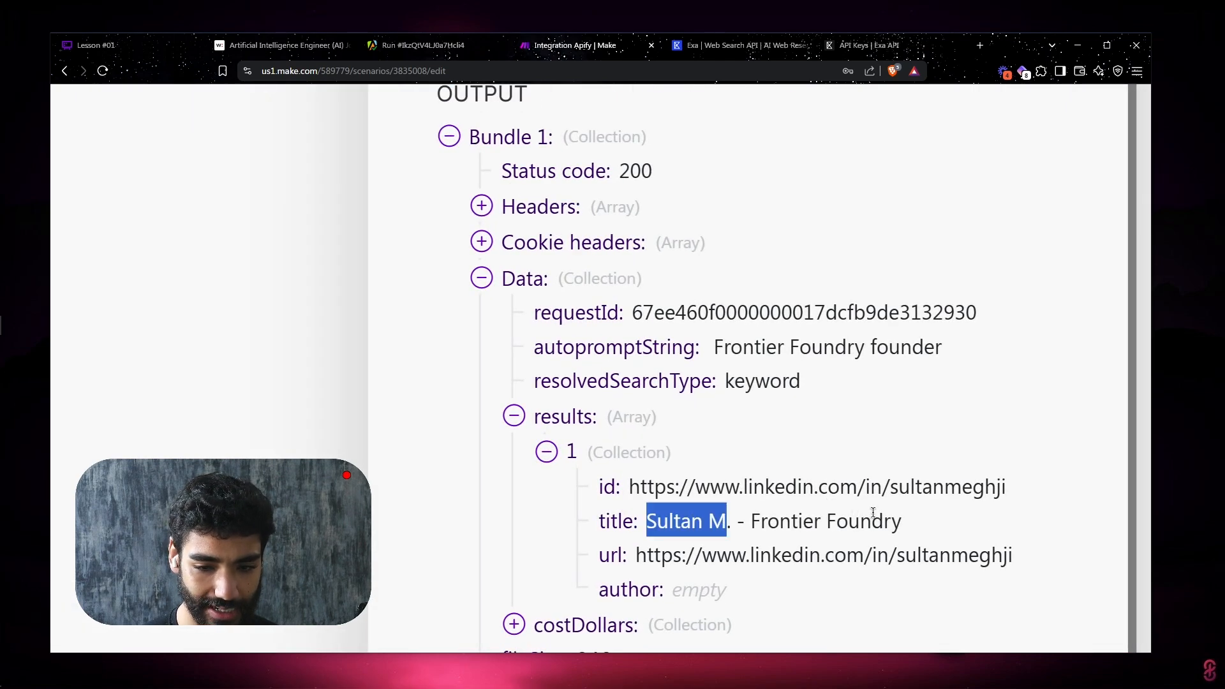
left_click(943, 555)
Step: Copy the returned LinkedIn profile url and load it in a new browser tab
left_click_drag(1056, 565, 643, 552)
key("ctrl+c")
key("ctrl+t")
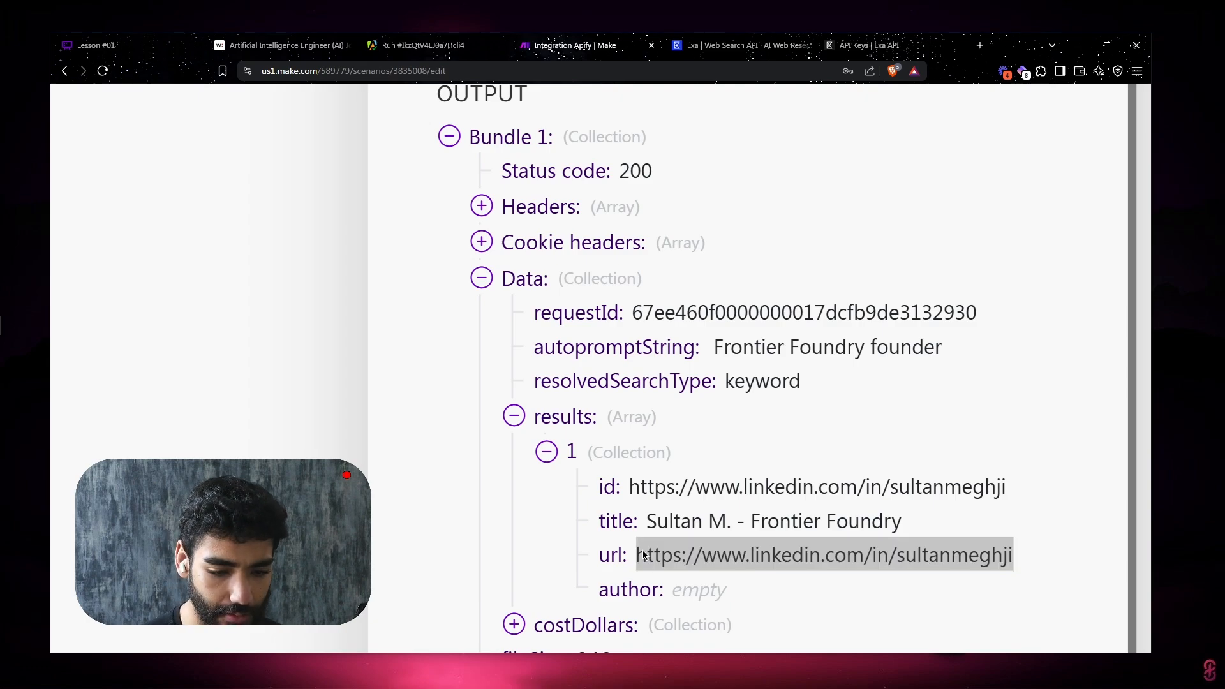
key("ctrl+v")
key("Return")
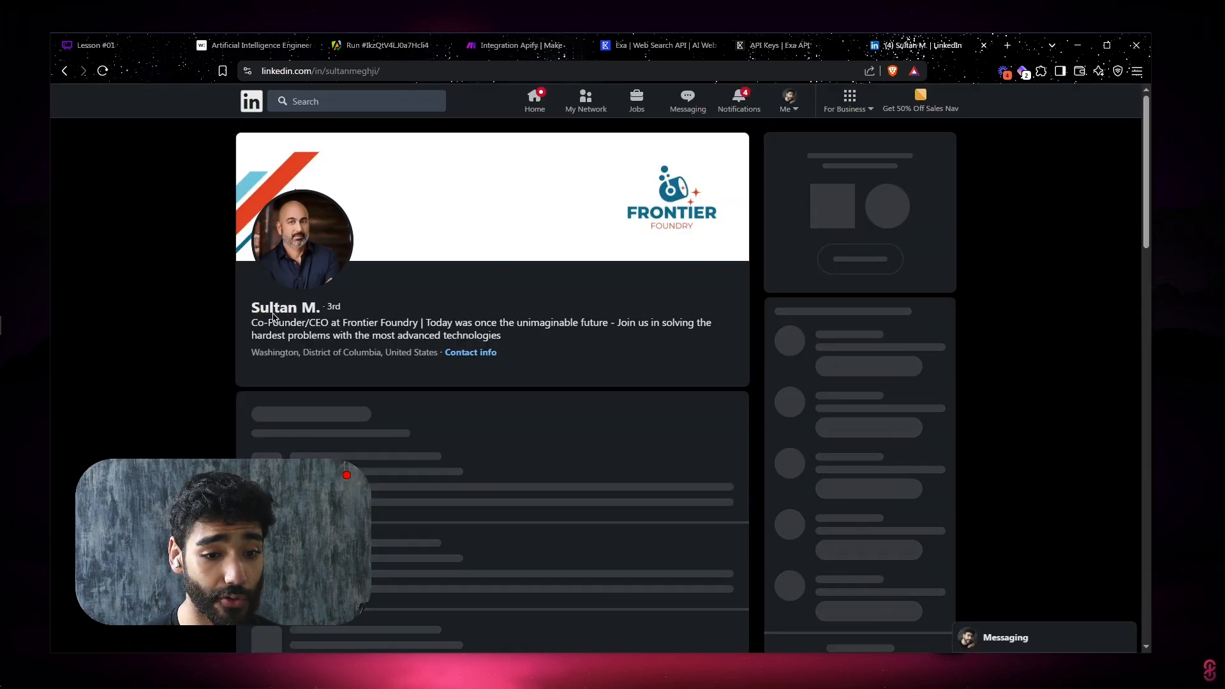
Step: Zoom and scroll through the Frontier Foundry co-founder's LinkedIn profile, then close the tab
key("ctrl+plus")
key("ctrl+plus")
key("ctrl+plus")
key("ctrl+plus")
key("ctrl+plus")
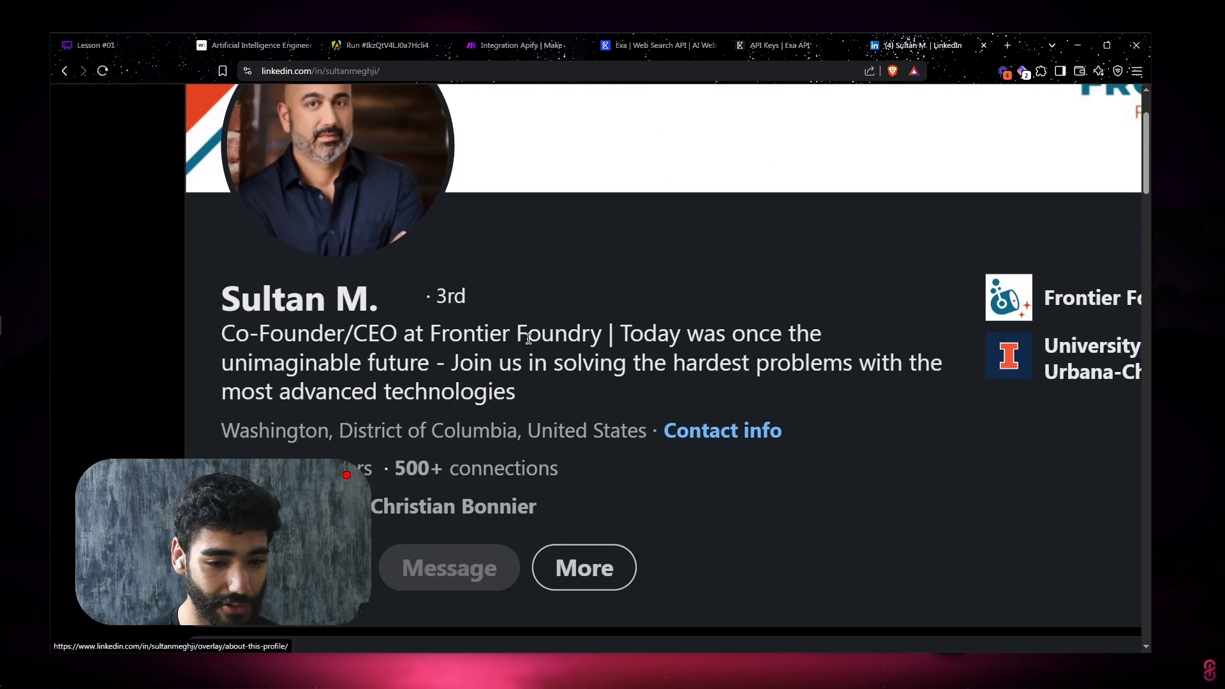
key("ctrl+0")
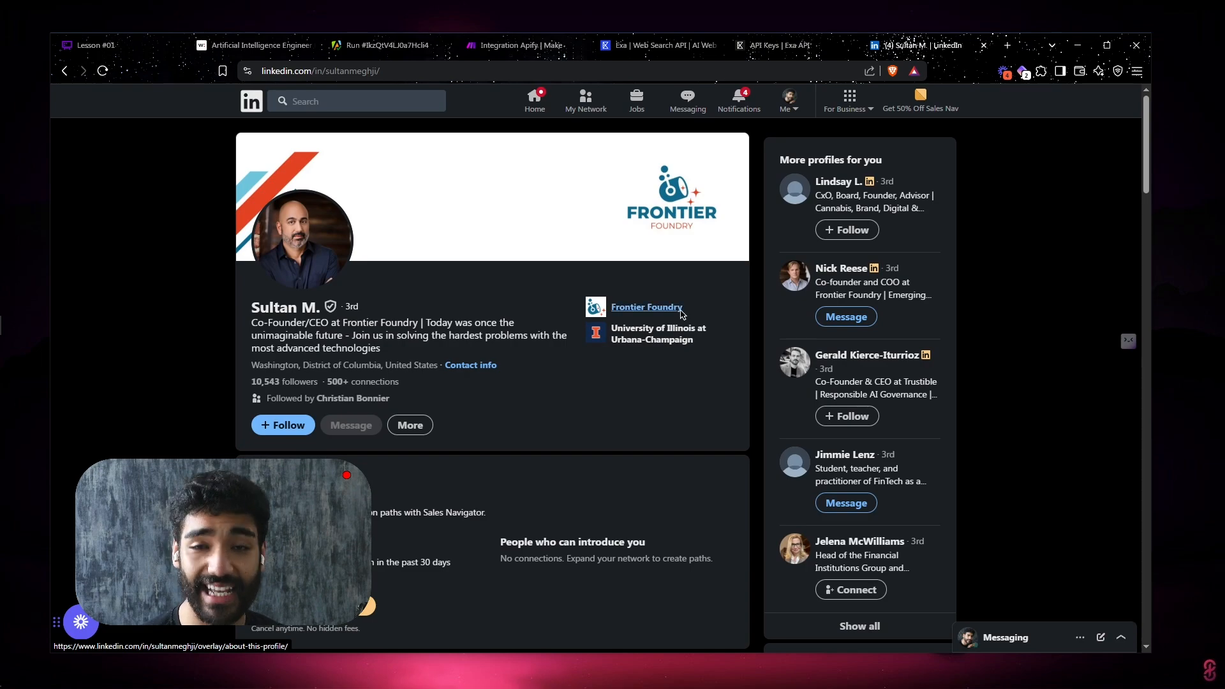
scroll(681, 313, "down", 5)
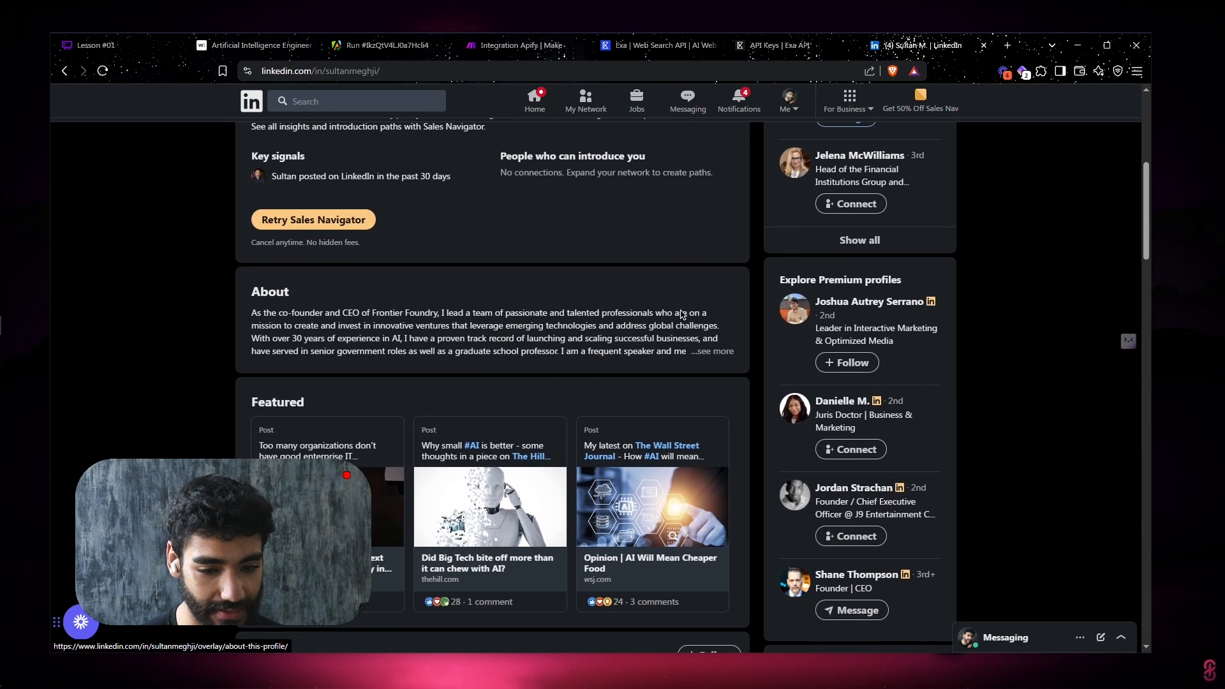
key("ctrl+plus")
key("ctrl+plus")
key("ctrl+plus")
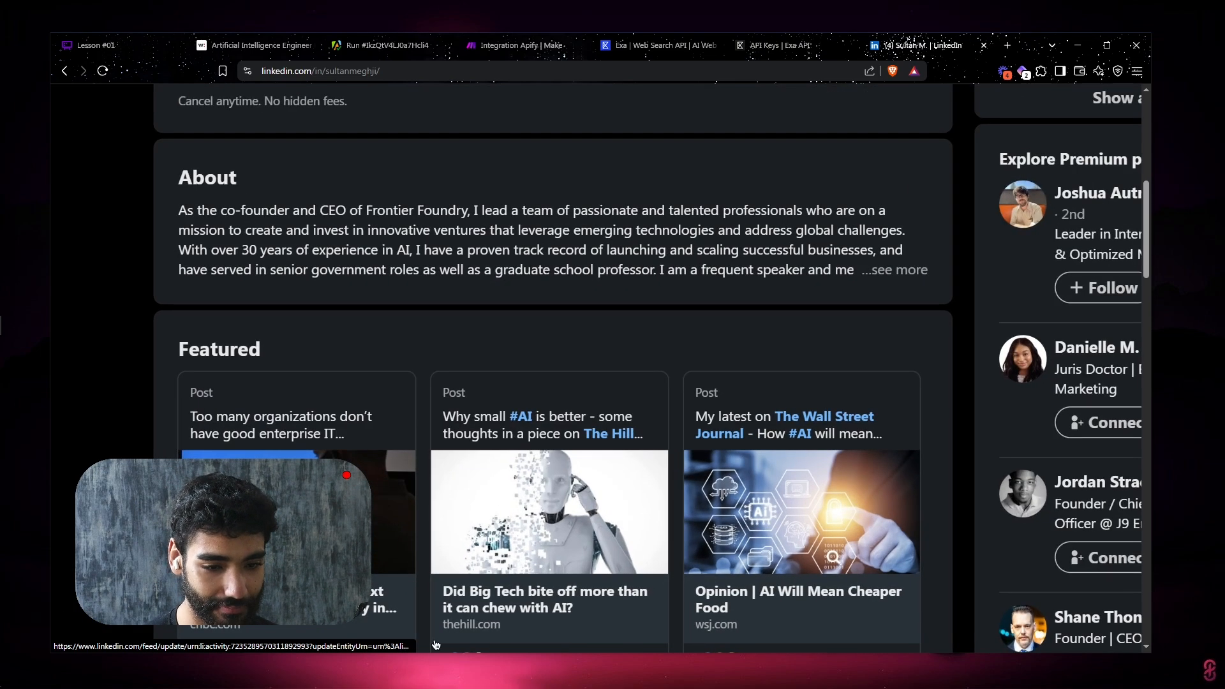
scroll(435, 644, "up", 8)
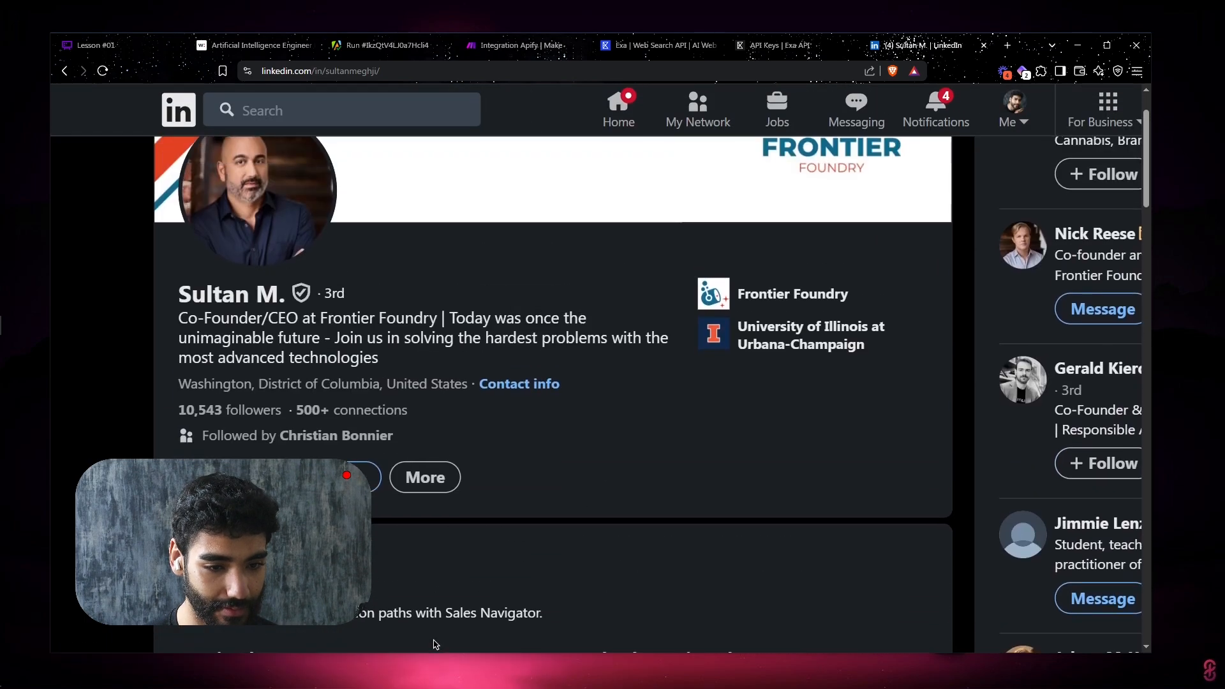
key("ctrl+0")
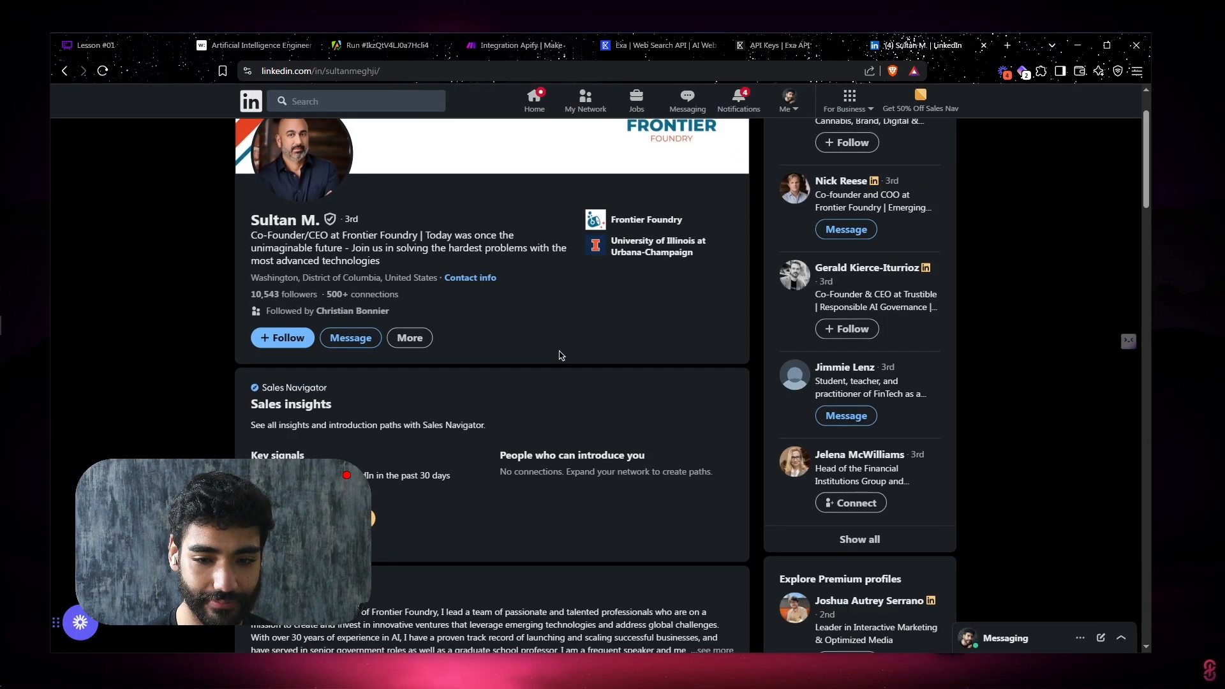
key("ctrl+w")
key("ctrl+0")
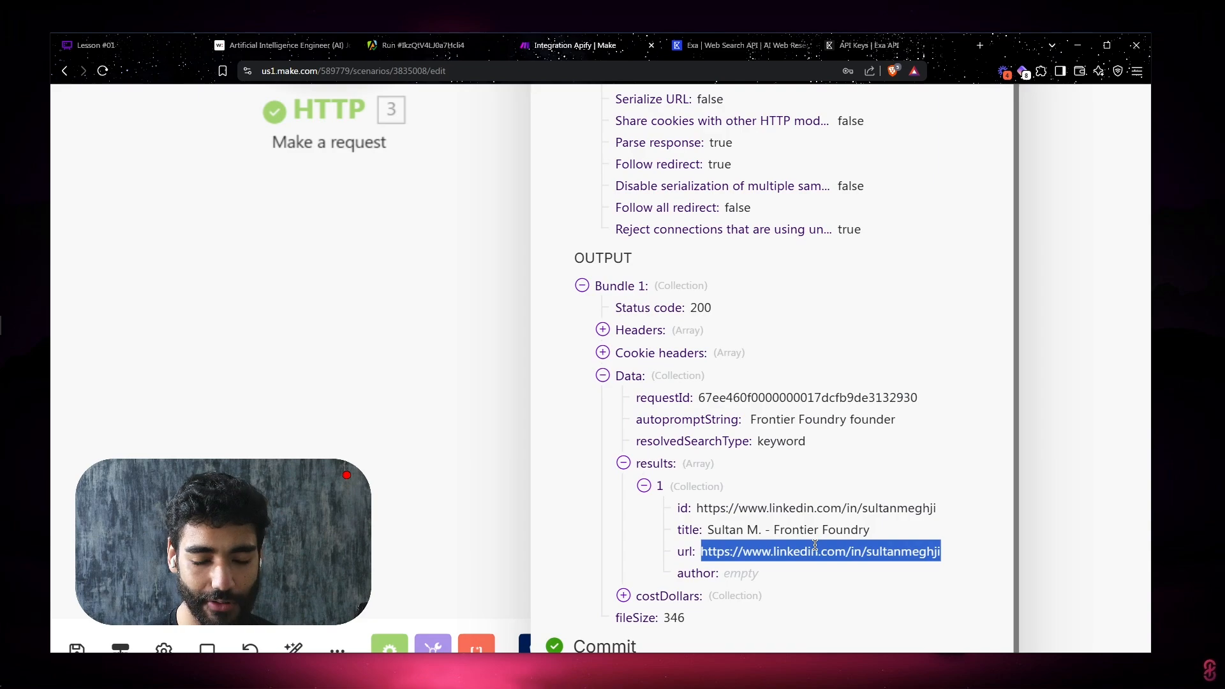
Step: Zoom out the Make page and highlight the person's name and last-name initial in the result title
key("ctrl+minus")
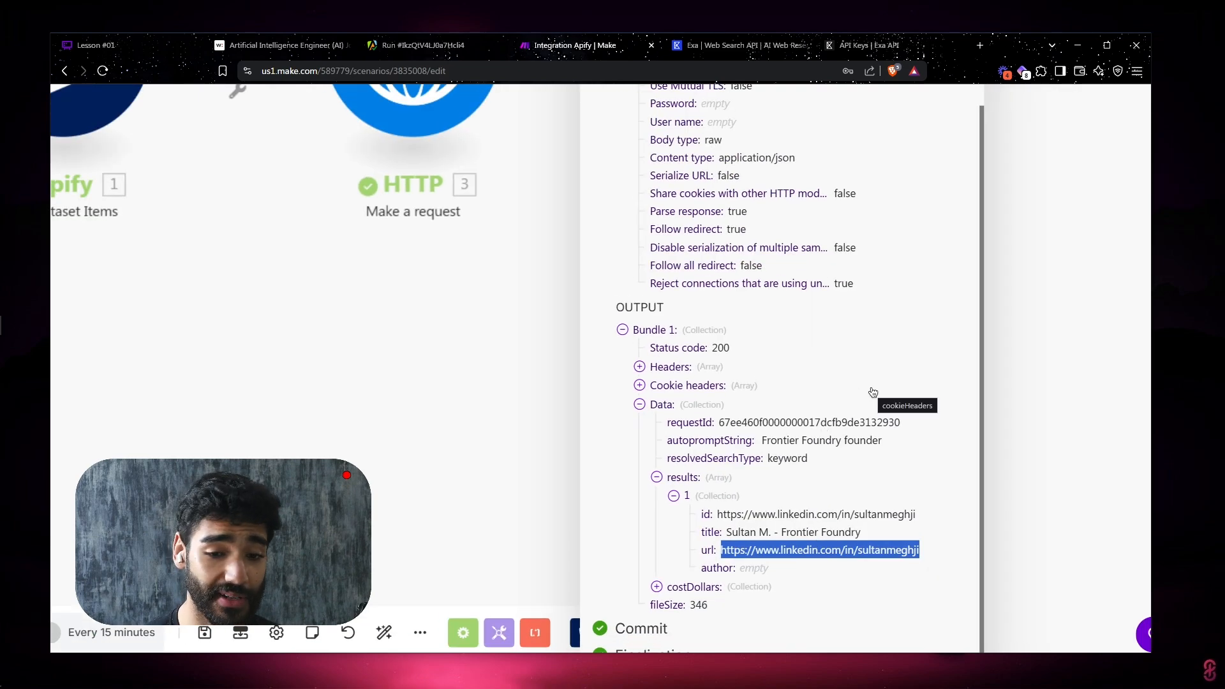
key("ctrl+minus")
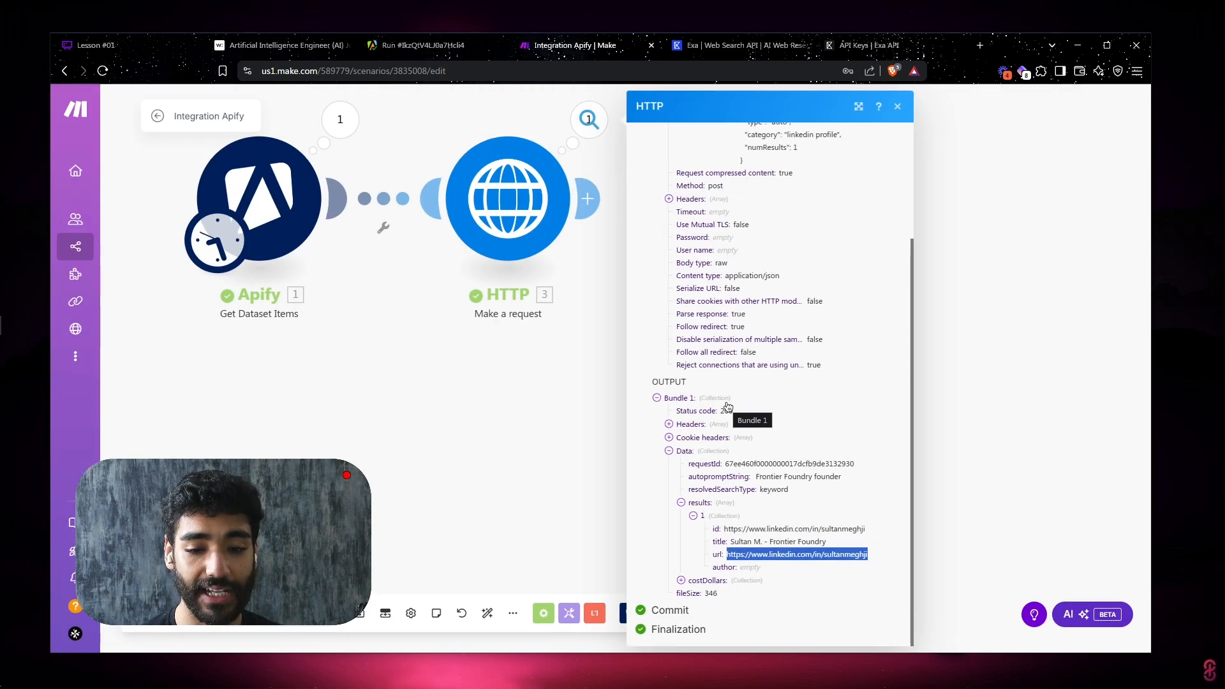
scroll(844, 585, "up", 5)
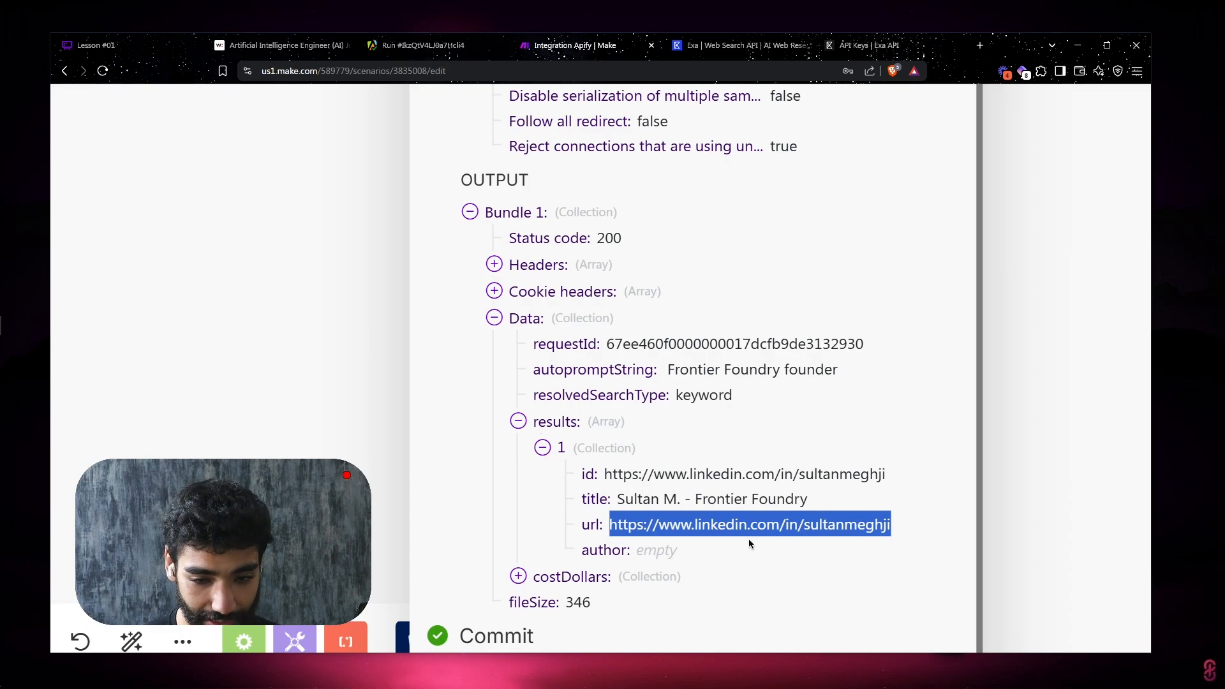
scroll(829, 515, "up", 2)
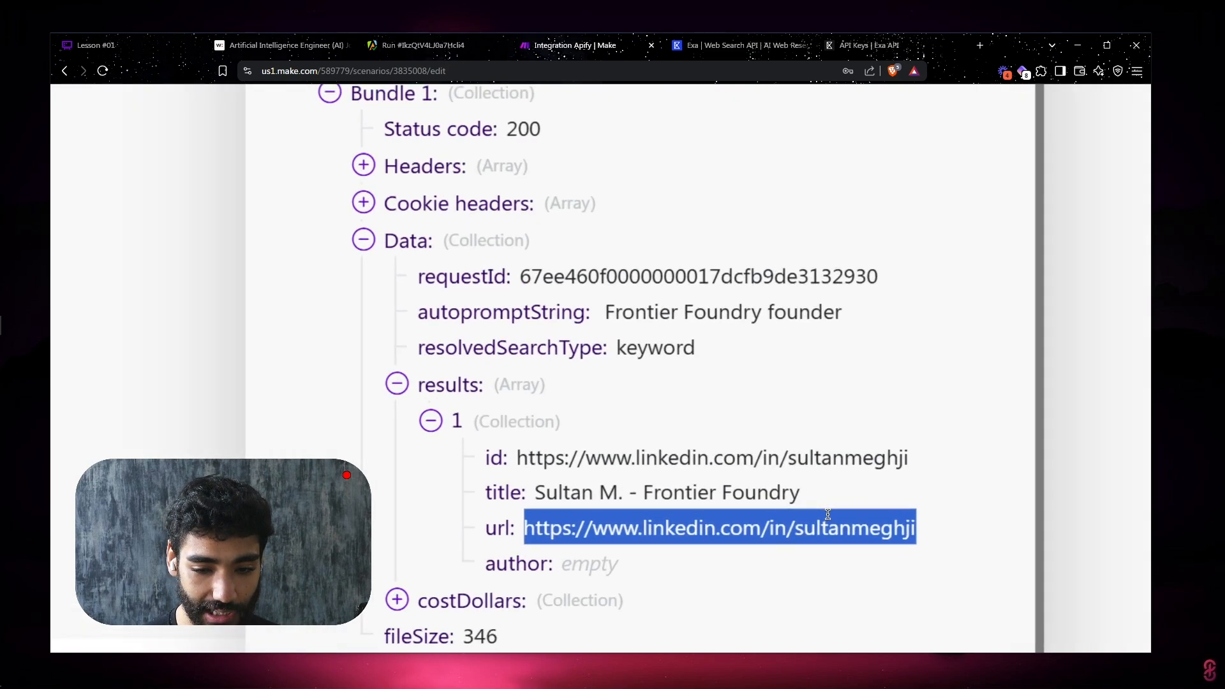
mouse_move(537, 491)
left_mouse_down()
mouse_move(629, 488)
mouse_move(534, 491)
left_mouse_up()
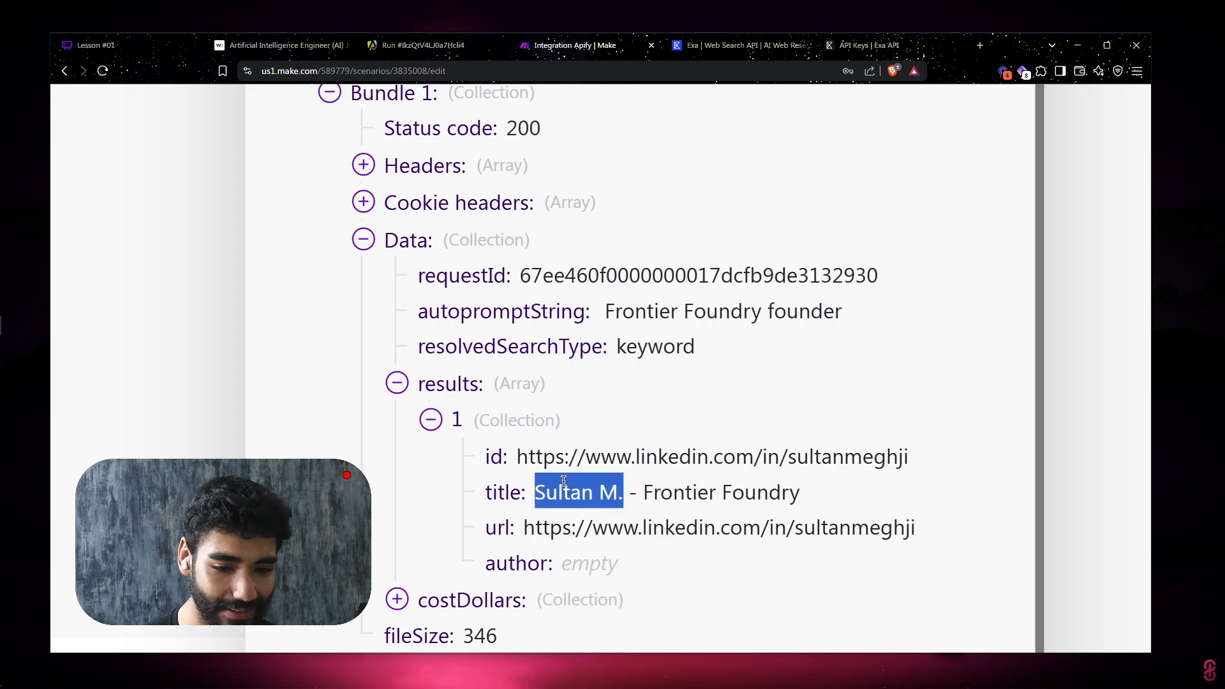
left_click(601, 483)
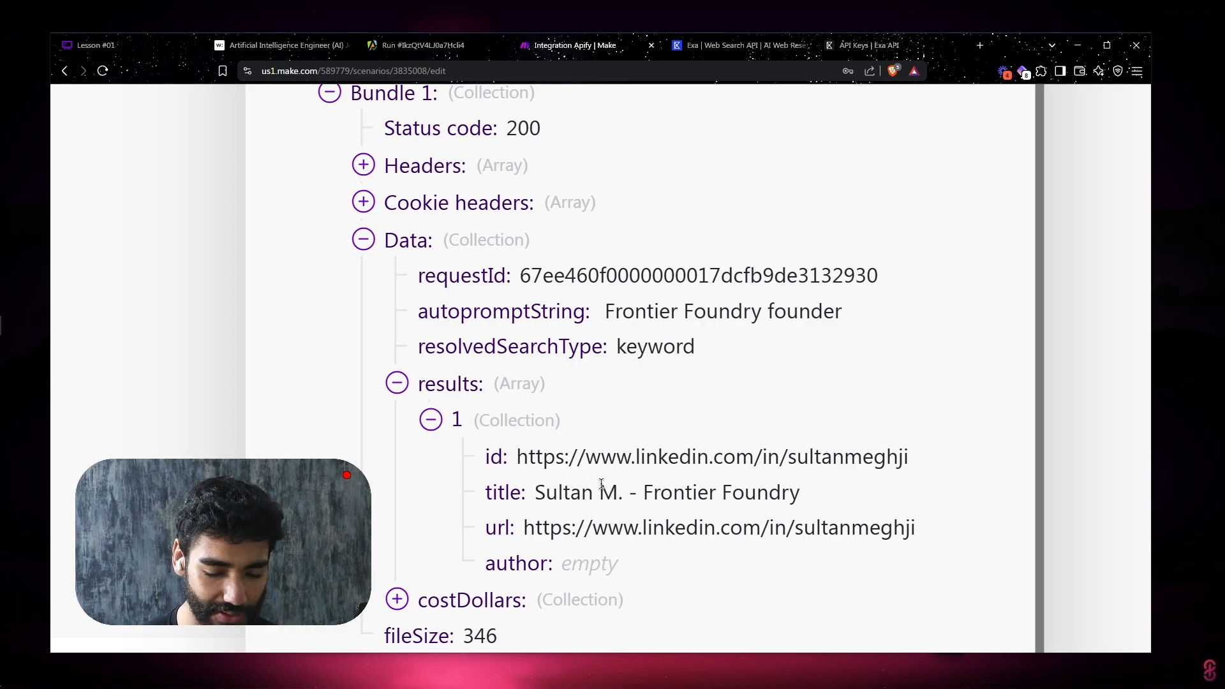
double_click(603, 483)
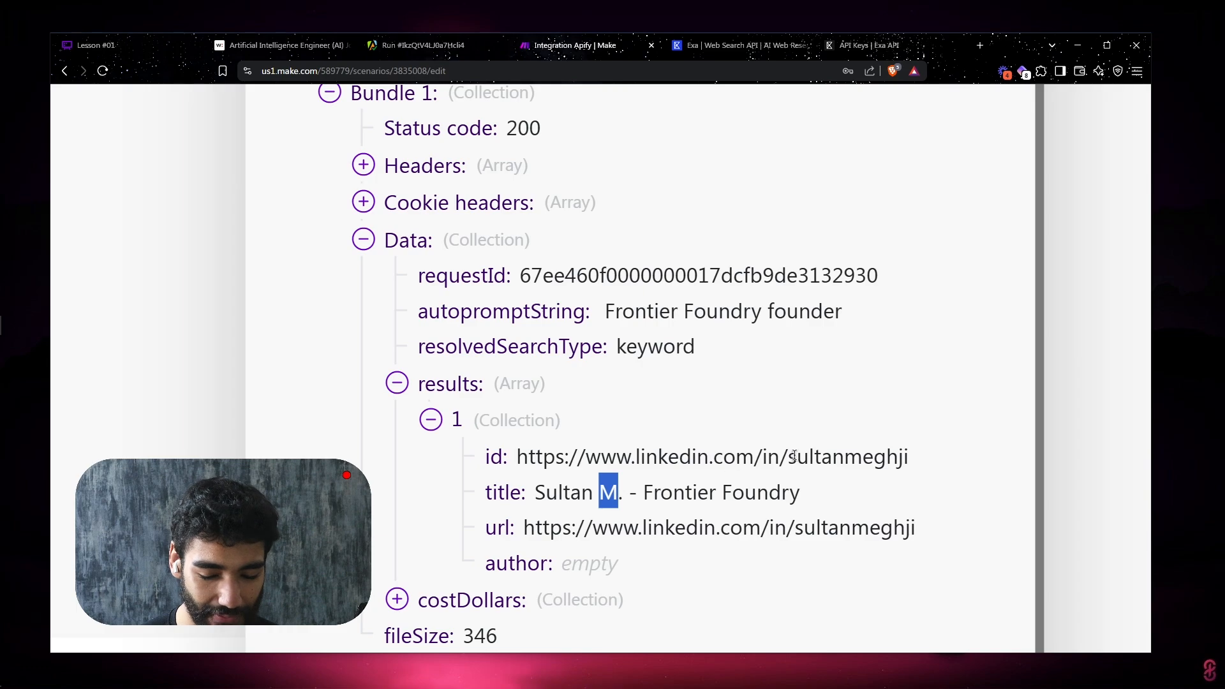
key("ctrl+plus")
key("ctrl+plus")
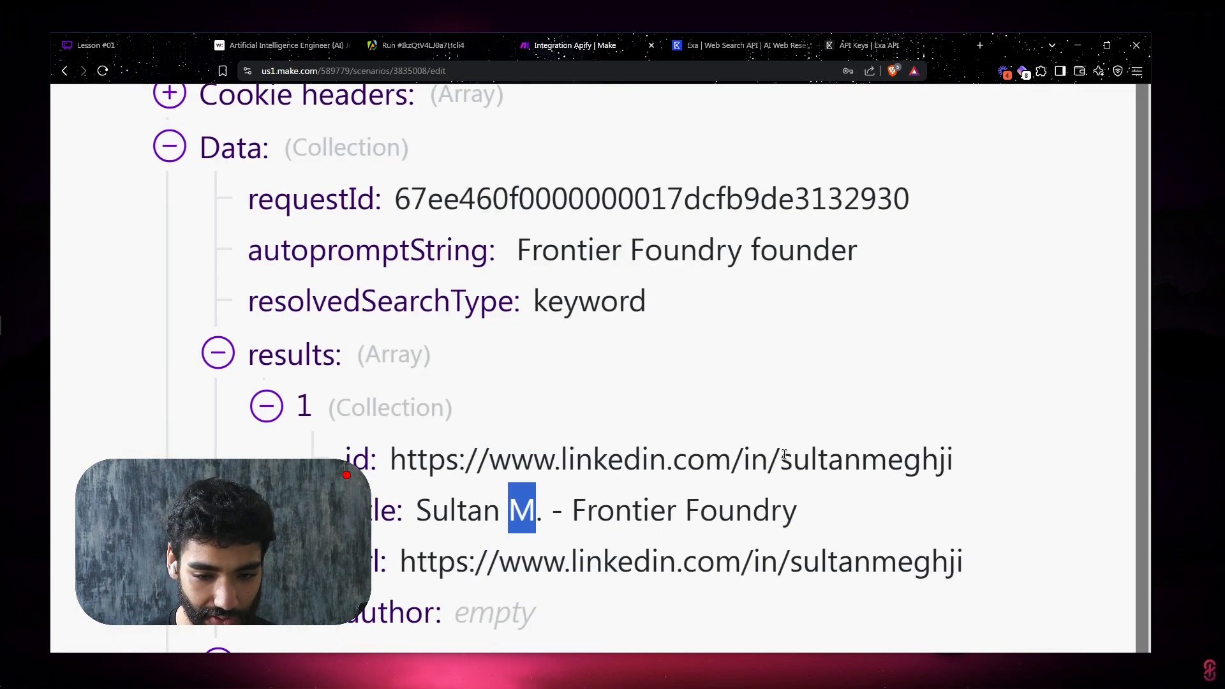
Step: Highlight the result's id URL and full title, then close the HTTP output and recentre the canvas
left_click_drag(785, 454, 828, 456)
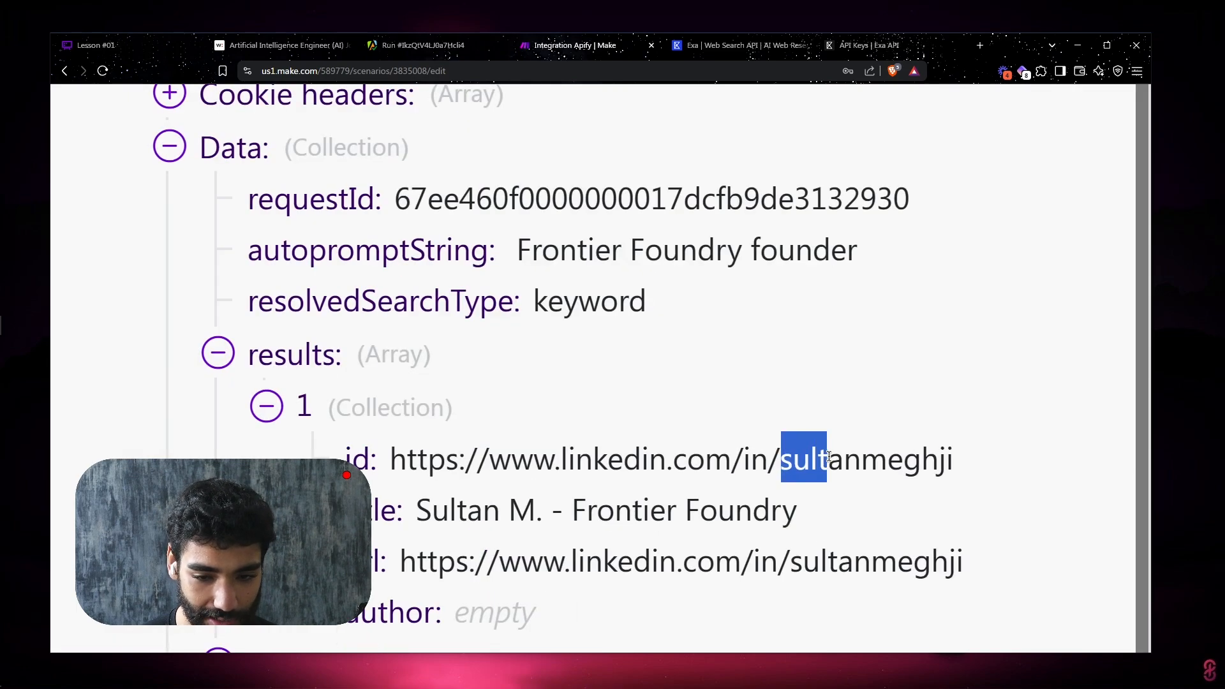
double_click(915, 456)
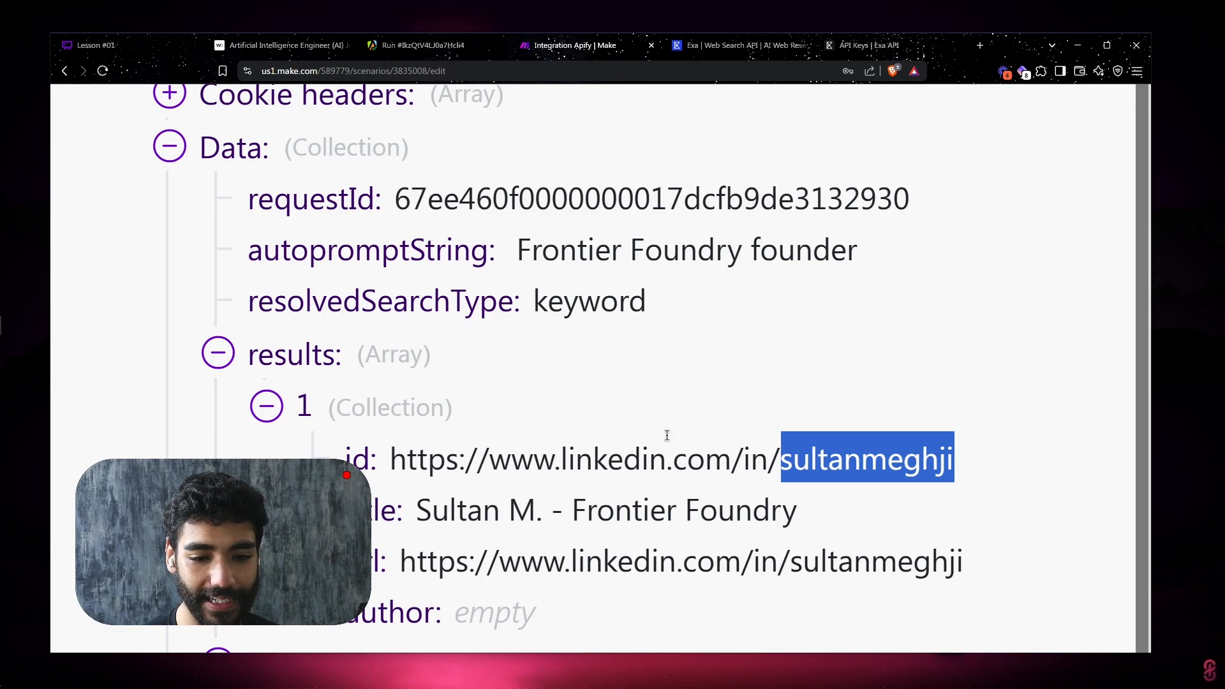
left_click_drag(390, 457, 903, 457)
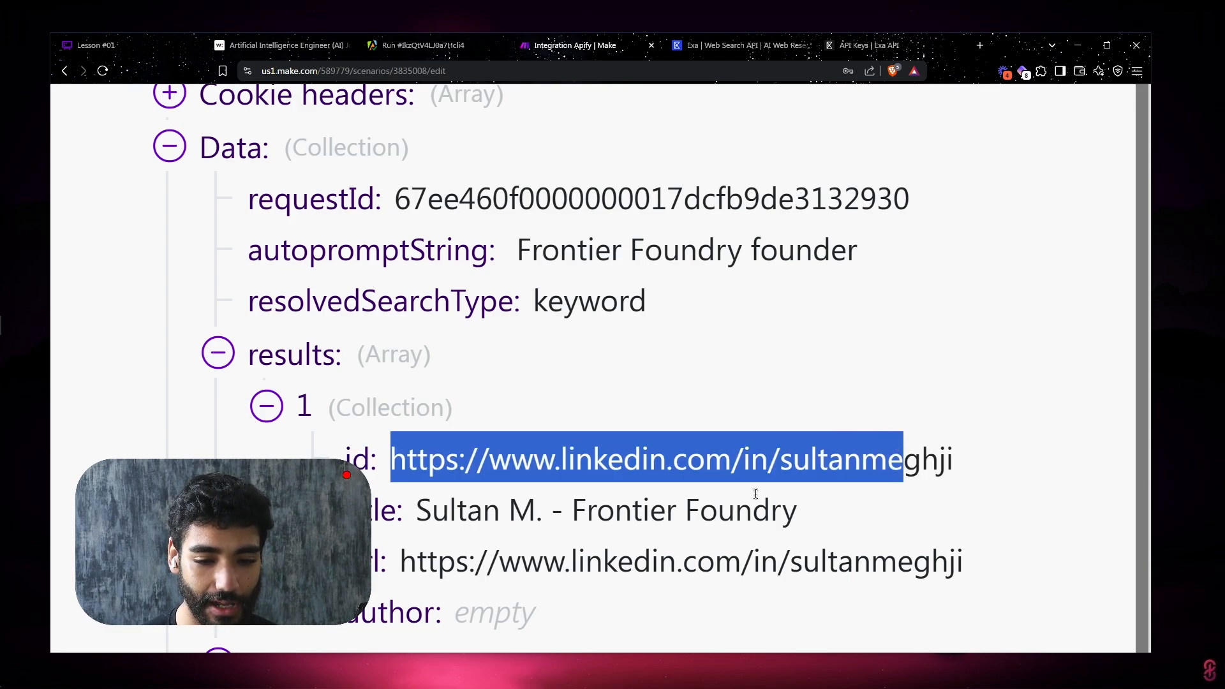
left_click_drag(421, 513, 781, 510)
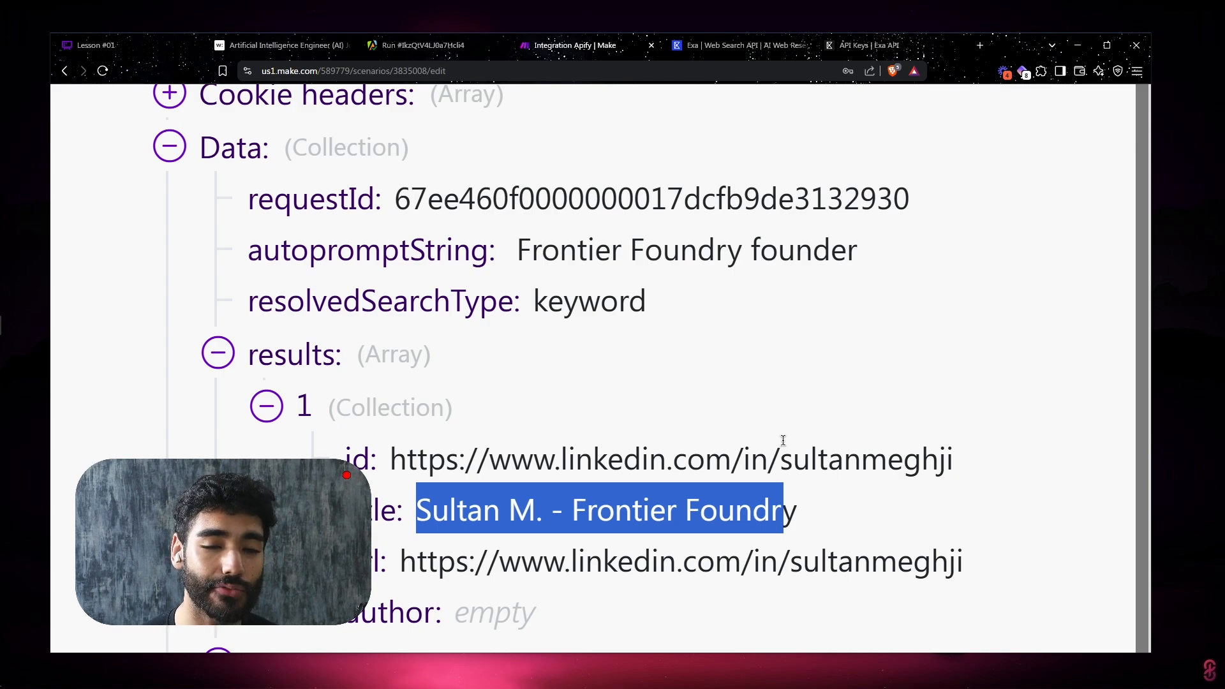
scroll(870, 387, "down", 10)
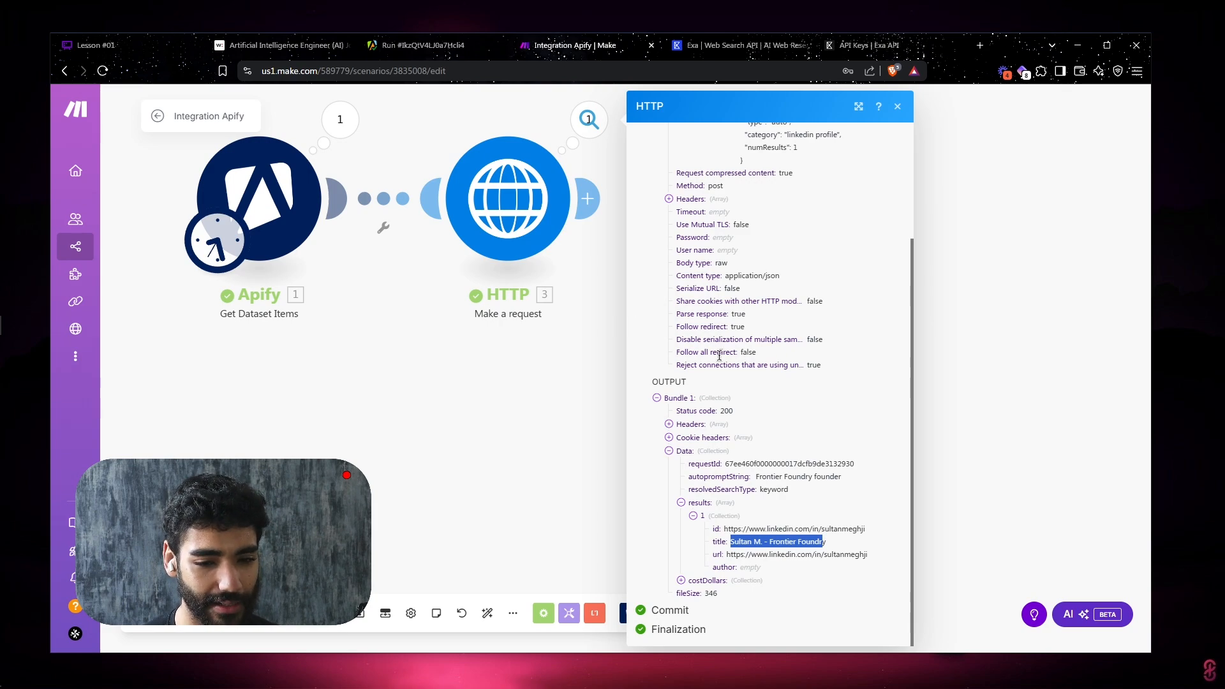
left_click(572, 343)
left_click_drag(645, 287, 666, 357)
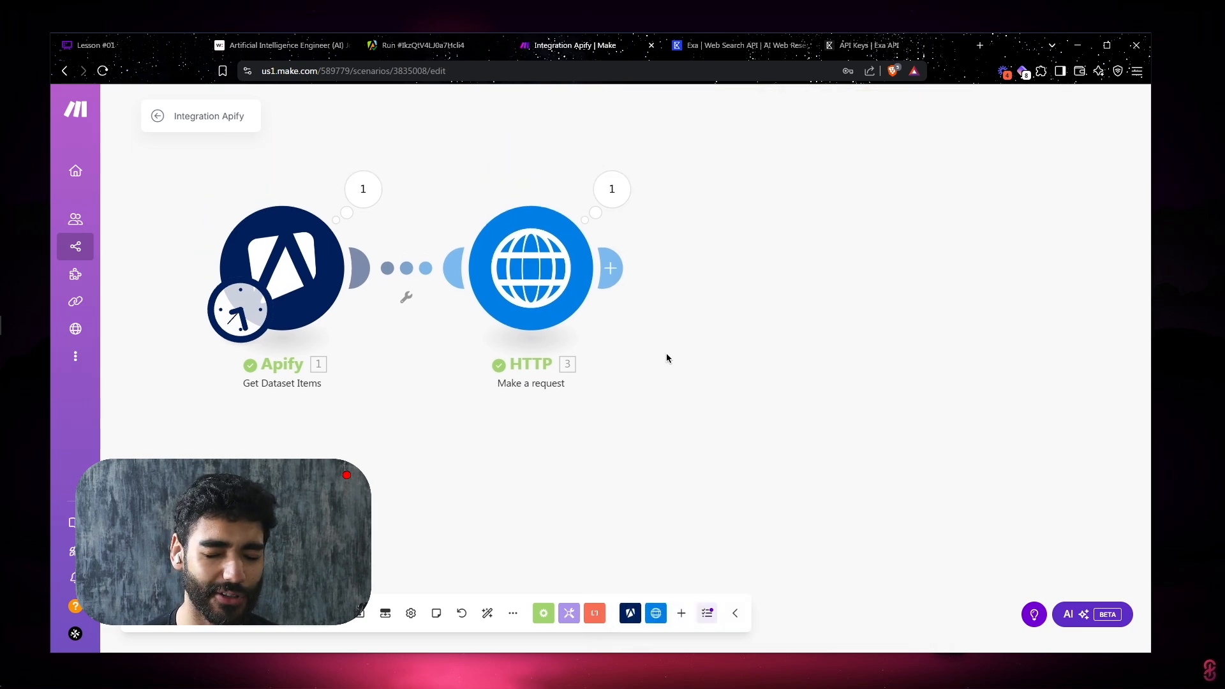
Step: Add a Claude Create a Prompt module after HTTP using myoProcess Internal, Claude 3.7 Sonnet, 850 max tokens
left_click(611, 269)
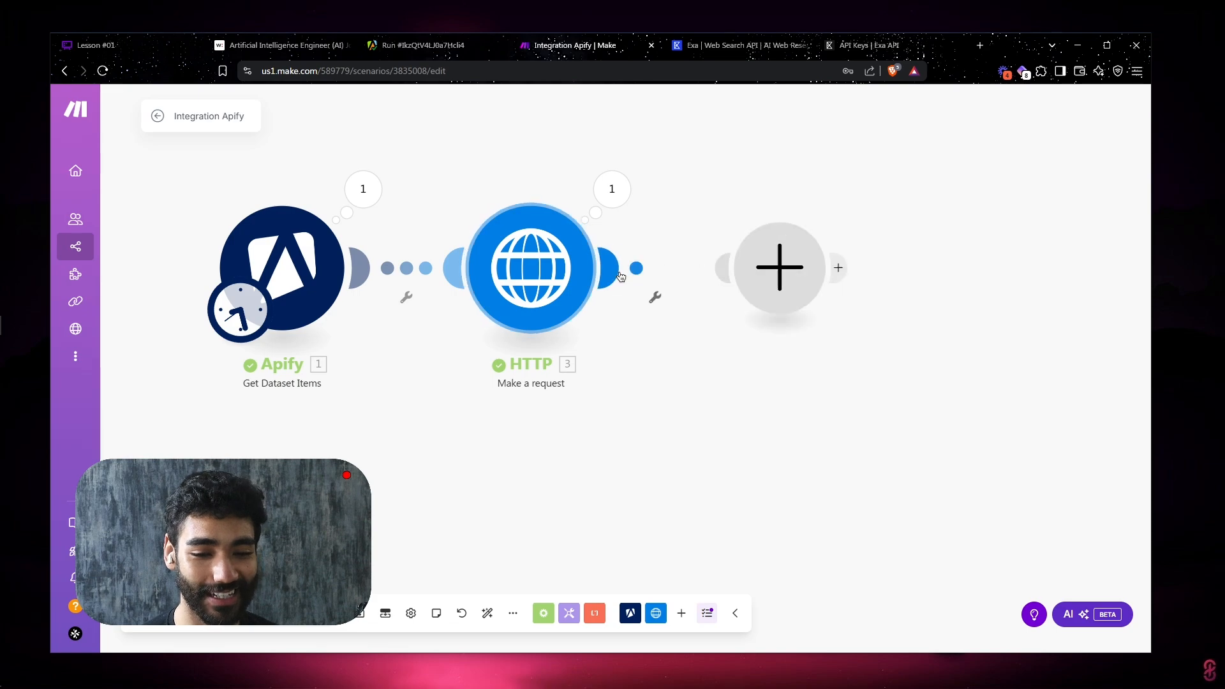
left_click(892, 308)
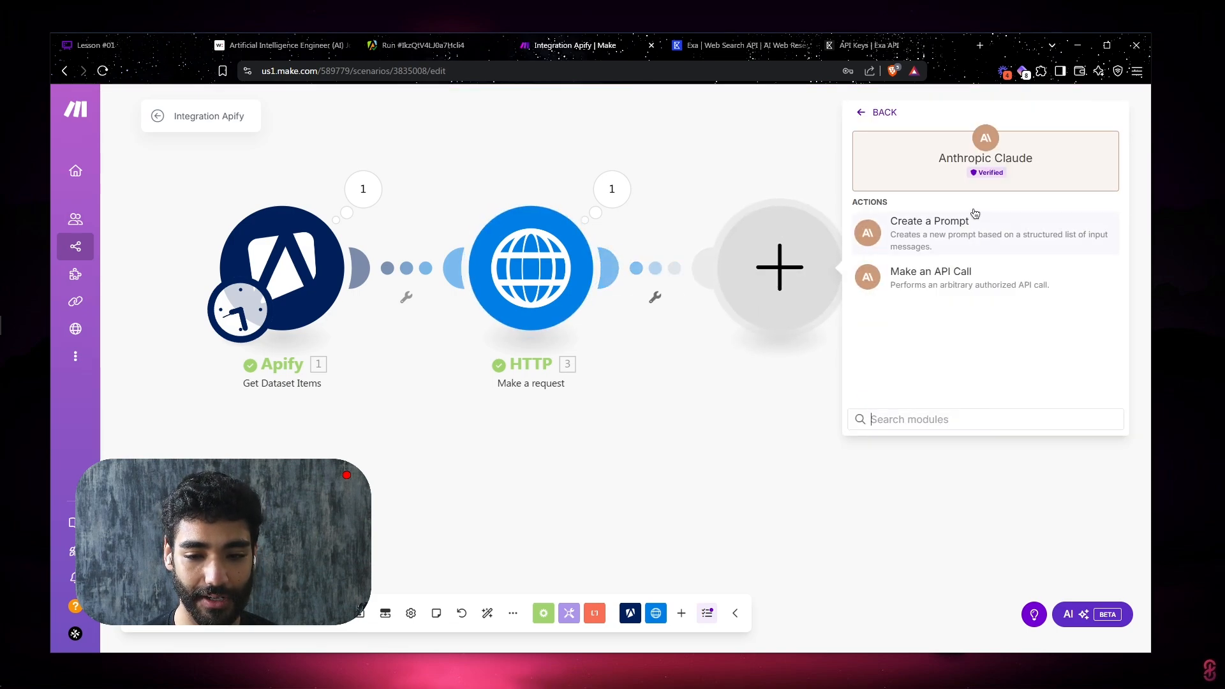
left_click(970, 217)
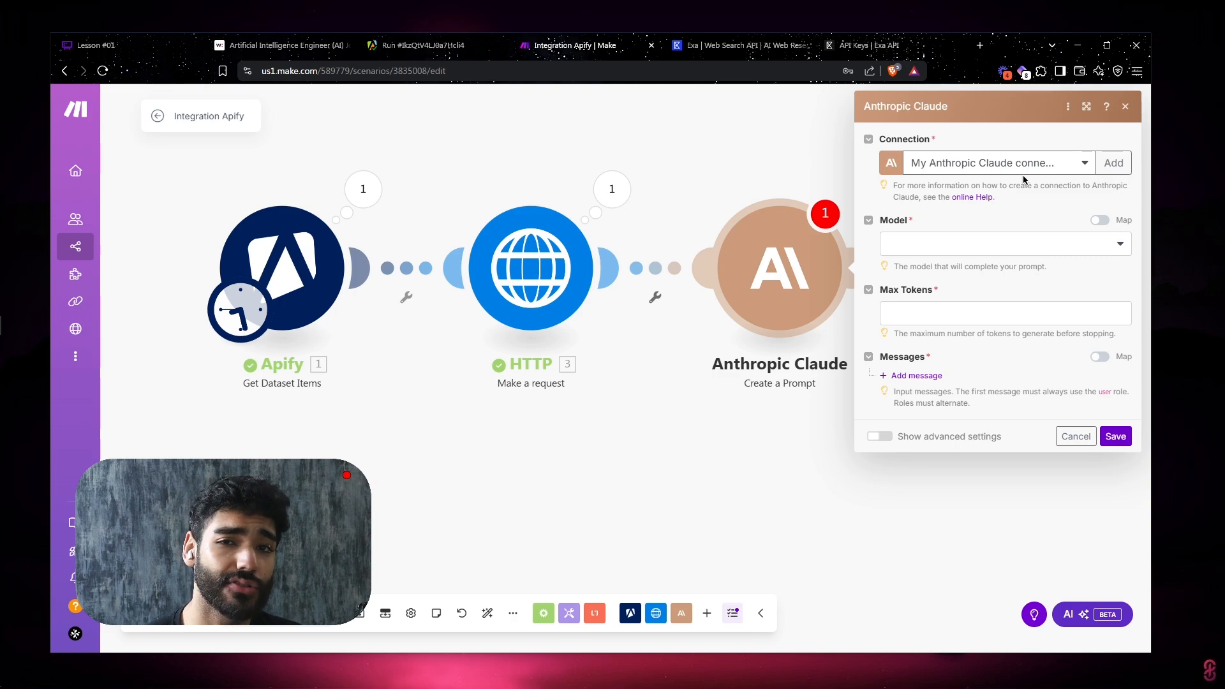
left_click(1005, 167)
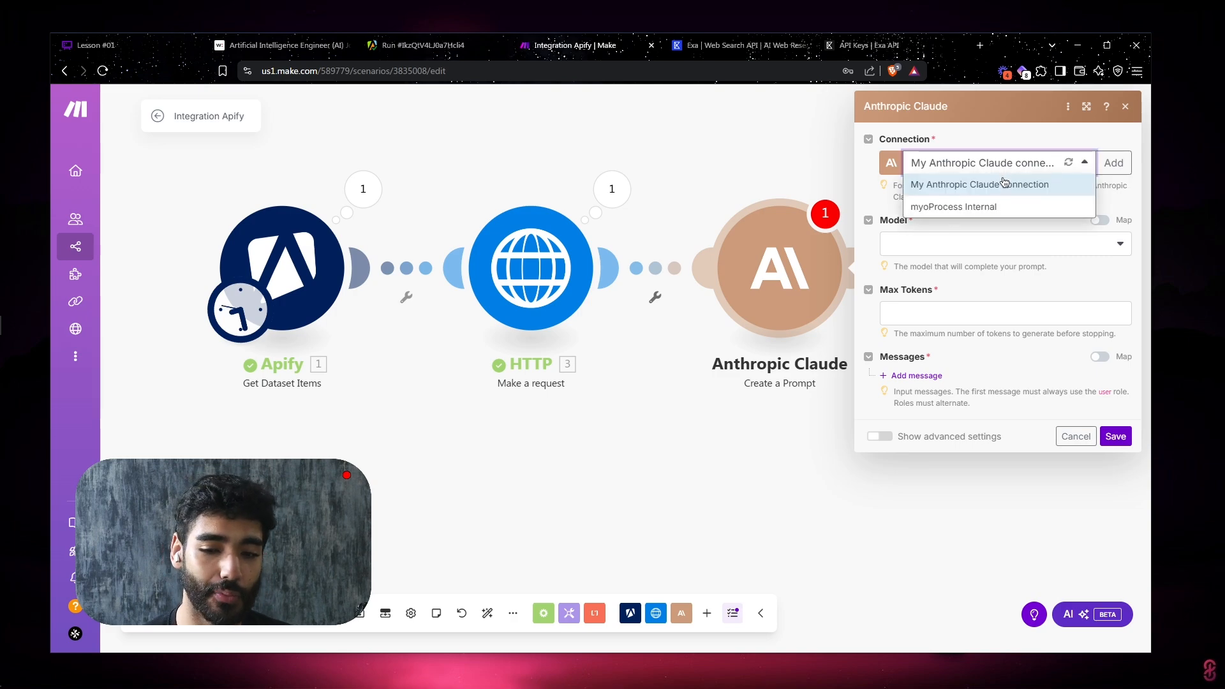
left_click(973, 207)
left_click(965, 247)
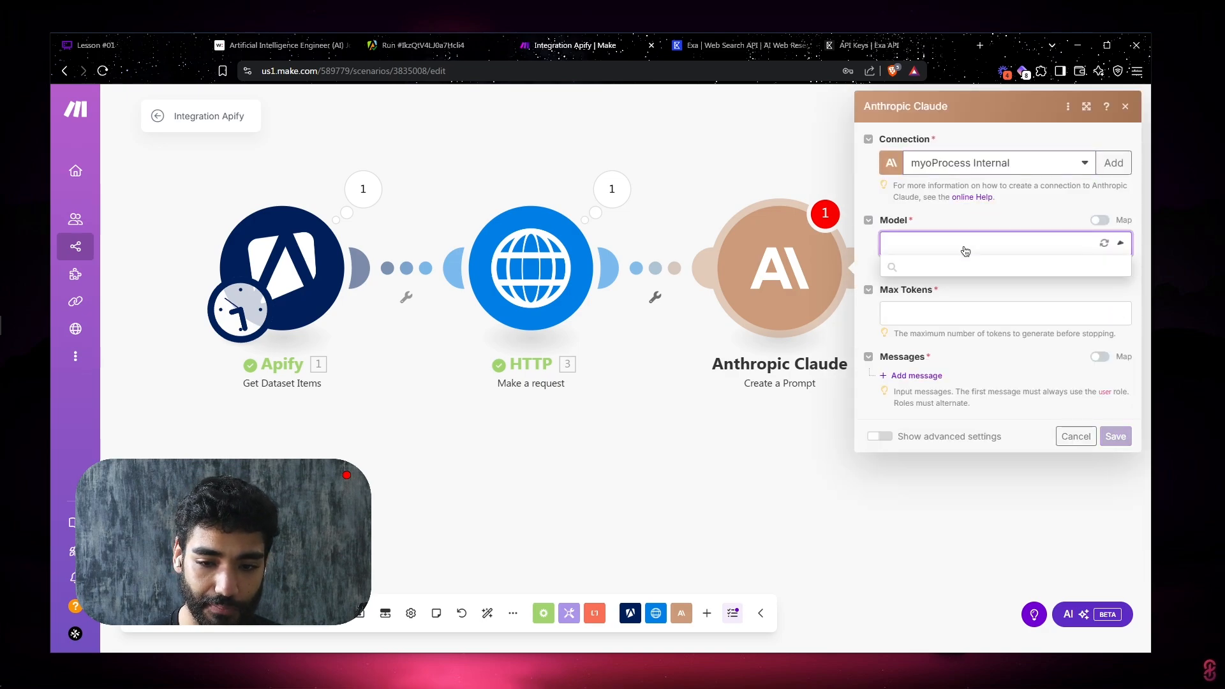
left_click(949, 272)
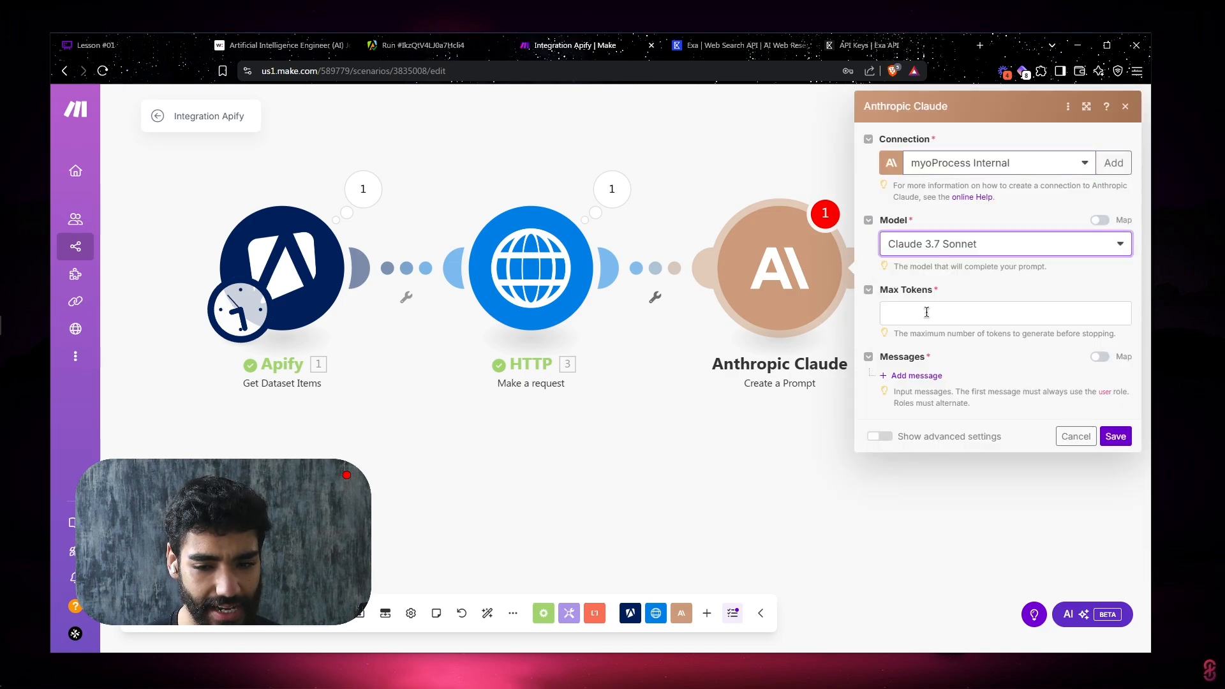
left_click(924, 313)
type("850")
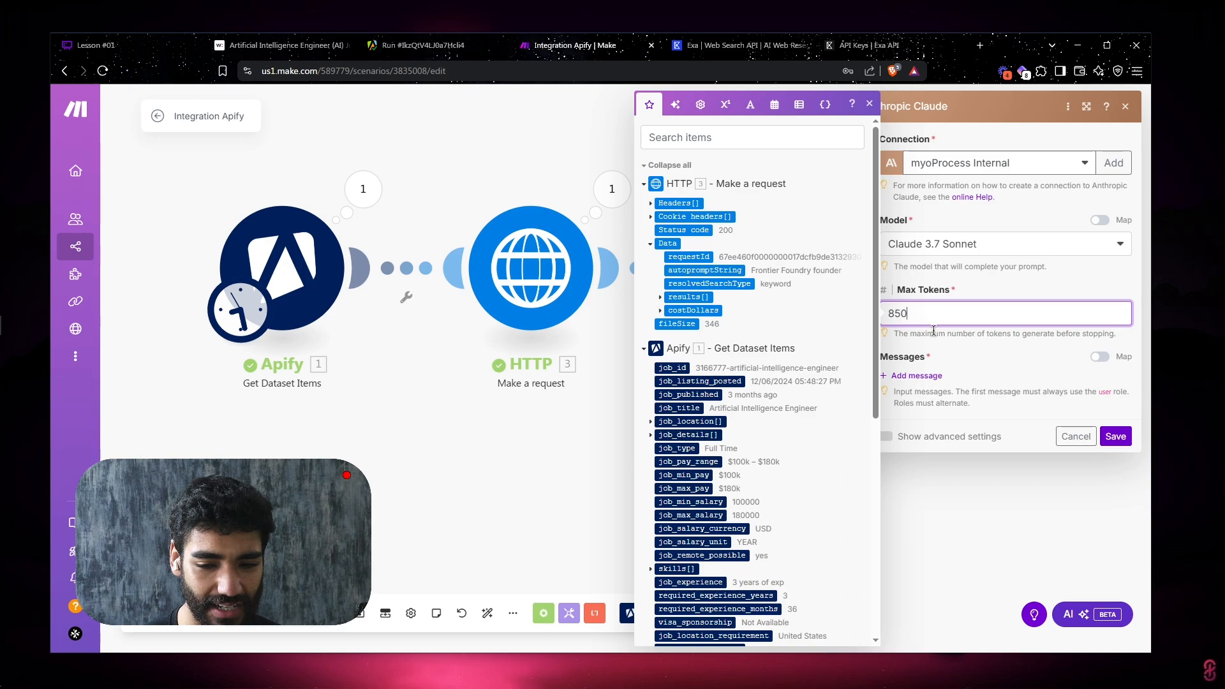
Step: Add a User-role message with a Text content block
left_click(916, 375)
left_click(940, 418)
left_click(944, 440)
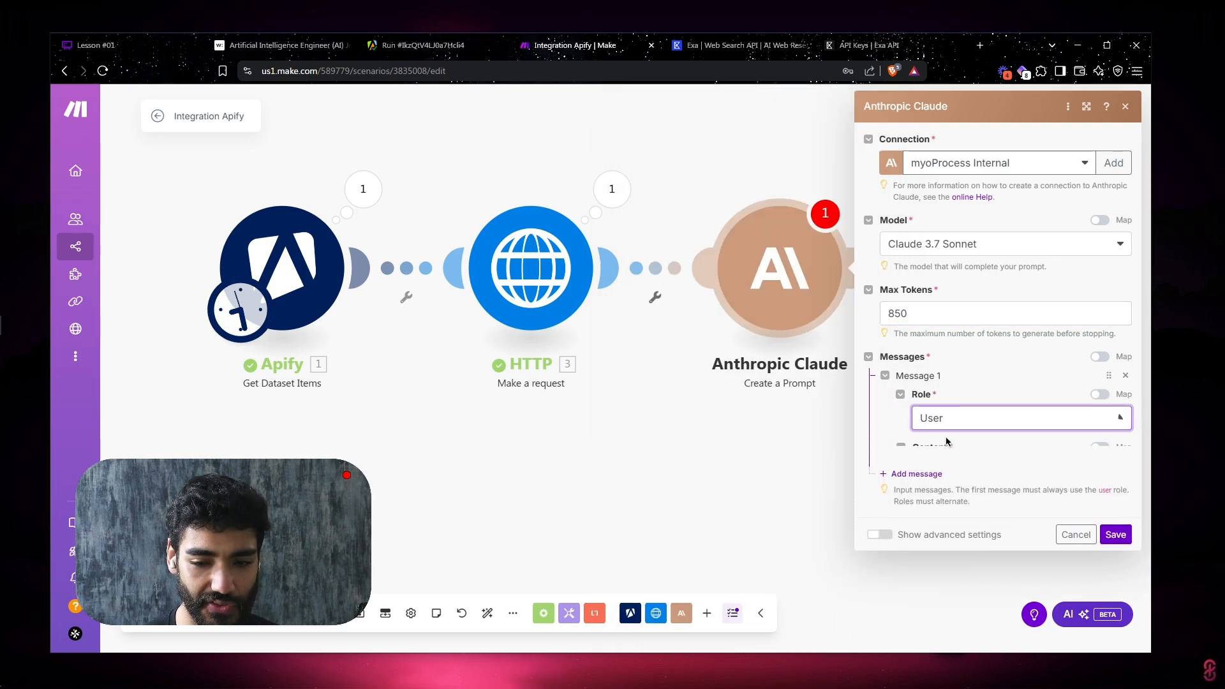
left_click(947, 468)
left_click(954, 503)
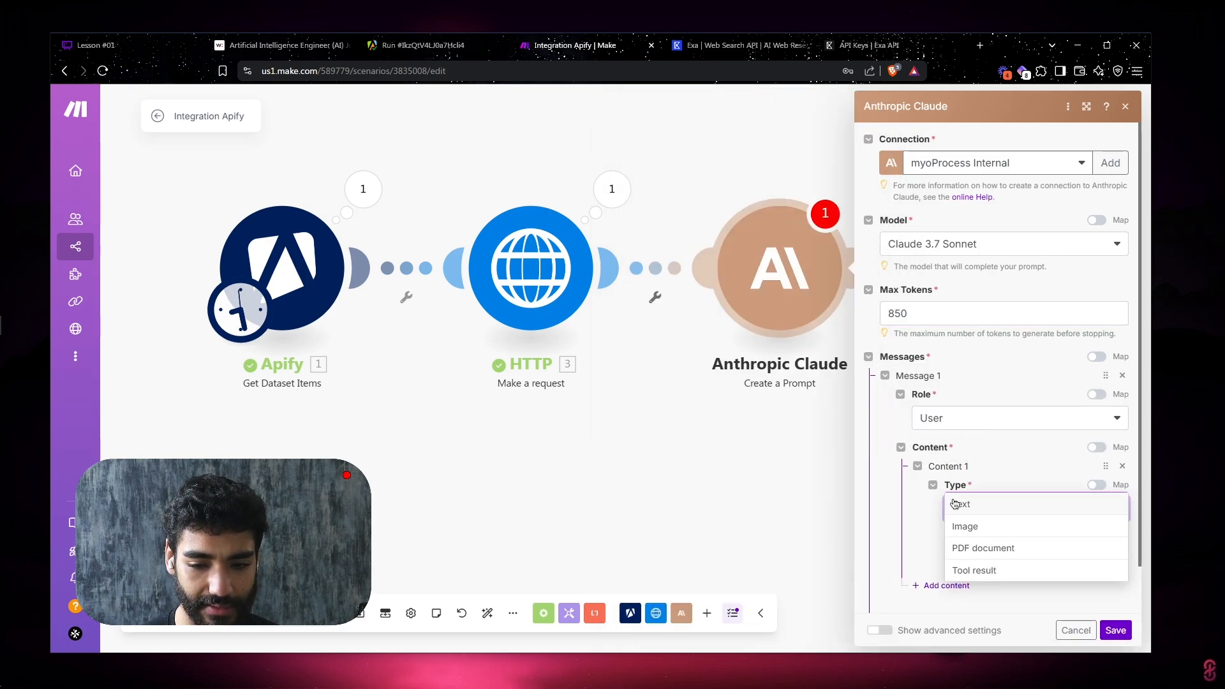
left_click(973, 513)
Step: Open the 7-Figure Prompts Google Doc in a new tab via the address suggestions
key("ctrl+t")
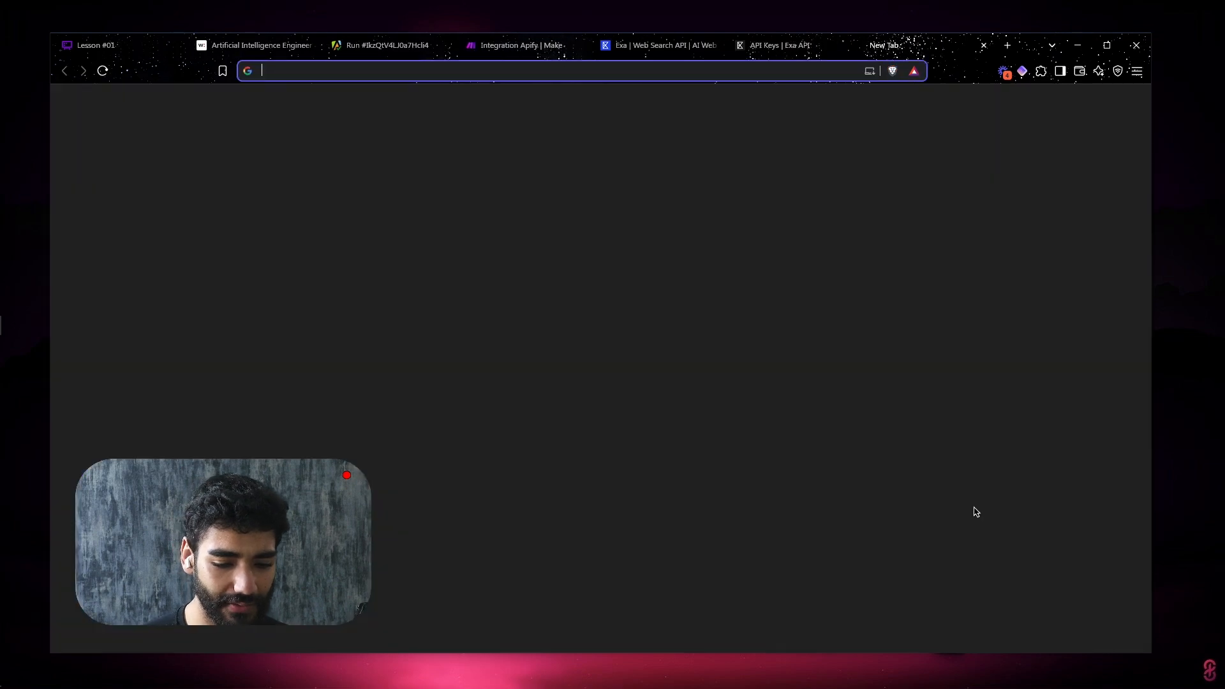
type("7")
key("Down")
key("Down")
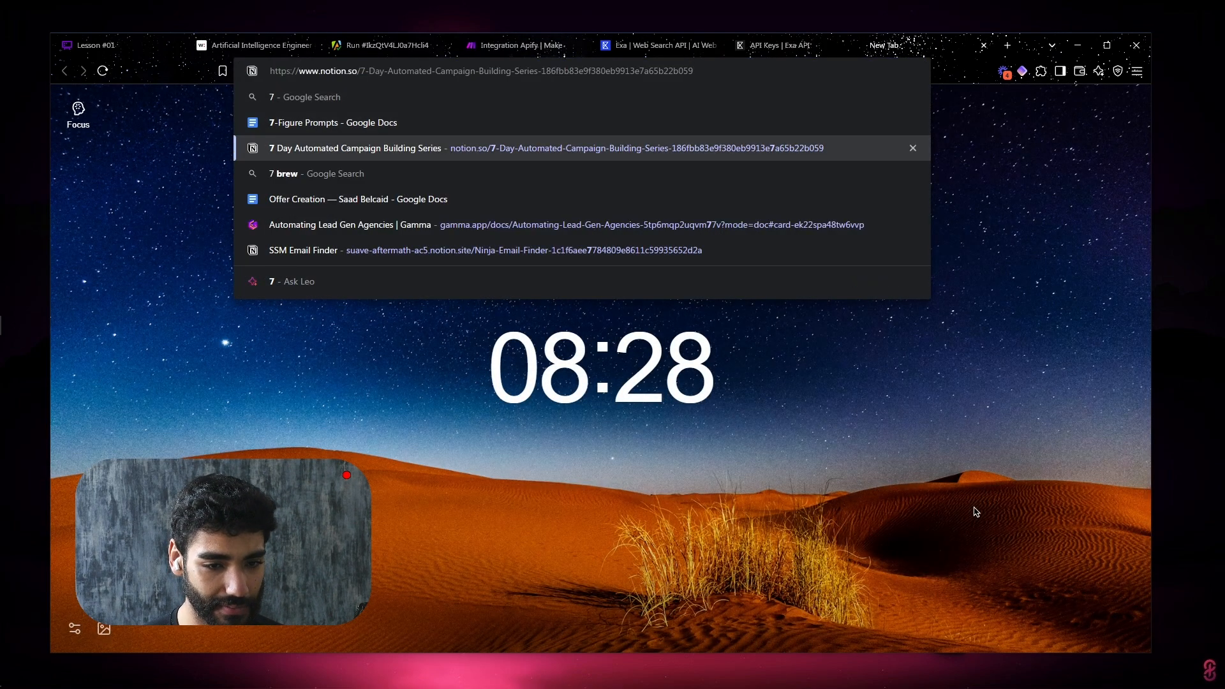
key("Up")
key("Return")
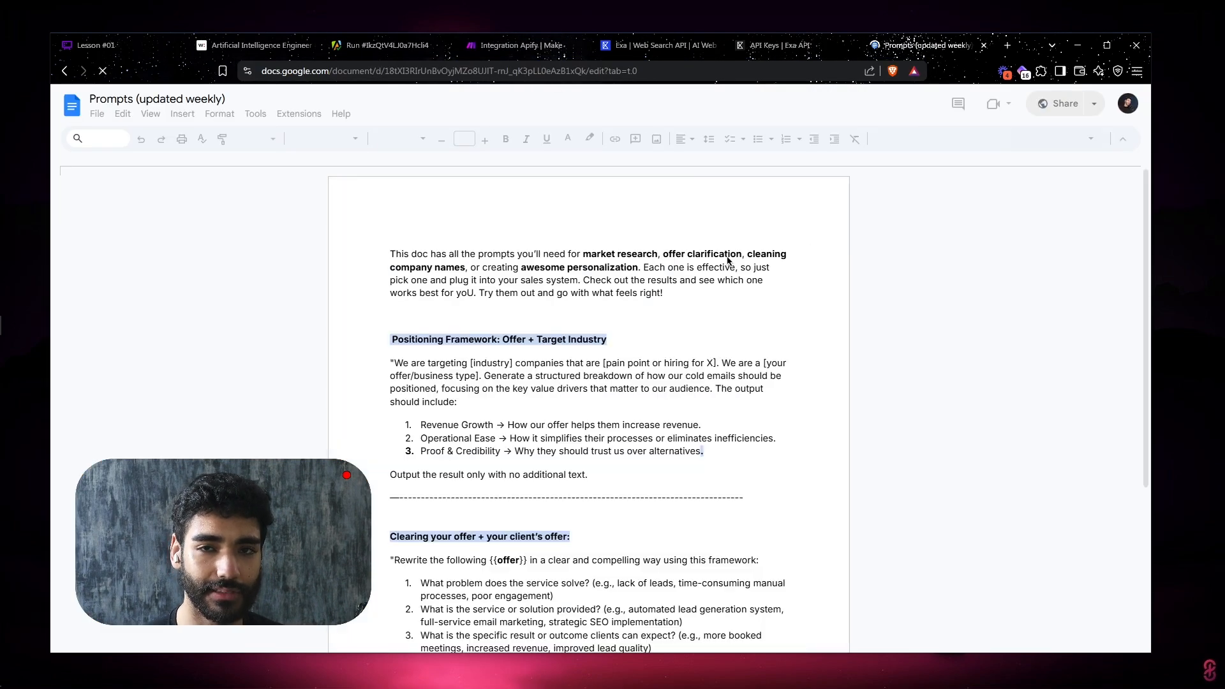
Step: Scroll to the Clean Names prompt and copy its paragraph
scroll(834, 264, "down", 8)
scroll(835, 263, "down", 11)
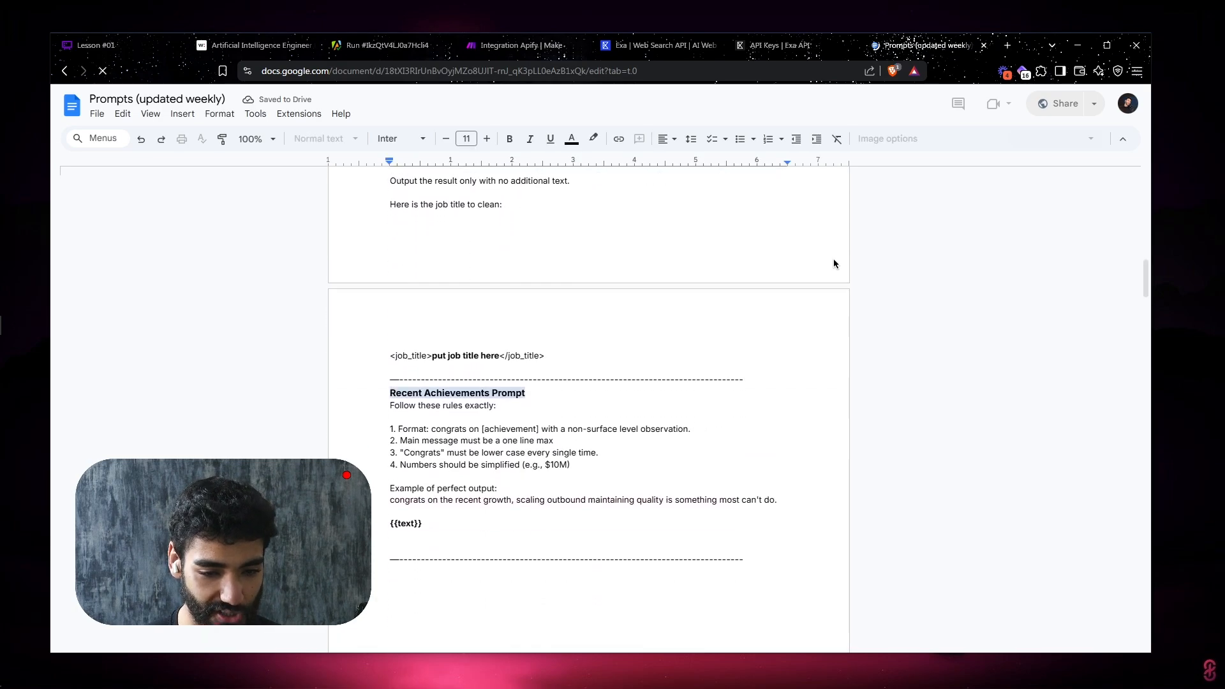
scroll(834, 264, "up", 4)
scroll(834, 264, "down", 15)
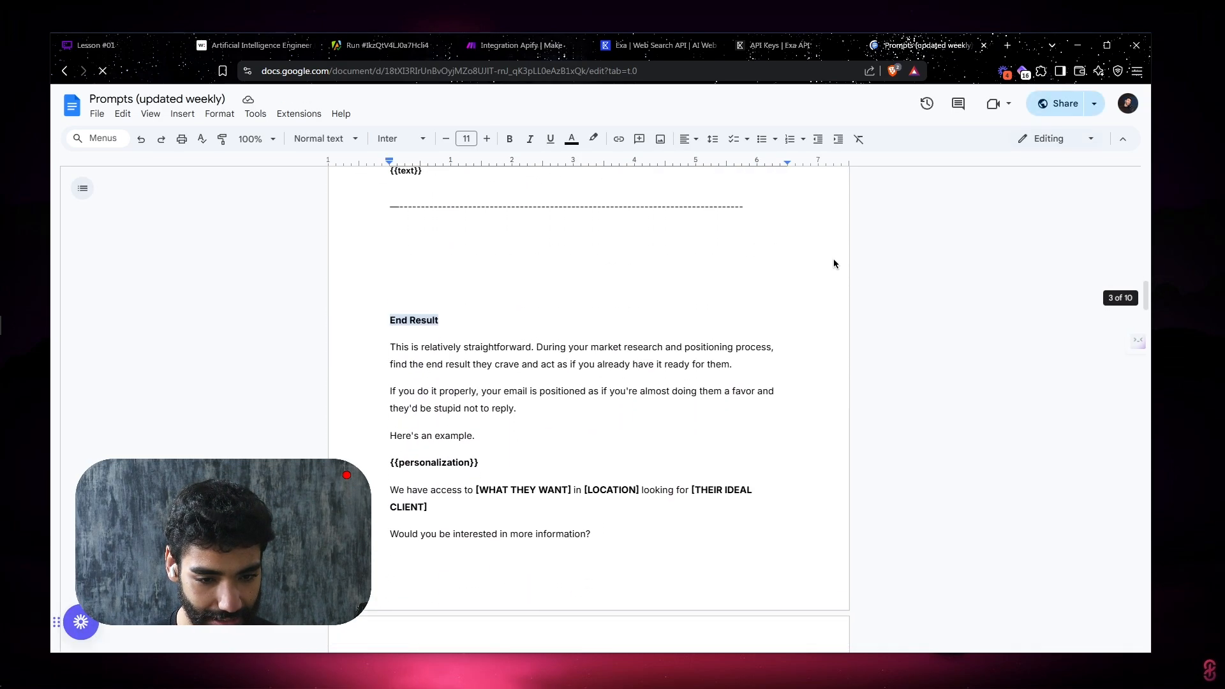
scroll(835, 263, "down", 3)
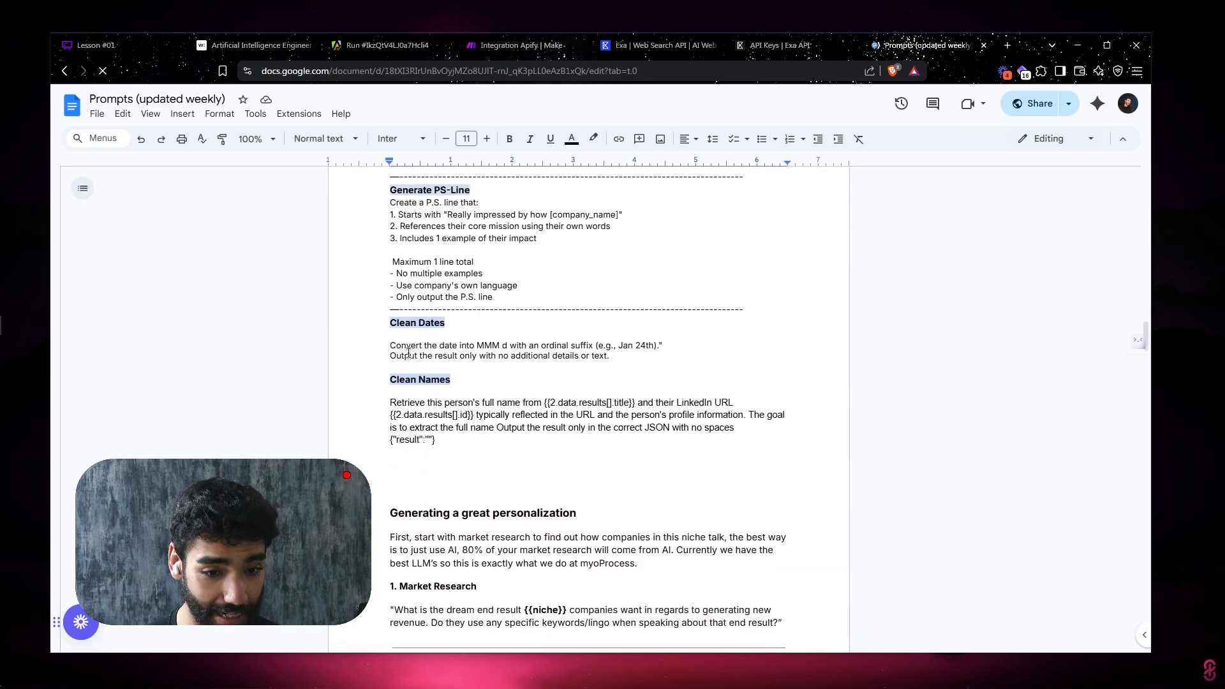
scroll(407, 354, "up", 3)
left_click_drag(471, 501, 355, 438)
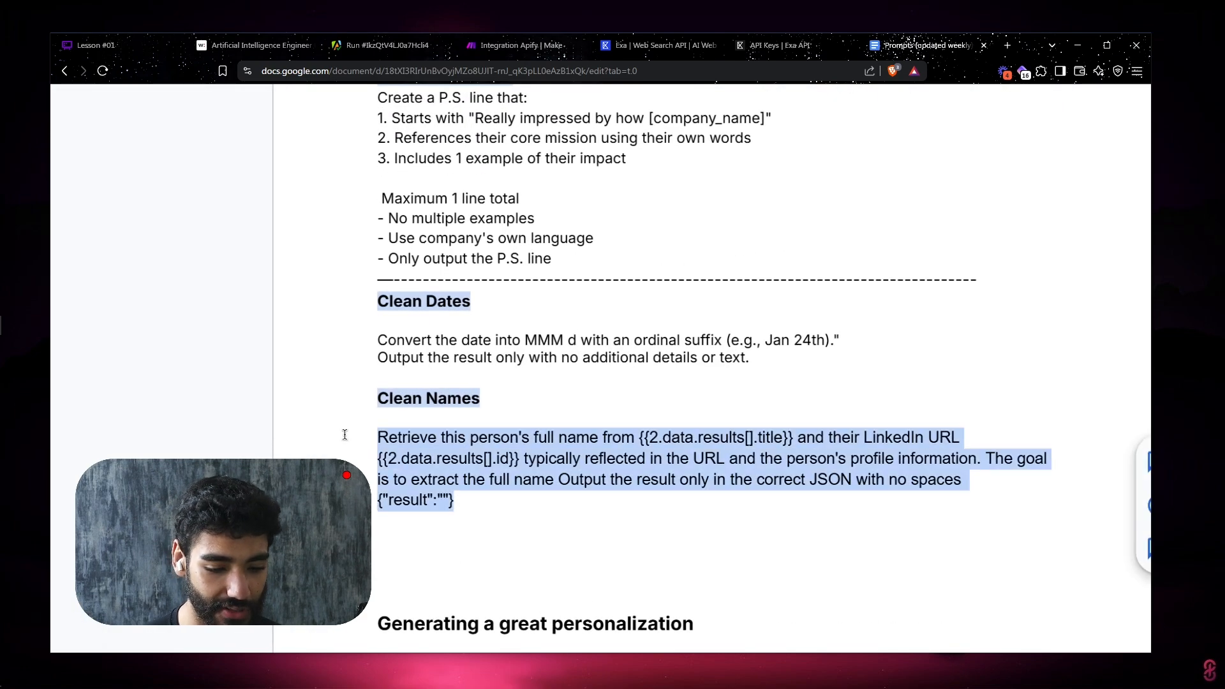
type("https://www.linkedin.com/in/sultanmeghji")
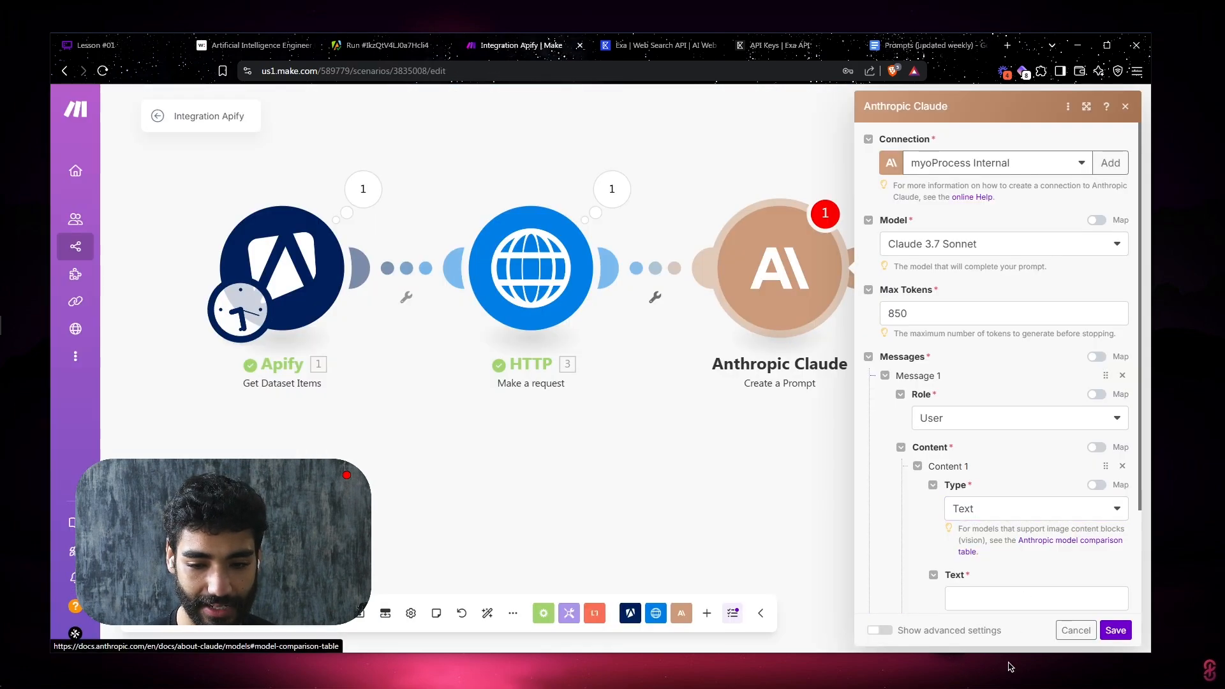
Step: Paste the Clean Names prompt into the Claude message's Text field
left_click(1011, 598)
key("ctrl+v")
scroll(1043, 489, "down", 4)
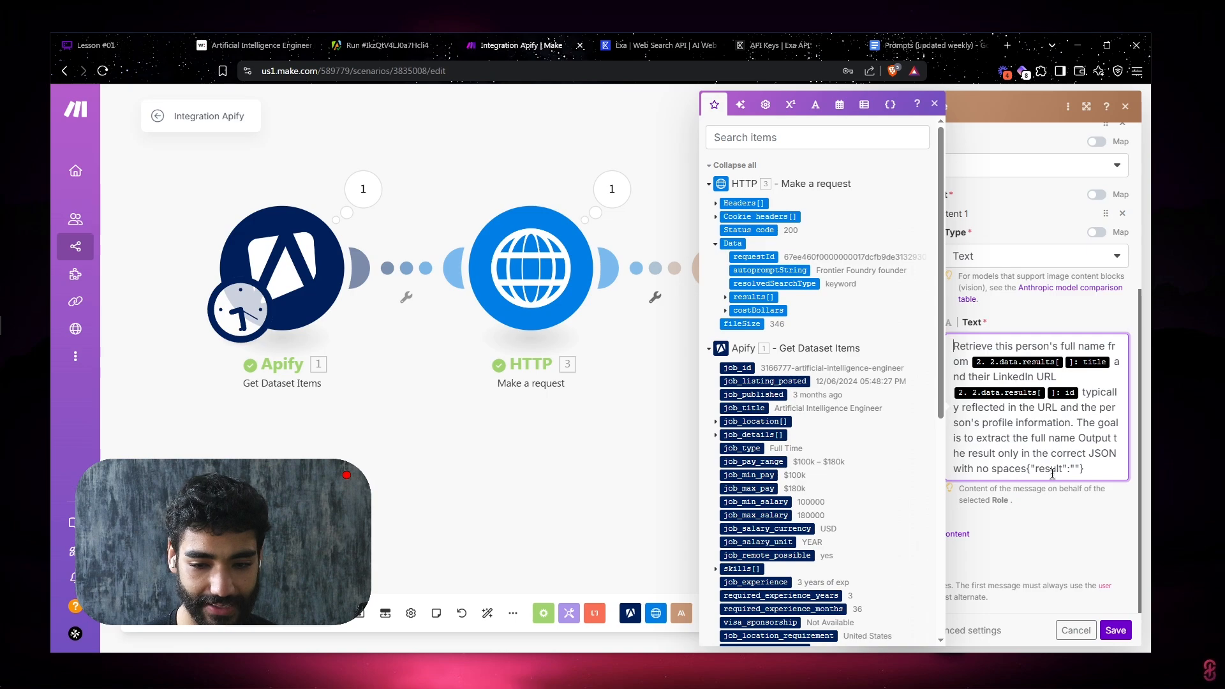
left_click(1115, 630)
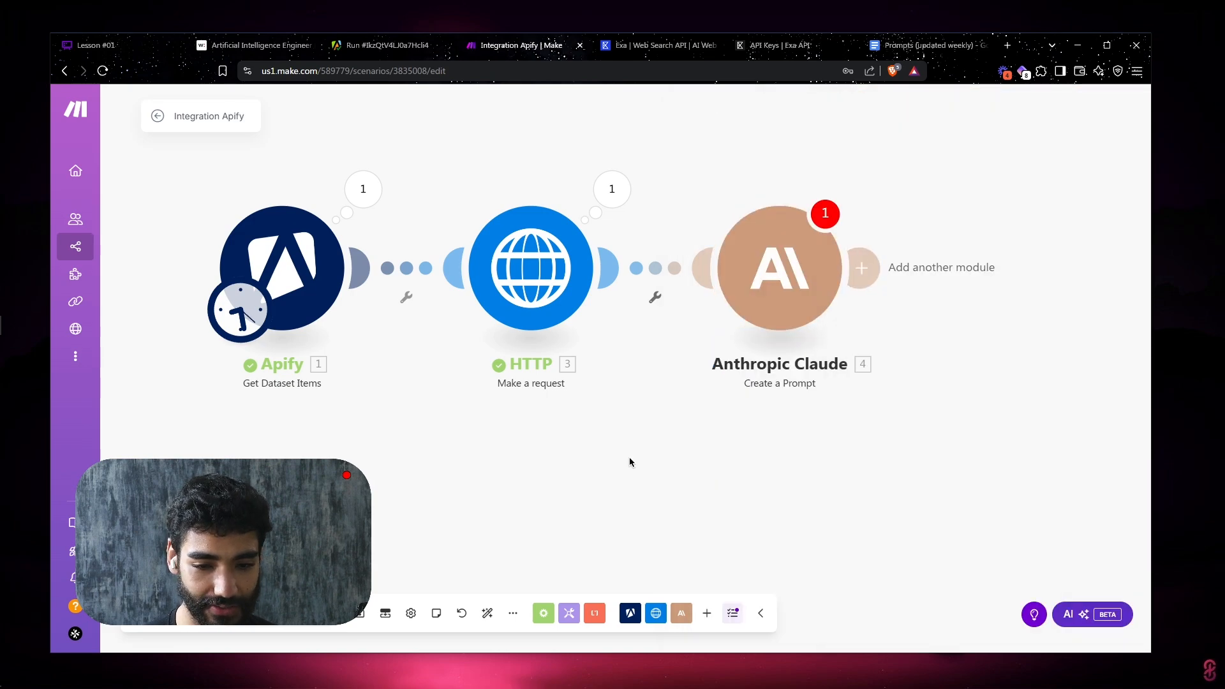
left_click(836, 309)
scroll(1035, 403, "down", 5)
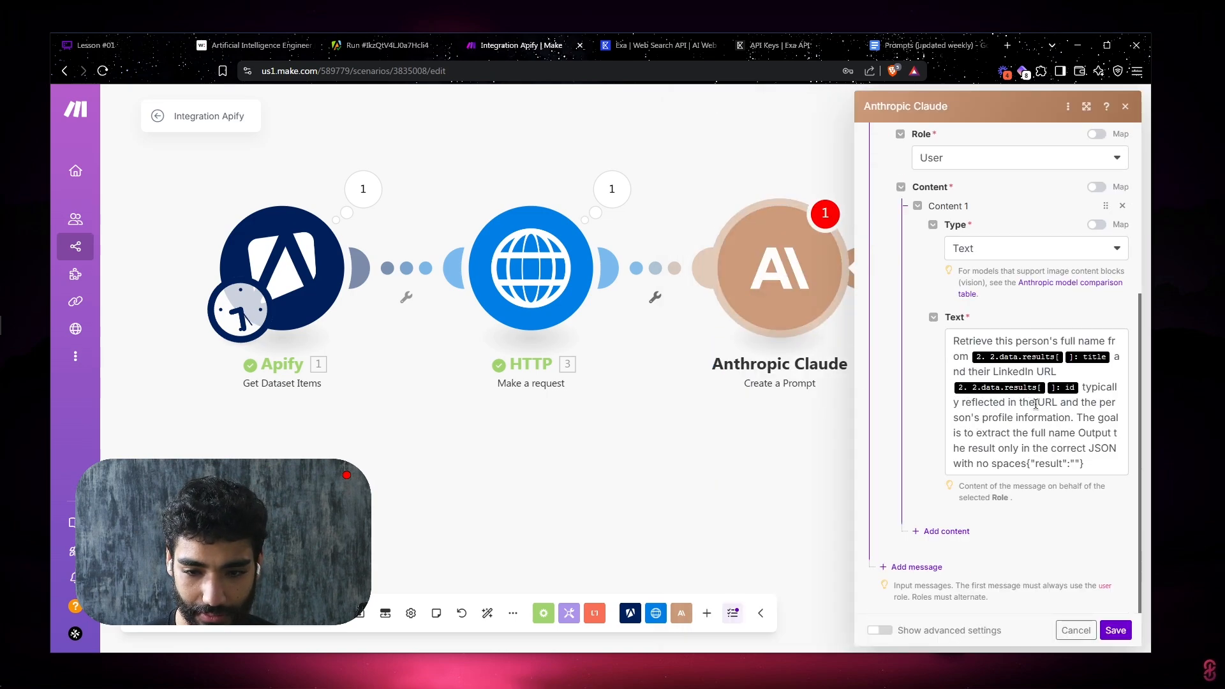
Step: Replace the old title and id pills with the HTTP results' title and url
left_click(1114, 357)
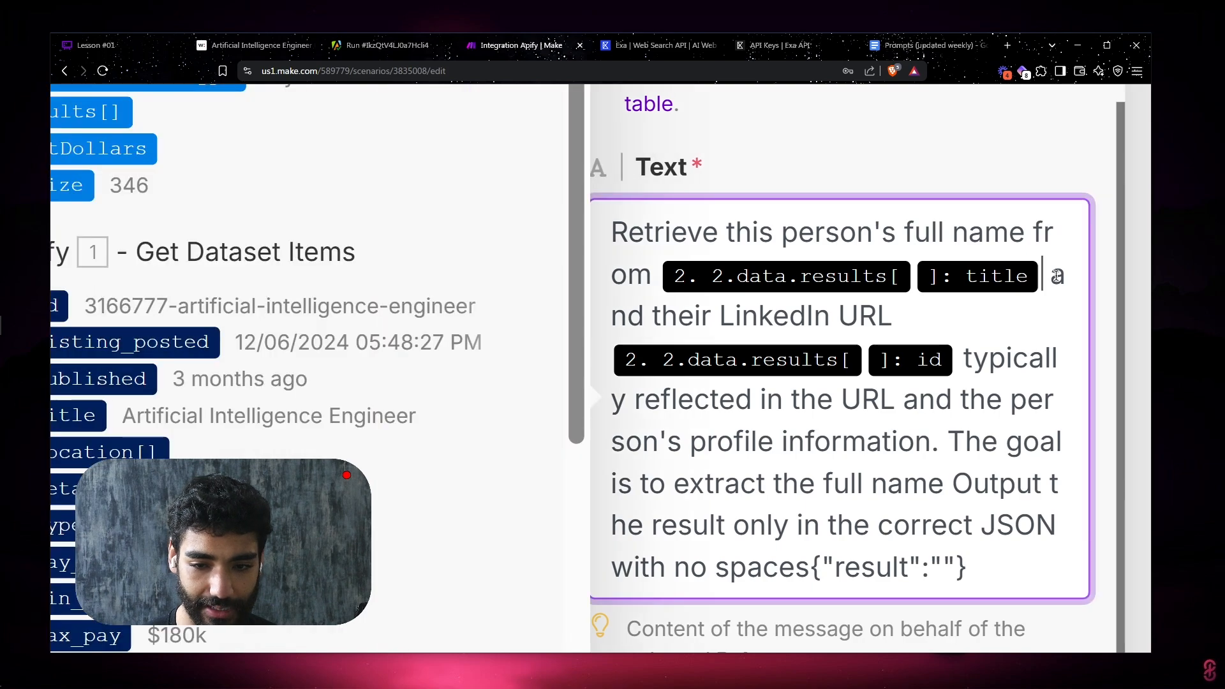
key("BackSpace")
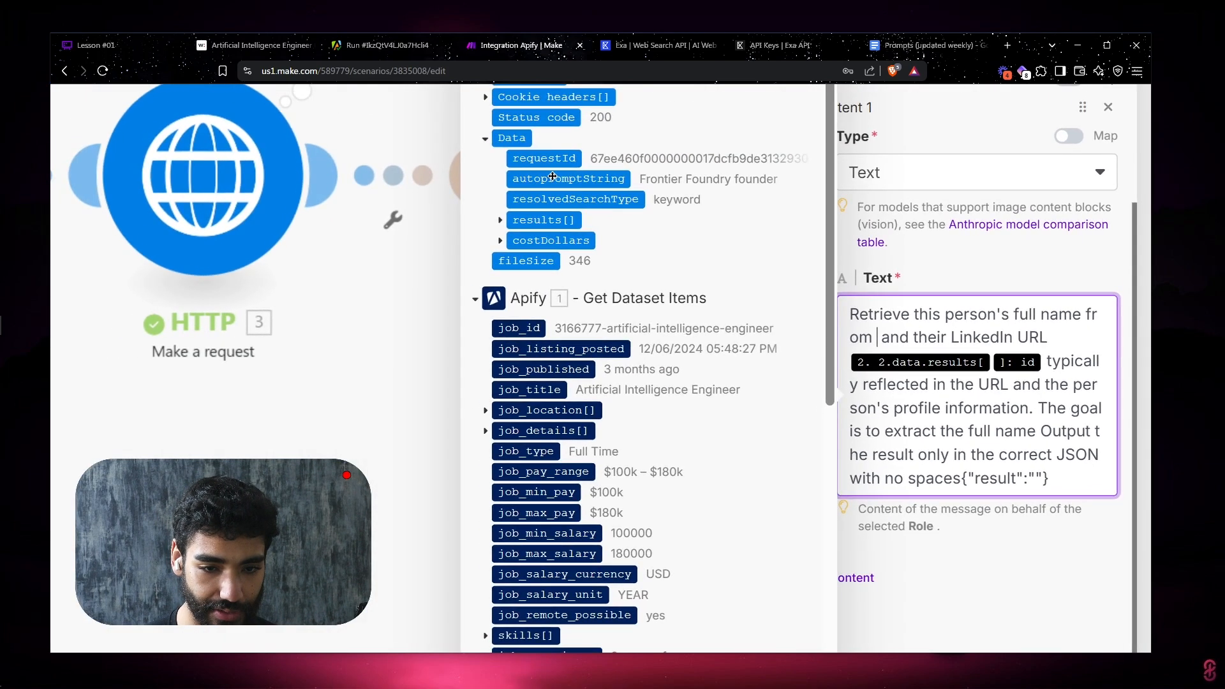
left_click(501, 223)
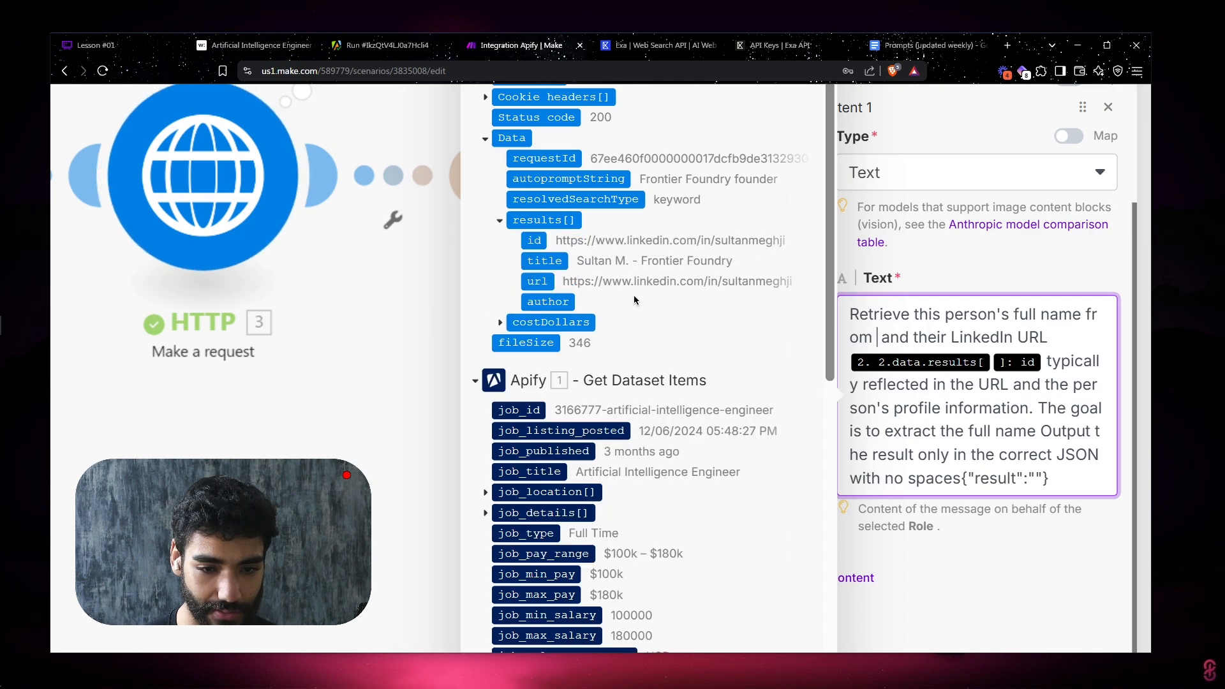
left_click(544, 260)
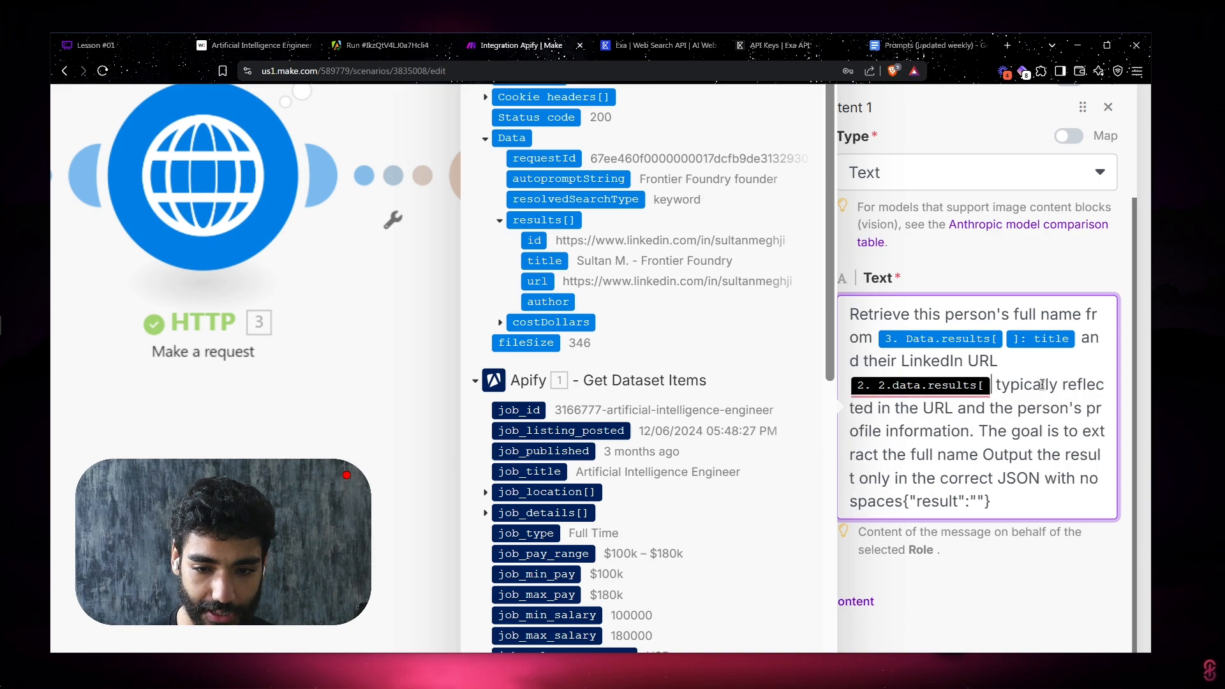
key("BackSpace")
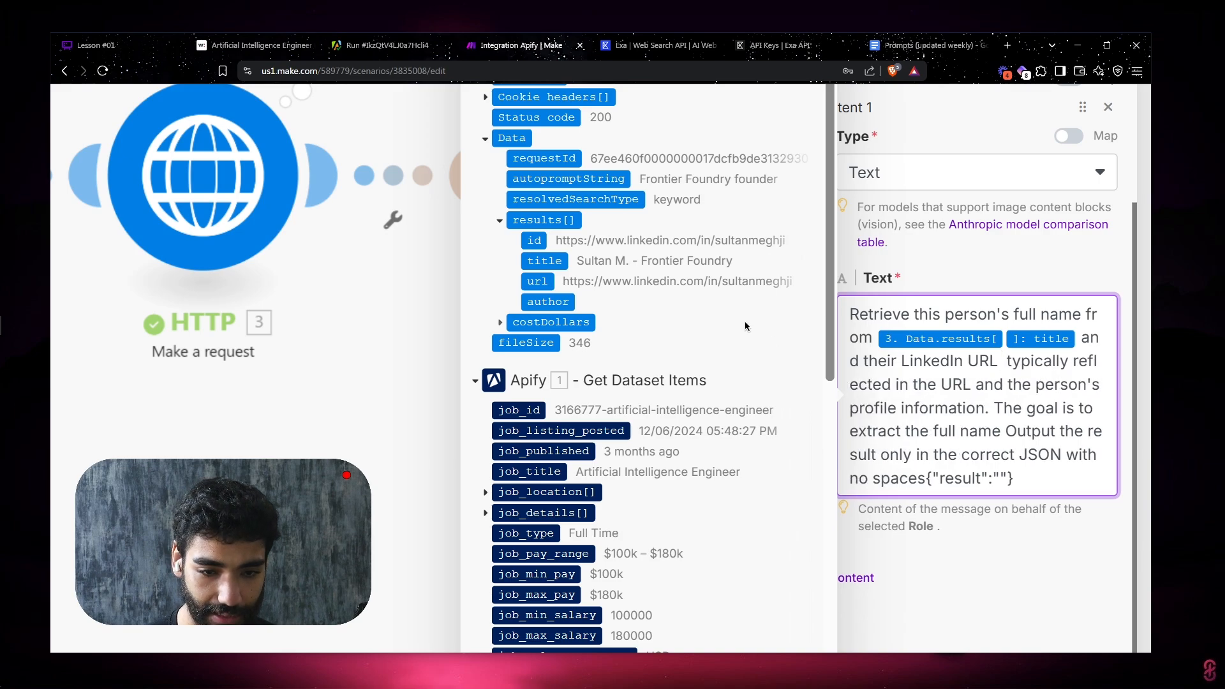
left_click(539, 281)
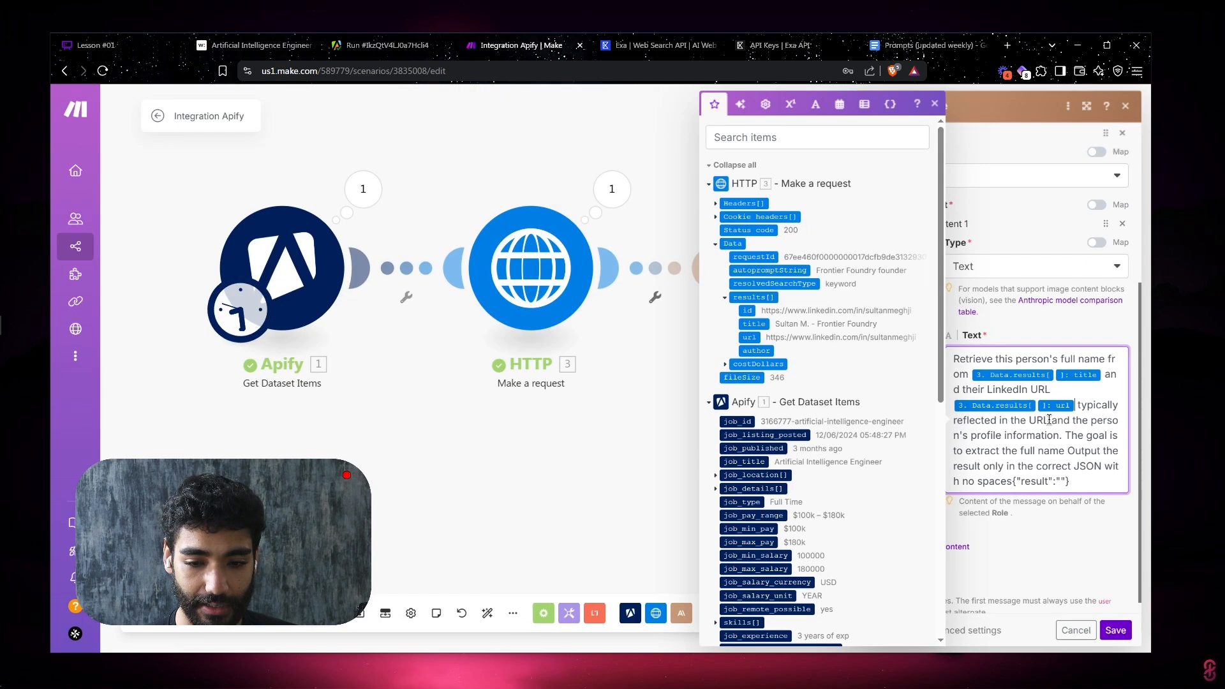
Step: Save the Claude module, run the scenario once, and inspect the JSON name in its Text Response
left_click(1115, 630)
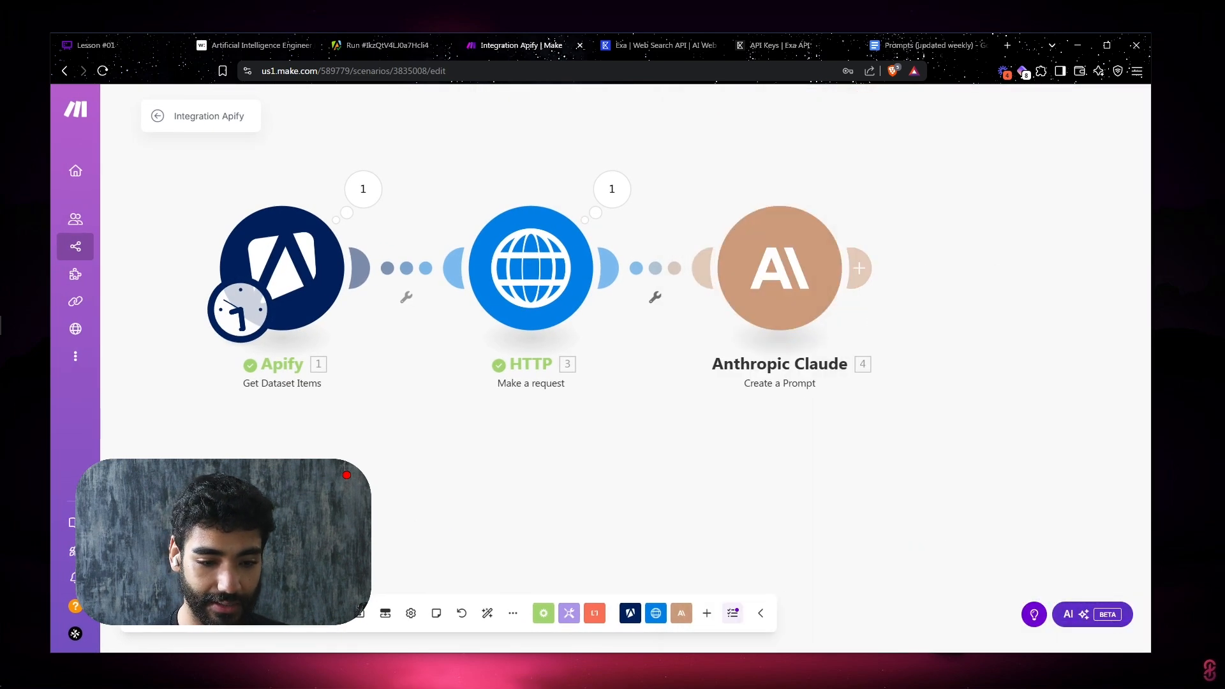
left_click(167, 613)
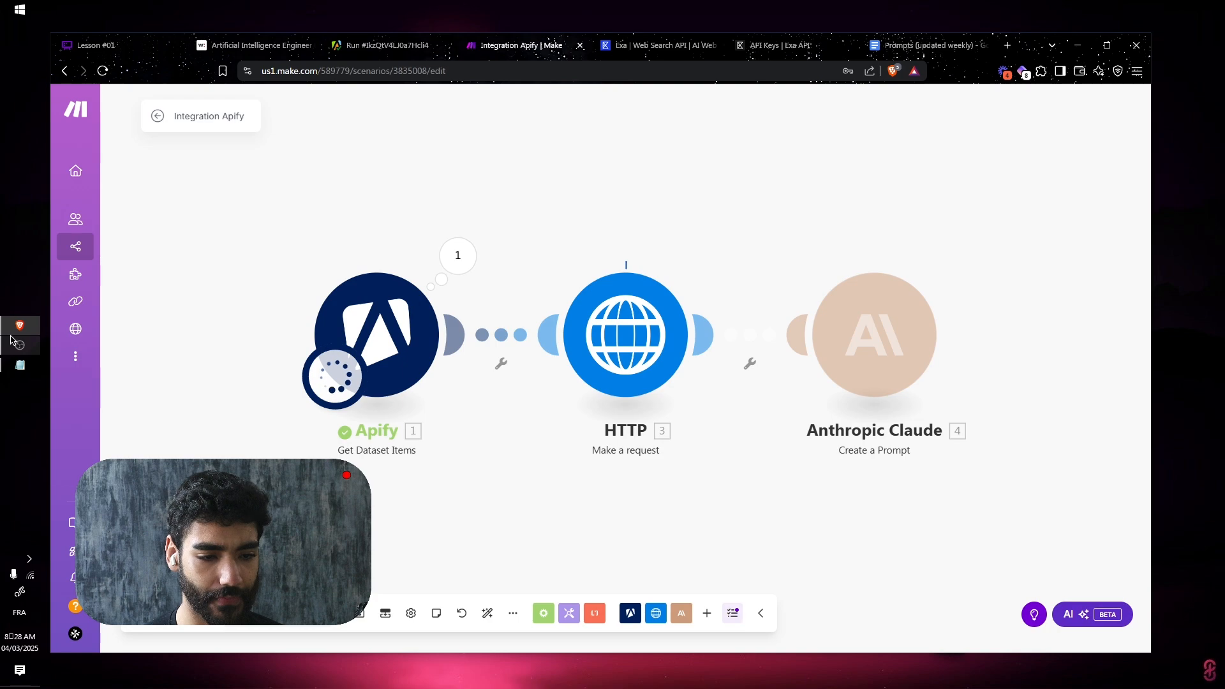
left_click(10, 348)
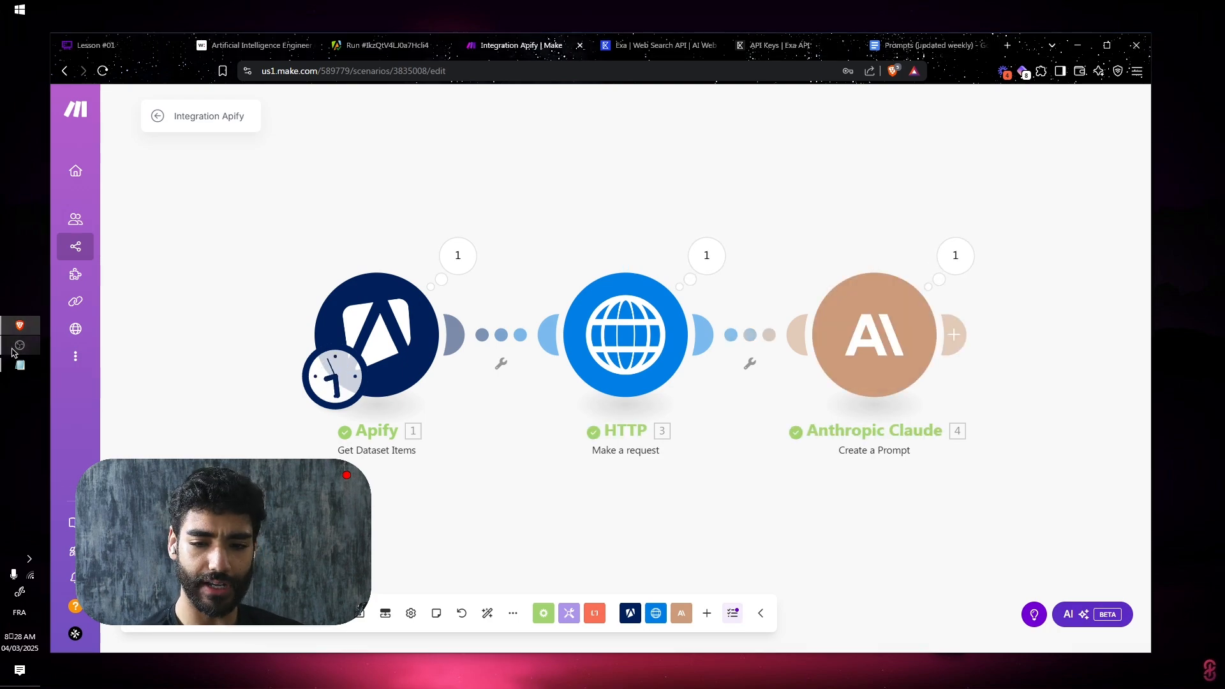
left_click_drag(820, 264, 527, 151)
left_click(661, 155)
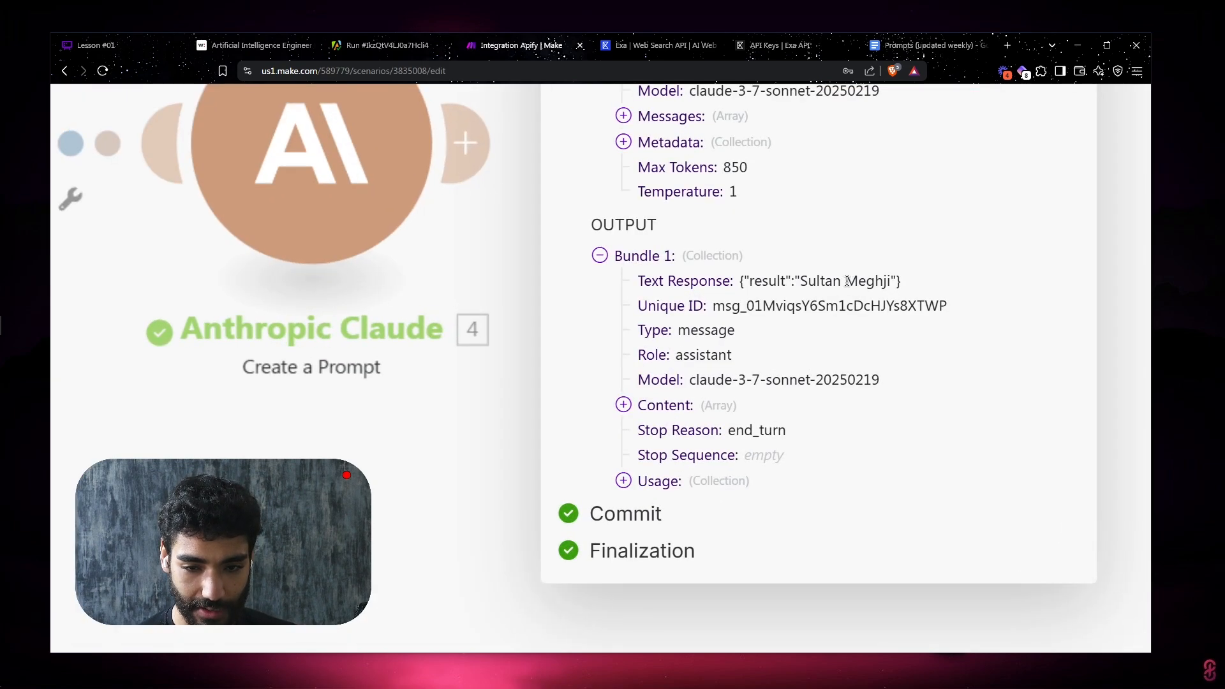
left_click_drag(846, 282, 954, 292)
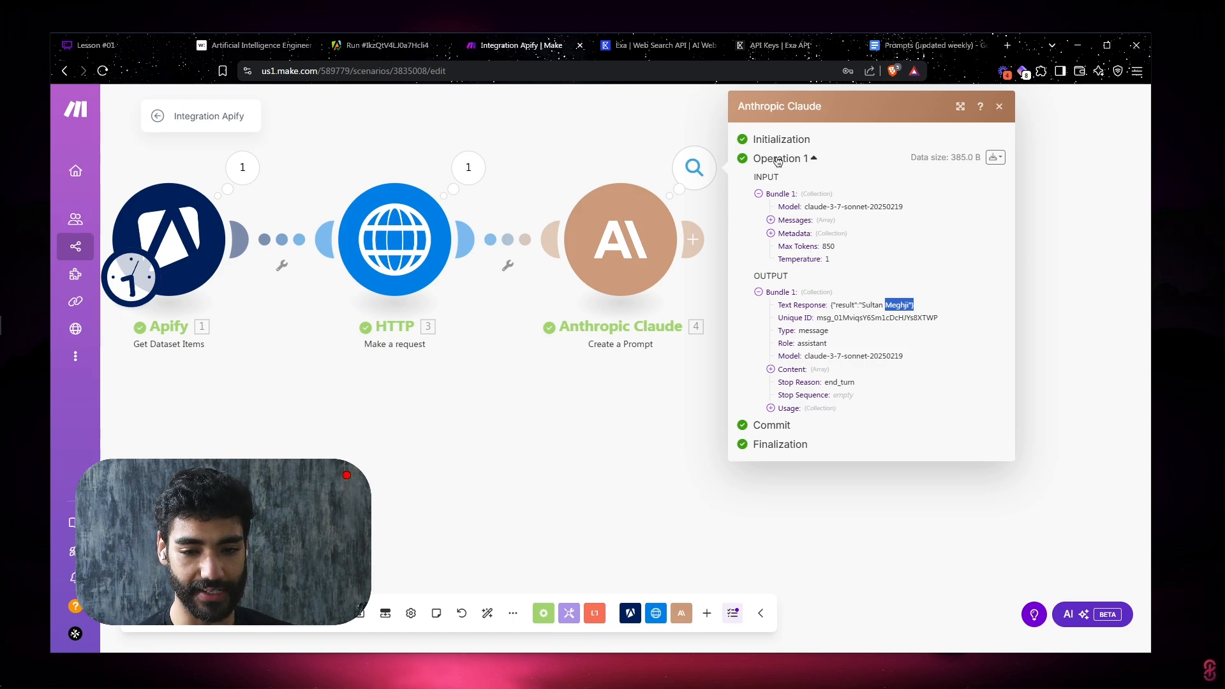
left_click_drag(830, 305, 820, 320)
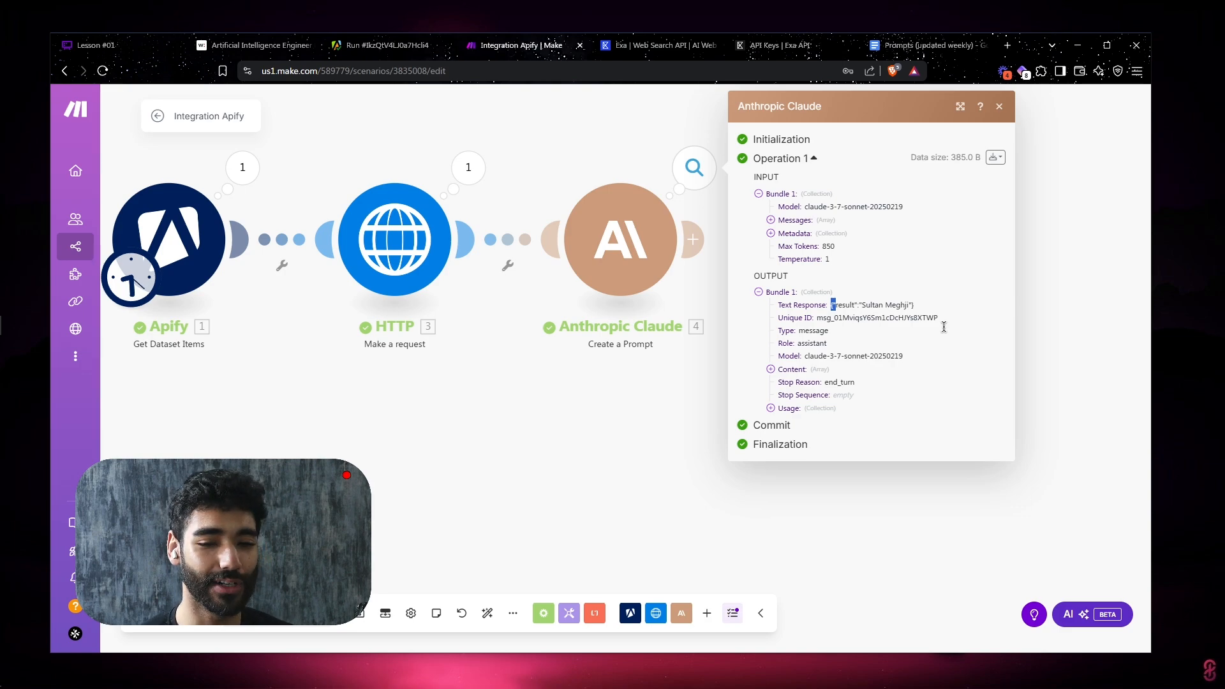
left_click(692, 367)
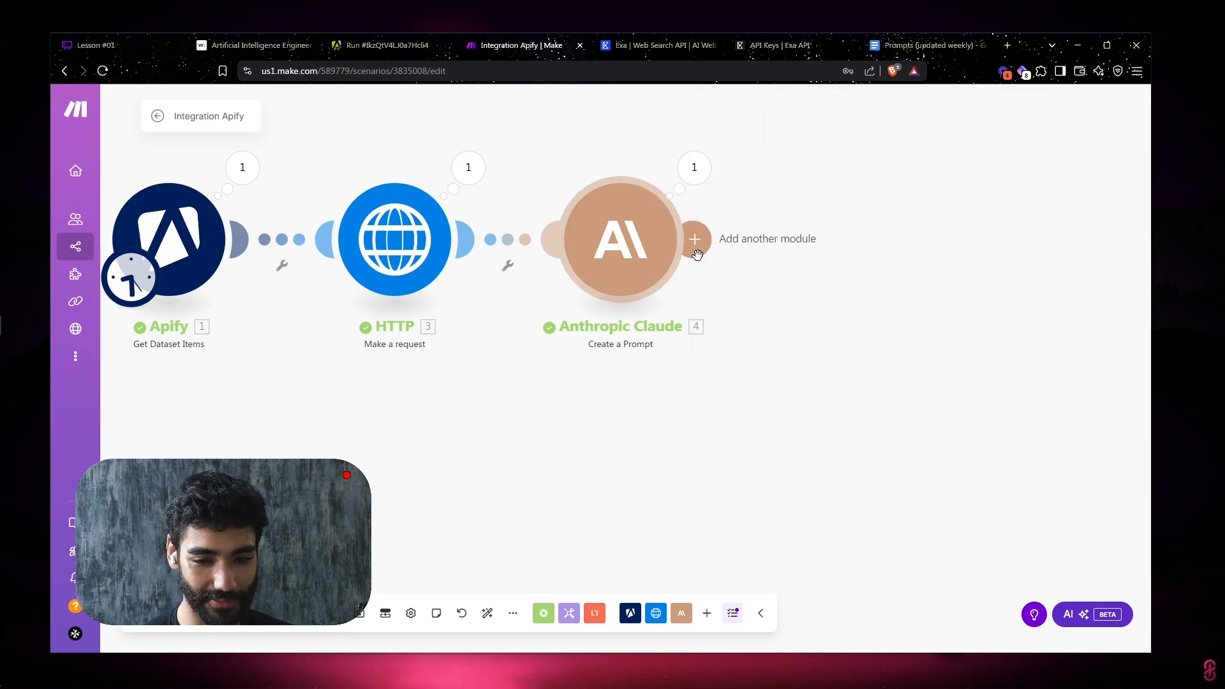
Step: Add a Parse JSON module after Claude with 4. Text Response mapped as the JSON string
left_click(697, 253)
type("json")
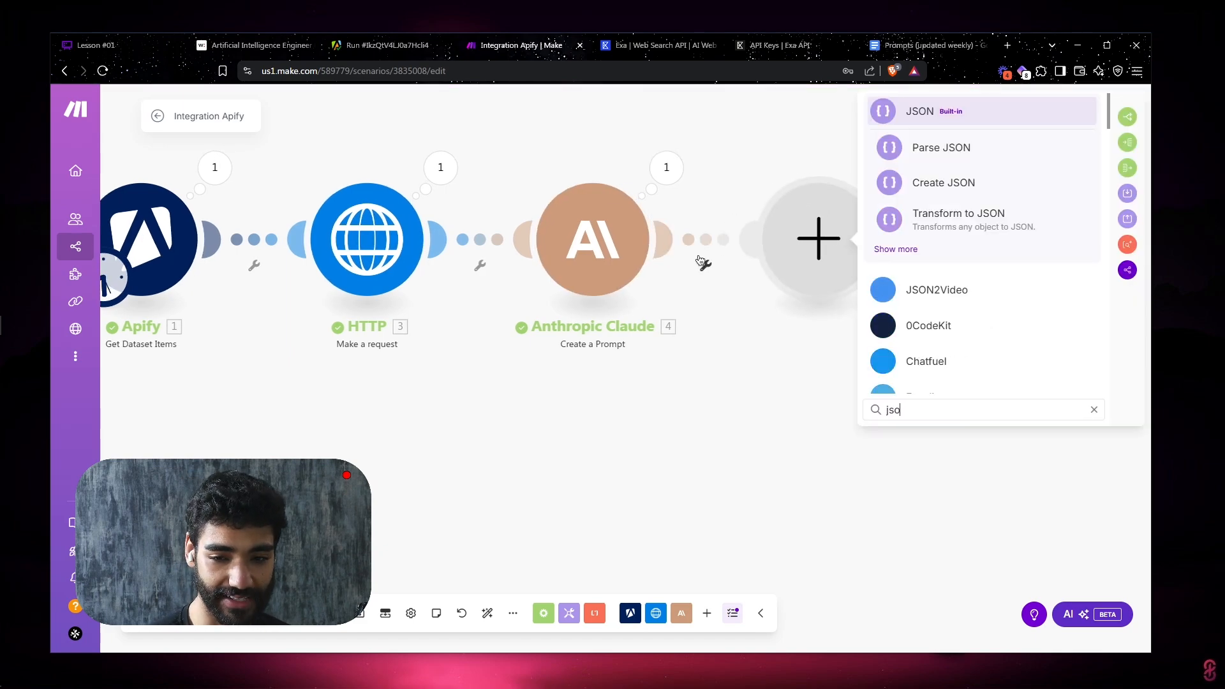
key("Return")
type("par")
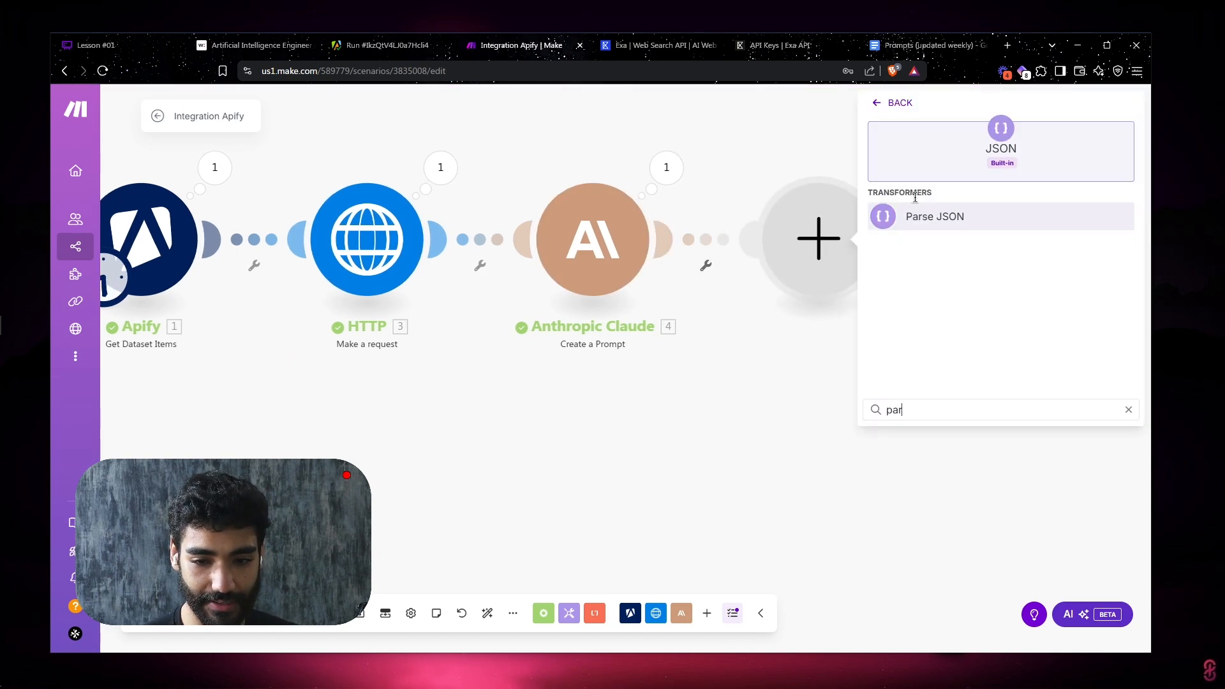
left_click(913, 217)
left_click(933, 289)
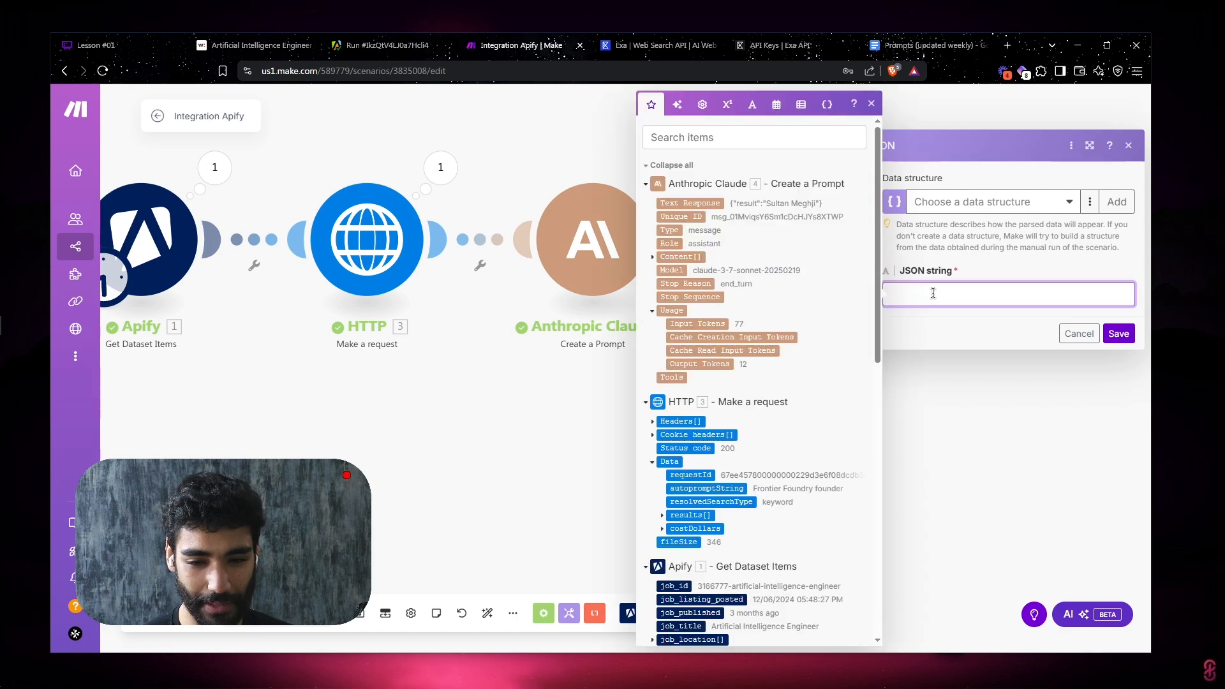
left_click(689, 203)
left_click(1118, 333)
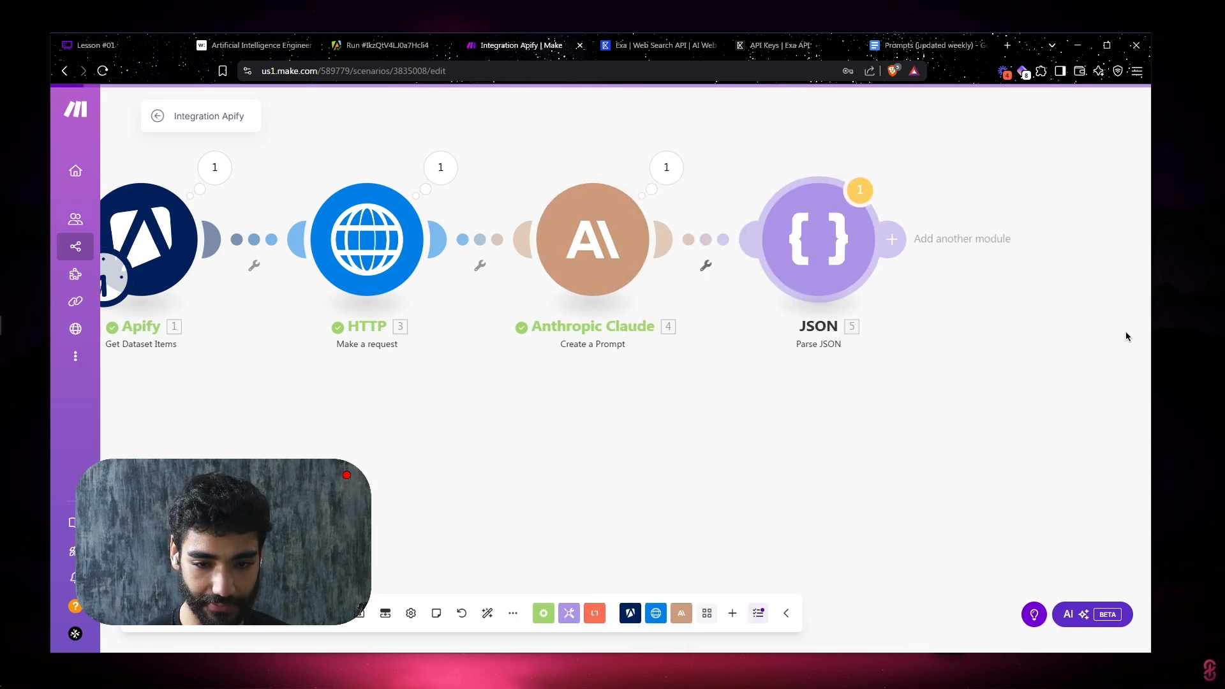
Step: Save the scenario despite the warning, then open ssmasters.com in a new tab
left_click(359, 613)
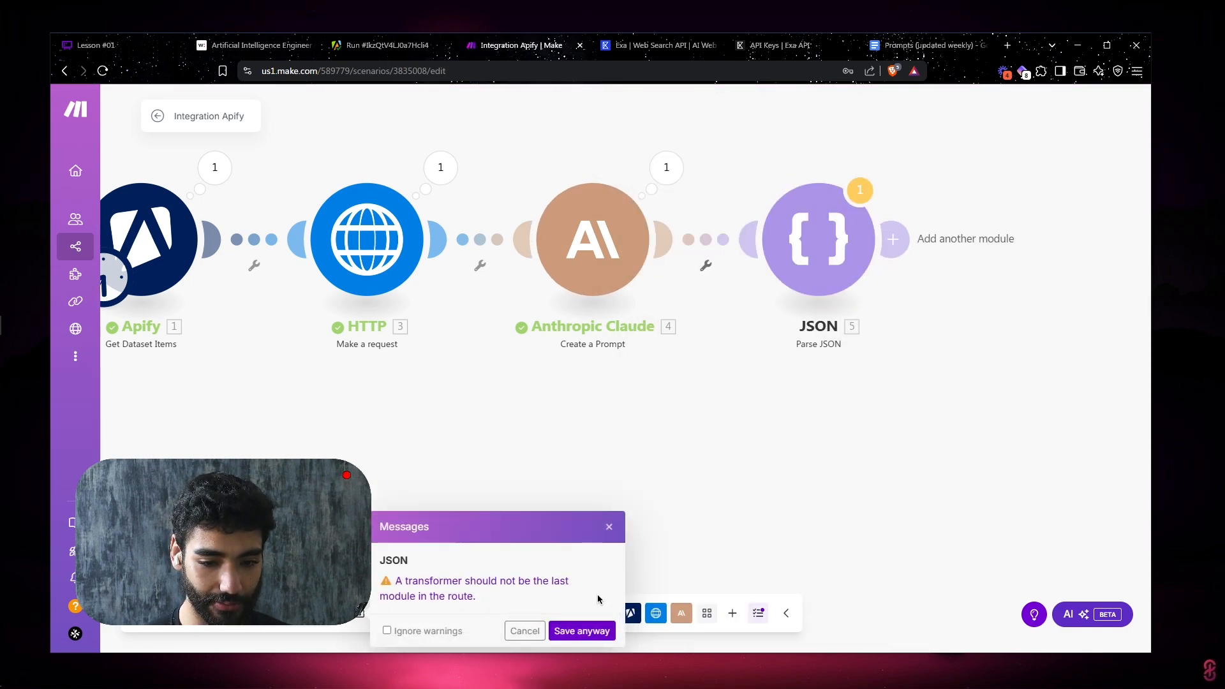
left_click(581, 630)
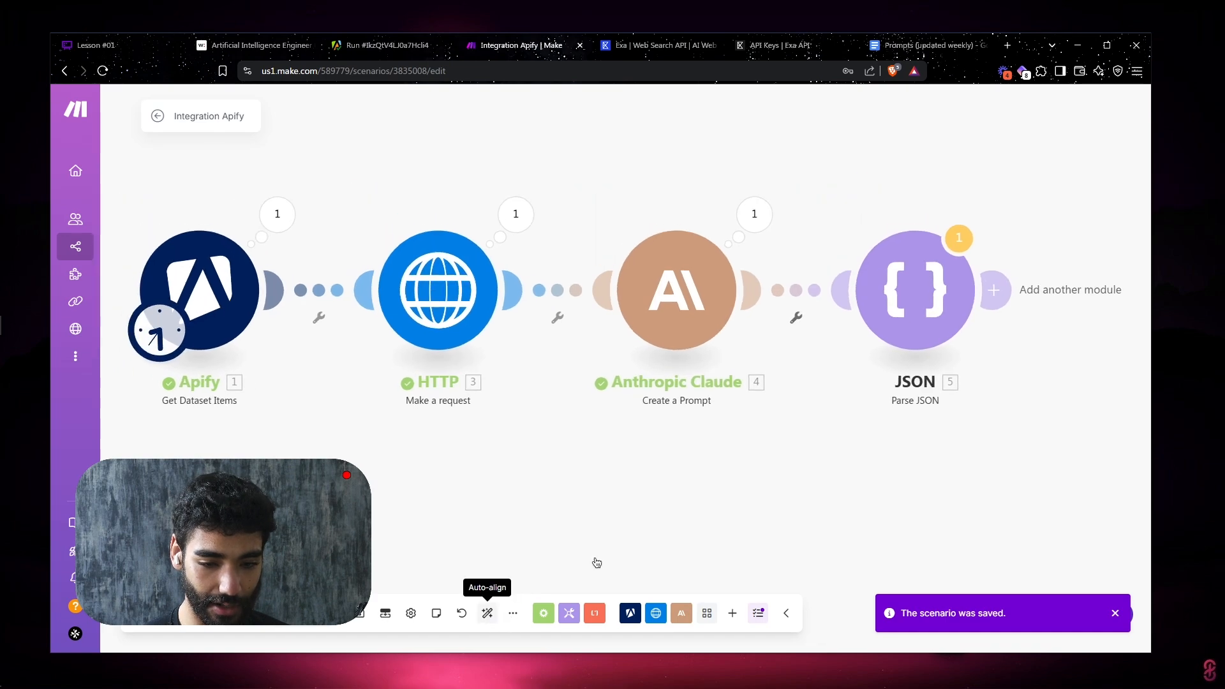
left_click_drag(852, 460, 552, 434)
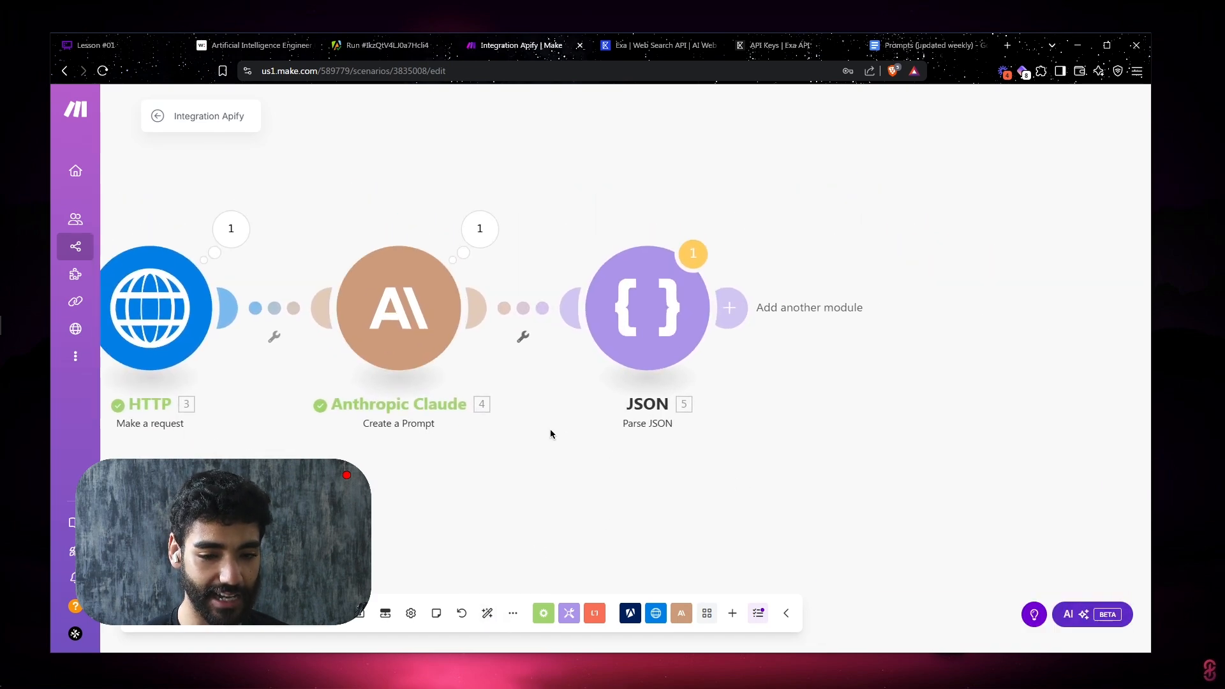
left_click(715, 310)
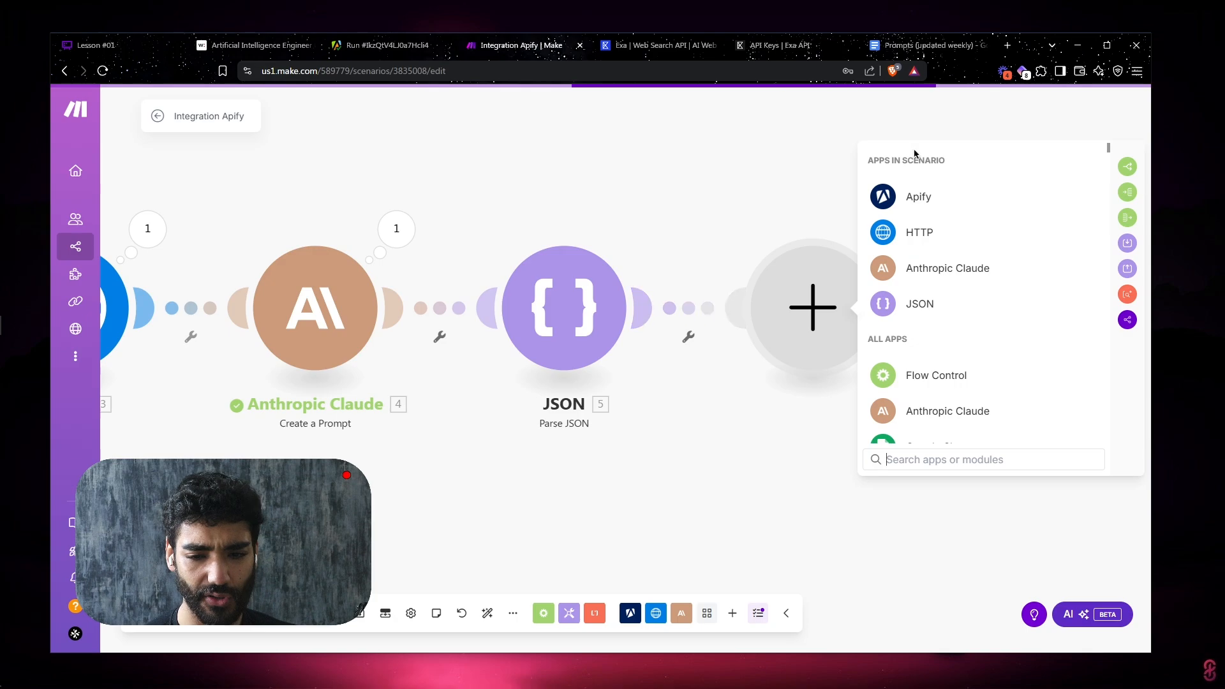
key("ctrl+t")
type("ssmasters.com")
key("Return")
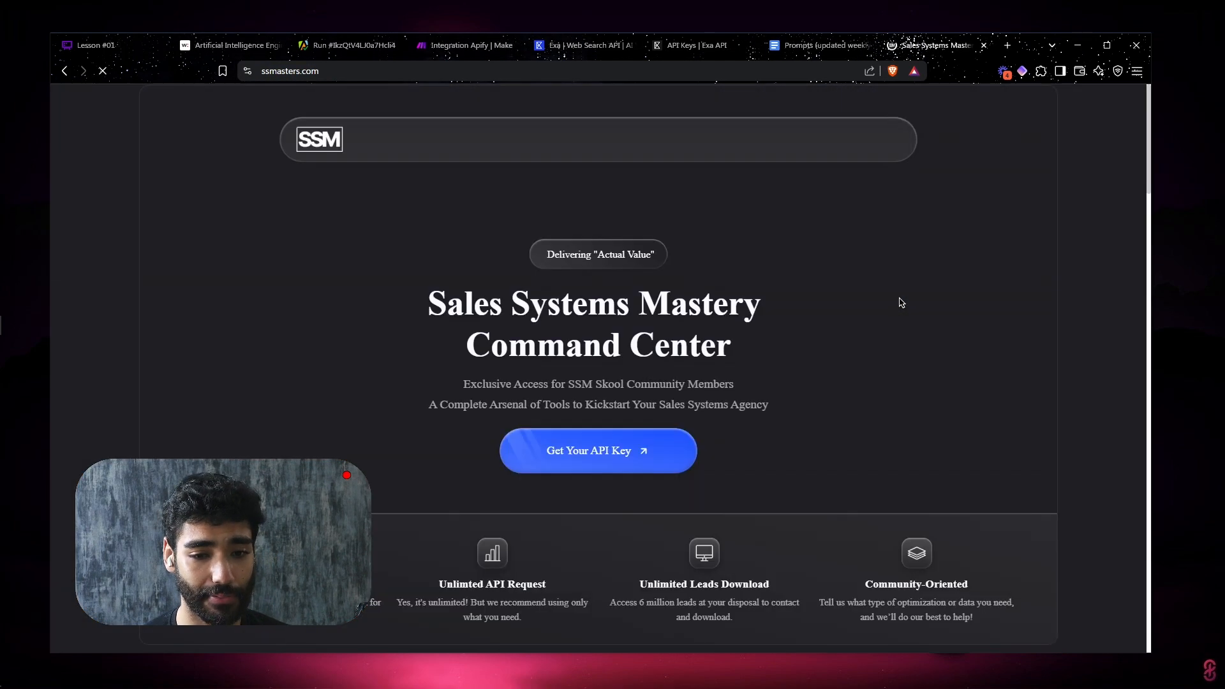
Step: Browse ssmasters.com down to the Email Finder & Verifier and Tool-Kit offering cards
scroll(510, 287, "down", 4)
scroll(542, 304, "up", 1)
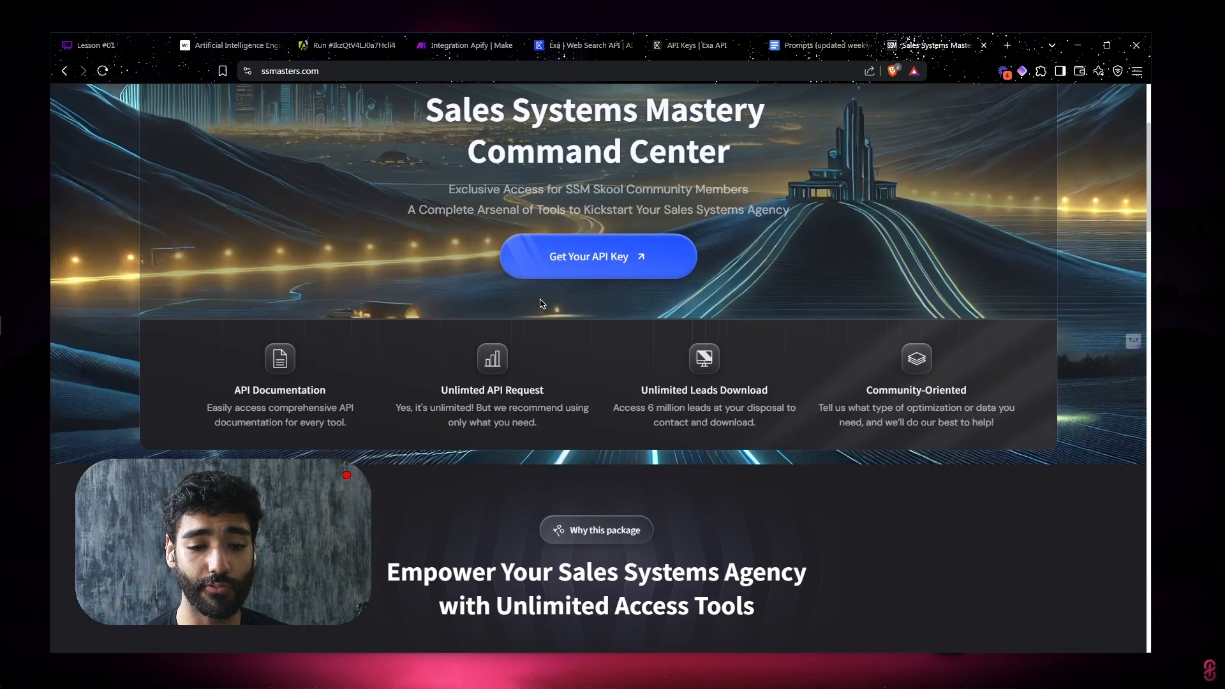
scroll(542, 304, "down", 4)
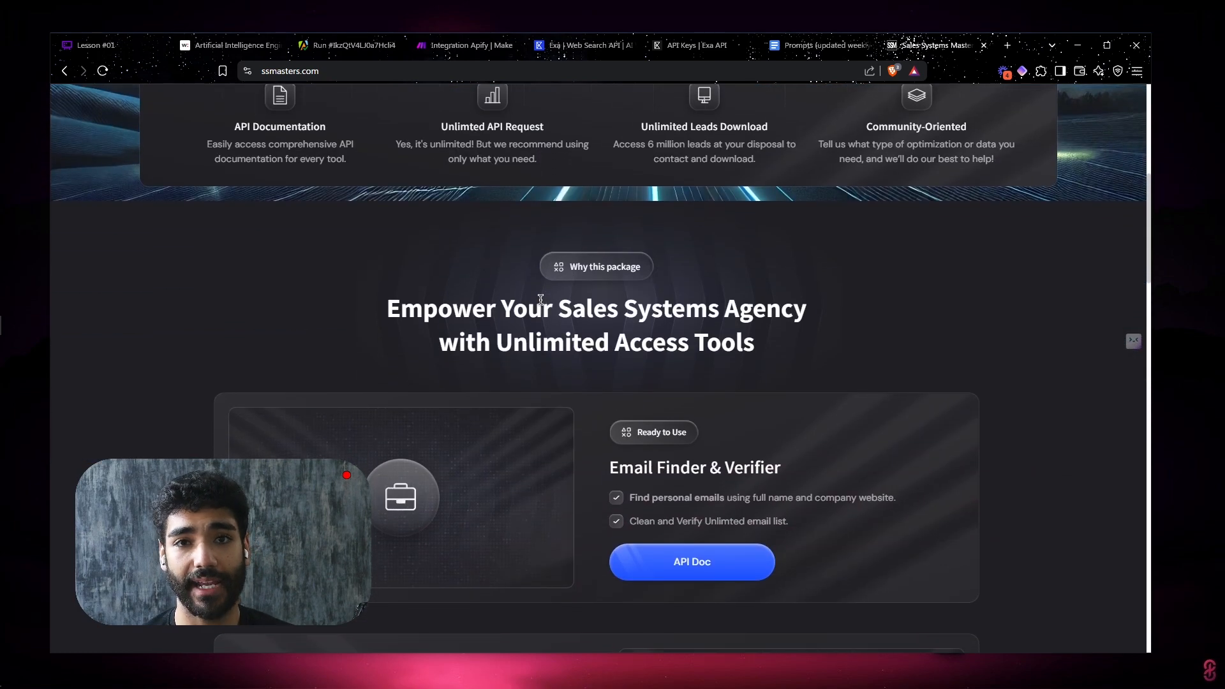
scroll(893, 369, "down", 10)
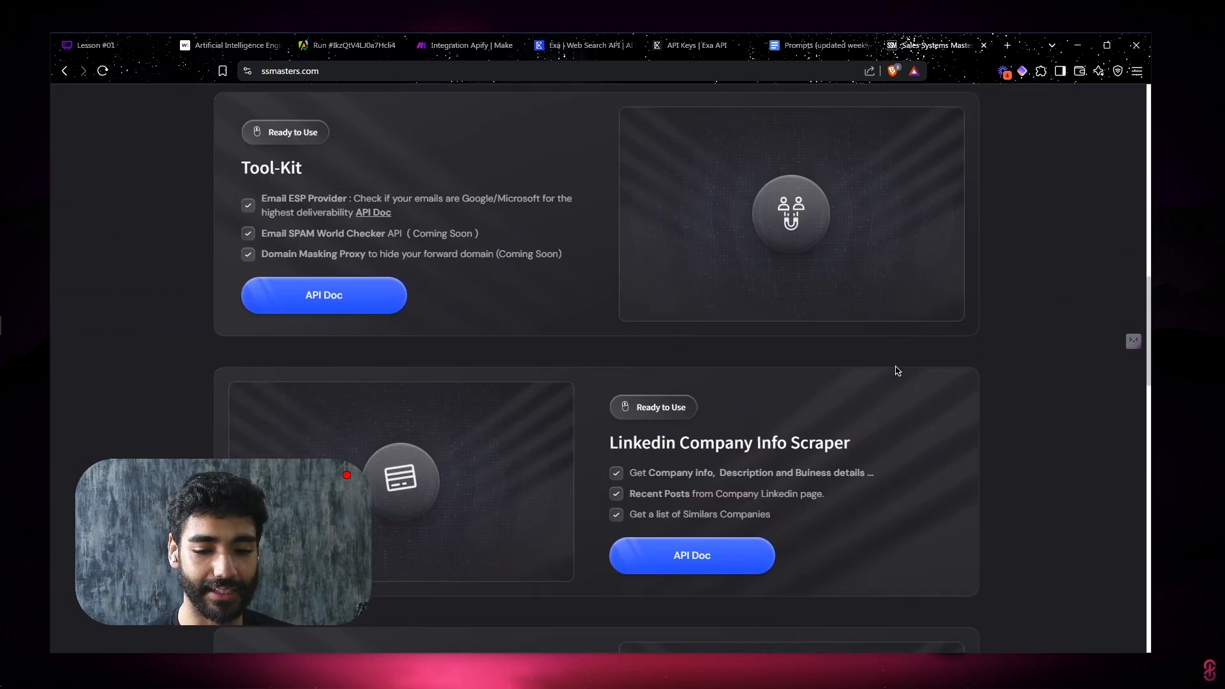
scroll(897, 371, "up", 3)
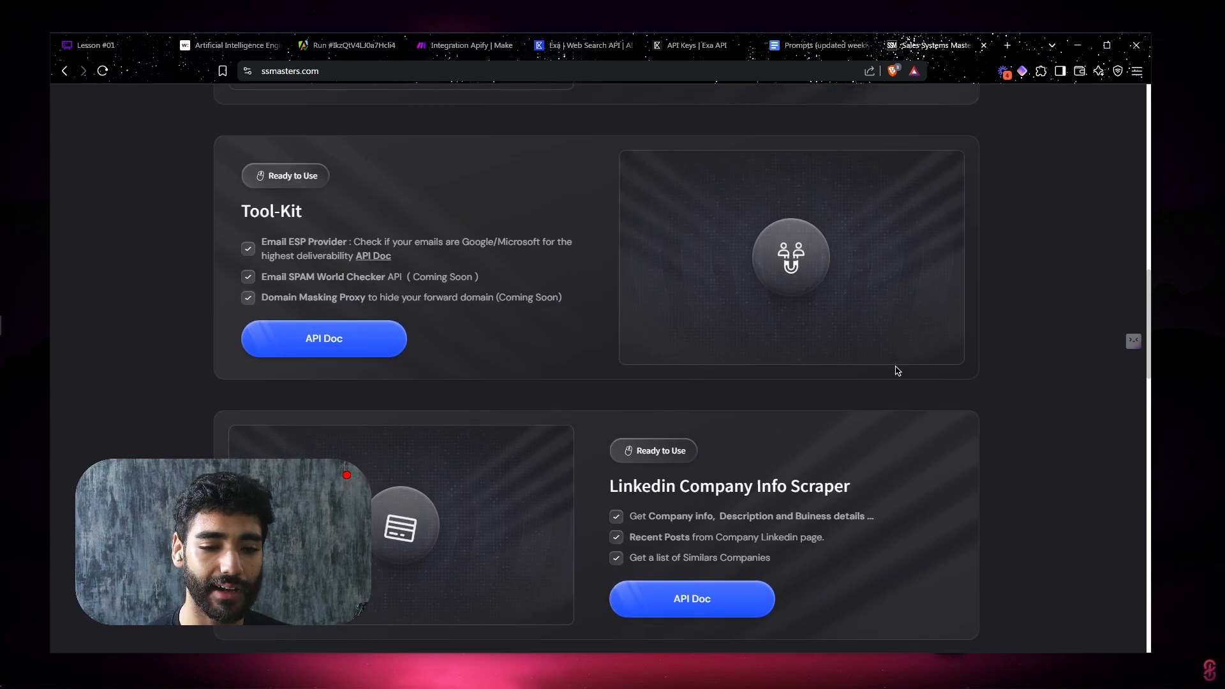
scroll(897, 371, "down", 2)
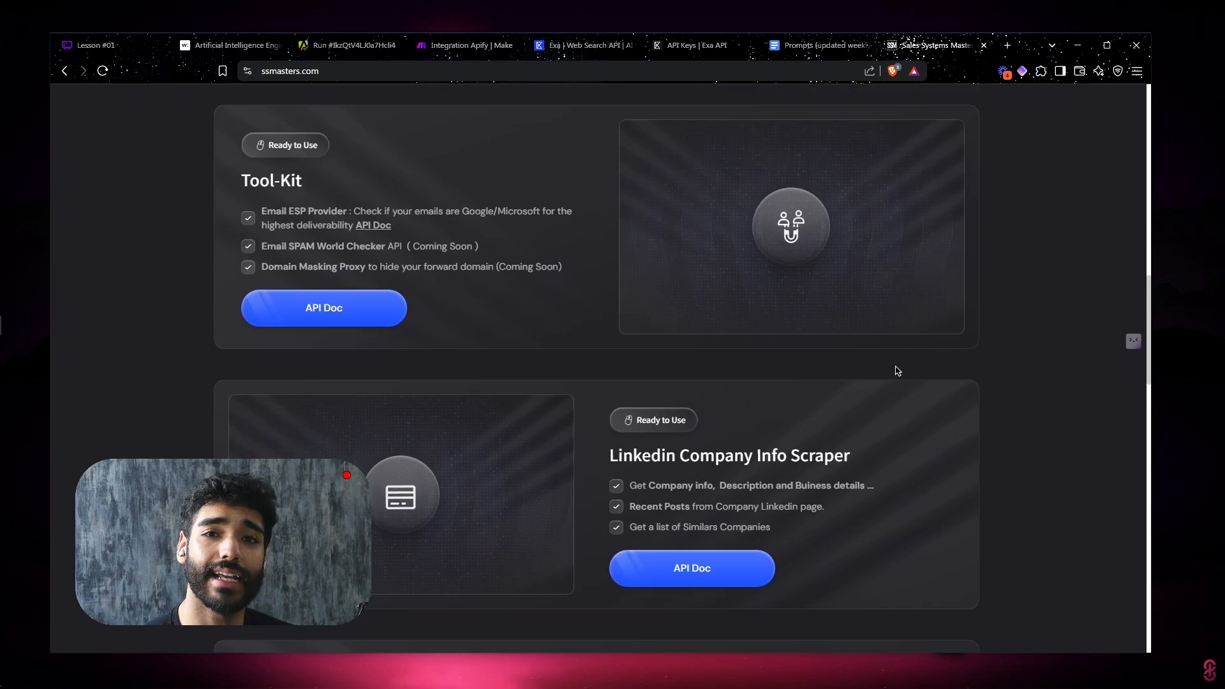
Step: Scroll back up, select the Sales Systems Mastery heading, and close the site's tab
scroll(897, 370, "up", 3)
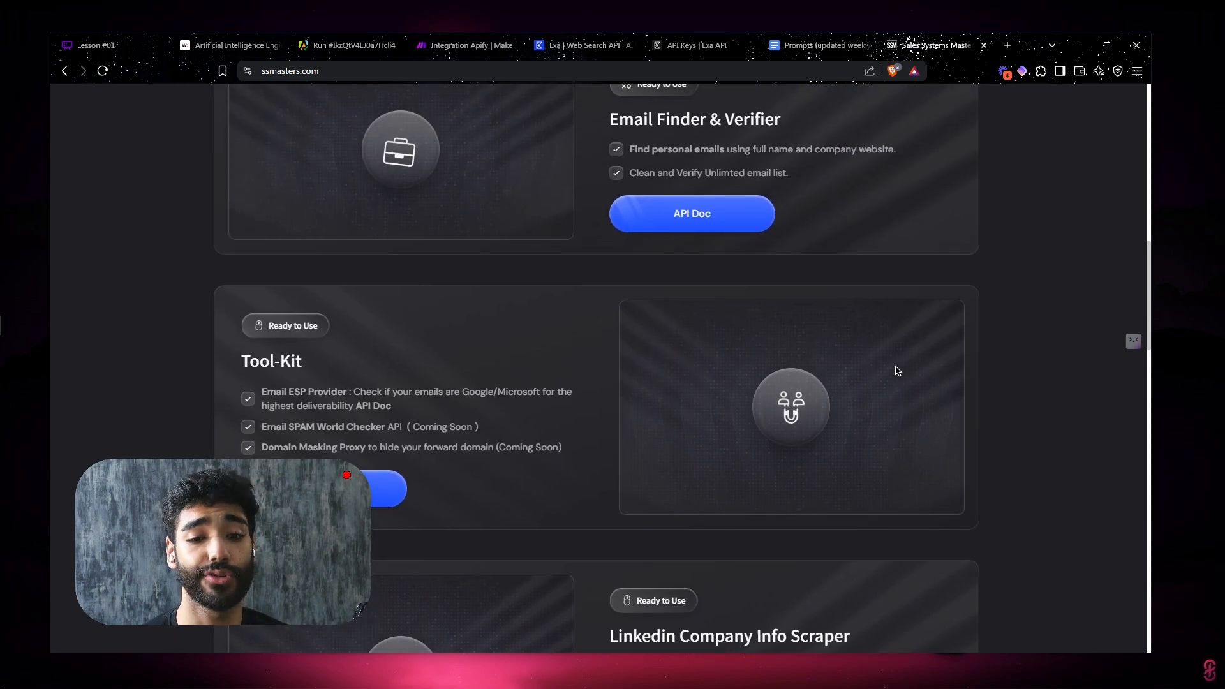
scroll(898, 370, "up", 2)
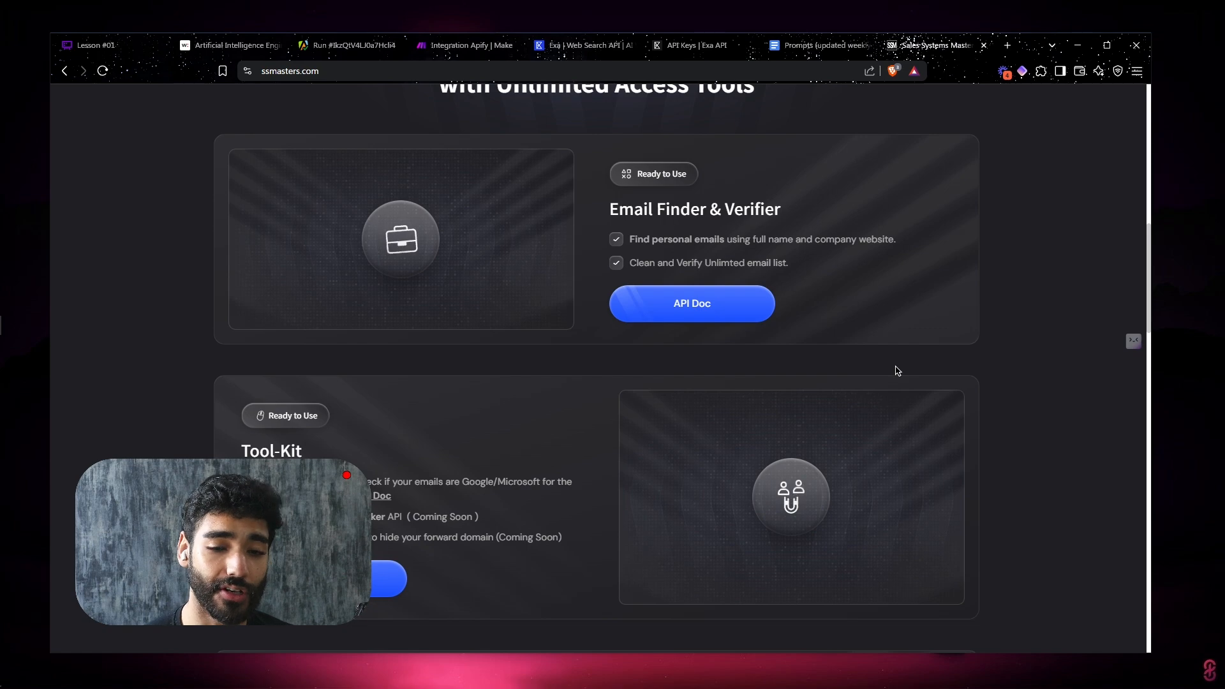
scroll(897, 371, "up", 2)
scroll(590, 309, "up", 4)
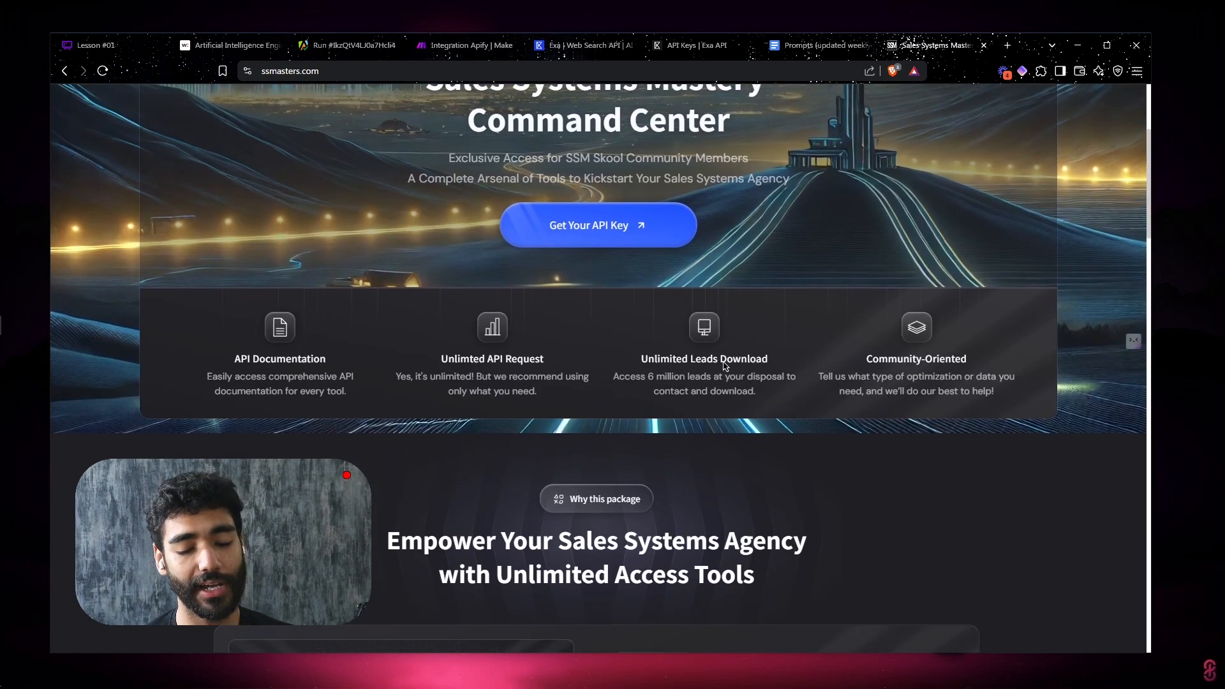
scroll(647, 373, "up", 2)
triple_click(627, 285)
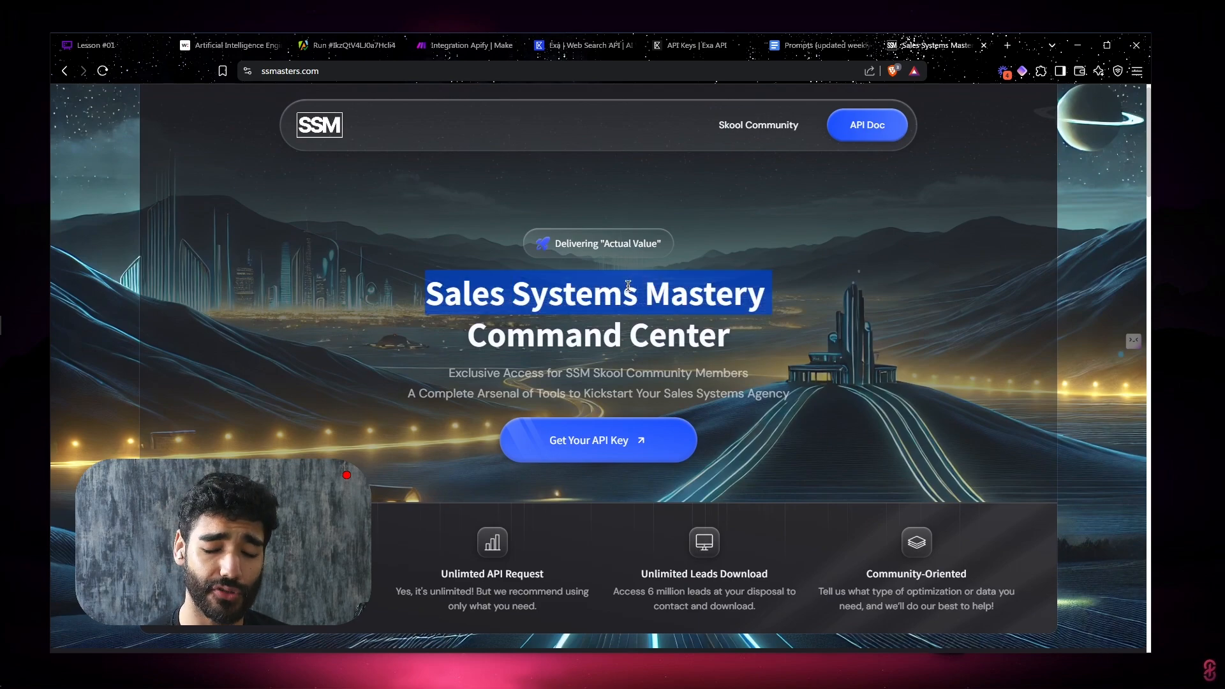
key("ctrl+w")
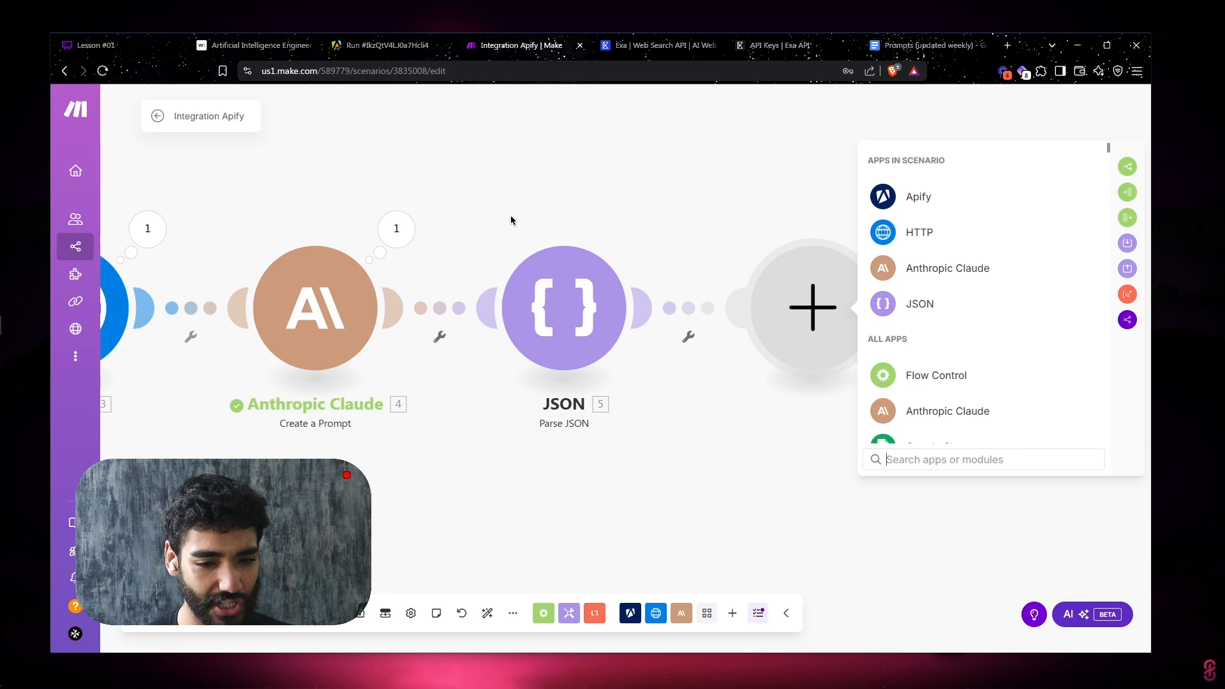
Step: Recheck the Whimsical 'Lesson #01' flowchart, return to the Make scenario, then open a blank new tab
left_click(131, 51)
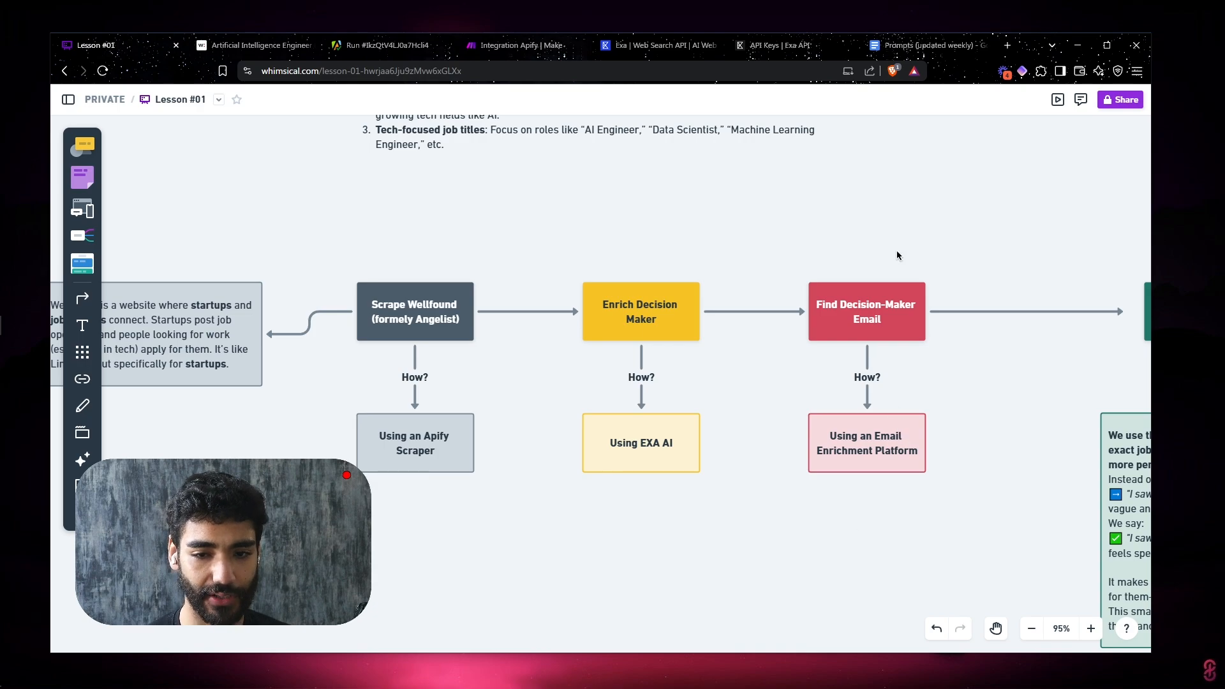
left_click(504, 45)
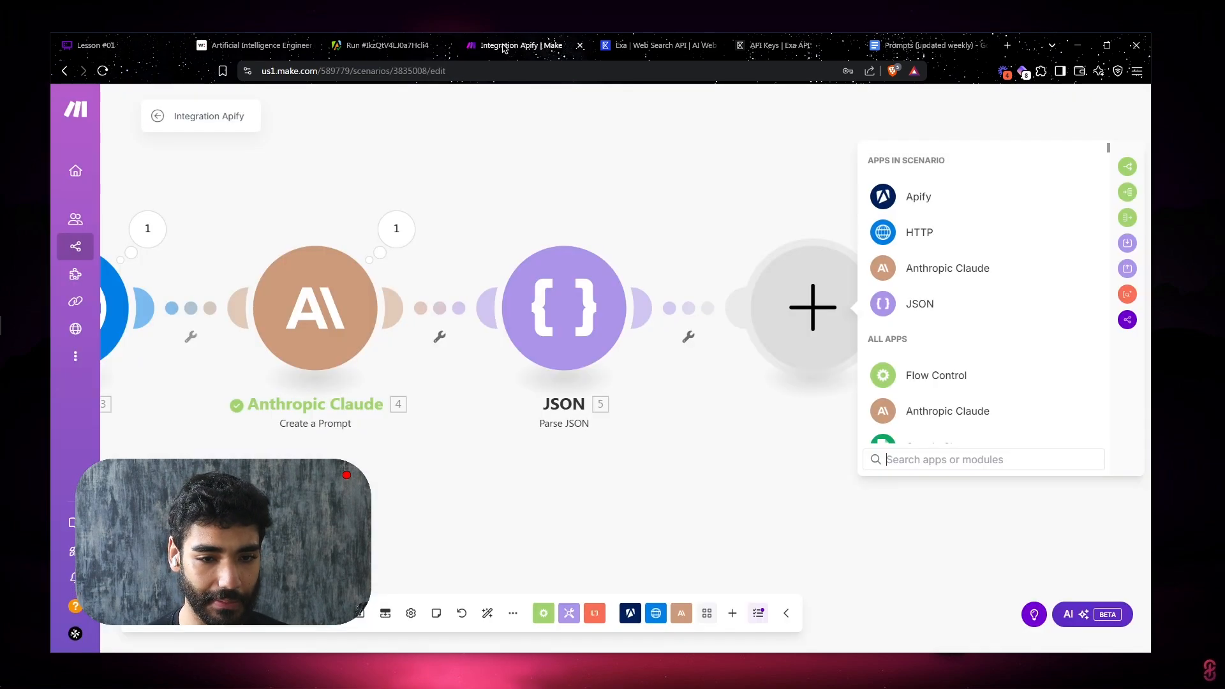
key("ctrl+t")
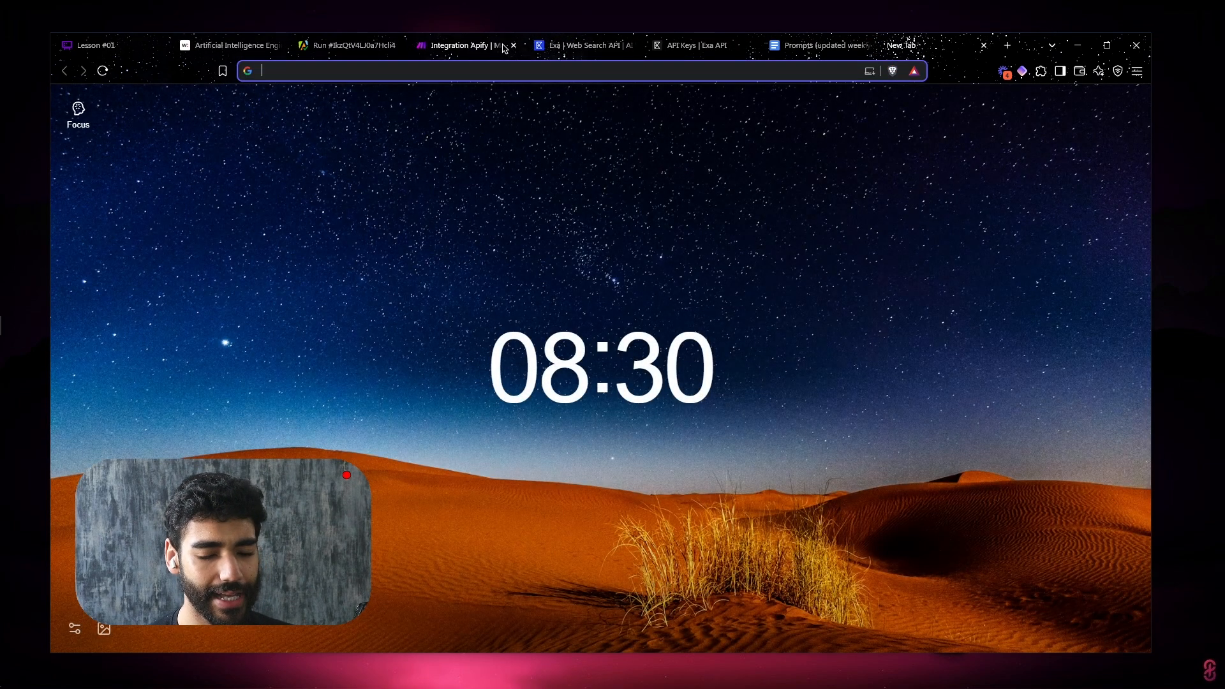
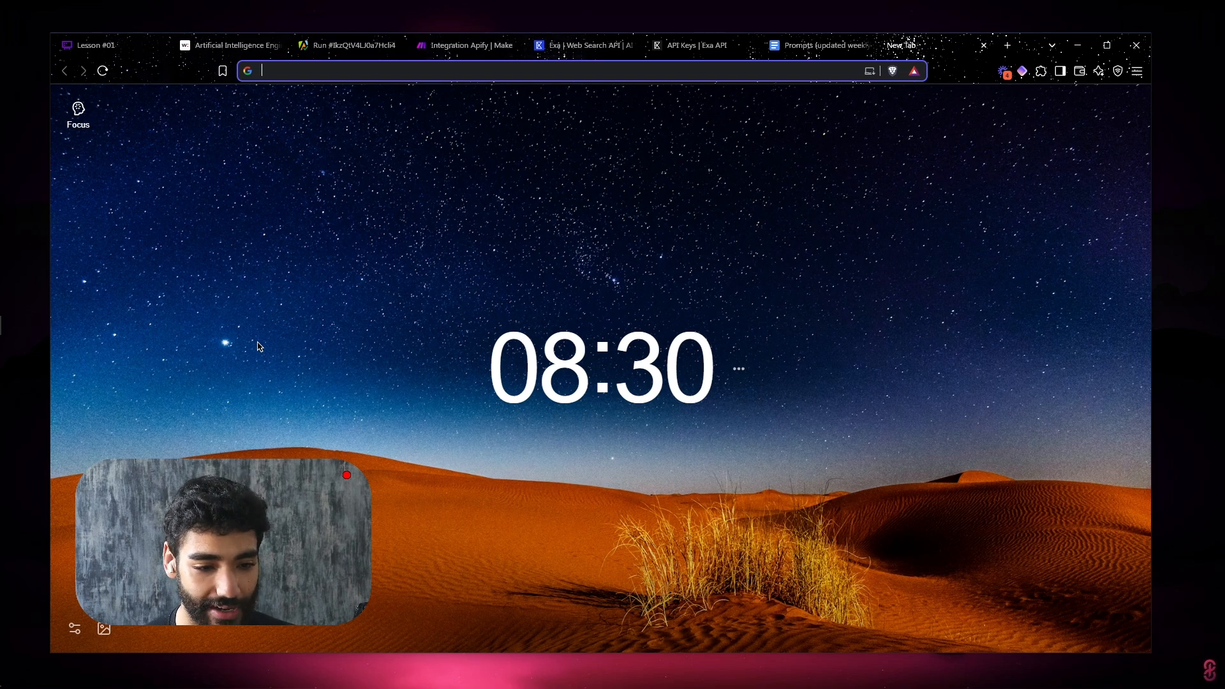
Step: Launch Opera and Proton VPN, then quick-connect the VPN to the Netherlands
key("super")
type("ope")
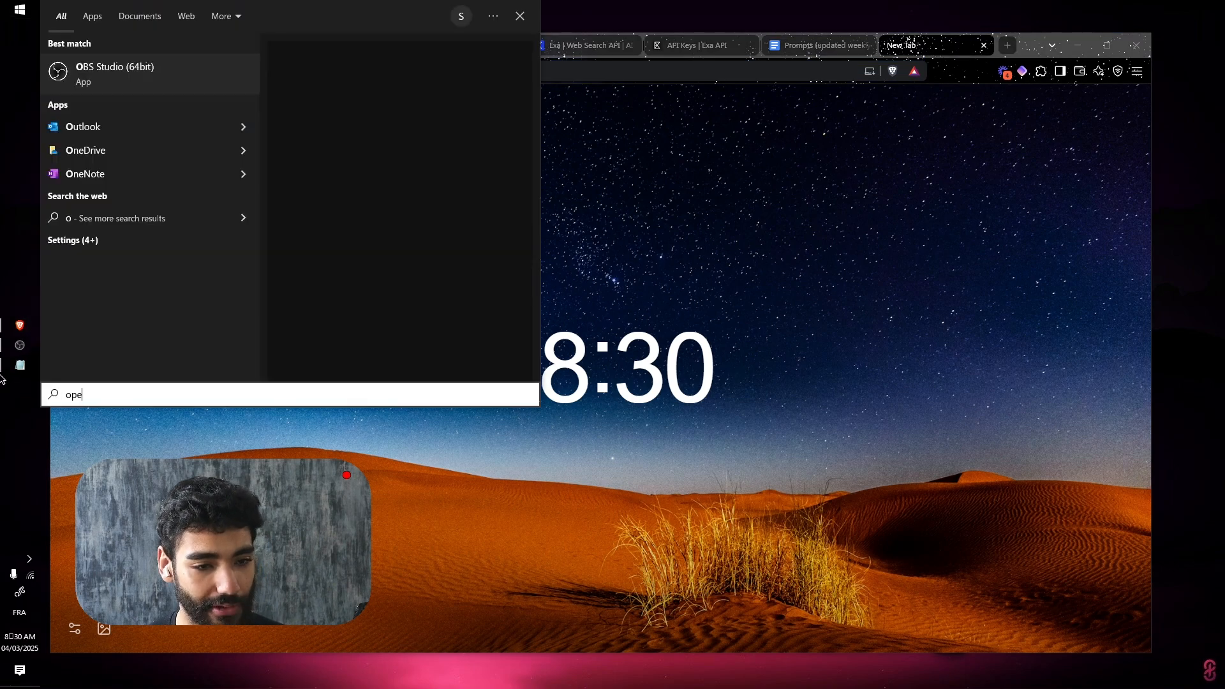
type("ra")
key("Return")
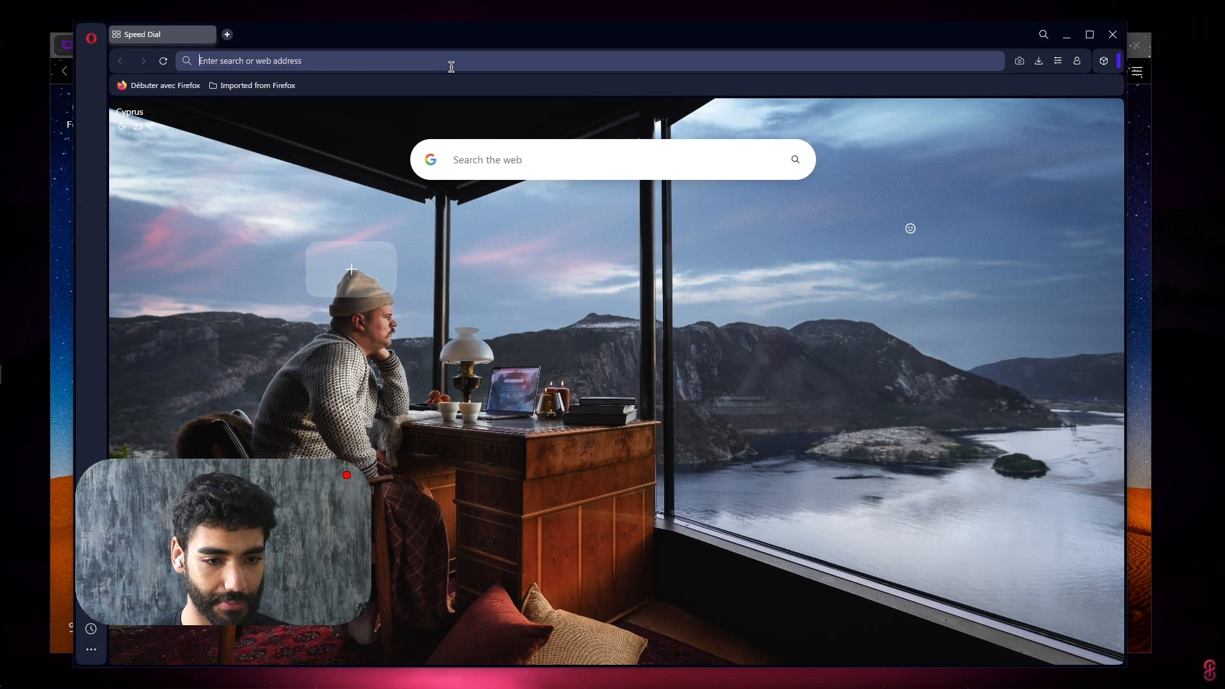
key("super")
type("pro")
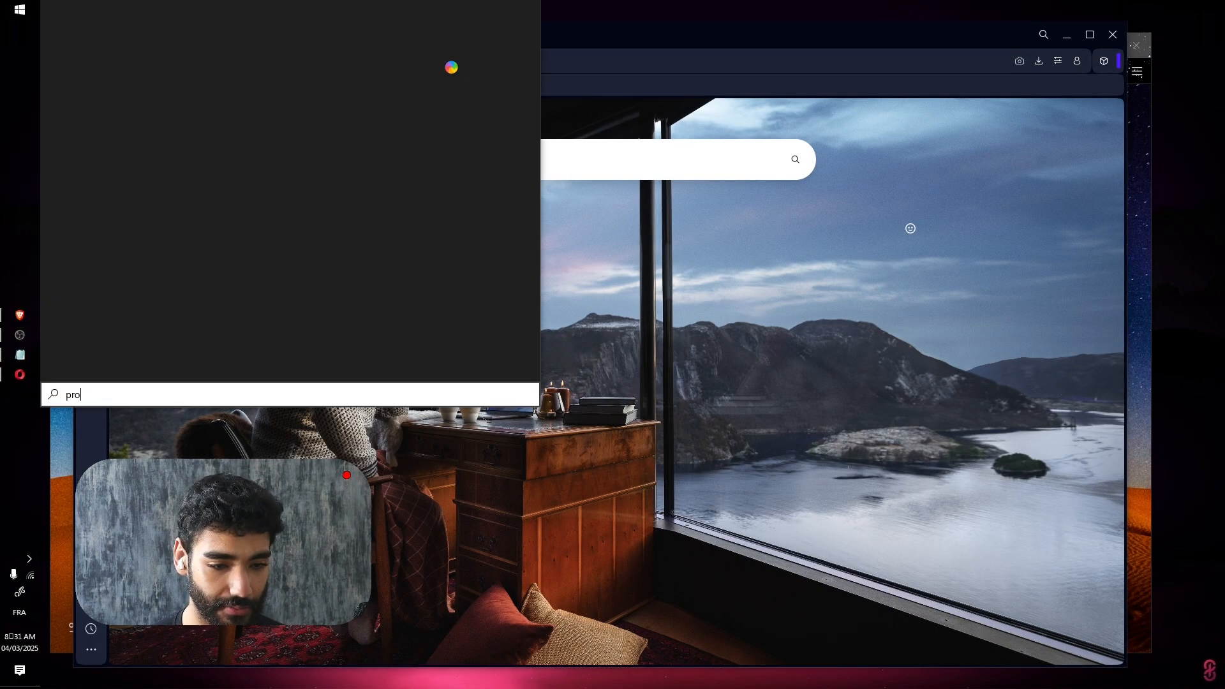
type("to")
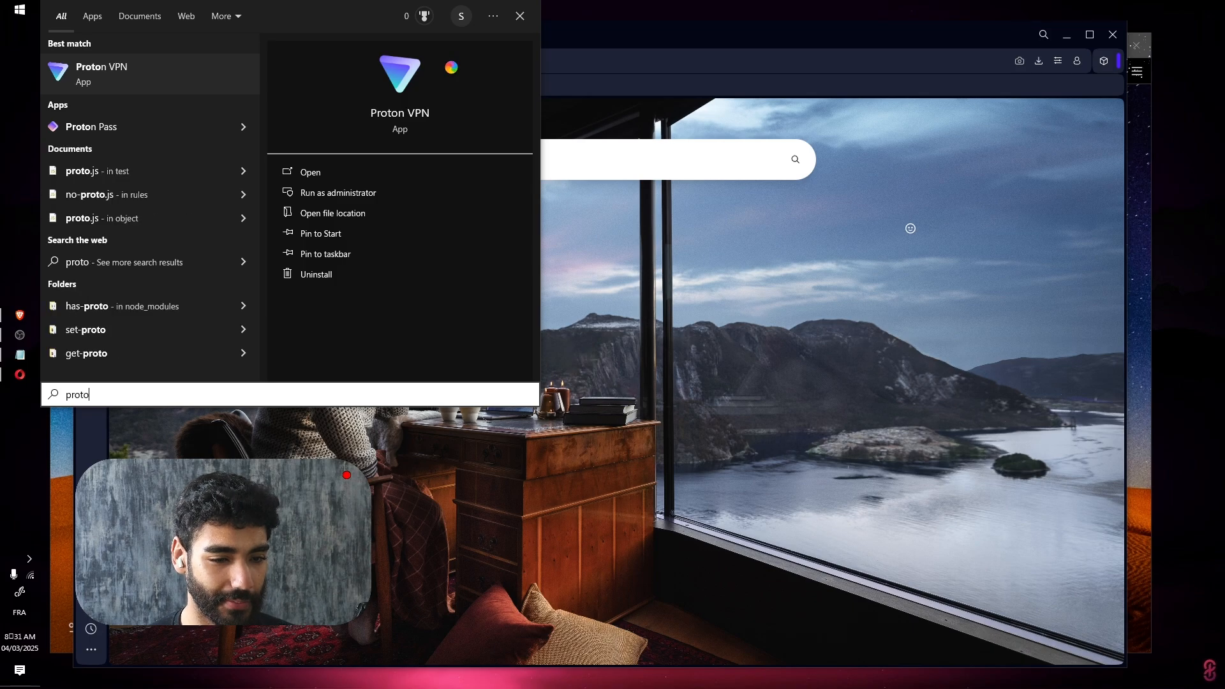
key("Return")
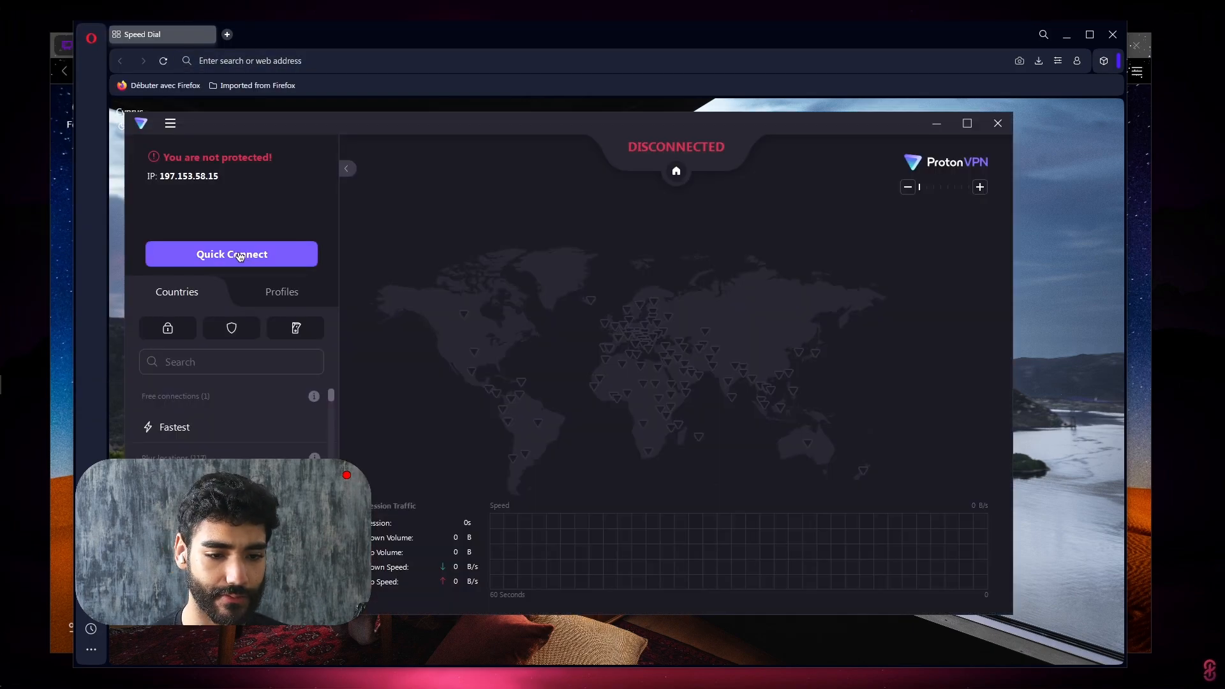
left_click(237, 256)
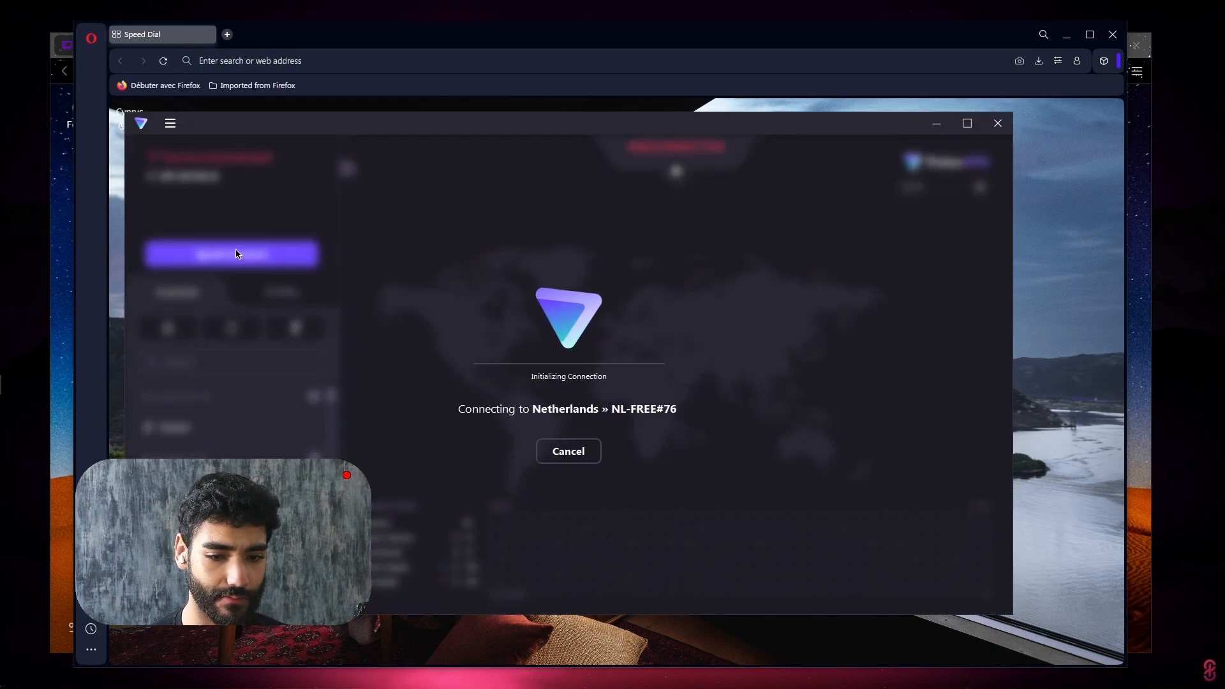
Step: Search 'findy mail', open Findymail's sign-up form, and enter the user's full name
left_click(433, 81)
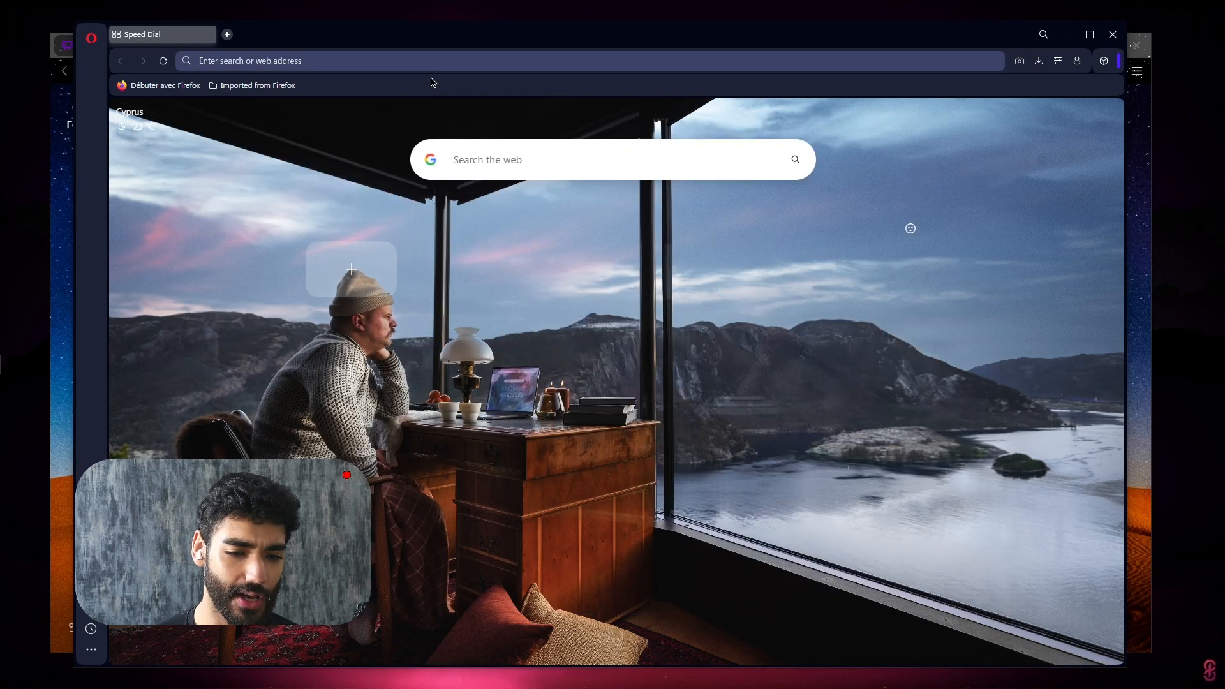
type("findy mail")
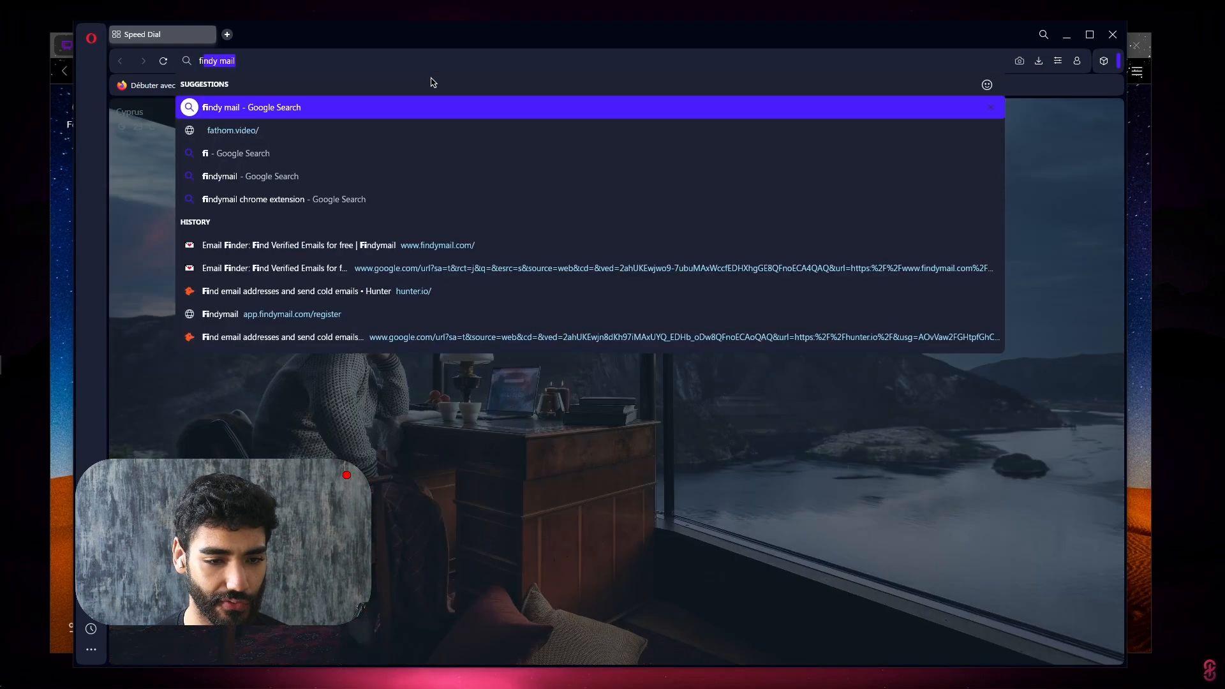
key("Return")
left_click(292, 240)
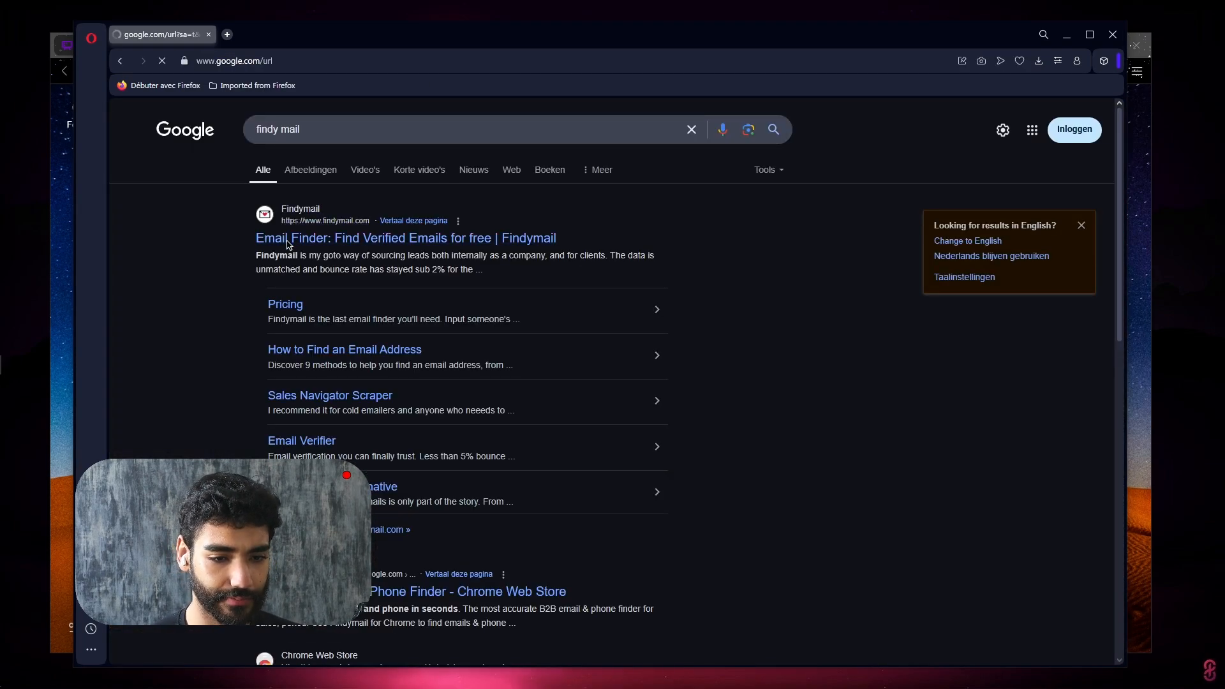
left_click(955, 134)
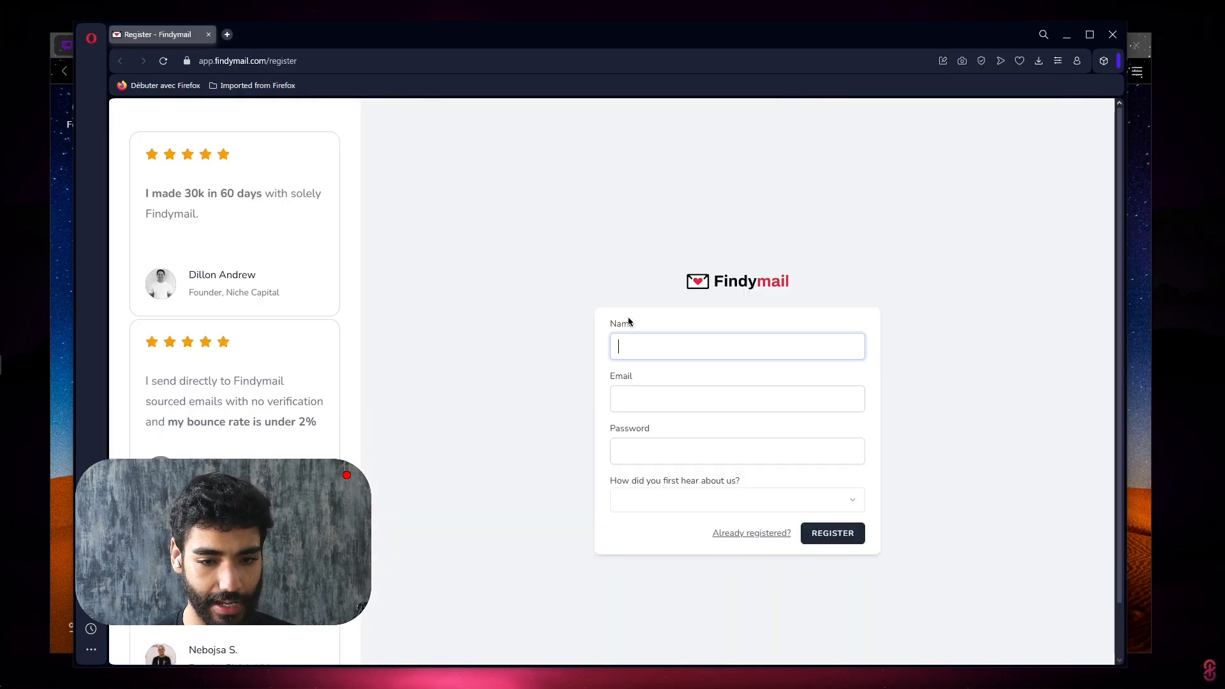
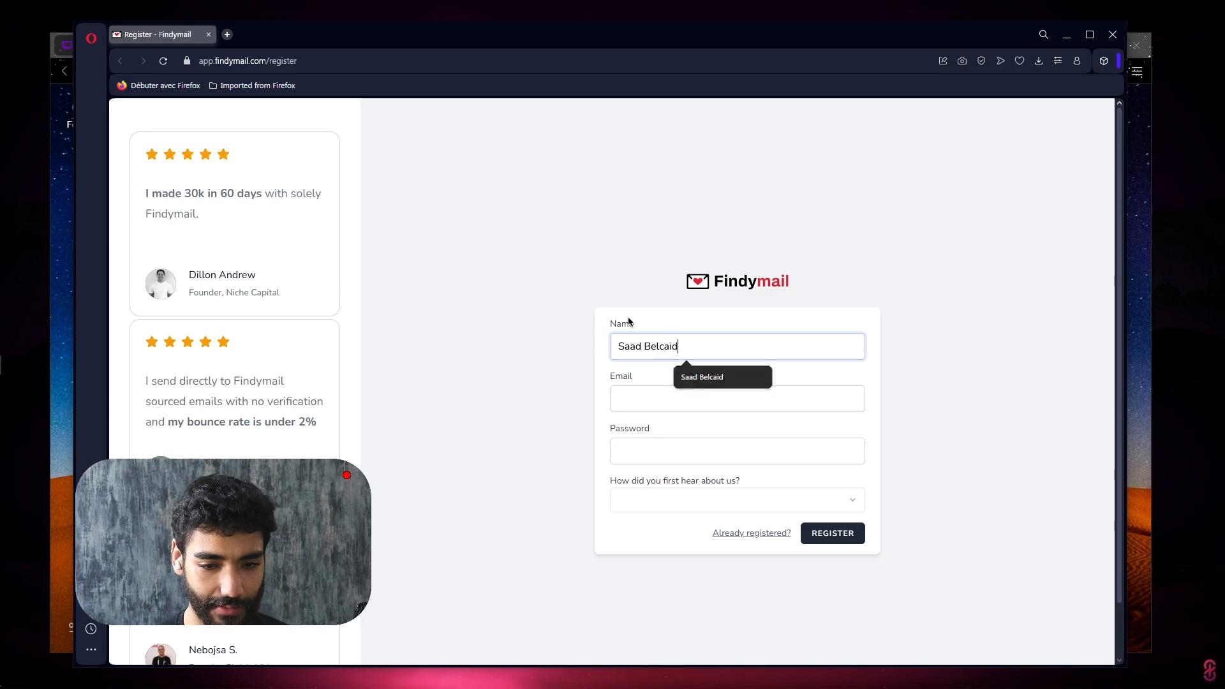
key("Tab")
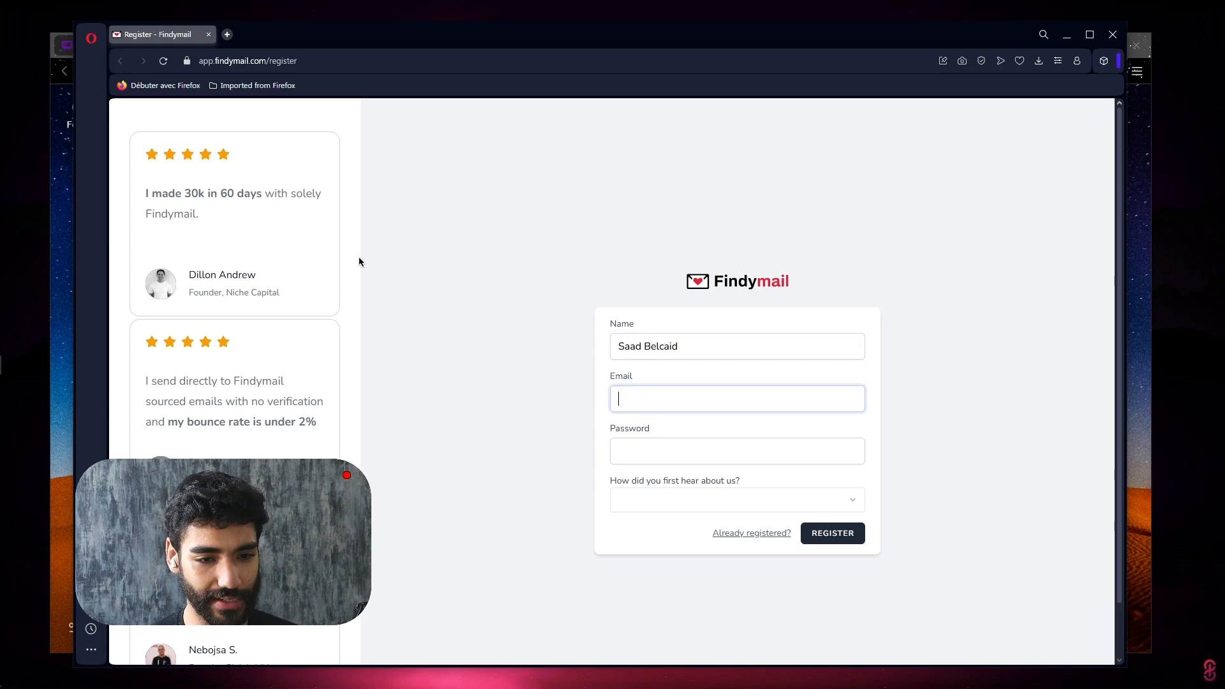
left_click(62, 300)
left_click(442, 75)
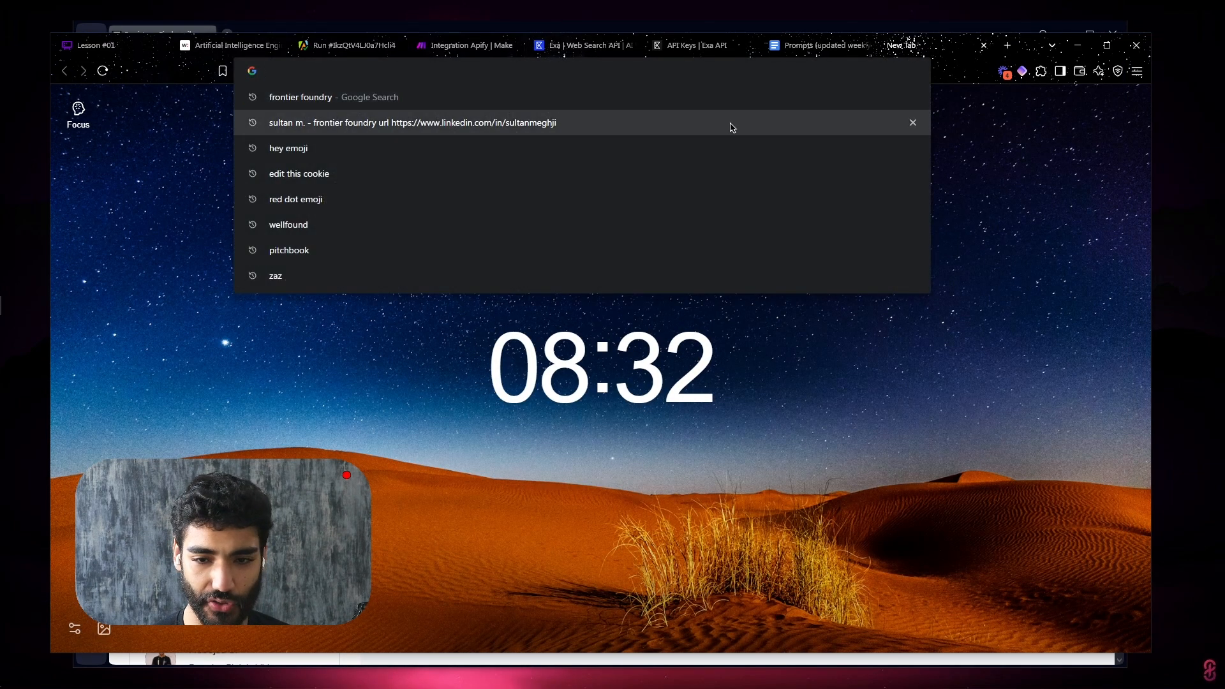
Step: Log in to instantly.ai and copy one sending account's email address
type("instantly.ai")
key("Return")
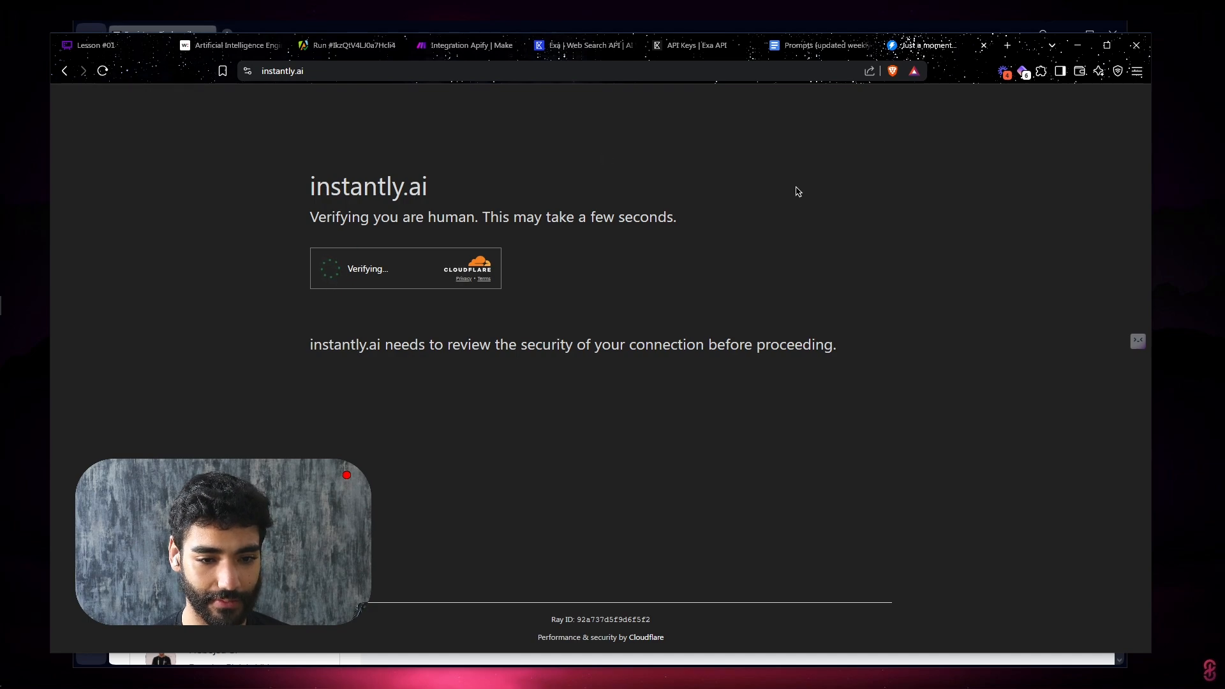
left_click(342, 273)
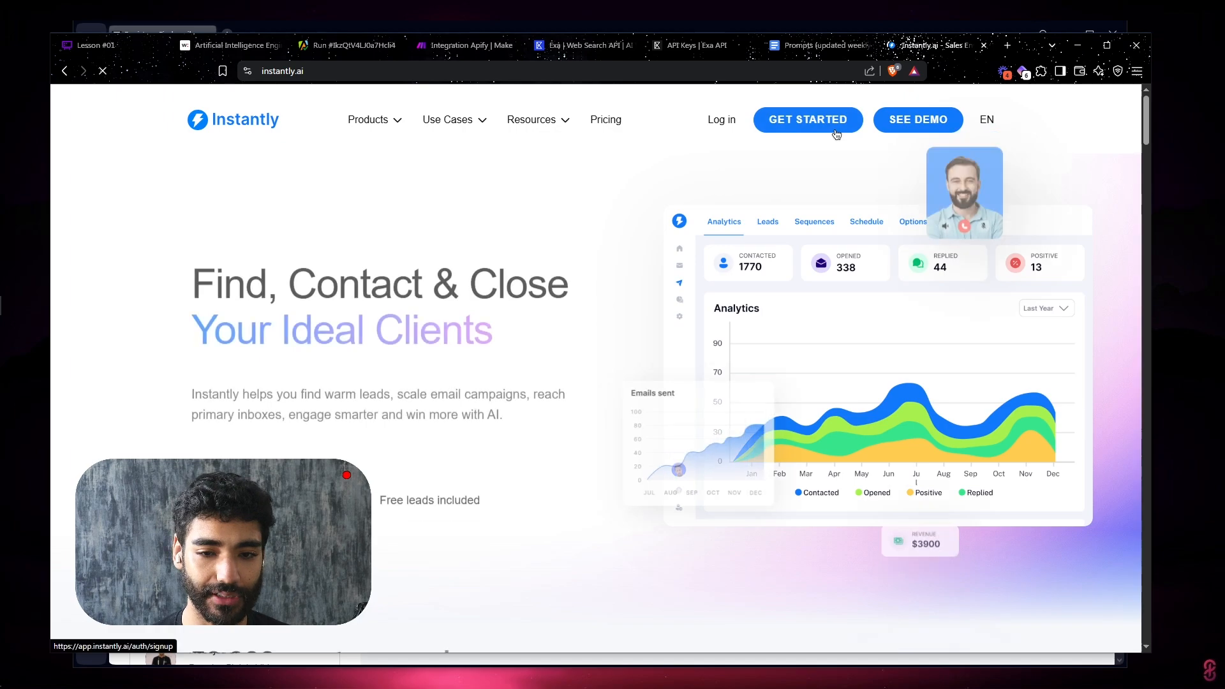
left_click(729, 122)
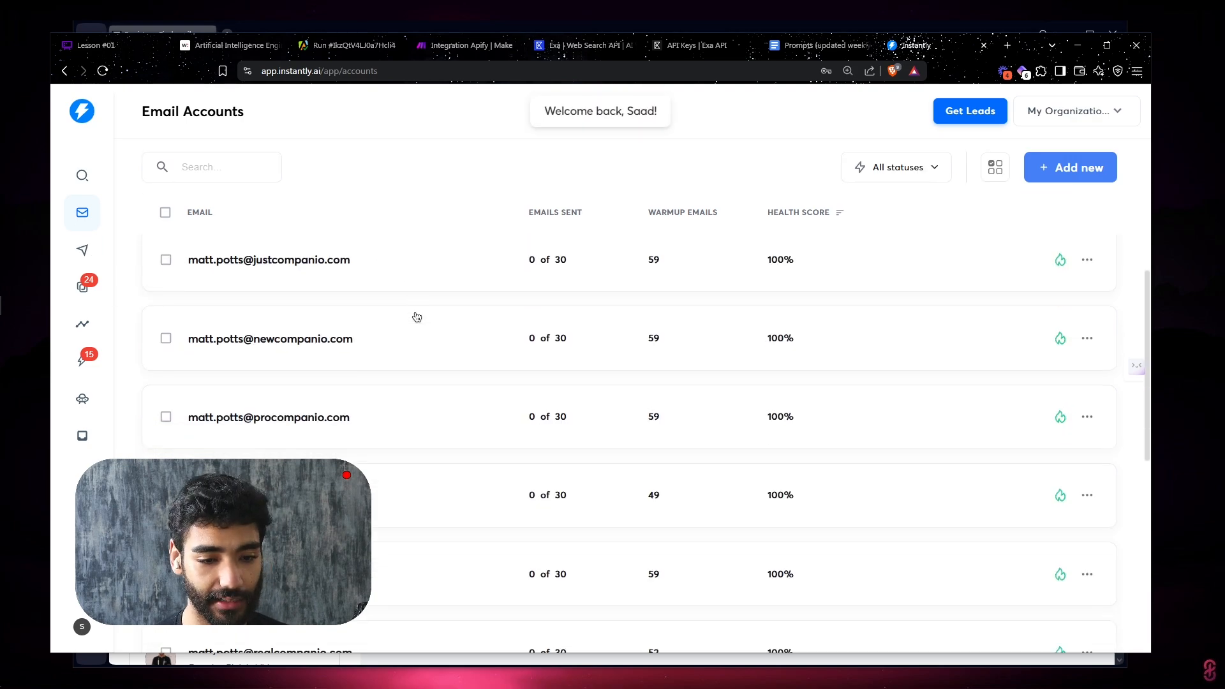
left_click_drag(385, 426, 195, 429)
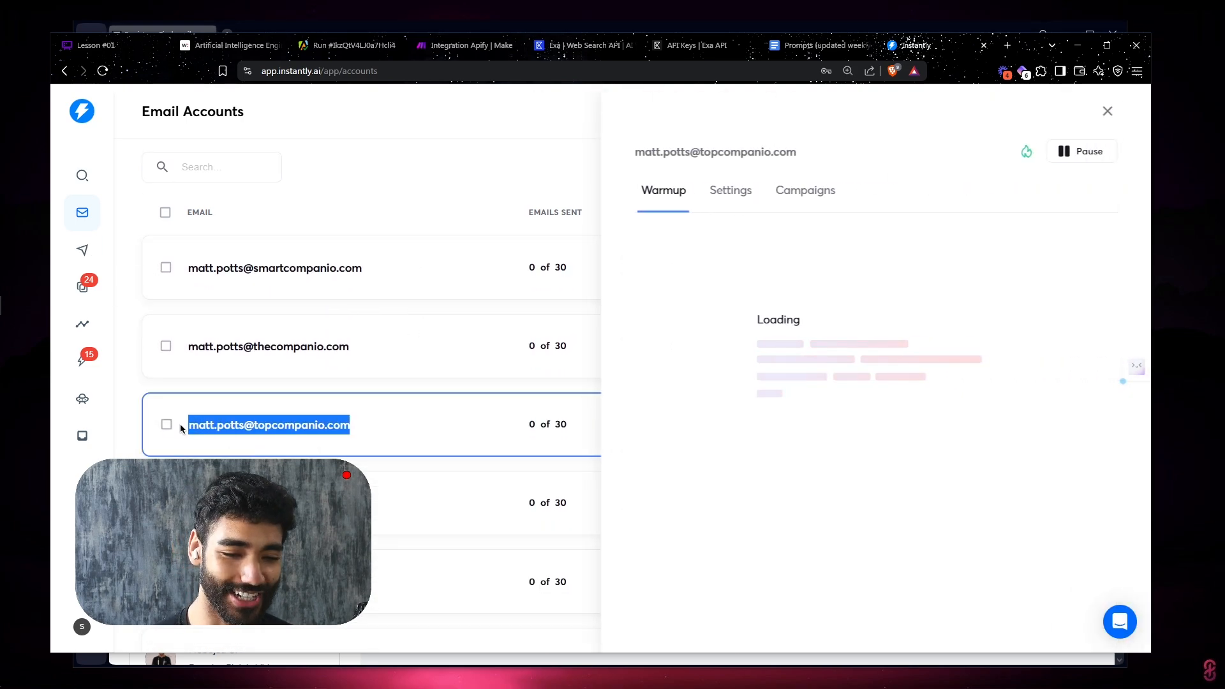
key("ctrl+w")
Step: In Gmail, add that sending account as another Google account with its password
key("ctrl+t")
type("mail.google.com/mail/")
key("Down")
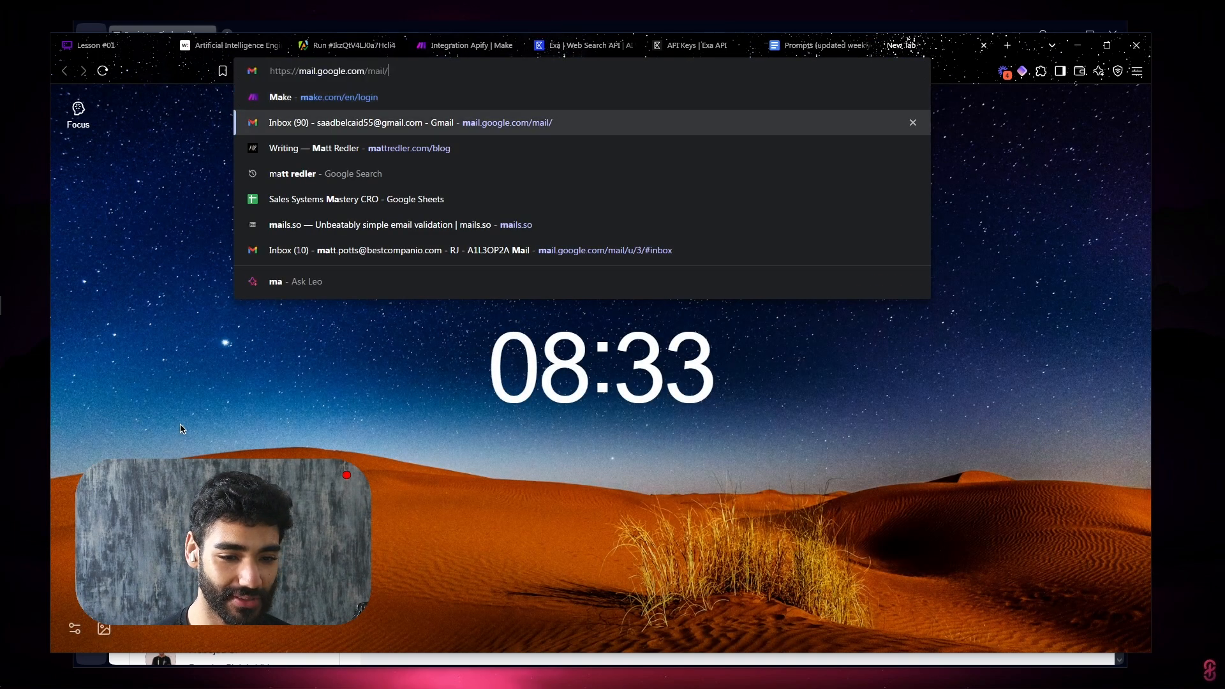
key("Down")
key("Up")
key("Return")
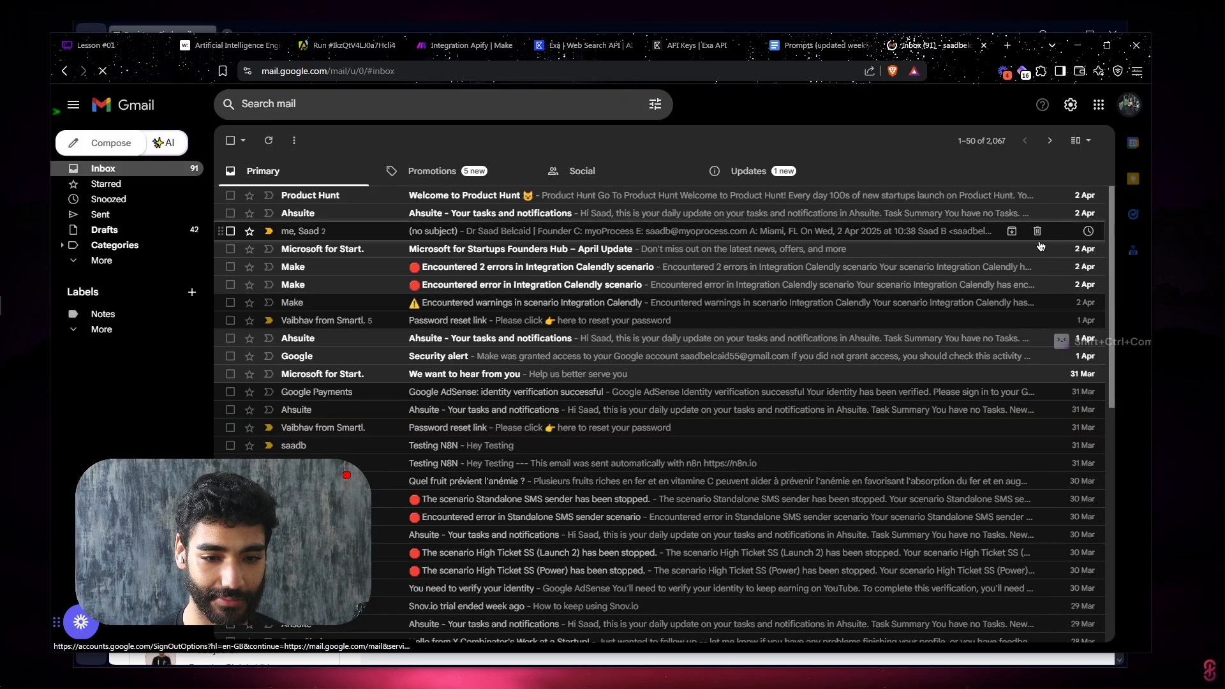
left_click(1129, 105)
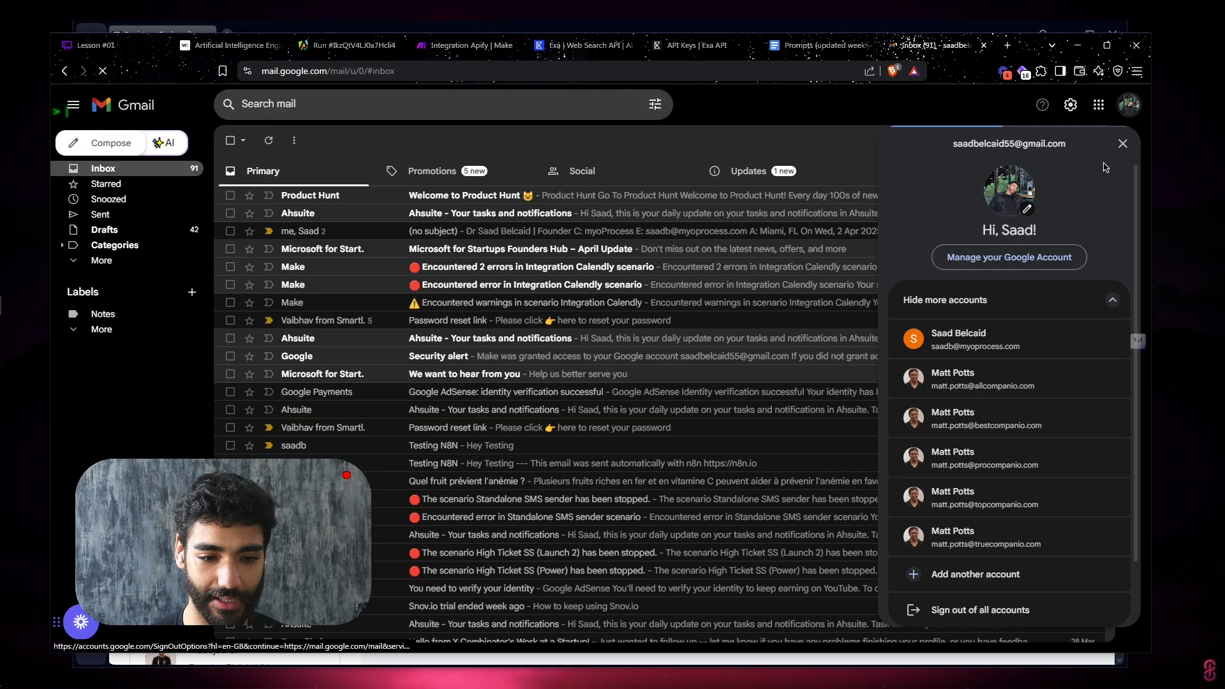
left_click(937, 574)
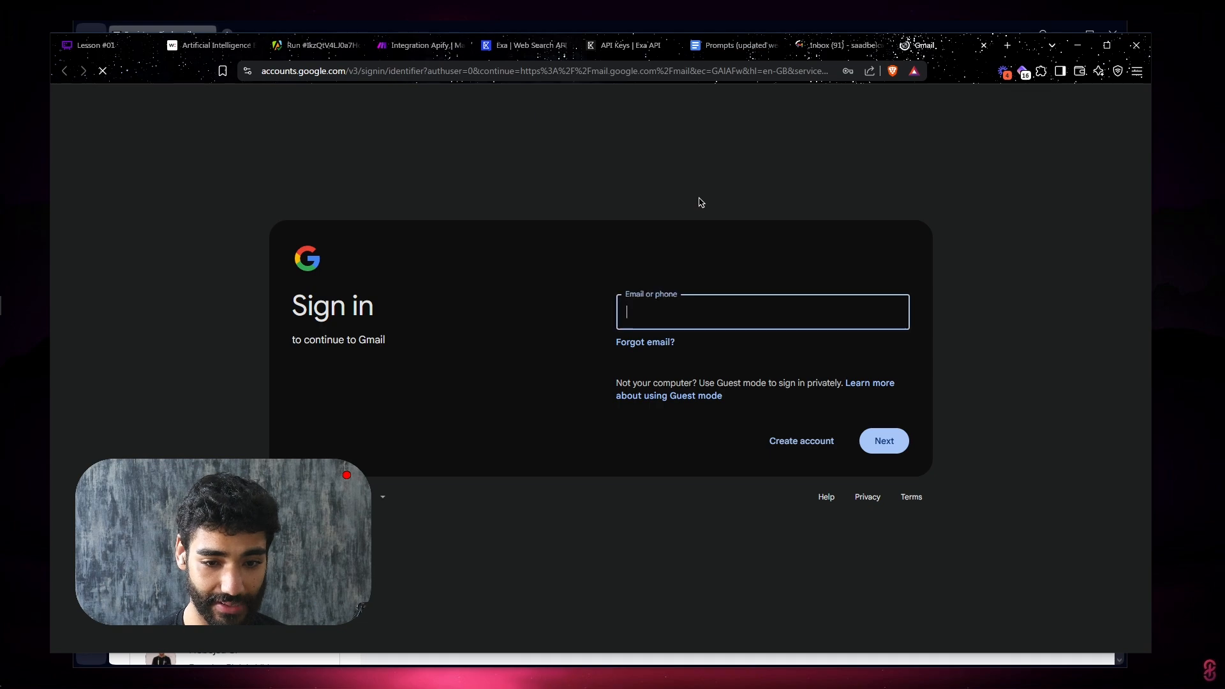
key("ctrl+v")
key("Return")
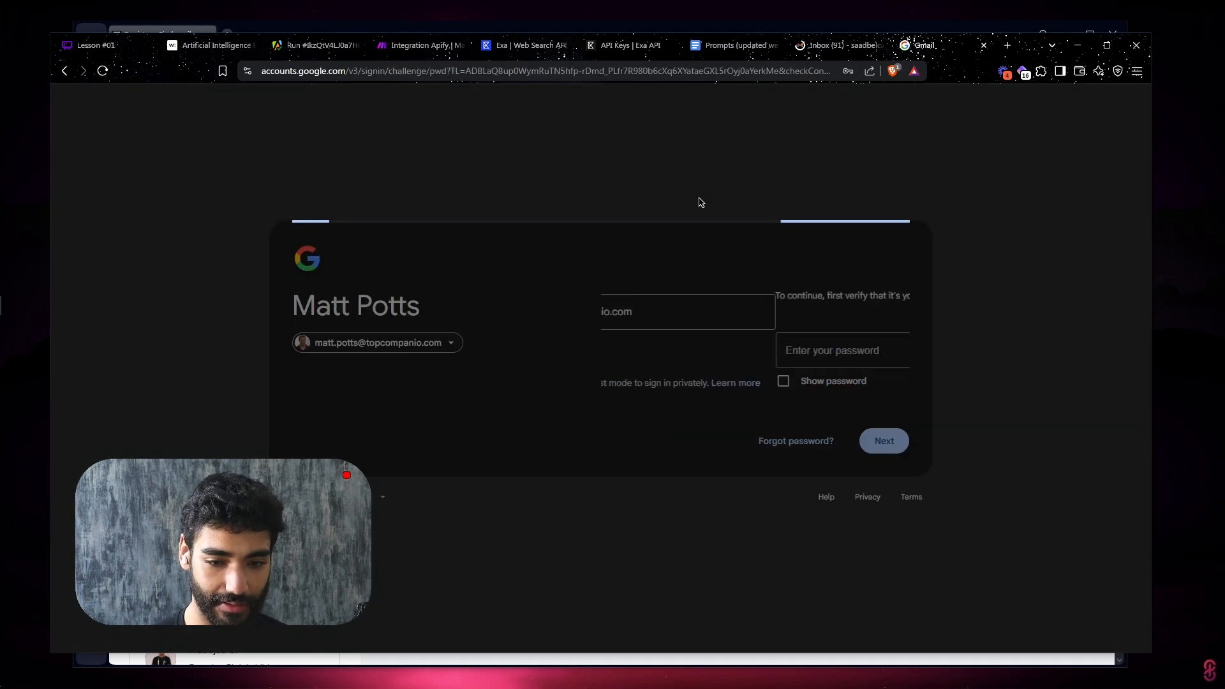
type("•••")
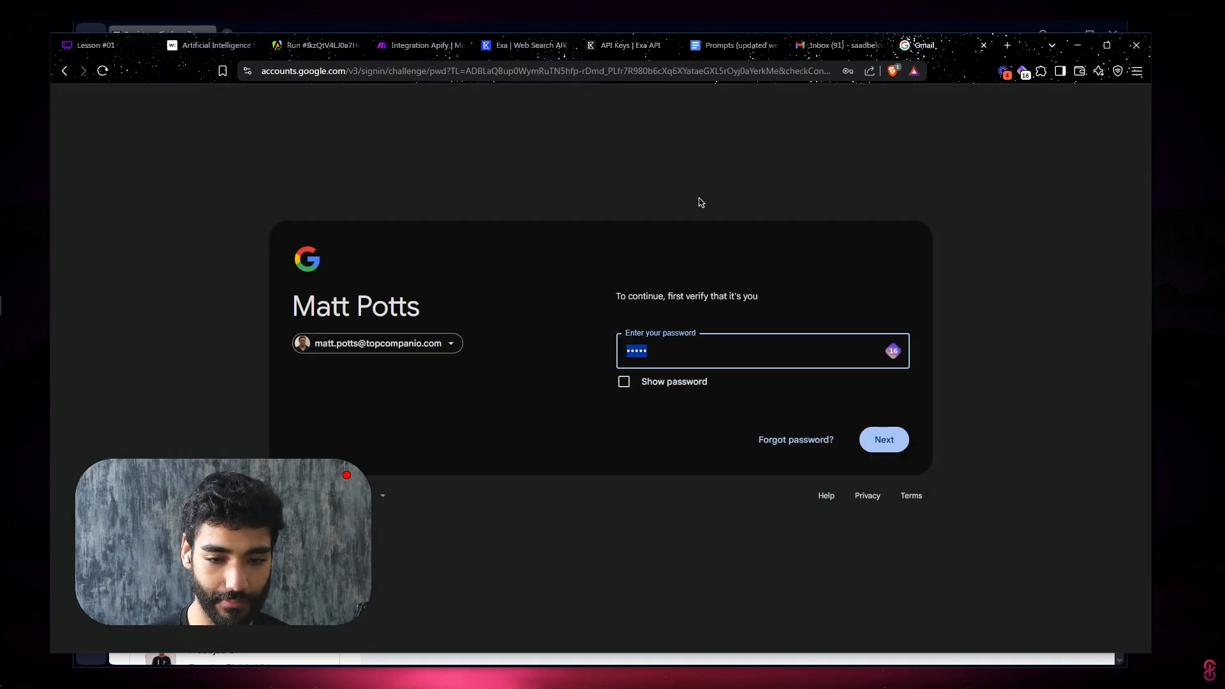
type("••••••")
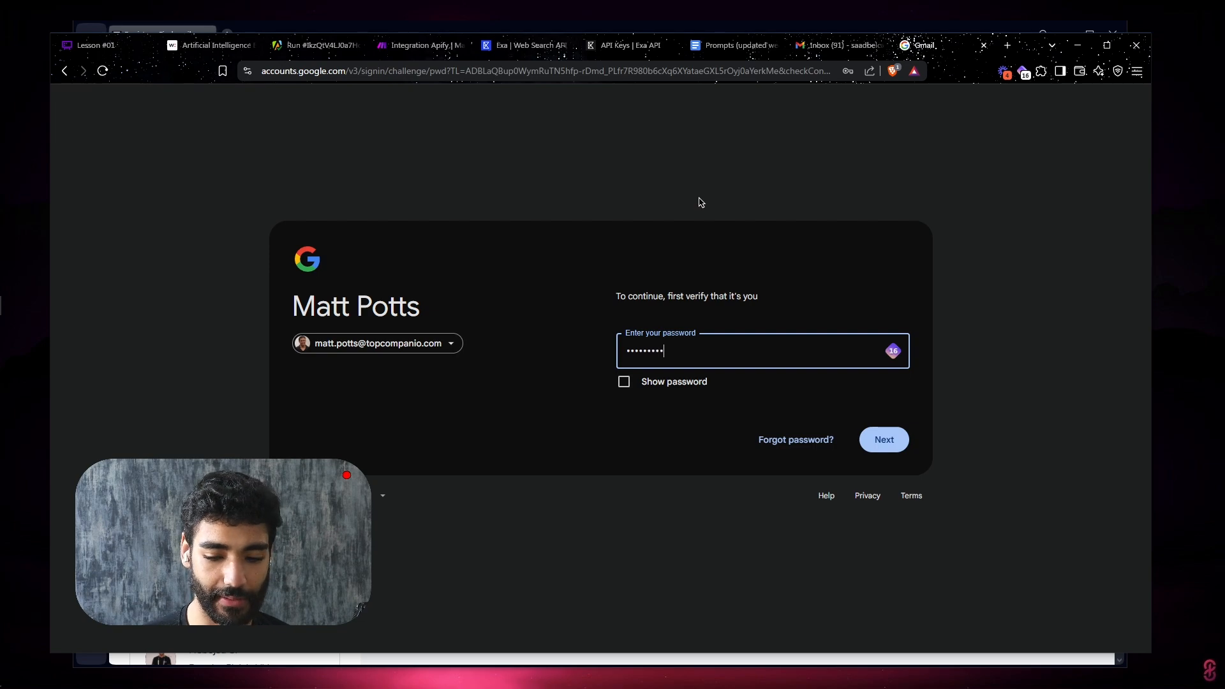
type("••")
key("Return")
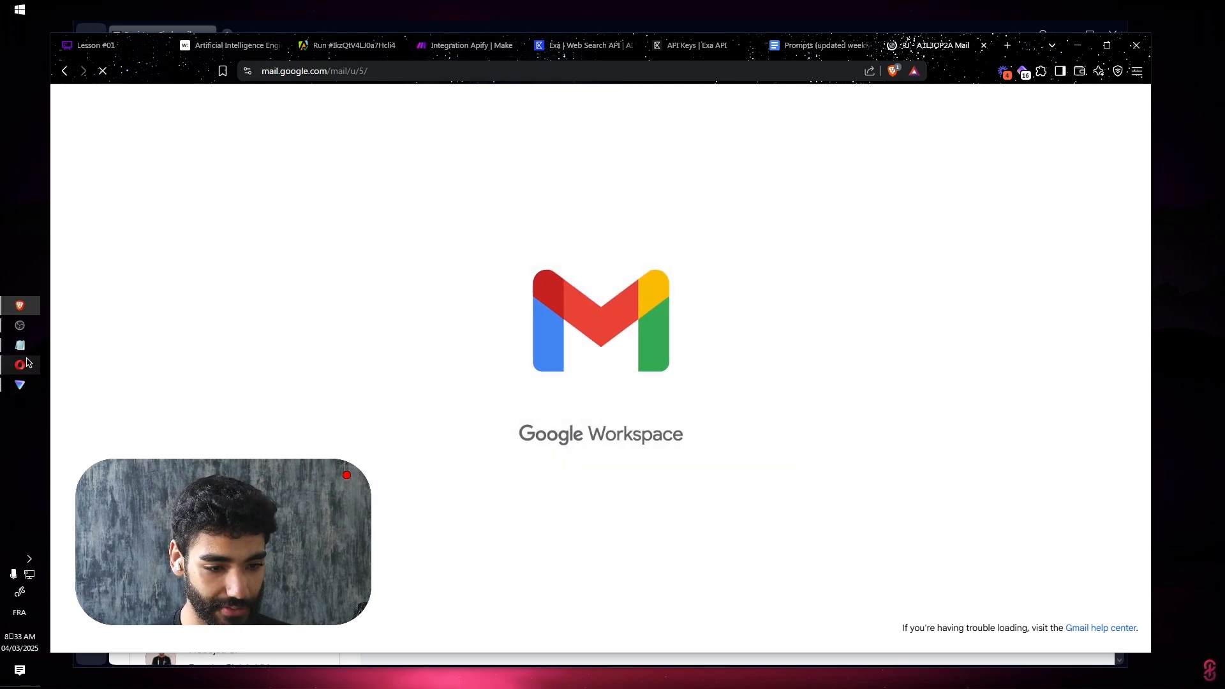
left_click(20, 365)
Step: Complete Findymail registration with the account email, a password, and Google as referral source
key("ctrl+v")
left_click(611, 428)
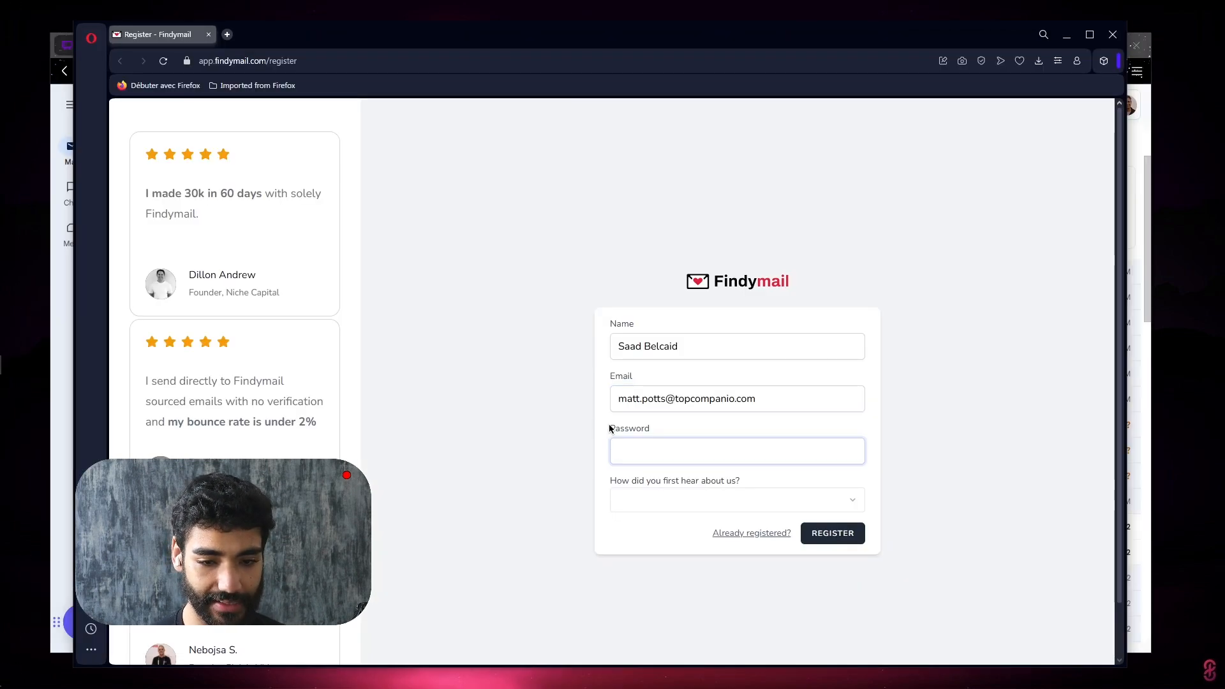
type("••••")
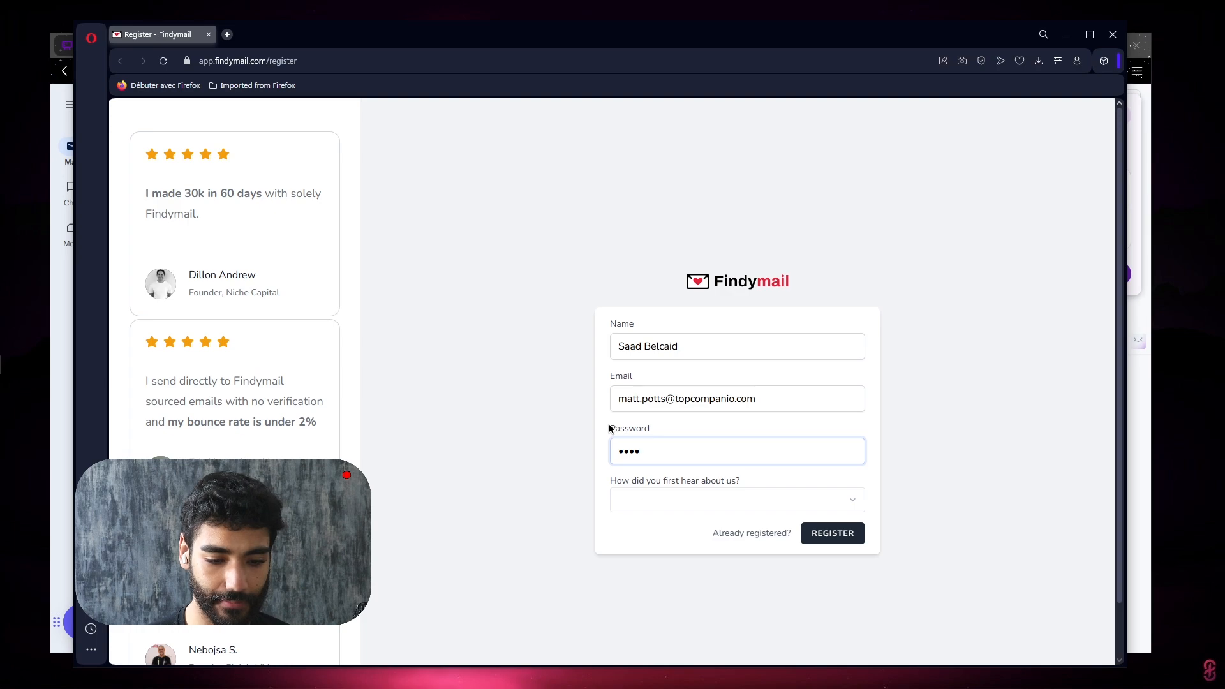
type("•••••••")
key("Return")
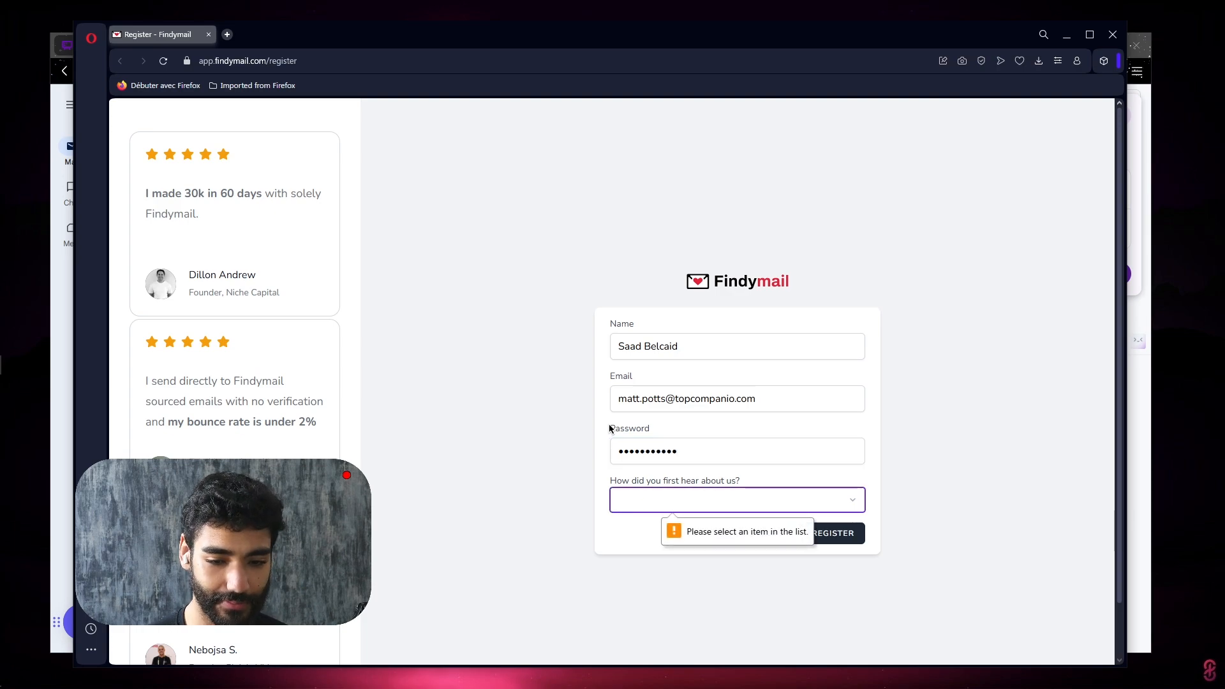
key("Tab")
left_click(712, 499)
left_click(706, 562)
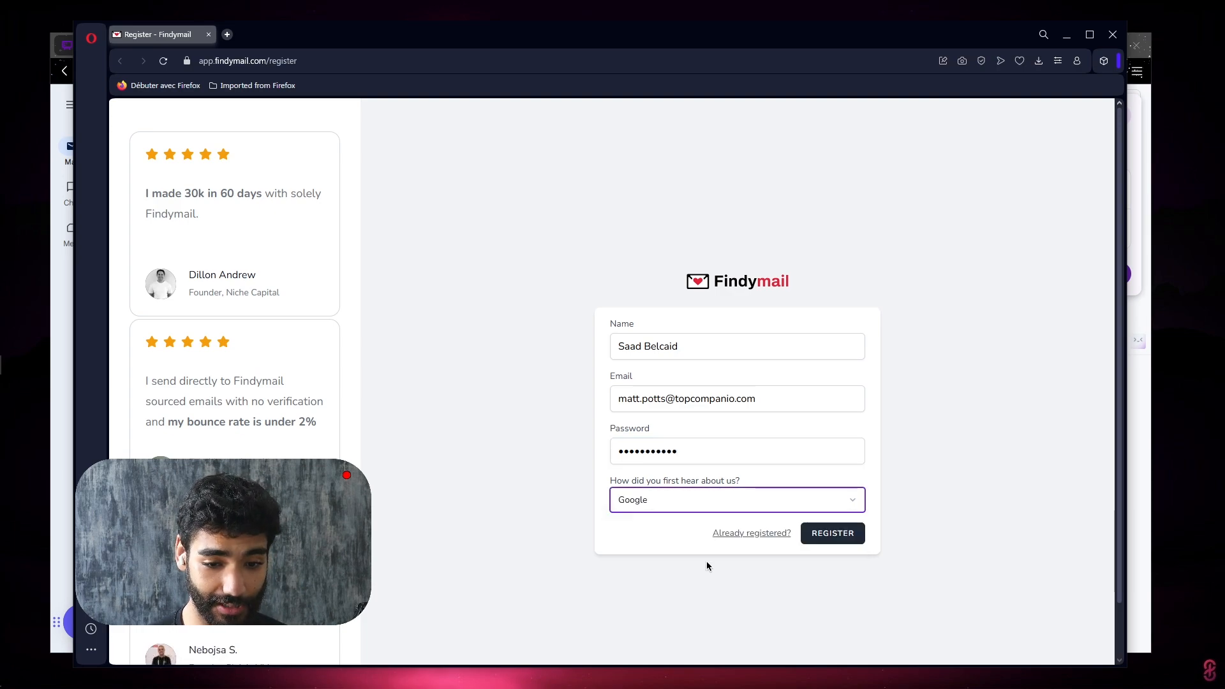
left_click(830, 537)
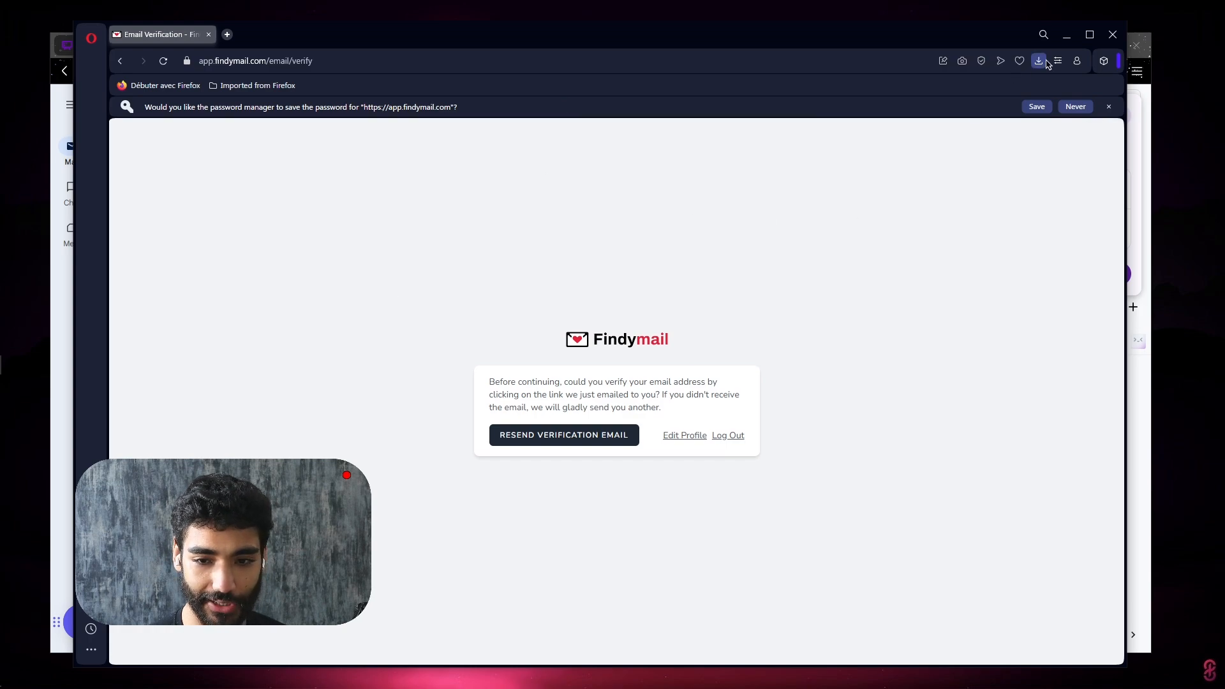
Step: Copy the verification link from Findymail's Verify Email Address email in Gmail
left_click(1066, 37)
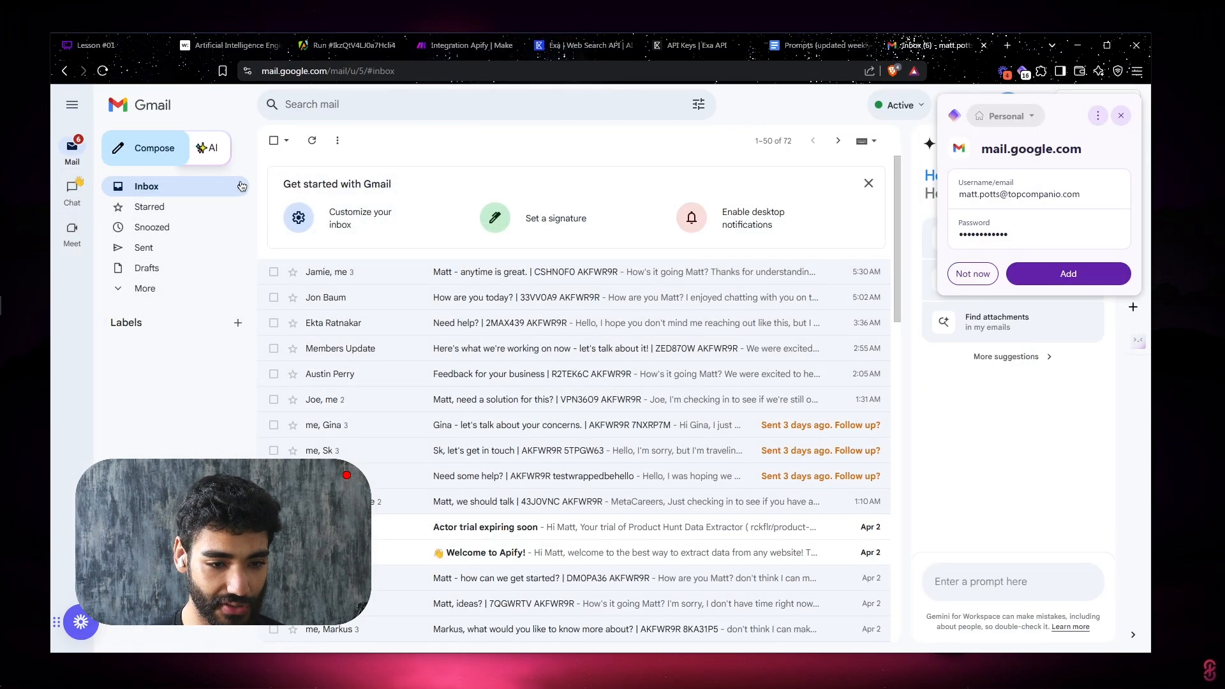
left_click(972, 273)
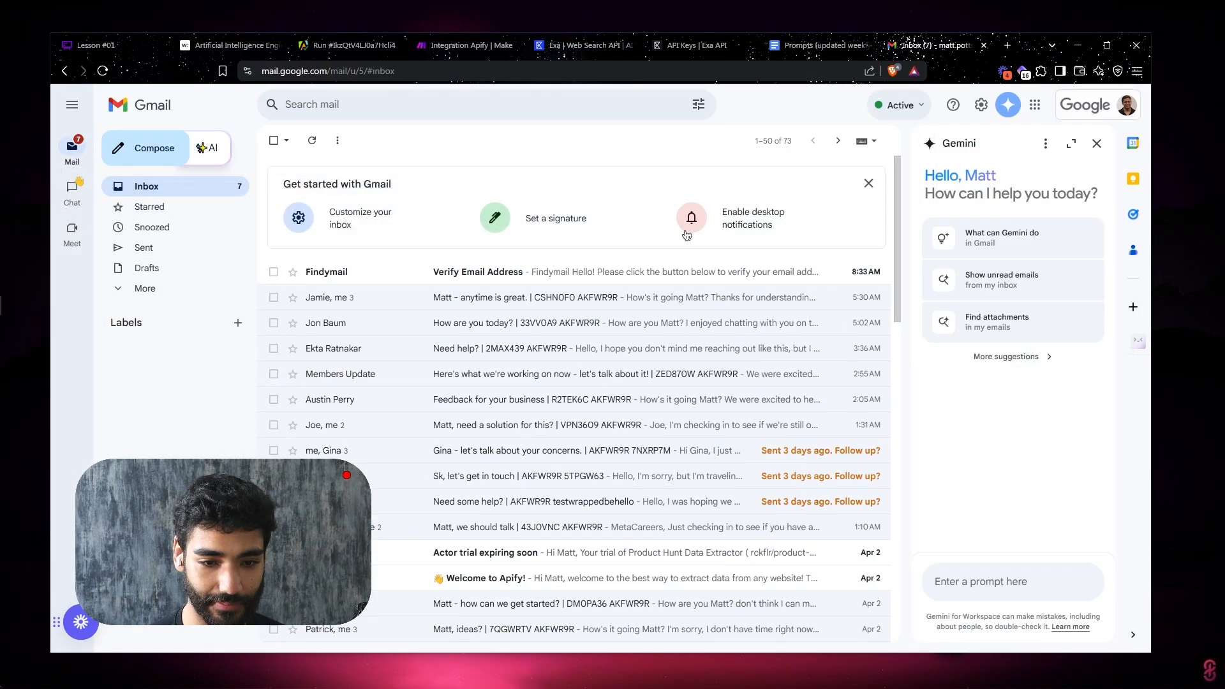
left_click(528, 275)
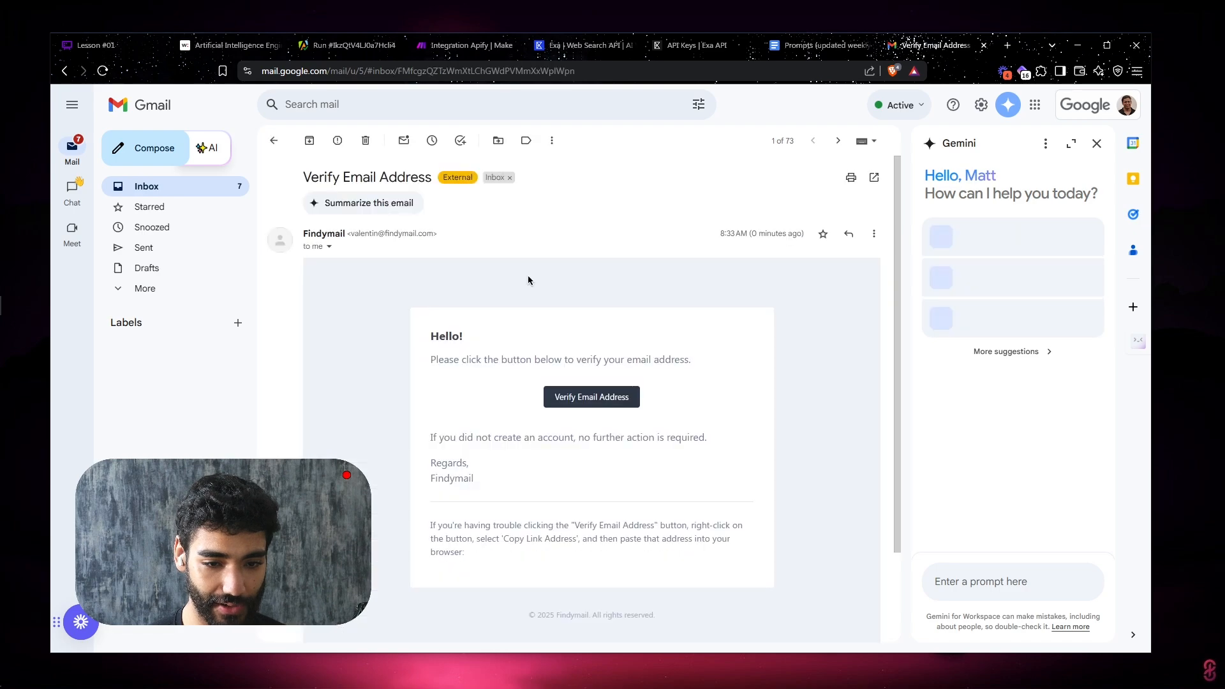
right_click(580, 397)
left_click(670, 549)
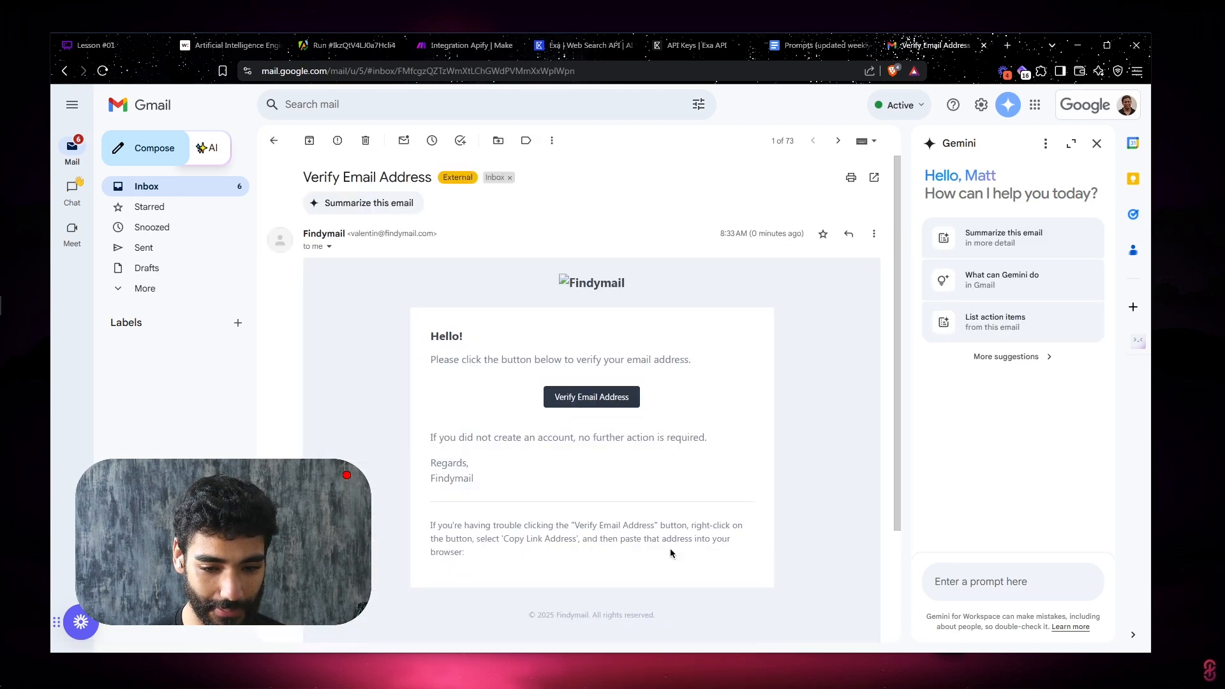
left_click(2, 369)
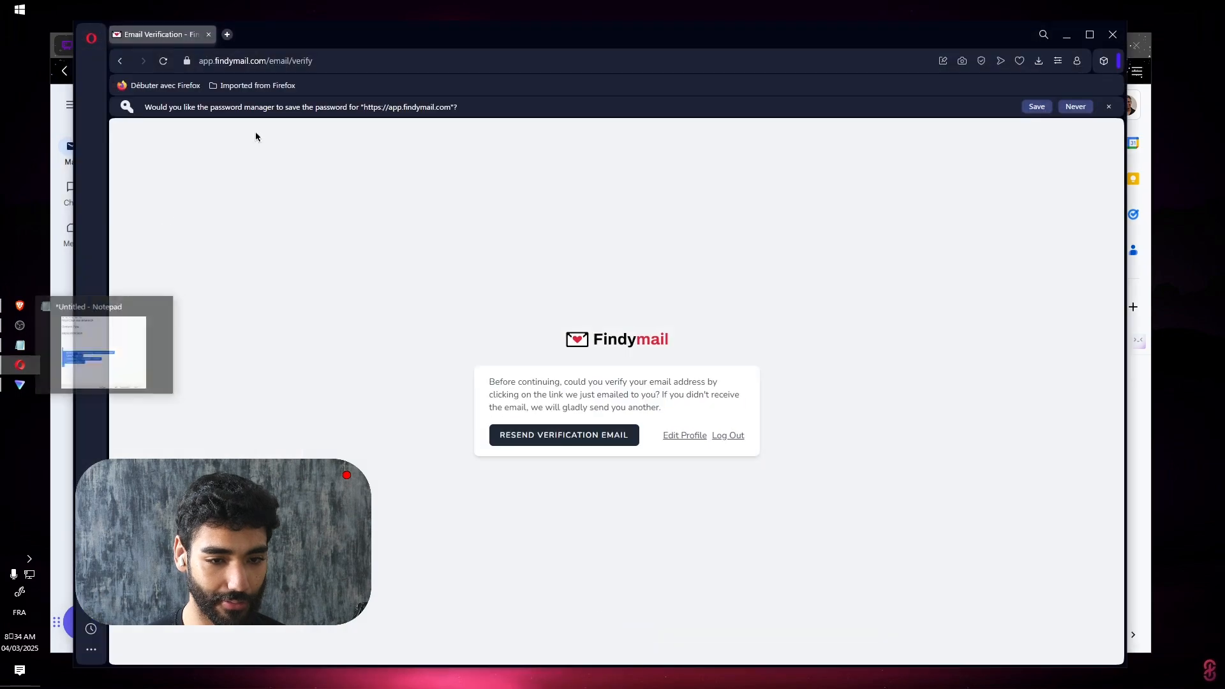
Step: Load the verification link in Opera and choose 'Automating my list building' as the goal
left_click(343, 69)
key("ctrl+v")
key("Return")
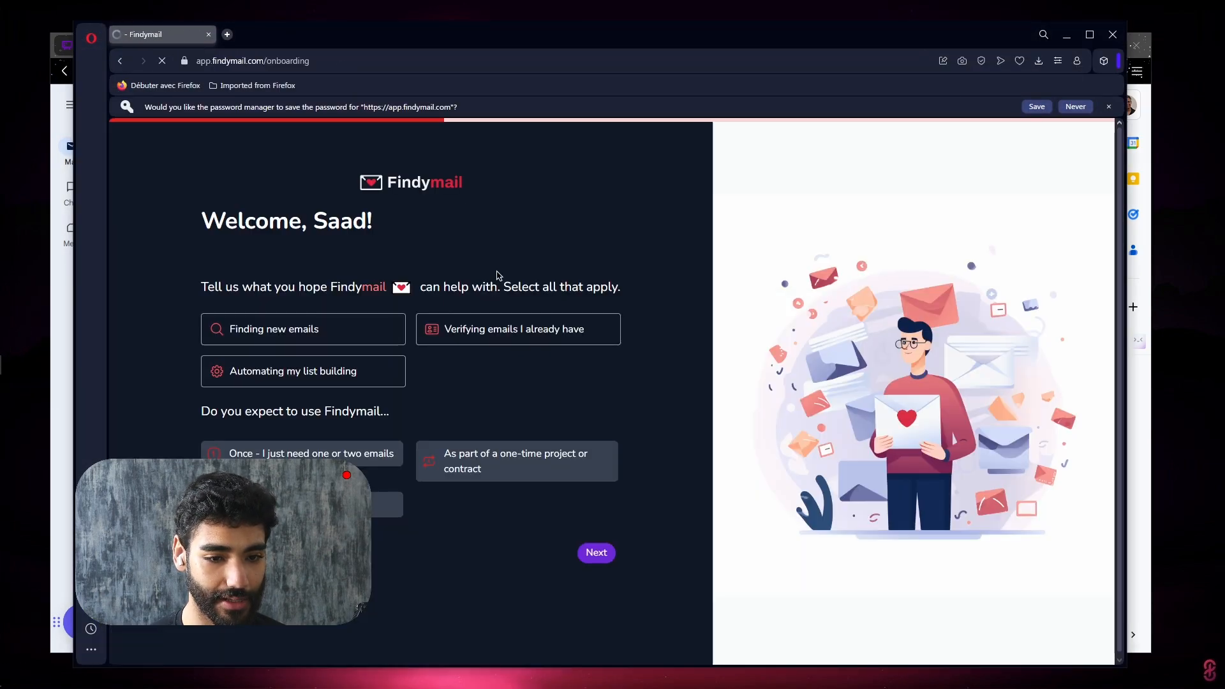
left_click(300, 369)
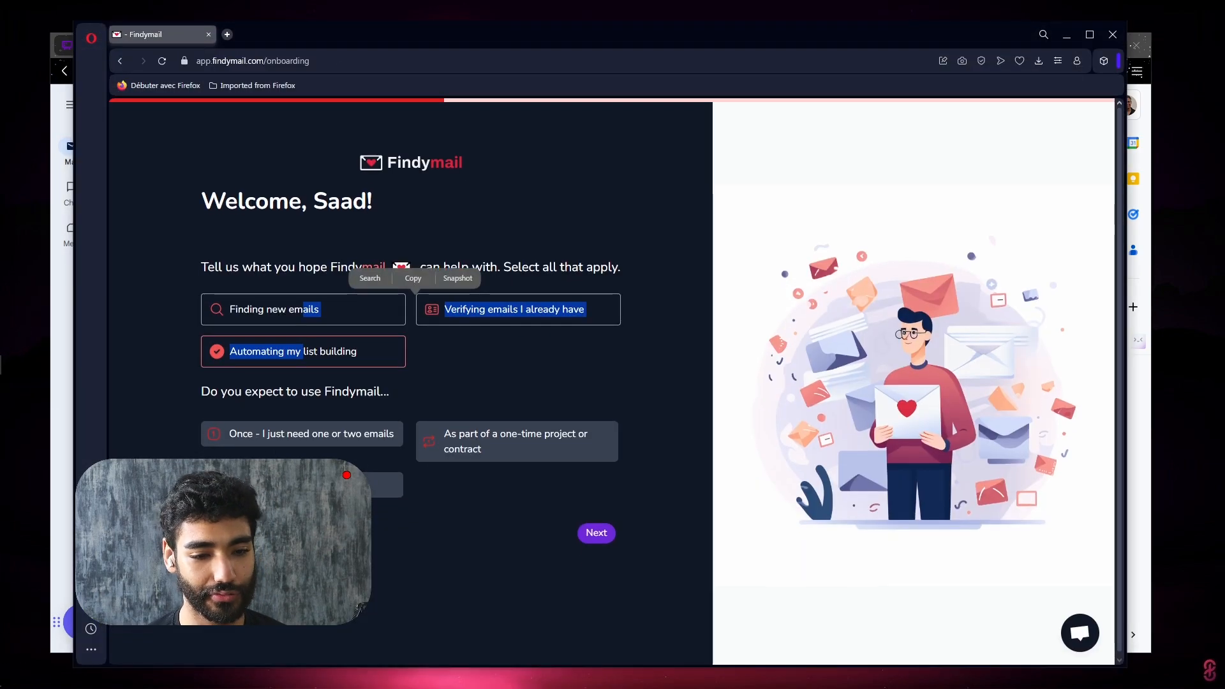
left_click(593, 532)
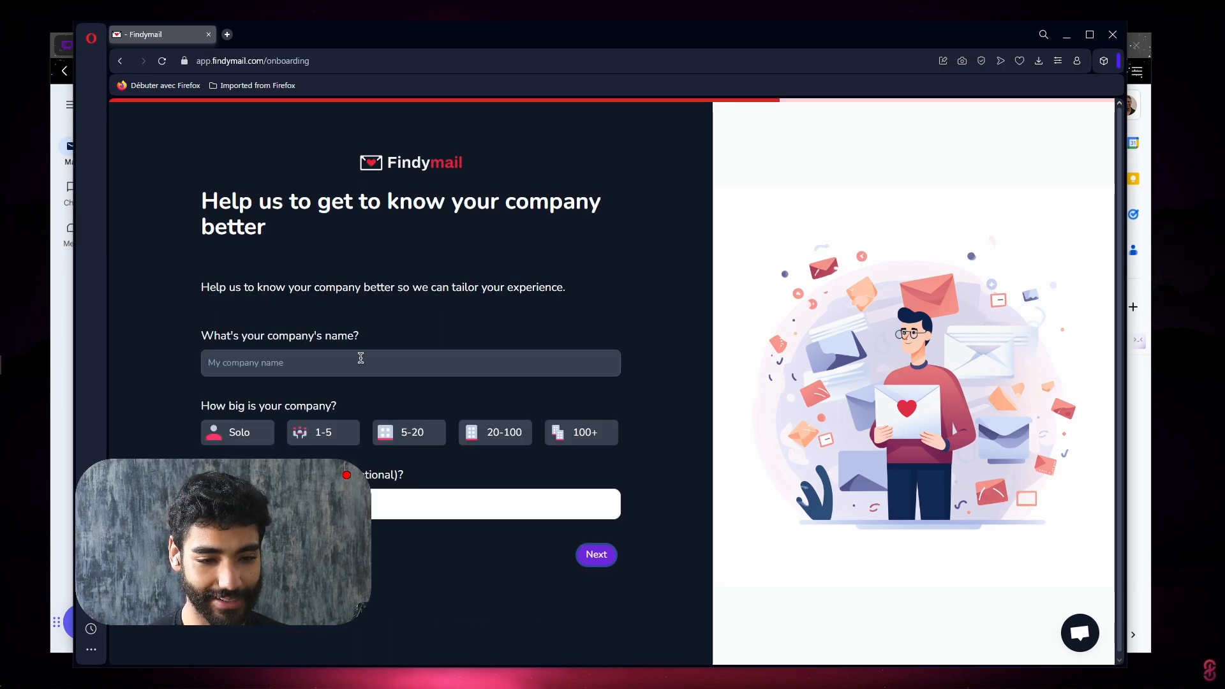
Step: Finish onboarding as myoProcess, 1-5 employees, using Sales Navigator, Instantly and Copper, then open API
left_click(354, 356)
type("myoProcess")
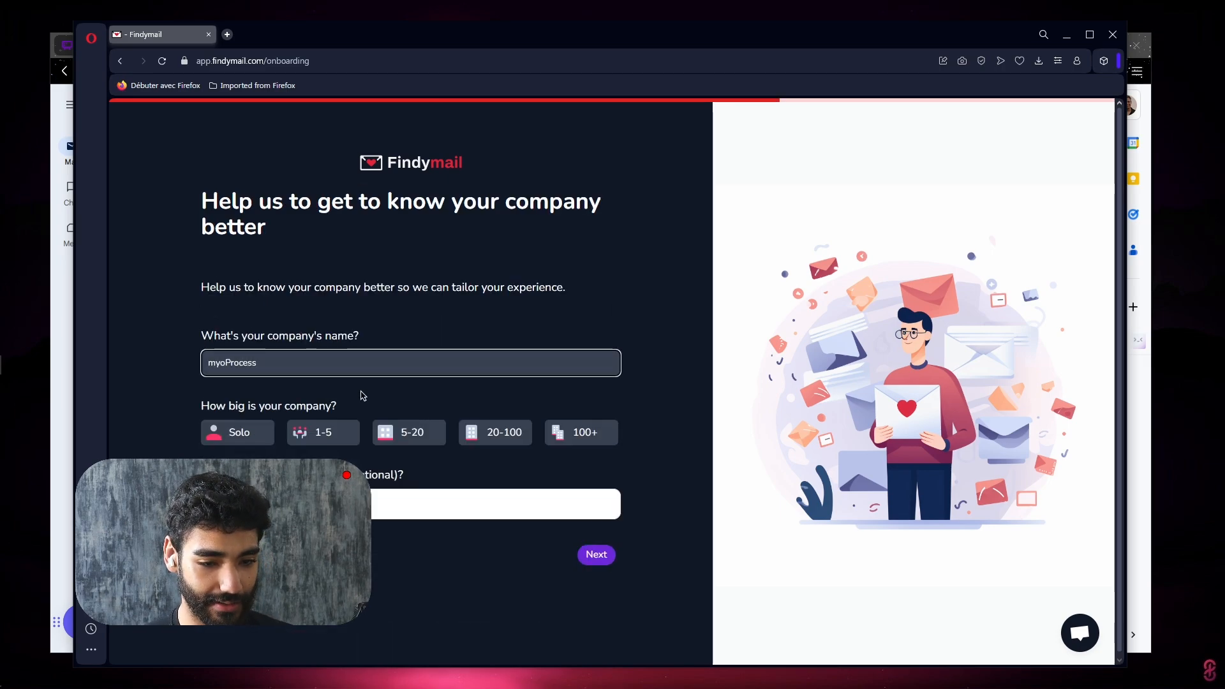
left_click(326, 424)
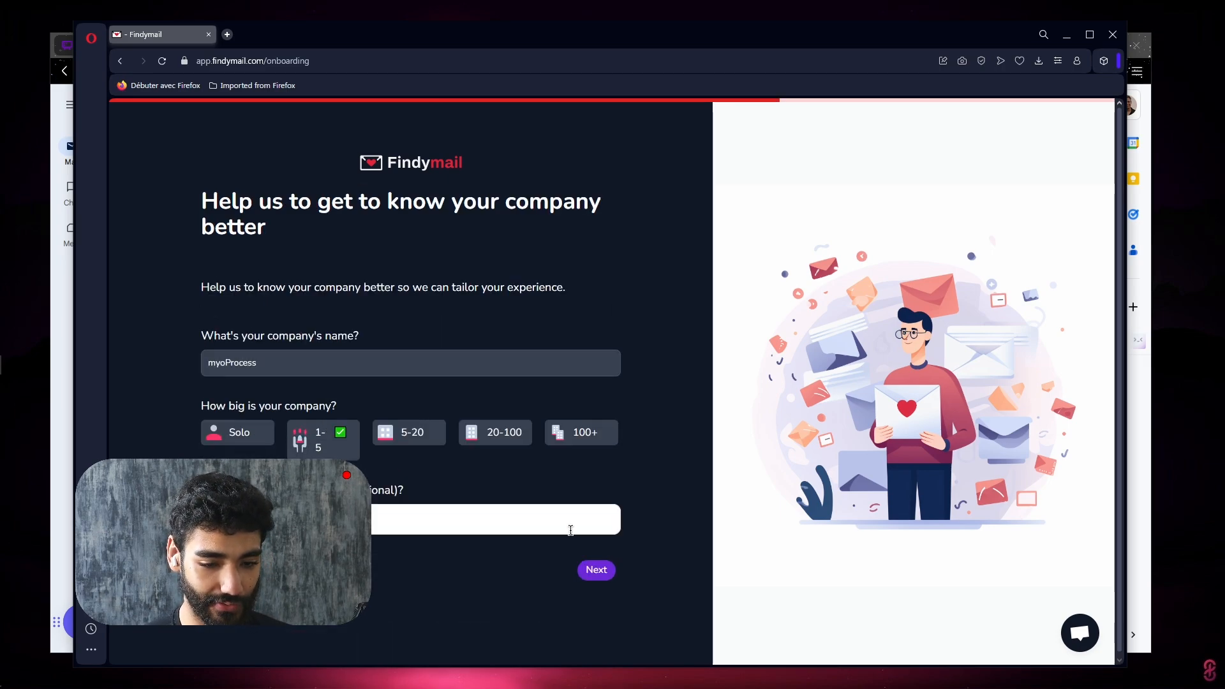
left_click(605, 570)
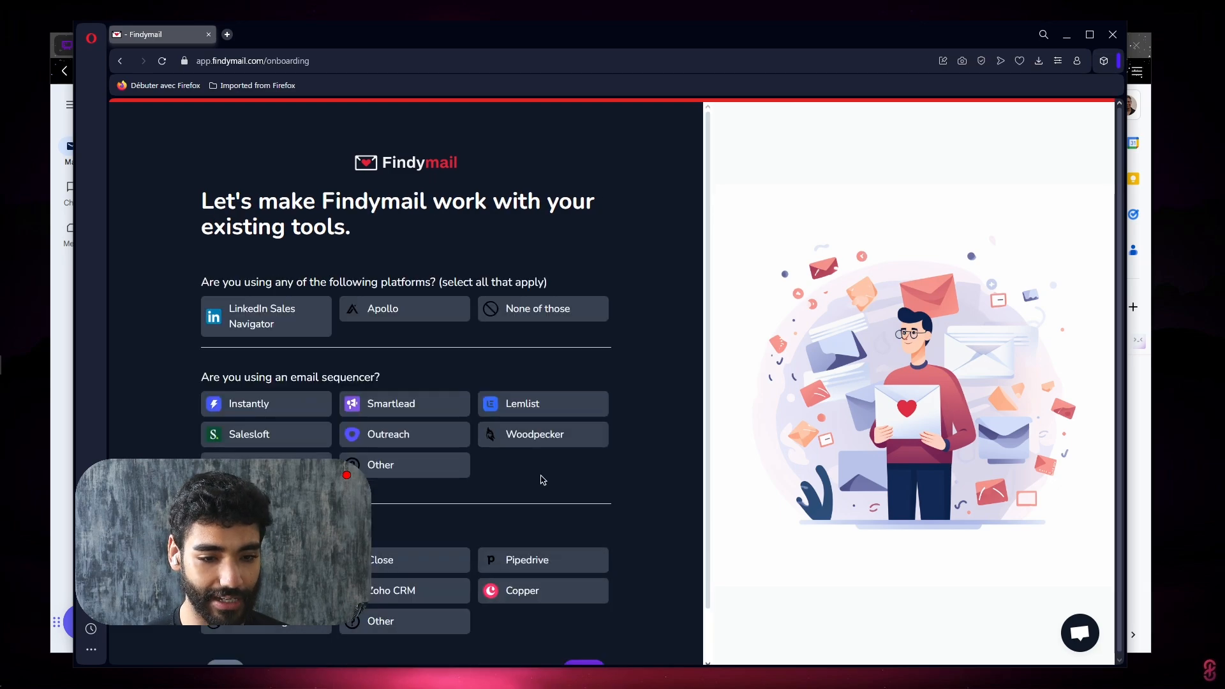
scroll(543, 479, "down", 1)
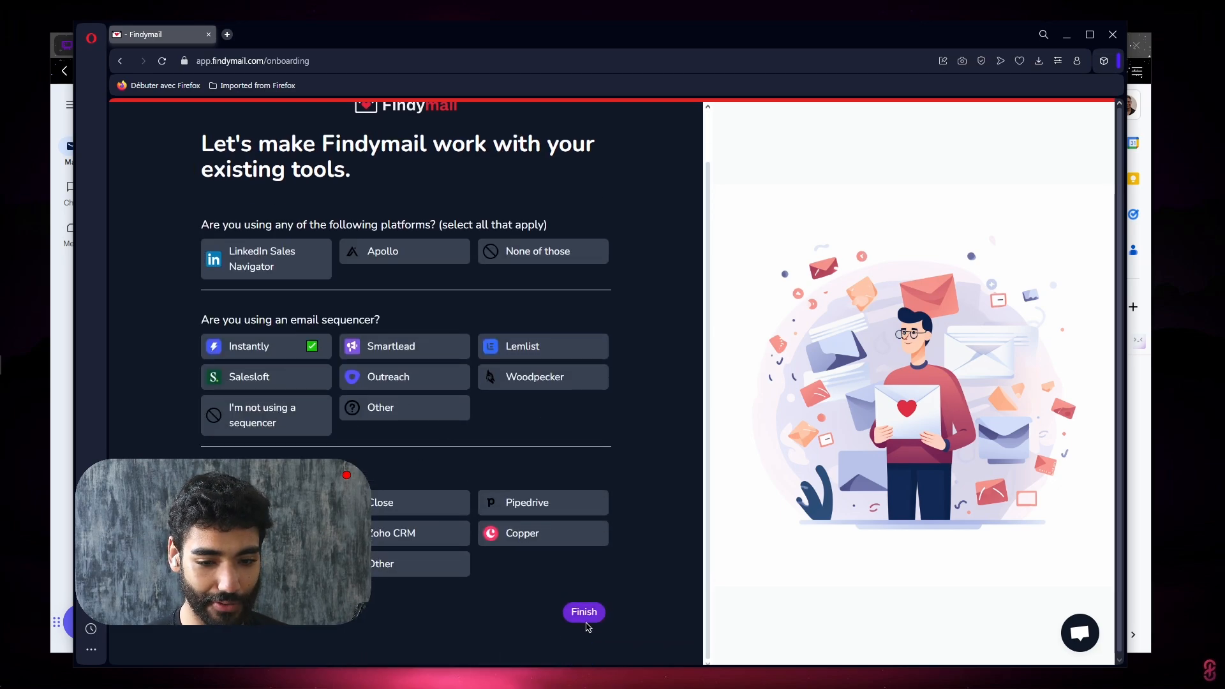
left_click(585, 619)
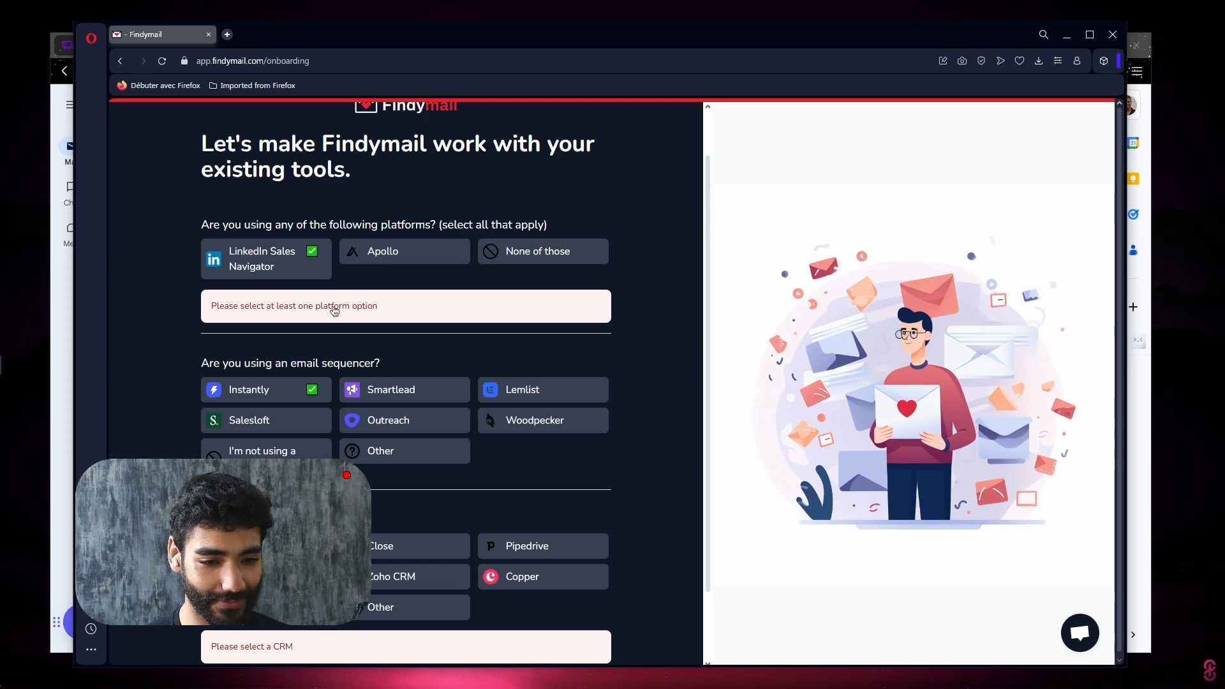
scroll(491, 457, "down", 2)
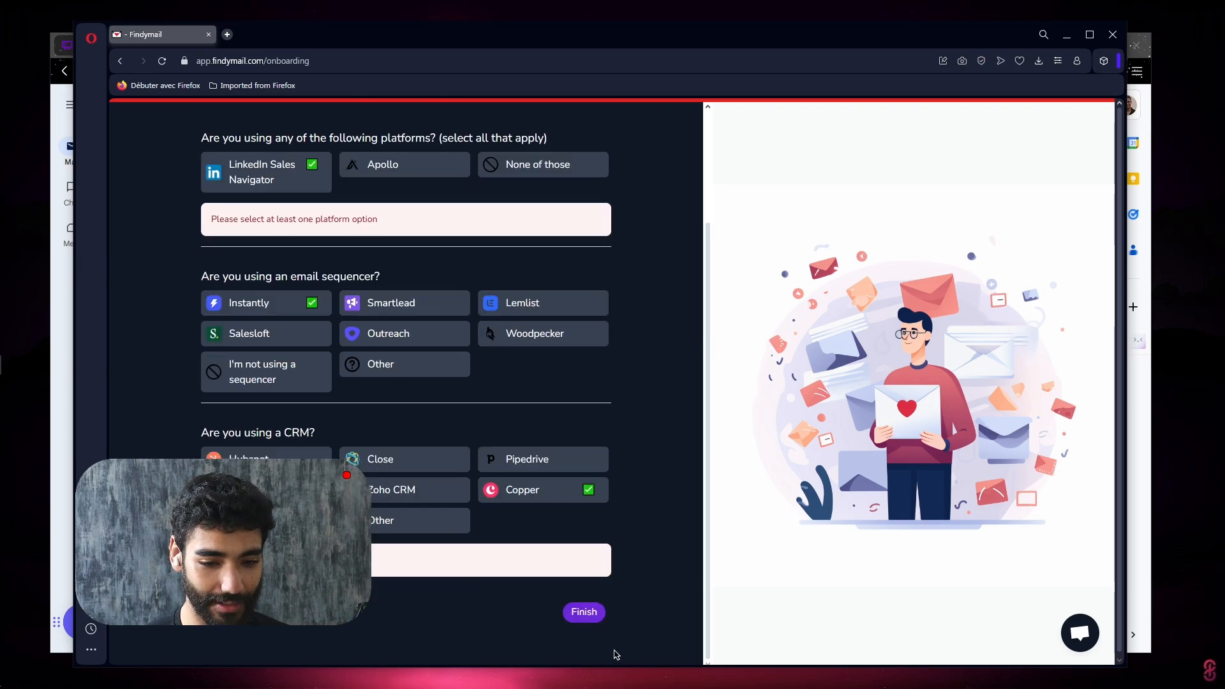
left_click(583, 612)
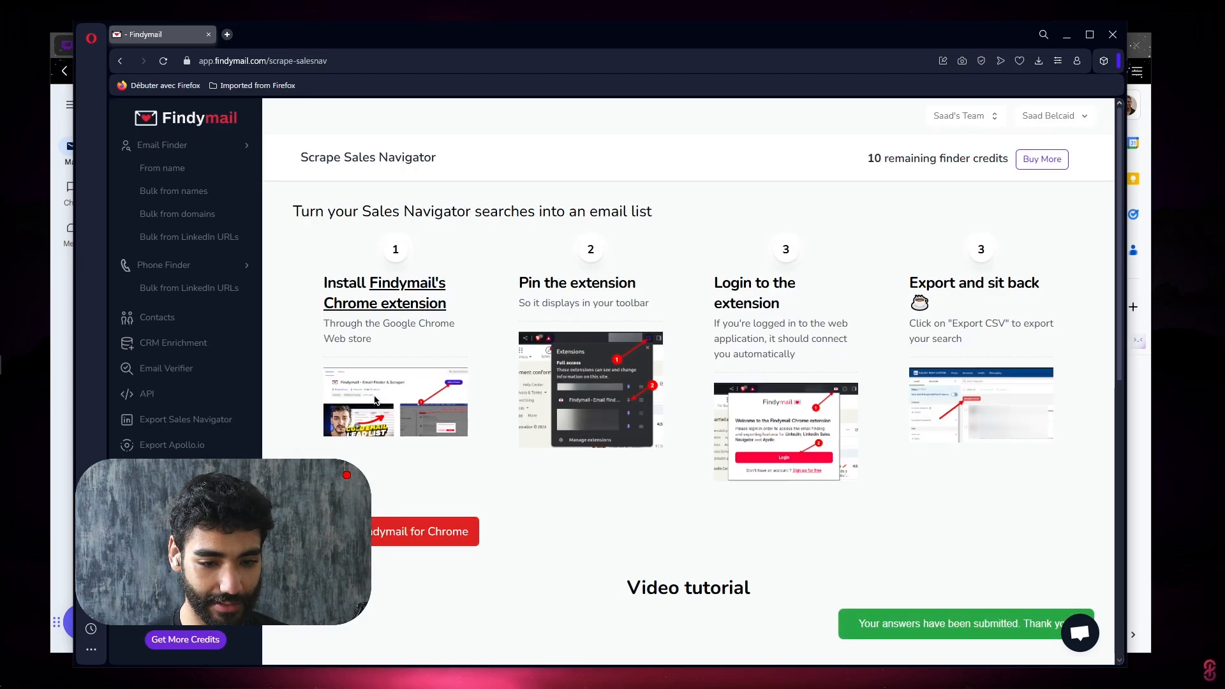
scroll(332, 398, "down", 3)
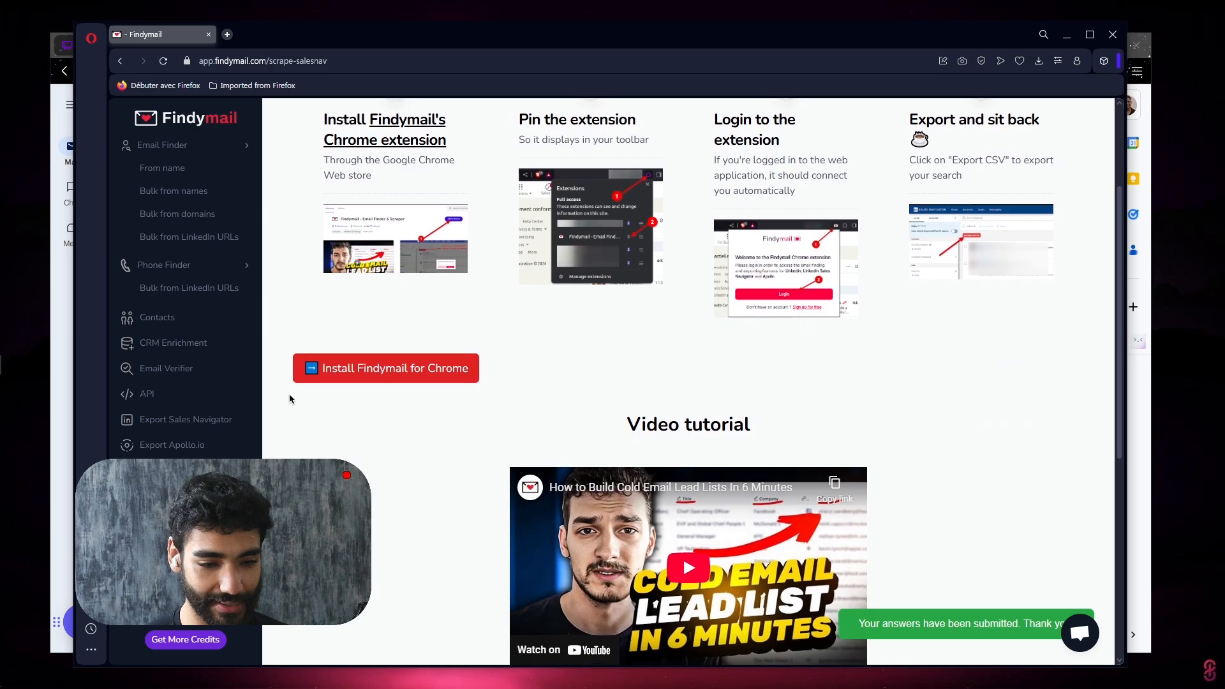
left_click(177, 405)
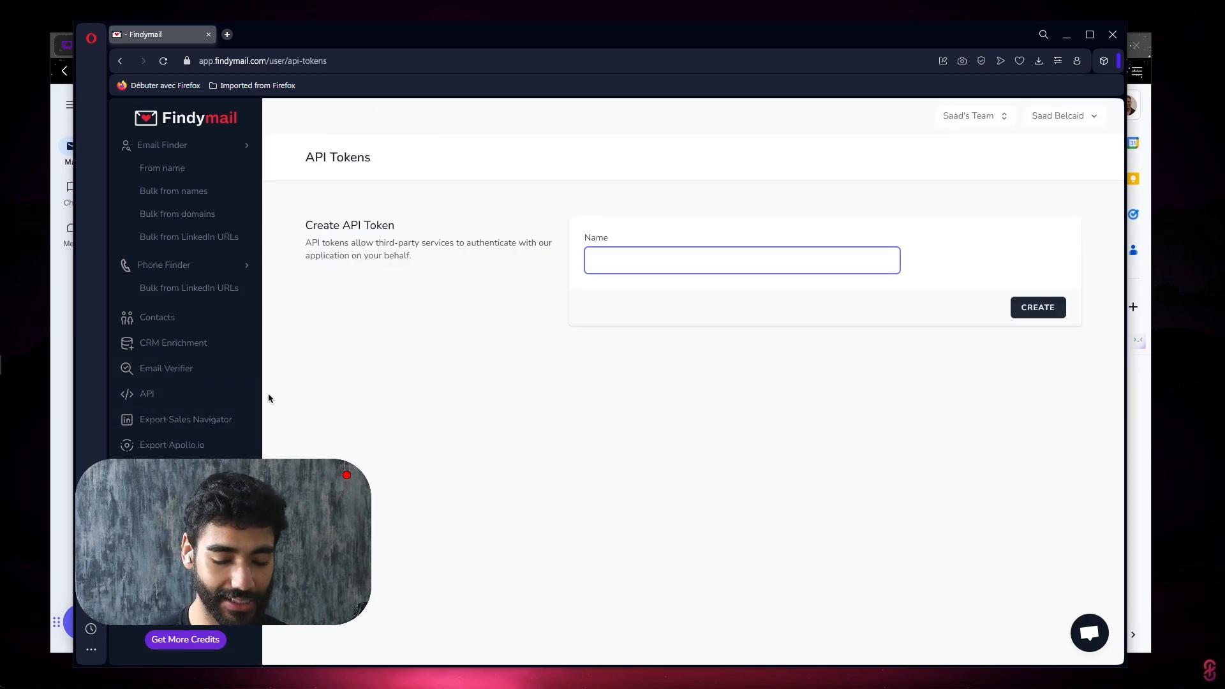
Step: Create and copy an API token named apiKey, then close Chrome's tab to reveal the Prompts doc
type("apiKey")
key("Return")
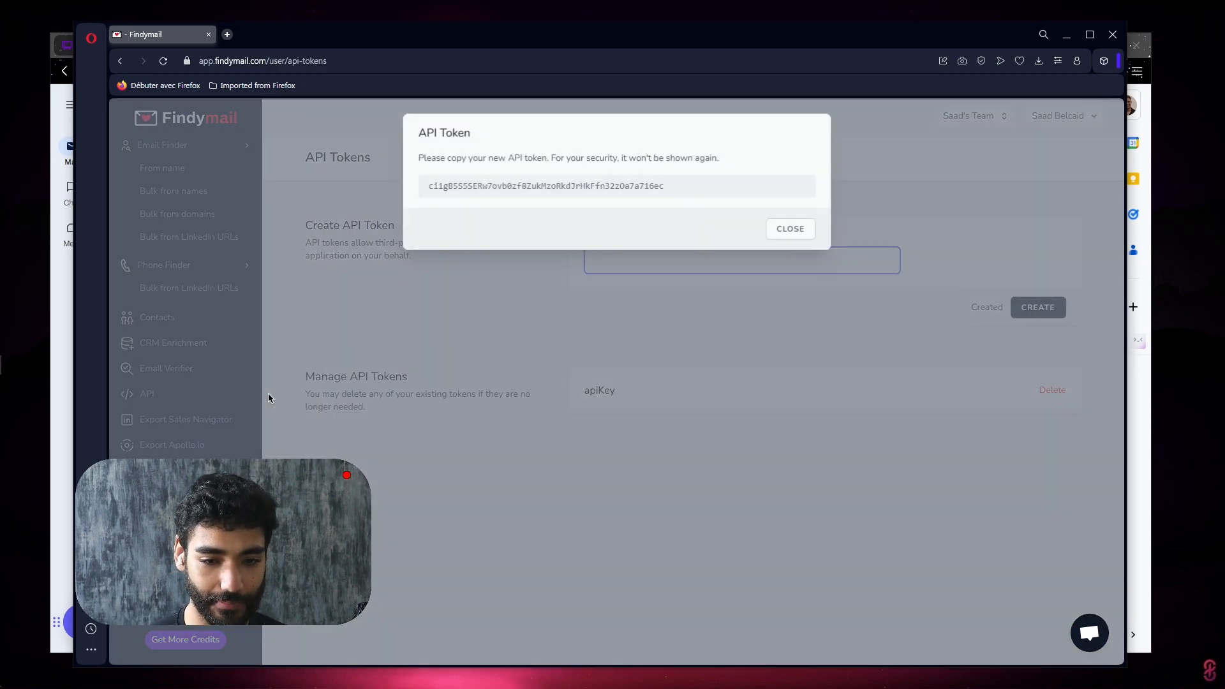
scroll(396, 142, "up", 5)
left_click(683, 288)
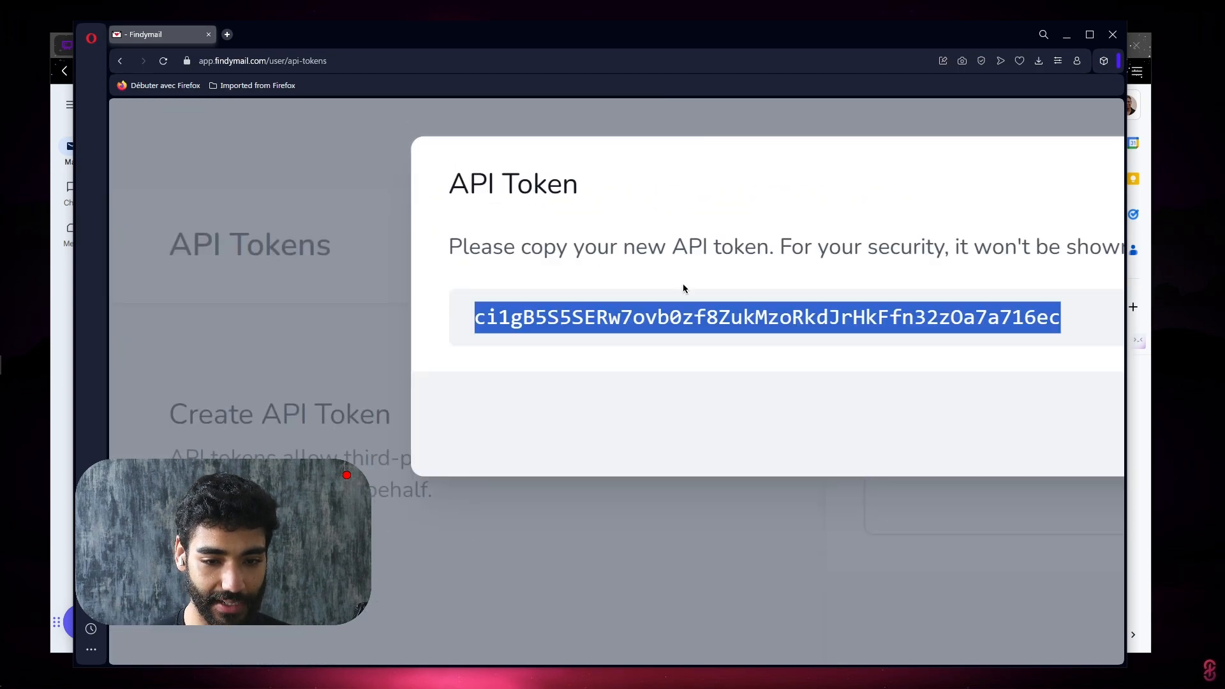
left_click(70, 274)
key("ctrl+w")
key("Return")
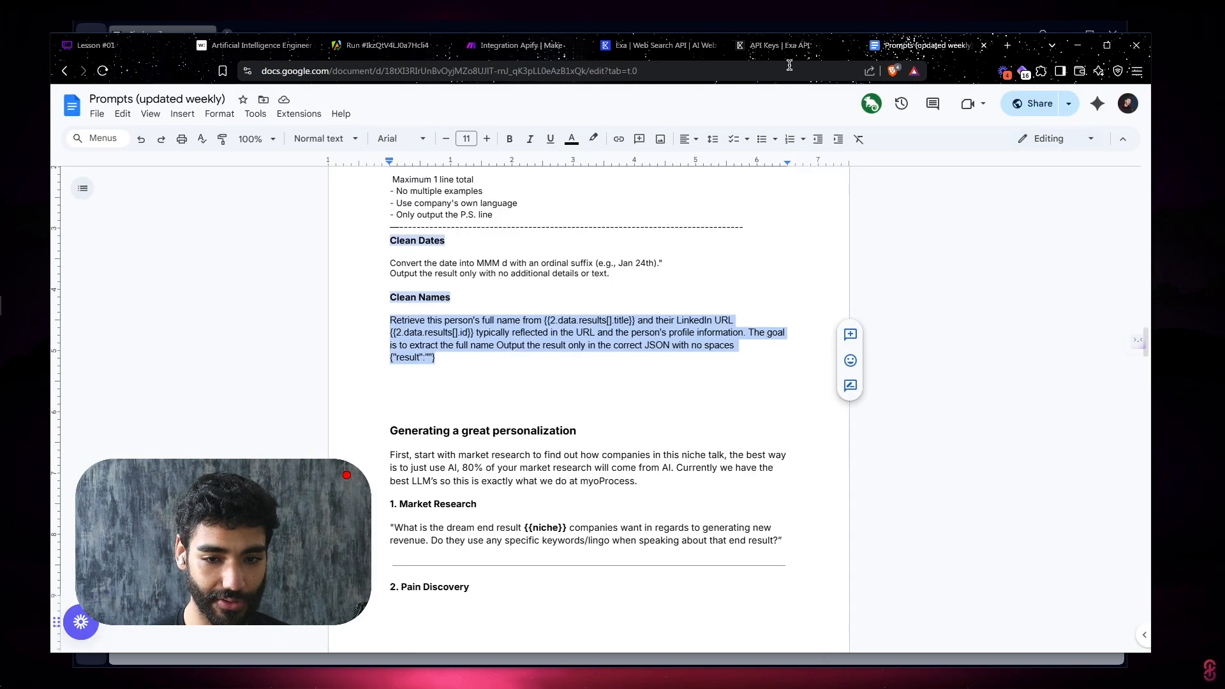
Step: Add Findymail's 'Find an Email from a Name+Domain' module to the Make scenario
left_click(714, 48)
left_click(483, 54)
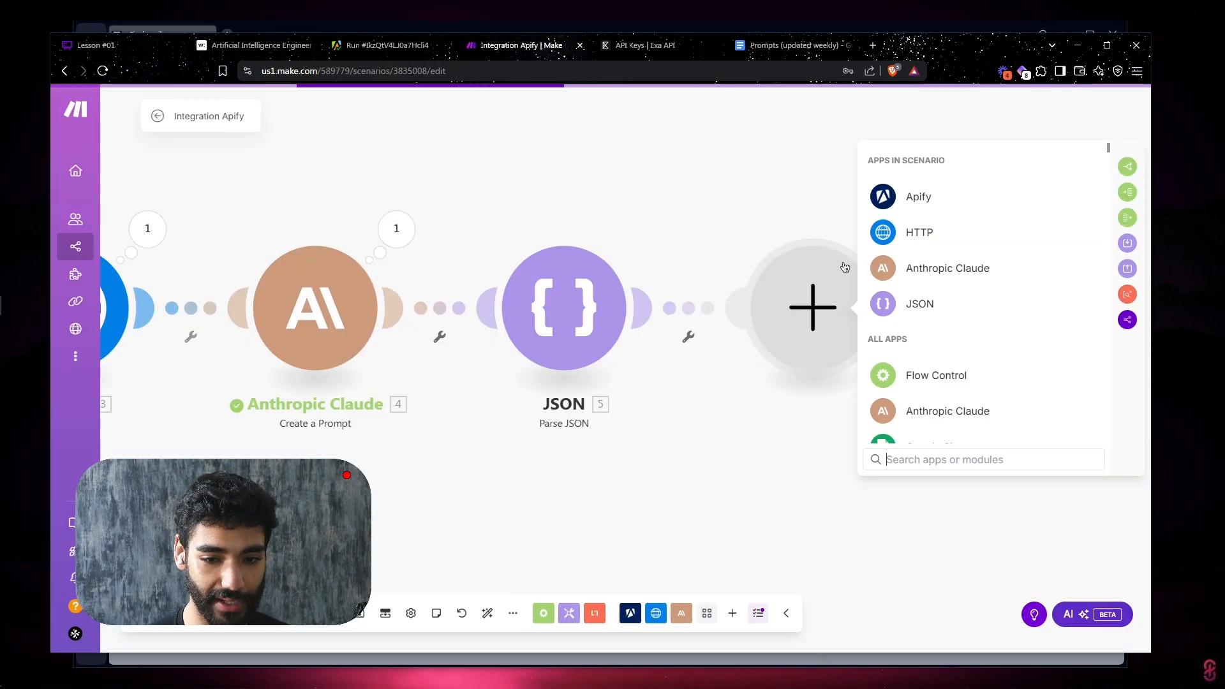
type("findy")
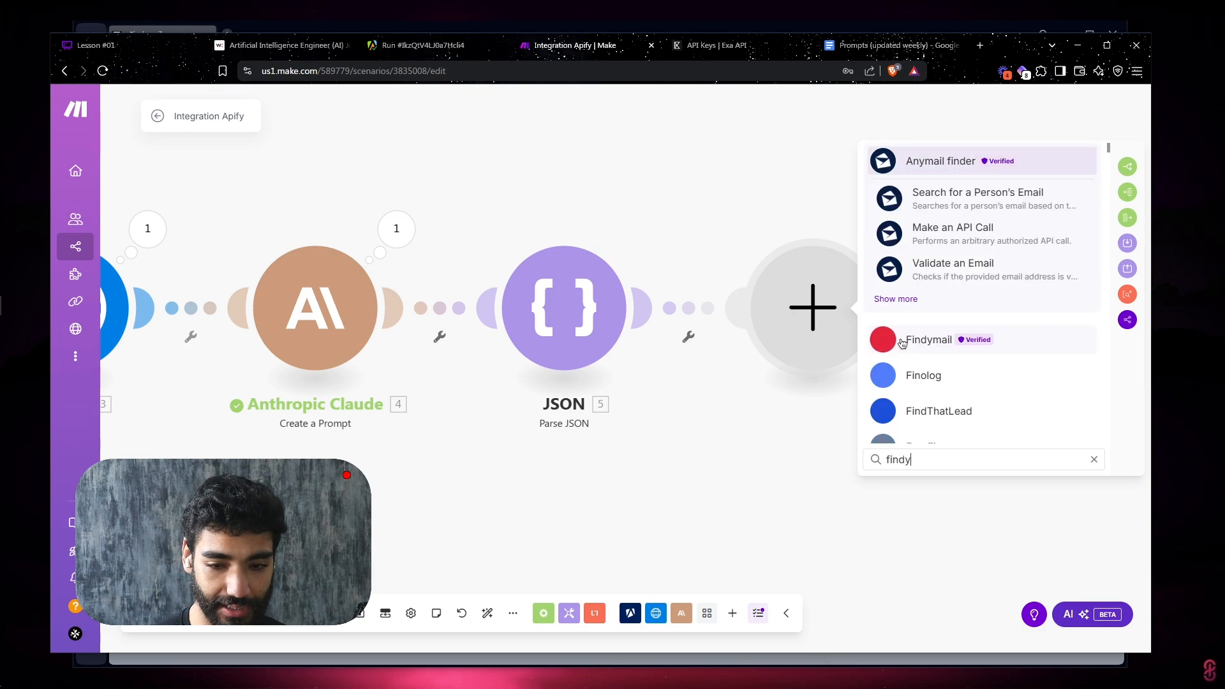
left_click(903, 336)
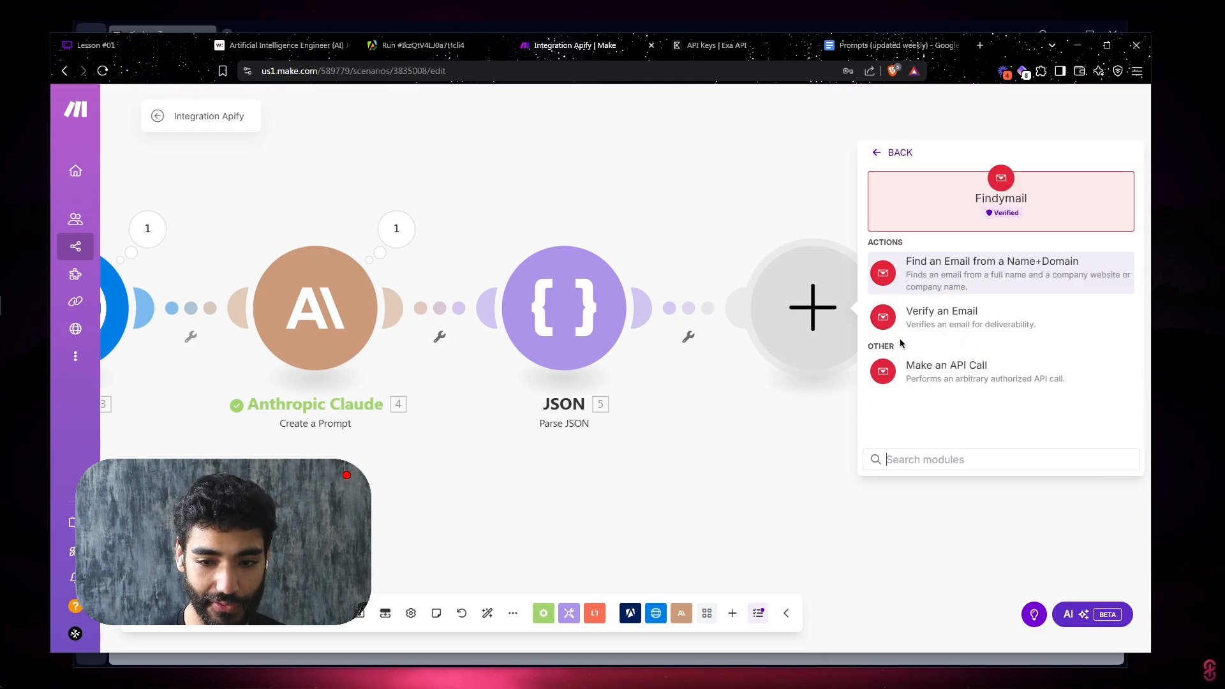
key("Return")
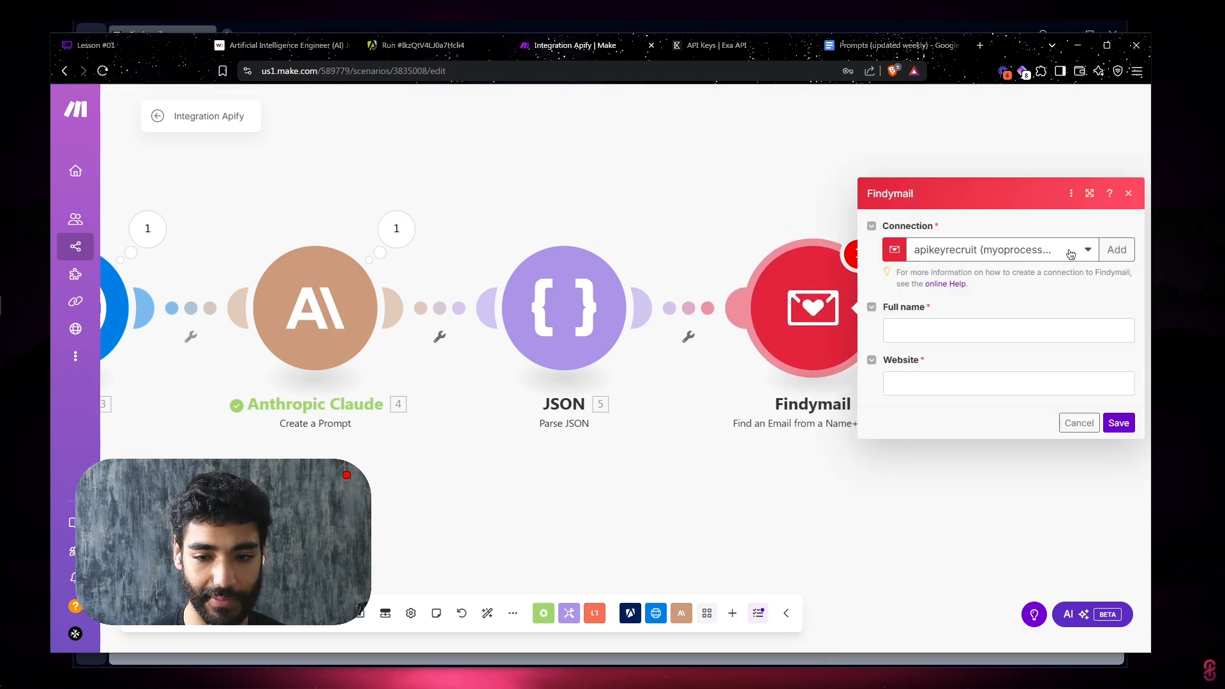
Step: Create a Findymail connection named 'Wellfound AI System' using the copied API key
left_click(1123, 254)
left_click(1025, 273)
left_click(957, 358)
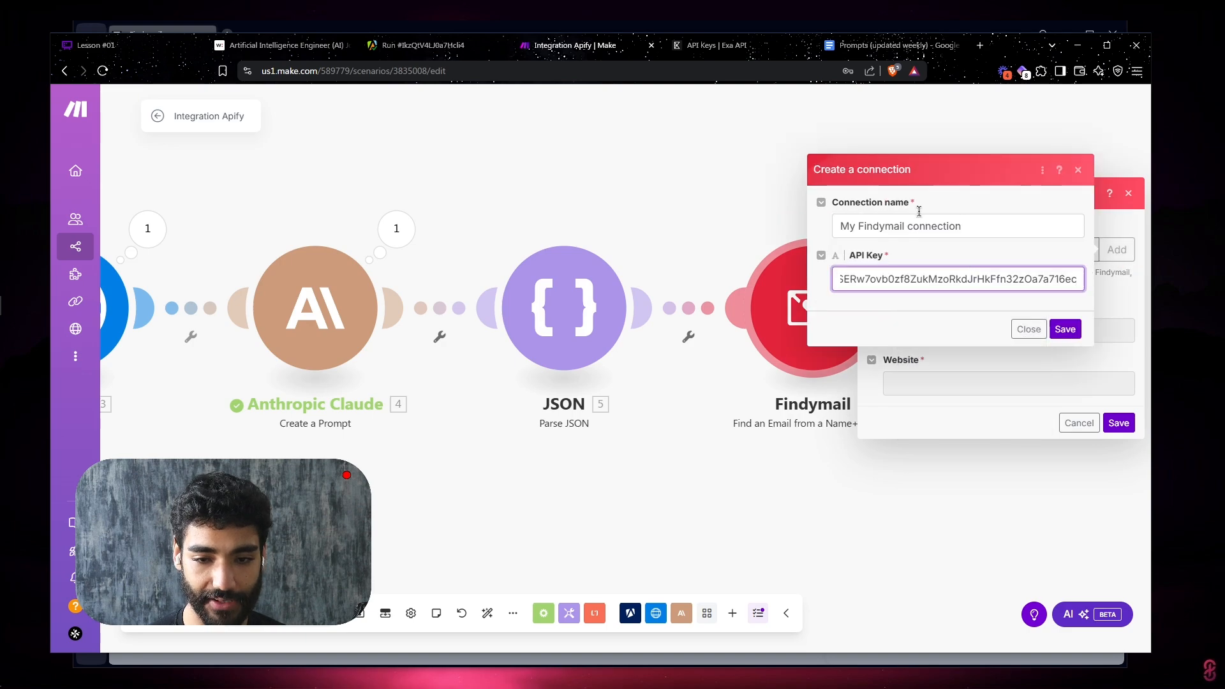
triple_click(917, 221)
type("Wellfound AI System")
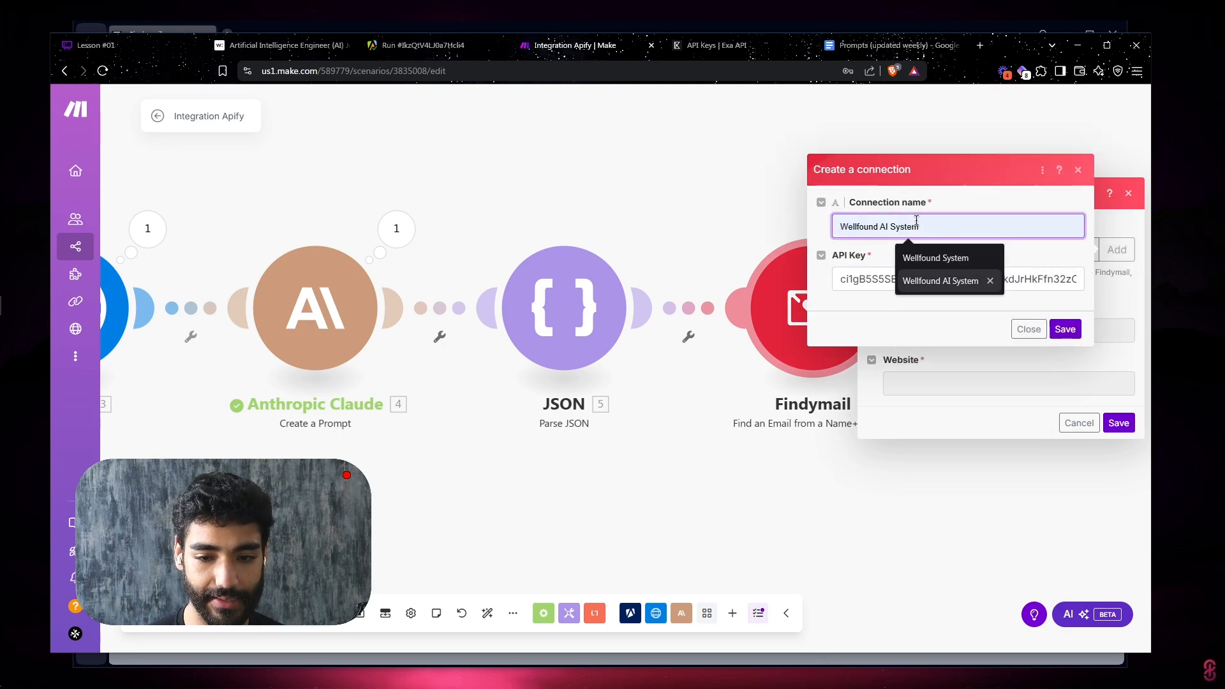
left_click(940, 281)
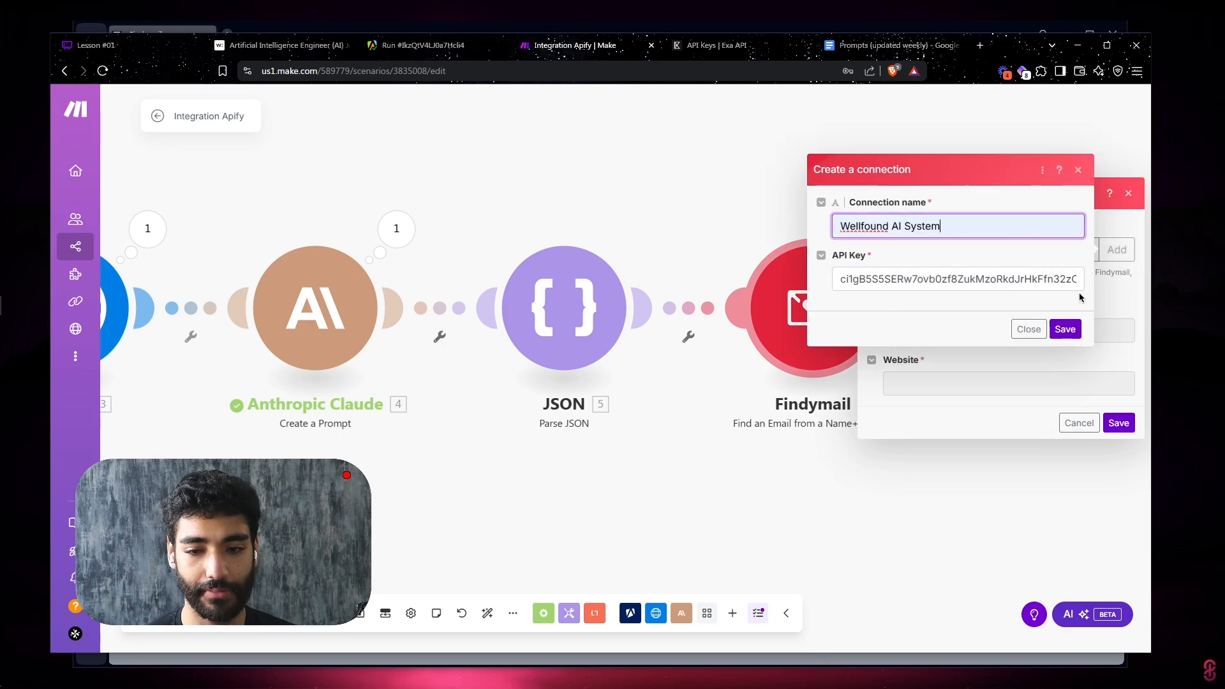
left_click(1064, 330)
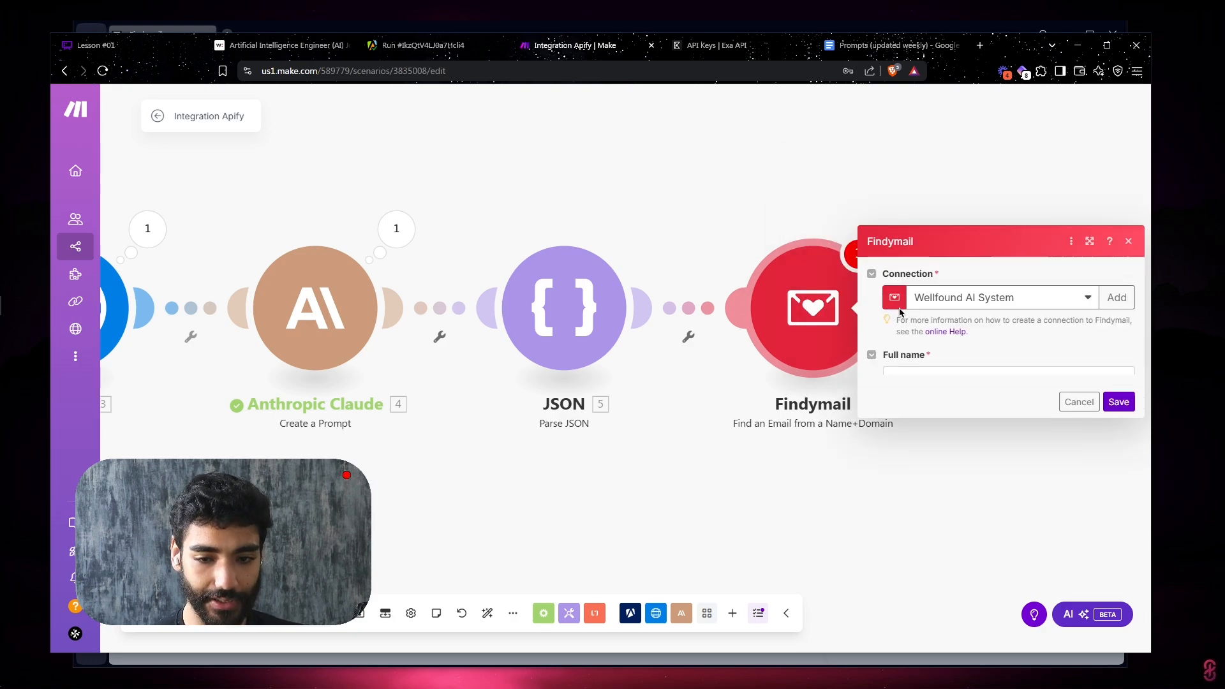
left_click(921, 329)
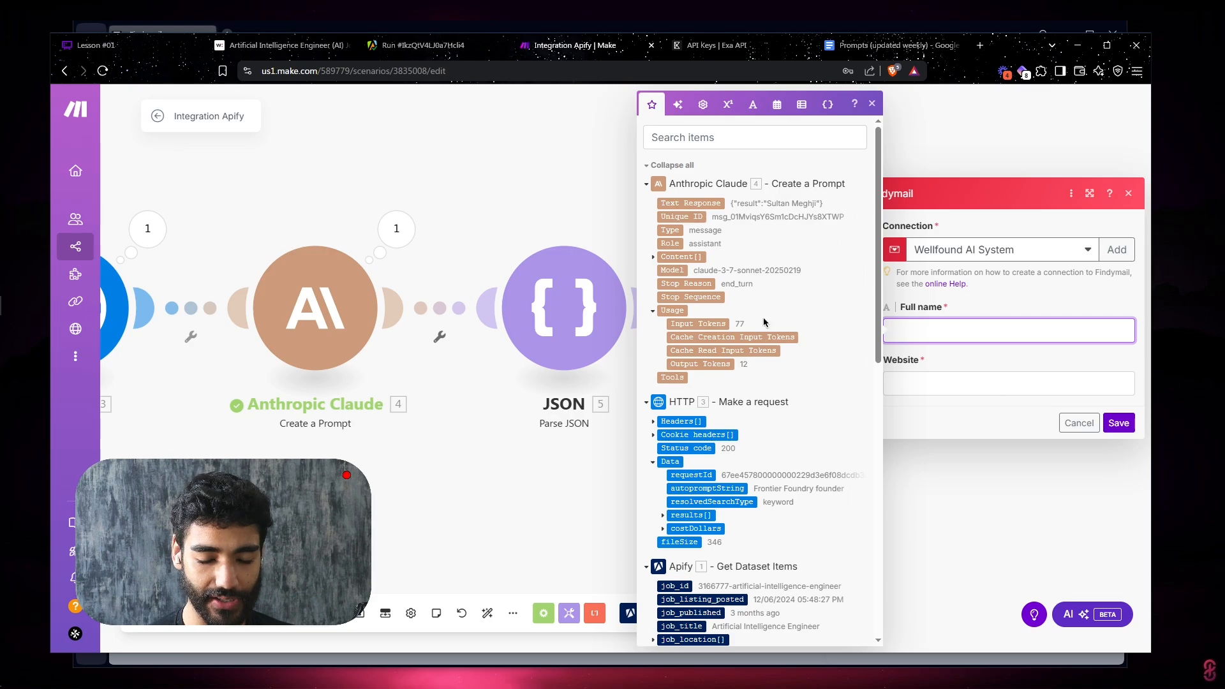
Step: Run only the JSON module using a saved sample Claude response as input
left_click(1079, 423)
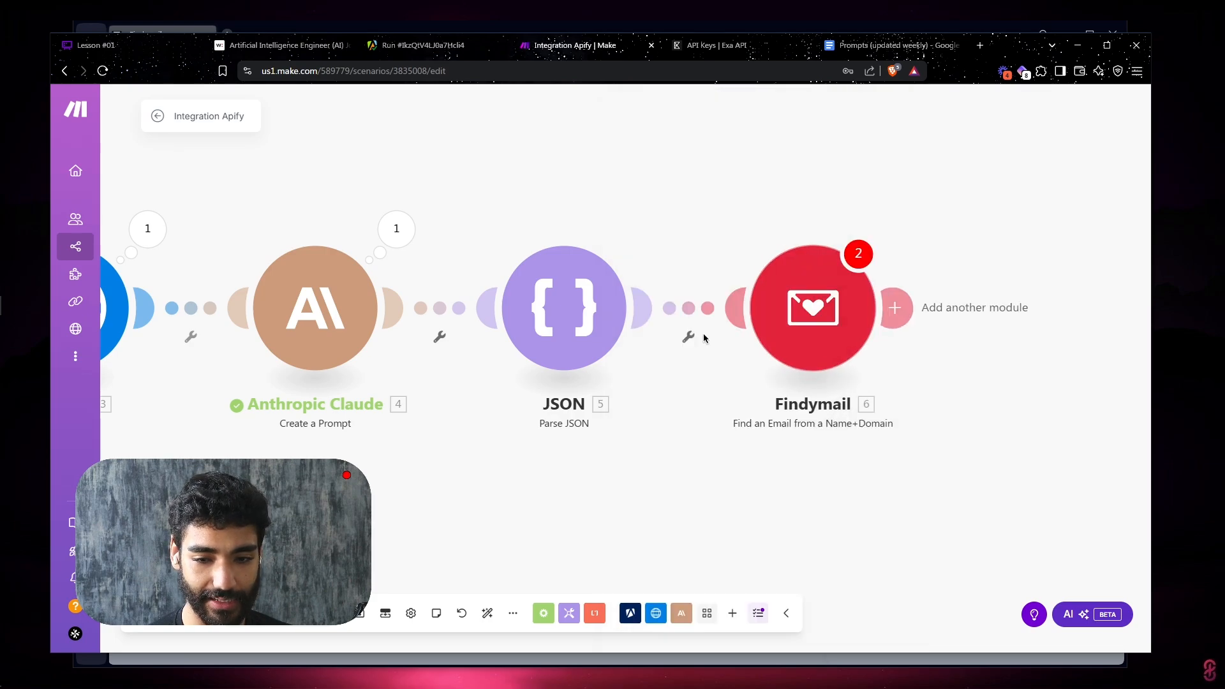
right_click(600, 311)
left_click(654, 341)
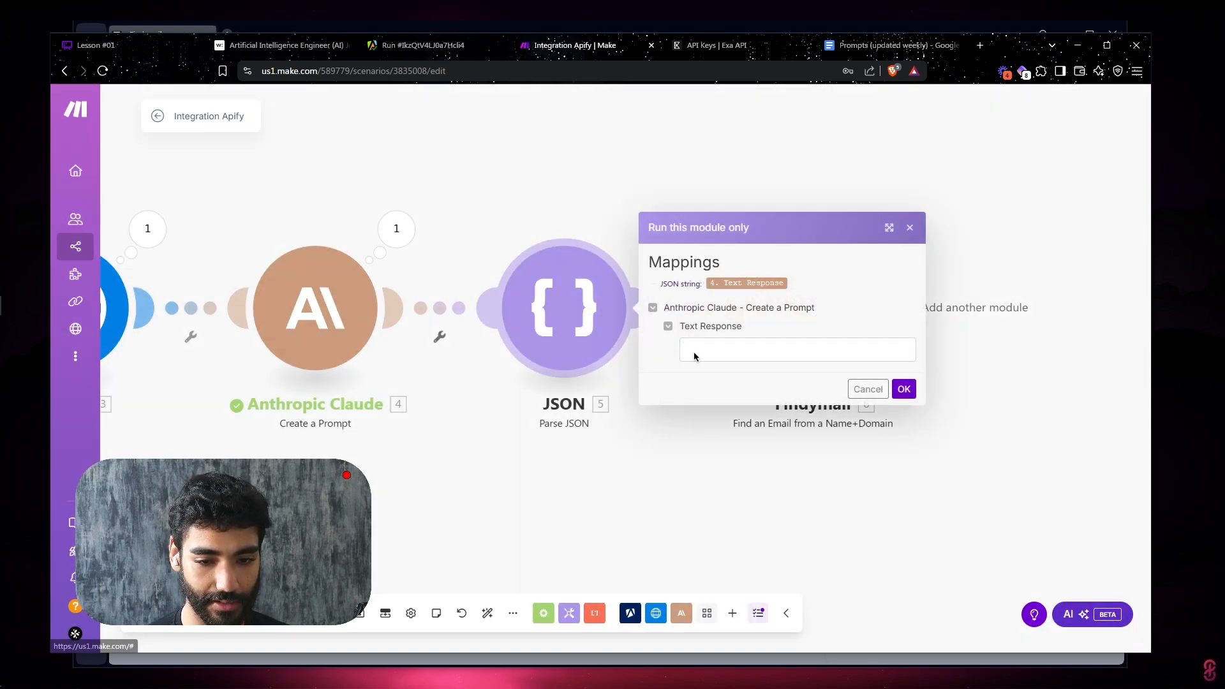
left_click(717, 355)
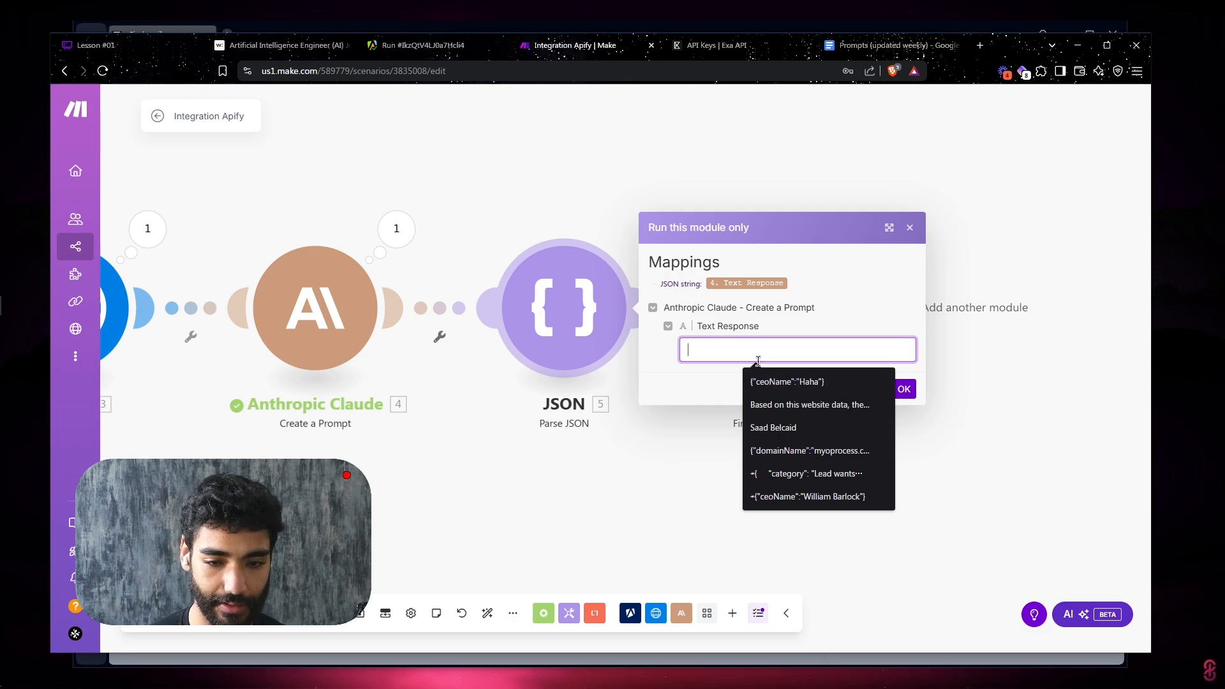
type("{\"res")
key("Down")
key("Down")
key("Down")
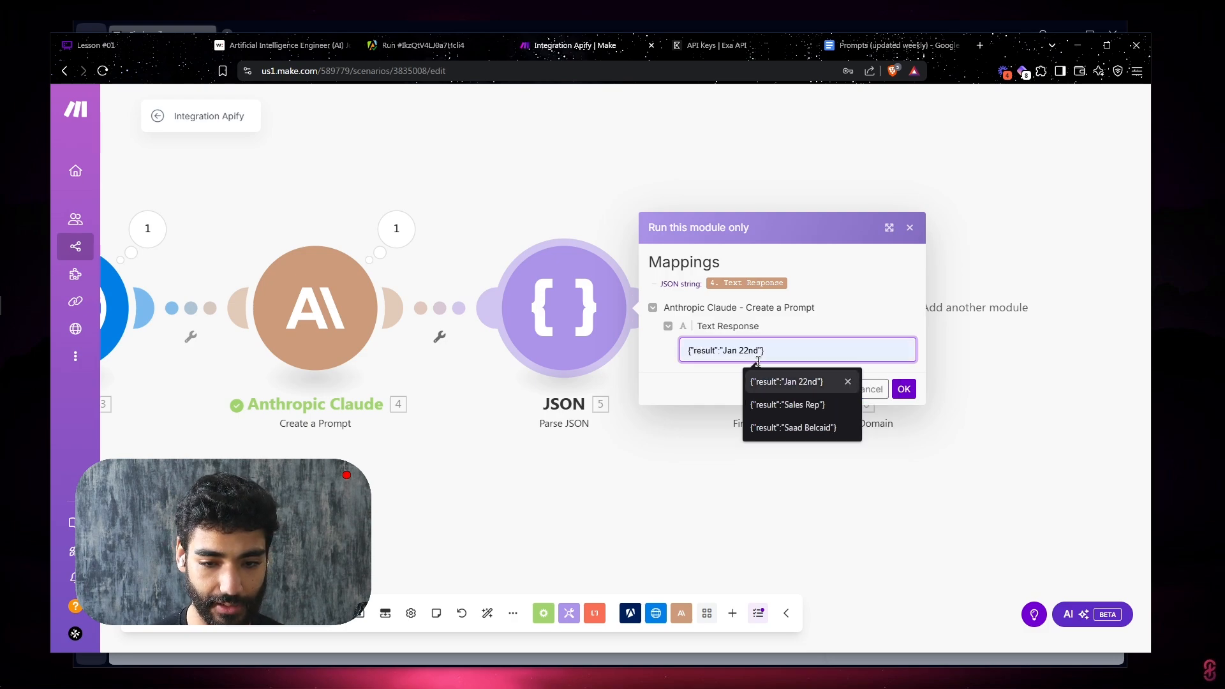
key("Return")
key("Tab")
key("Return")
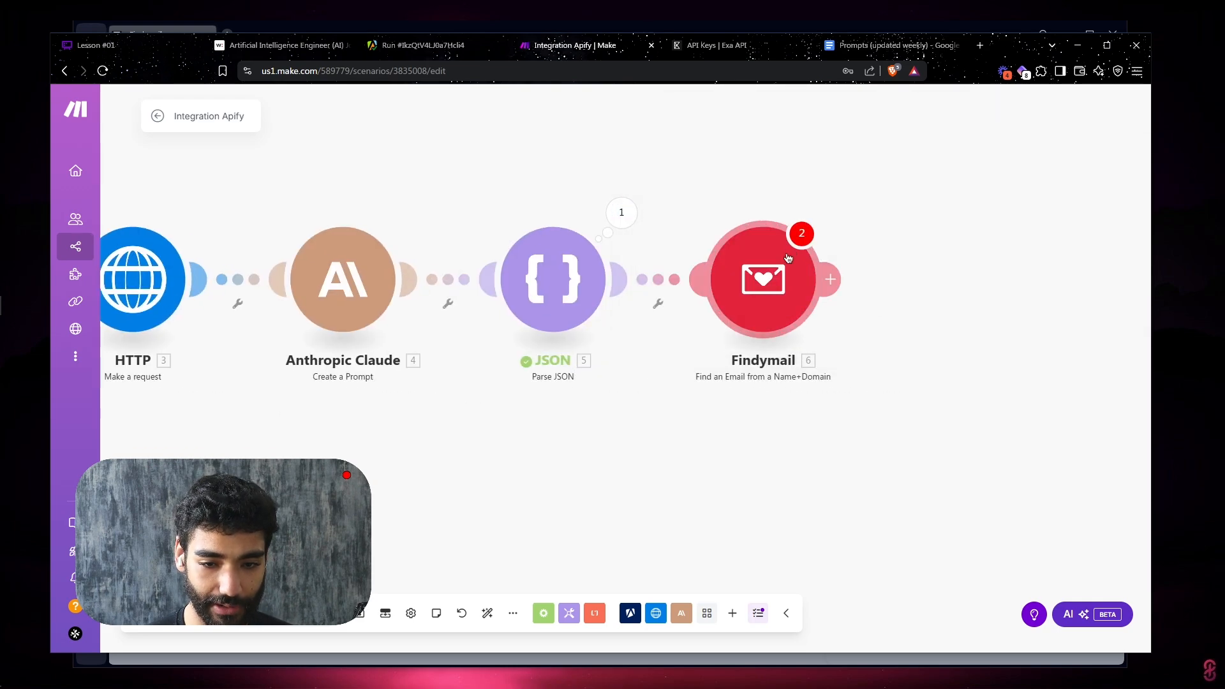
Step: Give the Findymail module a new 'Wellfound AI System' connection with the pasted API key
left_click(791, 256)
left_click(950, 311)
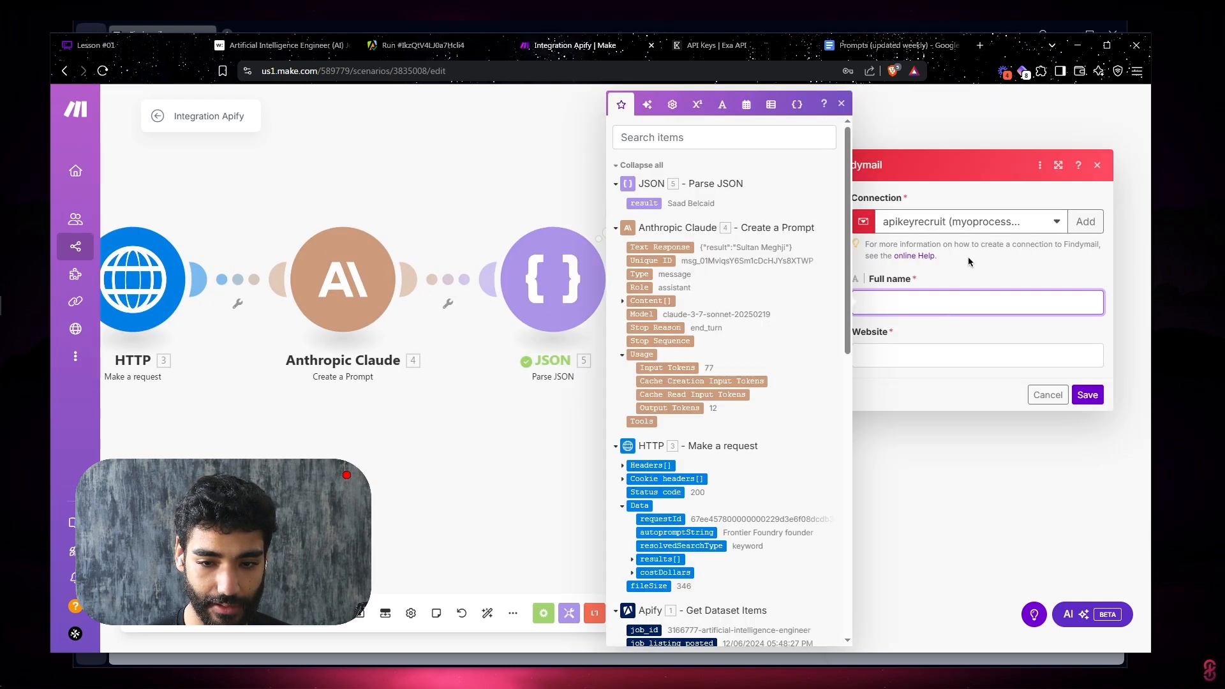
left_click(1055, 221)
left_click(1085, 221)
left_click(934, 251)
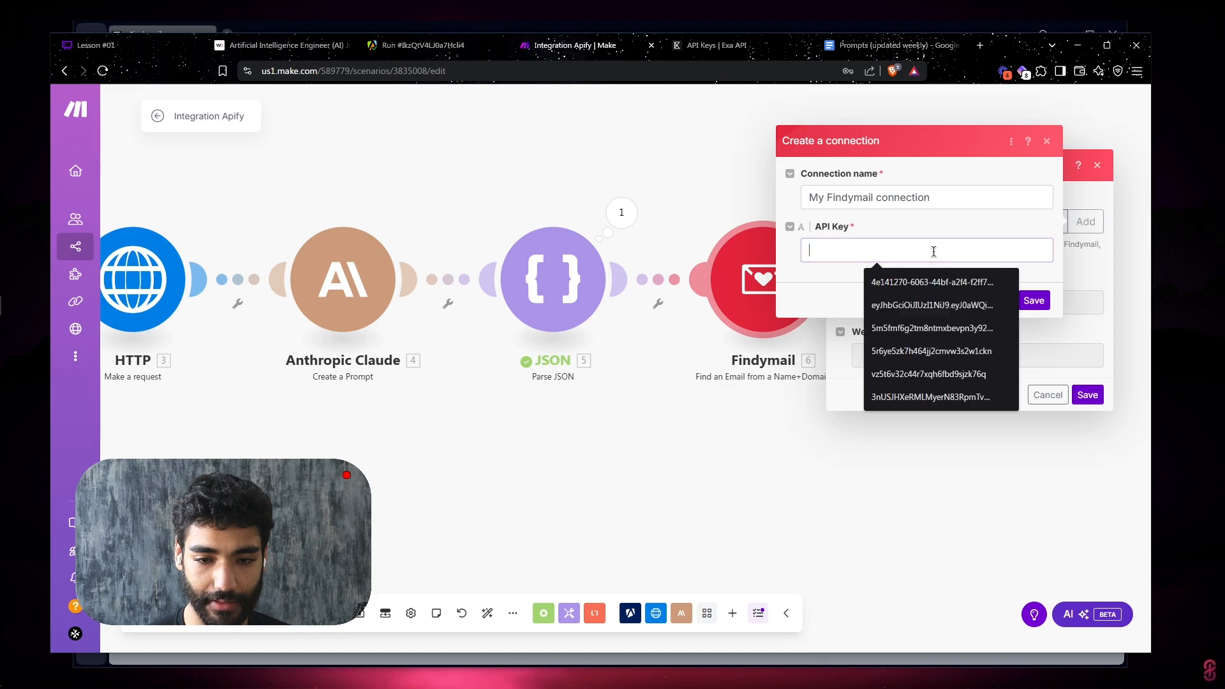
key("ctrl+v")
triple_click(881, 197)
type("W")
key("Down")
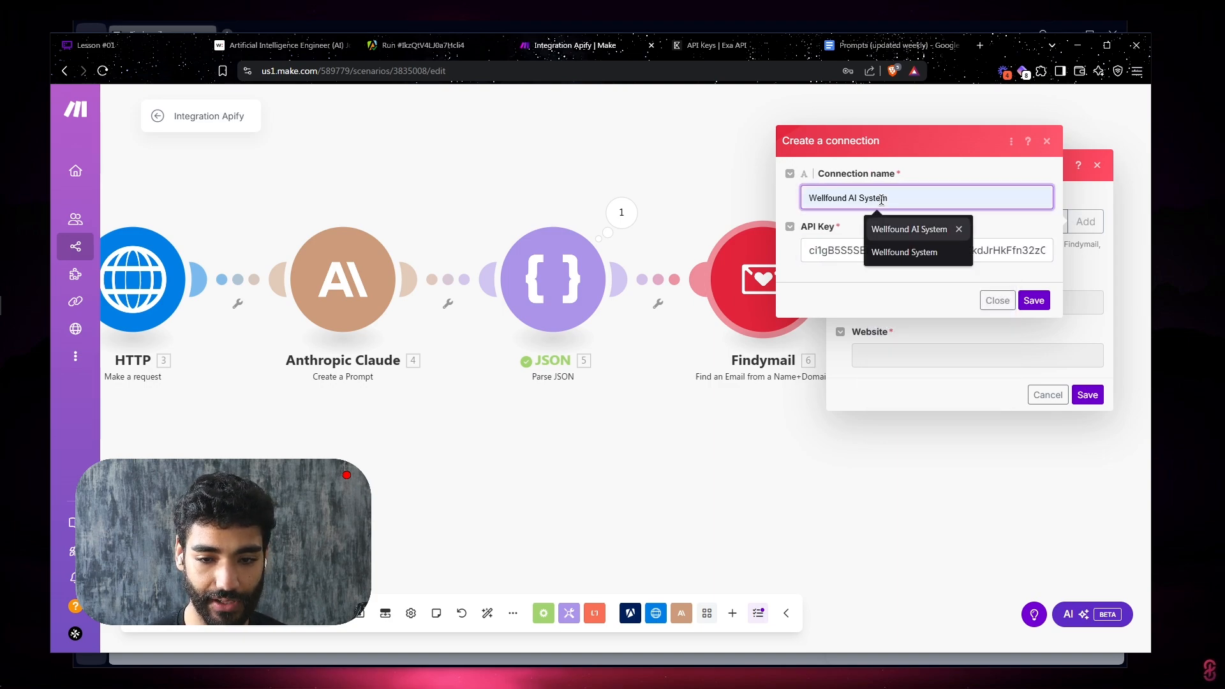
key("Return")
left_click(1033, 301)
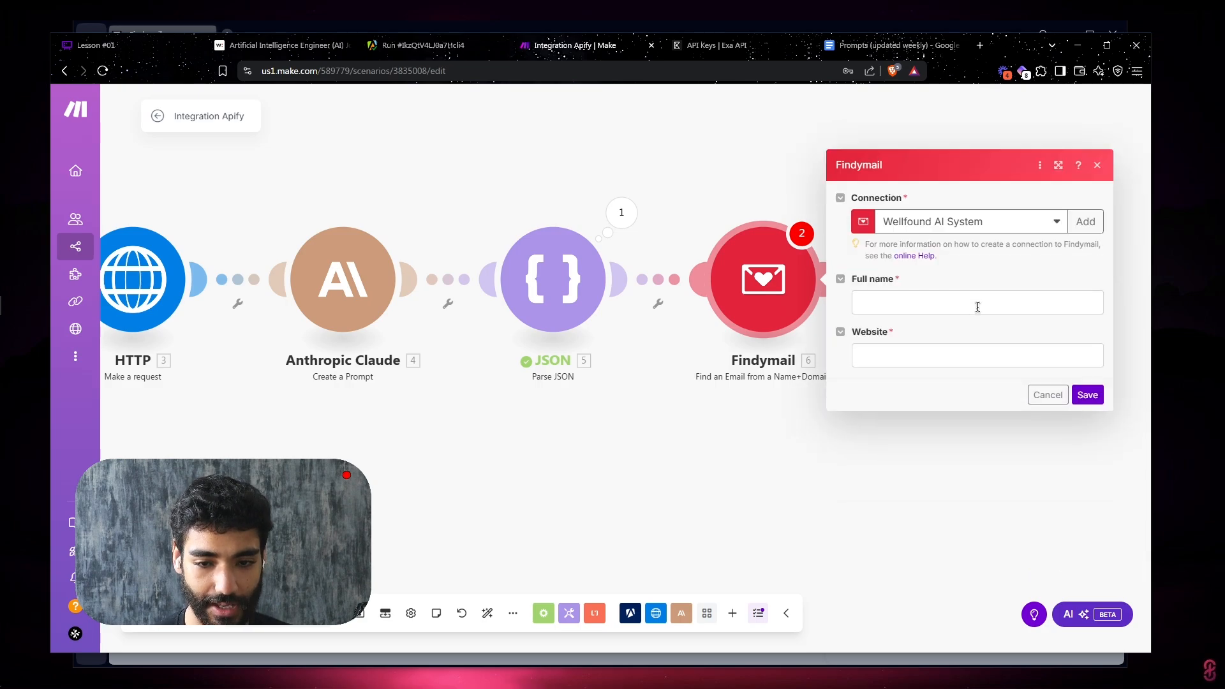
Step: Map Full name to the JSON result and Website to the company url, then run once
left_click(978, 305)
left_click(636, 203)
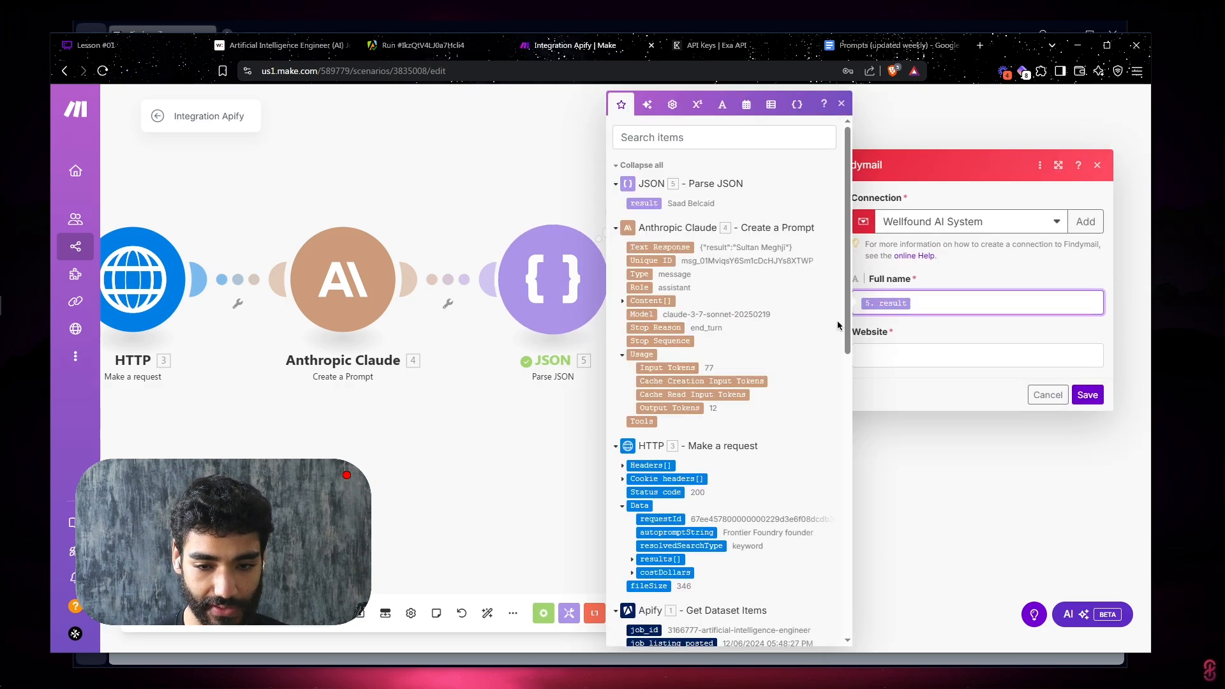
left_click(883, 346)
left_click(732, 135)
type("web")
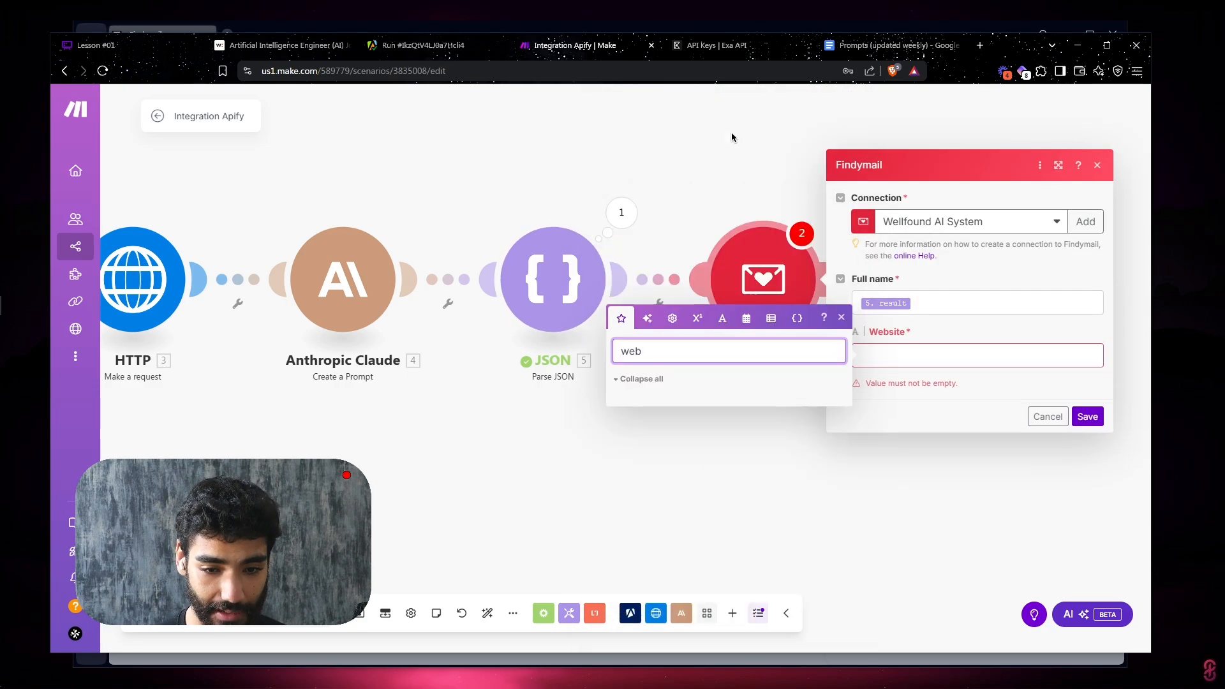
type("ur")
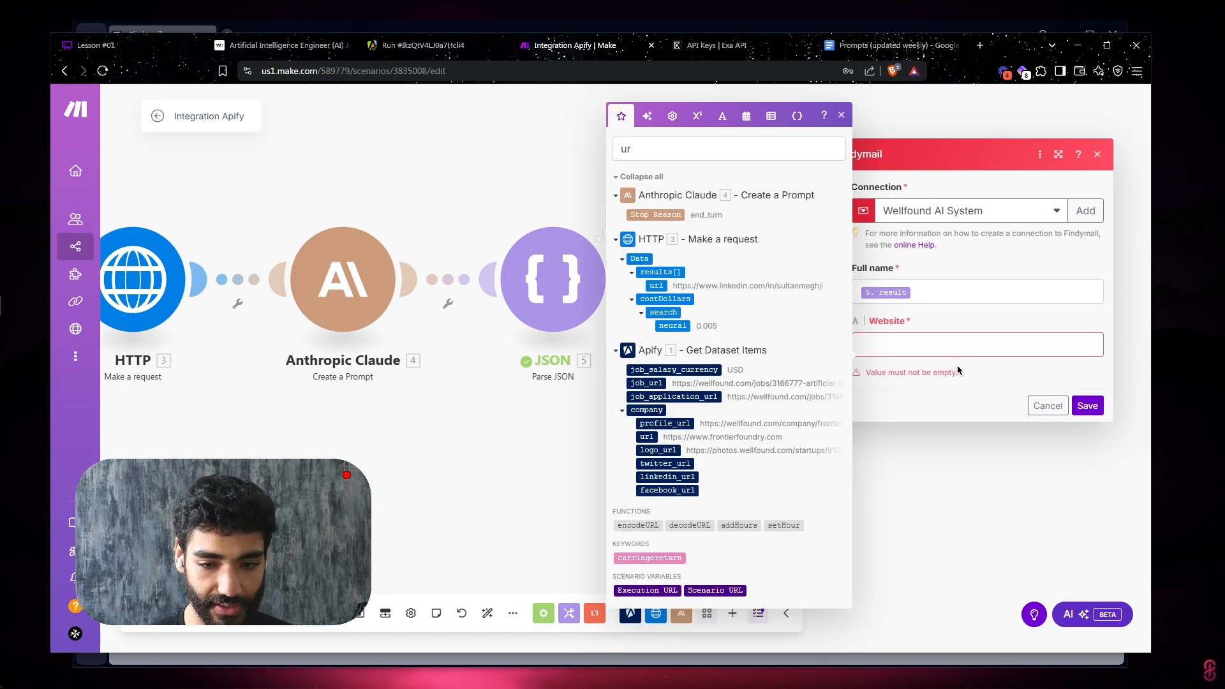
left_click(968, 352)
left_click(647, 436)
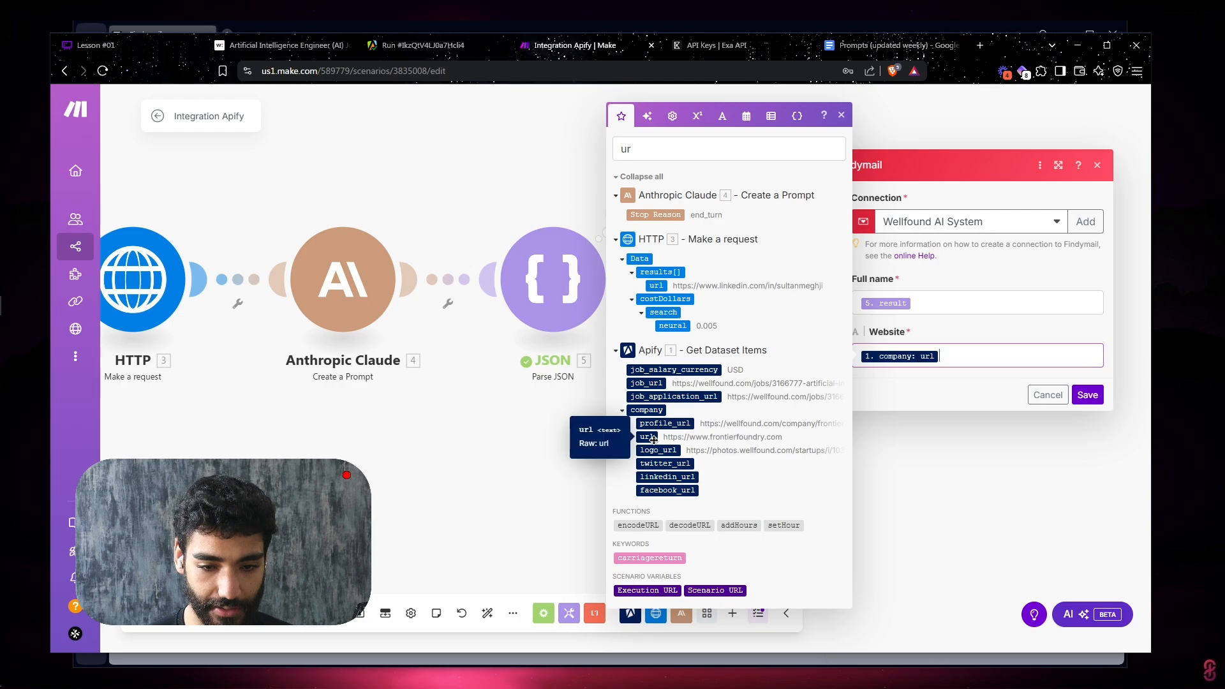
left_click(1085, 395)
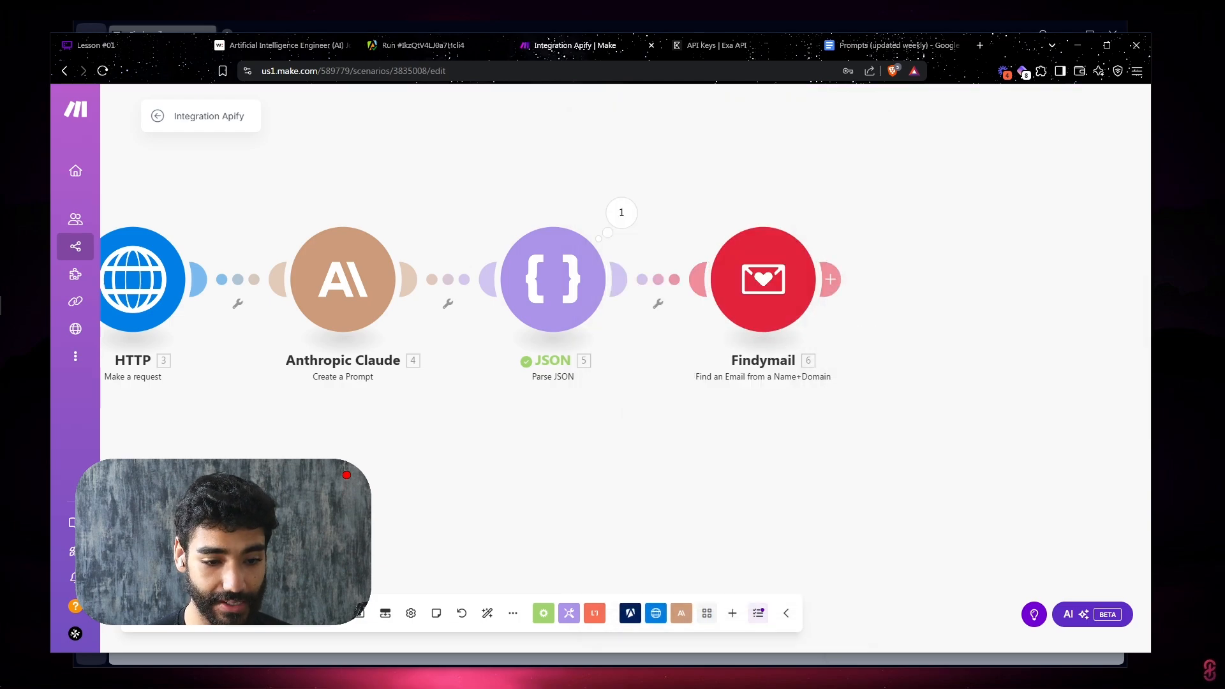
left_click(167, 613)
Step: Inspect Findymail's output, expanding Contact to check the found name, email and job title
mouse_move(1, 423)
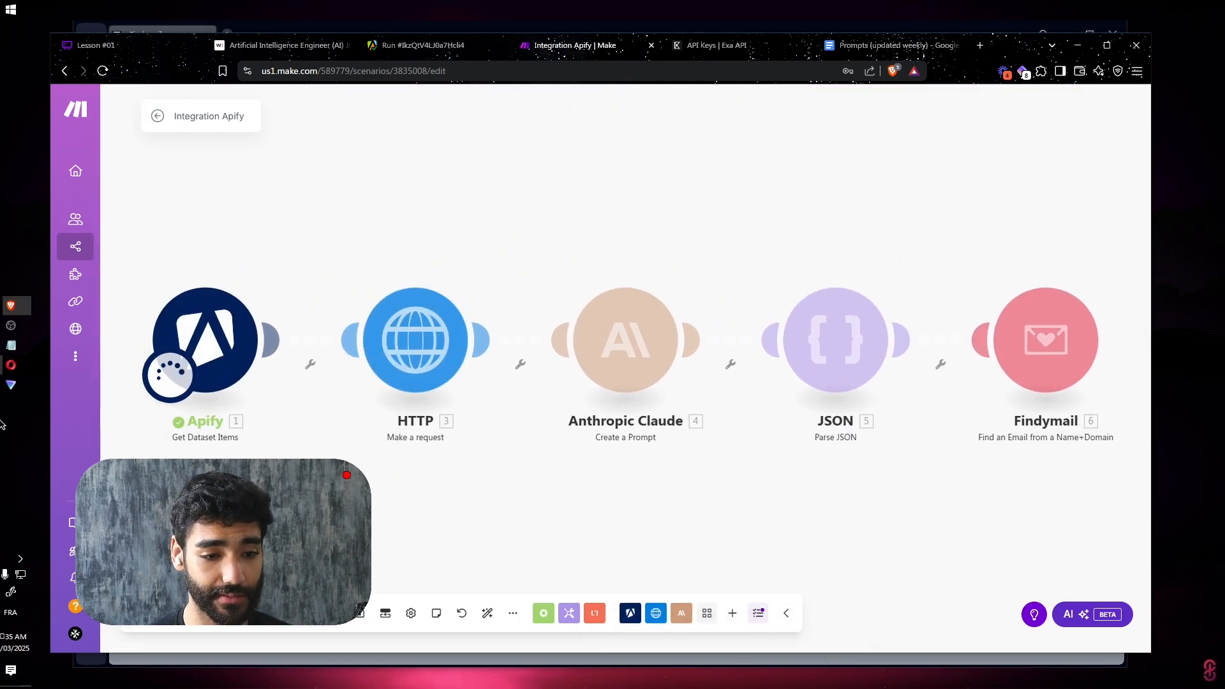
left_click(26, 332)
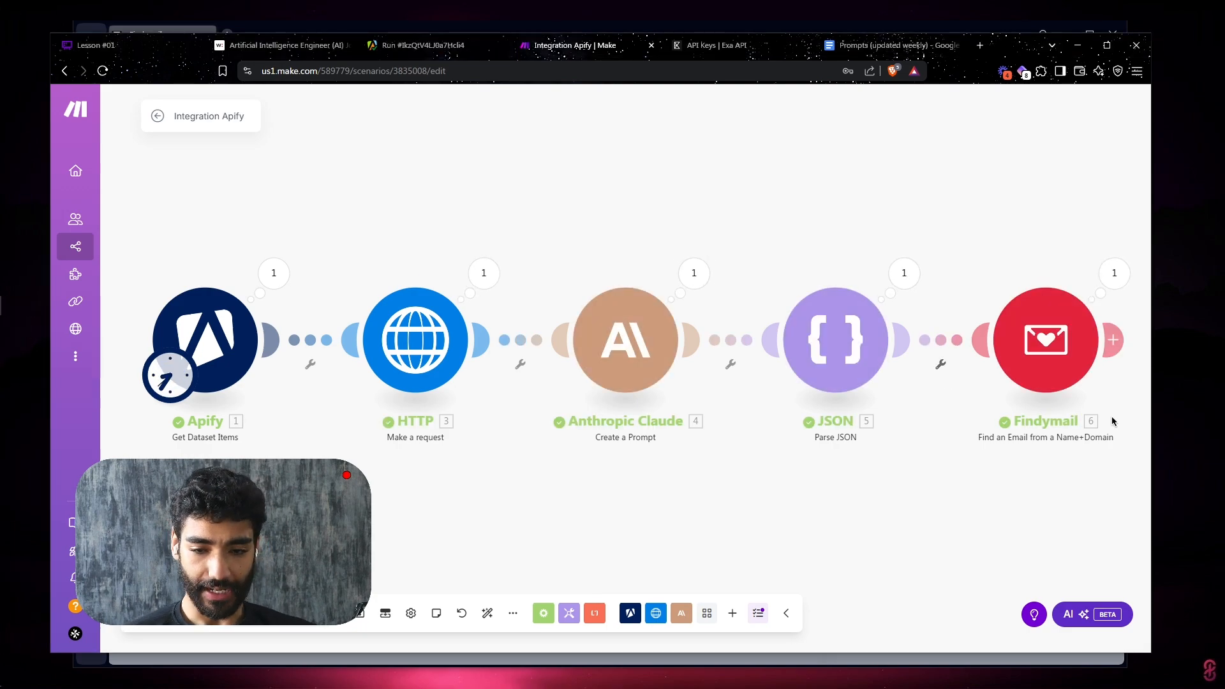
left_click_drag(1111, 421, 707, 380)
left_click(709, 232)
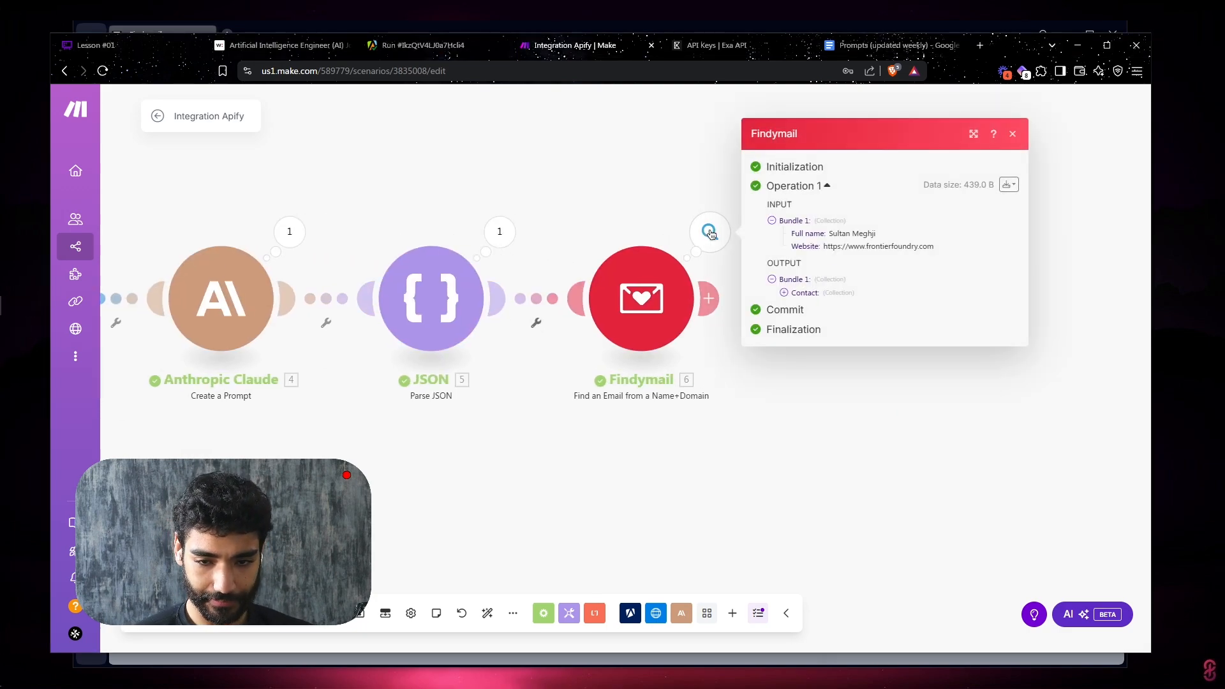
left_click(819, 294)
scroll(877, 342, "up", 5)
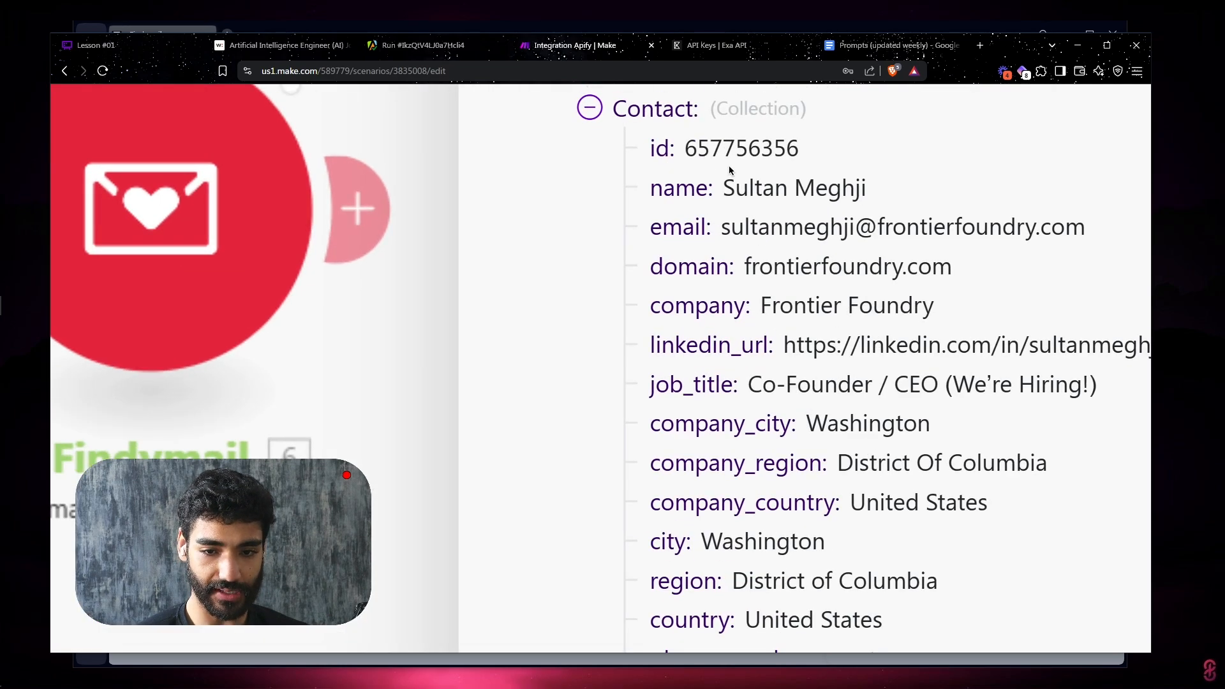
left_click_drag(710, 151, 829, 190)
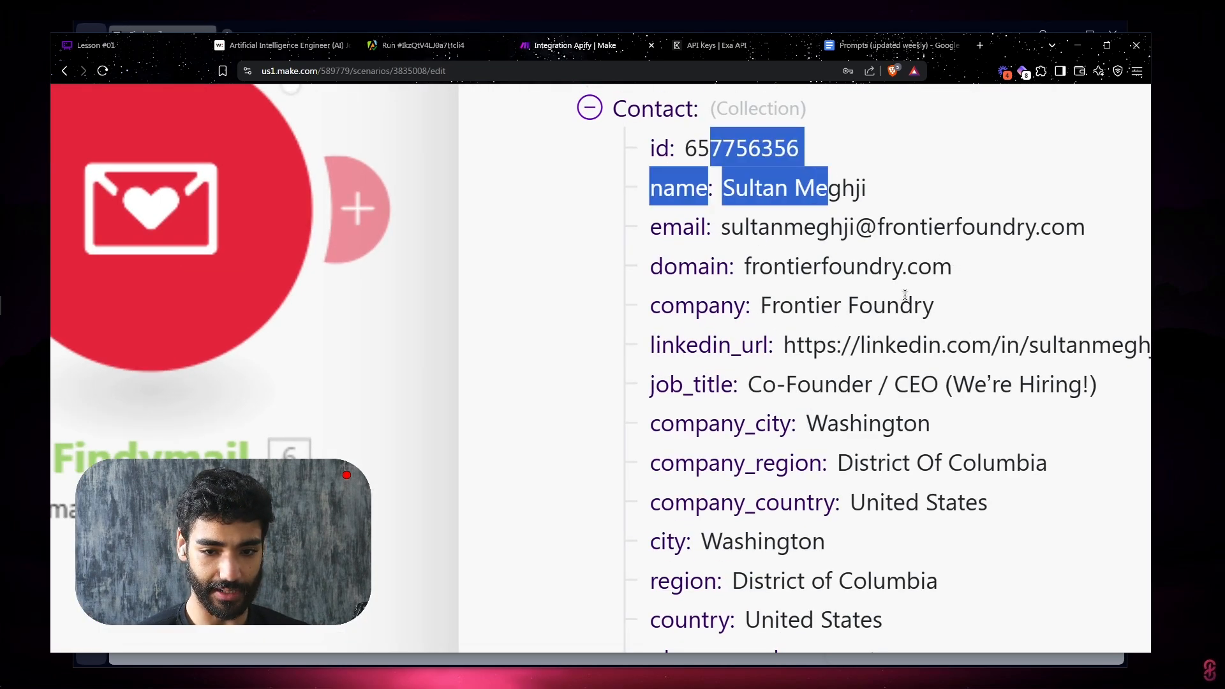
left_click_drag(752, 385, 928, 385)
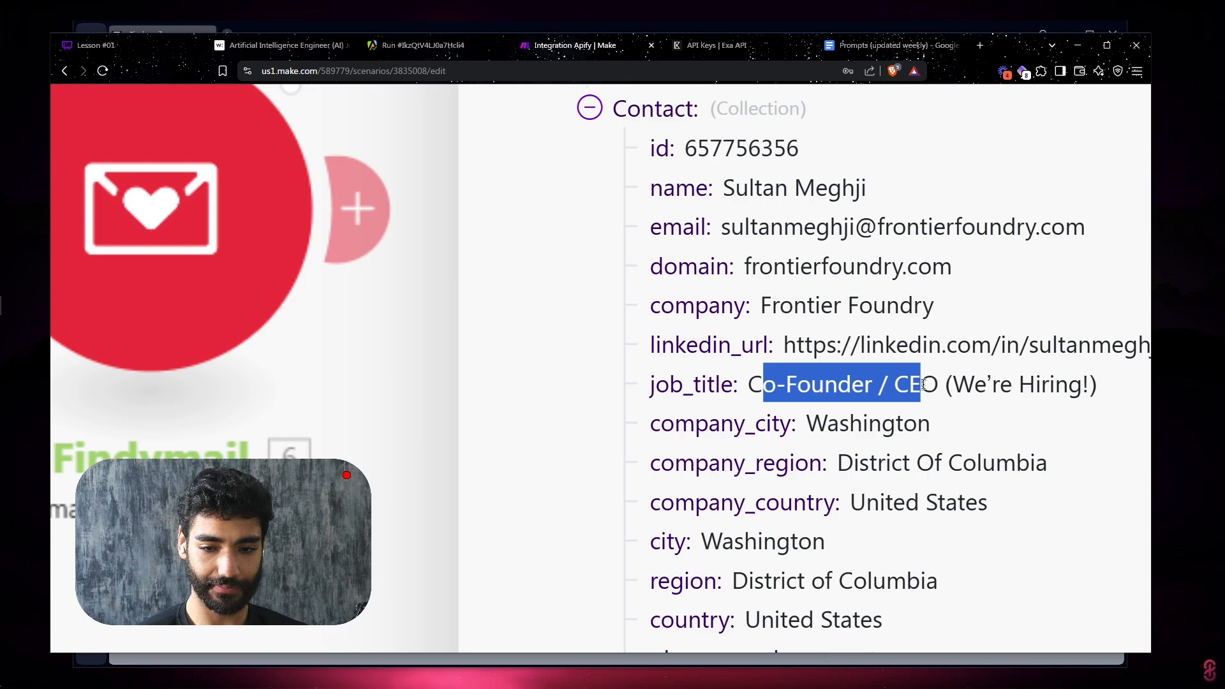
left_click(923, 384)
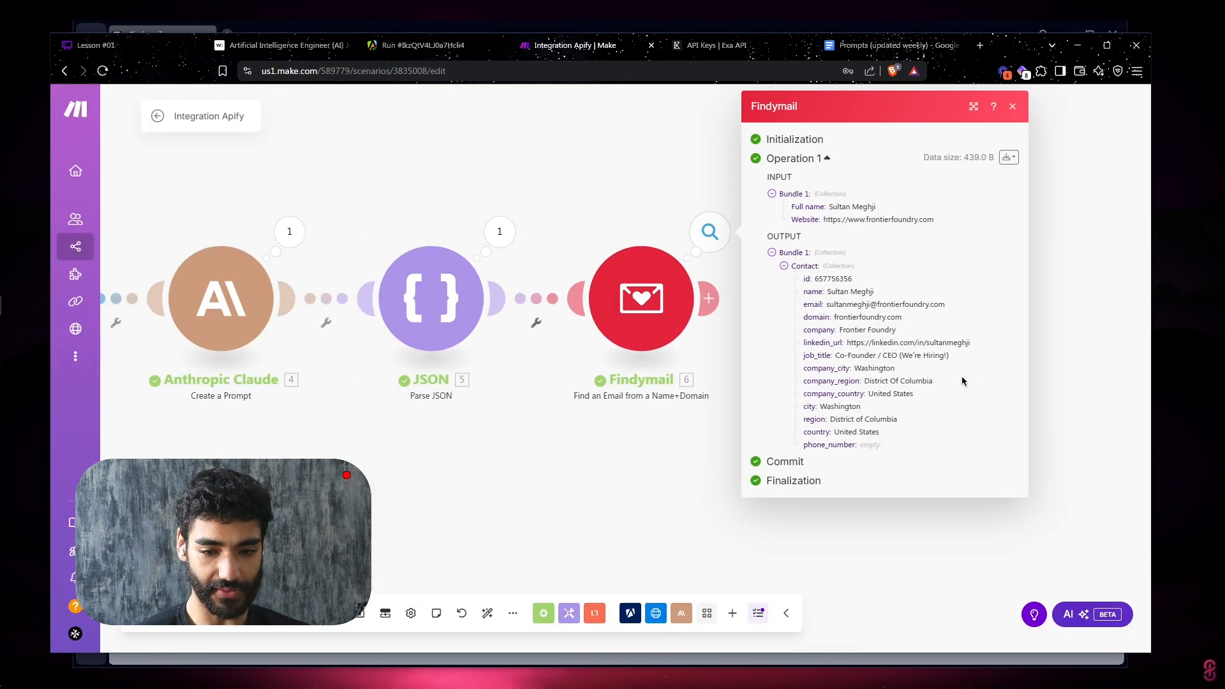
left_click_drag(740, 436, 1032, 426)
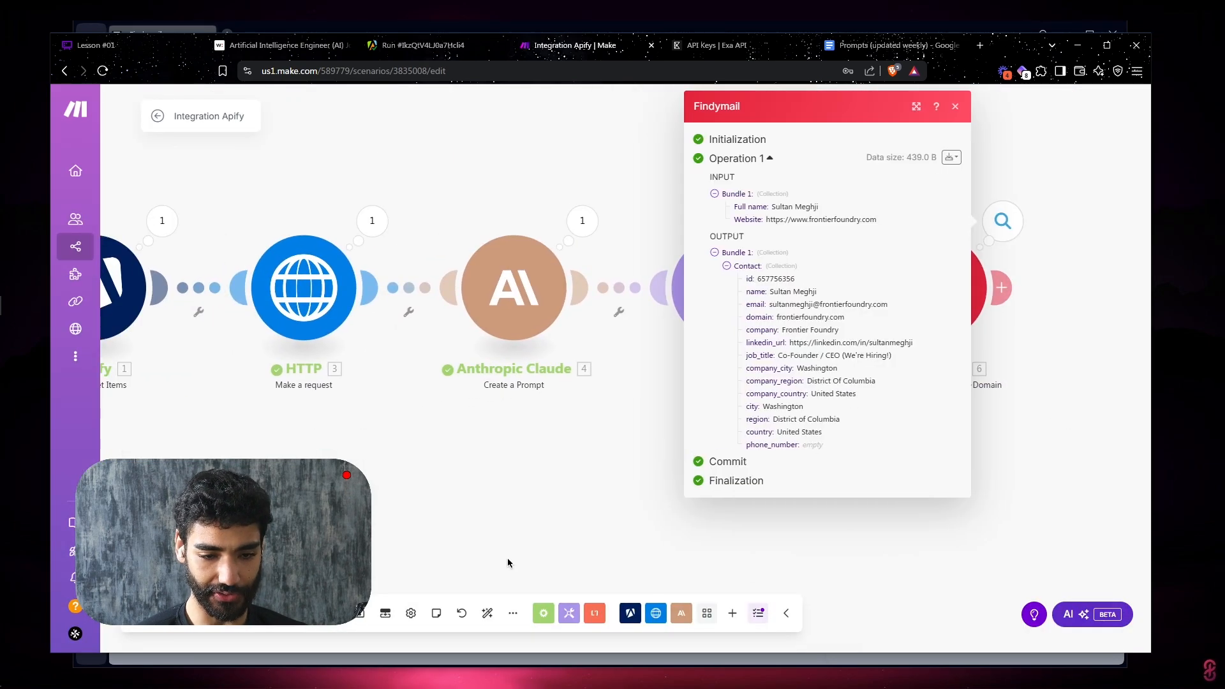
left_click(359, 613)
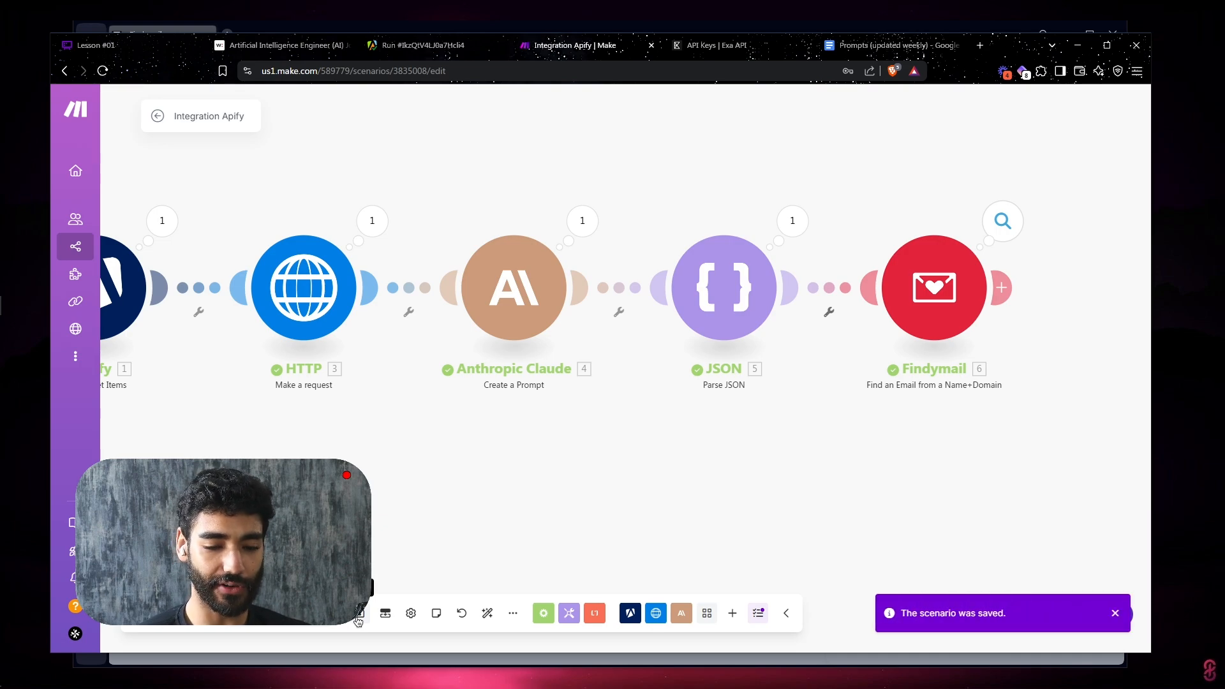
left_click_drag(549, 542, 470, 575)
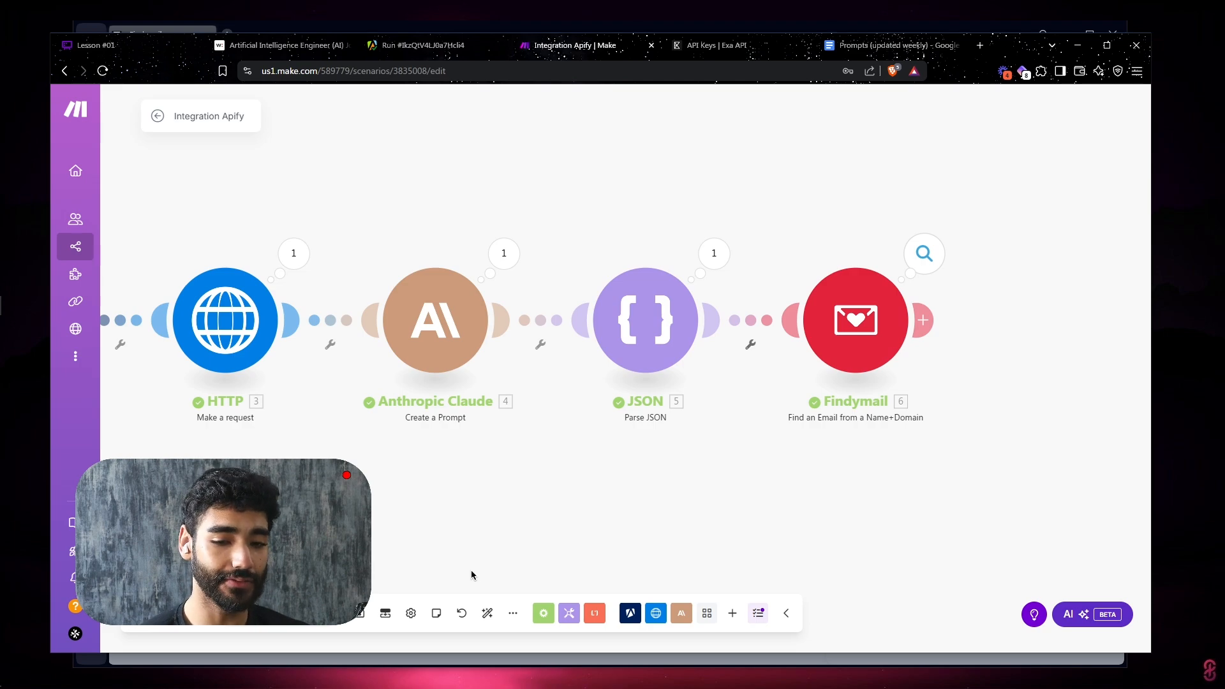
left_click_drag(507, 546, 615, 548)
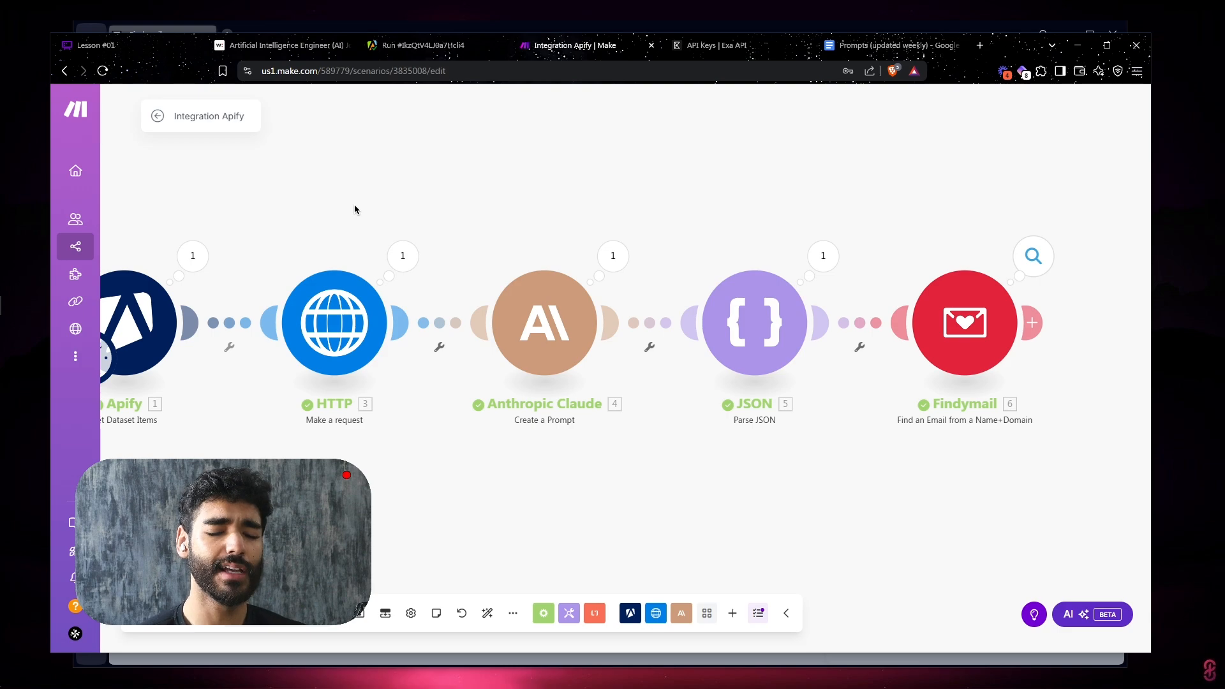
left_click_drag(355, 210, 448, 249)
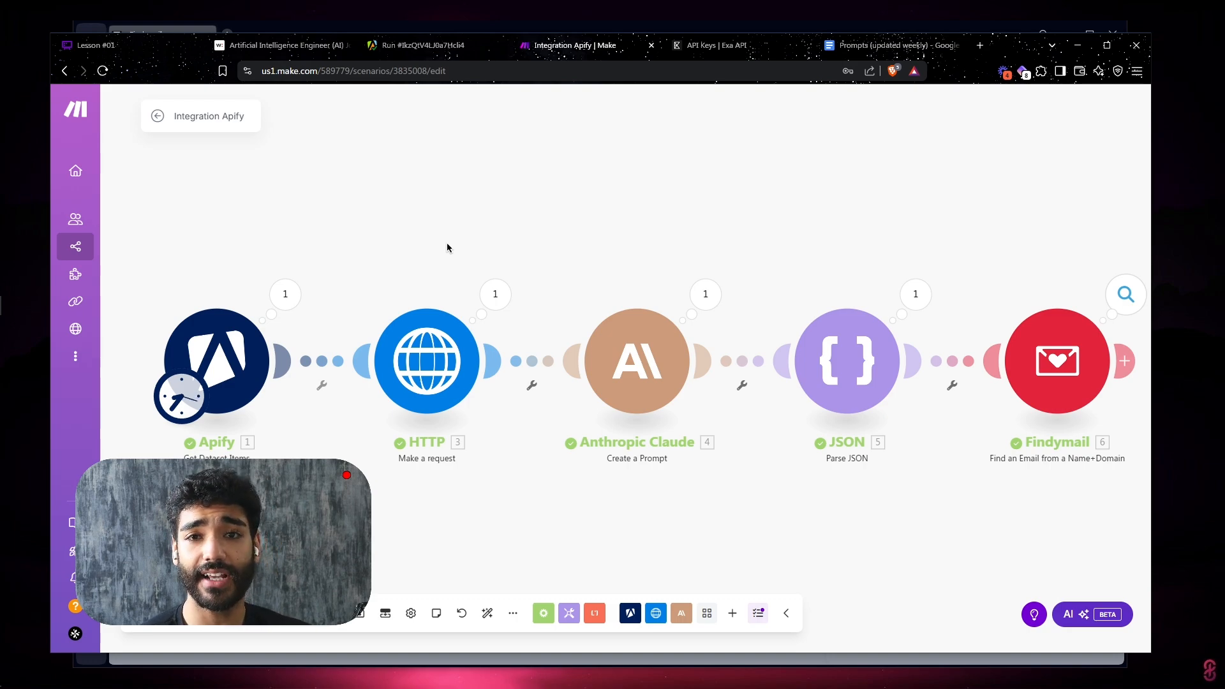
left_click_drag(446, 248, 447, 238)
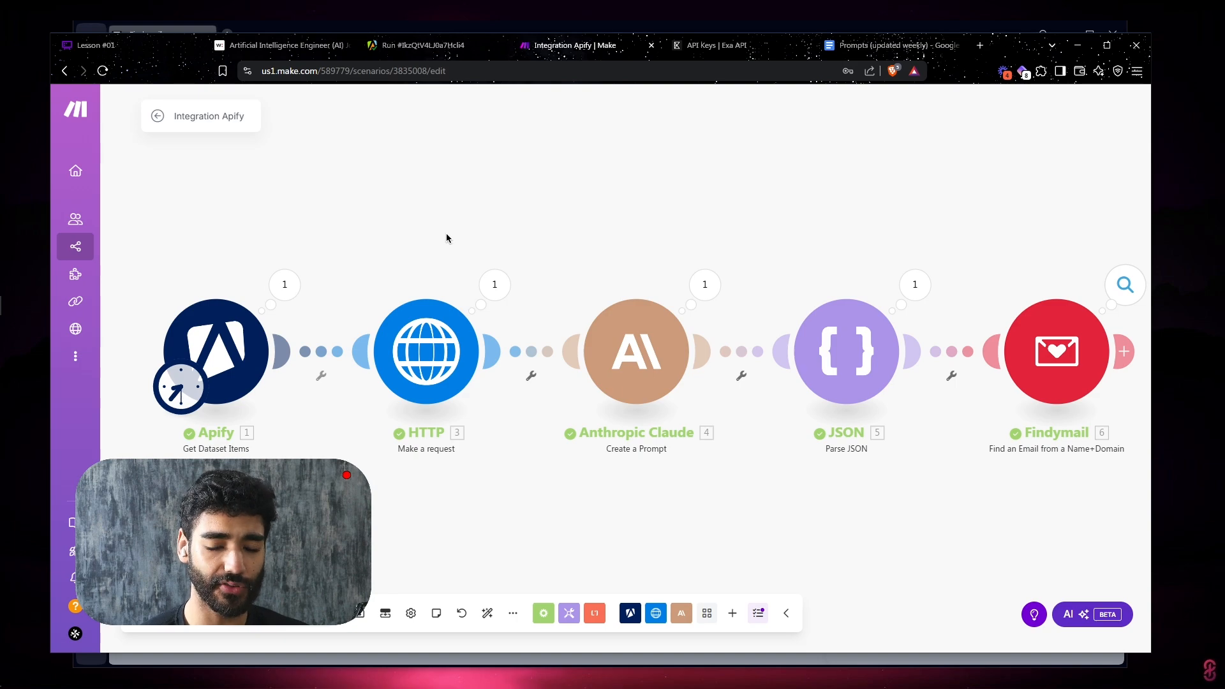
left_click_drag(667, 256, 487, 216)
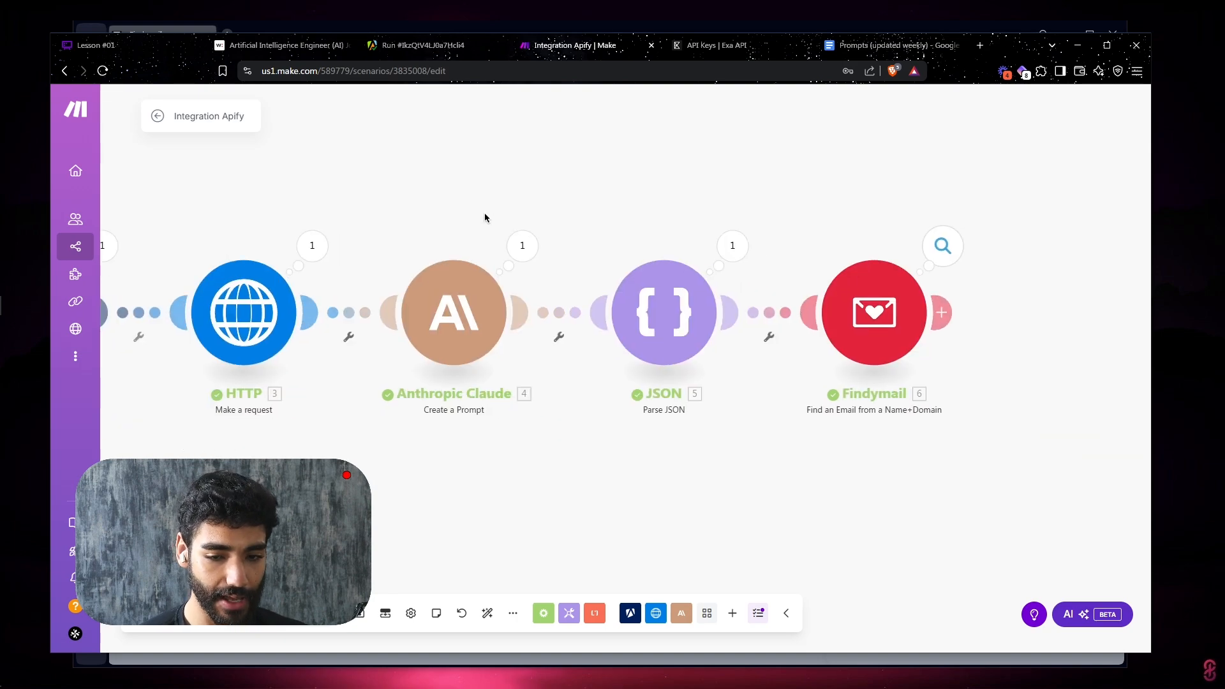
Step: Add an HTTP 'Make a request' module after Findymail
left_click(953, 319)
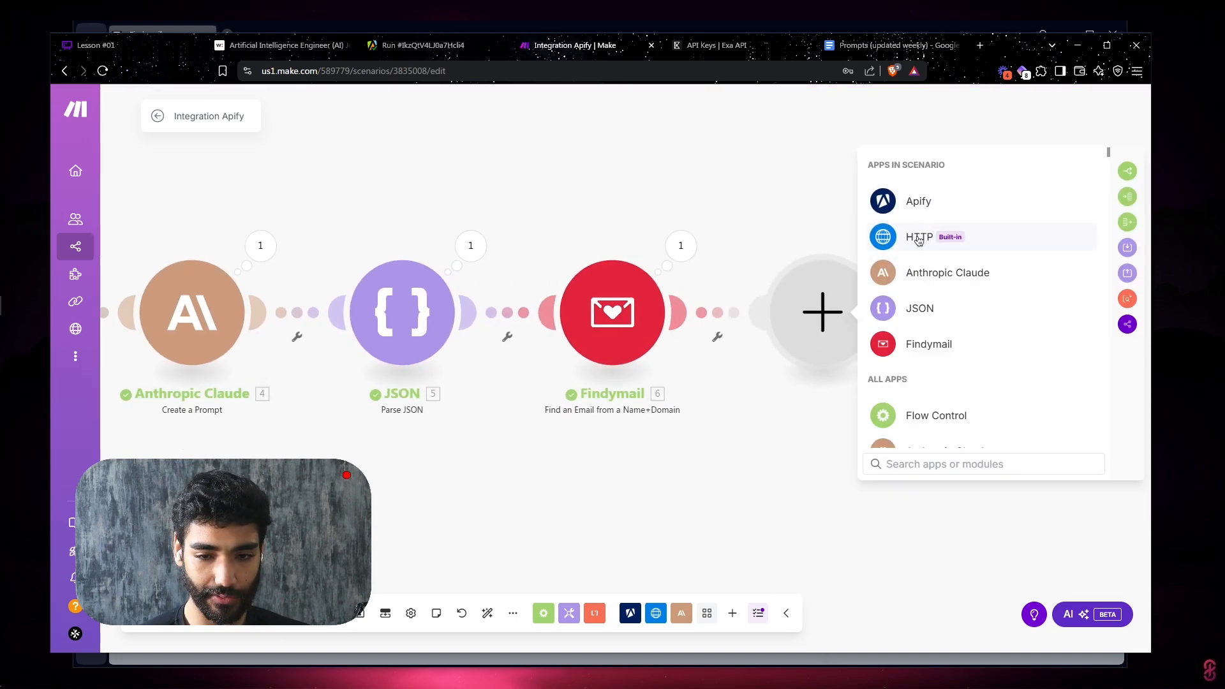
left_click(918, 238)
type("make")
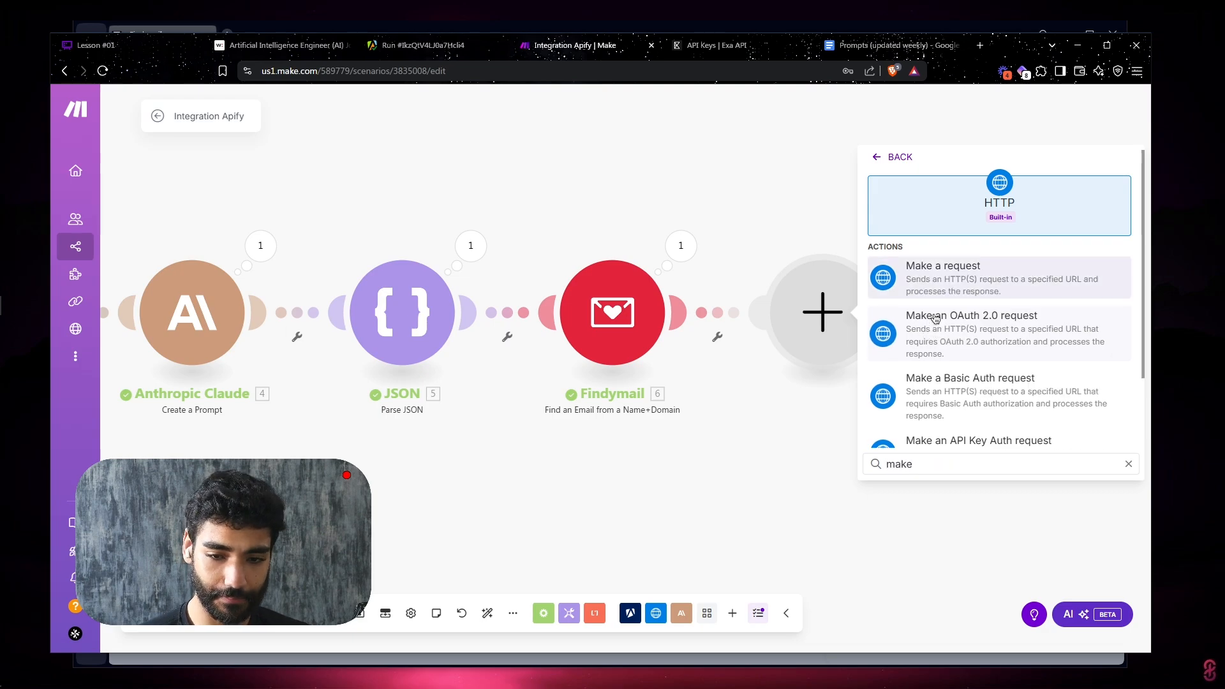
key("Return")
left_click(801, 451)
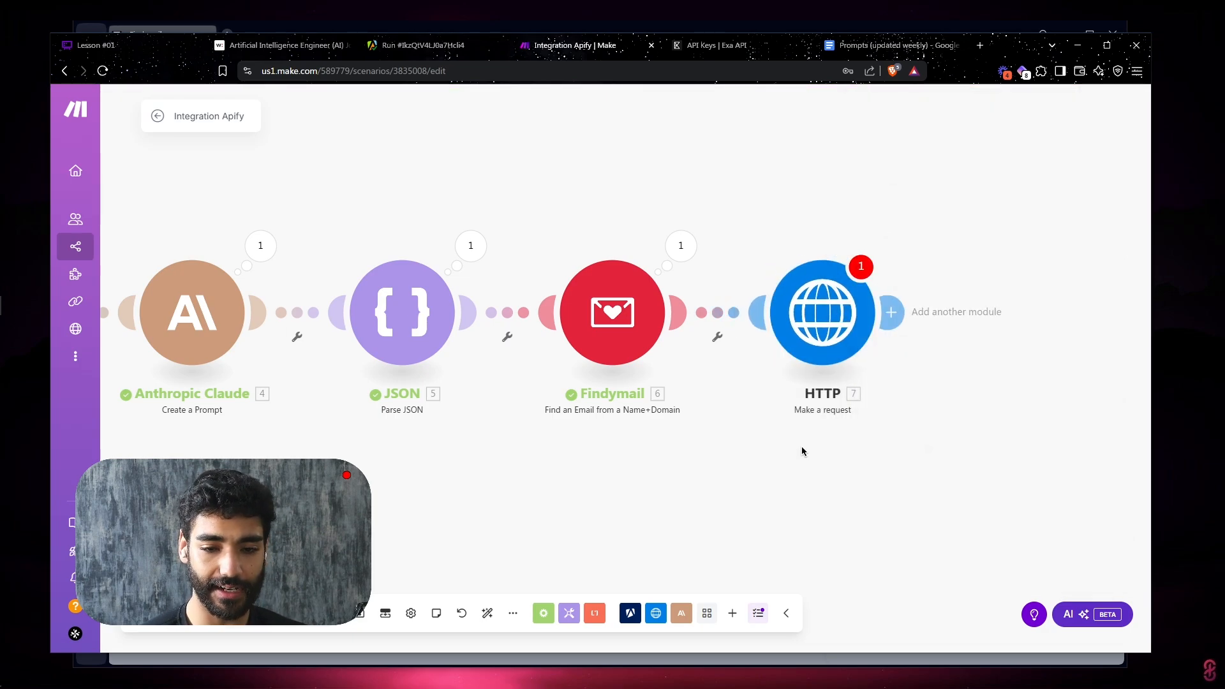
Step: Open Scenarios in a new tab and create a new blank scenario
middle_click(95, 249)
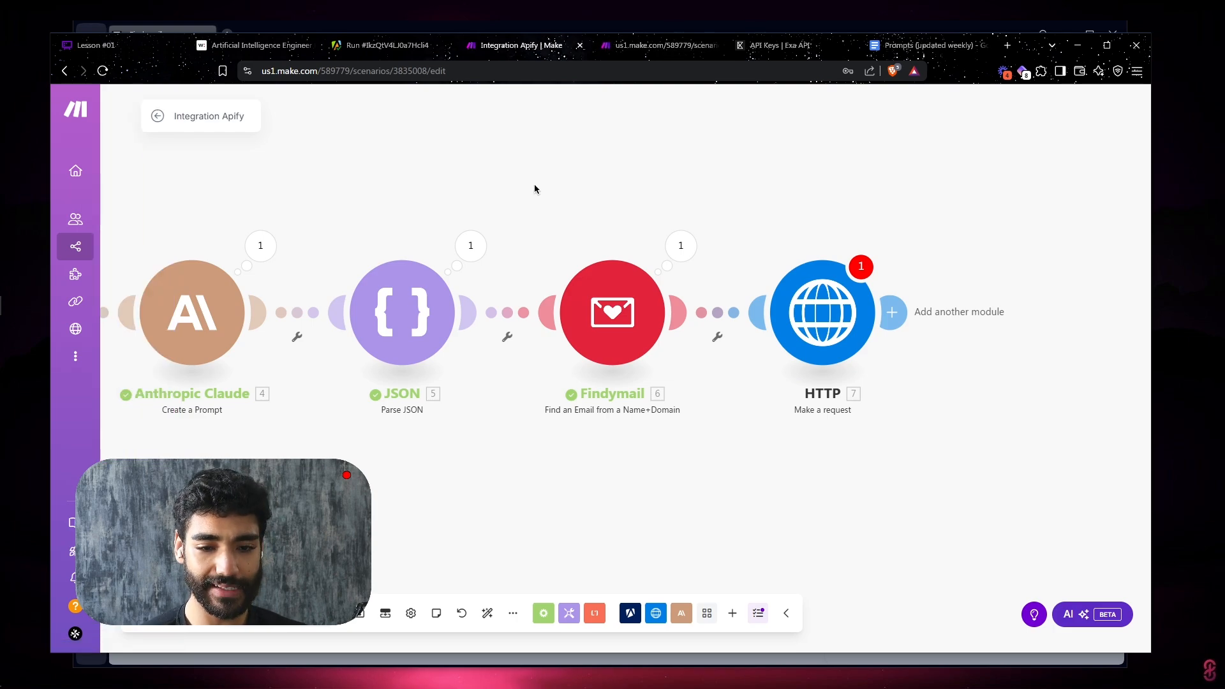
left_click(633, 50)
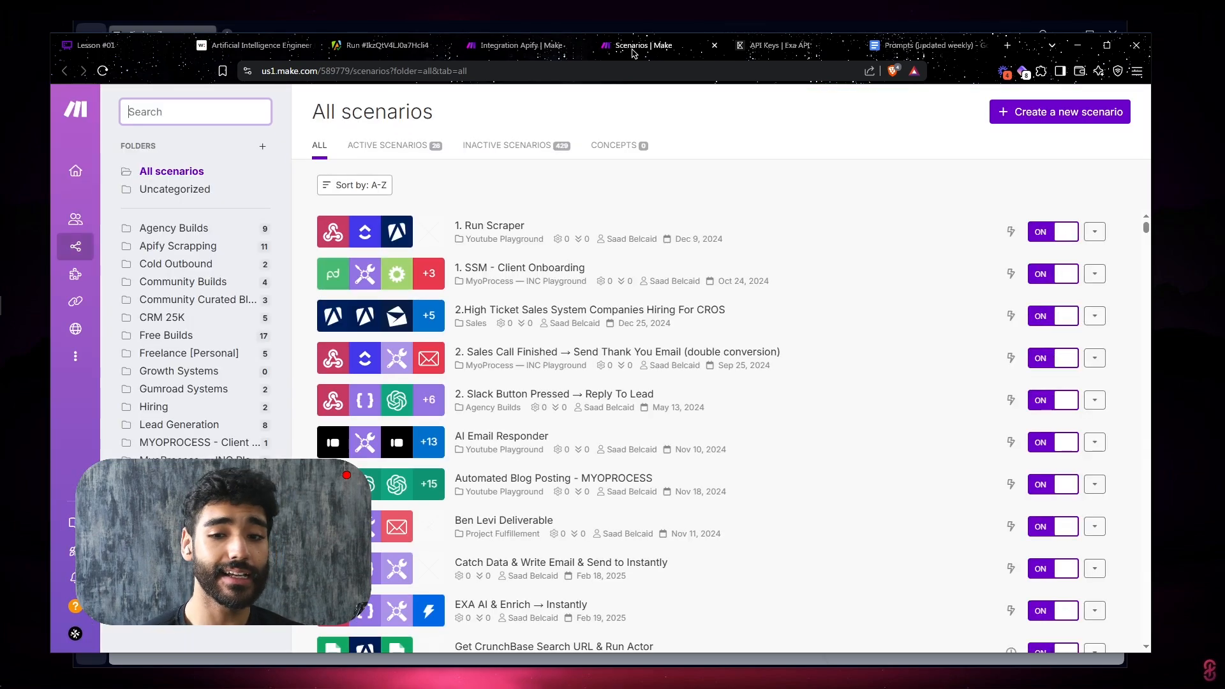
left_click(999, 121)
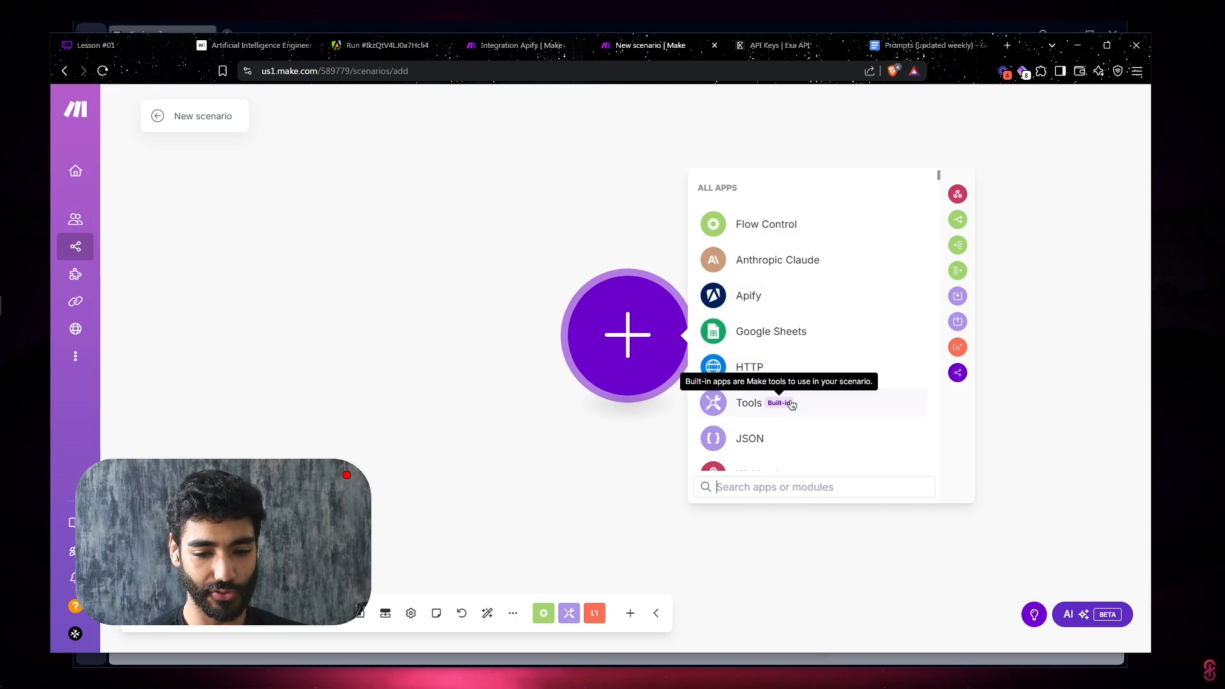
scroll(785, 396, "down", 3)
Step: Add a Custom webhook trigger that includes the HTTP method and has JSON pass-through enabled
left_click(752, 312)
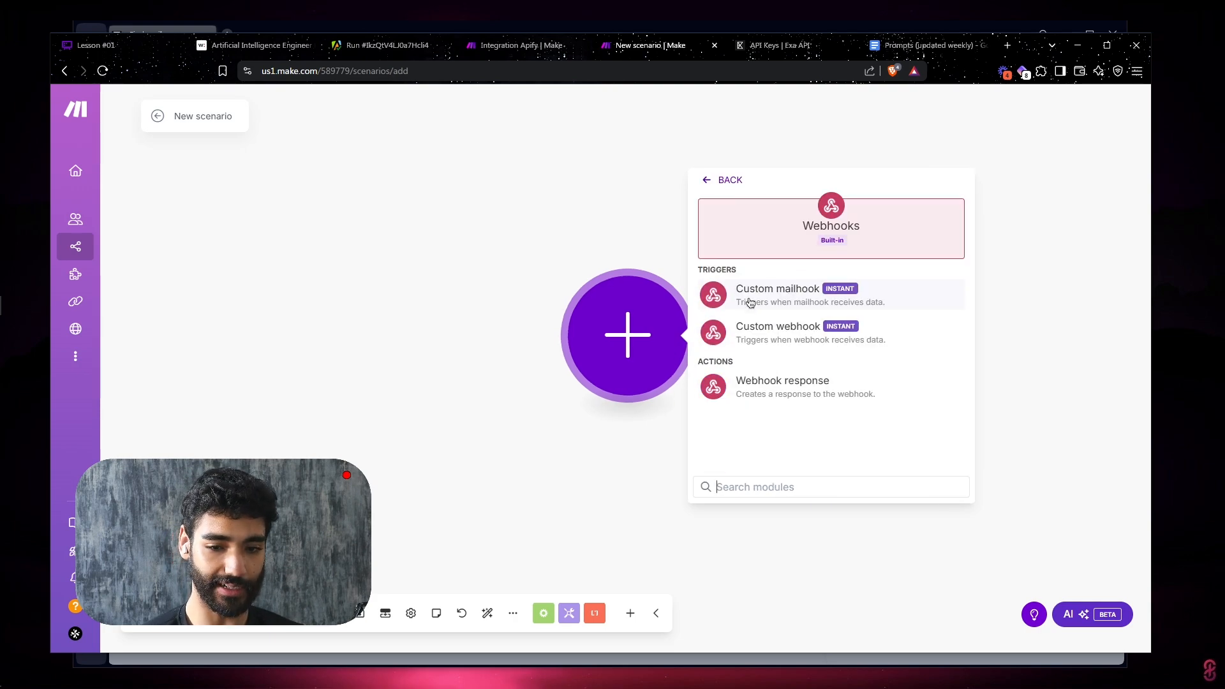
left_click(786, 329)
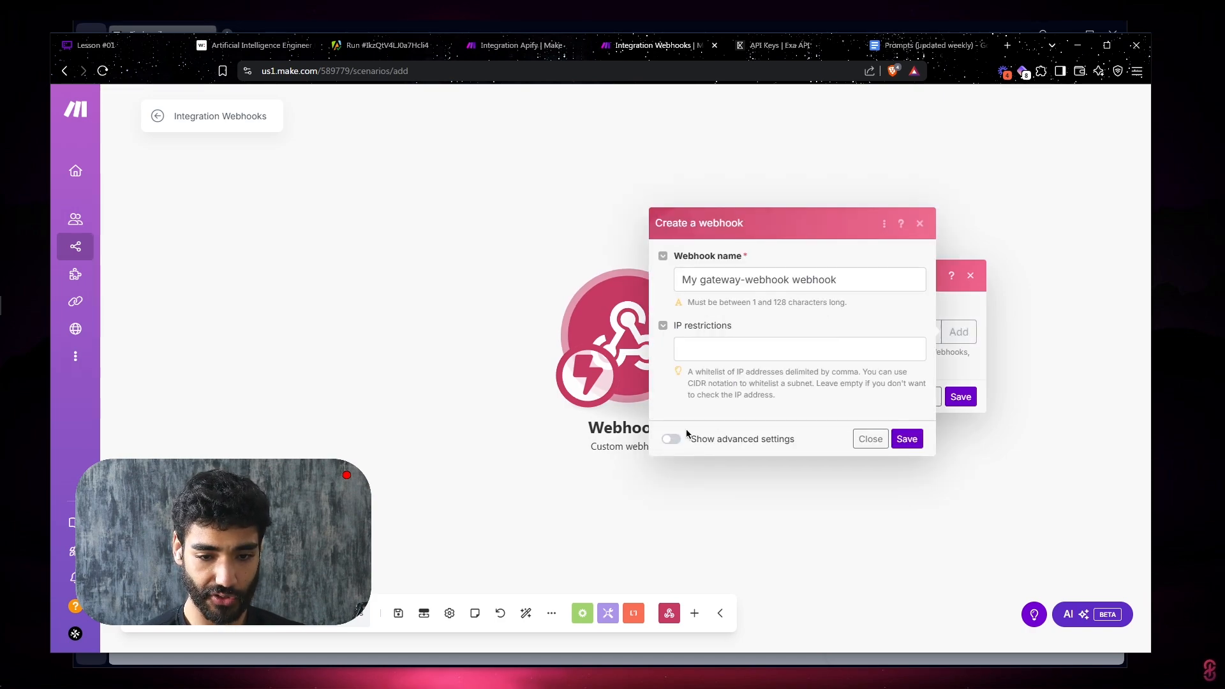
left_click(670, 439)
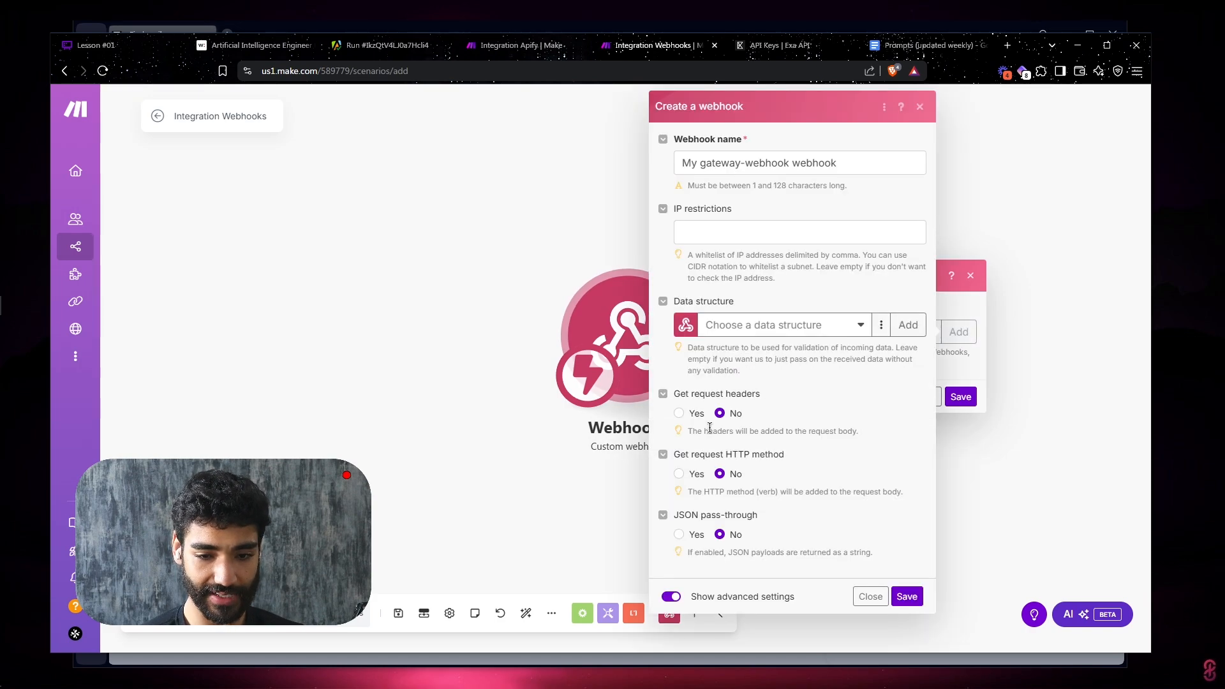
left_click(678, 474)
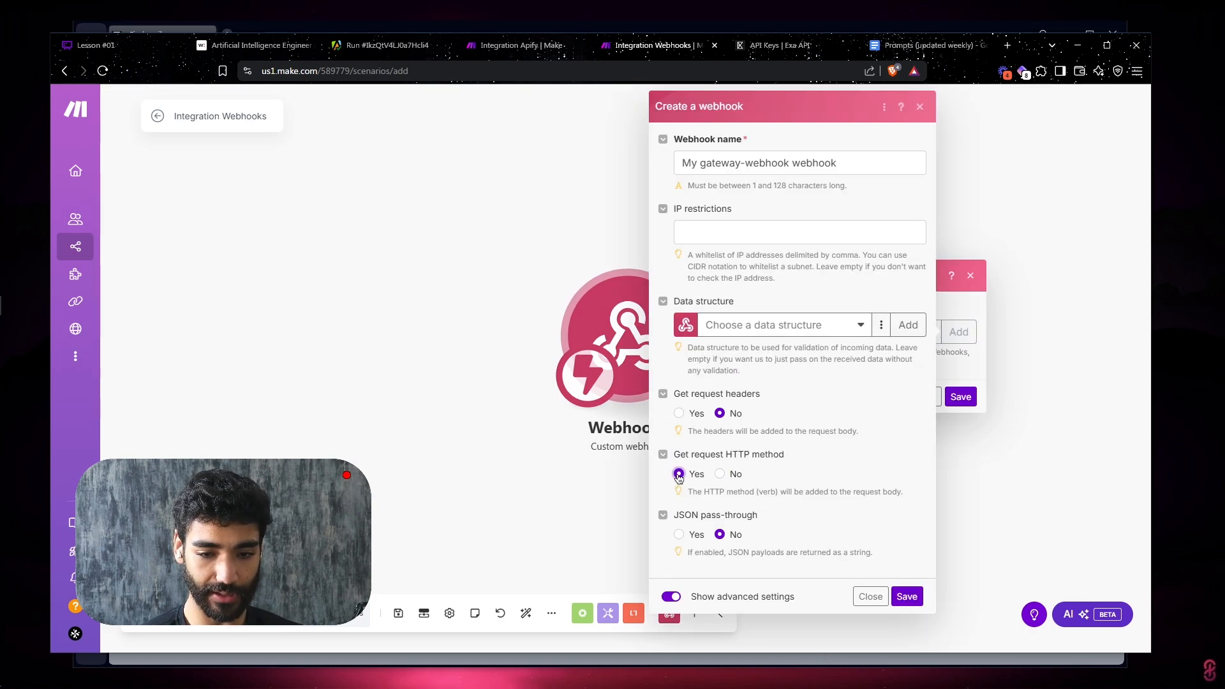
left_click(681, 535)
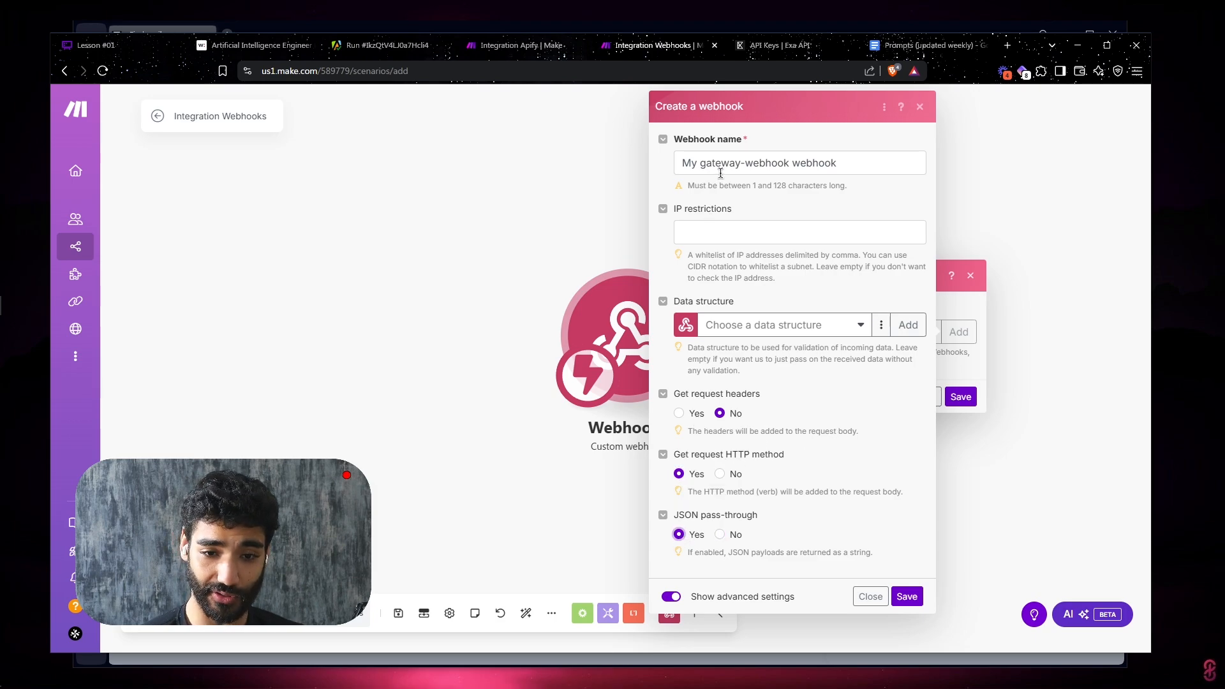
scroll(721, 172, "up", 3)
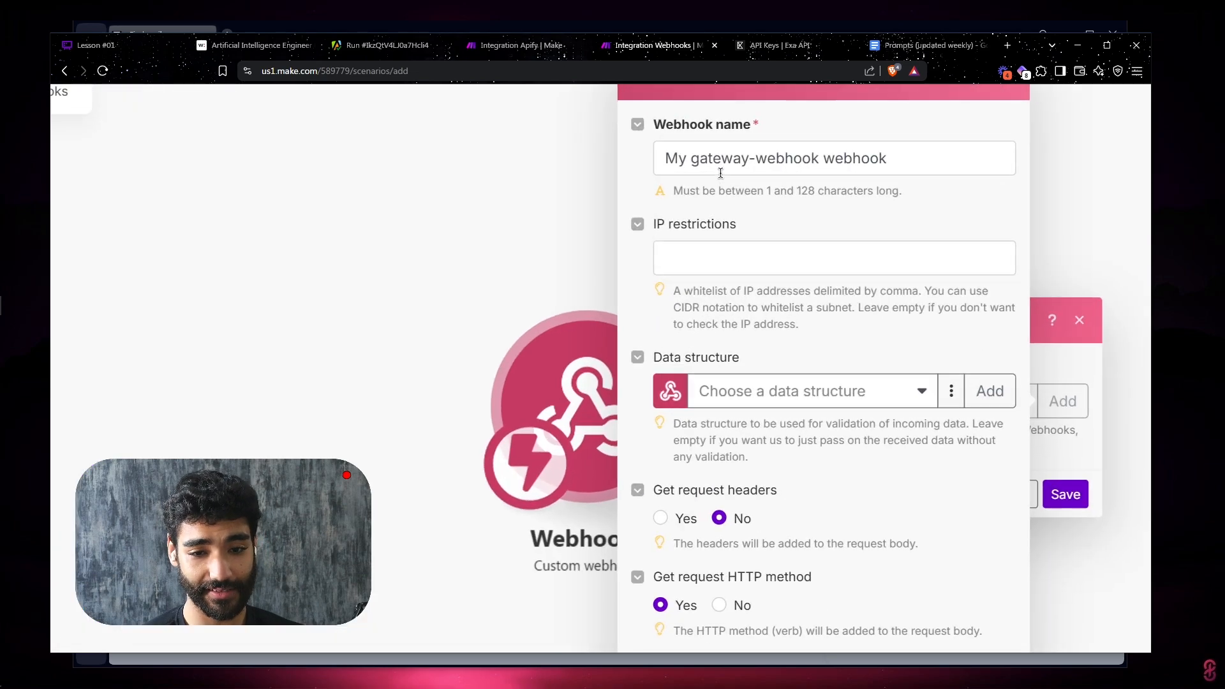
Step: Name the webhook 'Wellfound AI System Callback', save it and copy its address
left_click(818, 145)
key("ctrl+a")
type("We")
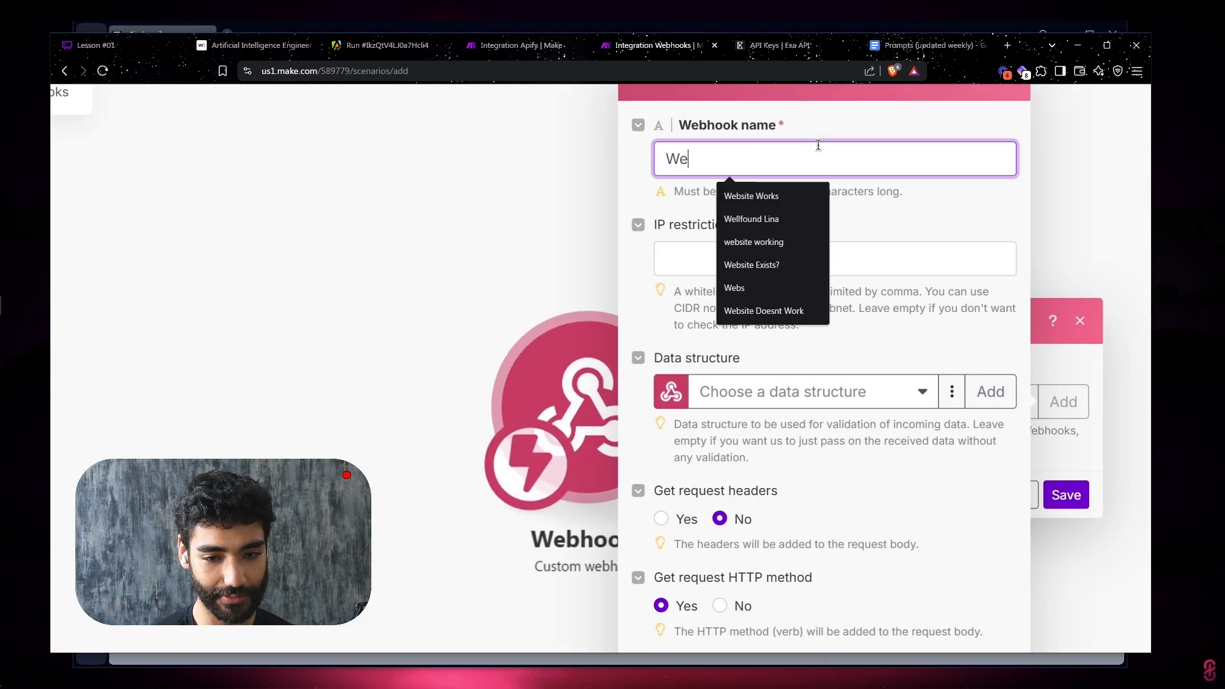
key("Down")
type("l")
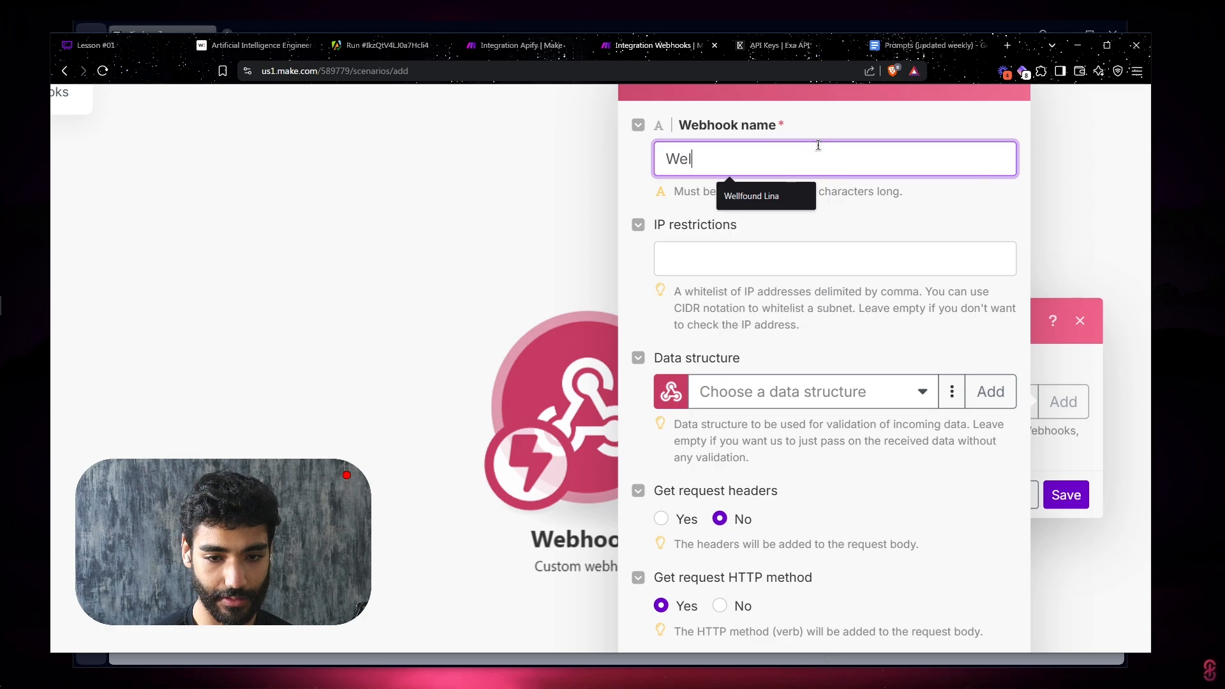
key("ctrl+a")
key("Down")
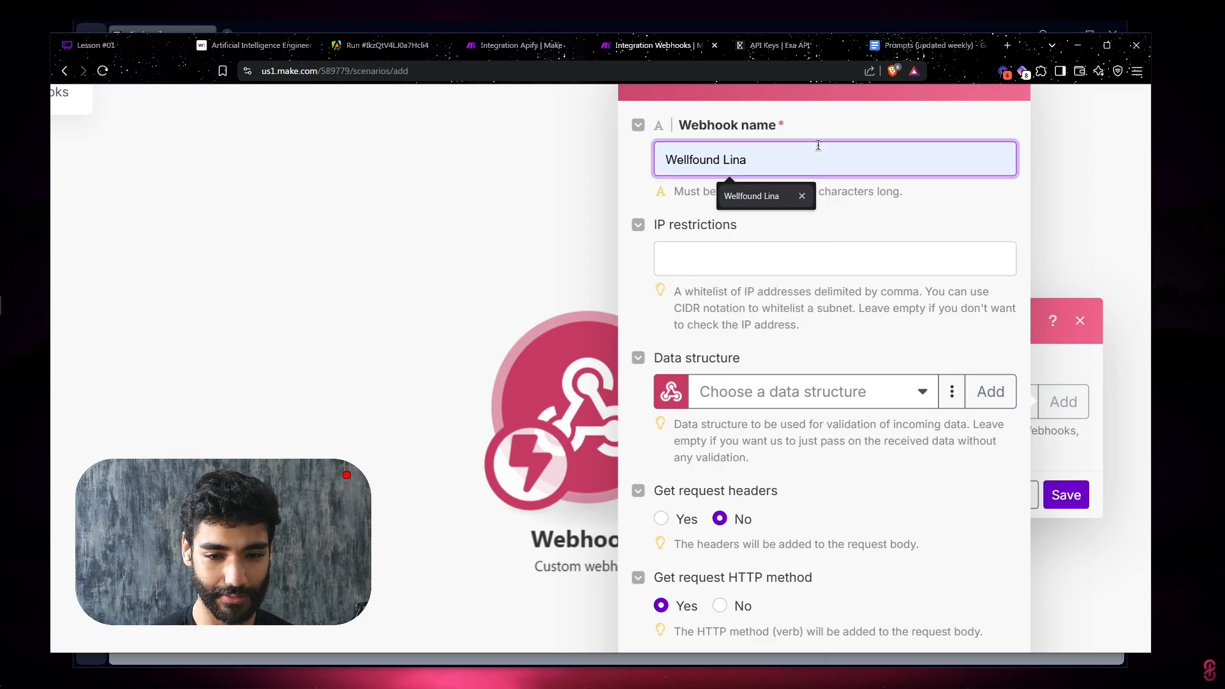
left_click(731, 159)
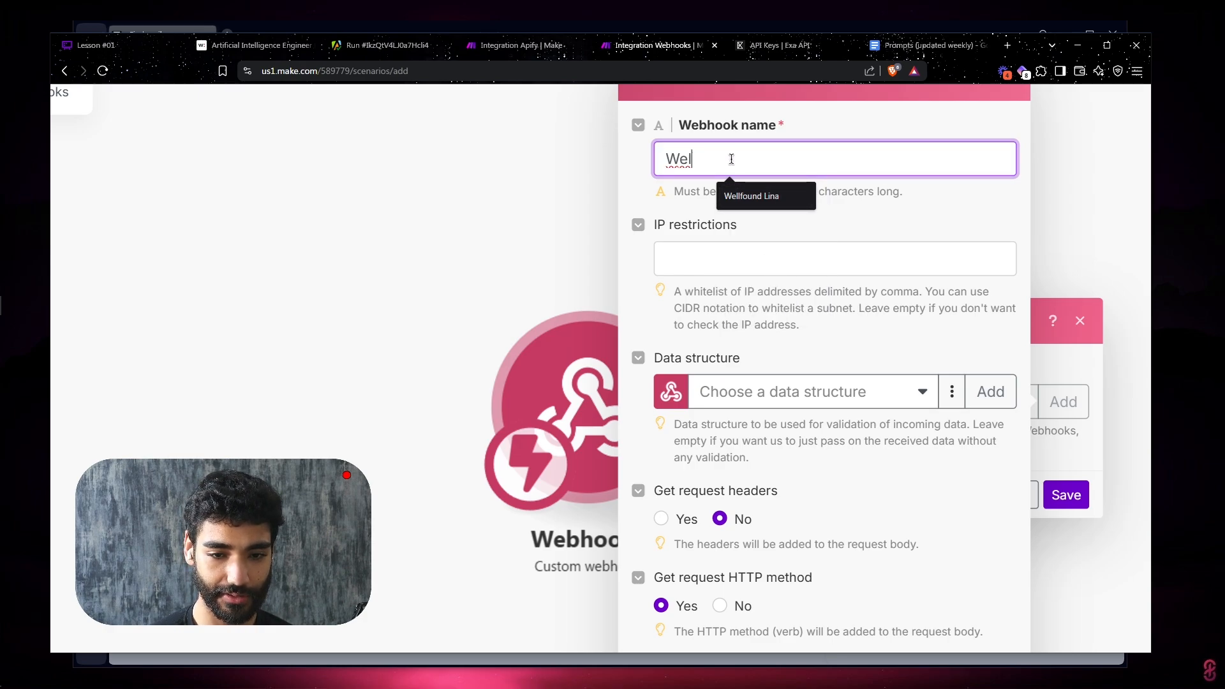
key("ctrl+a")
key("BackSpace")
type("Wellfound ")
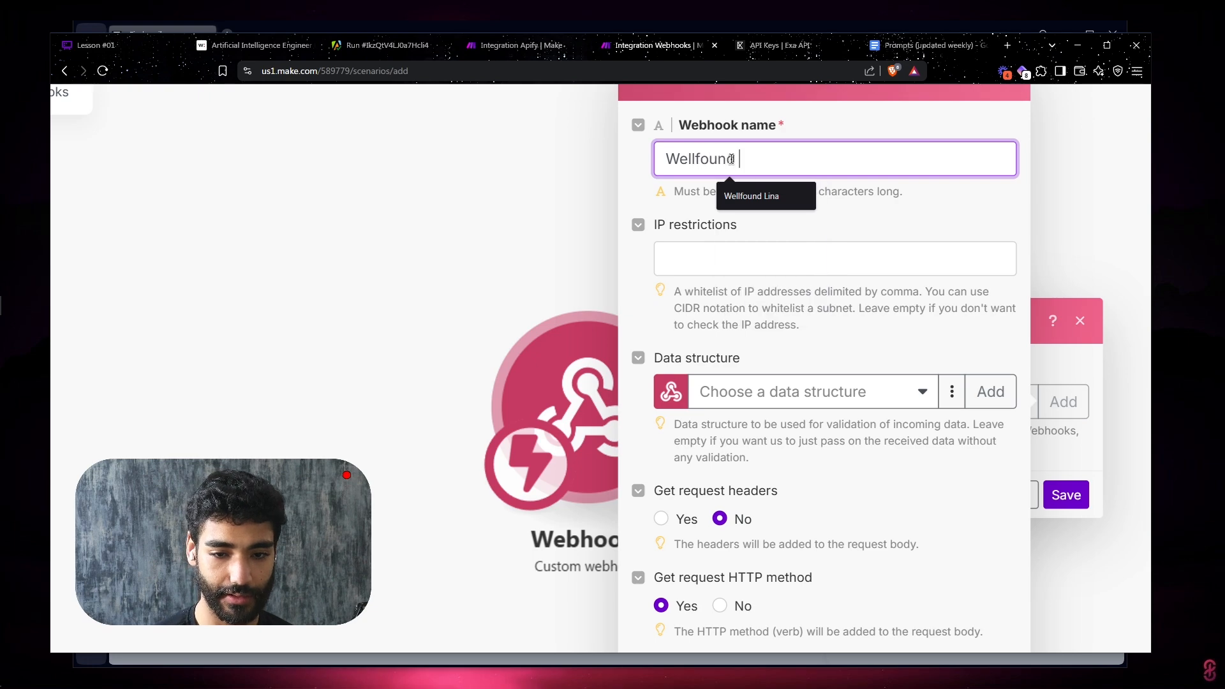
type("AI s")
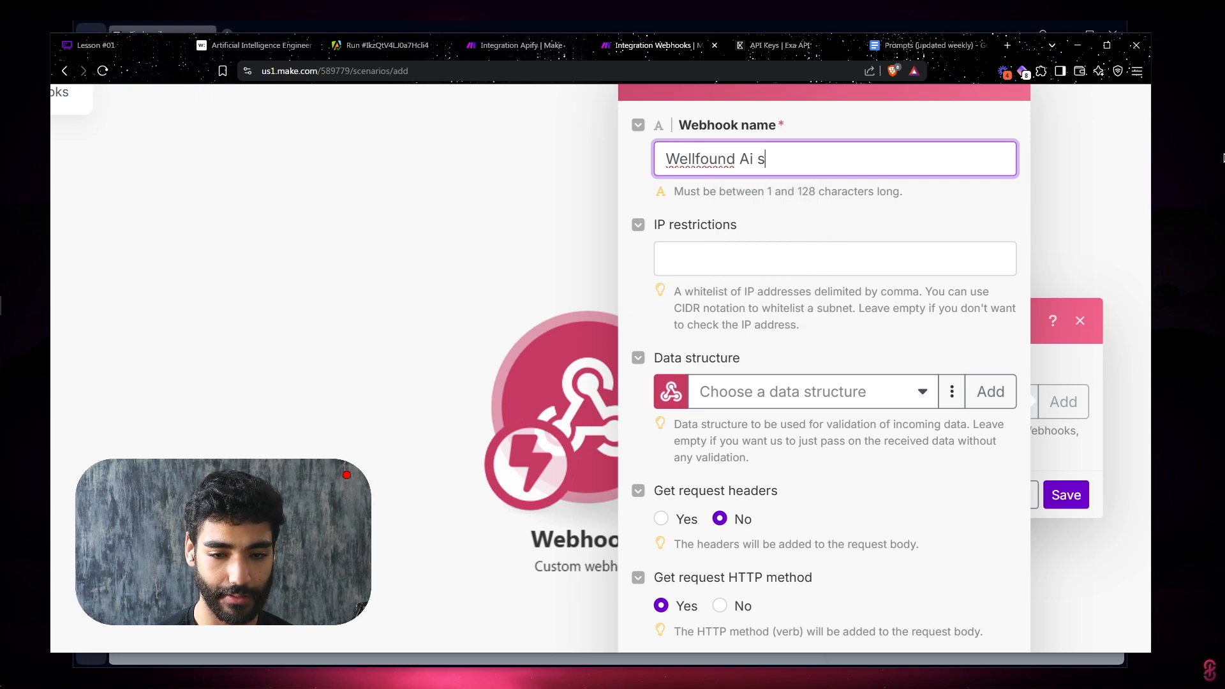
type("YSTE")
key("BackSpace")
key("BackSpace")
key("BackSpace")
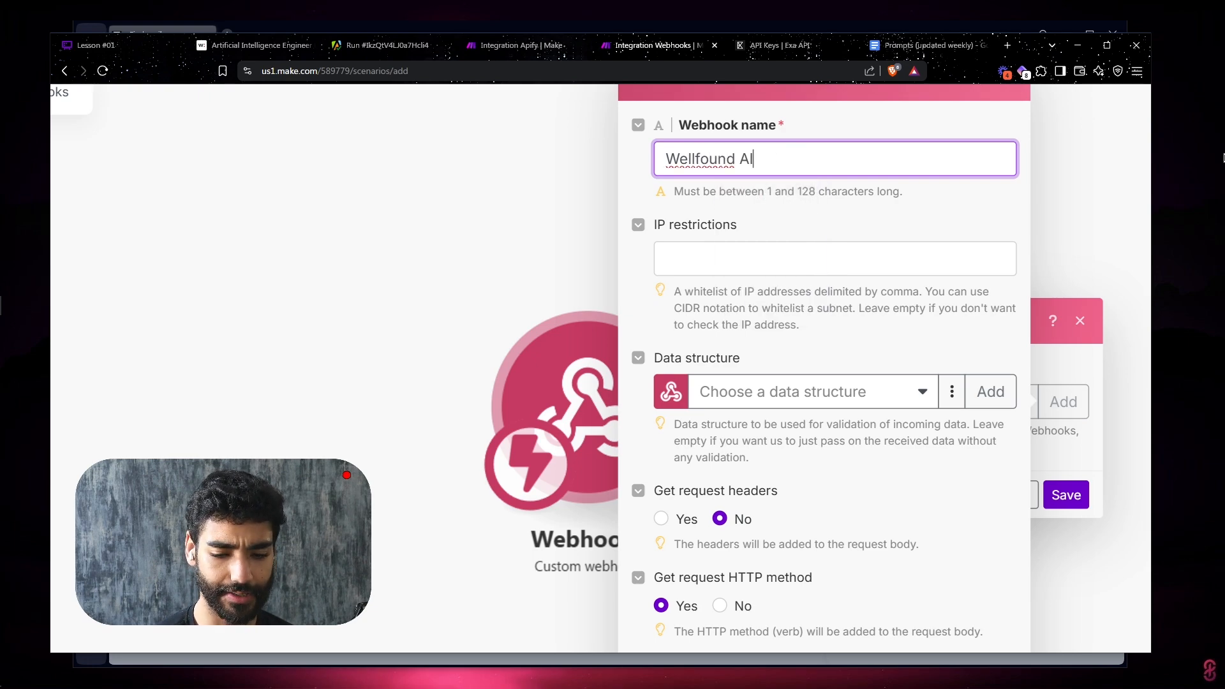
type("System Callback")
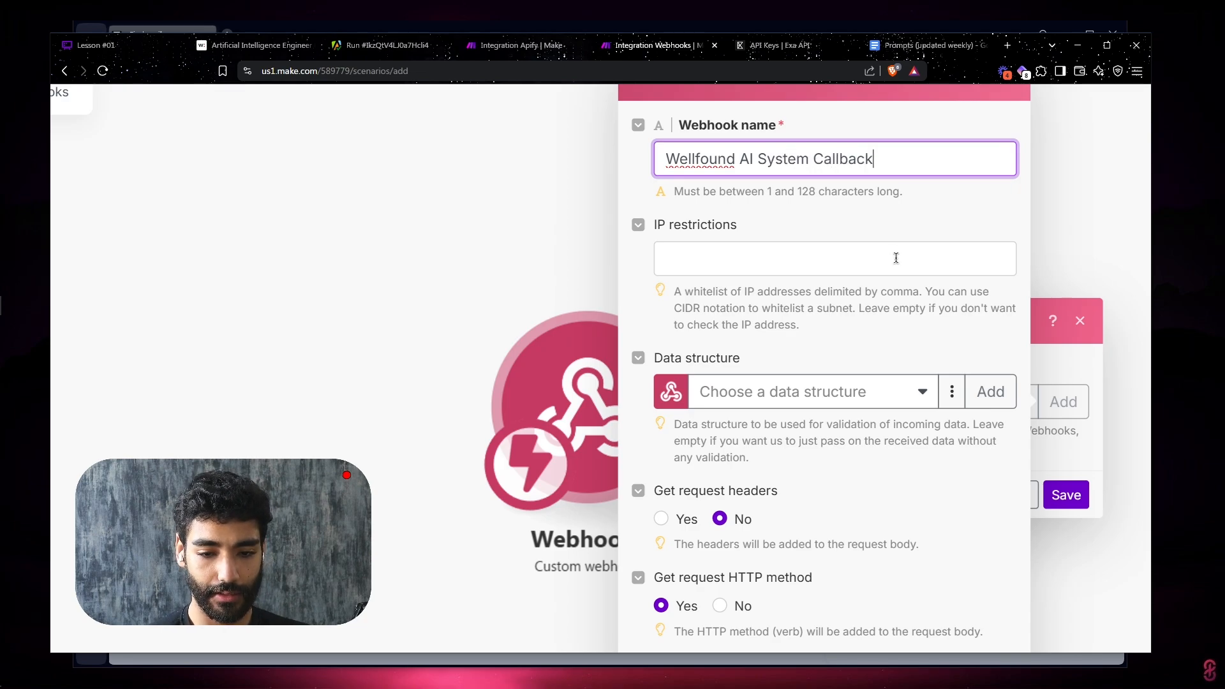
left_click(902, 595)
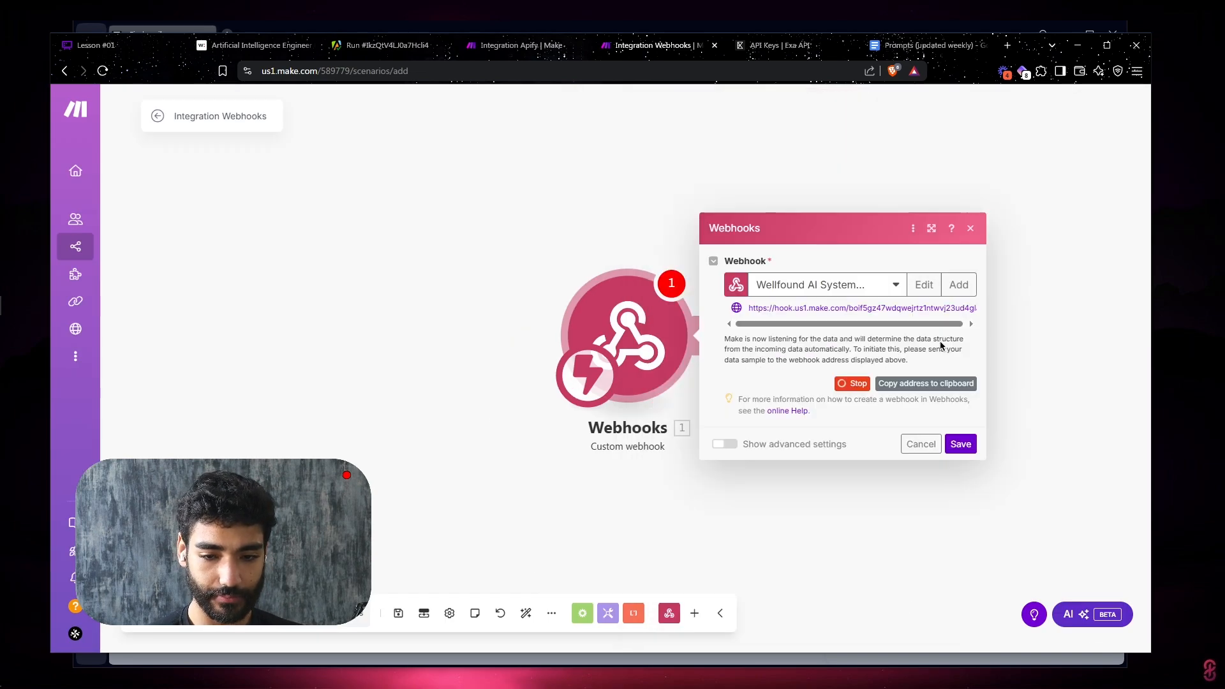
left_click(924, 383)
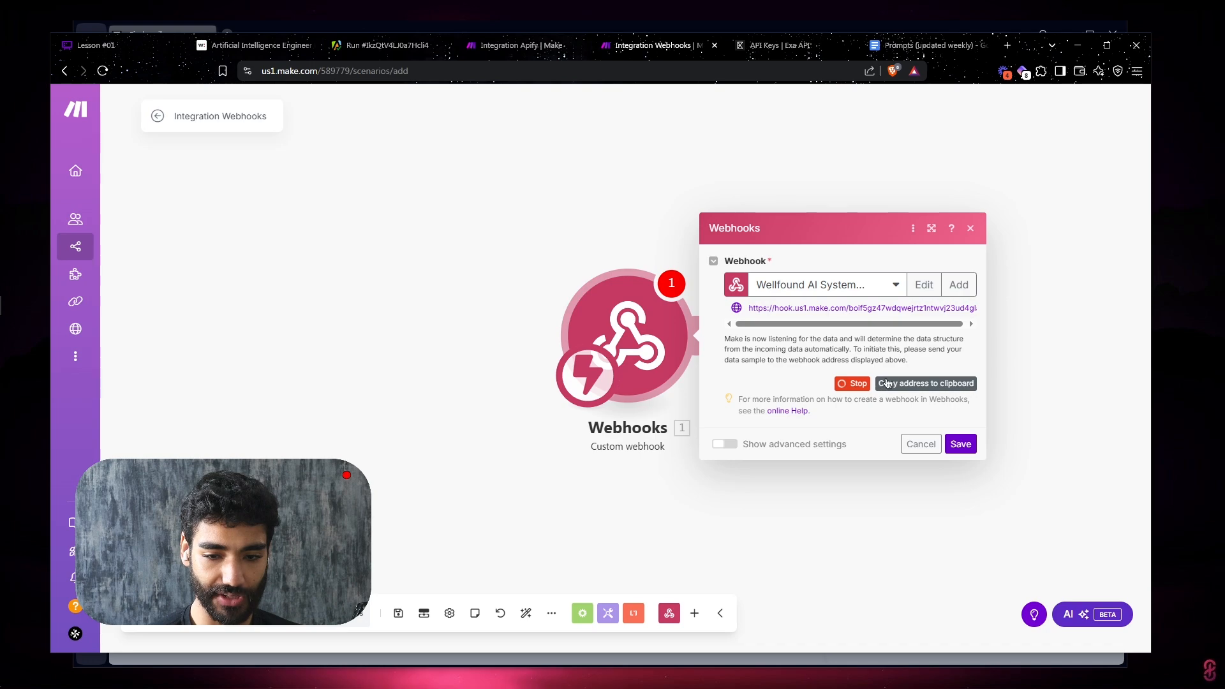
Step: Set the Apify scenario's HTTP module to POST the raw JSON body to the pasted webhook address
left_click(520, 45)
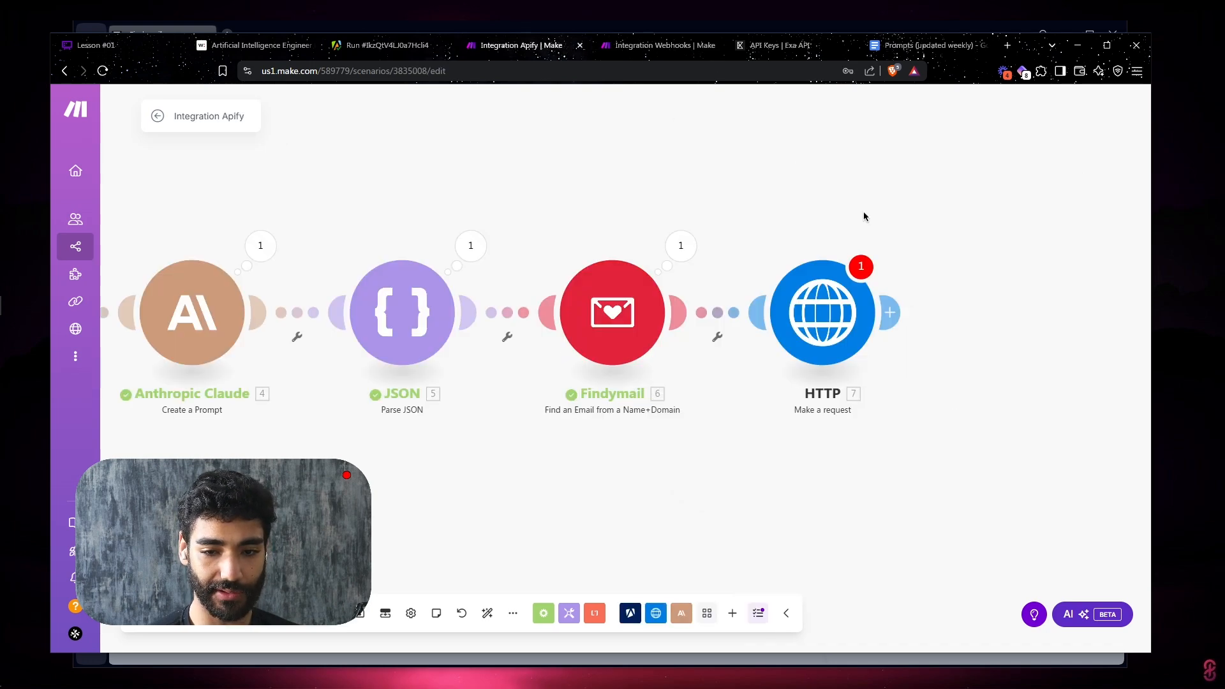
left_click(813, 308)
left_click(951, 211)
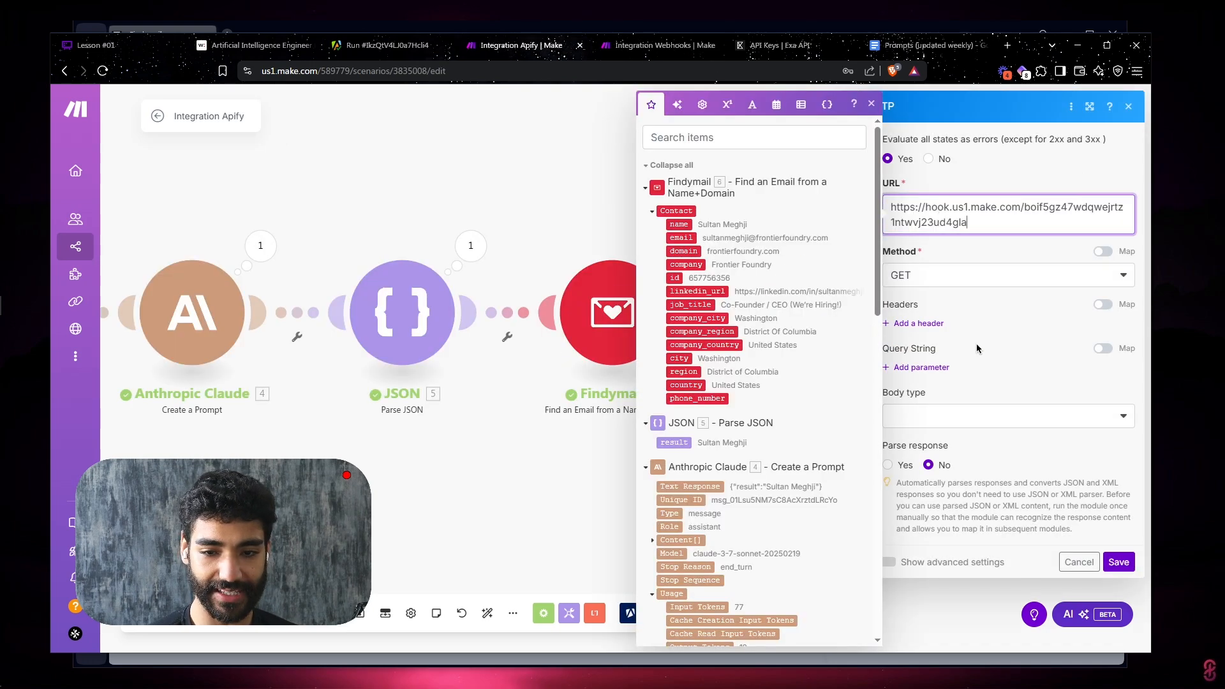
left_click(936, 280)
left_click(913, 342)
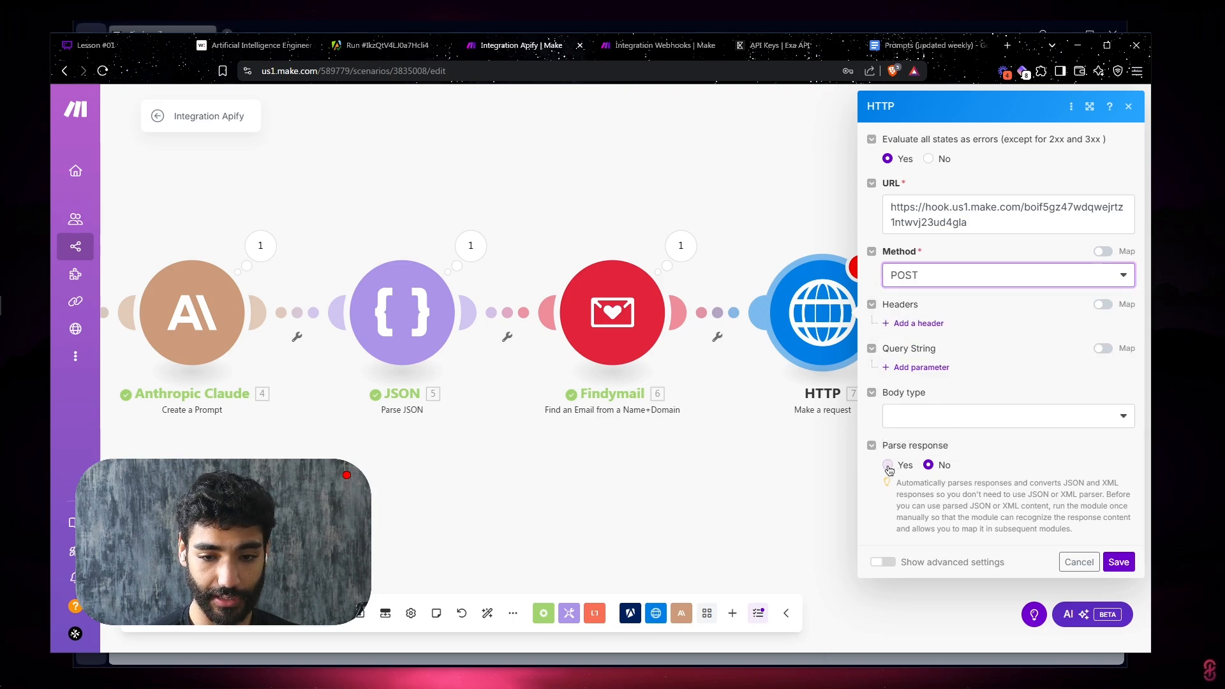
left_click(923, 421)
left_click(928, 459)
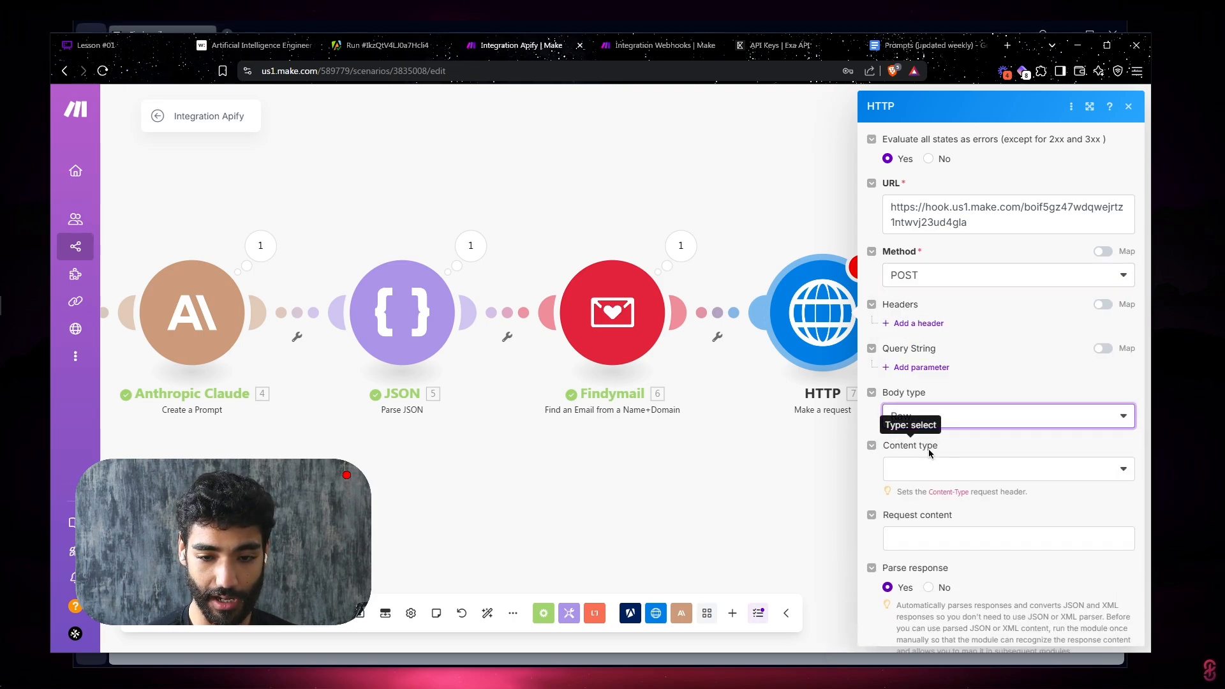
left_click(927, 468)
left_click(929, 534)
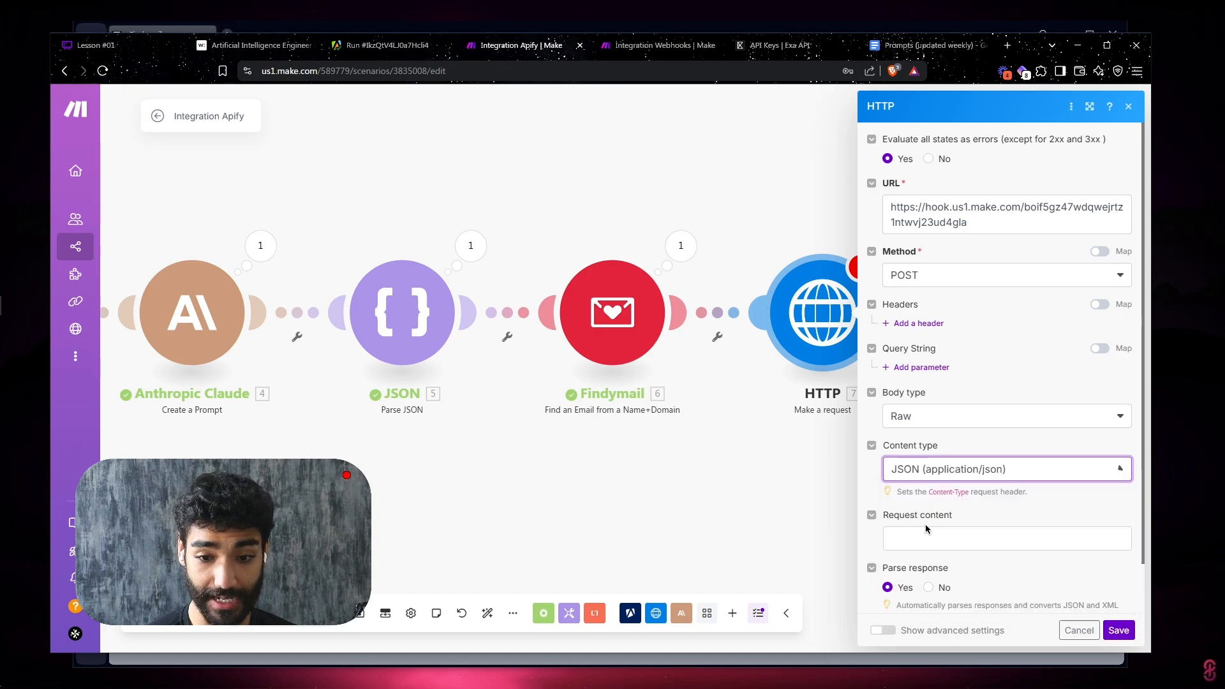
Step: Start the request body with an email key mapped to the Findymail contact email
scroll(928, 529, "down", 1)
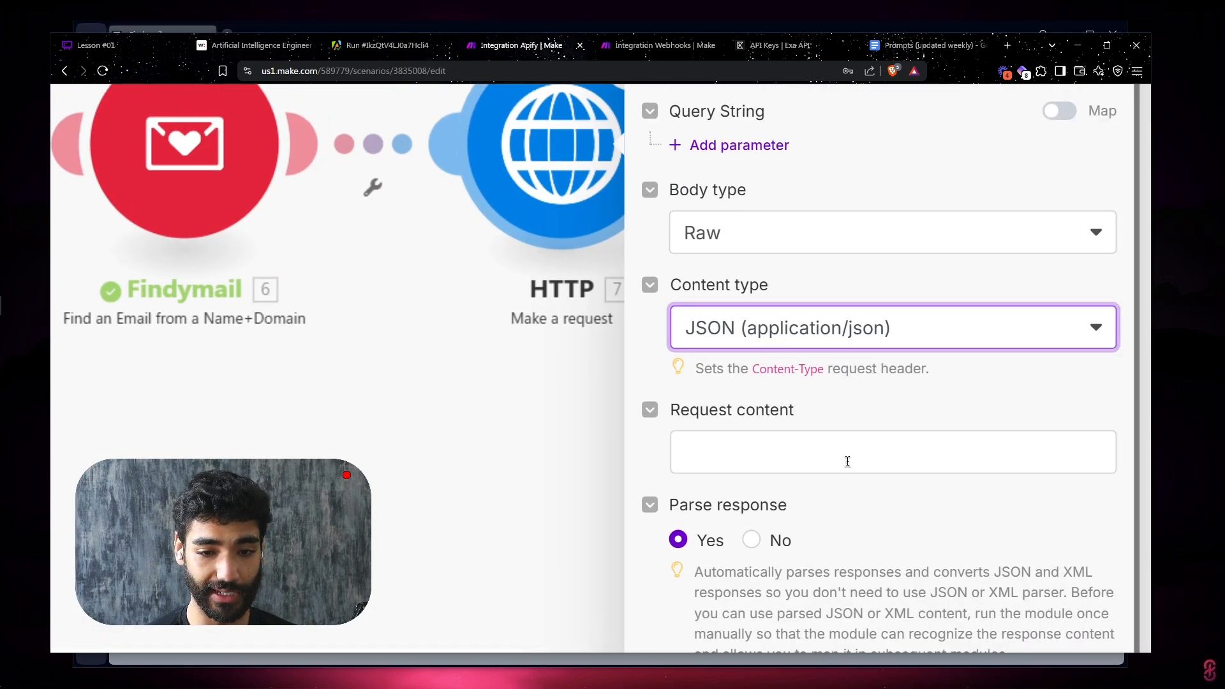
left_click(847, 460)
type("{")
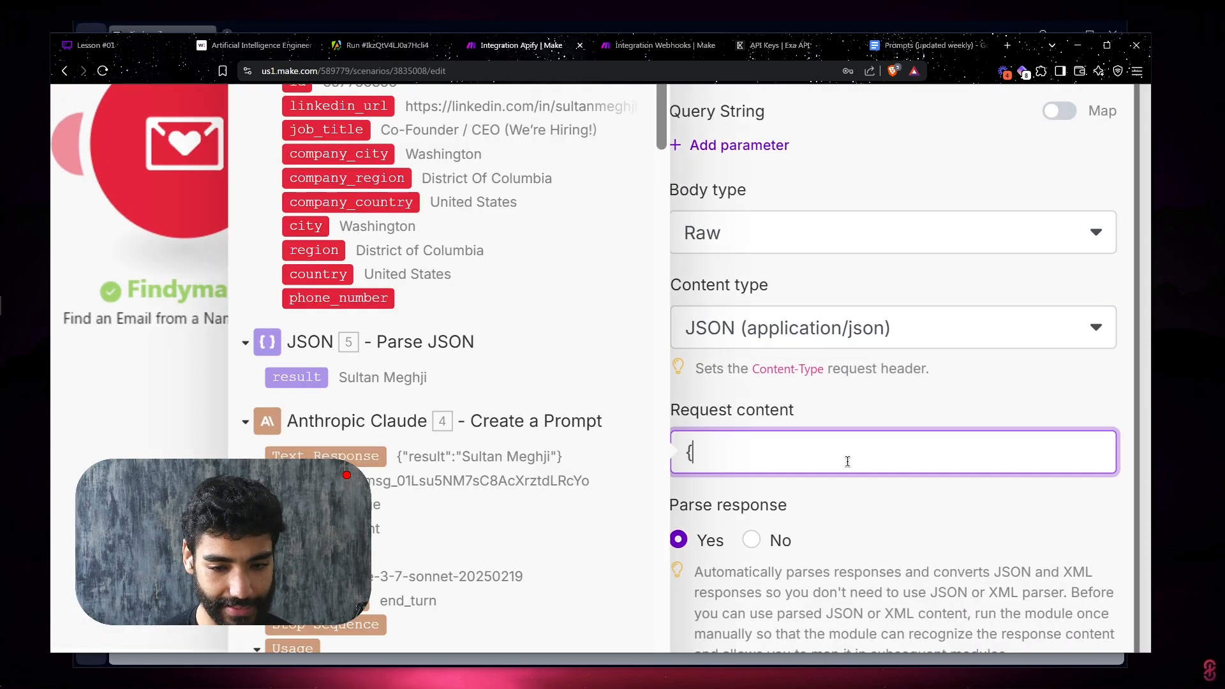
type("\"email\":\"")
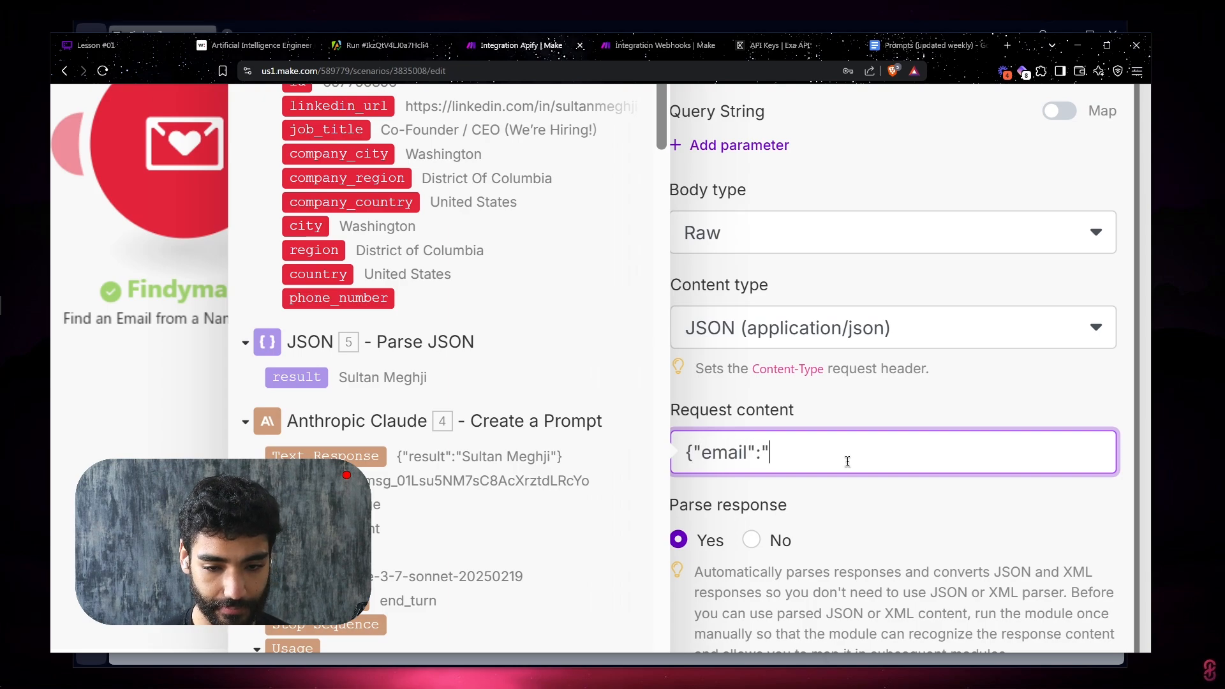
type("\"")
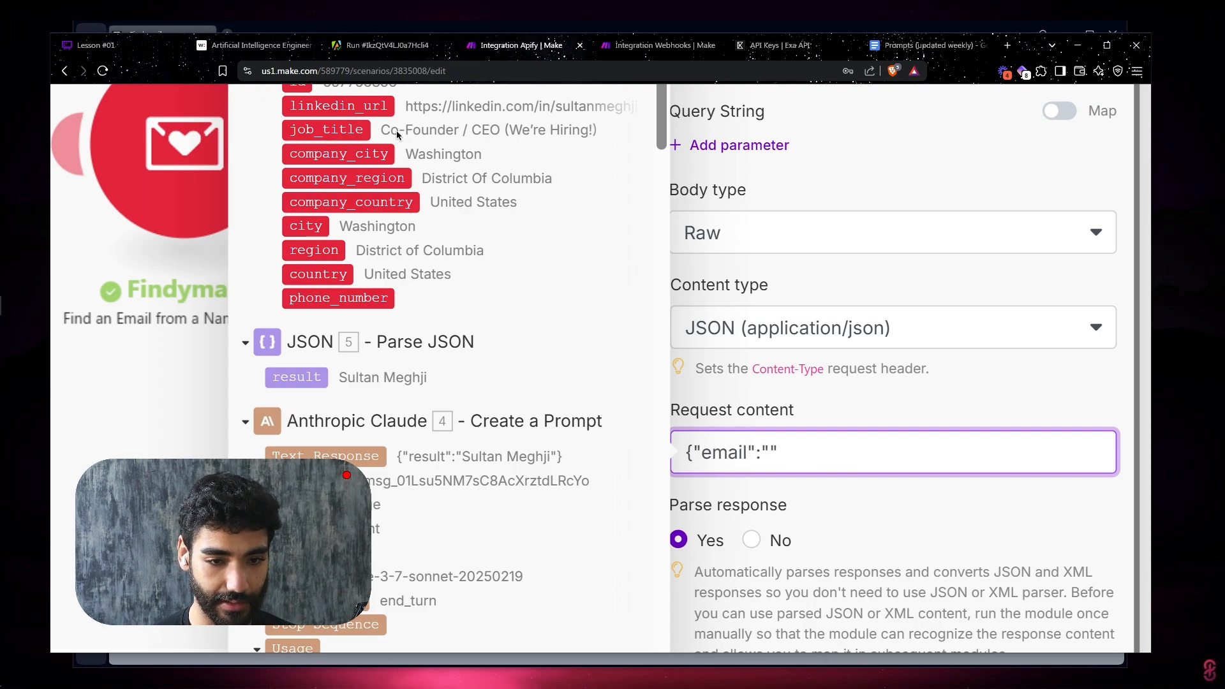
scroll(410, 179, "up", 1)
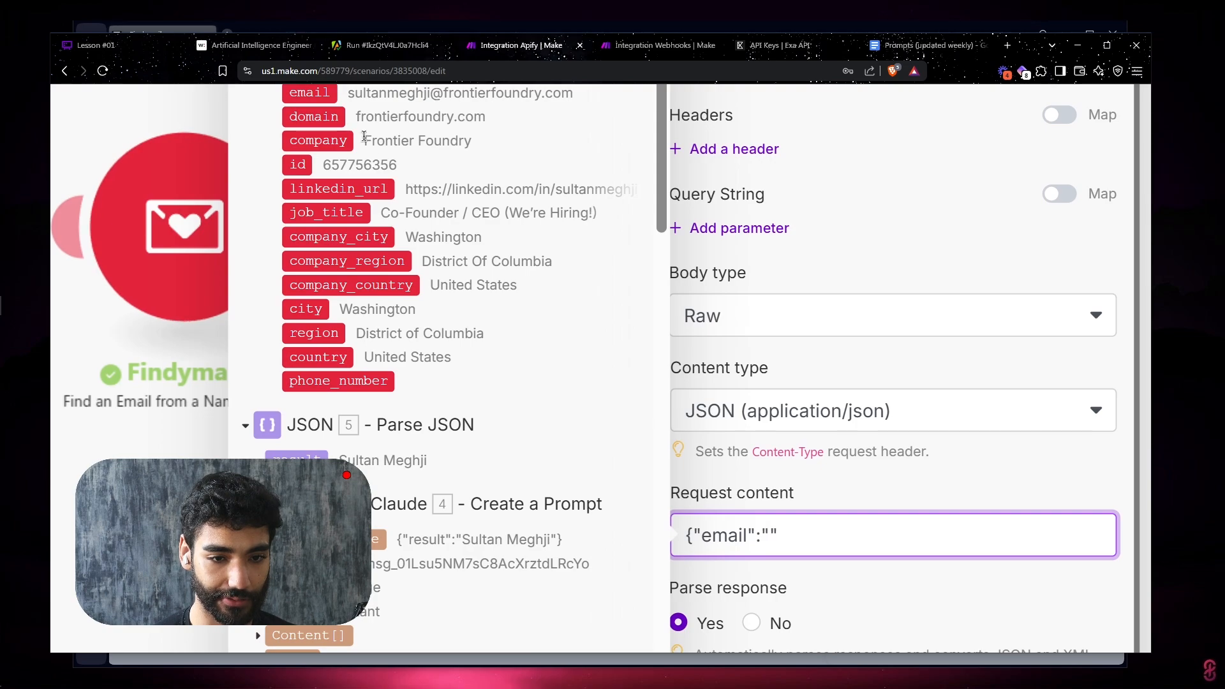
left_click(323, 91)
type(",")
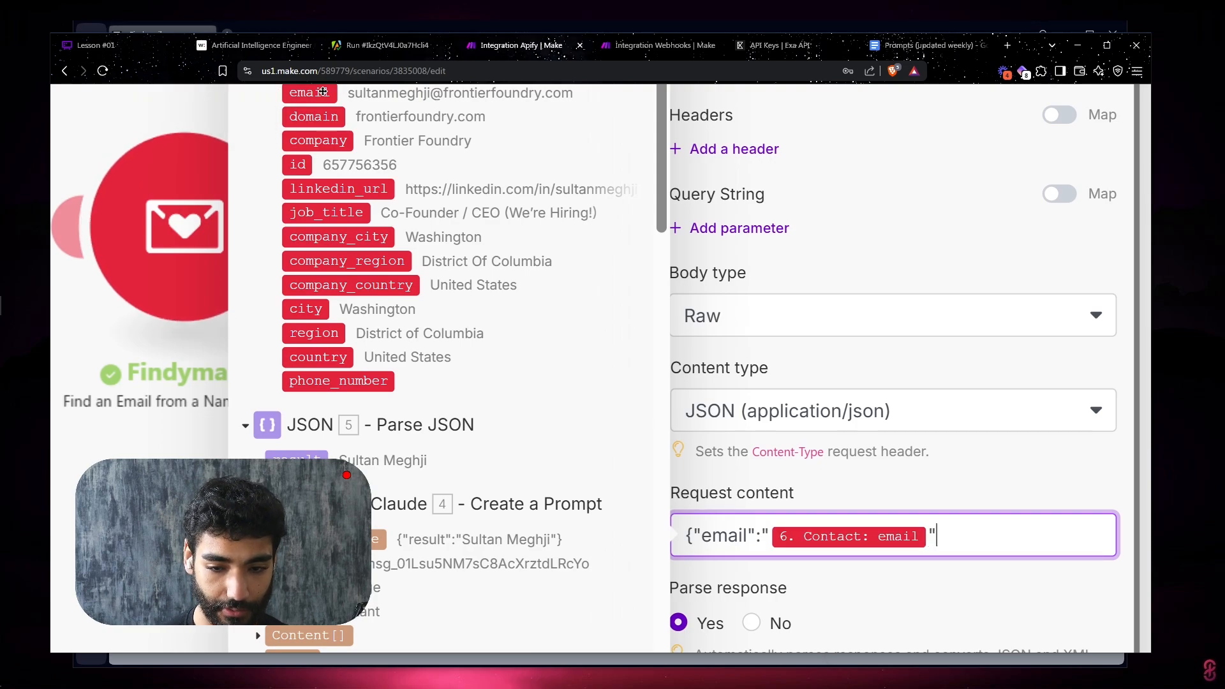
key("Return")
Step: Add fullName mapped to the parsed result and begin an empty jobTitle key
type("\"full")
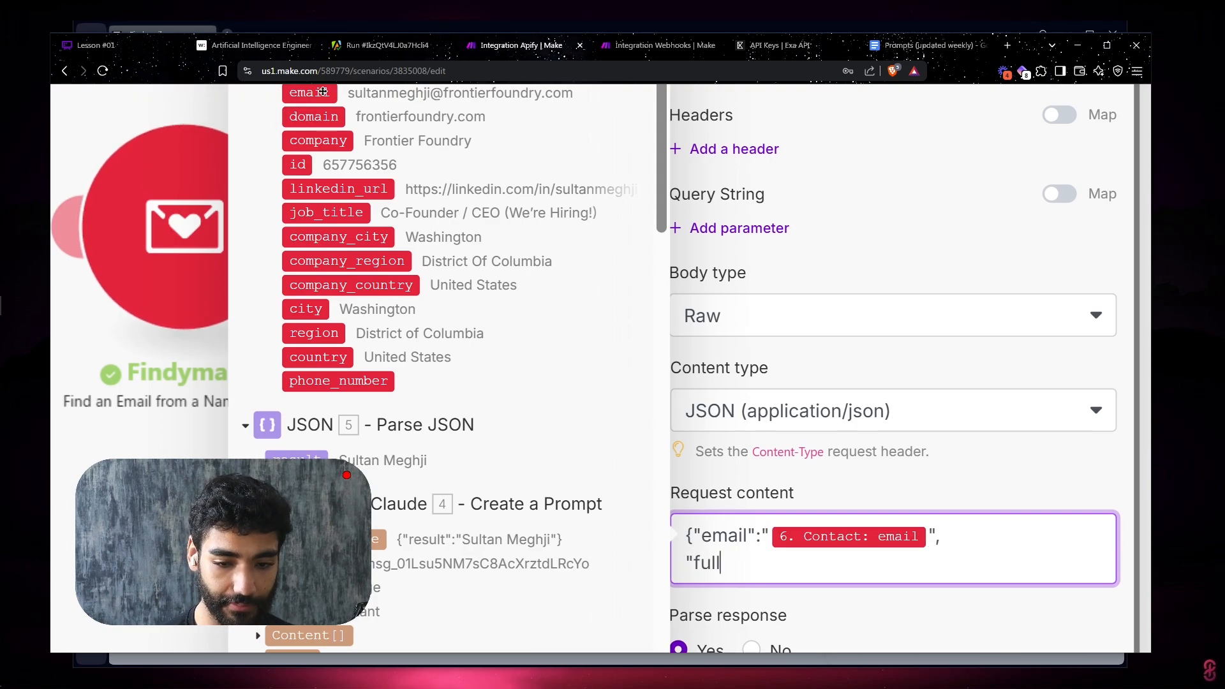
type("Name\":\"\"")
key("Left")
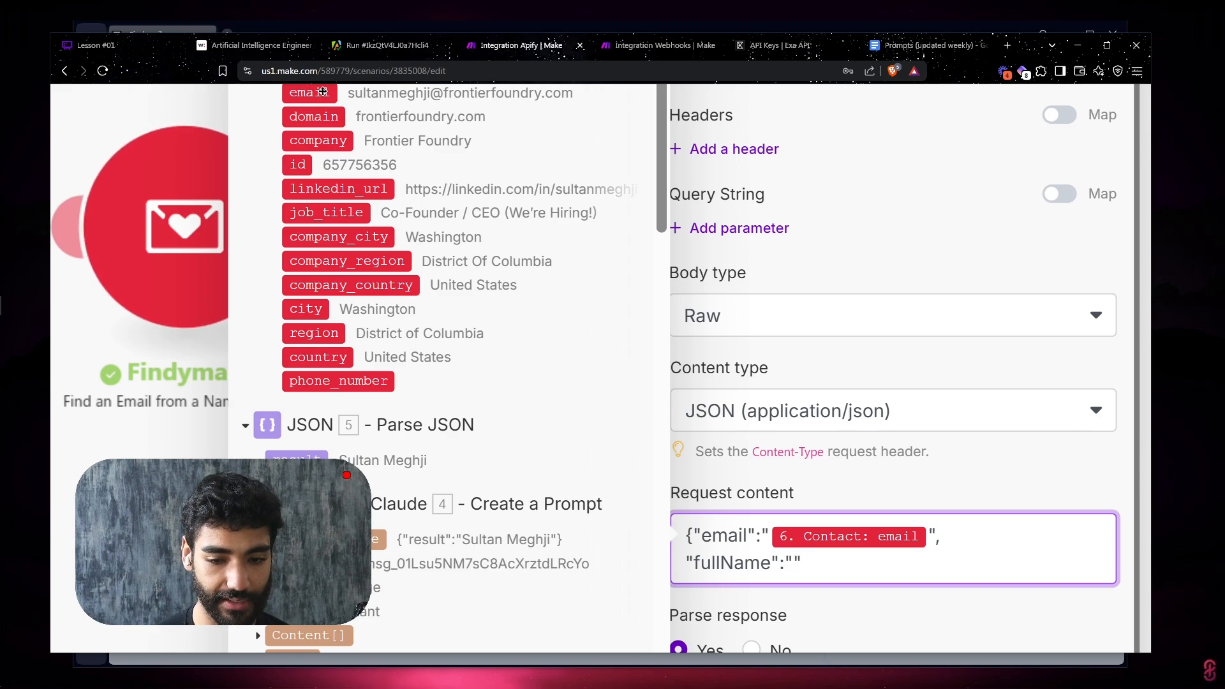
left_click(297, 458)
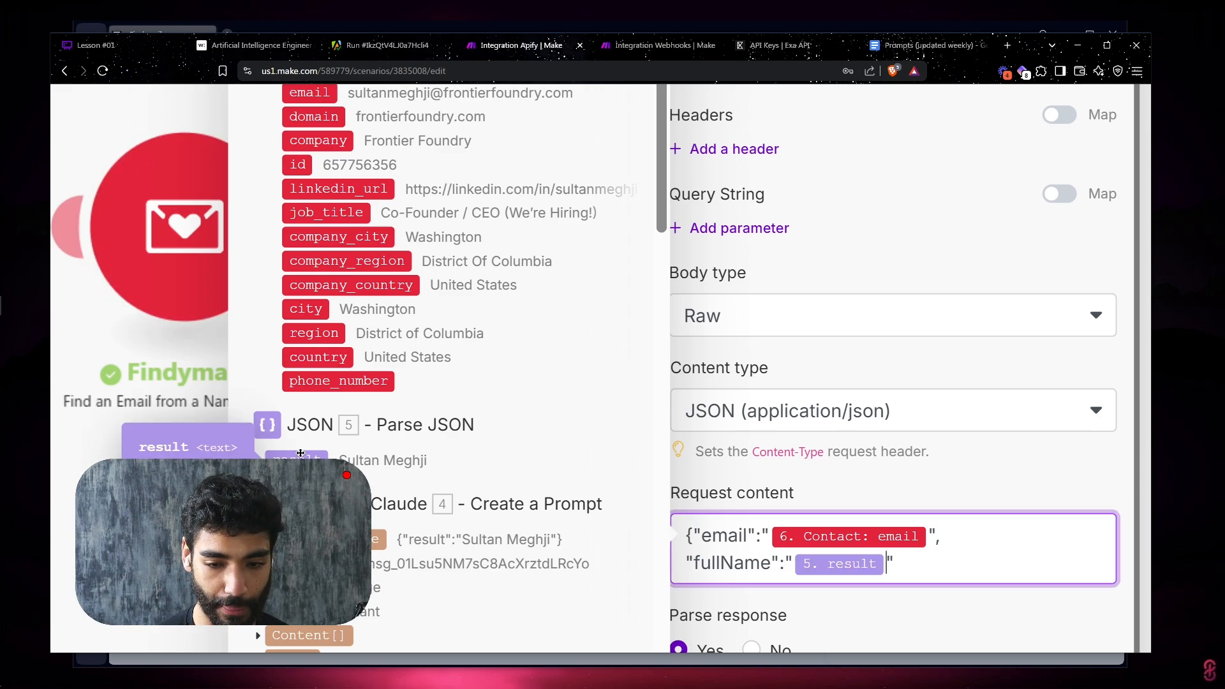
key("Right")
type(",")
key("Return")
type("\"")
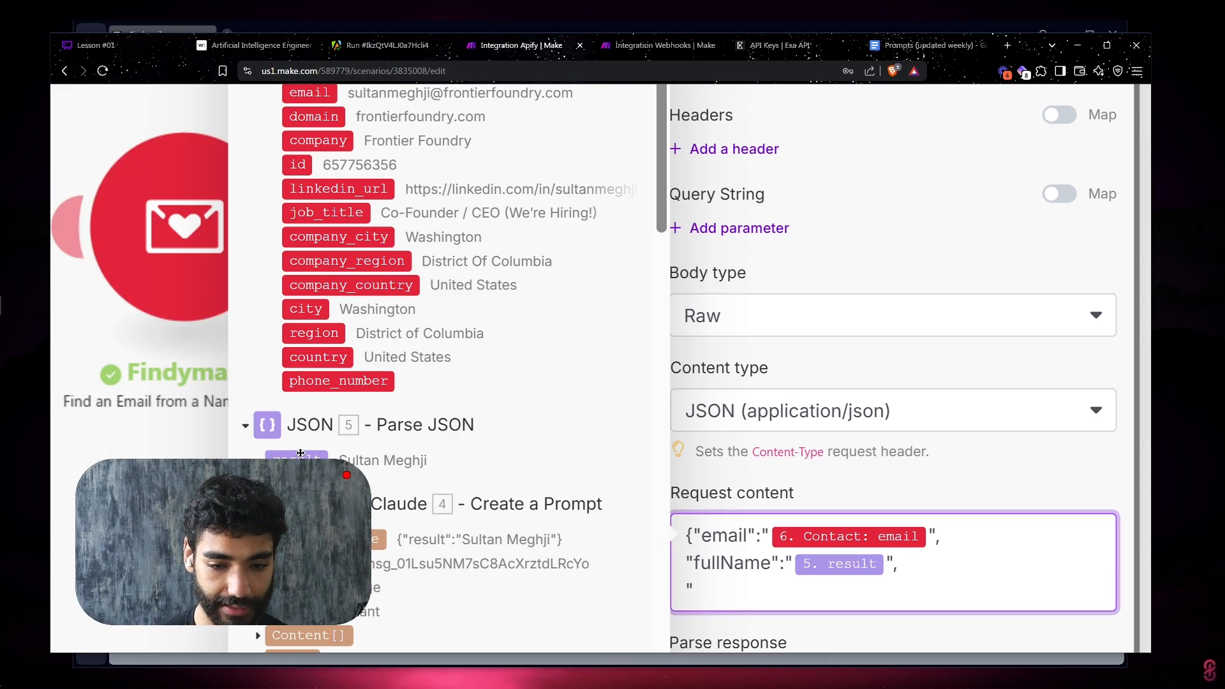
type("jobTitleé:")
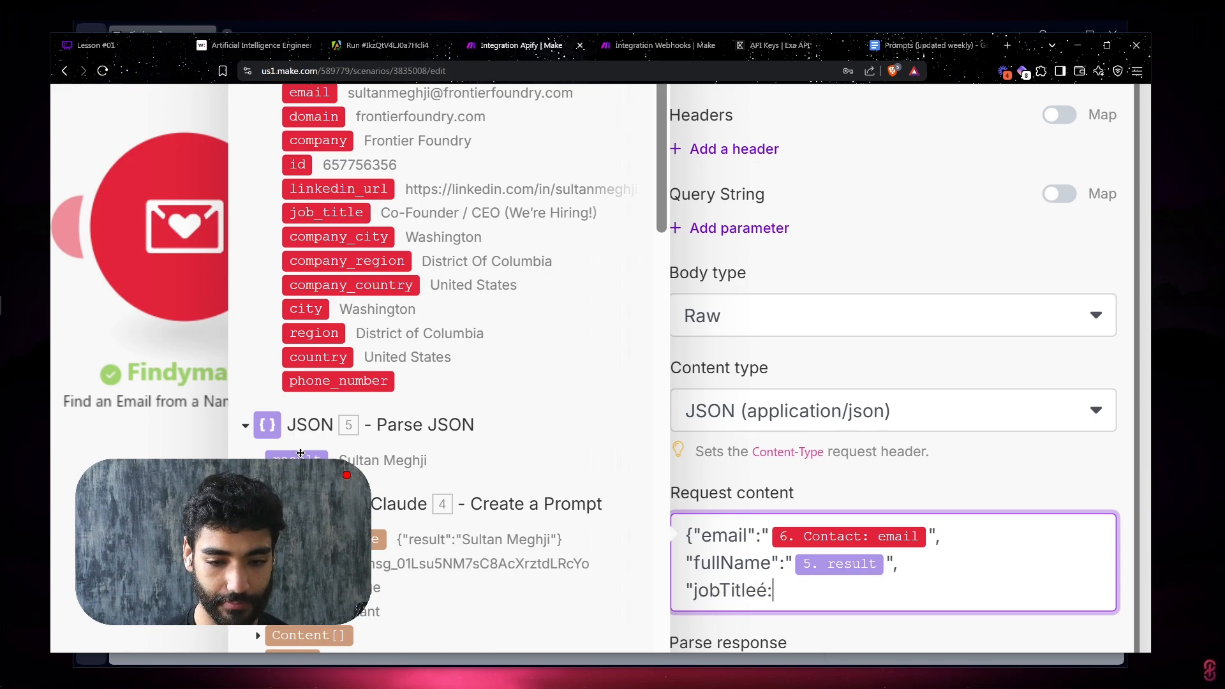
key("BackSpace")
key("BackSpace")
type("\":\"\"")
key("Left")
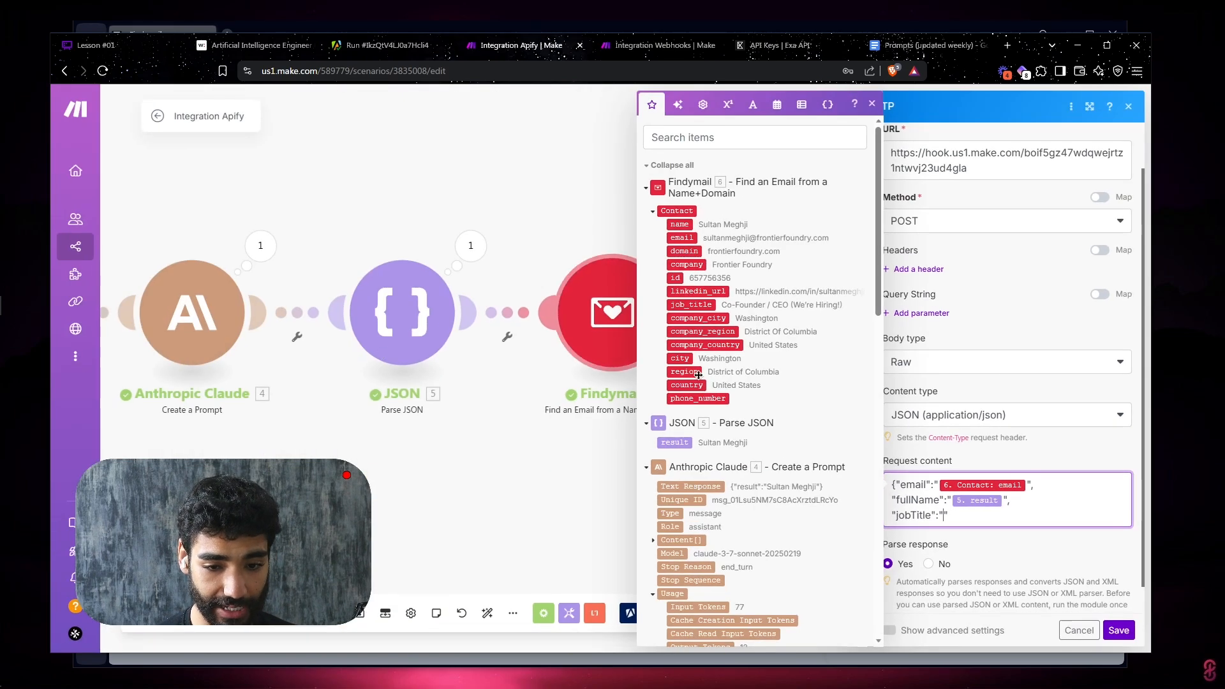
Step: Map the Apify job_title into the jobTitle value
scroll(737, 419, "down", 3)
scroll(801, 453, "up", 3)
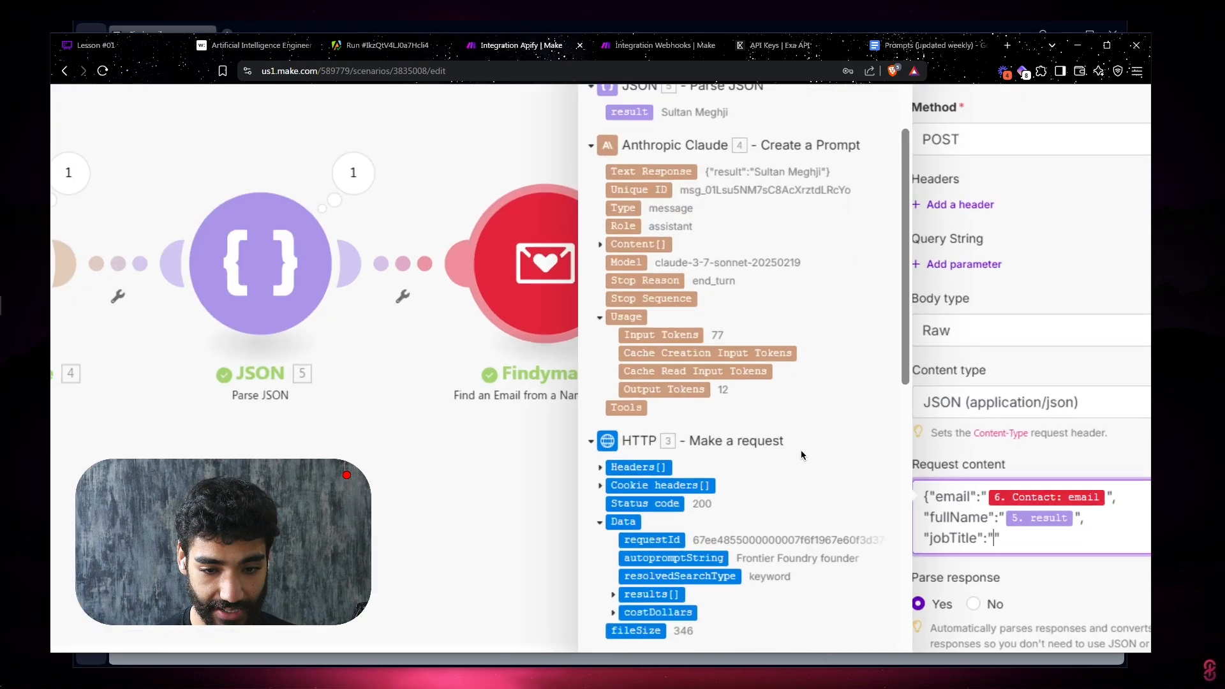
scroll(801, 452, "down", 2)
scroll(801, 452, "down", 2)
scroll(801, 452, "down", 2)
scroll(801, 451, "down", 4)
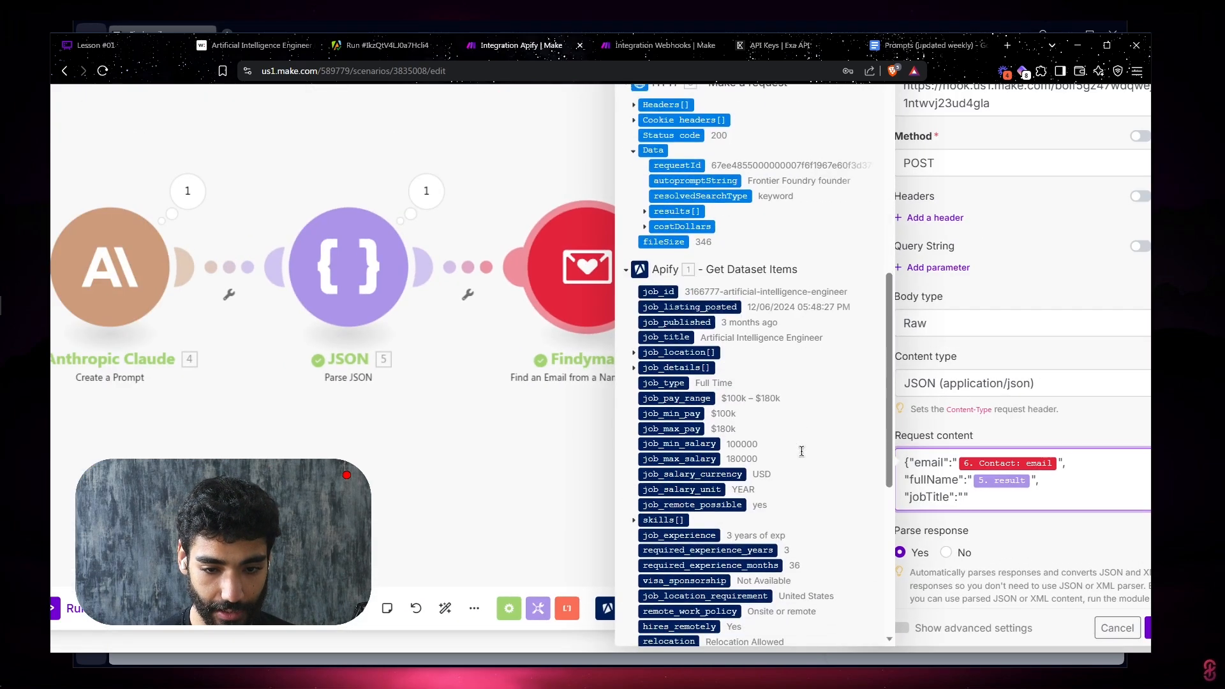
left_click(685, 317)
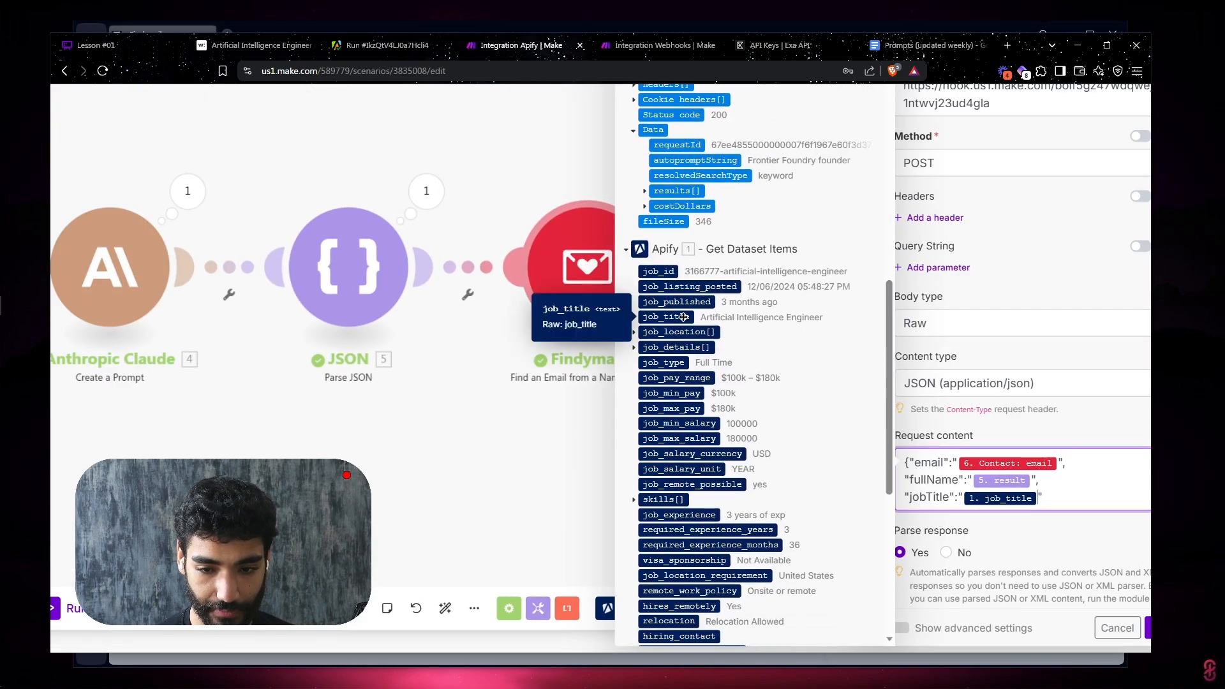
Step: Add a datePosted key mapped to job_listing_posted and save the HTTP module
type(",")
key("Return")
type("\"")
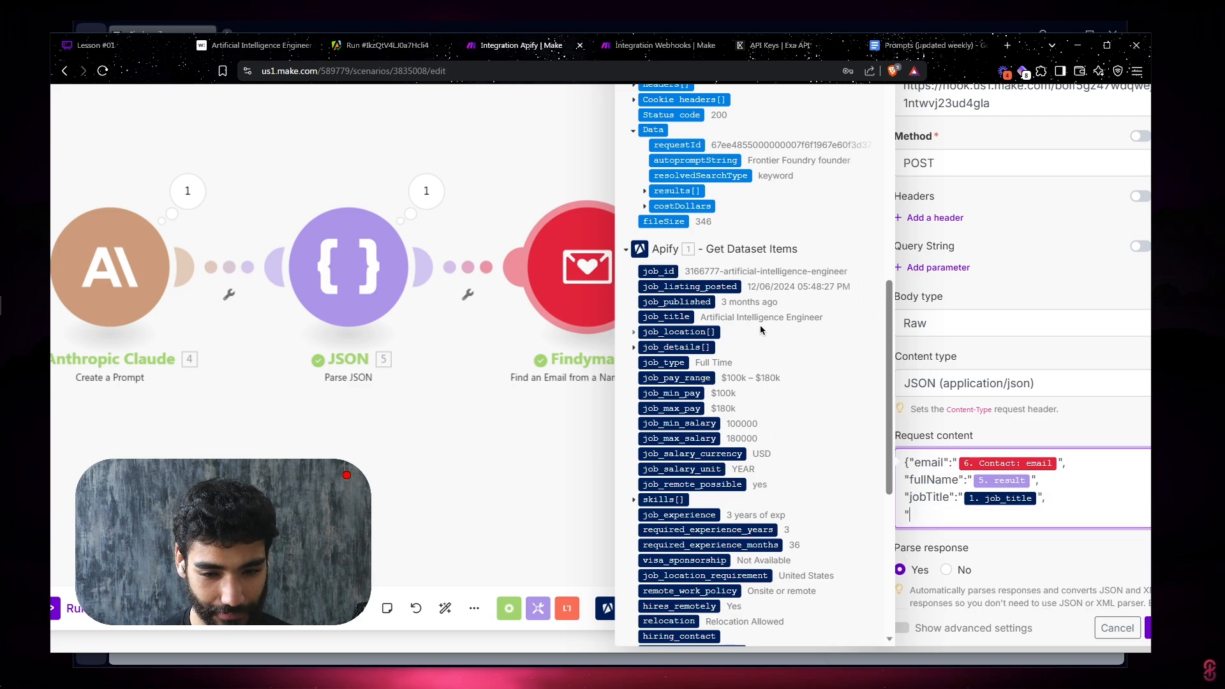
scroll(760, 330, "down", 3)
scroll(761, 330, "down", 4)
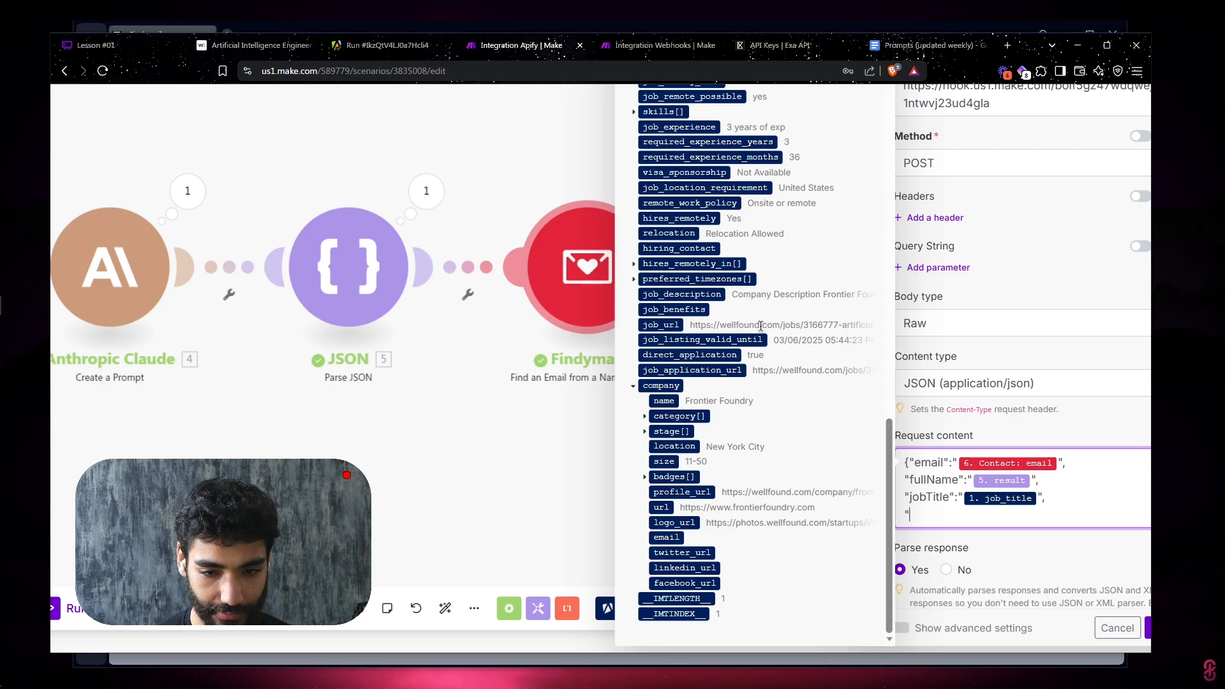
scroll(760, 326, "up", 8)
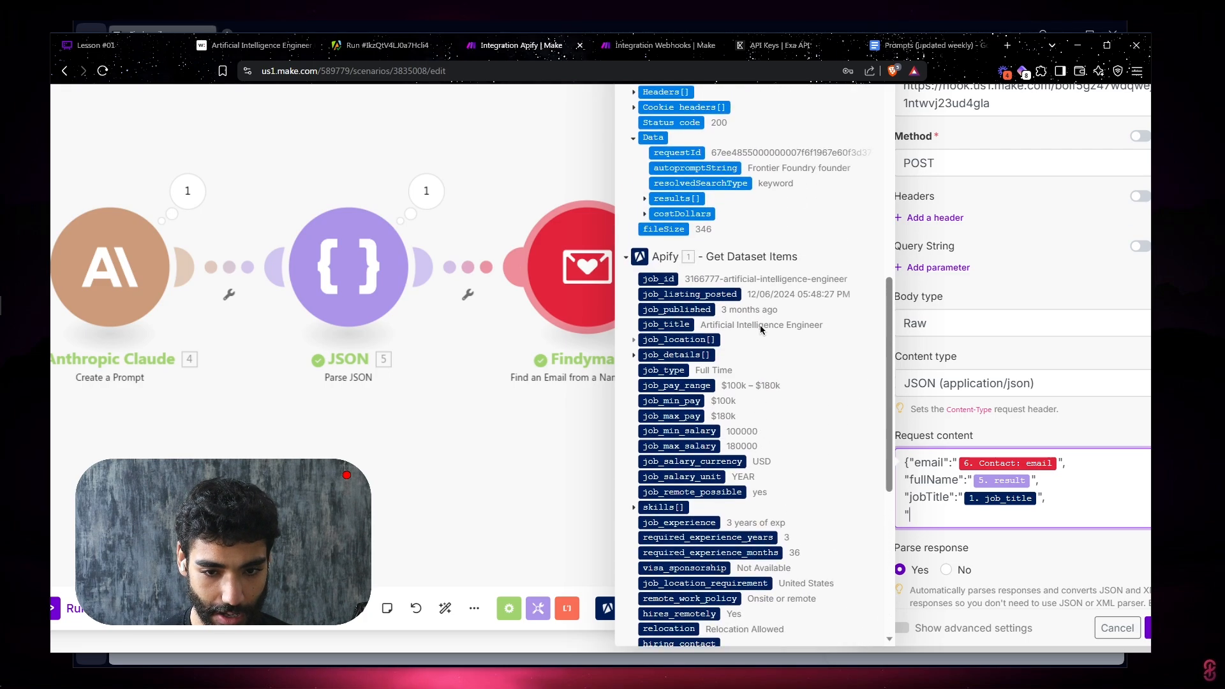
scroll(760, 330, "down", 1)
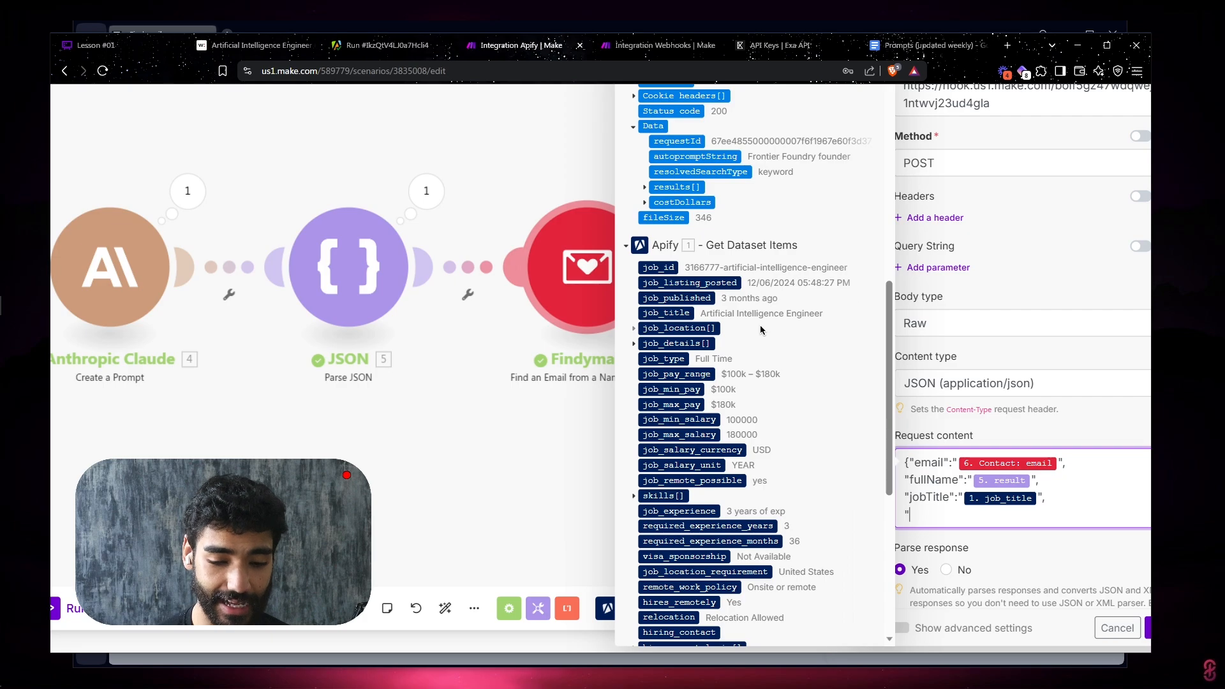
type("atePos")
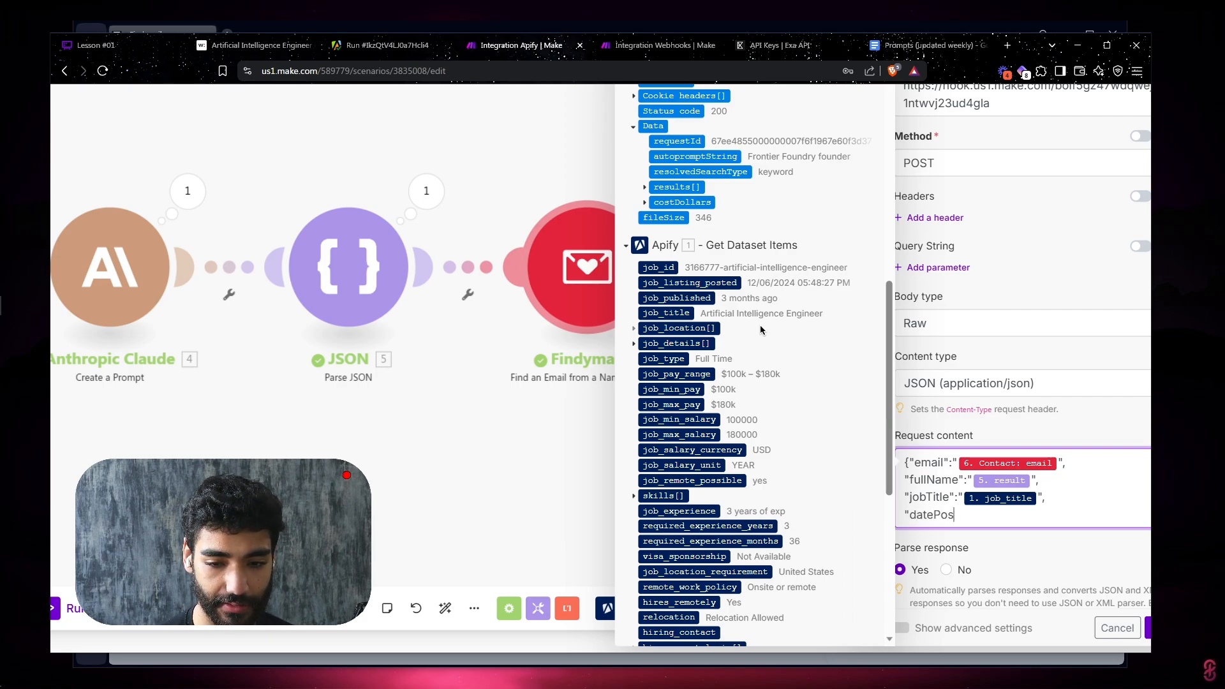
type("ted\"")
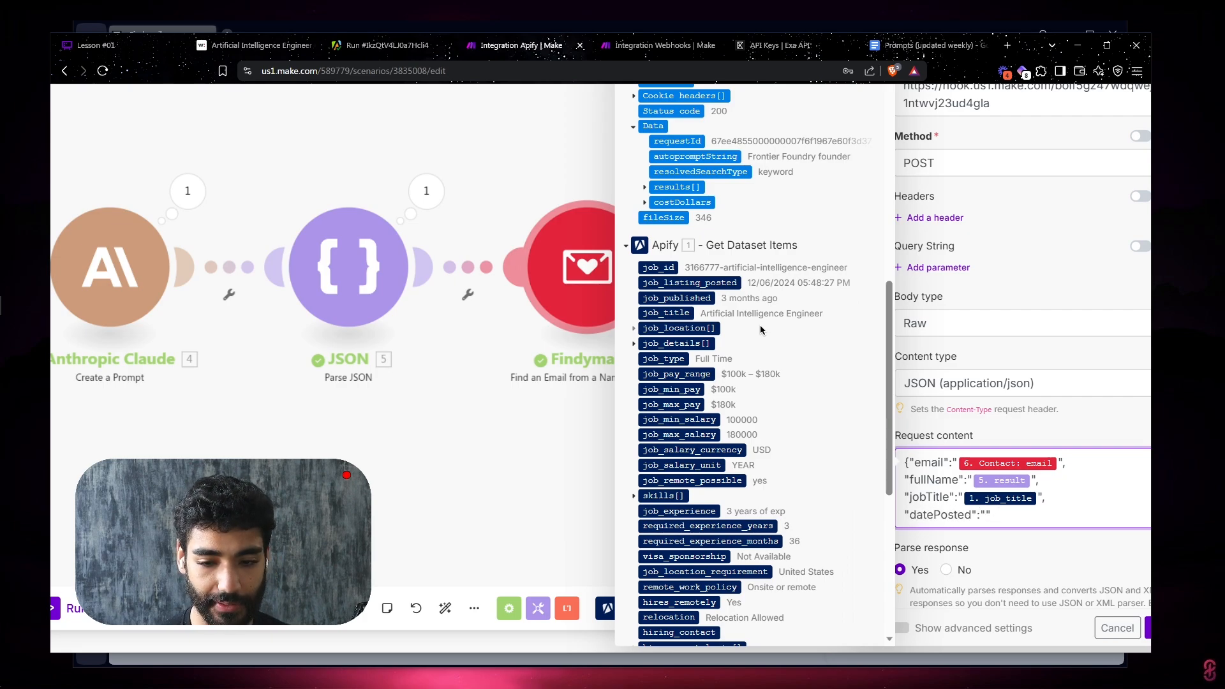
type(":\"")
left_click(722, 283)
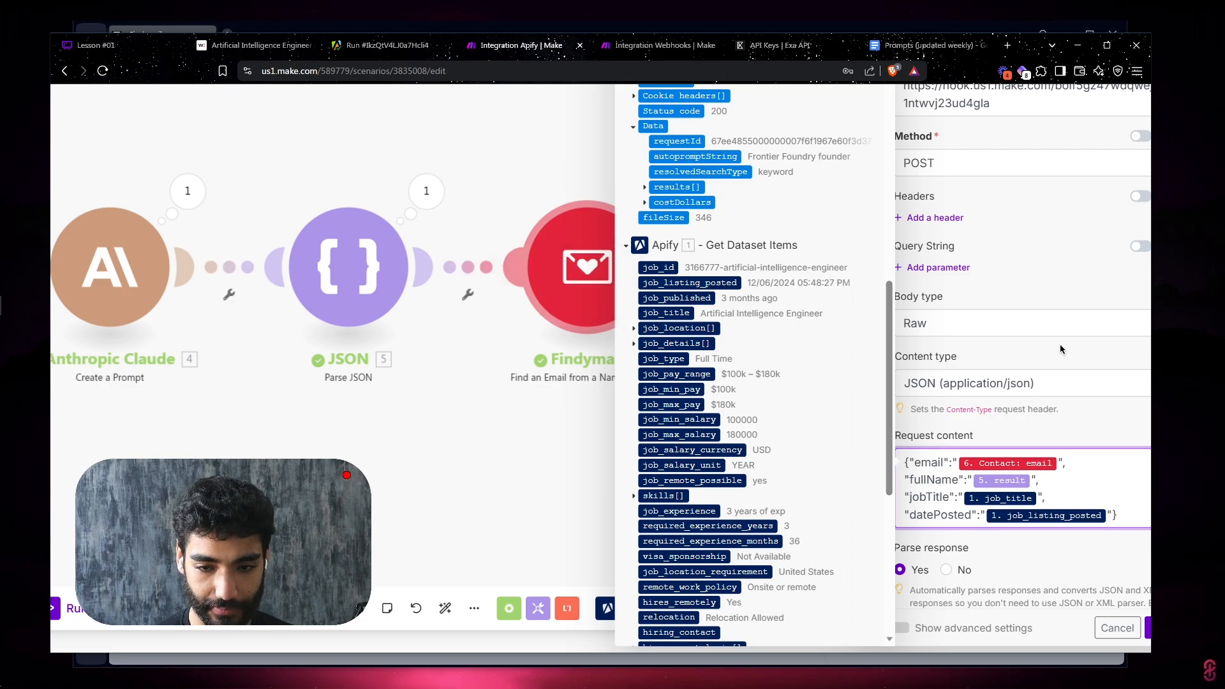
scroll(1059, 349, "down", 2)
left_click(1118, 632)
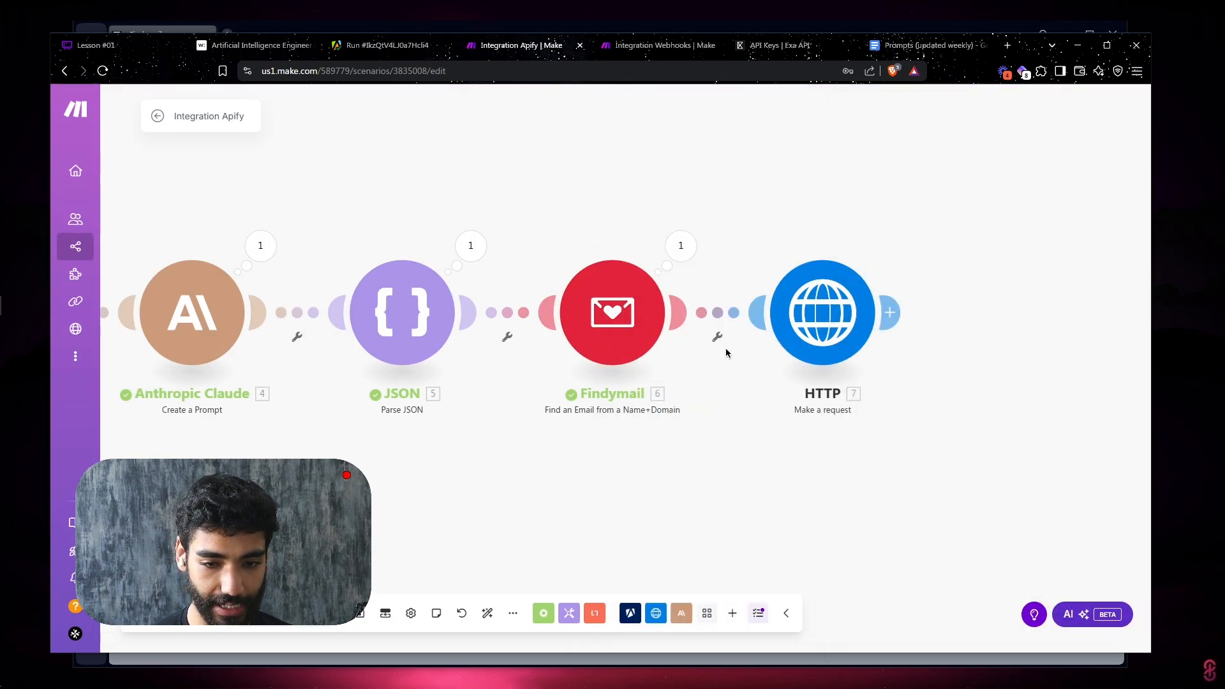
Step: Add an 'Email Found?' filter between Findymail and HTTP requiring the contact email to exist
left_click(717, 334)
left_click(825, 306)
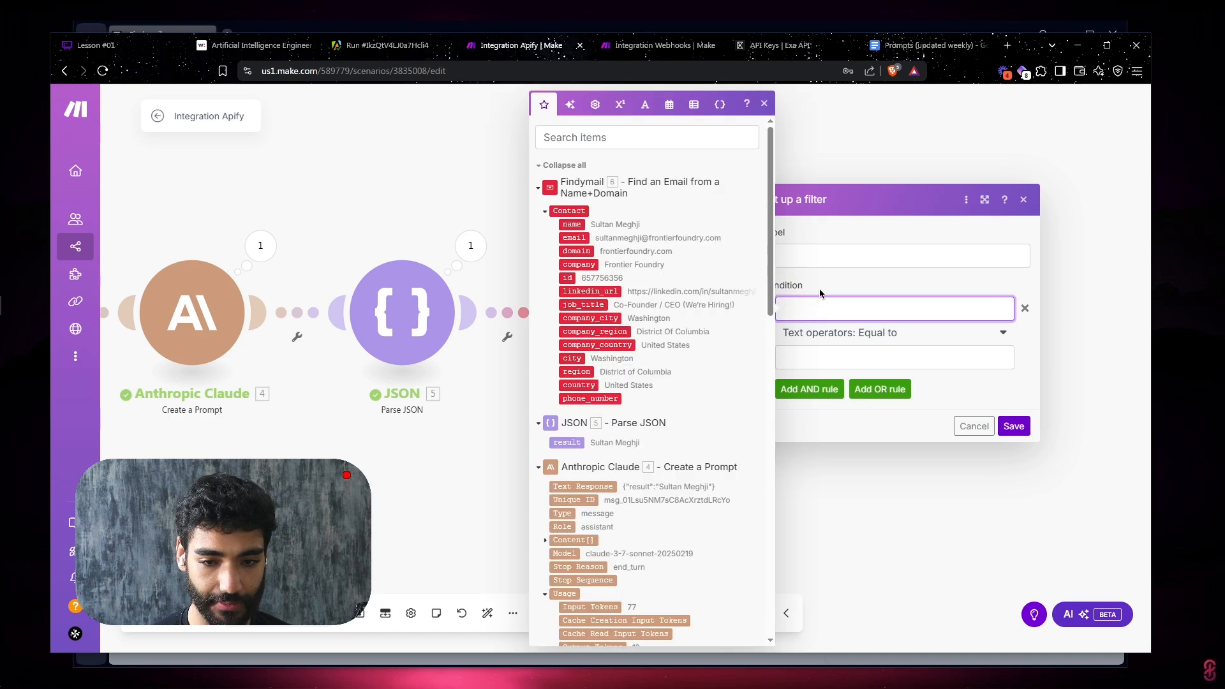
left_click(574, 238)
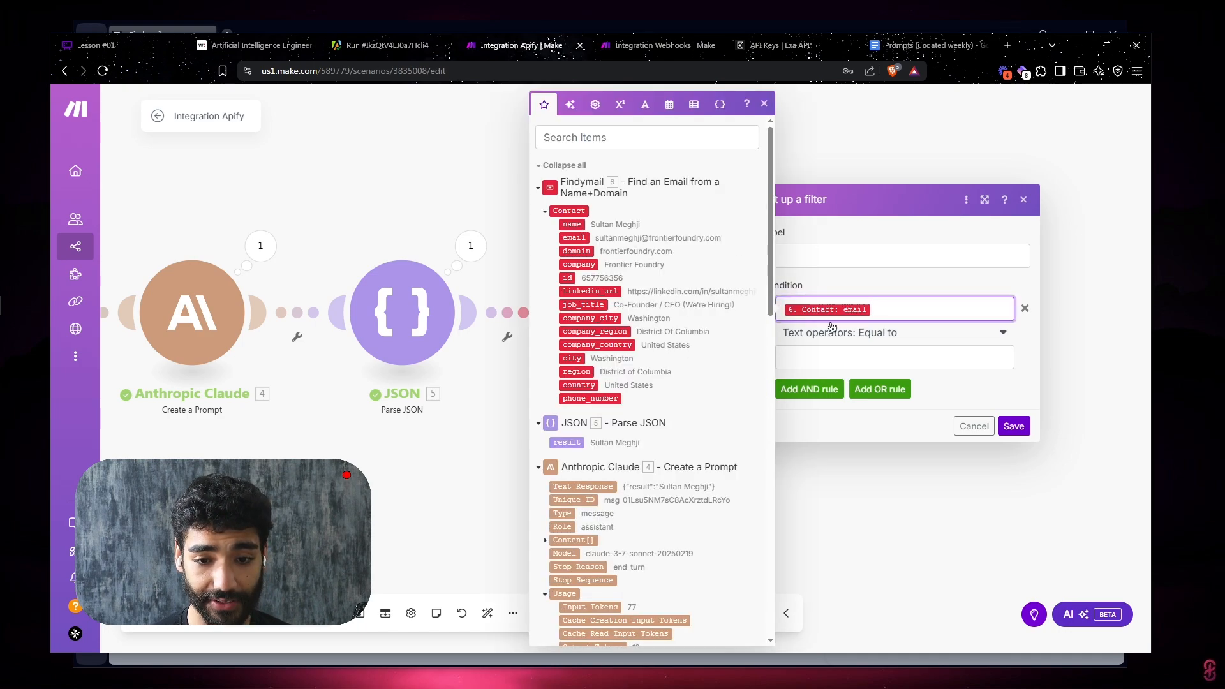
left_click(862, 333)
left_click(807, 392)
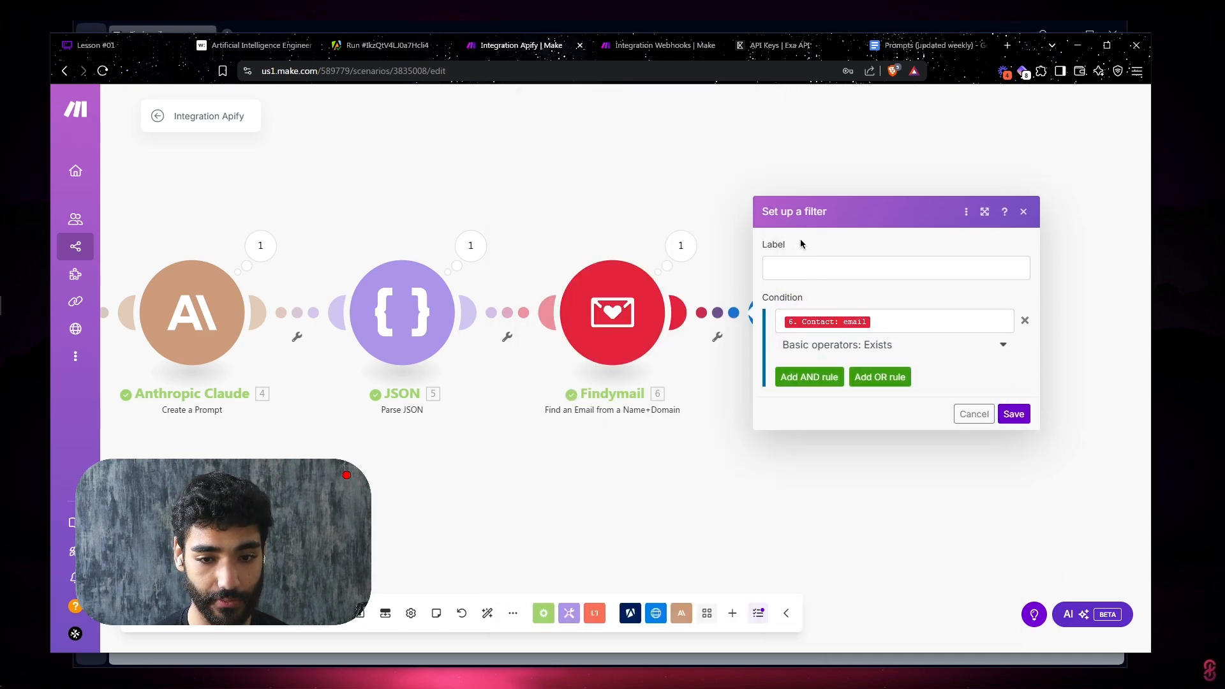
left_click(802, 258)
type("E")
type("mai")
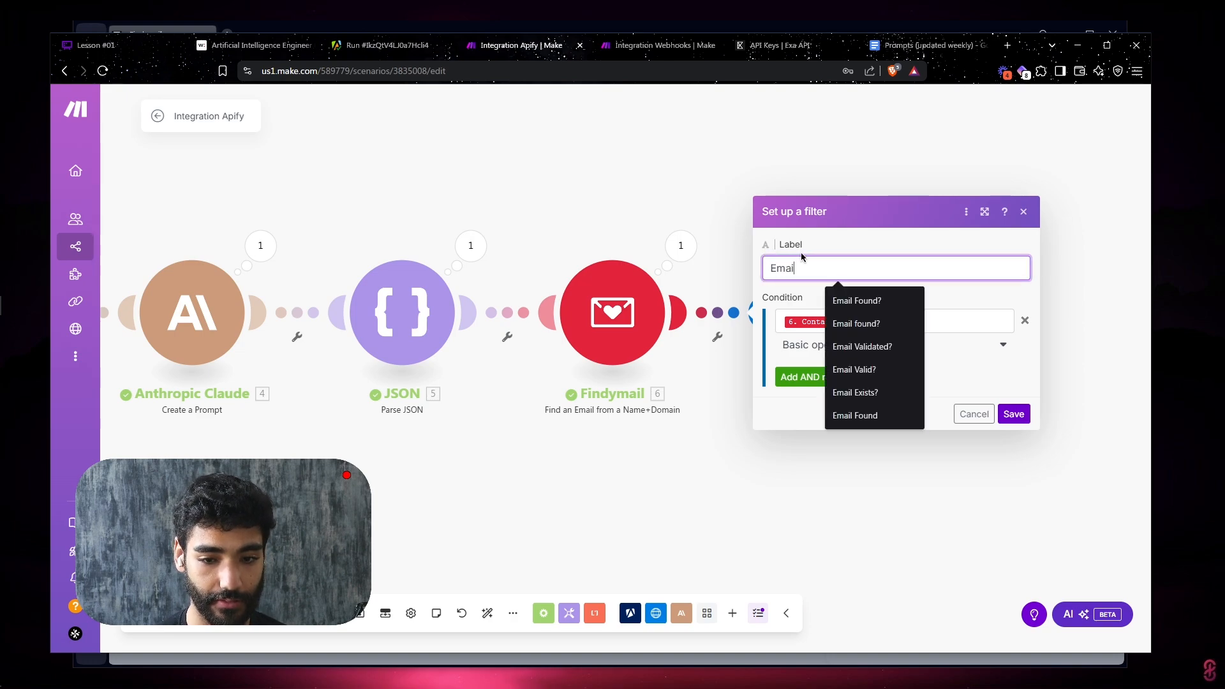
type("l Found?")
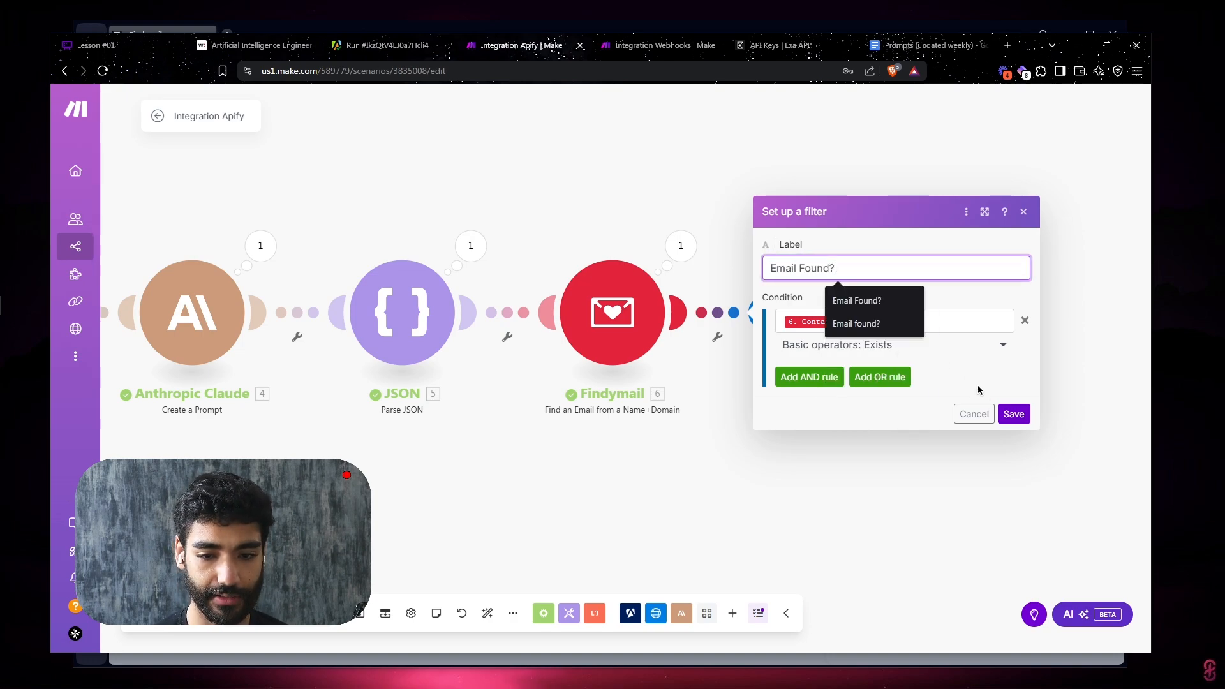
left_click(1013, 414)
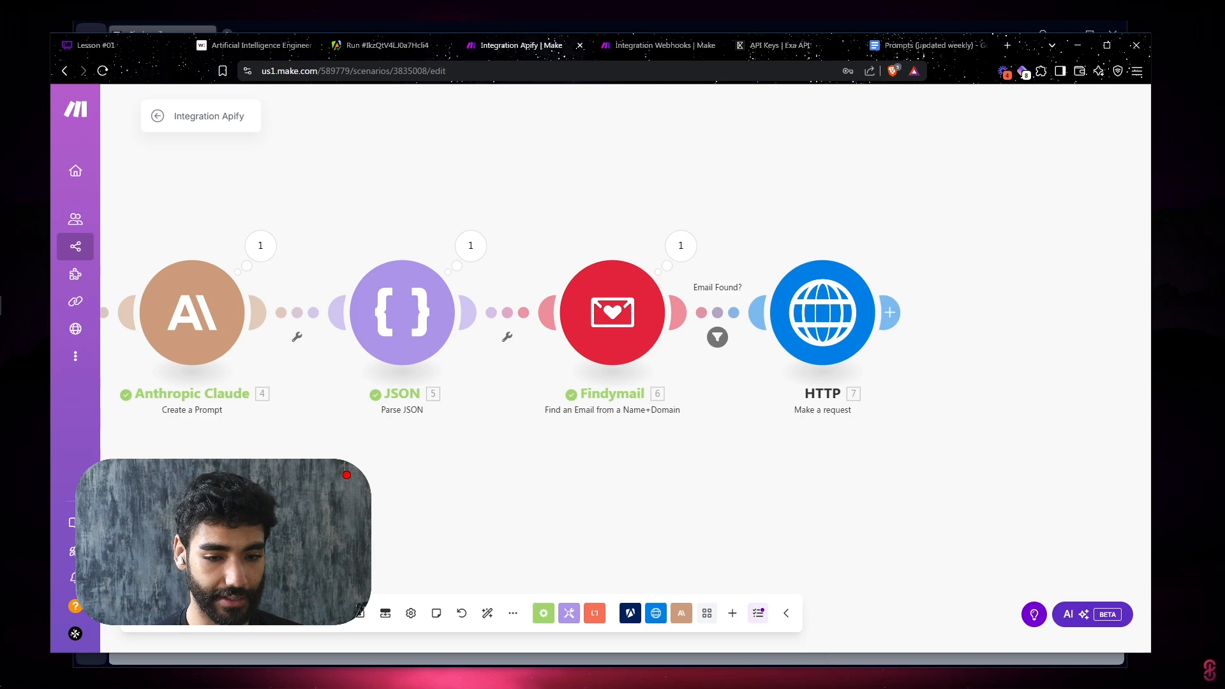
Step: Save the Apify scenario, run it once, and view the lead data received by the Webhooks scenario
left_click(637, 53)
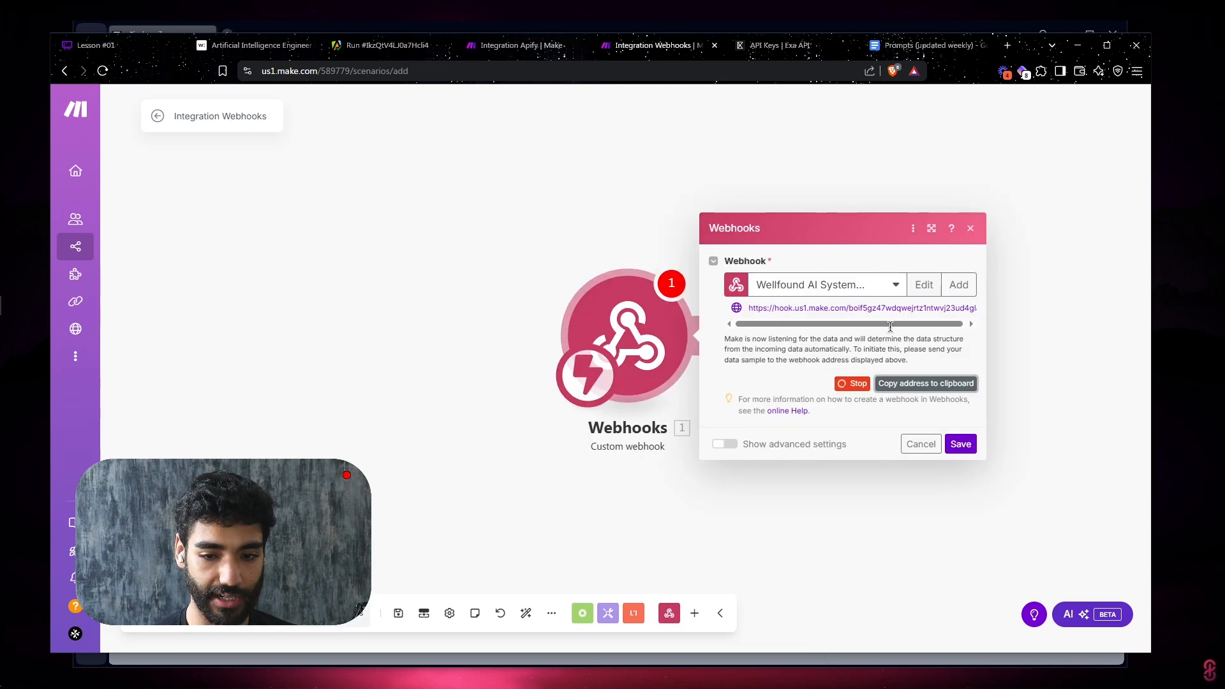
left_click(960, 444)
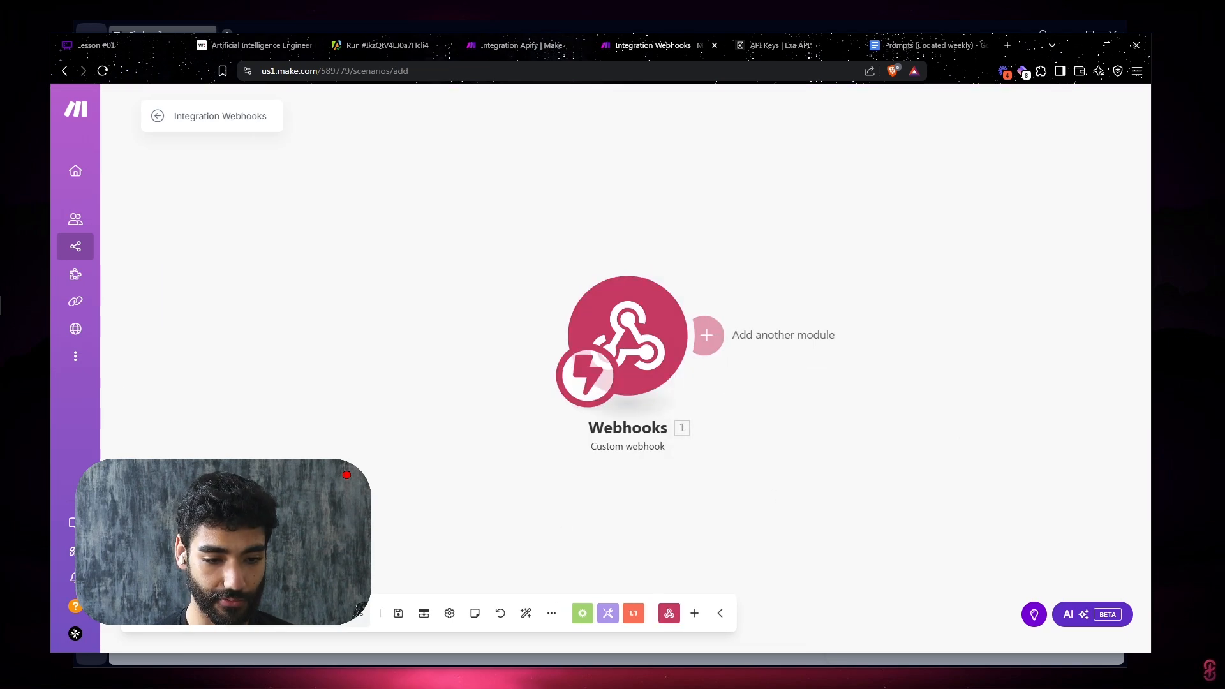
key("ctrl+s")
left_click(504, 46)
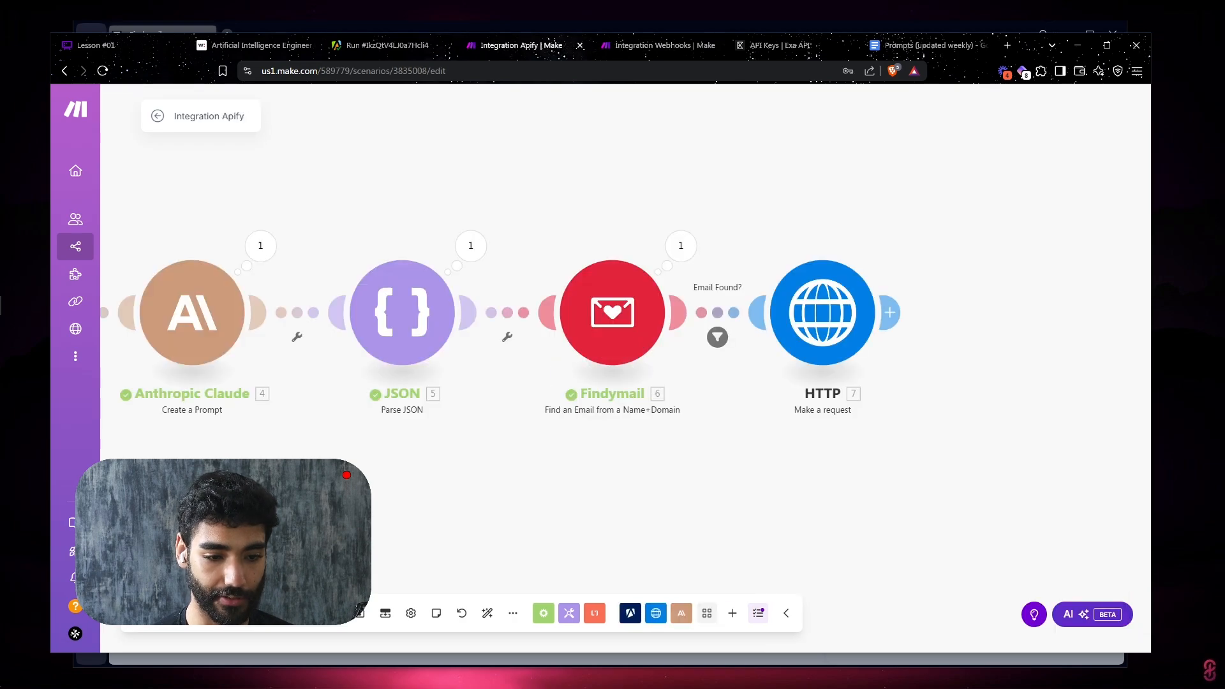
left_click(165, 613)
mouse_move(21, 349)
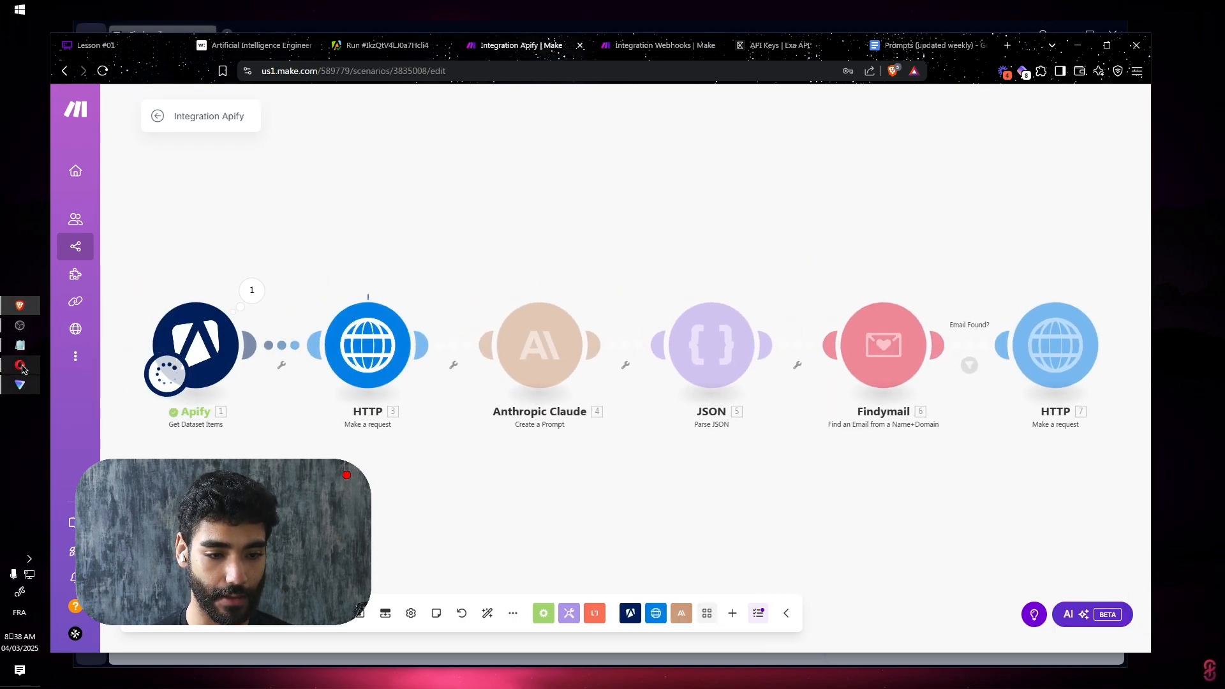
left_click(22, 328)
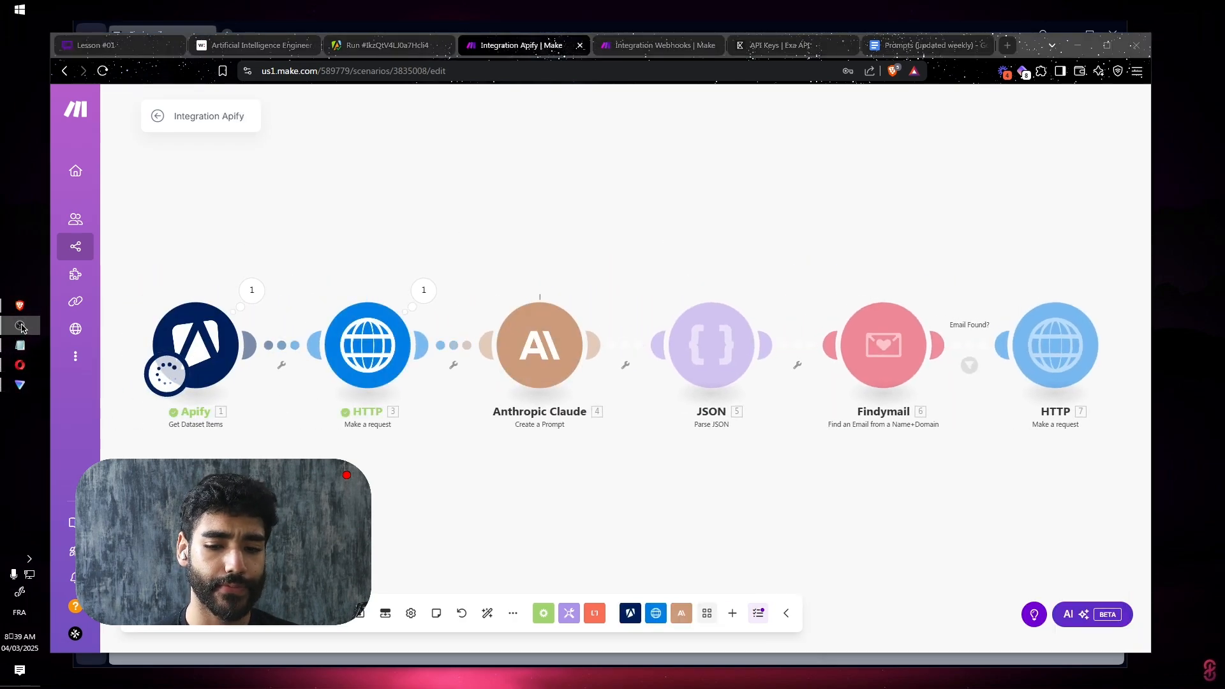
left_click(676, 51)
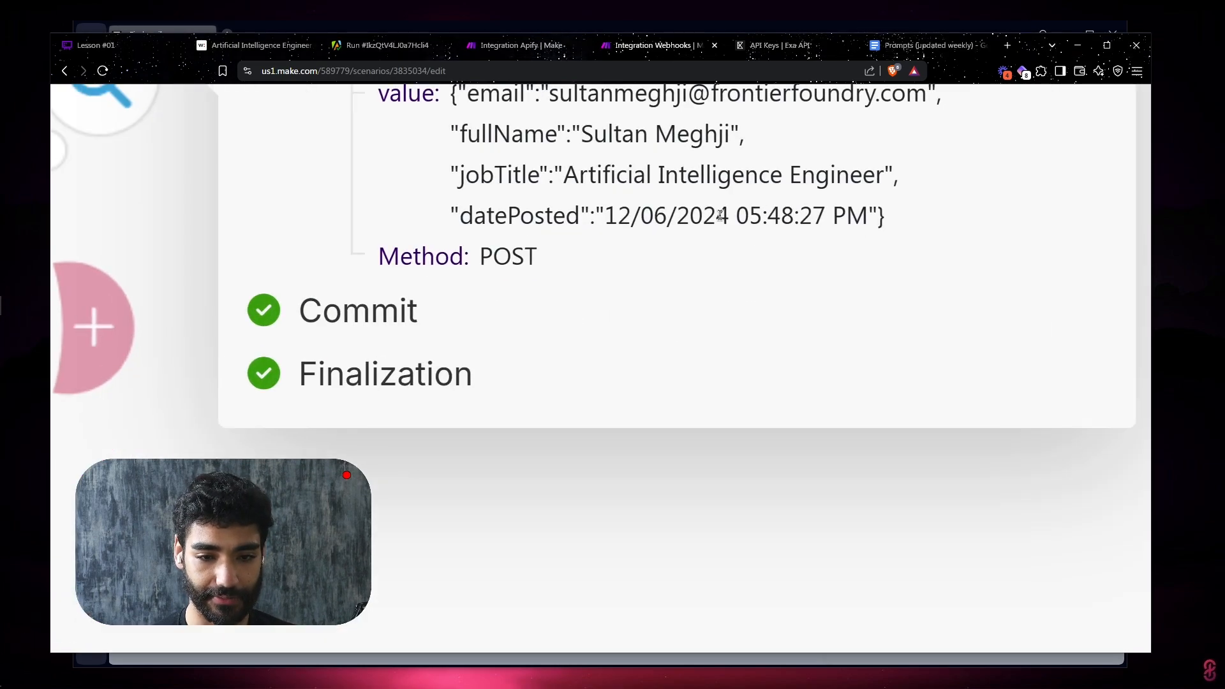
Step: Add a JSON > Parse JSON module after the webhook
left_click(708, 325)
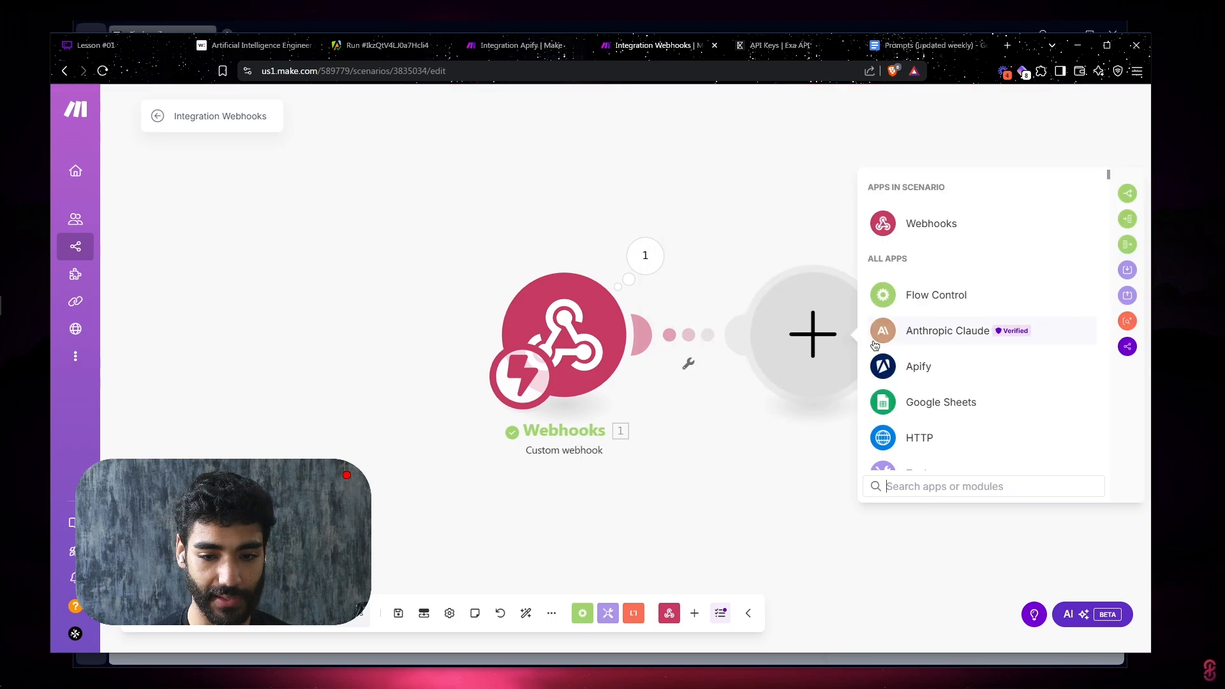
type("json")
key("Return")
type("pars")
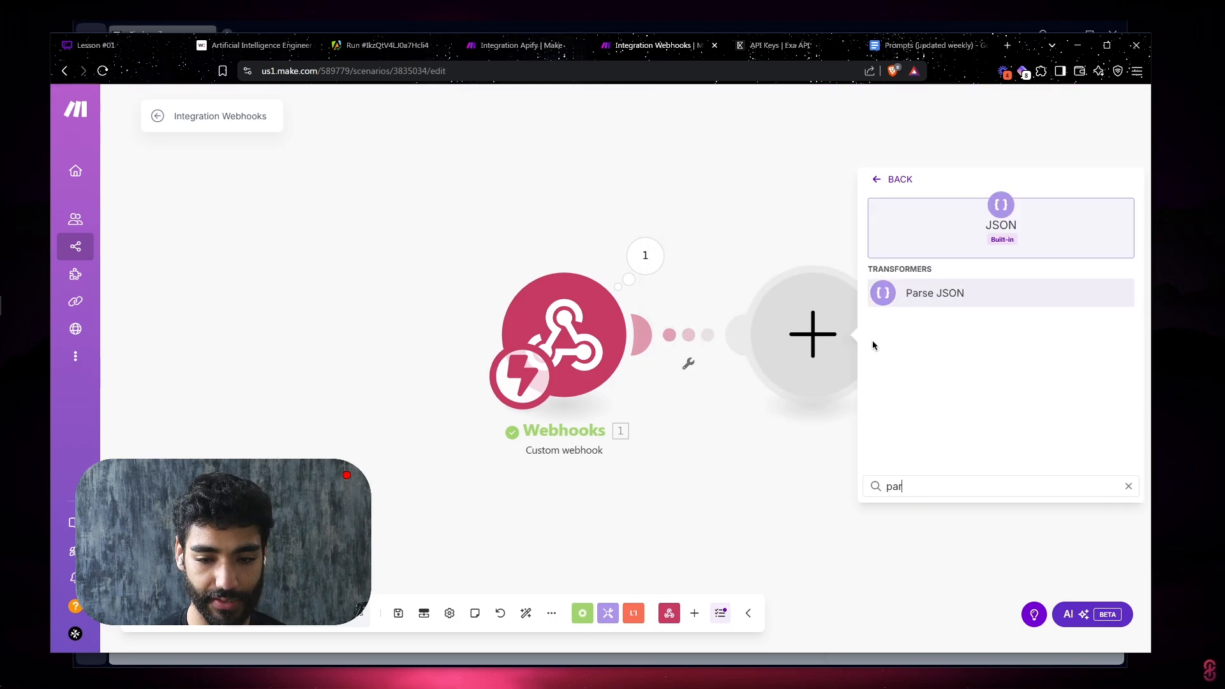
key("Return")
Step: Paste the webhook's received JSON into the JSON string, save, and run the module alone
left_click(661, 263)
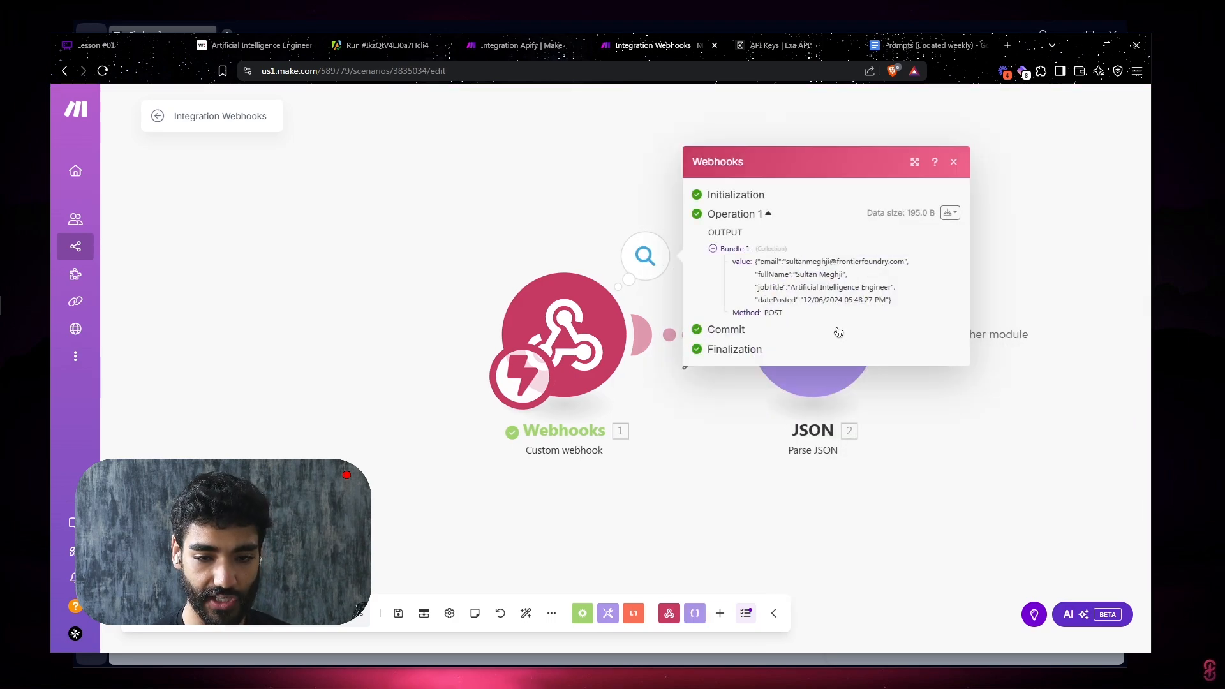
left_click_drag(907, 307, 748, 263)
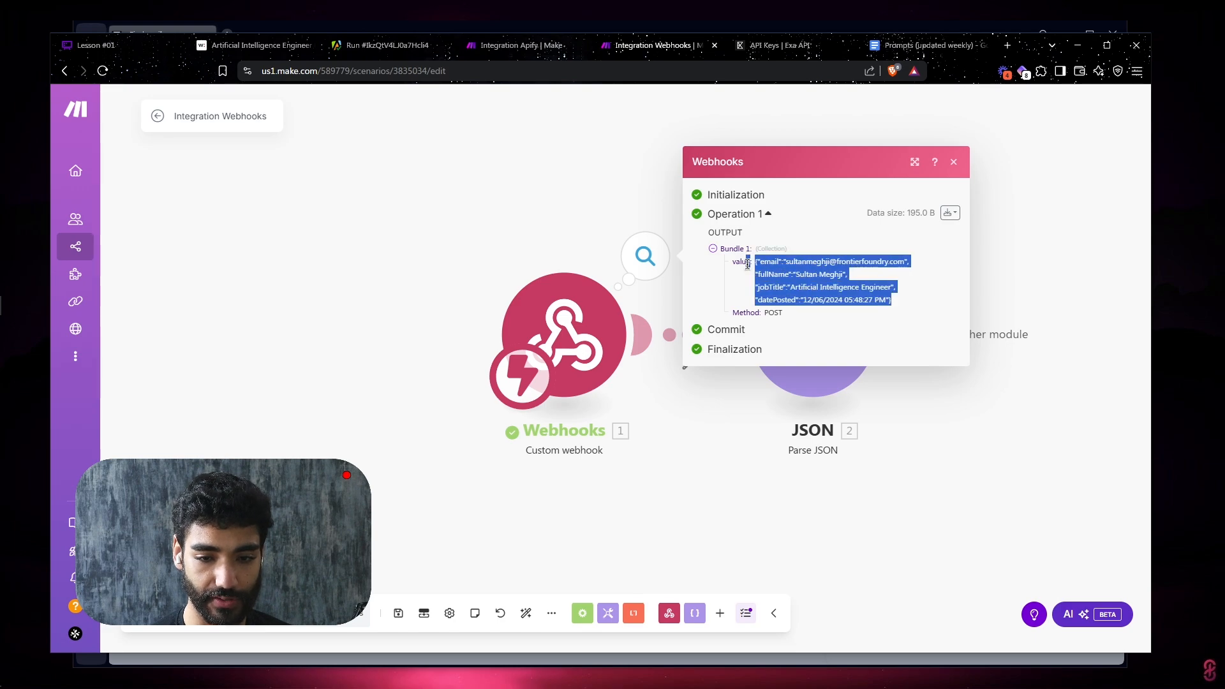
left_click(782, 497)
left_click(814, 336)
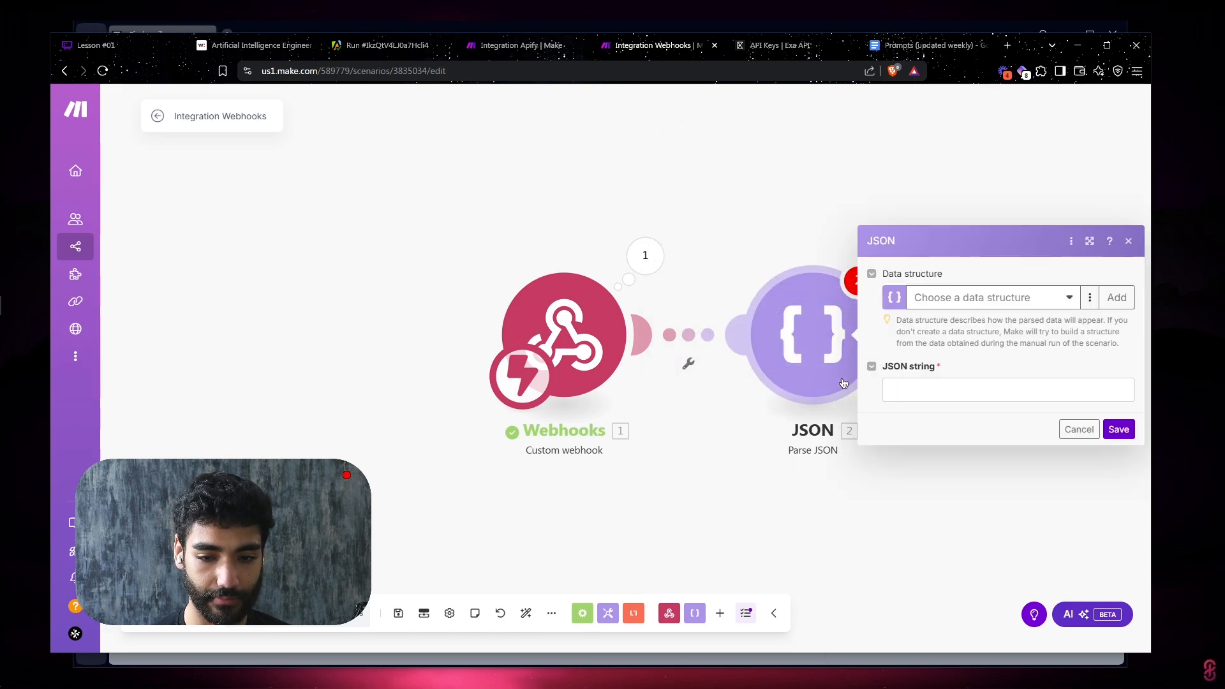
left_click(918, 381)
key("ctrl+v")
left_click(1118, 429)
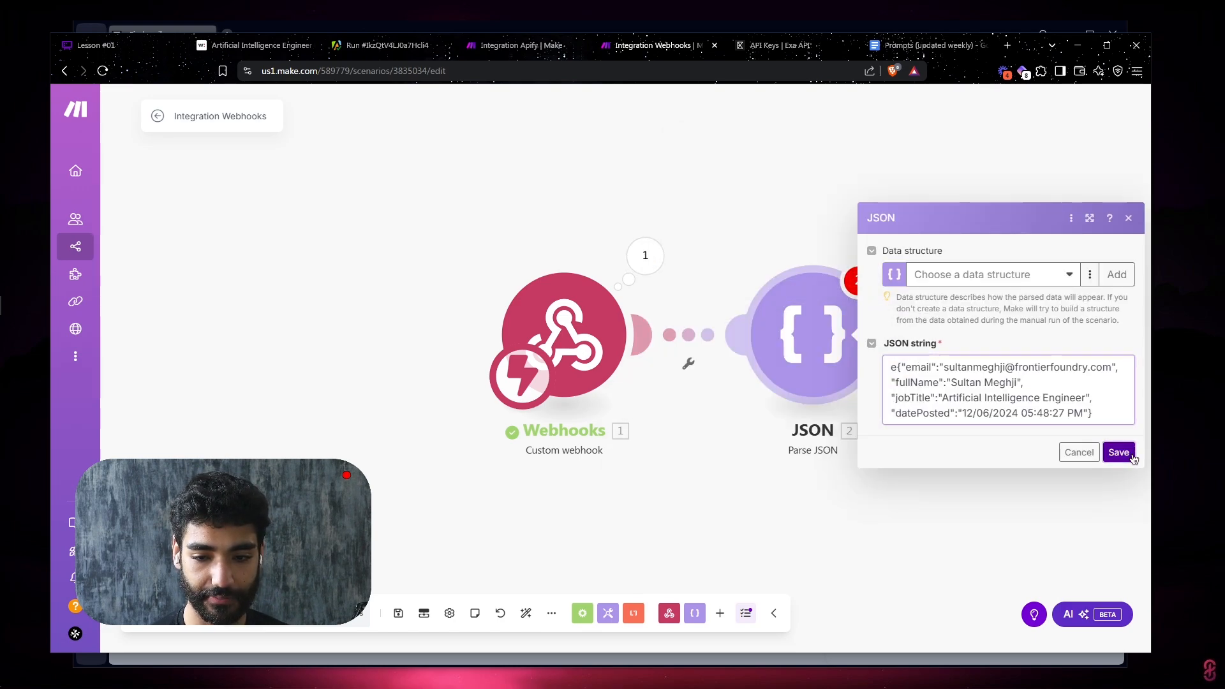
right_click(848, 355)
left_click(919, 390)
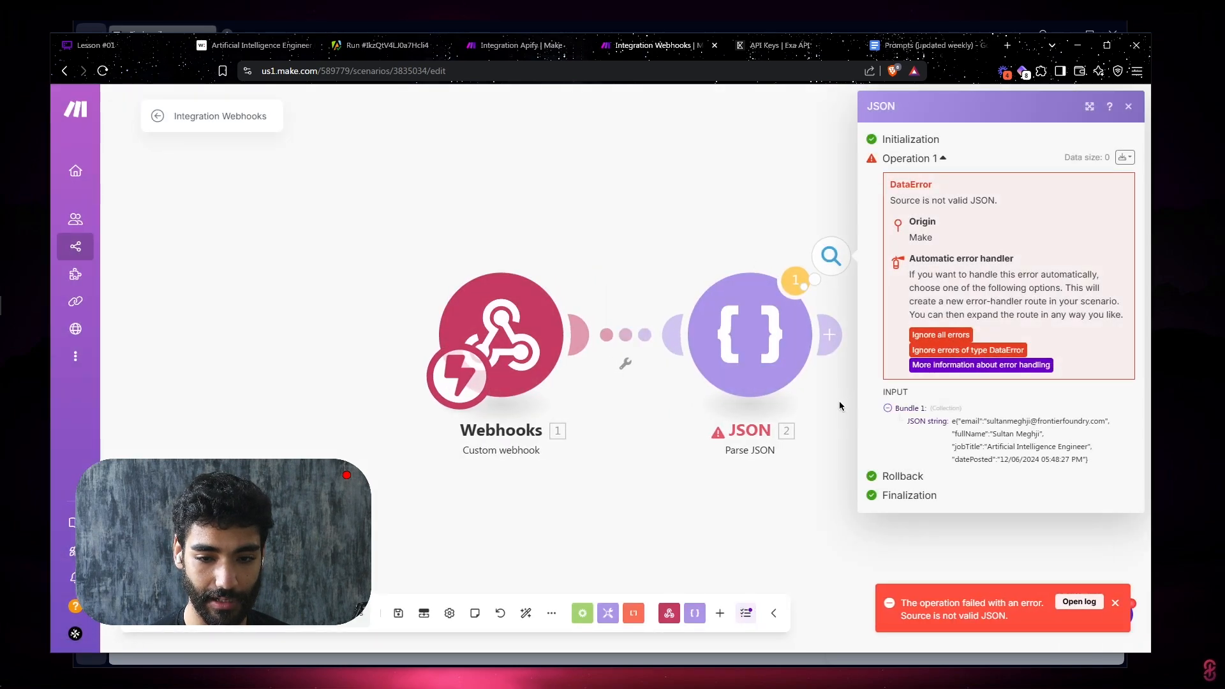
Step: Remove the stray 'e' from the JSON string and rerun the module to get email, fullName, jobTitle, datePosted
left_click(780, 325)
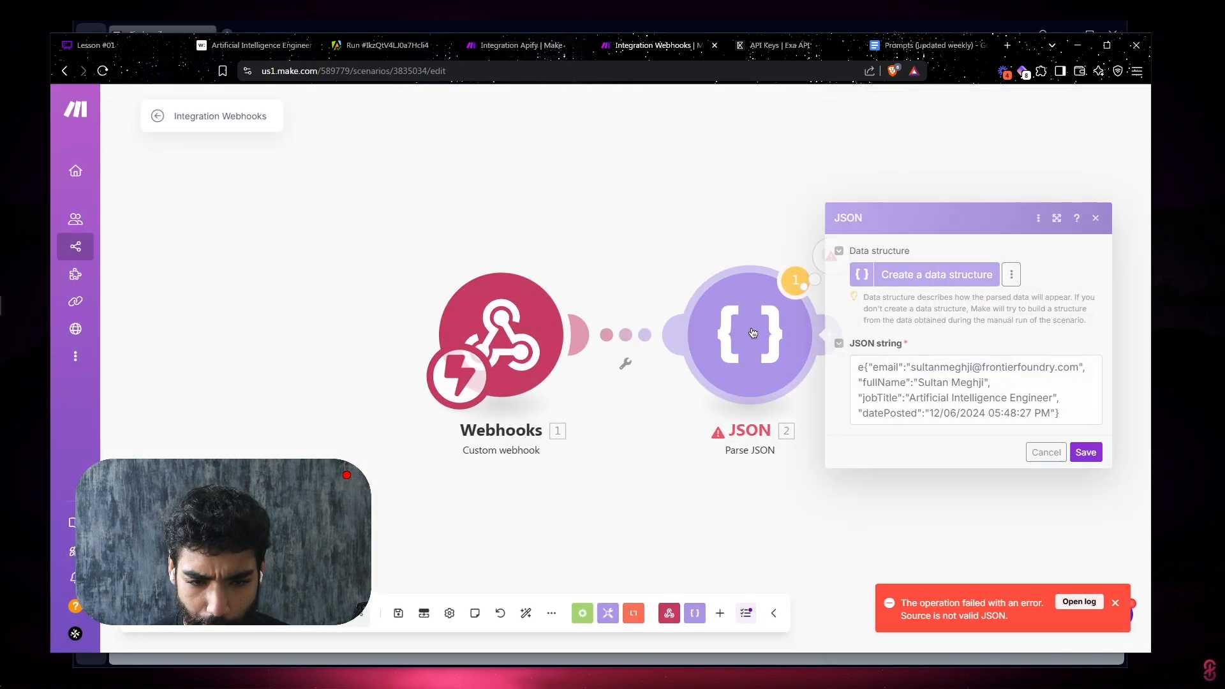
left_click(915, 377)
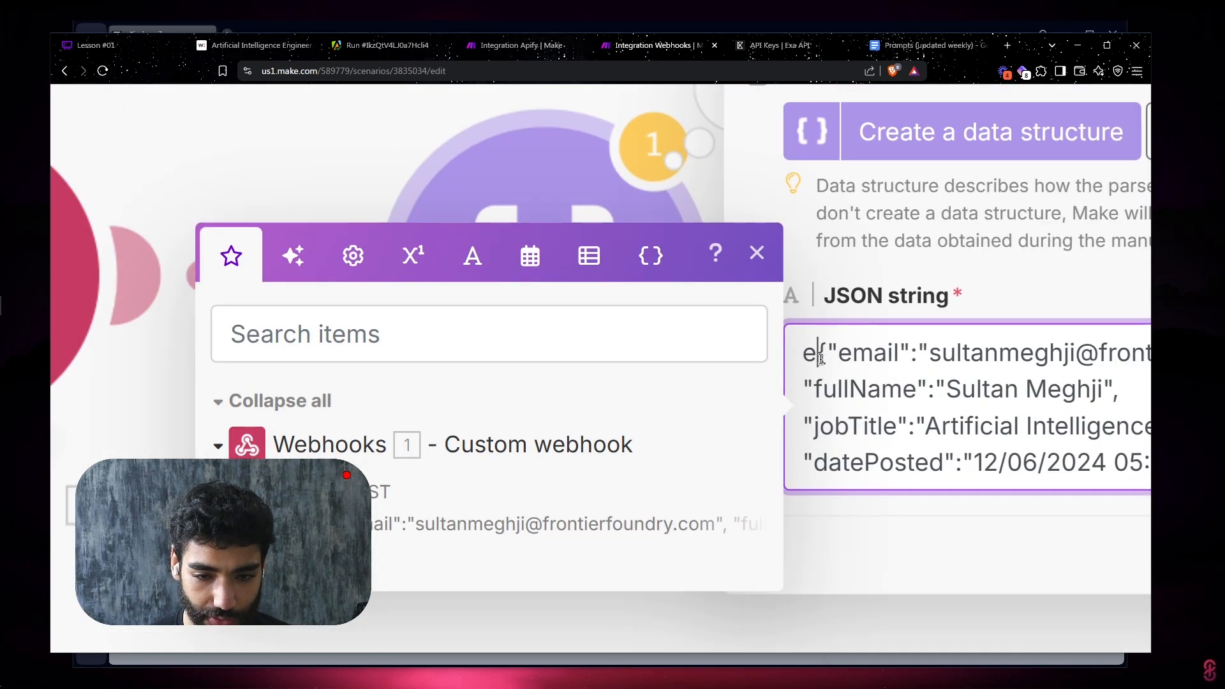
key("BackSpace")
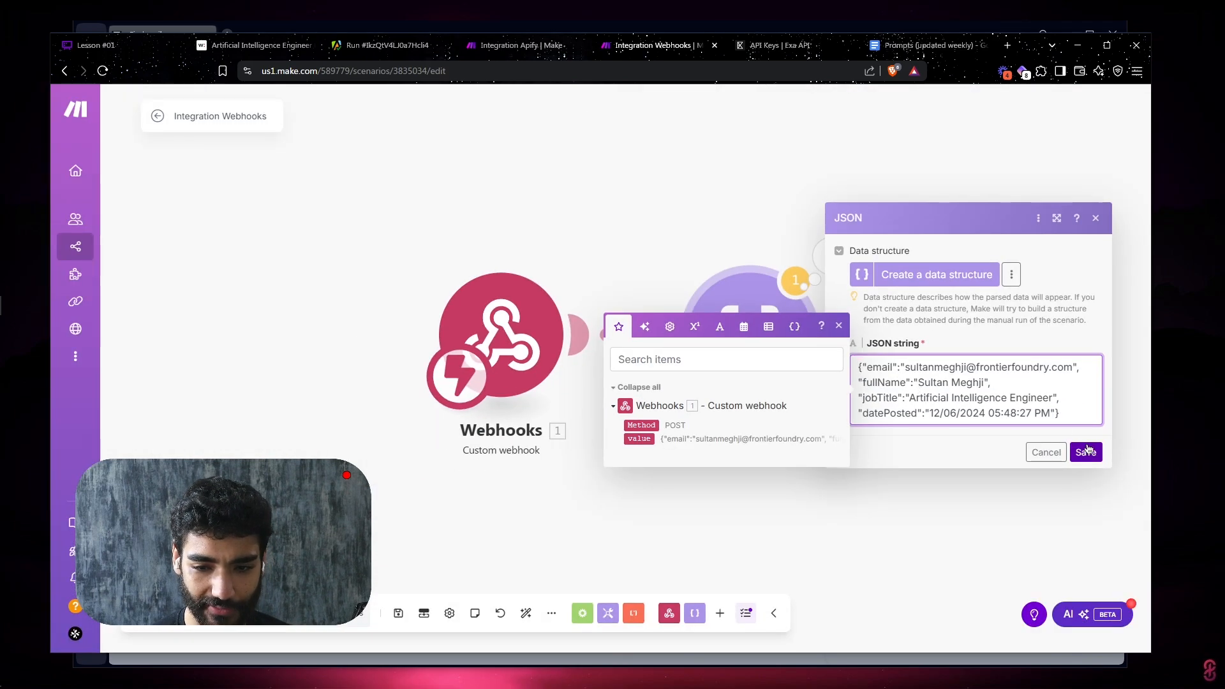
left_click(1087, 449)
right_click(743, 352)
left_click(757, 385)
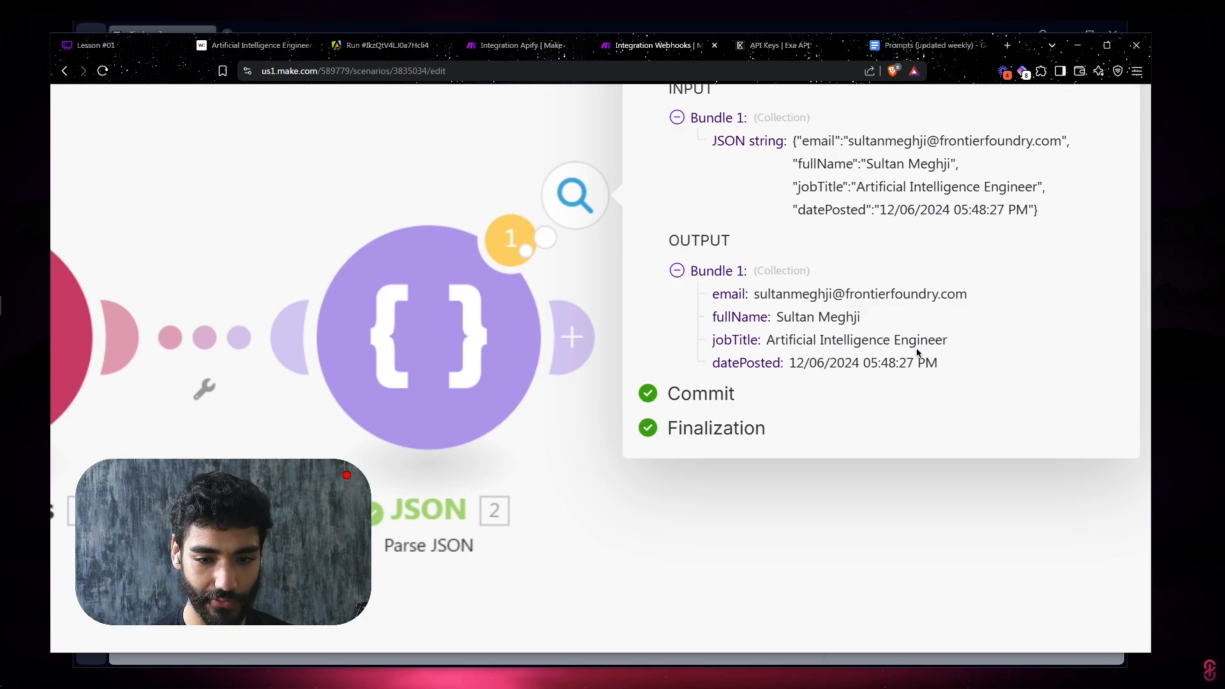
scroll(892, 345, "down", 5)
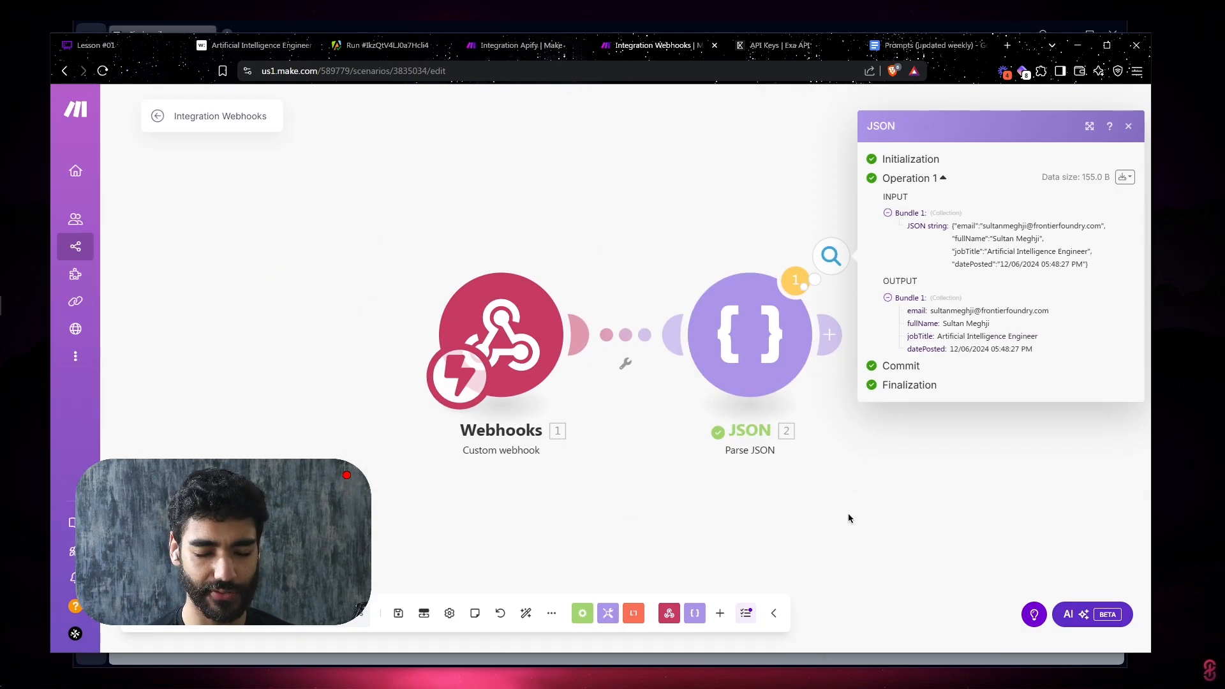
left_click_drag(847, 515, 613, 509)
left_click(598, 363)
left_click(593, 329)
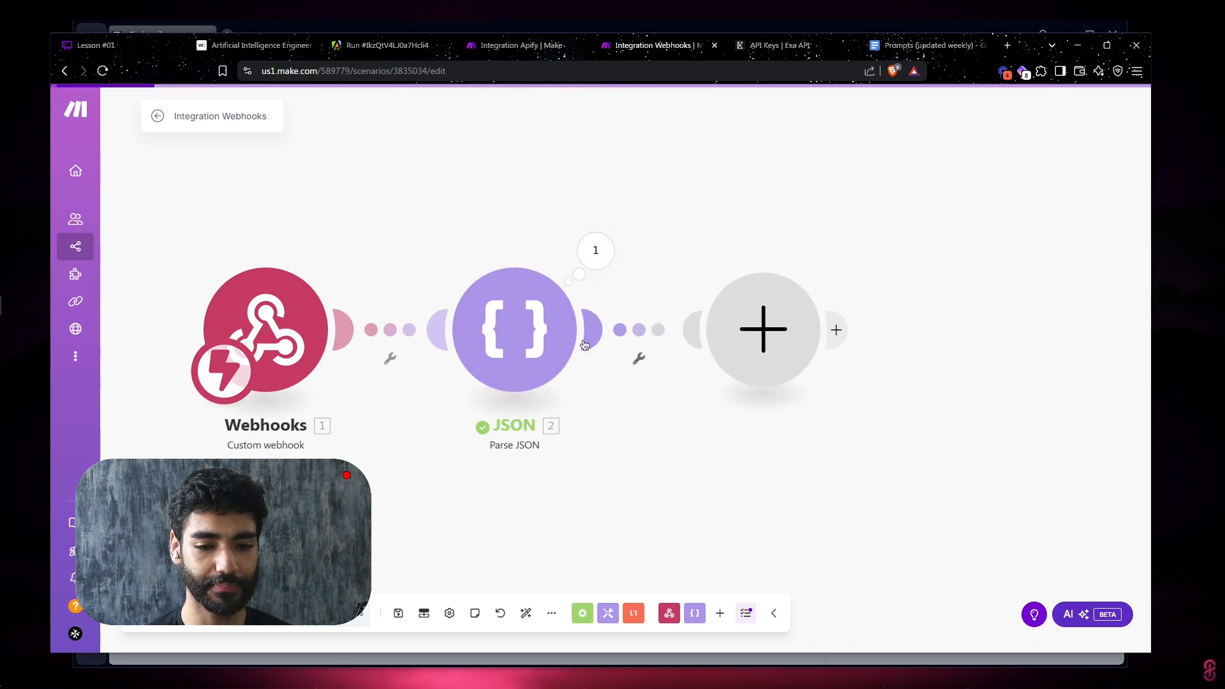
left_click(130, 48)
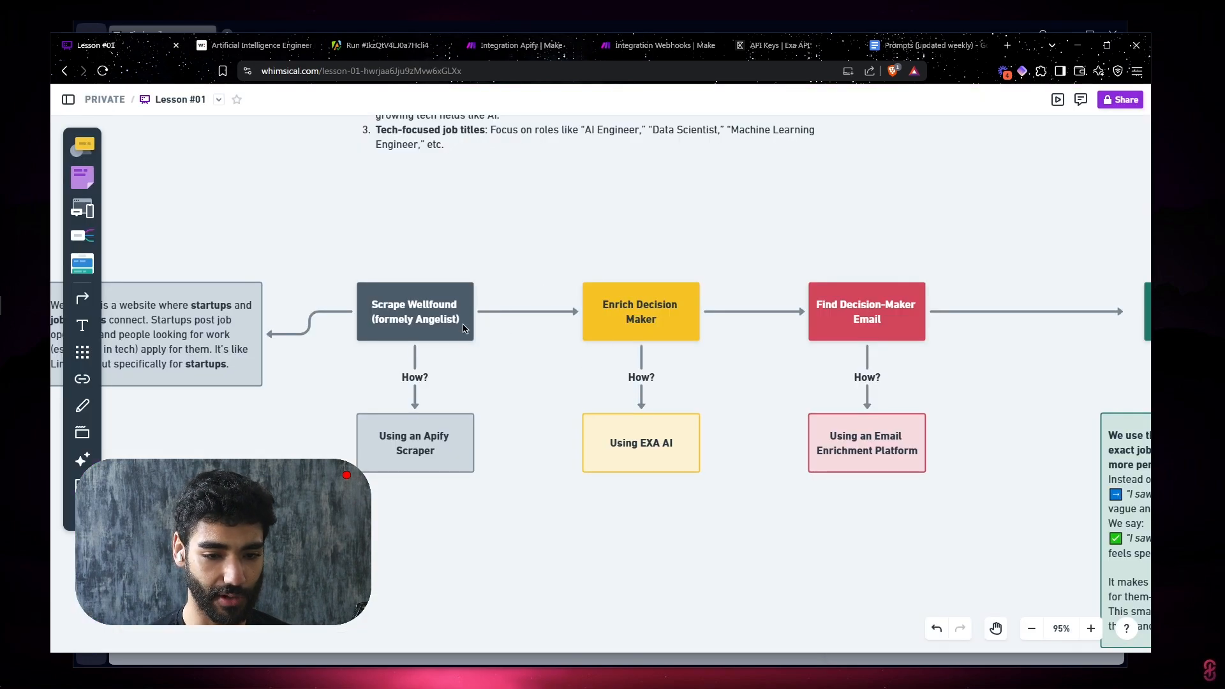
Step: Scroll the Whimsical board to the Clean Job Titles, Clean Dates card and its Why? note
scroll(774, 256, "right", 5)
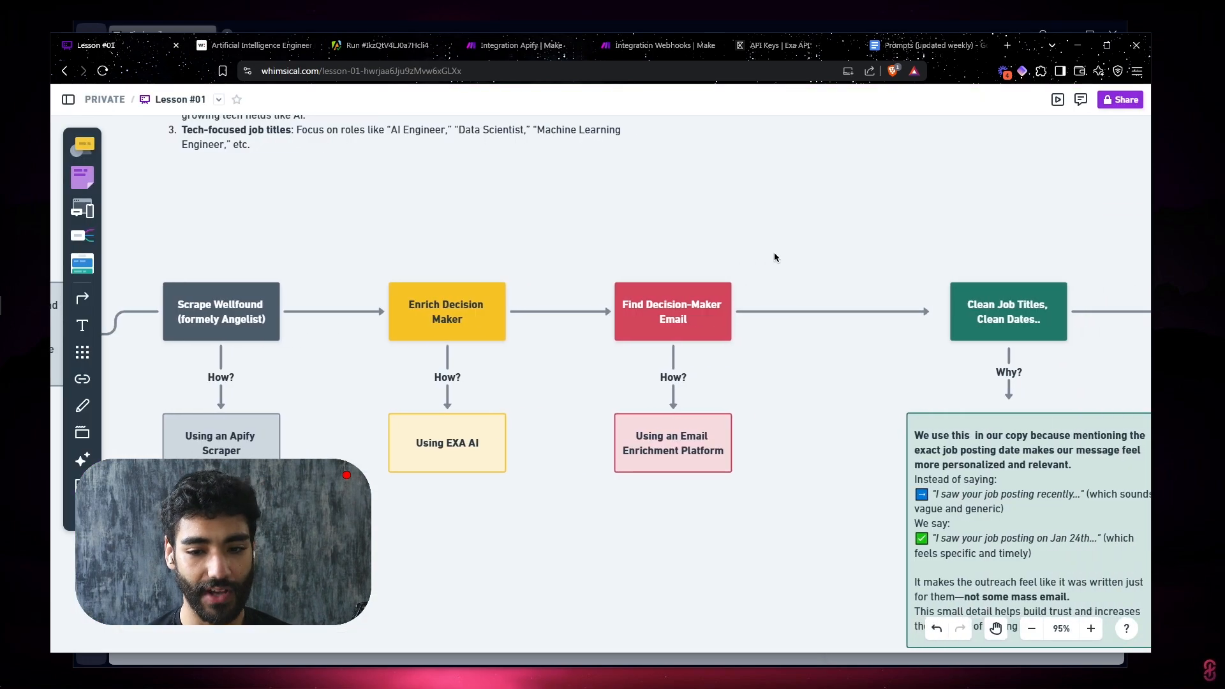
scroll(945, 304, "up", 3)
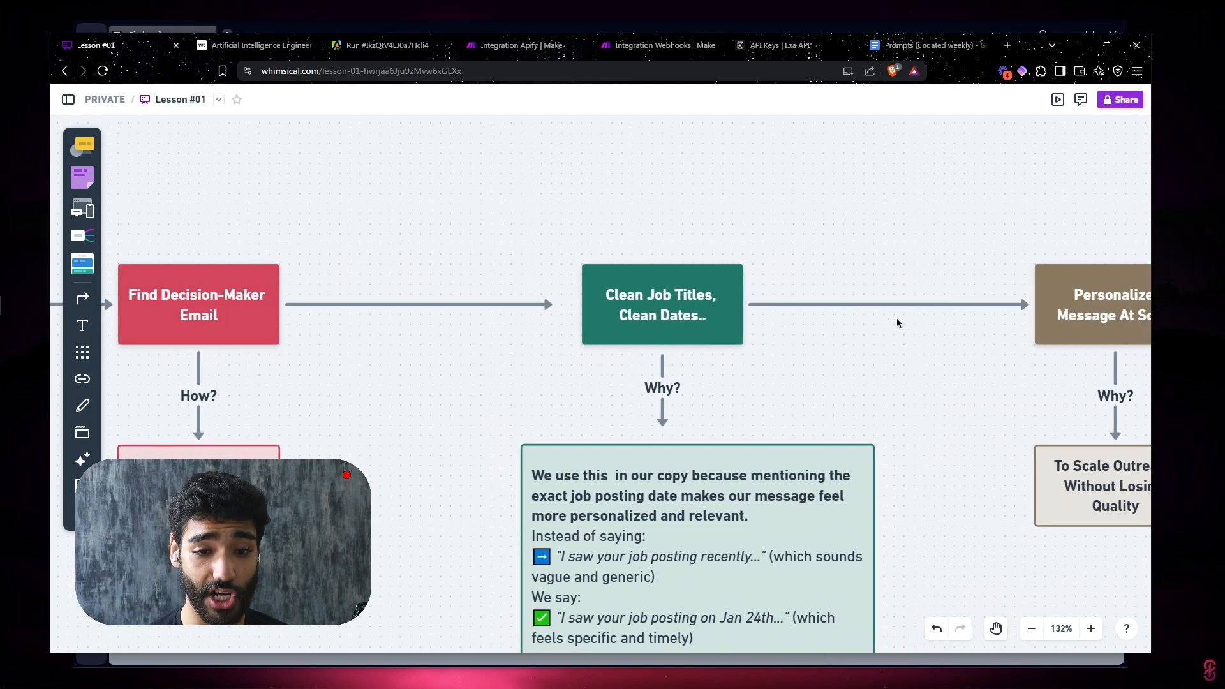
scroll(800, 255, "down", 2)
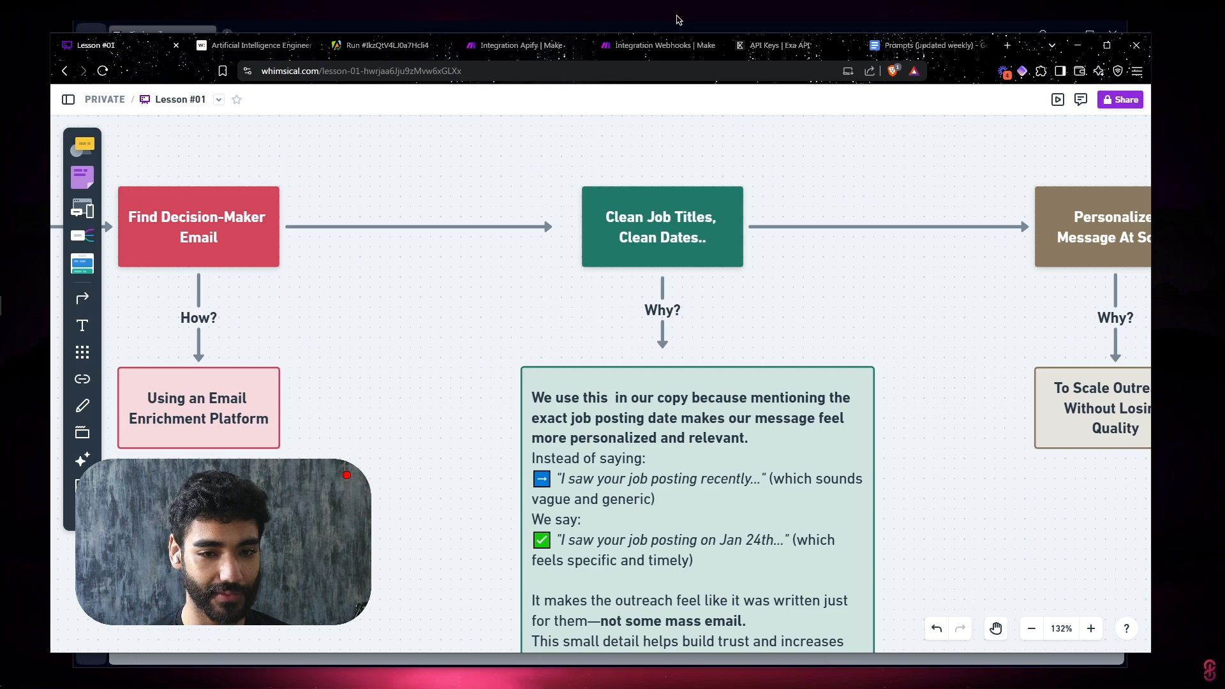
Step: Add an Anthropic Claude Create a Prompt module using the existing connection and Claude 3.7 Sonnet
left_click(638, 53)
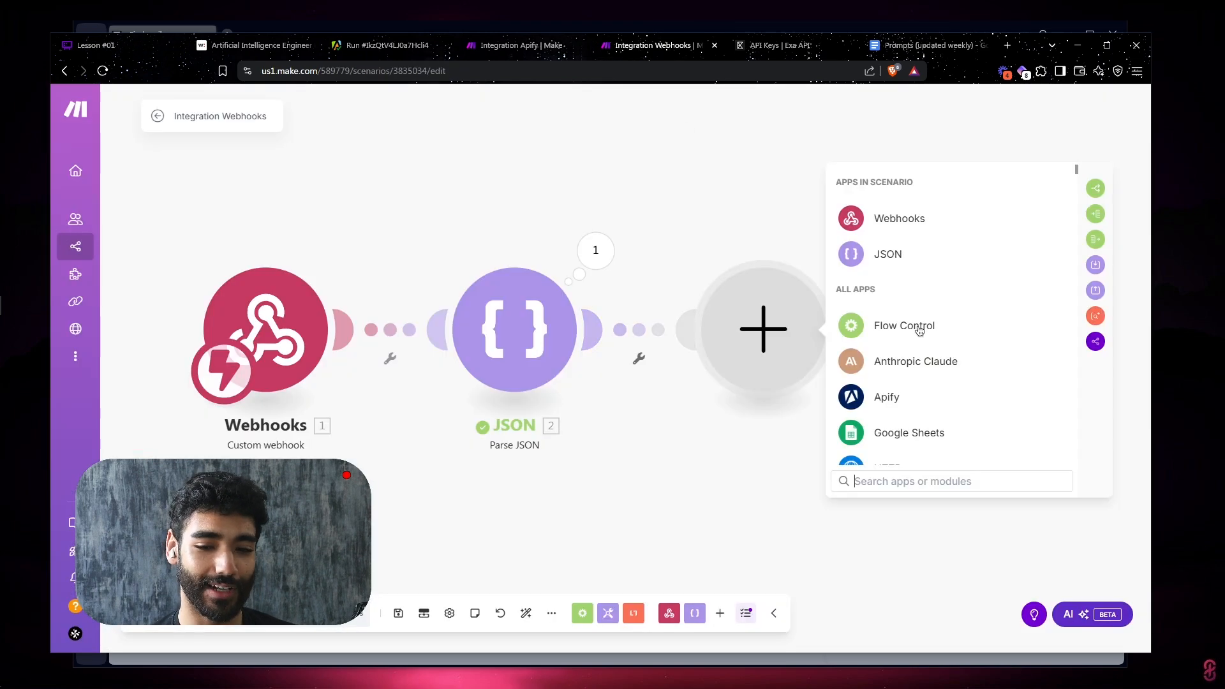
left_click(937, 358)
left_click(935, 283)
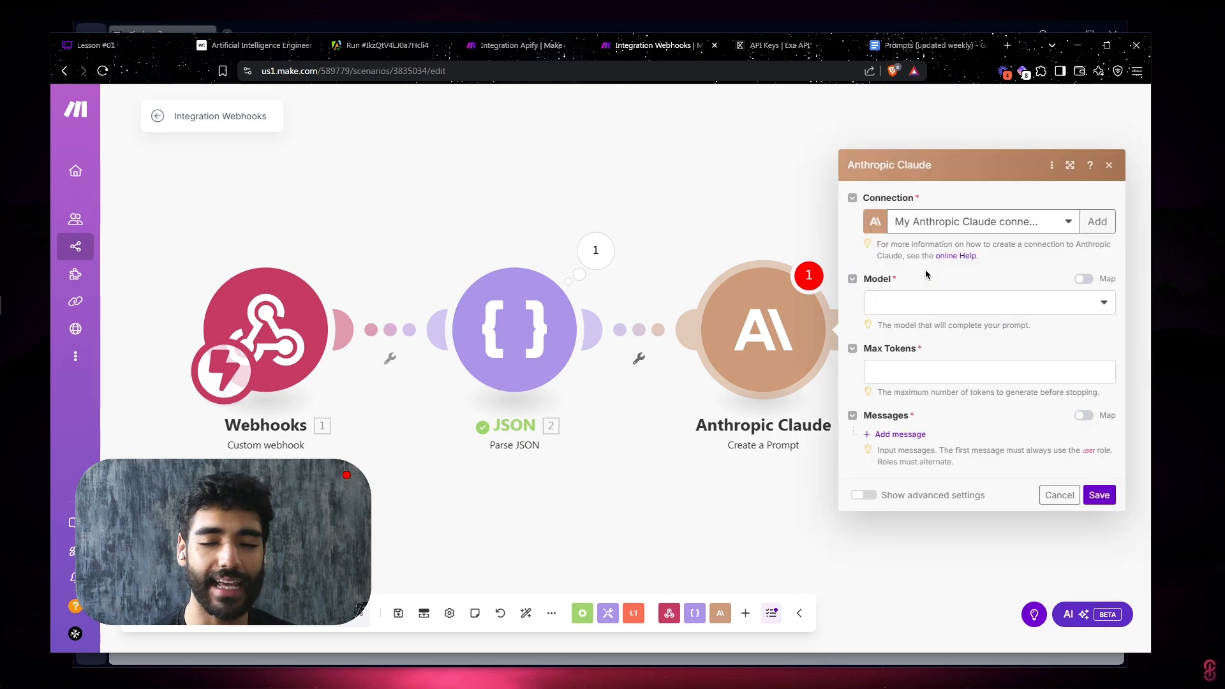
left_click(987, 215)
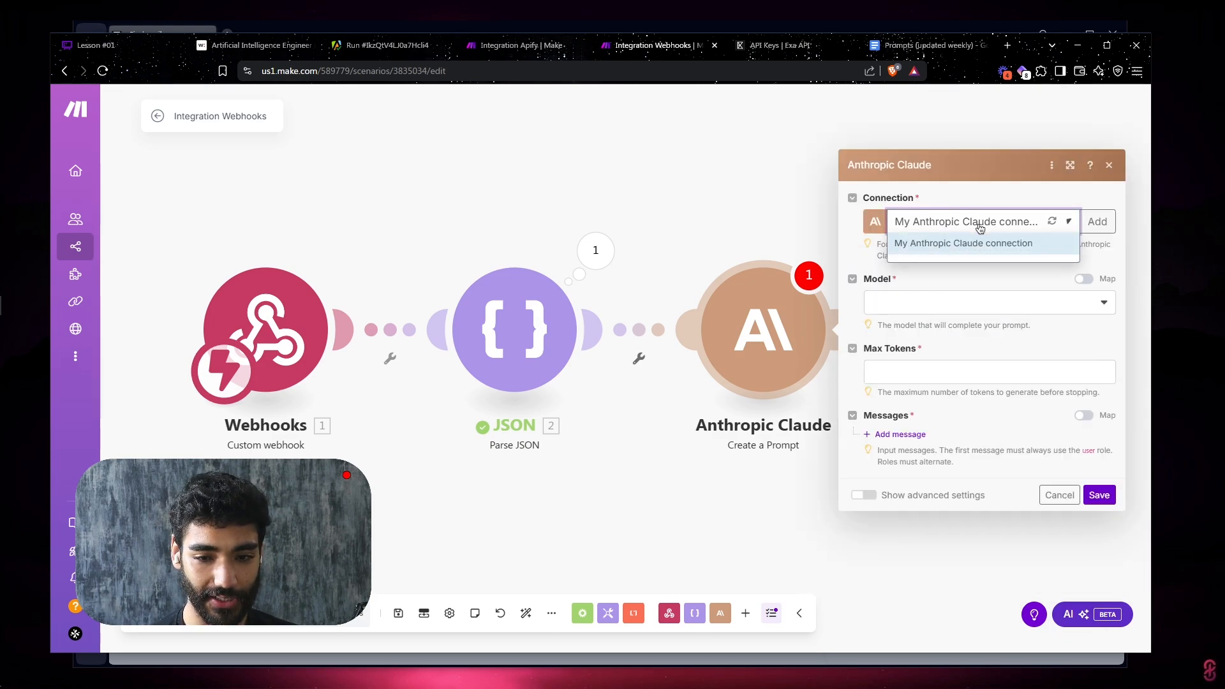
left_click(967, 266)
left_click(908, 310)
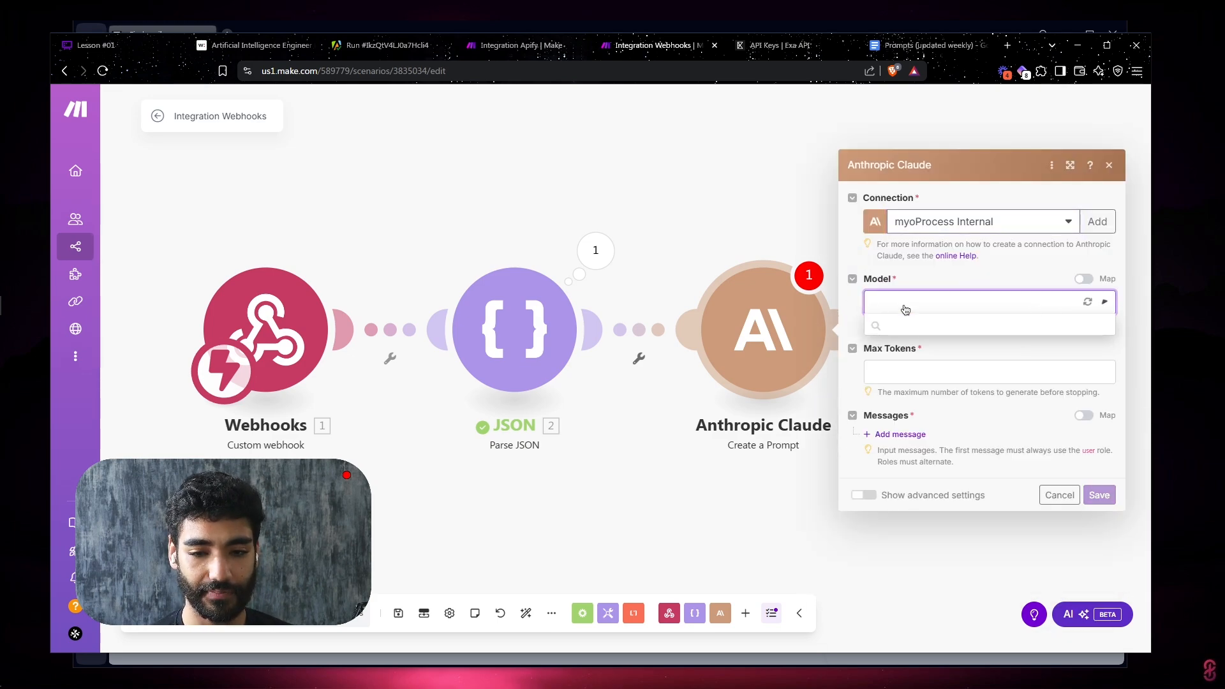
left_click(896, 323)
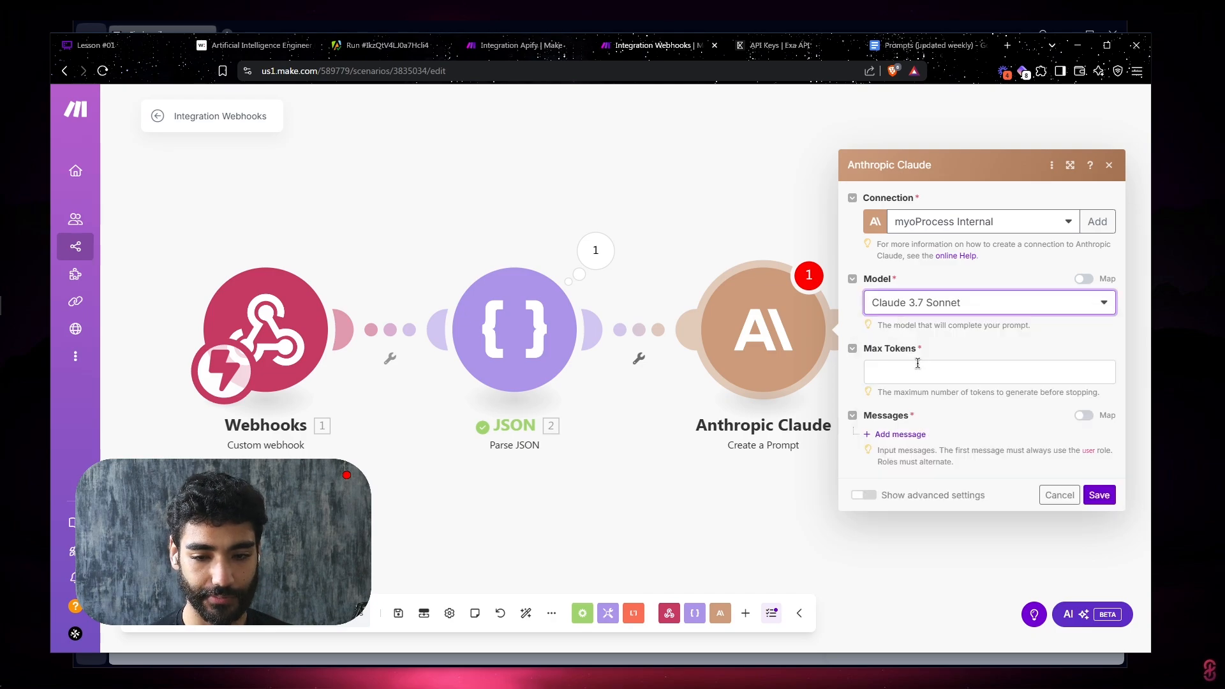
left_click(917, 364)
Step: Give the prompt a User message with a Text content block ready for the prompt text
left_click(918, 434)
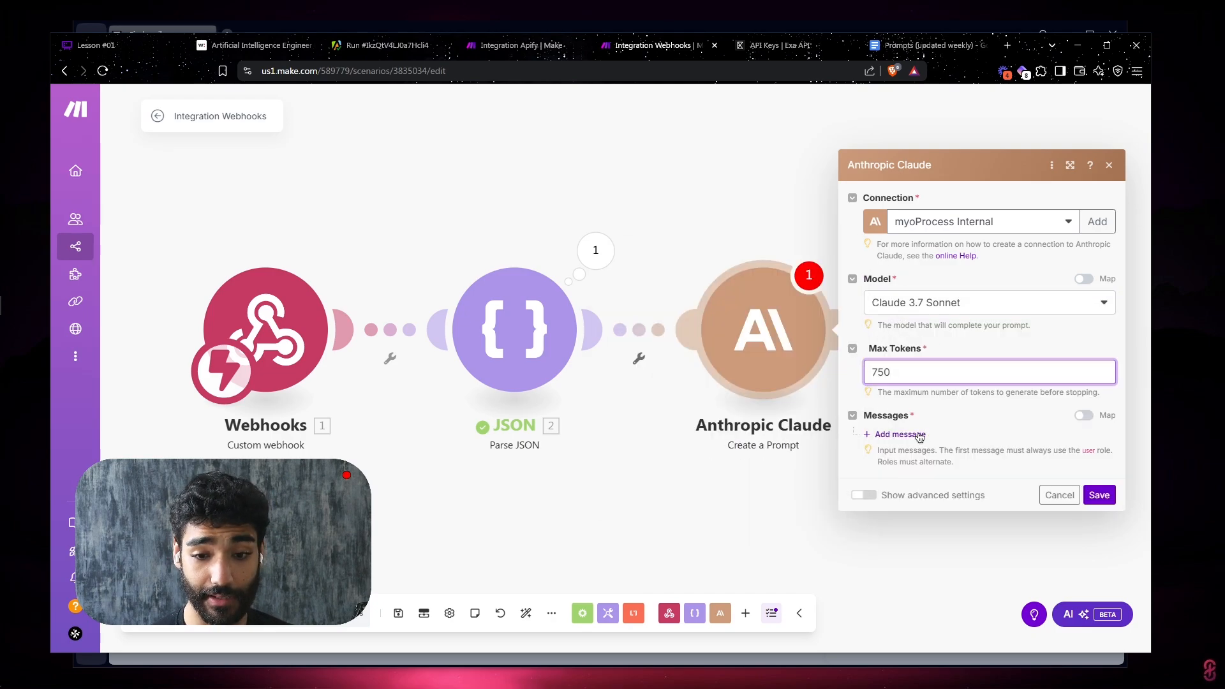
left_click(933, 446)
left_click(918, 457)
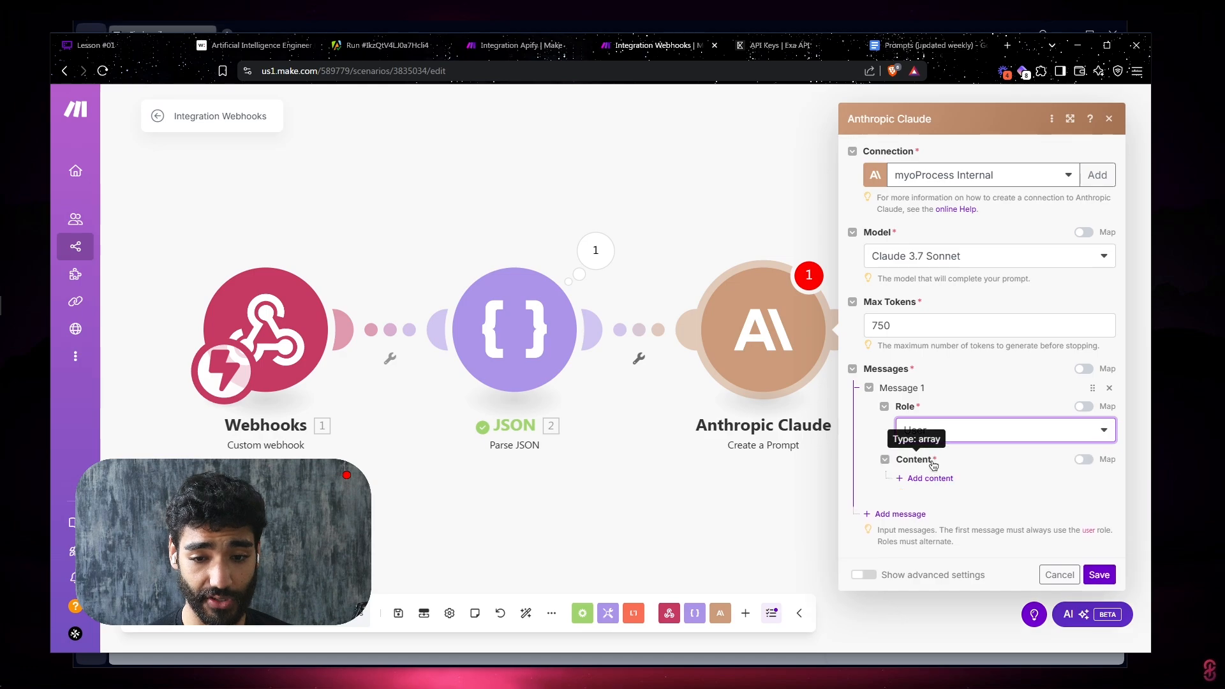
left_click(933, 467)
left_click(957, 508)
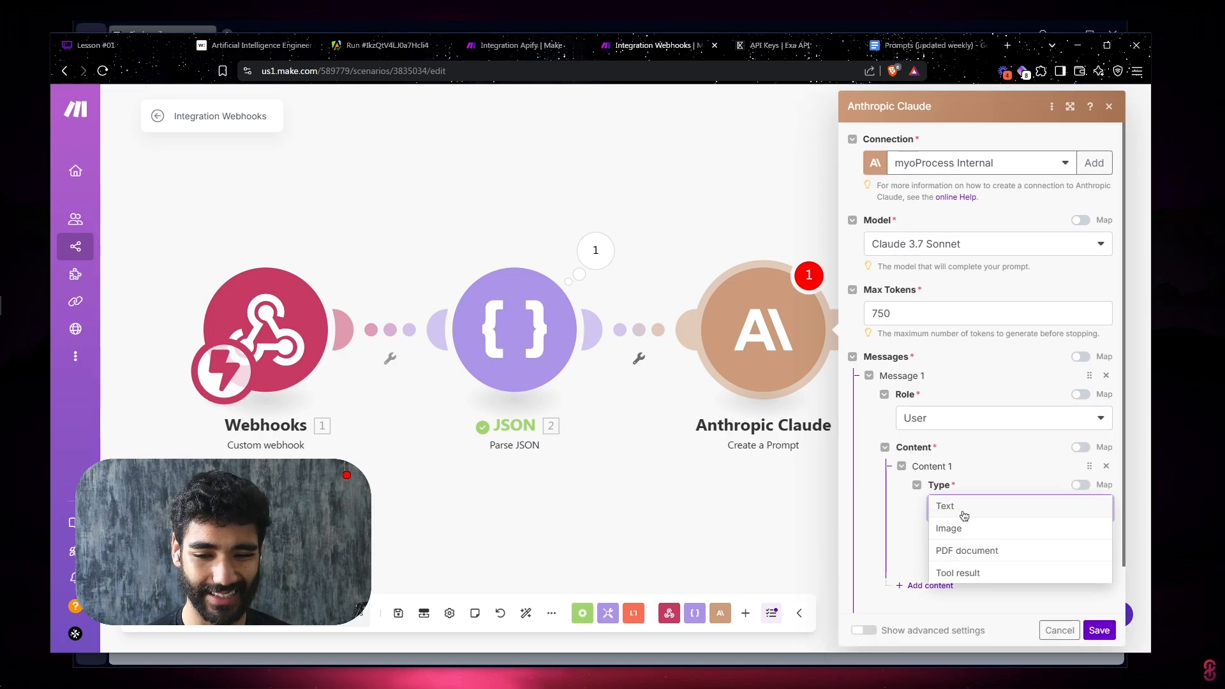
left_click(961, 503)
left_click(979, 470)
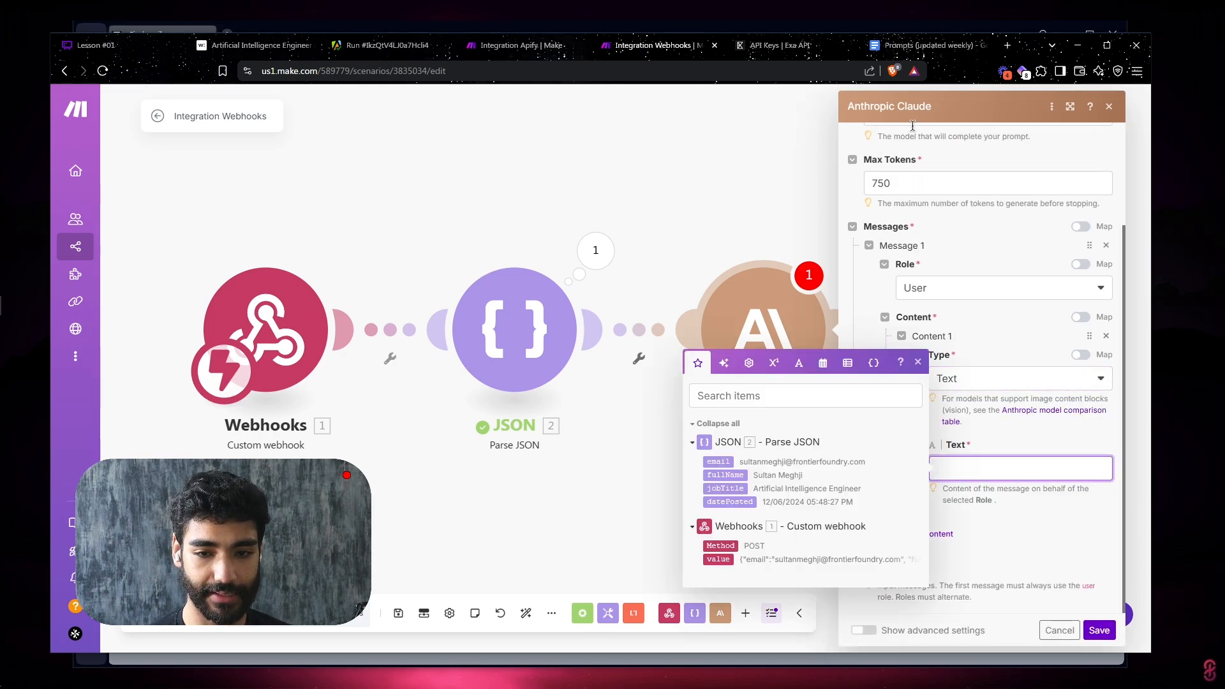
left_click(916, 46)
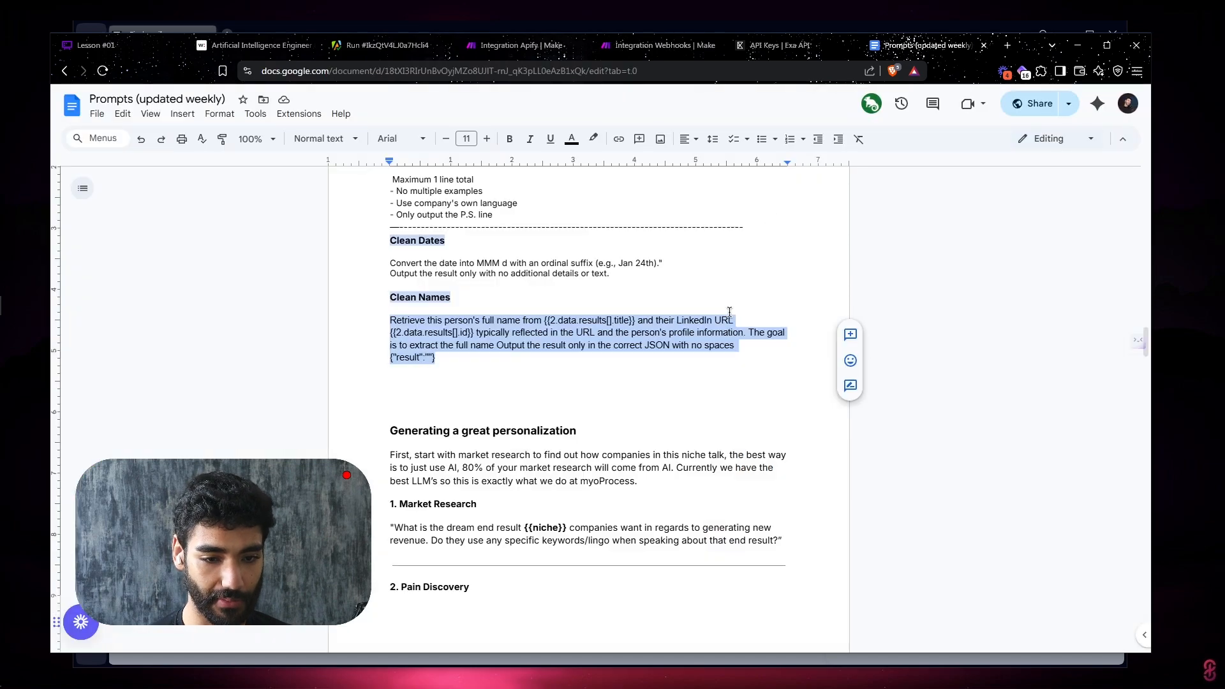
Step: Select and copy the two Clean Dates prompt lines from the Prompts (updated weekly) document
scroll(576, 303, "up", 4)
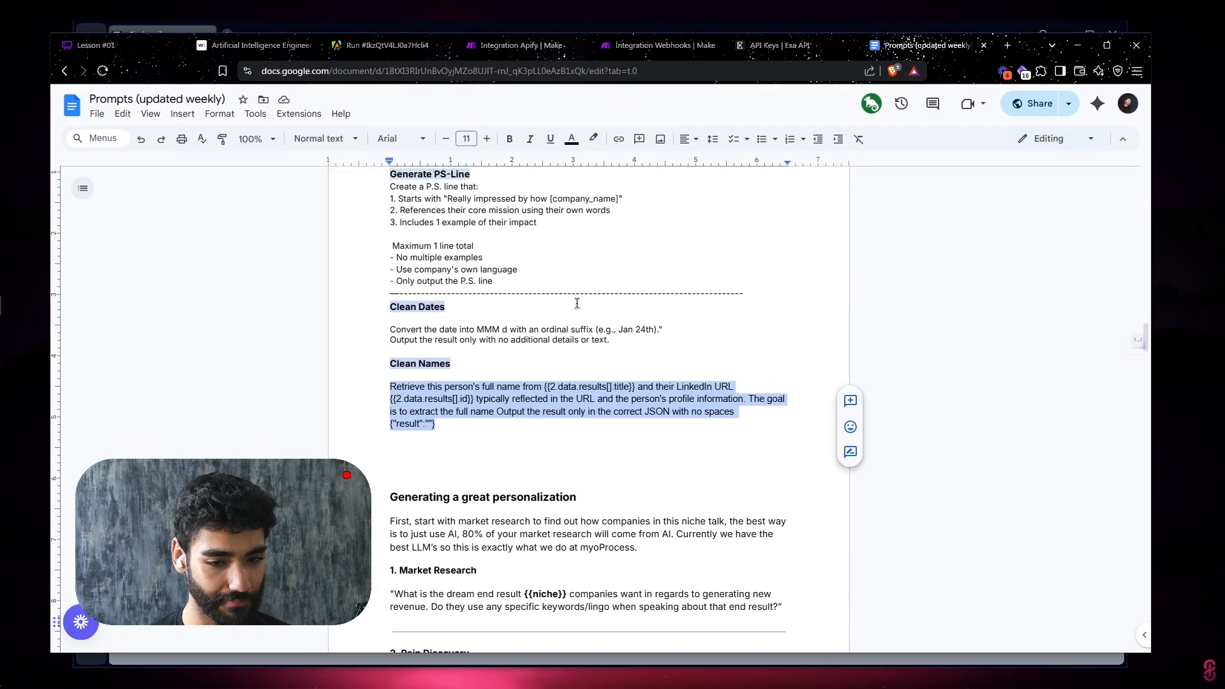
scroll(577, 303, "down", 1)
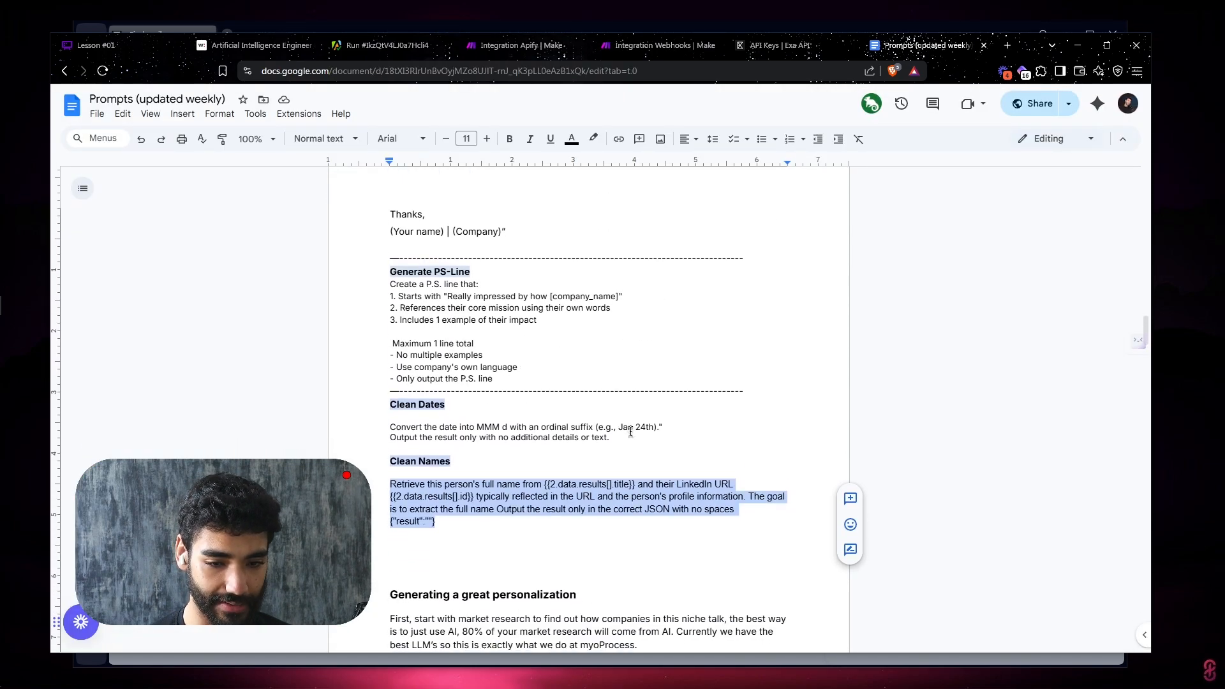
left_click(629, 452)
left_click_drag(614, 438, 356, 425)
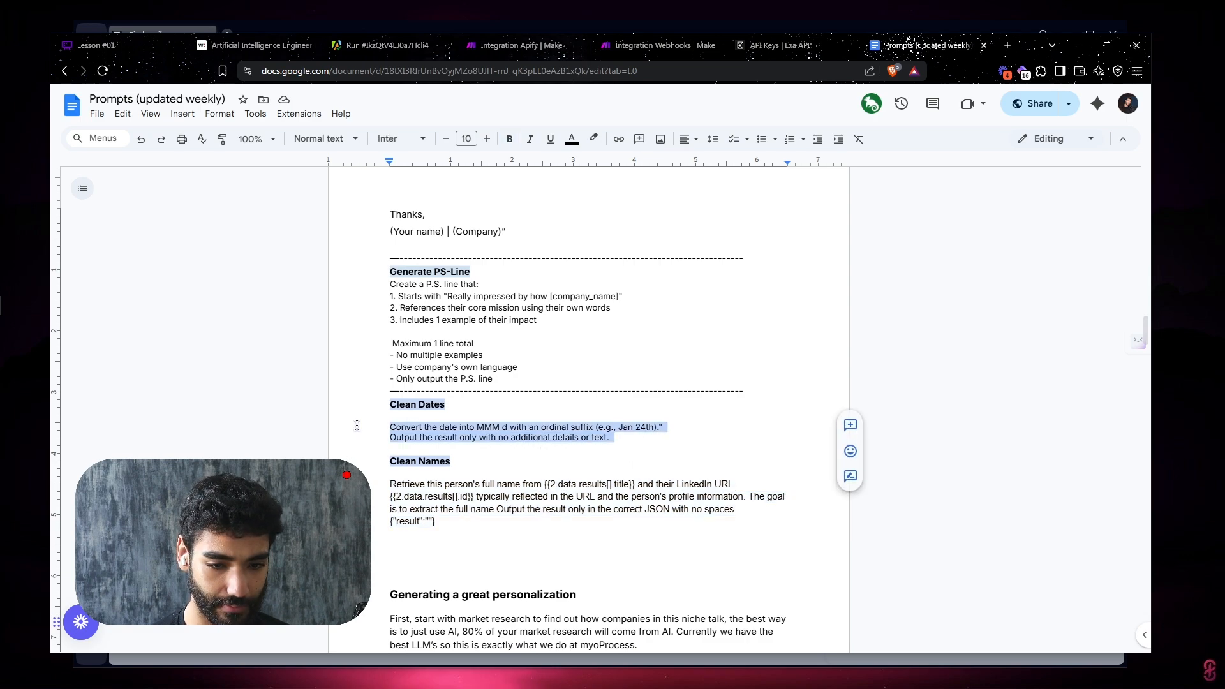
scroll(551, 443, "up", 5)
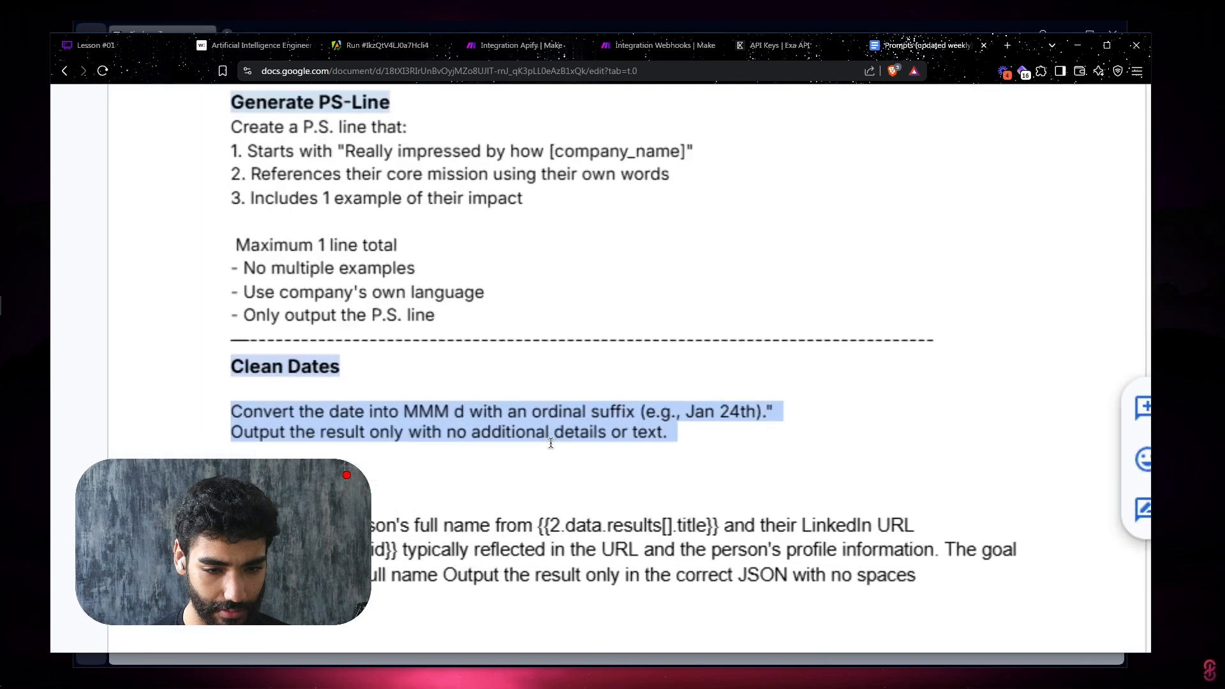
scroll(550, 442, "down", 4)
scroll(550, 443, "down", 3)
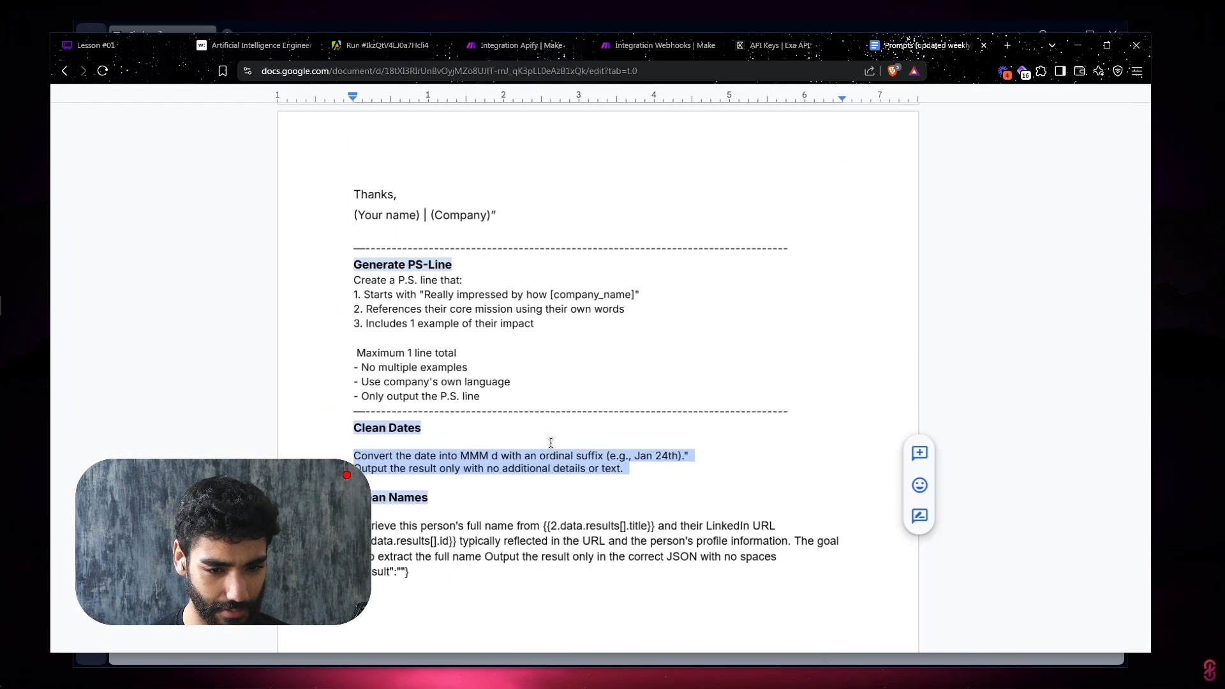
left_click(658, 43)
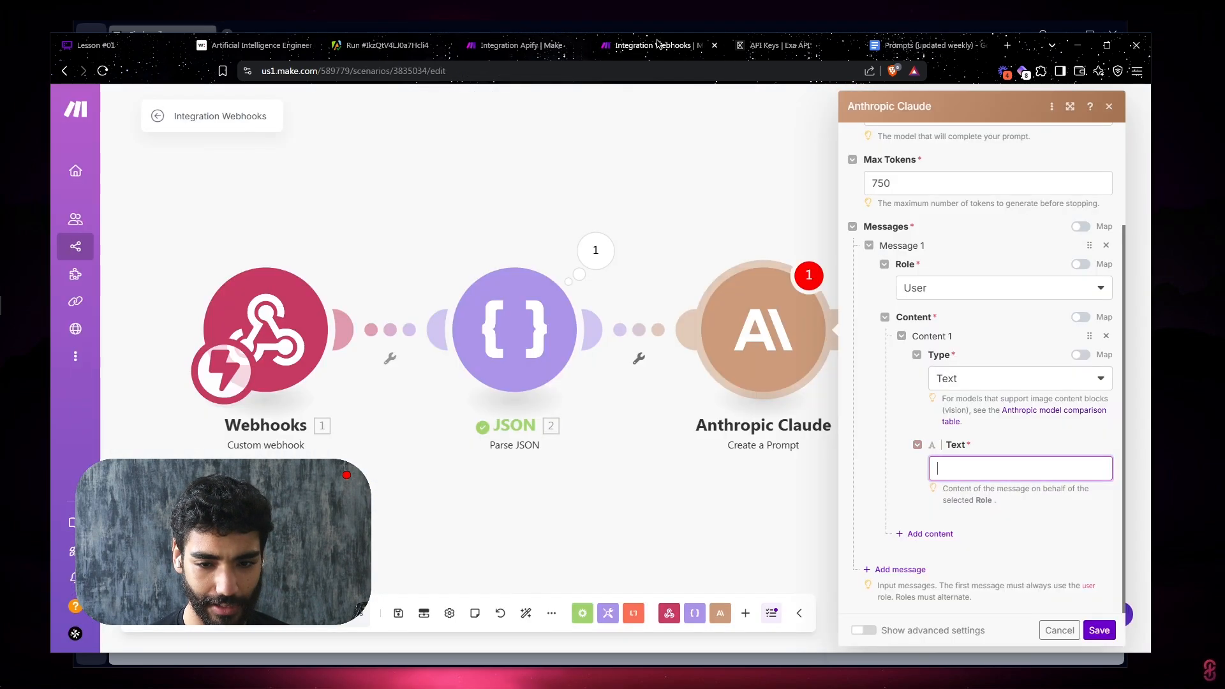
Step: Paste the Clean Dates prompt into Claude's Text field, add a JSON-output line, and save
left_click(1021, 468)
type("Convert the date into MMM d with an ordinal suffix (e.g., Jan 24th).\"Output the result only with no additional details or text.")
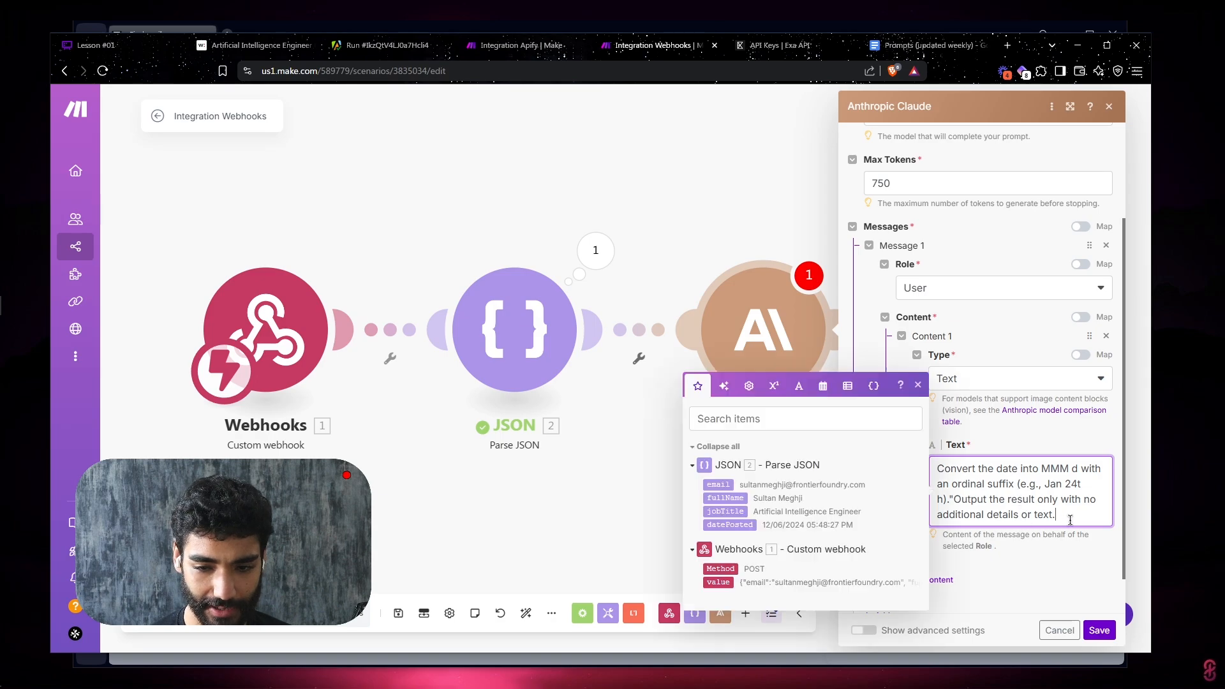
scroll(1026, 520, "up", 2)
key("Return")
key("Return")
type("Output")
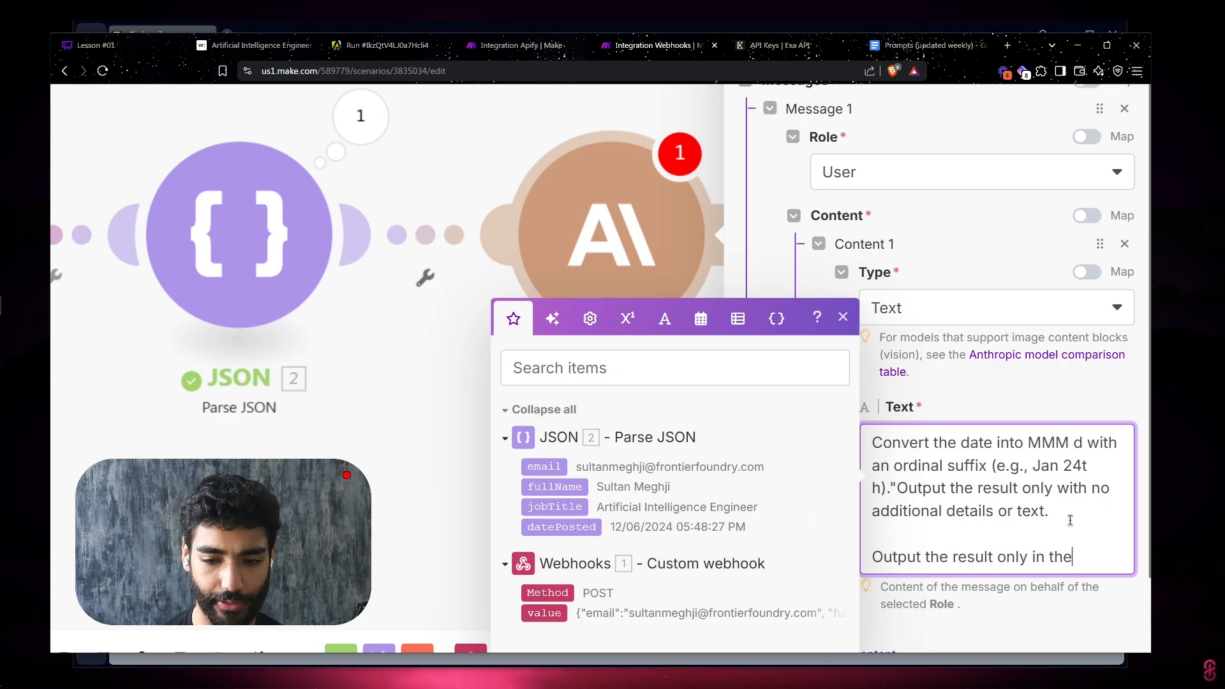
type("the result only in the correct")
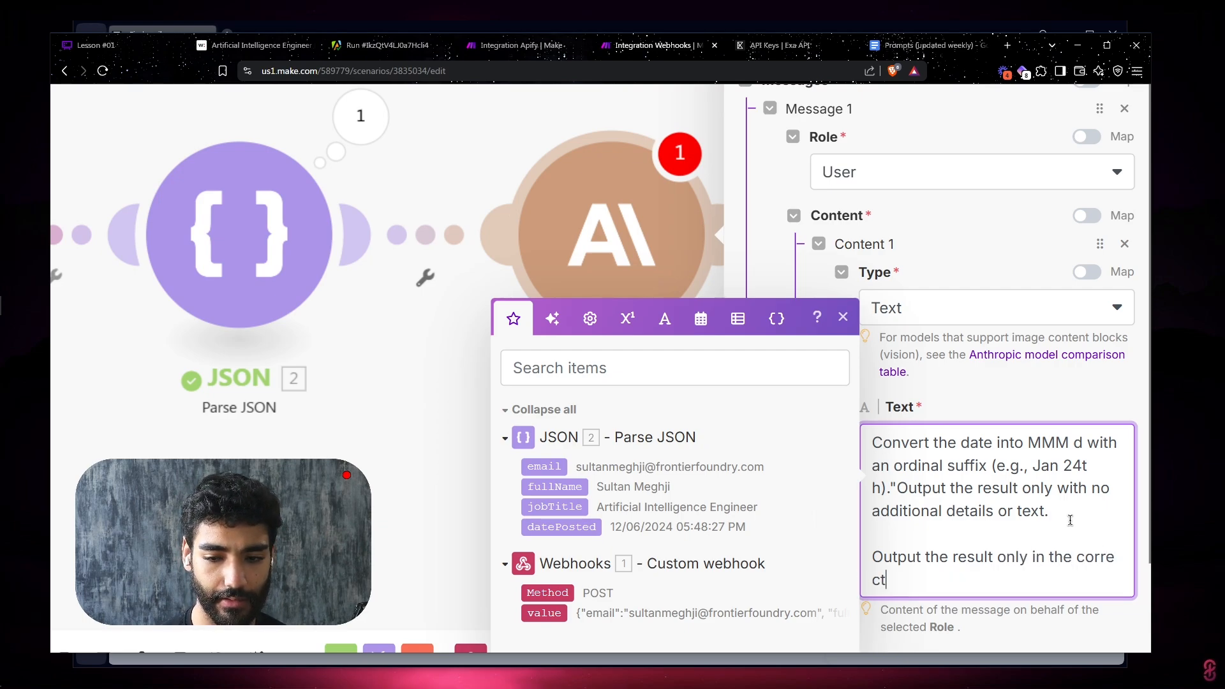
type(" JSON")
key("Return")
type("{\"")
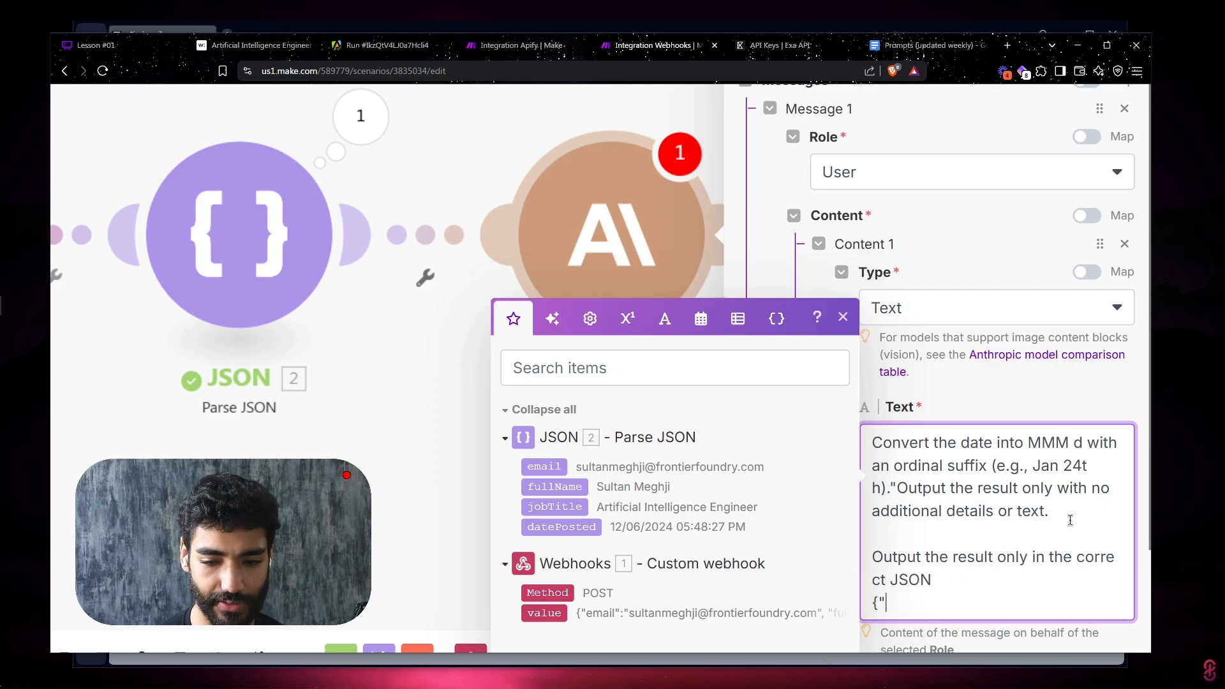
type("result\":\"\"")
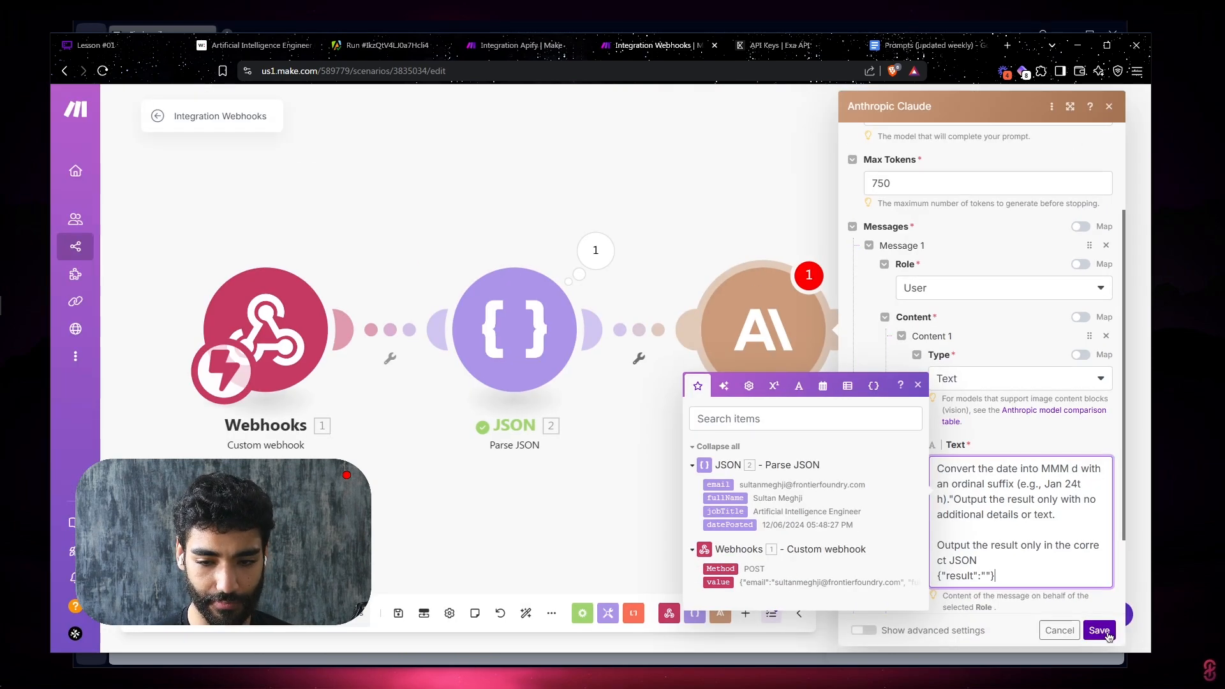
left_click(1107, 634)
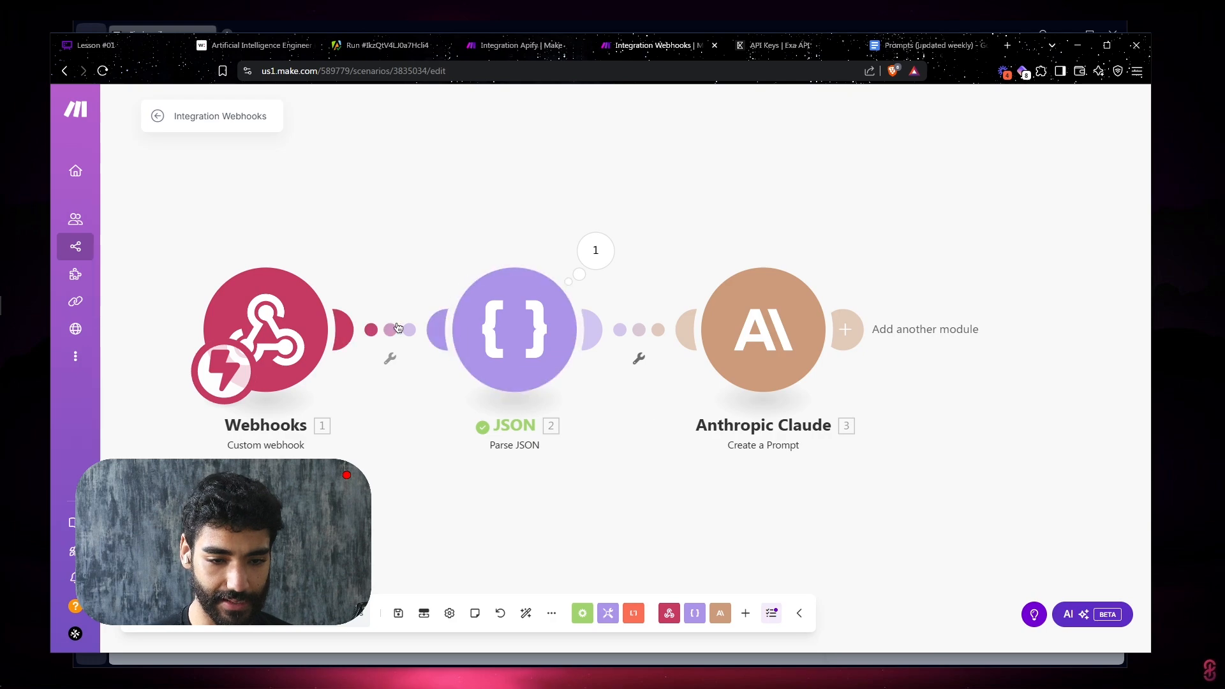
Step: Unlink Webhooks from JSON and check Claude's run output, which returns {"result":"Feb 3rd"}
left_click(390, 358)
left_click(426, 360)
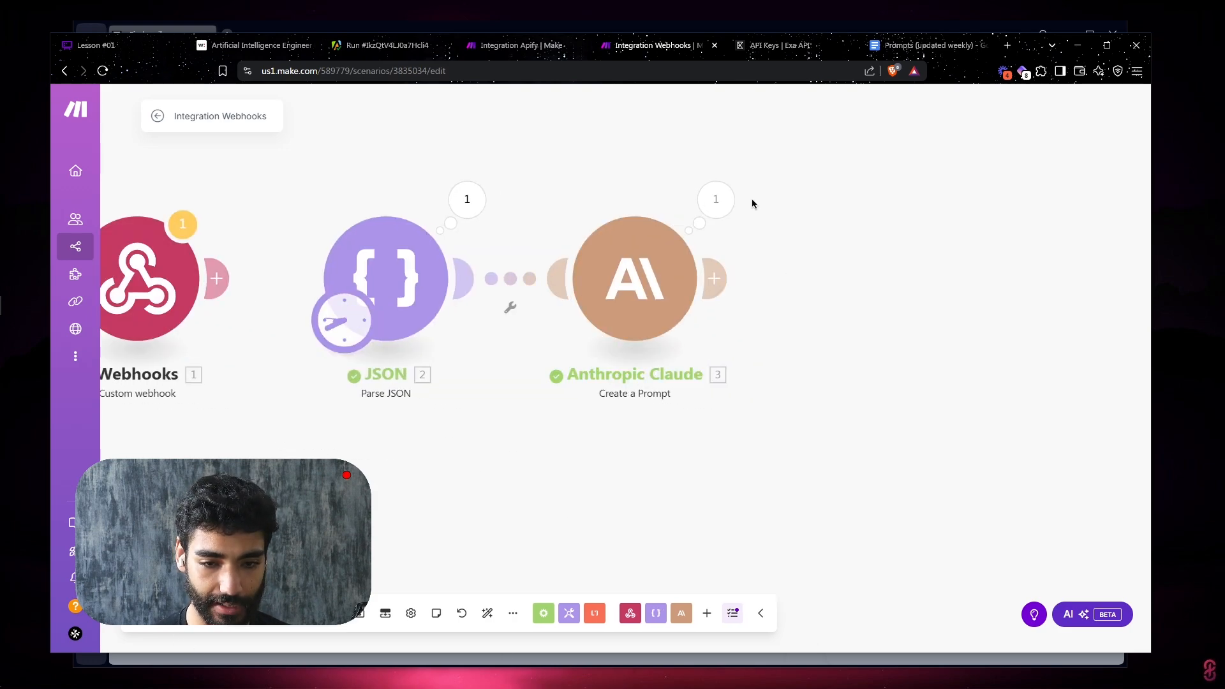
left_click(724, 201)
scroll(855, 279, "up", 5)
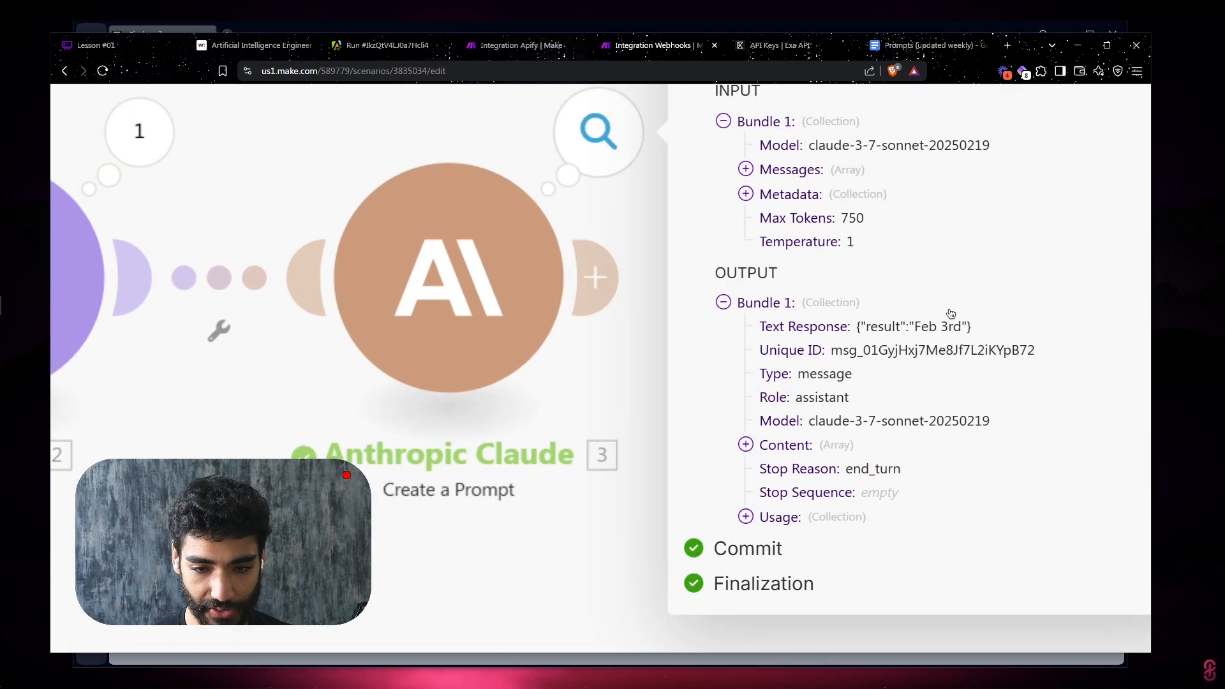
scroll(920, 328, "down", 5)
left_click(673, 445)
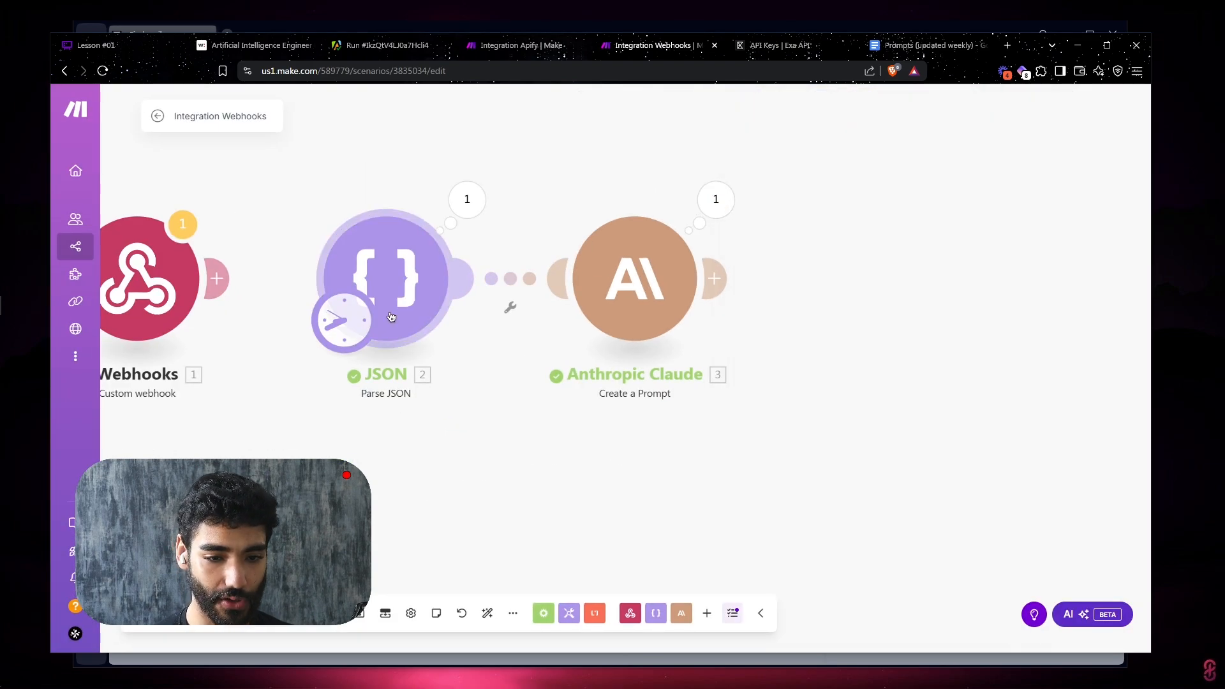
Step: Copy the first Parse JSON module and place the copy after Claude
left_click_drag(325, 224, 456, 341)
key("ctrl+c")
key("ctrl+v")
left_click_drag(555, 399, 1027, 234)
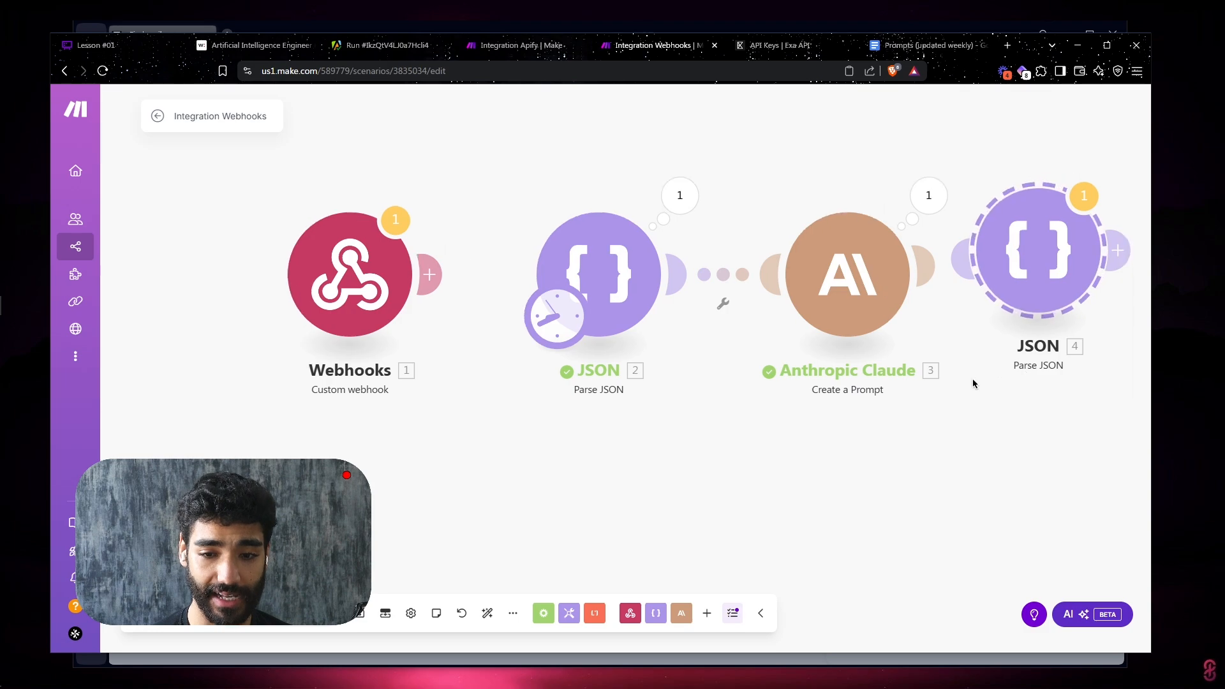
Step: Replace the new JSON module's JSON string with Claude's 3. Text Response and save
left_click(871, 280)
left_click(781, 328)
key("ctrl+a")
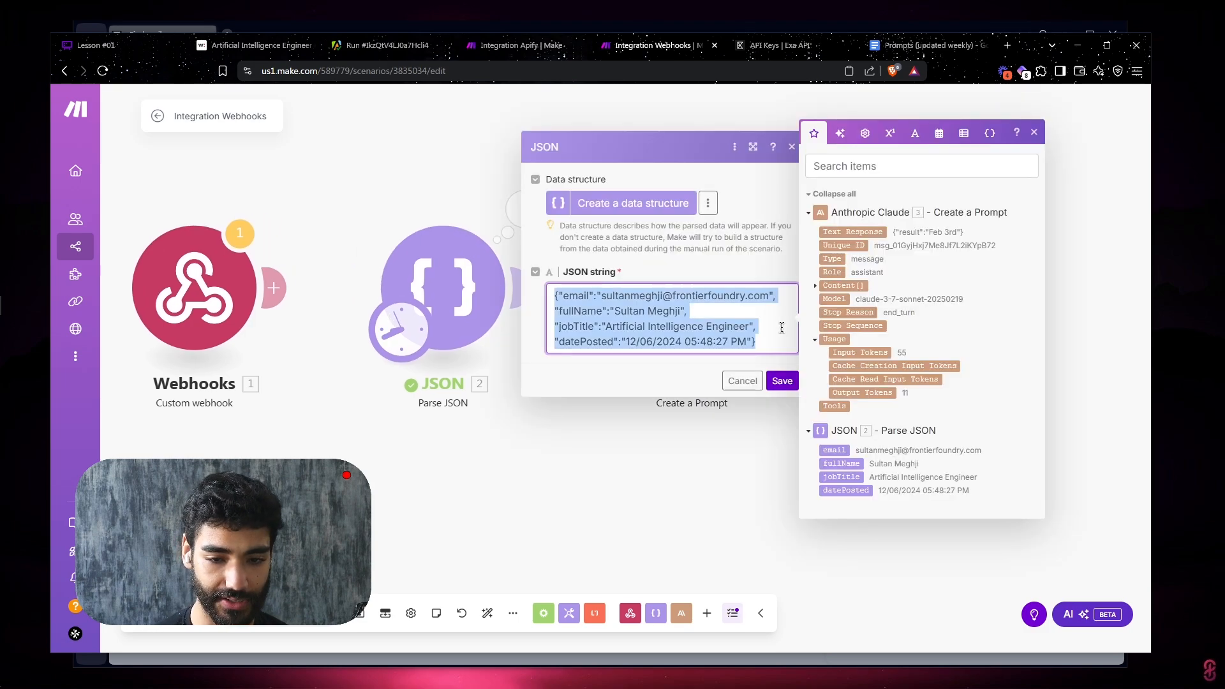
key("BackSpace")
left_click(856, 231)
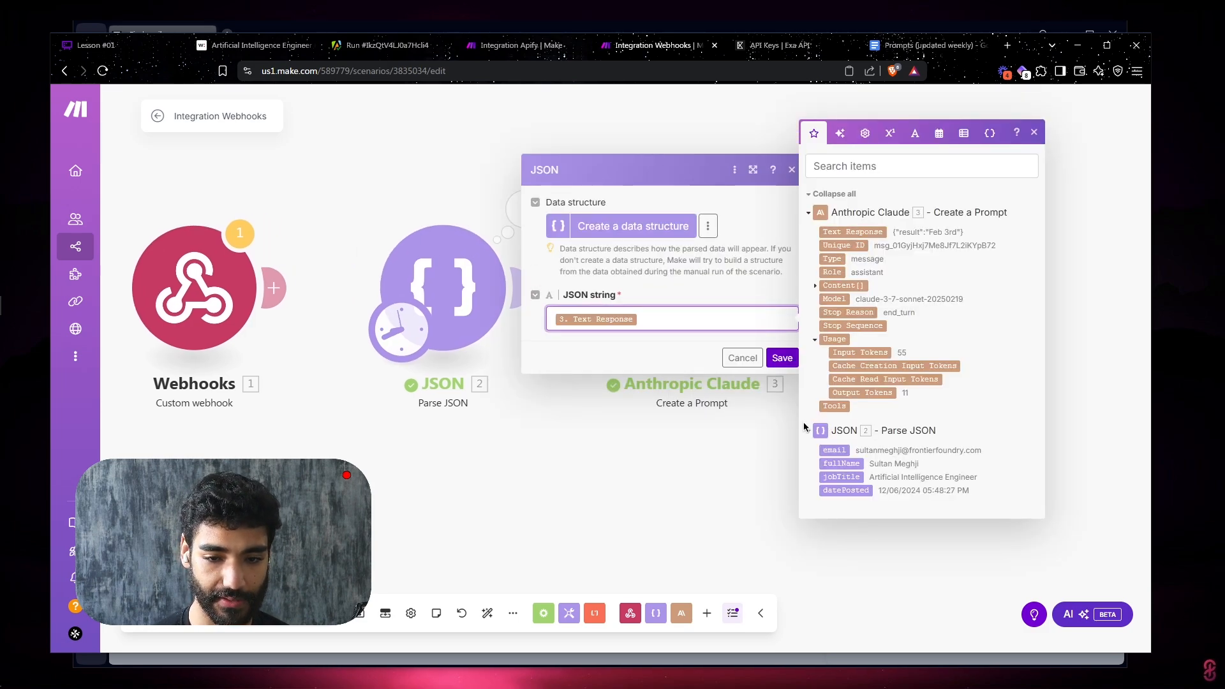
left_click(782, 357)
left_click_drag(673, 217, 992, 325)
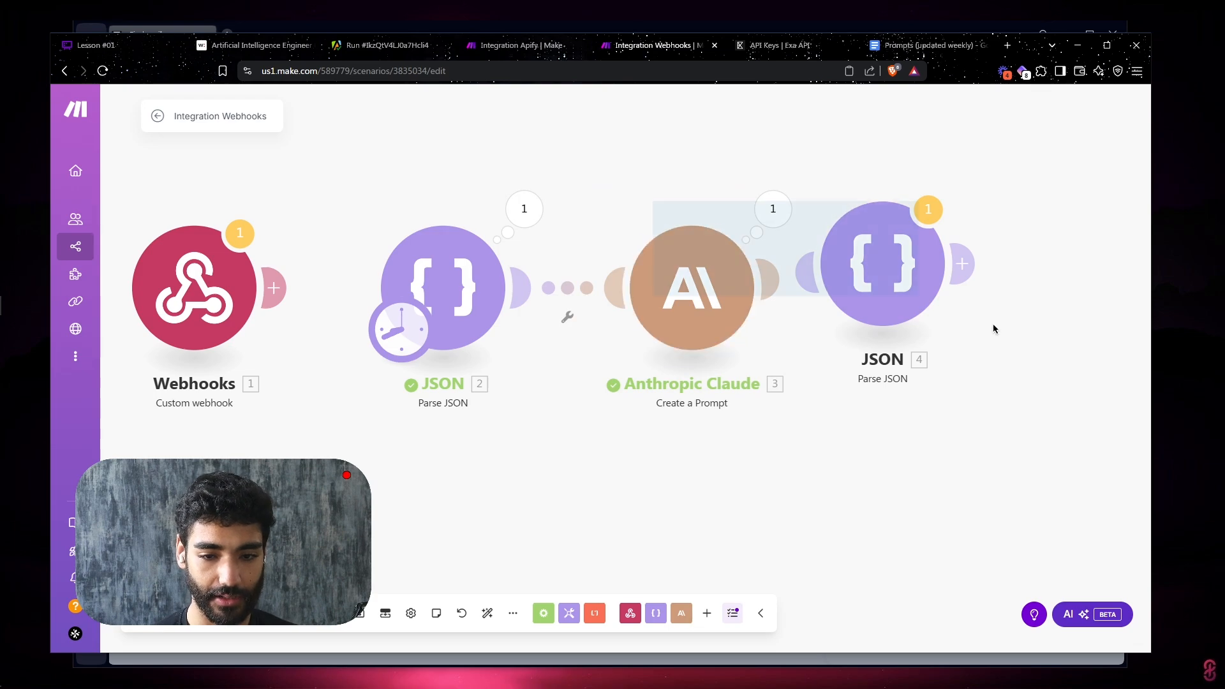
Step: Line up the pasted Claude and JSON copies as modules 5 and 6 after JSON 4
left_click_drag(1009, 416, 503, 507)
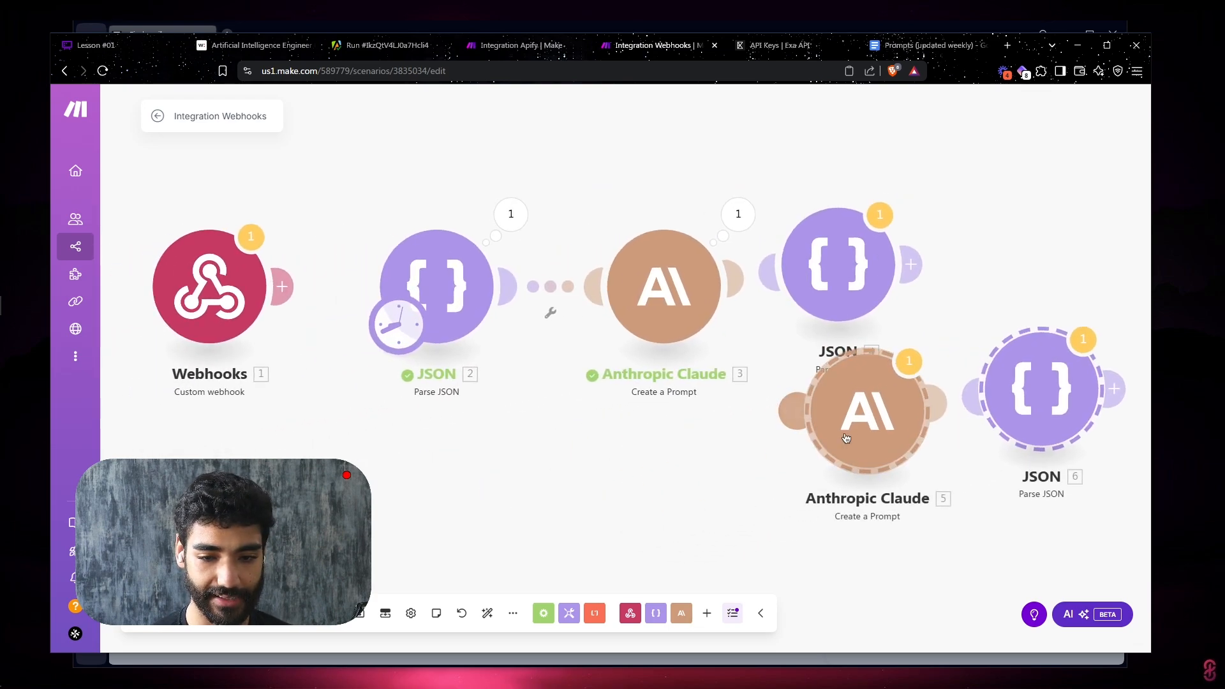
left_click_drag(856, 437, 1051, 280)
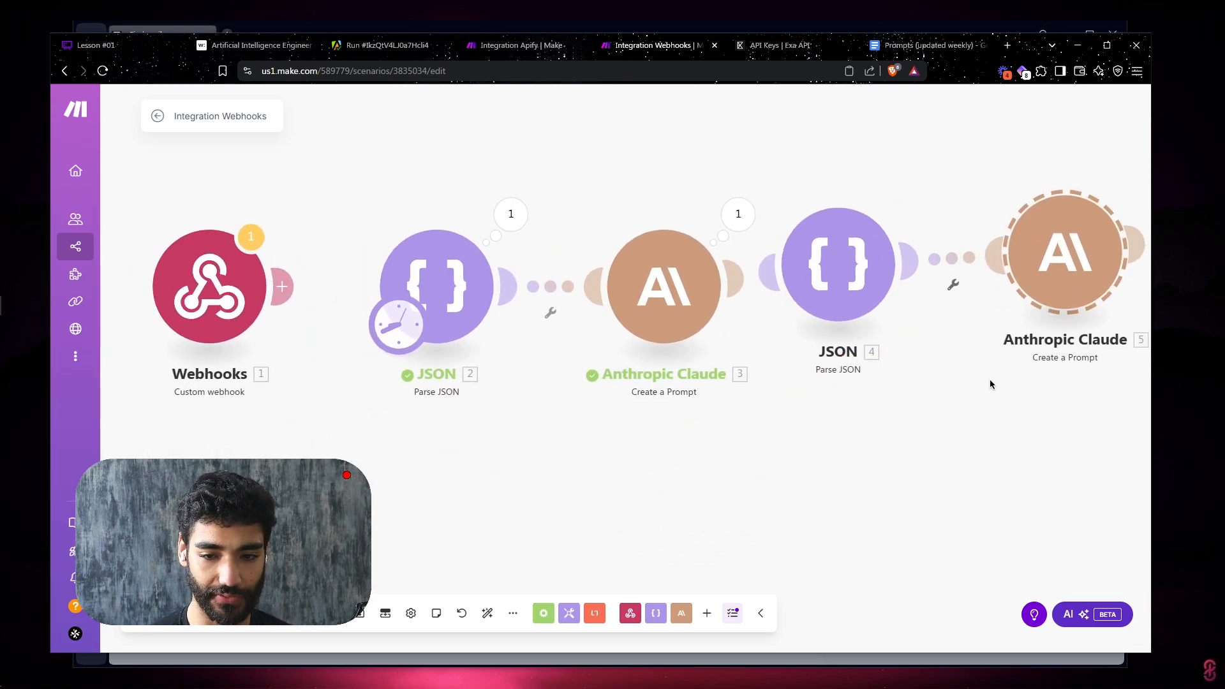
left_click(986, 374)
left_click_drag(969, 354, 690, 393)
left_click(772, 310)
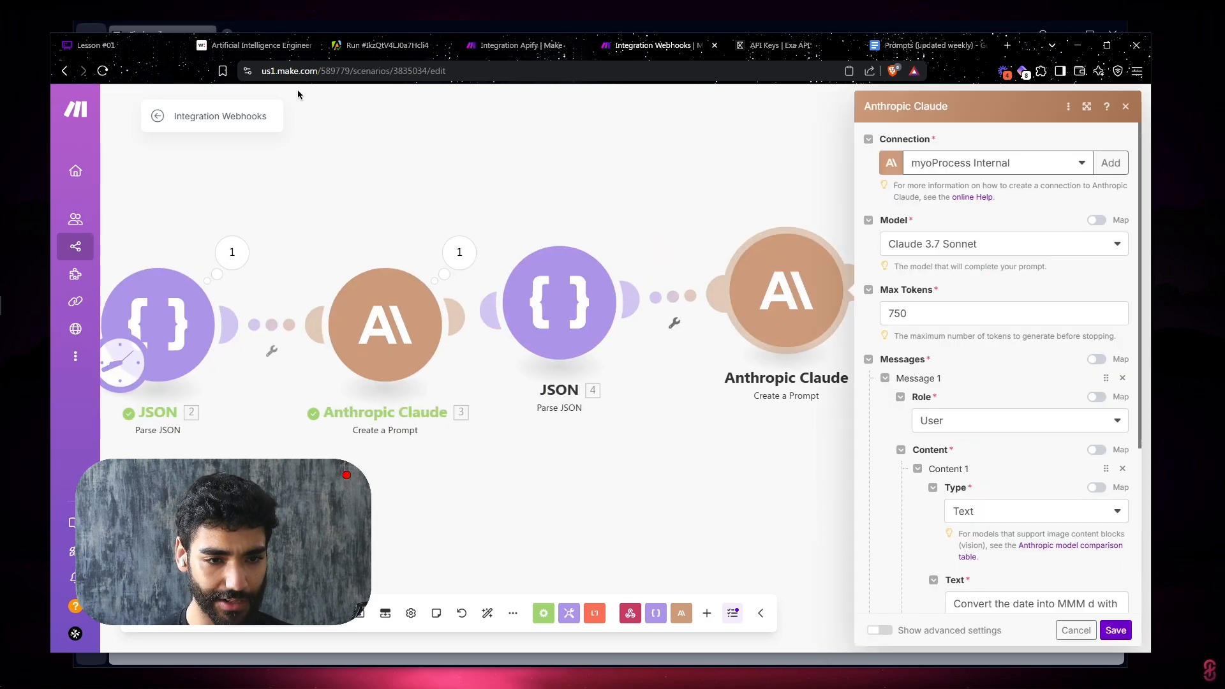
Step: Review the parsed output of the first JSON module, module 2
left_click(232, 252)
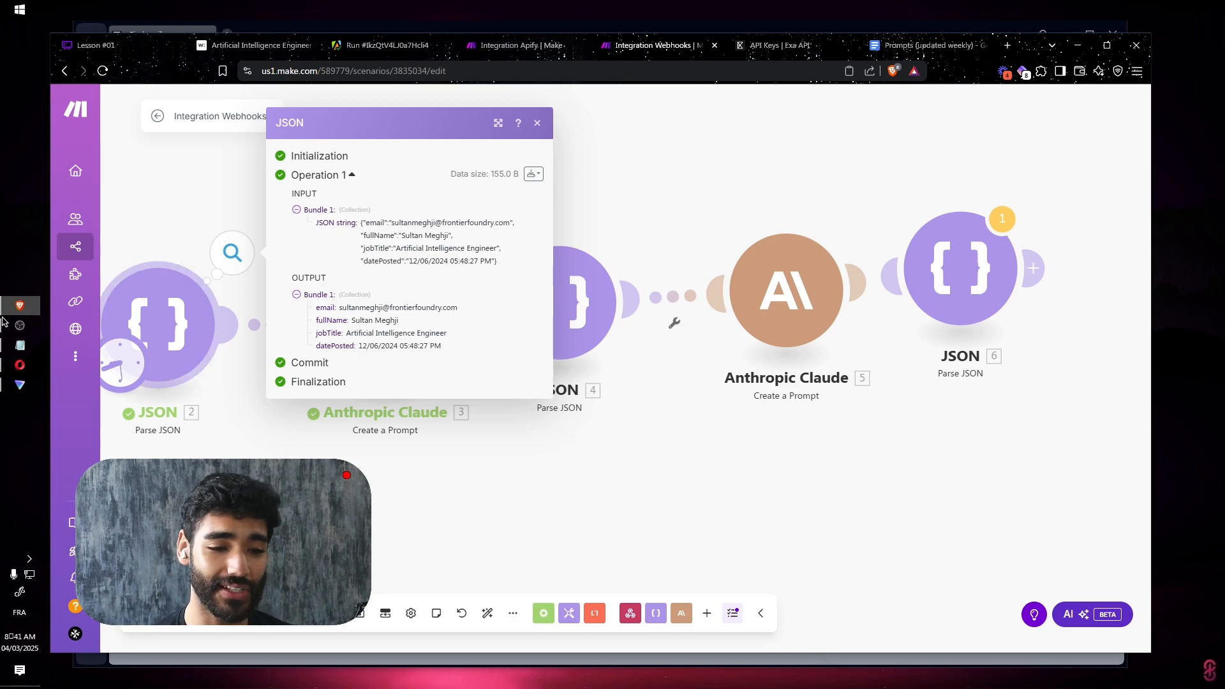
left_click(17, 331)
mouse_move(16, 338)
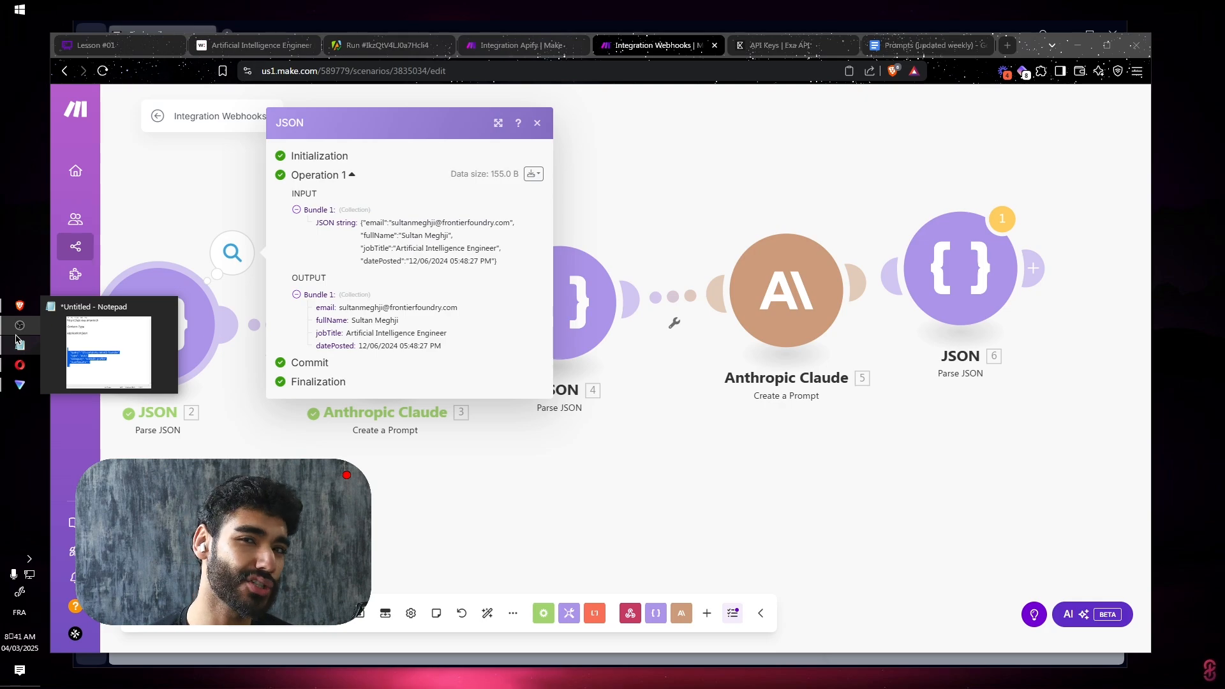
left_click(19, 328)
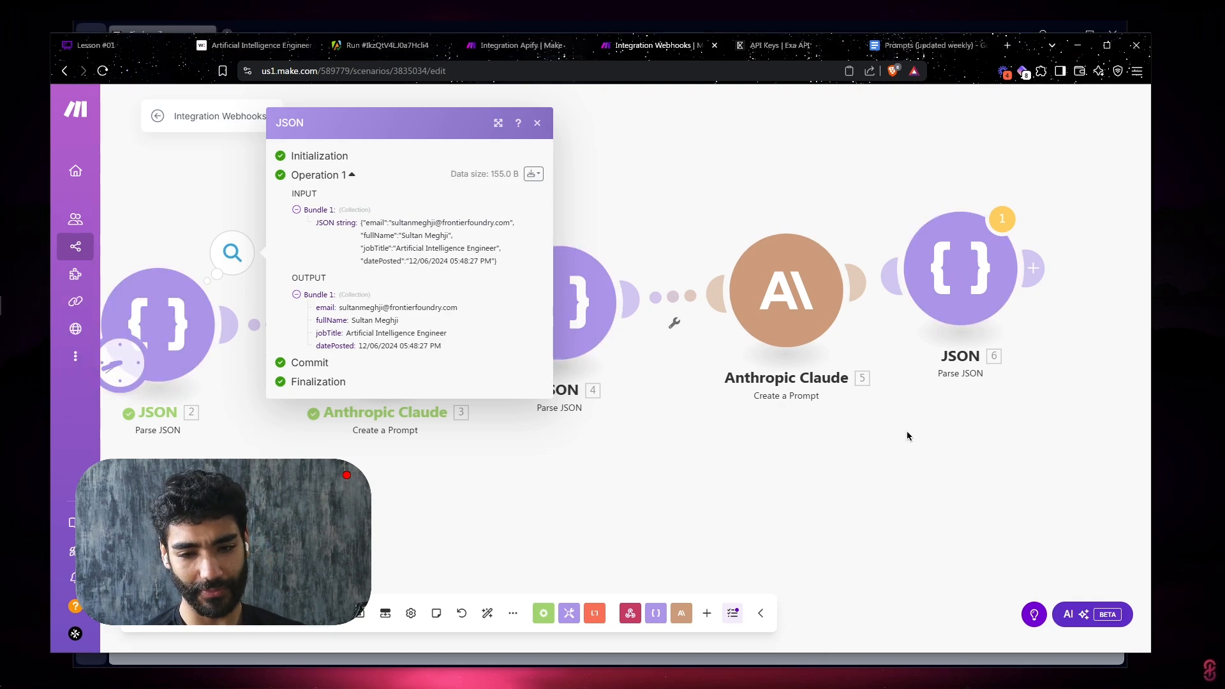
left_click(870, 432)
Step: In the Prompts (updated weekly) document, search for 'Job t'
left_click(893, 46)
scroll(611, 254, "down", 8)
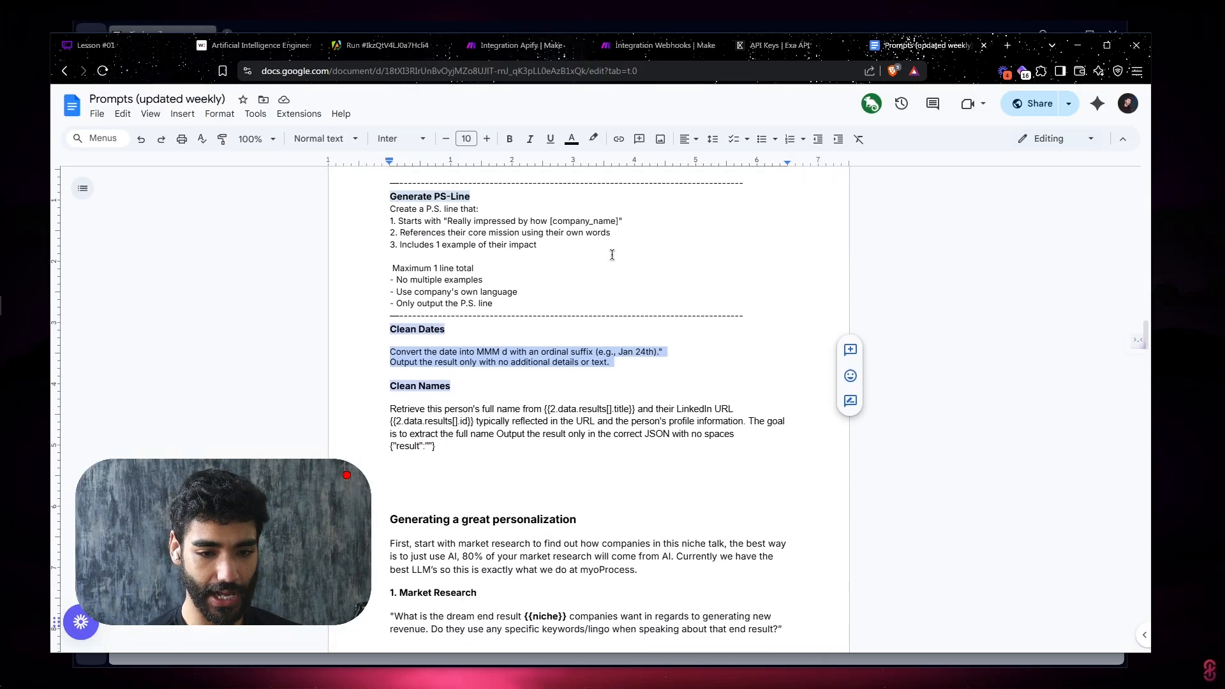
scroll(612, 254, "up", 6)
scroll(612, 254, "up", 10)
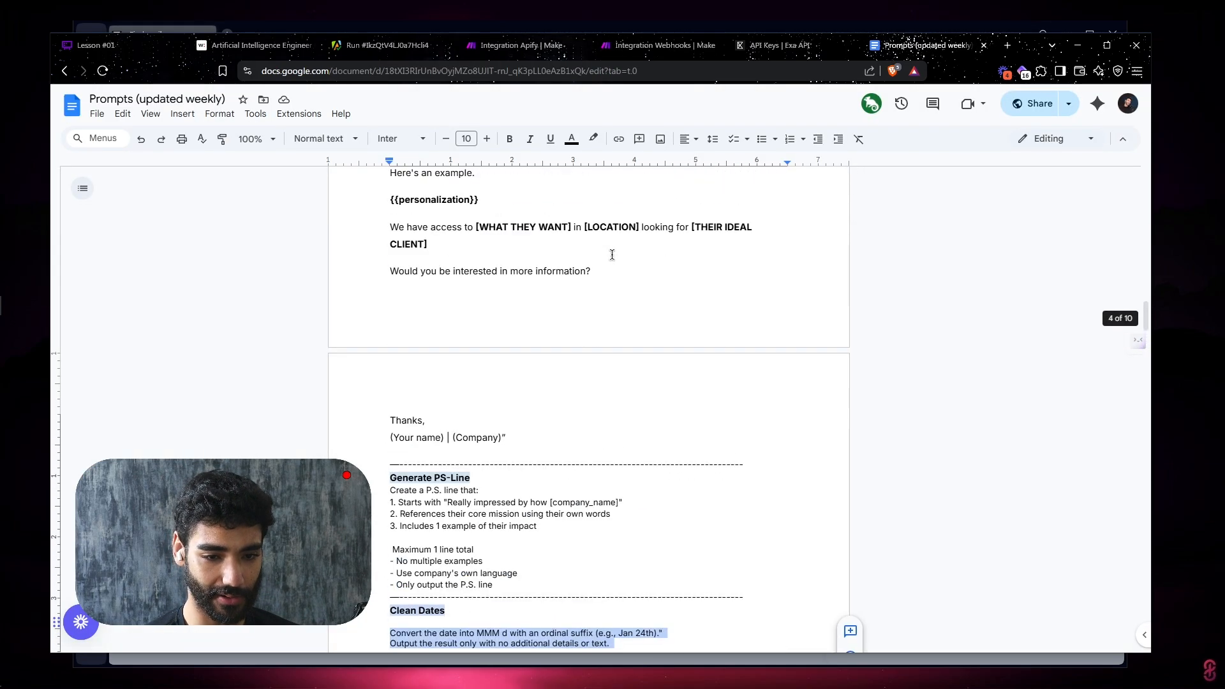
scroll(611, 255, "down", 18)
scroll(611, 255, "down", 15)
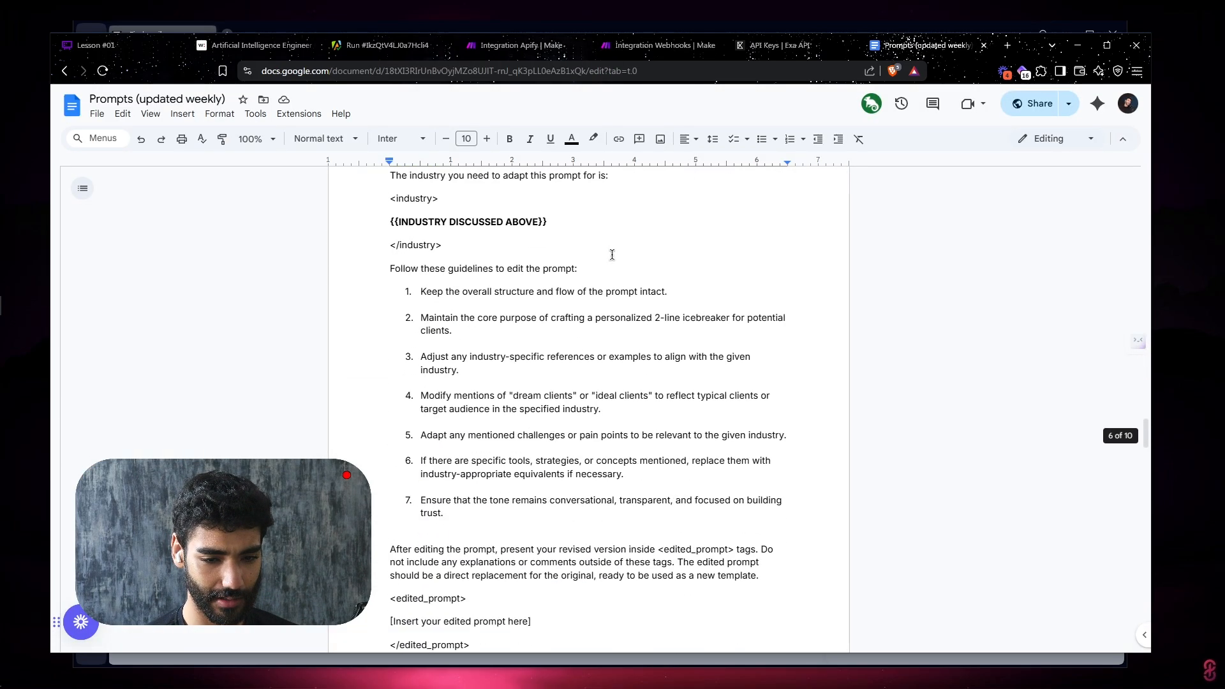
scroll(612, 255, "up", 20)
scroll(611, 254, "up", 7)
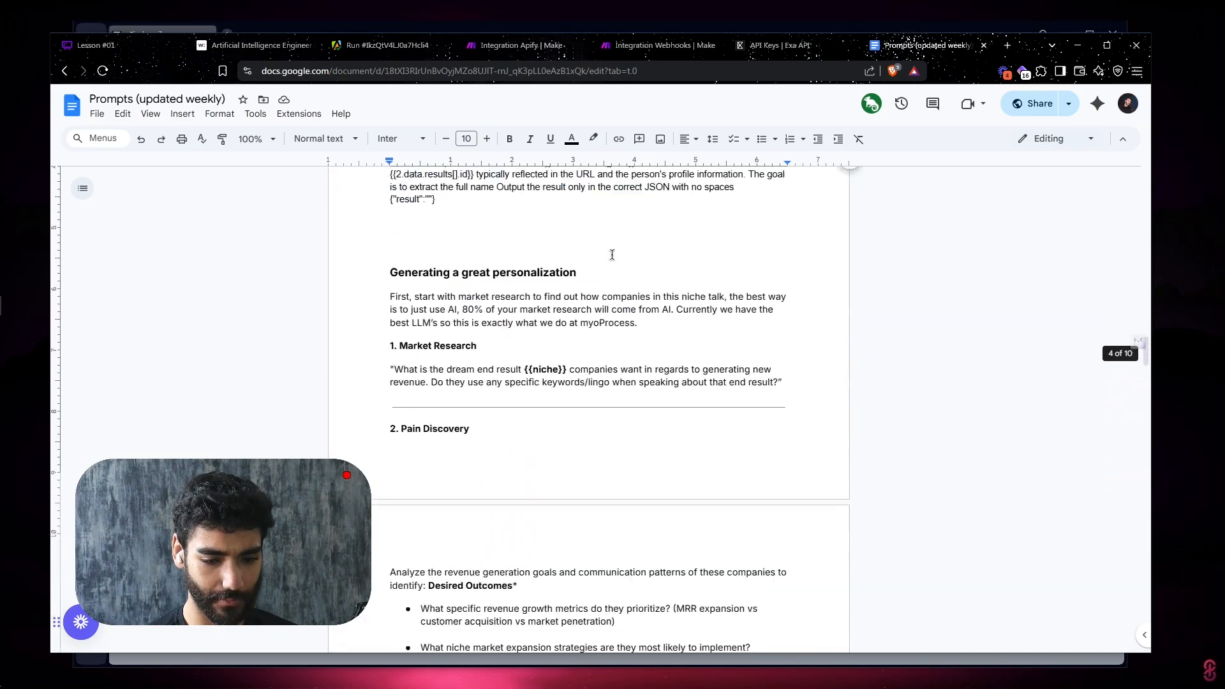
scroll(612, 254, "down", 3)
key("ctrl+f")
type("Job t")
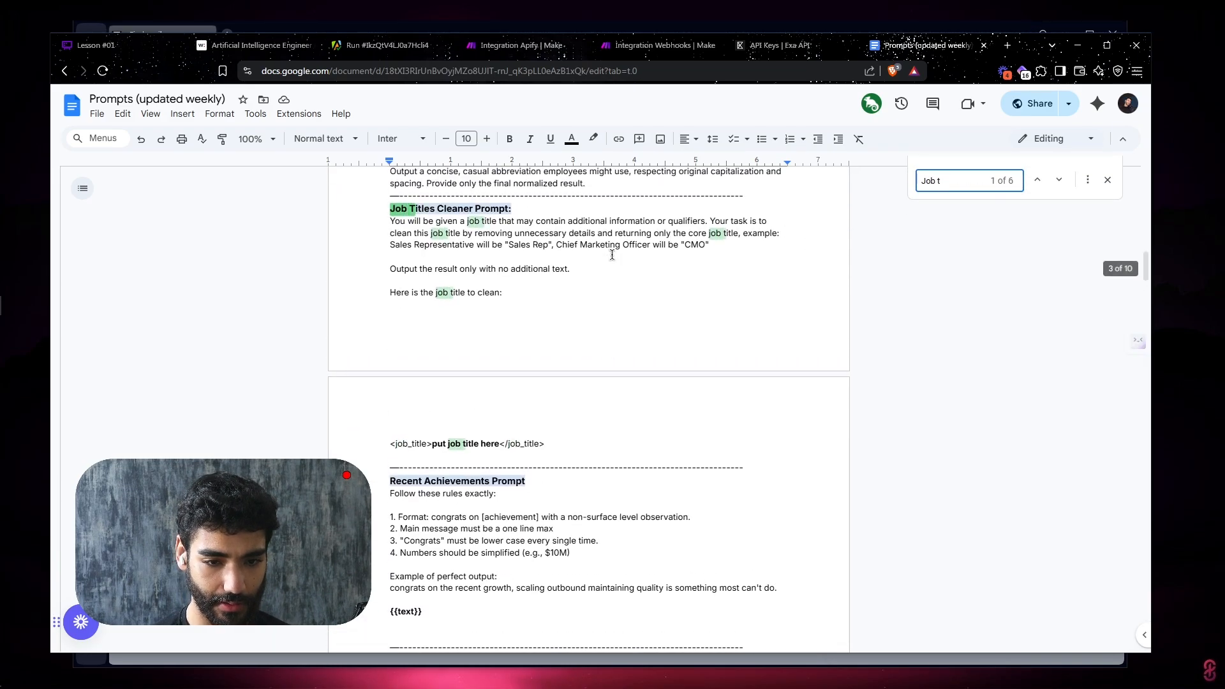
Step: Zoom in, select and copy the Job Titles Cleaner Prompt, then close the document
key("ctrl+plus")
key("ctrl+plus")
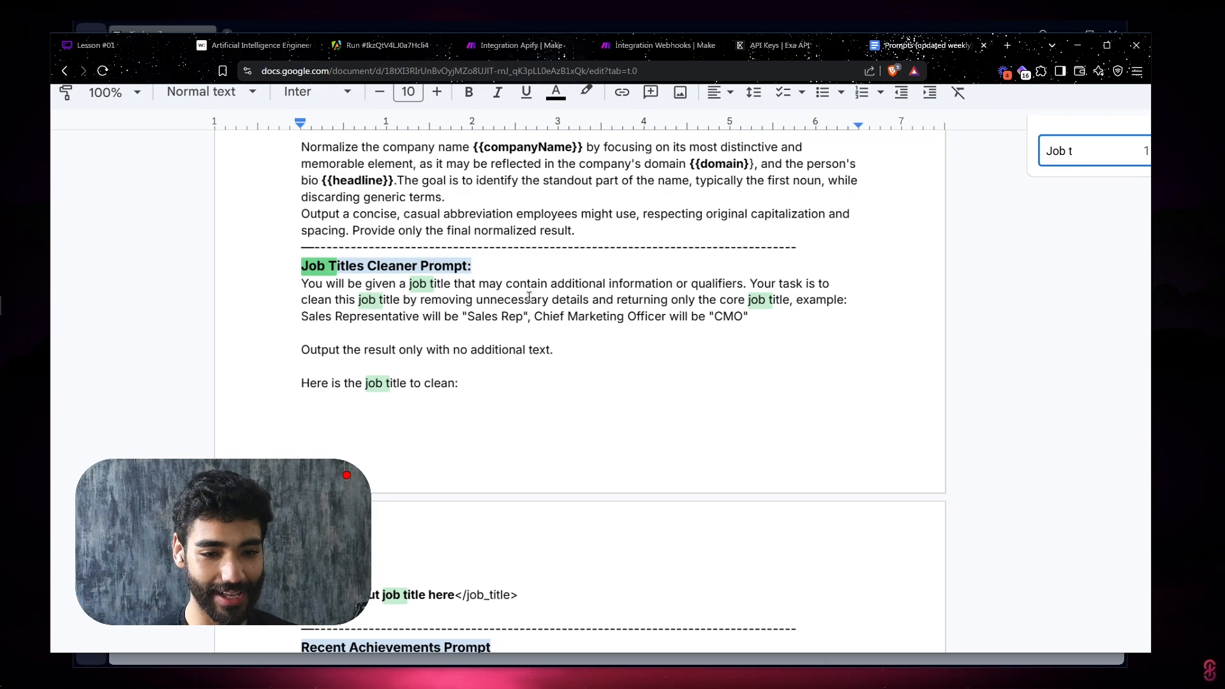
scroll(503, 397, "down", 1)
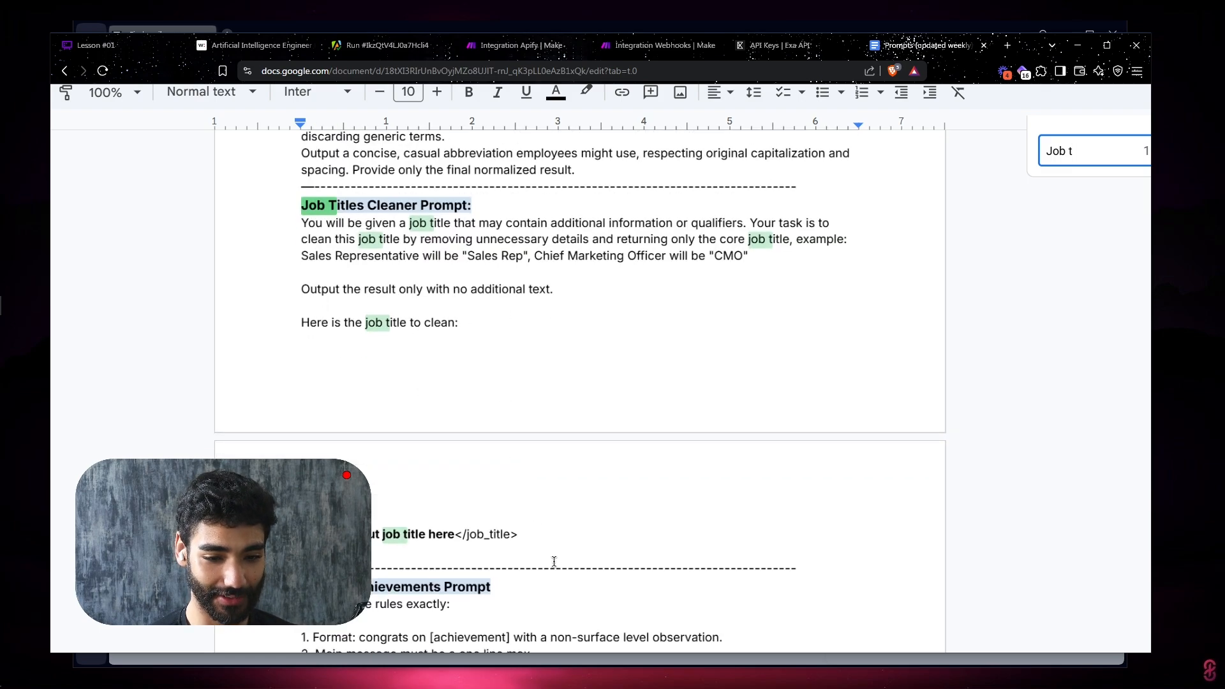
left_click_drag(500, 524, 293, 228)
key("ctrl+w")
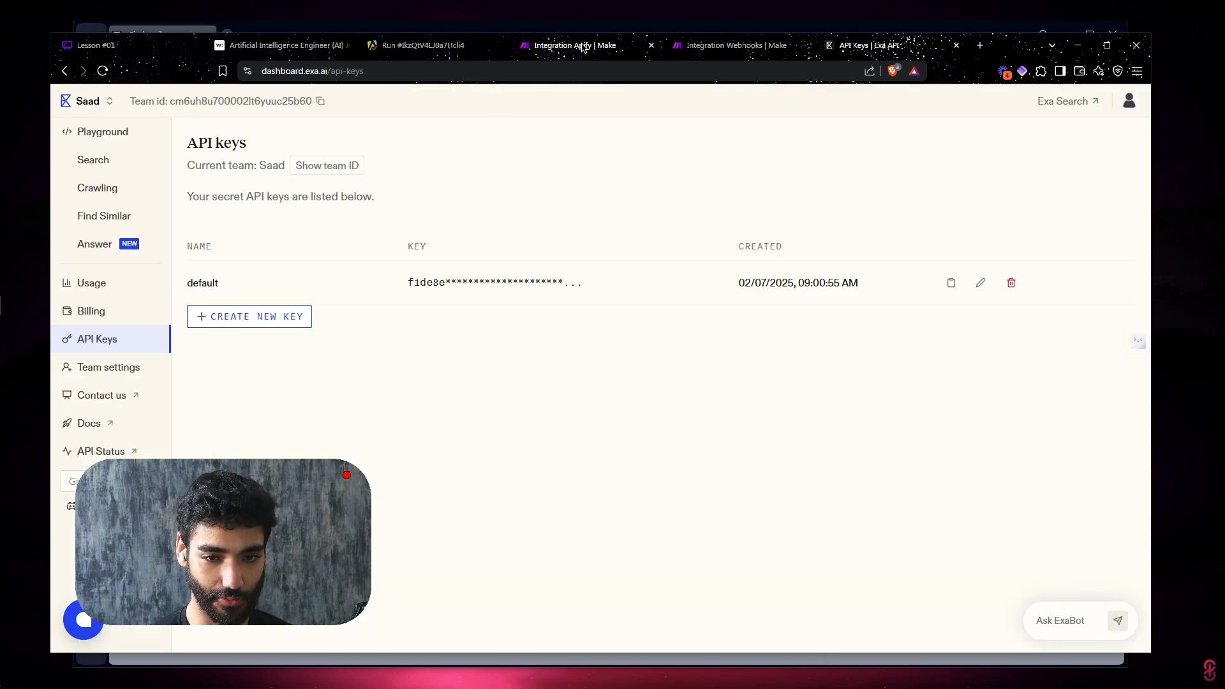
Step: Replace Claude 5's date-cleaning prompt with the pasted Job Titles Cleaner prompt
left_click(730, 46)
left_click(734, 276)
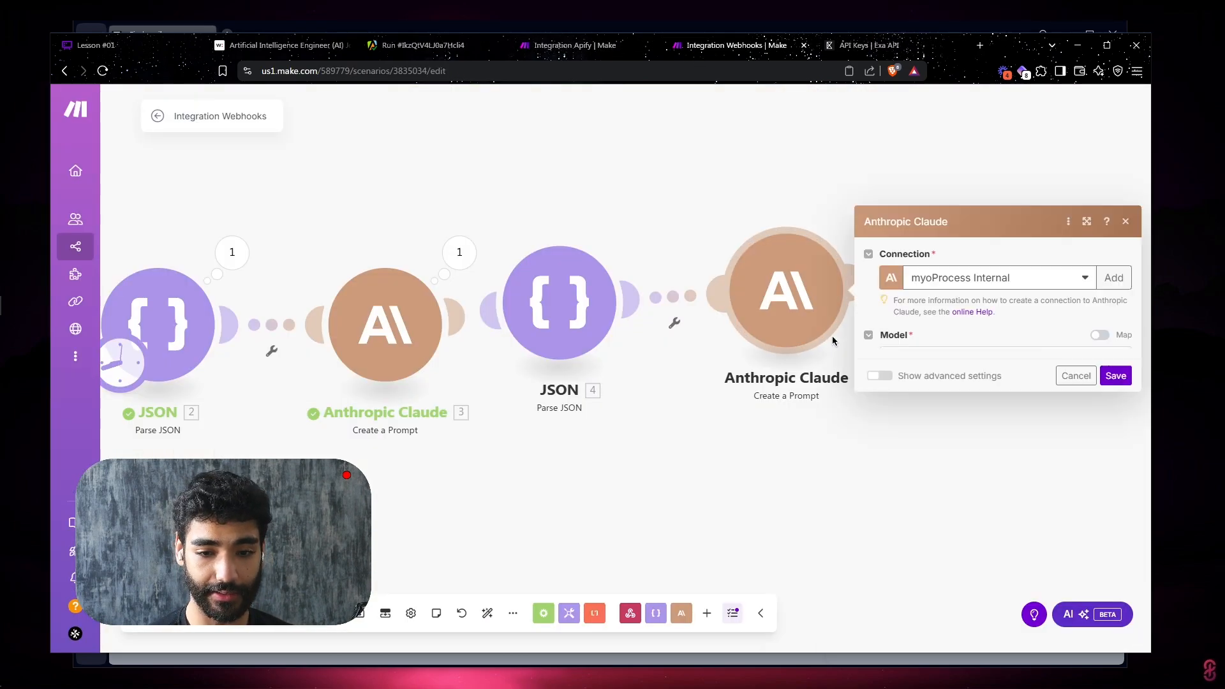
scroll(982, 447, "down", 4)
left_click(981, 449)
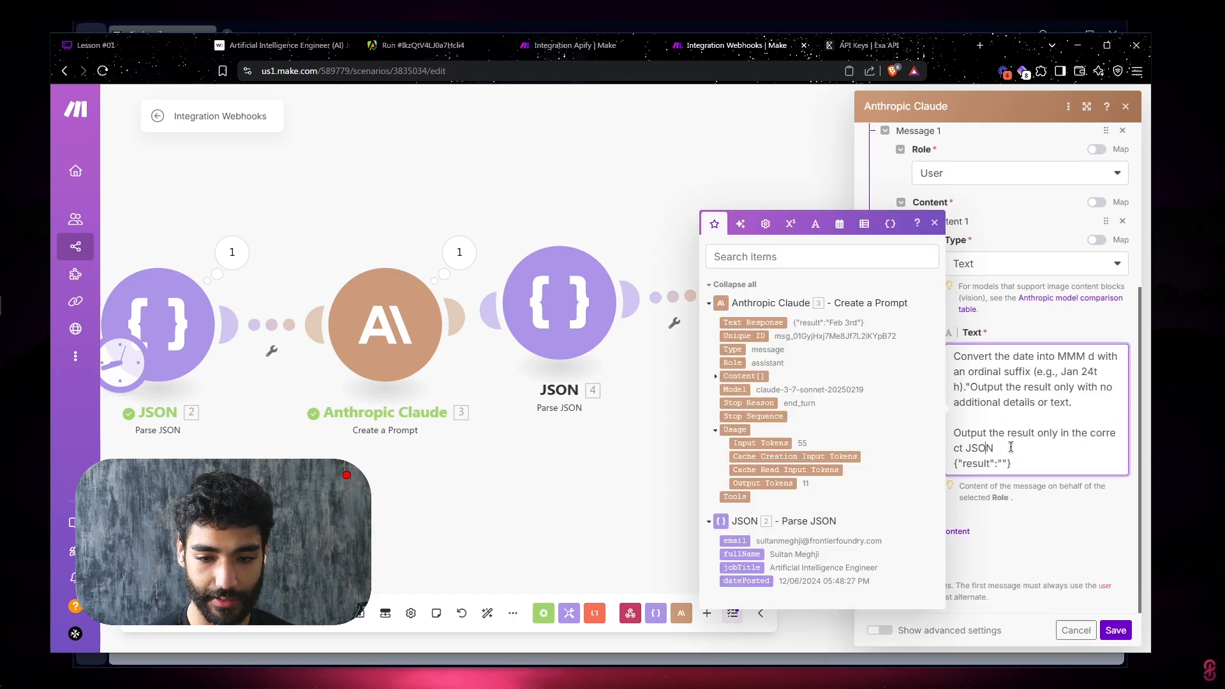
left_click_drag(1098, 407, 953, 356)
type("You will be given a job title that may contain additional information or qualifiers. Your task is to clean this job title by removing unnecessary details and returning only the core job title, example: Sales Representative will be \"Sales Rep\", Chief Marketing Officer will be \"CMO\"Output the result only with no additional text.Here is the job title to clean:<job_title>put job title here</job_title>")
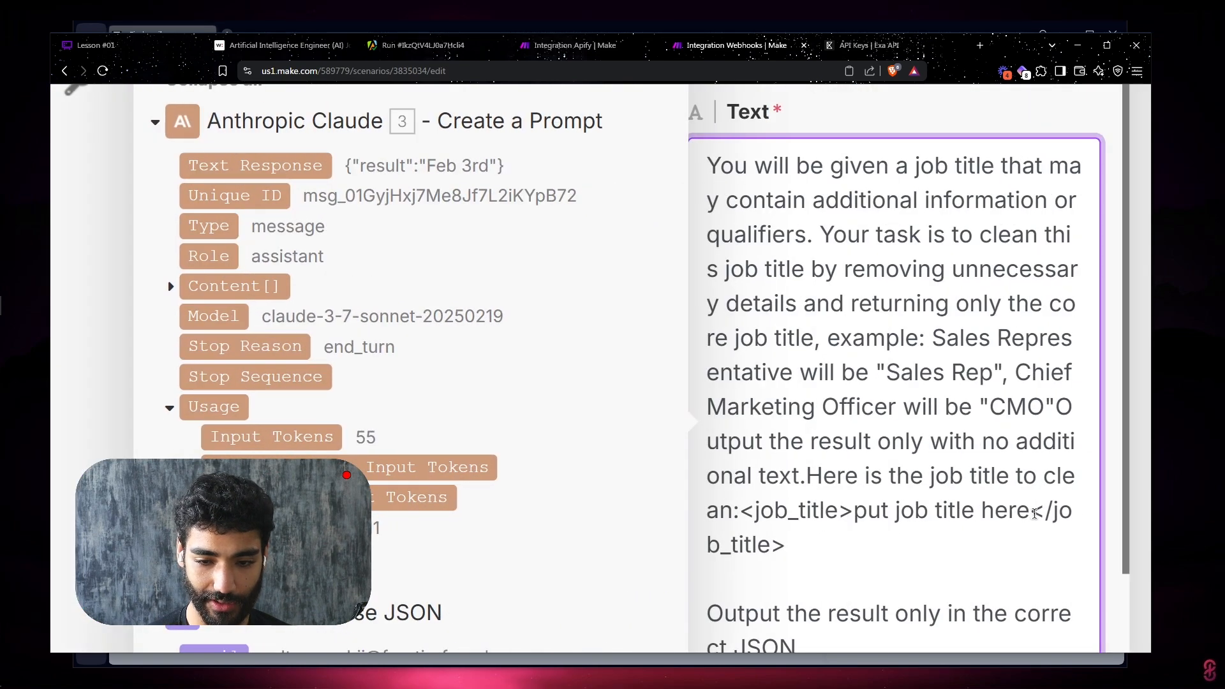
Step: Swap the 'put job title here' placeholder for 2. jobTitle between the job_title tags and save
left_click_drag(1033, 513, 855, 511)
key("BackSpace")
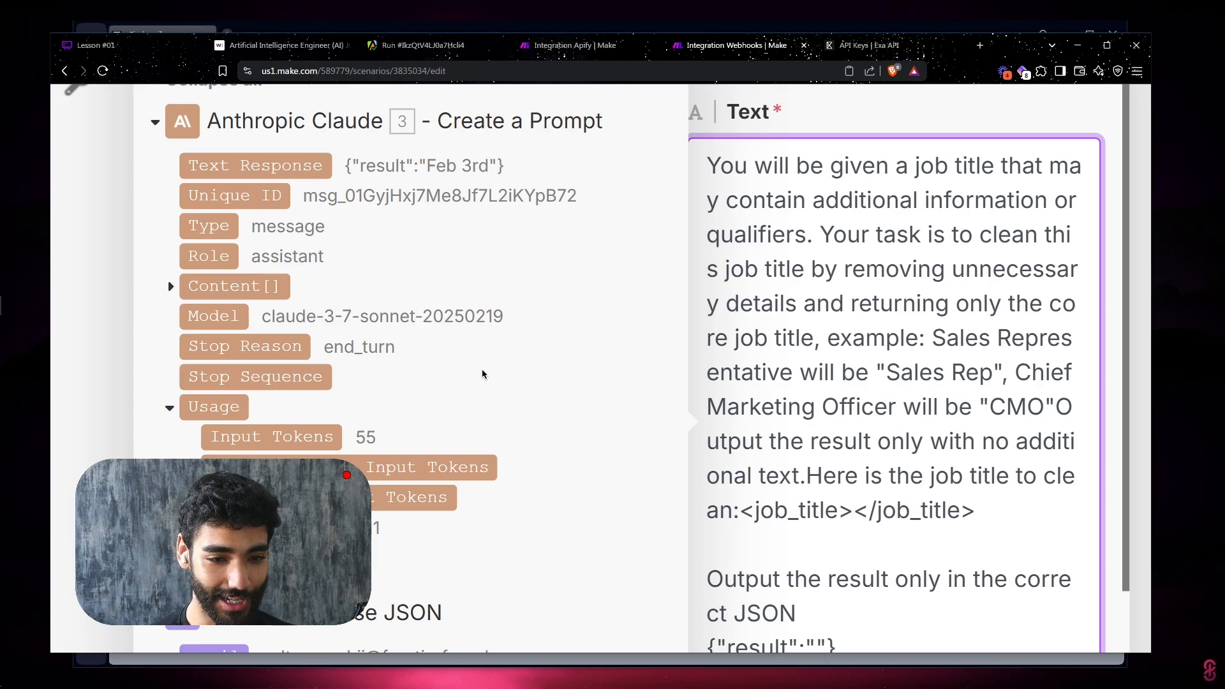
scroll(494, 239, "down", 3)
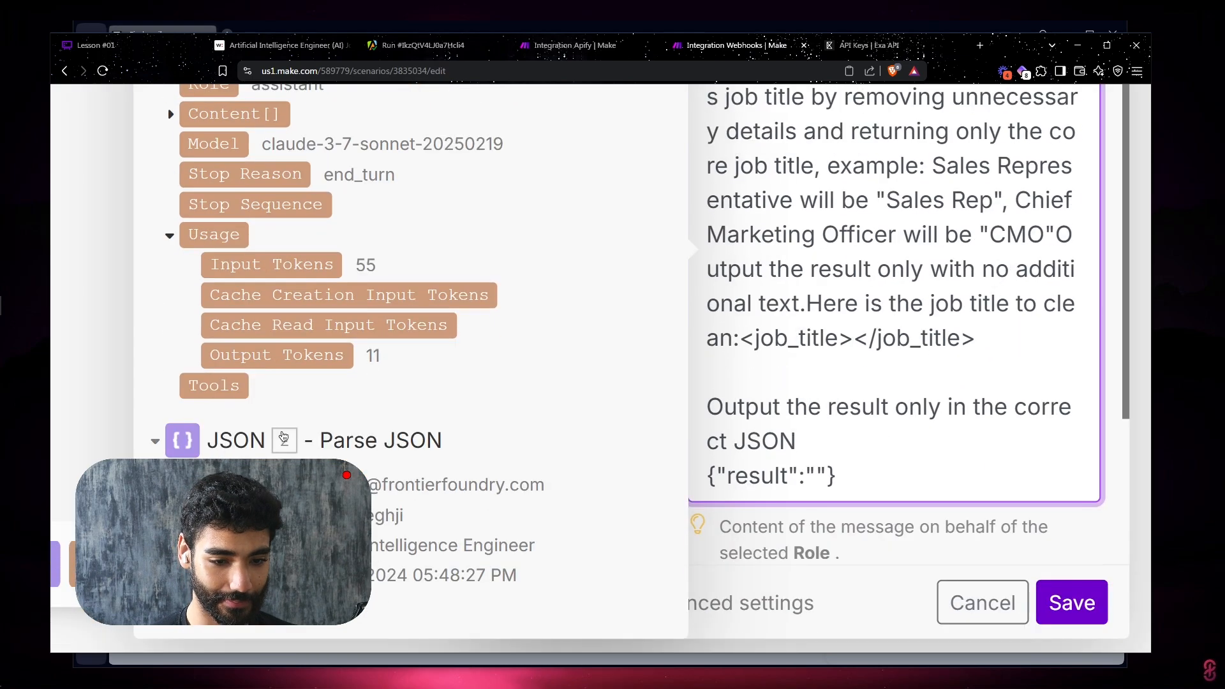
left_click(228, 545)
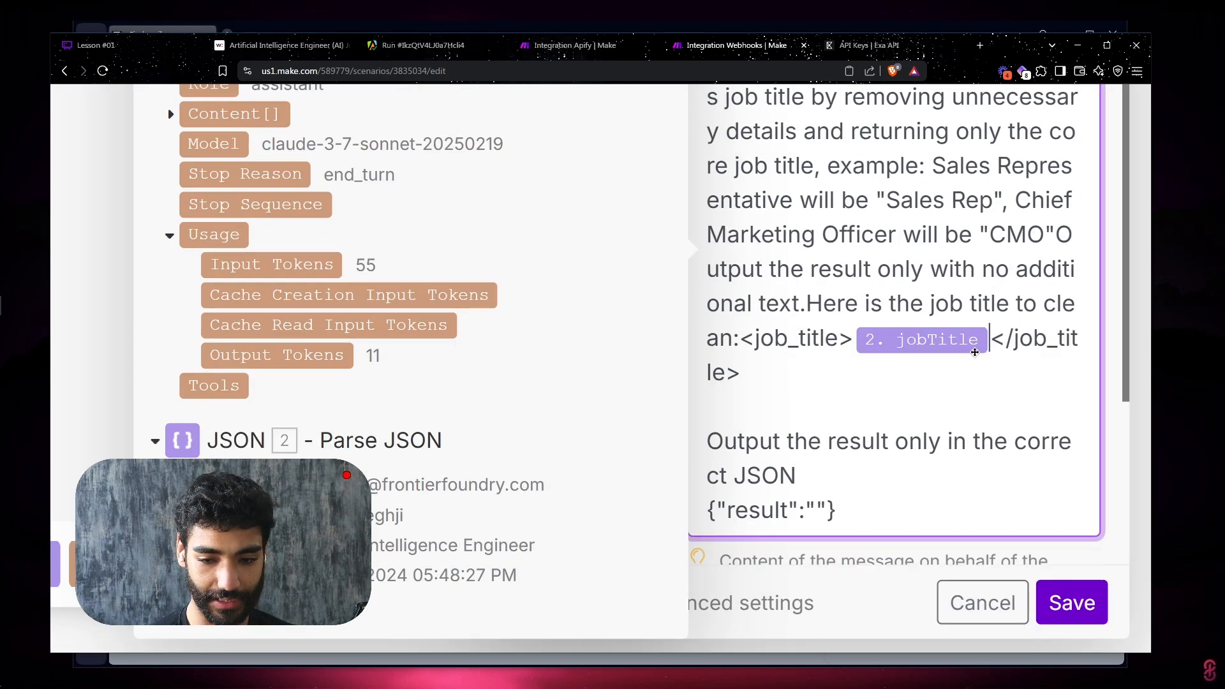
scroll(974, 350, "down", 5)
left_click(1108, 636)
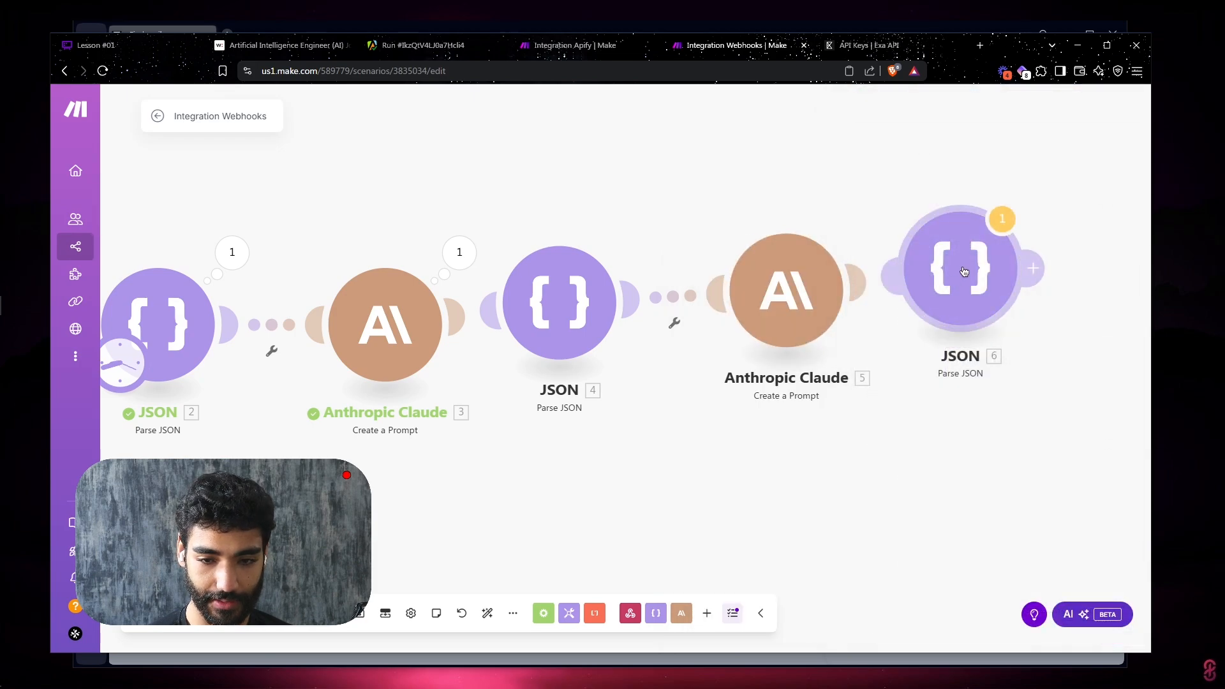
Step: Remap JSON module 6's JSON string to 5. Text Response and save
left_click(944, 287)
left_click(850, 328)
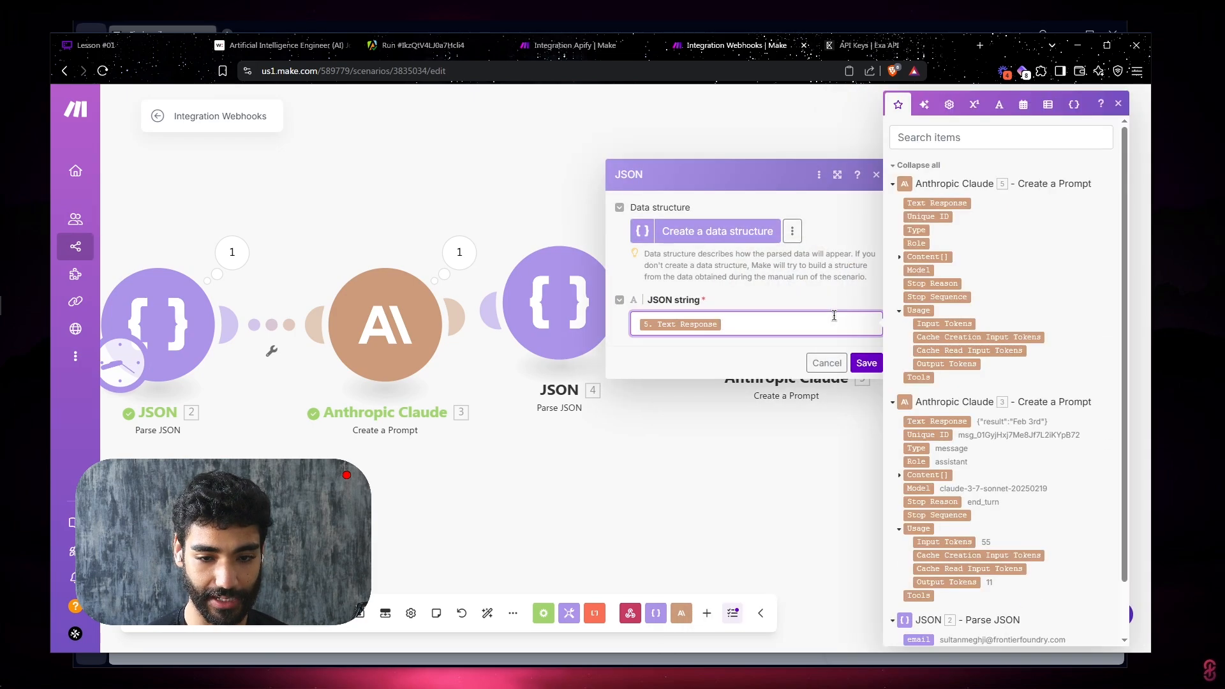
key("BackSpace")
left_click(935, 203)
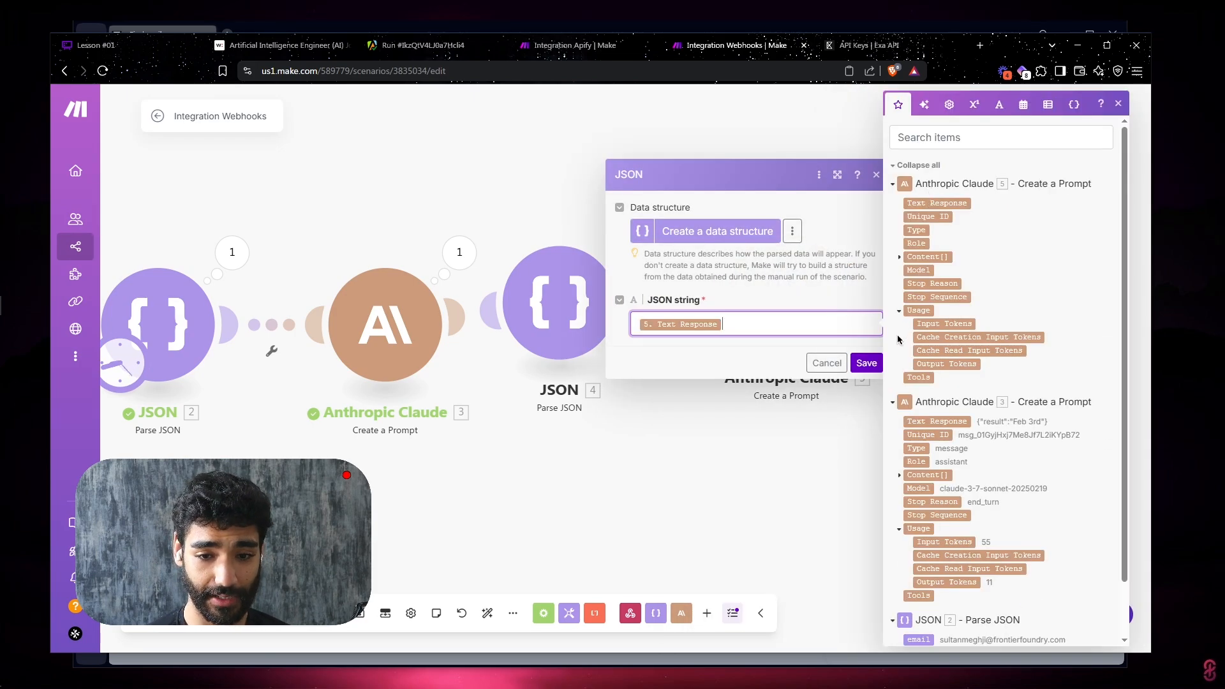
left_click(866, 362)
Step: Run the scenario once and confirm the final JSON outputs the job title 'AI Engineer'
left_click(146, 616)
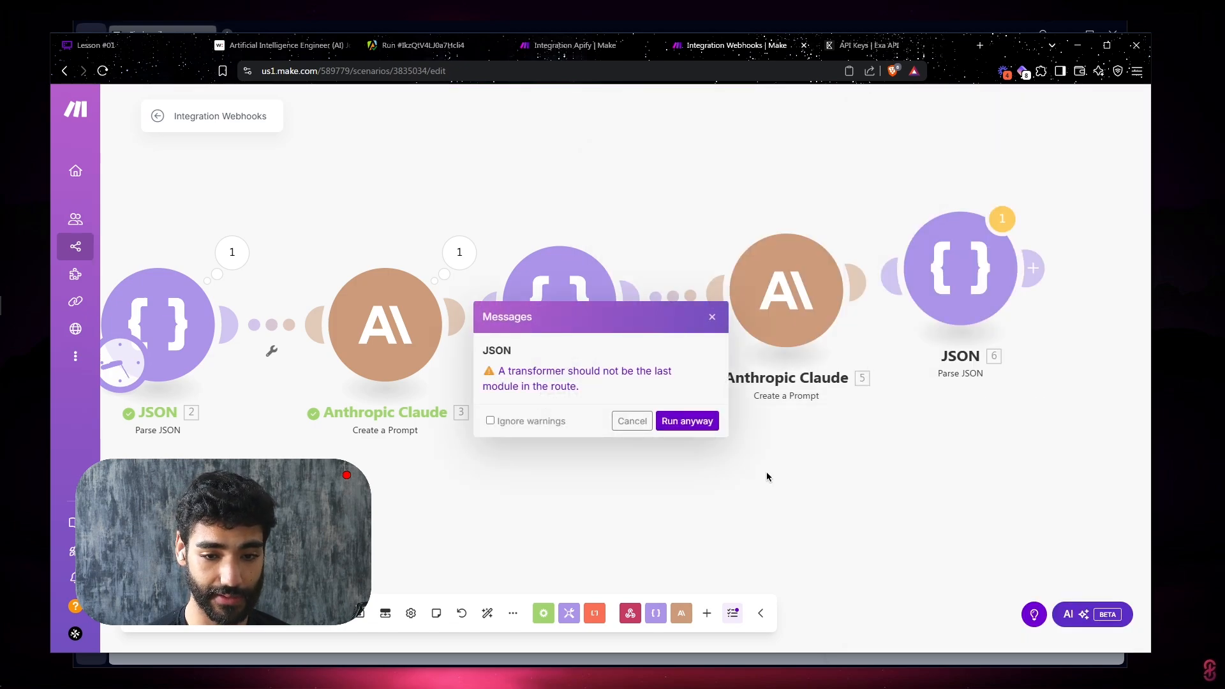
left_click(687, 421)
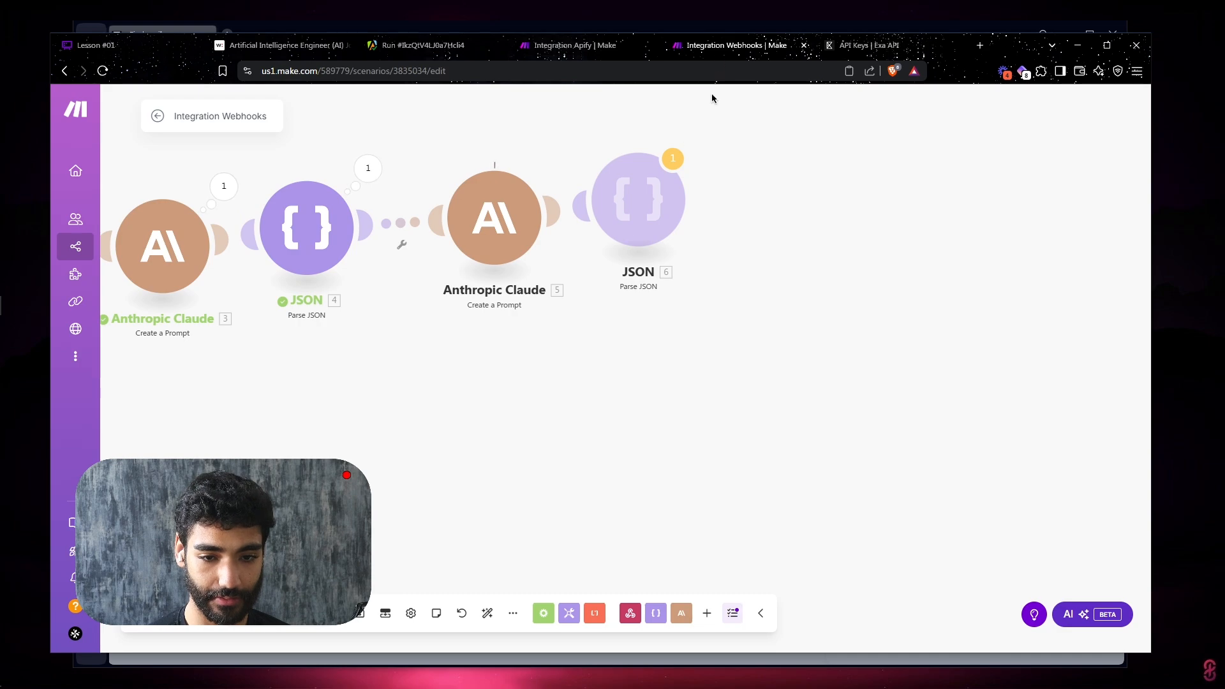
left_click(700, 139)
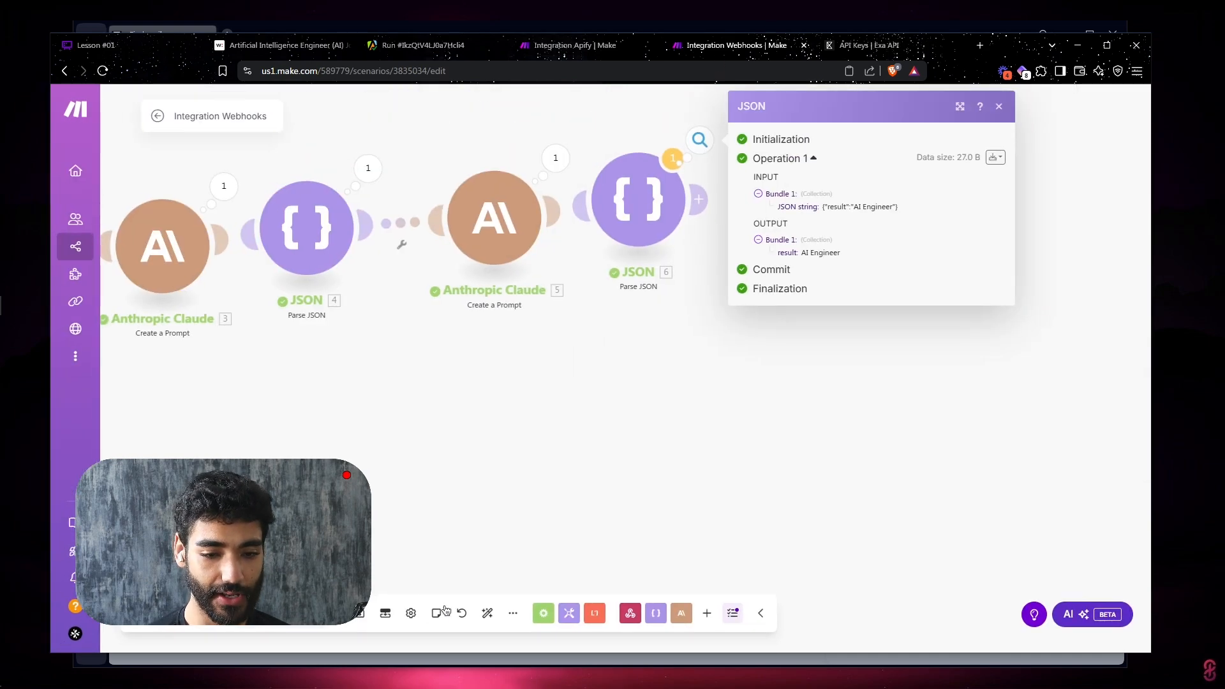
left_click_drag(419, 561, 429, 687)
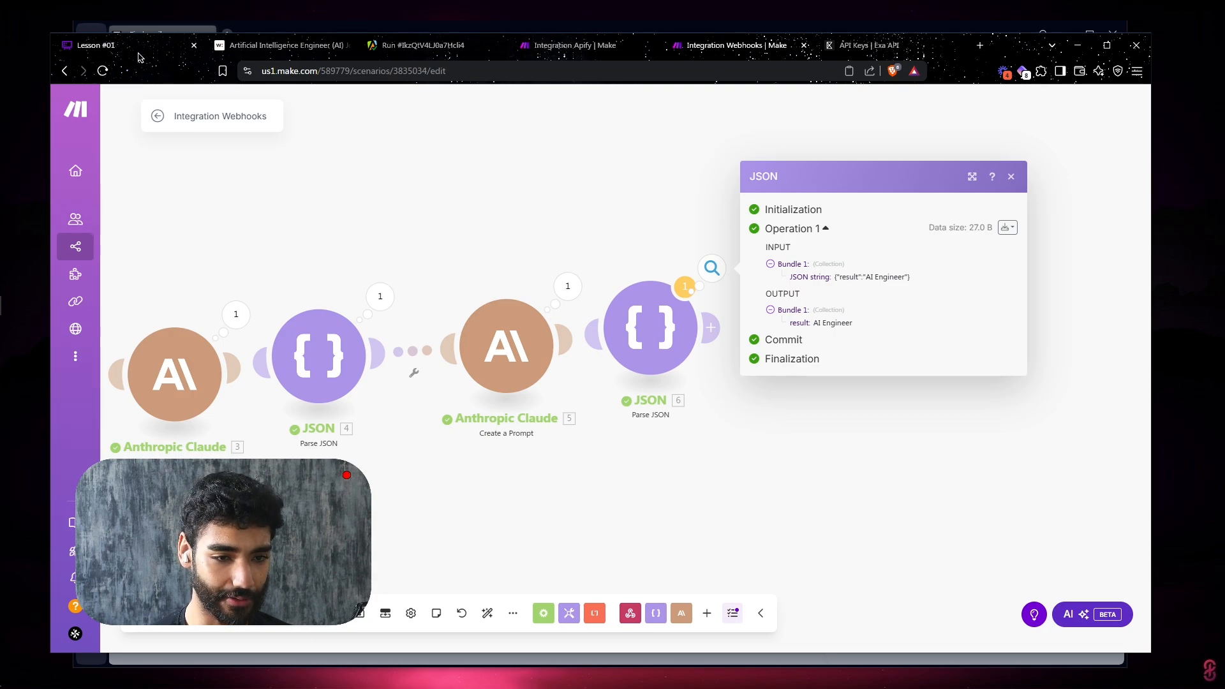
left_click(136, 47)
scroll(611, 359, "down", 1)
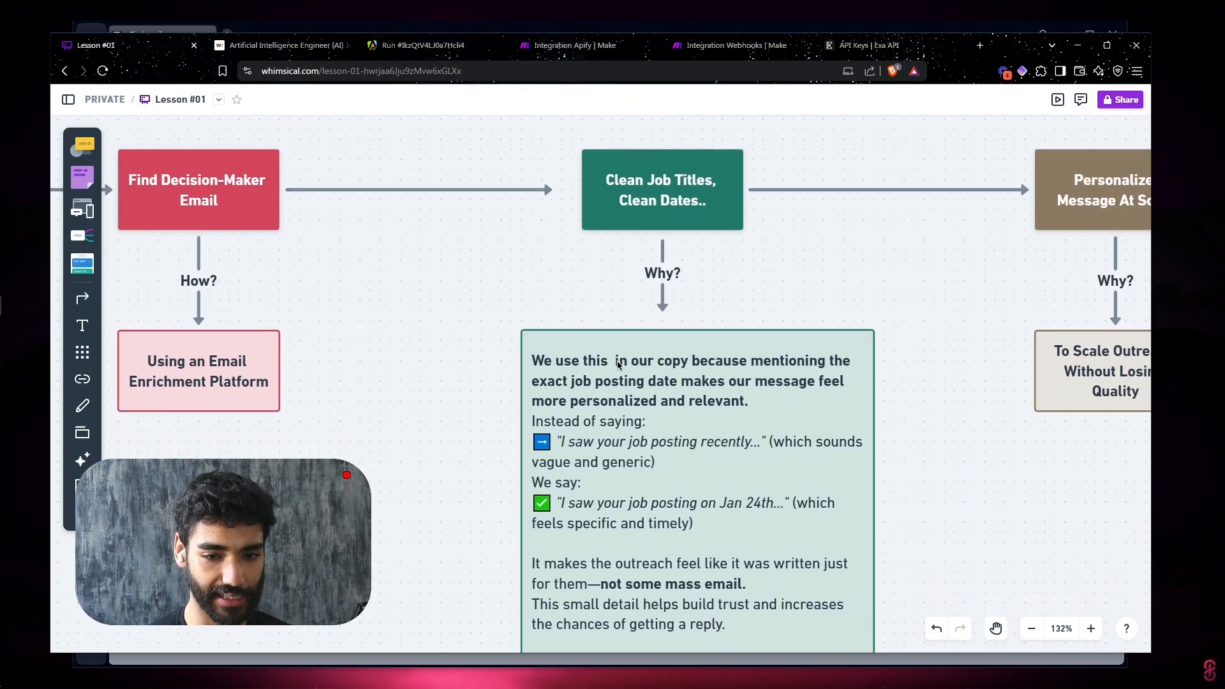
Step: Scroll across the Lesson #01 flowchart in Whimsical
scroll(617, 366, "left", 10)
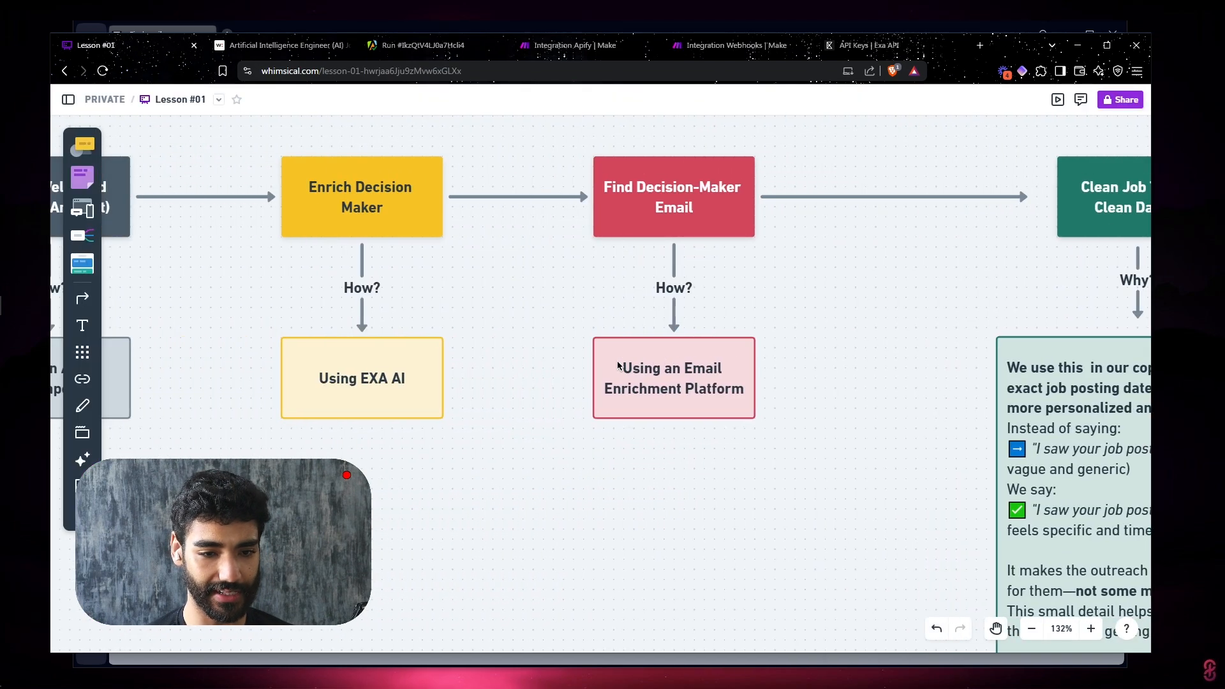
scroll(701, 367, "right", 17)
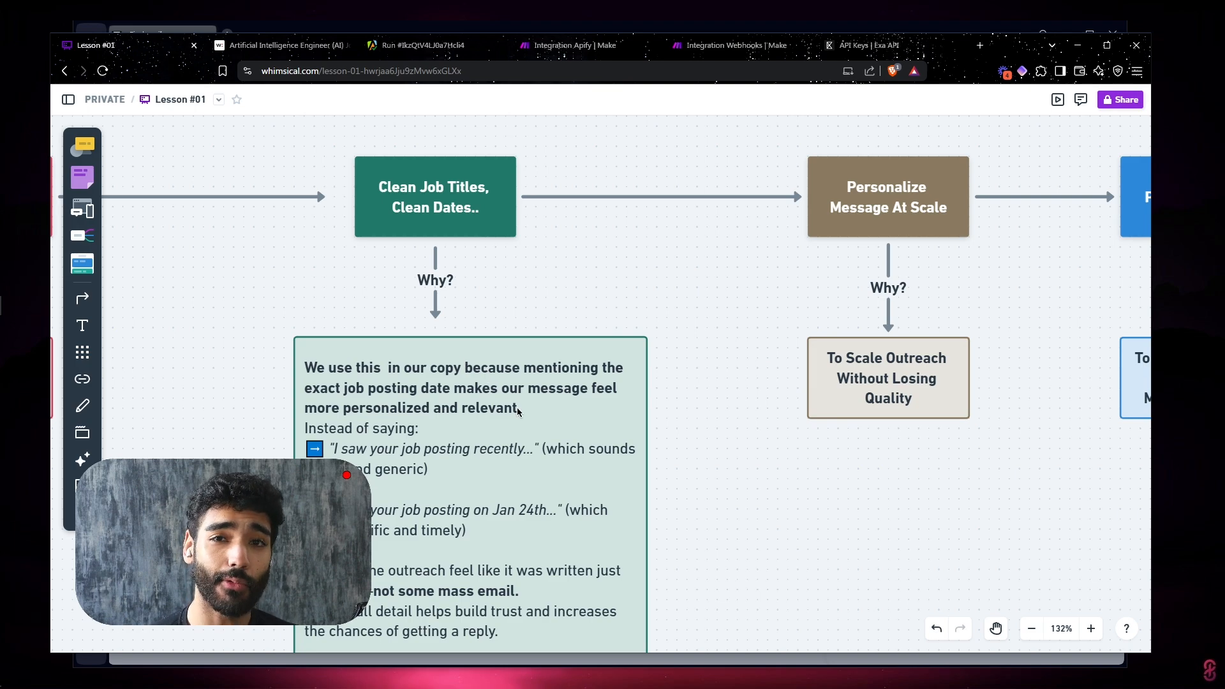
scroll(518, 412, "down", 2)
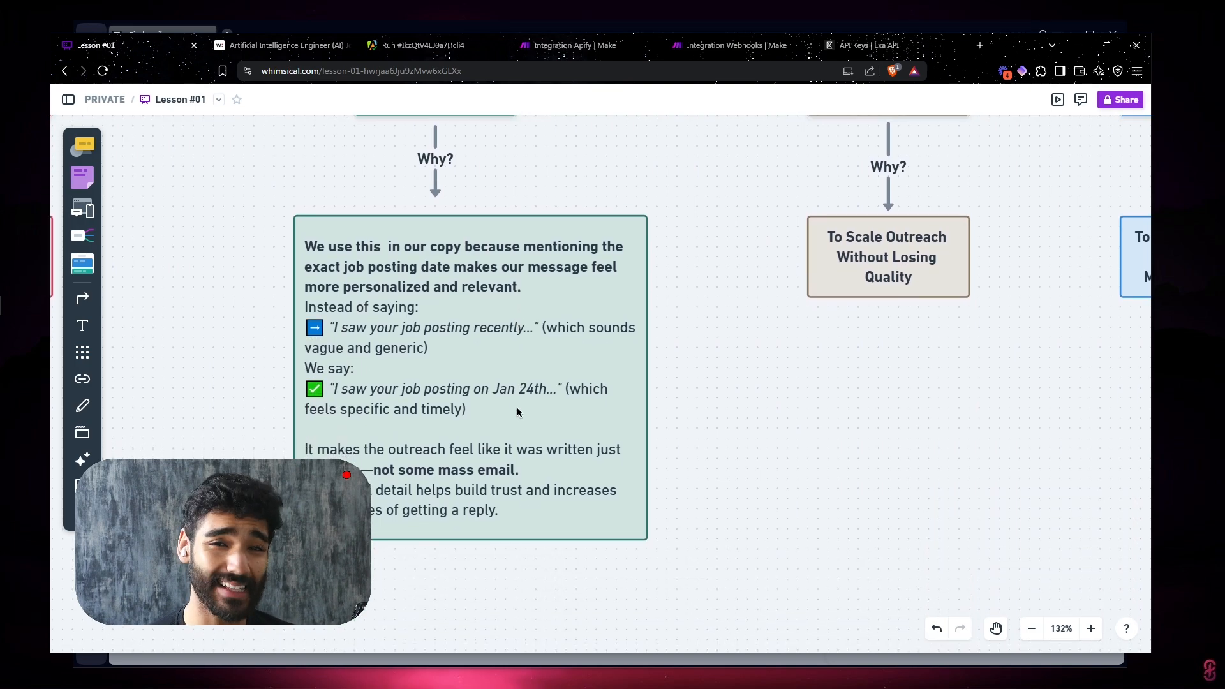
scroll(518, 412, "down", 4)
mouse_move(1, 377)
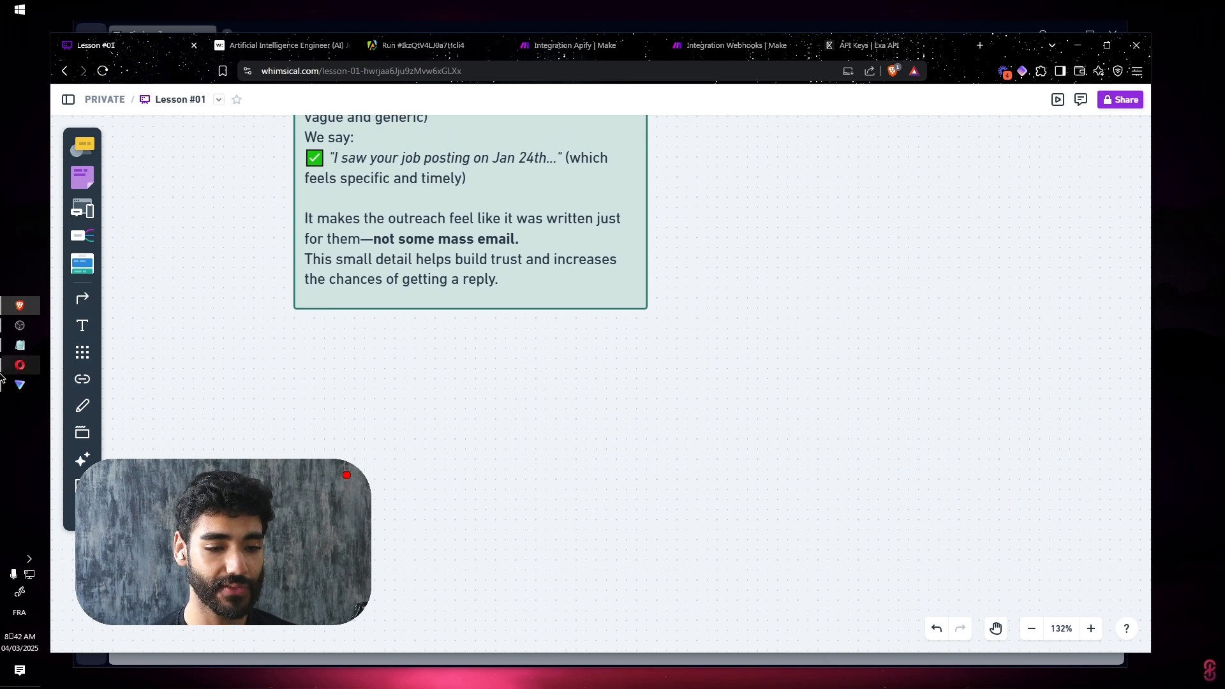
left_click(20, 328)
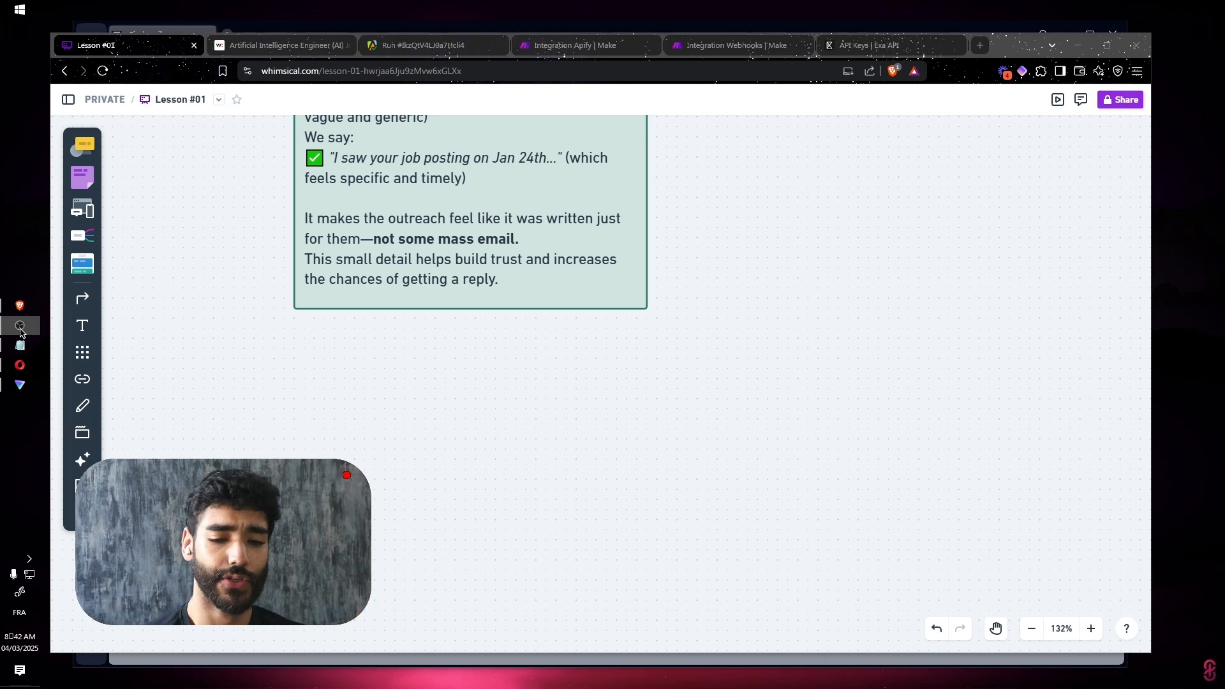
Step: Zoom out and pan to the Dream Email template with its {{firstName}}, {{companyName}}, {{jobTitle}}, {{date}} placeholders
left_click(577, 532)
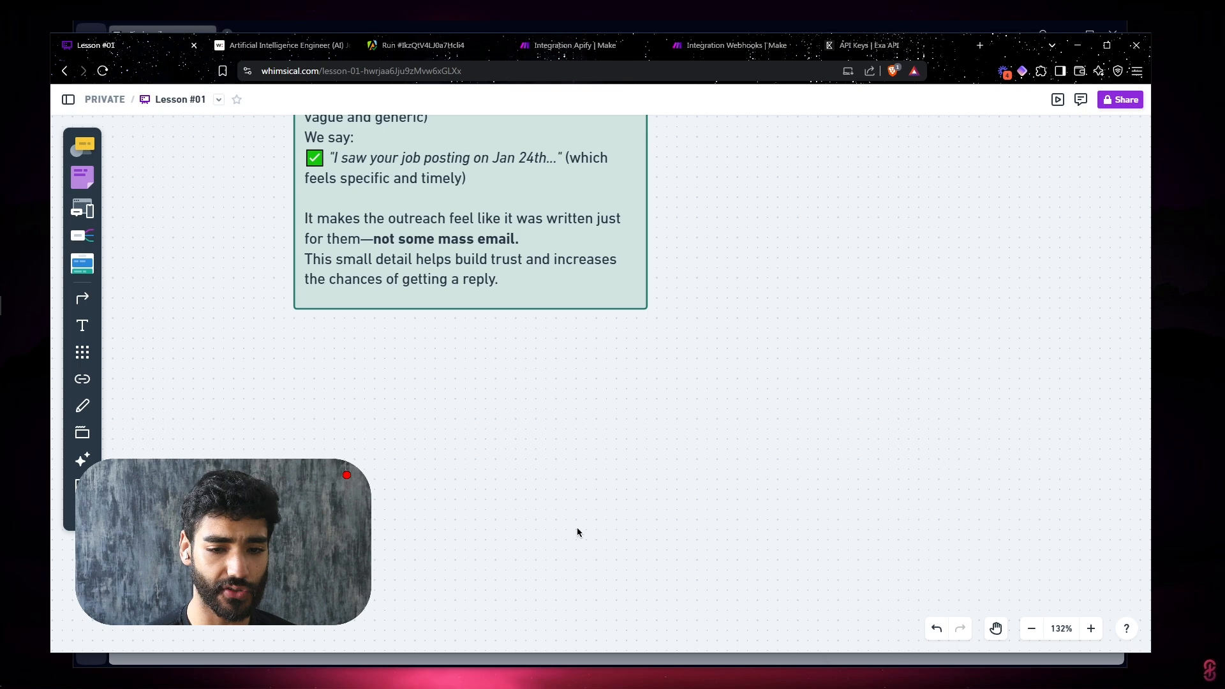
scroll(578, 531, "down", 5)
key("ctrl")
scroll(578, 532, "down", 5)
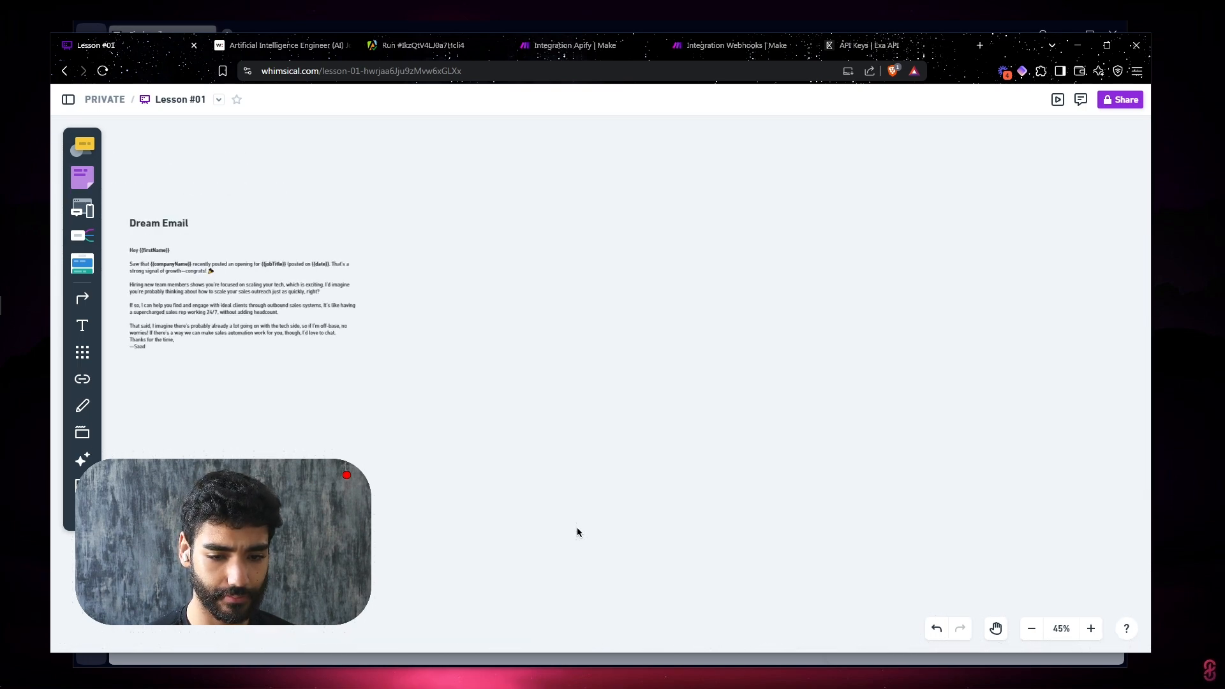
scroll(577, 532, "left", 3)
scroll(317, 327, "up", 6)
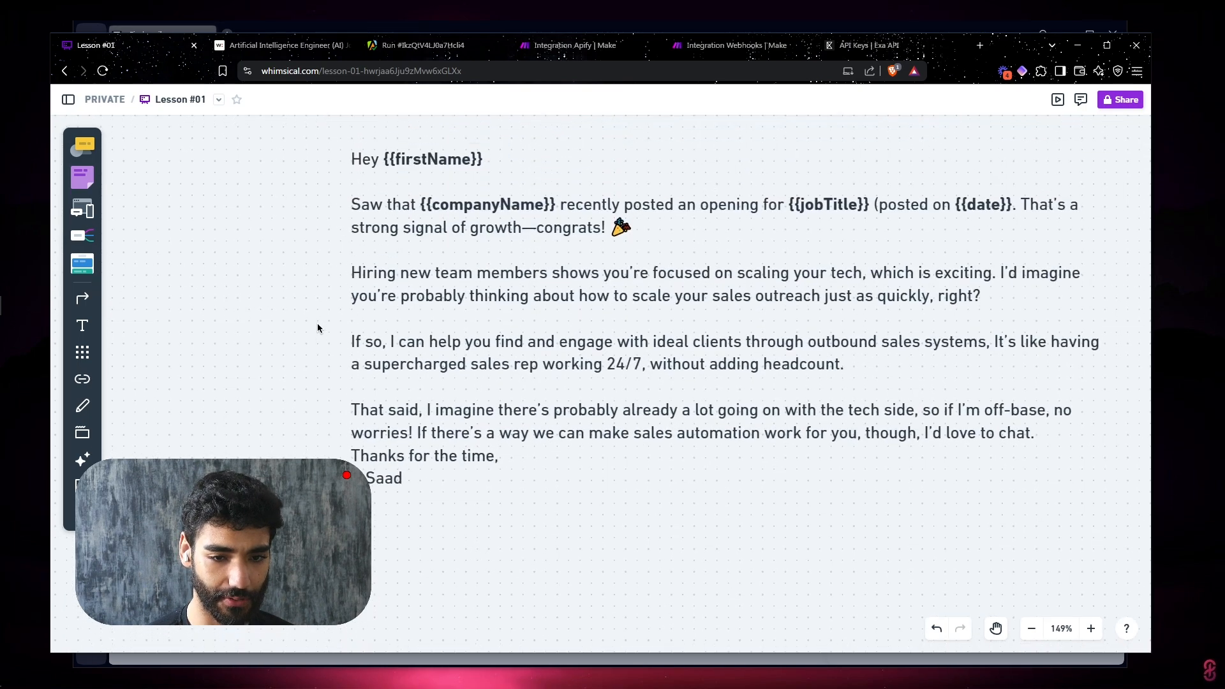
scroll(317, 328, "up", 2)
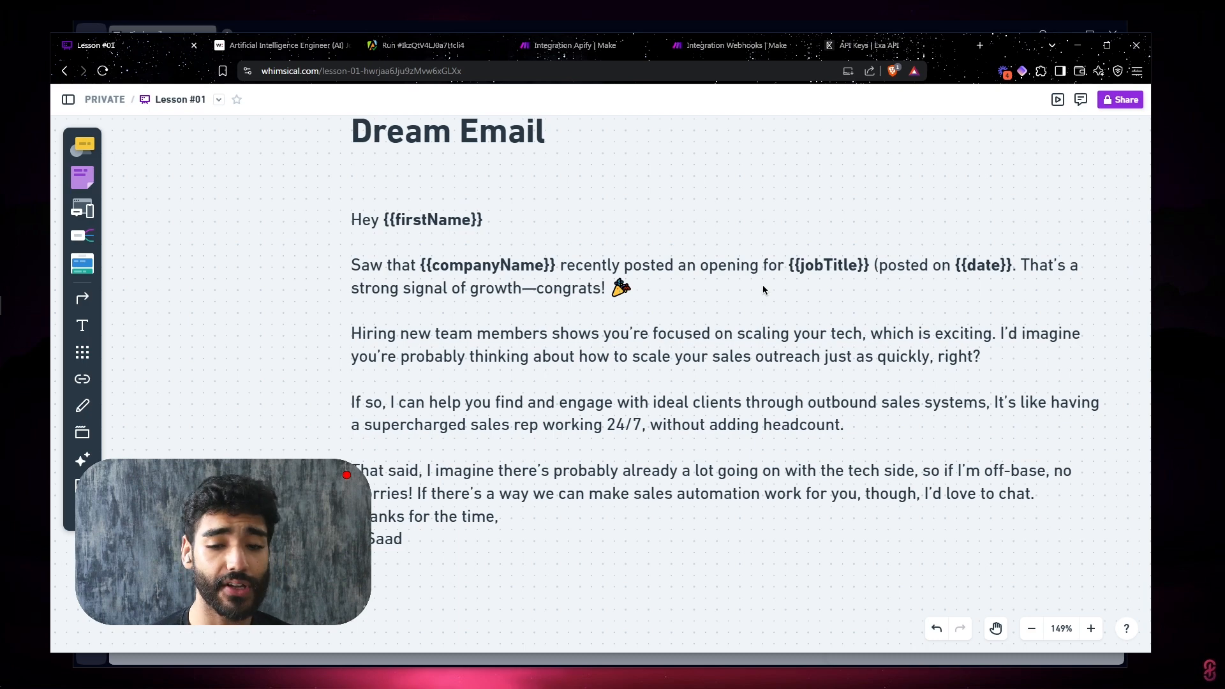
scroll(763, 284, "right", 2)
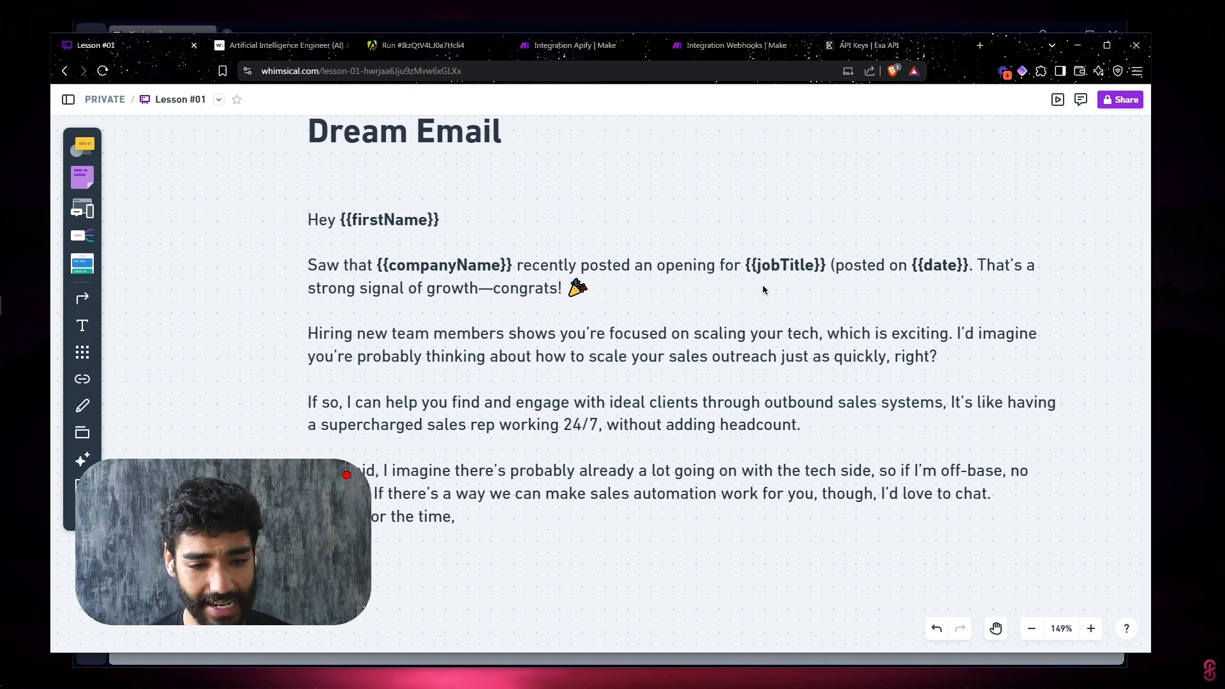
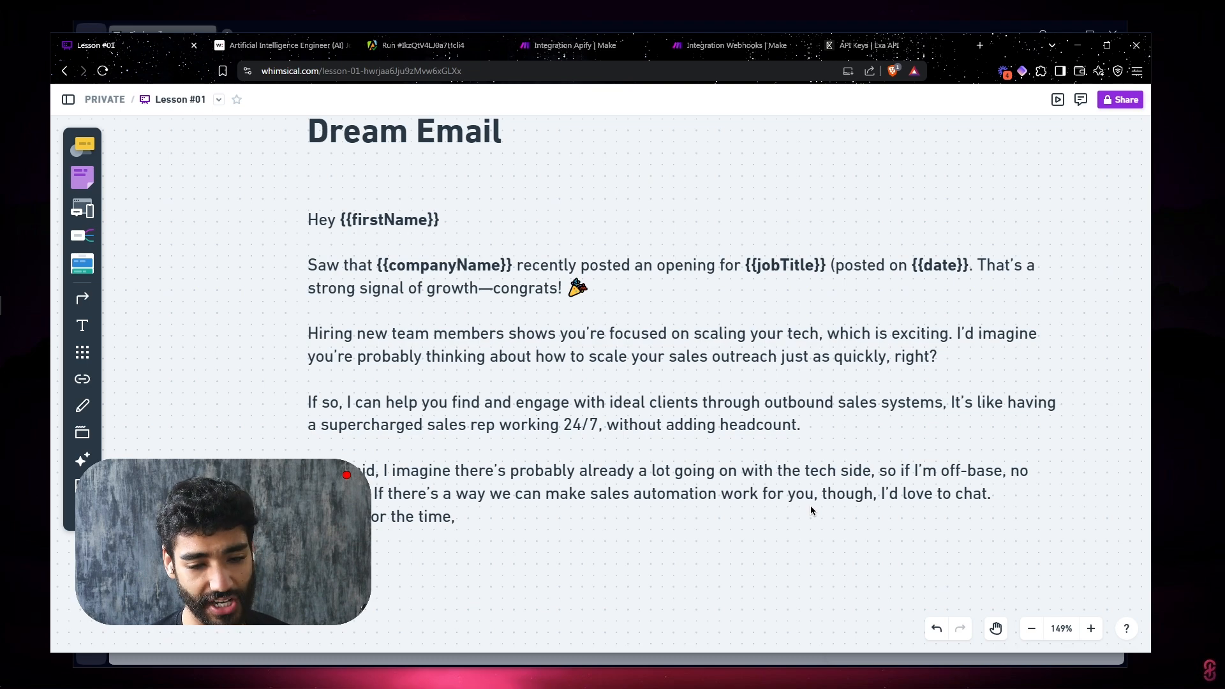
Step: Select the job-opening paragraph of the Dream Email in Whimsical
left_click(701, 465)
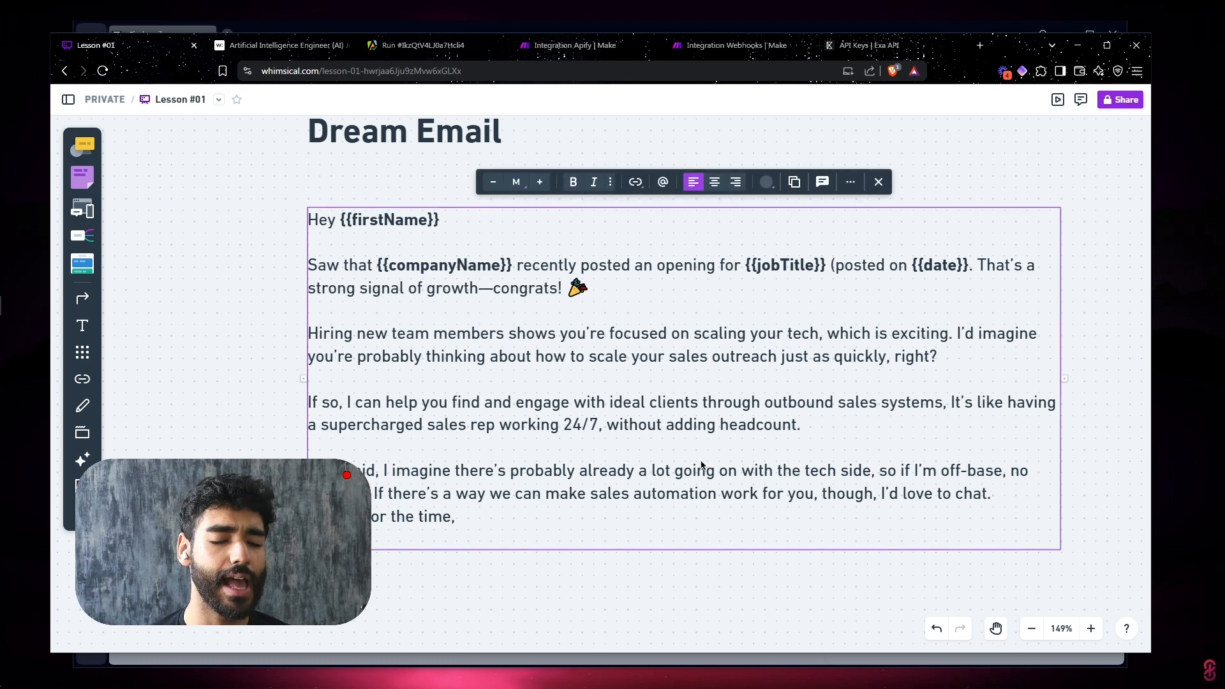
left_click(450, 267)
triple_click(450, 266)
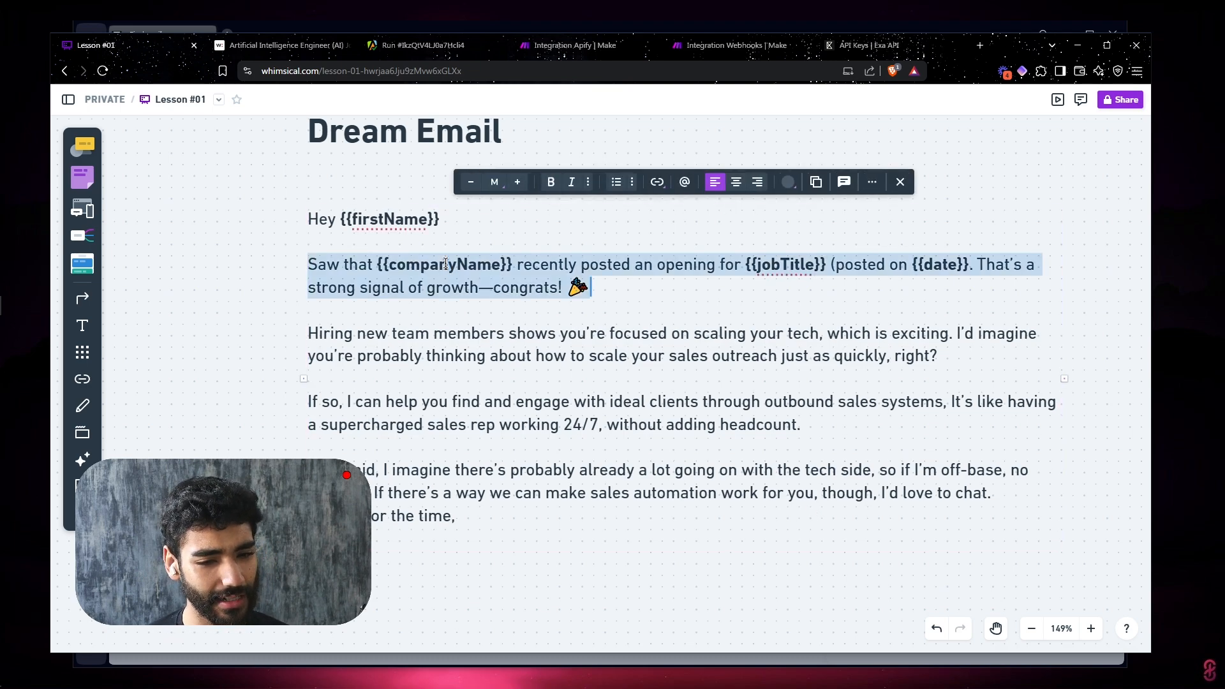
Step: Add a "companyName" key to the request body of HTTP module 7 in Integration Apify
left_click(568, 45)
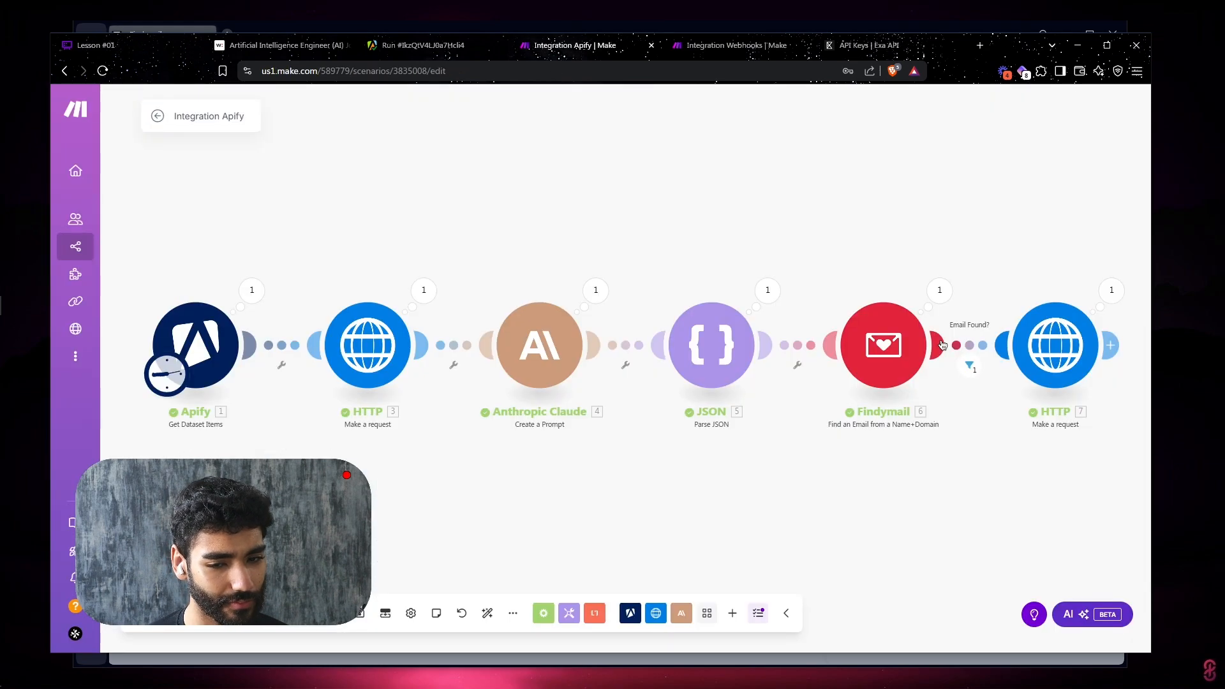
left_click_drag(974, 274, 686, 177)
left_click(757, 241)
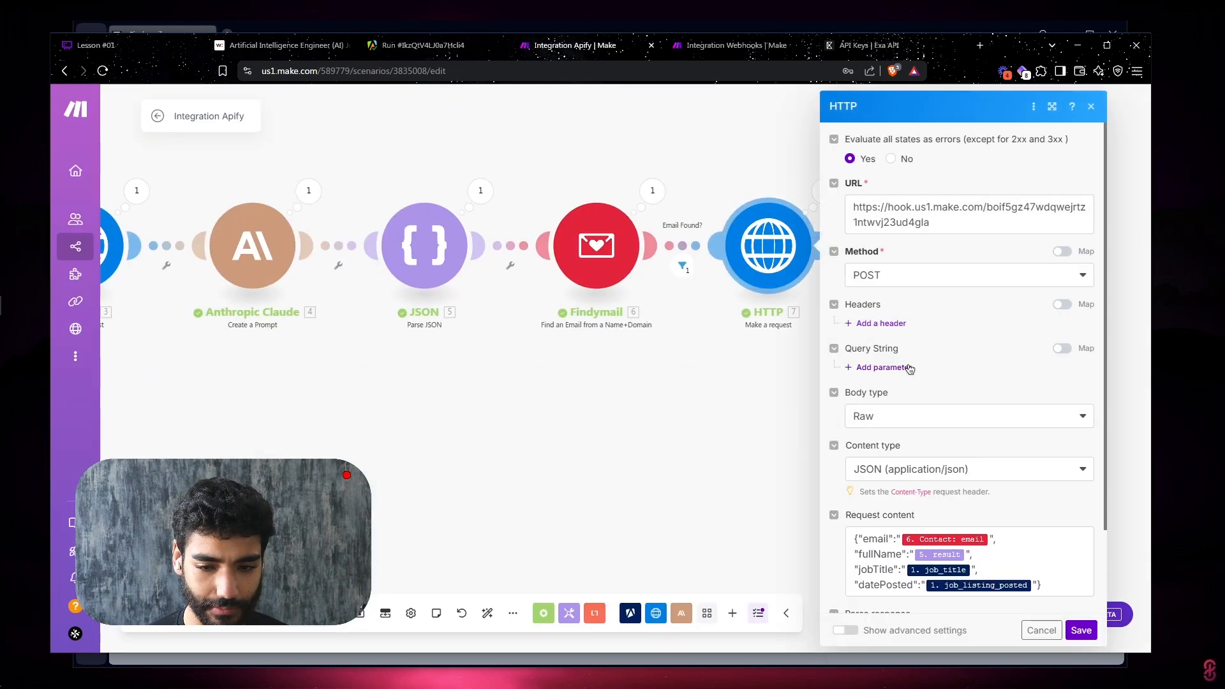
scroll(908, 369, "down", 2)
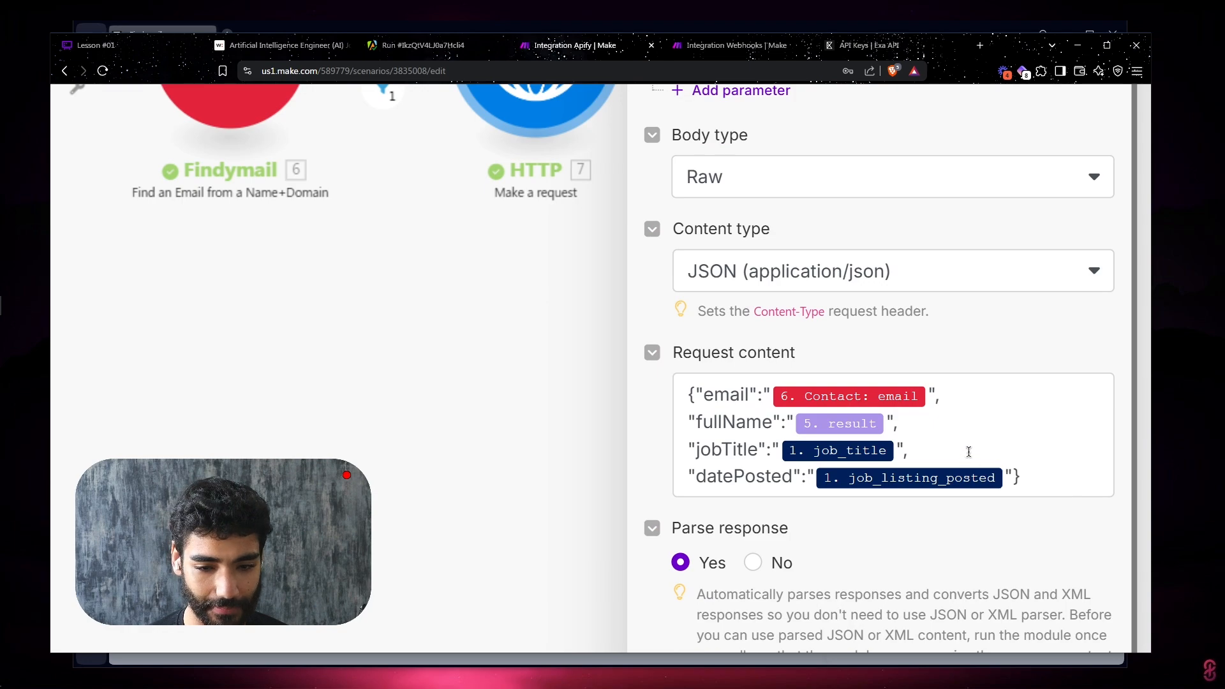
left_click(1013, 466)
key("Return")
type("\"companuN")
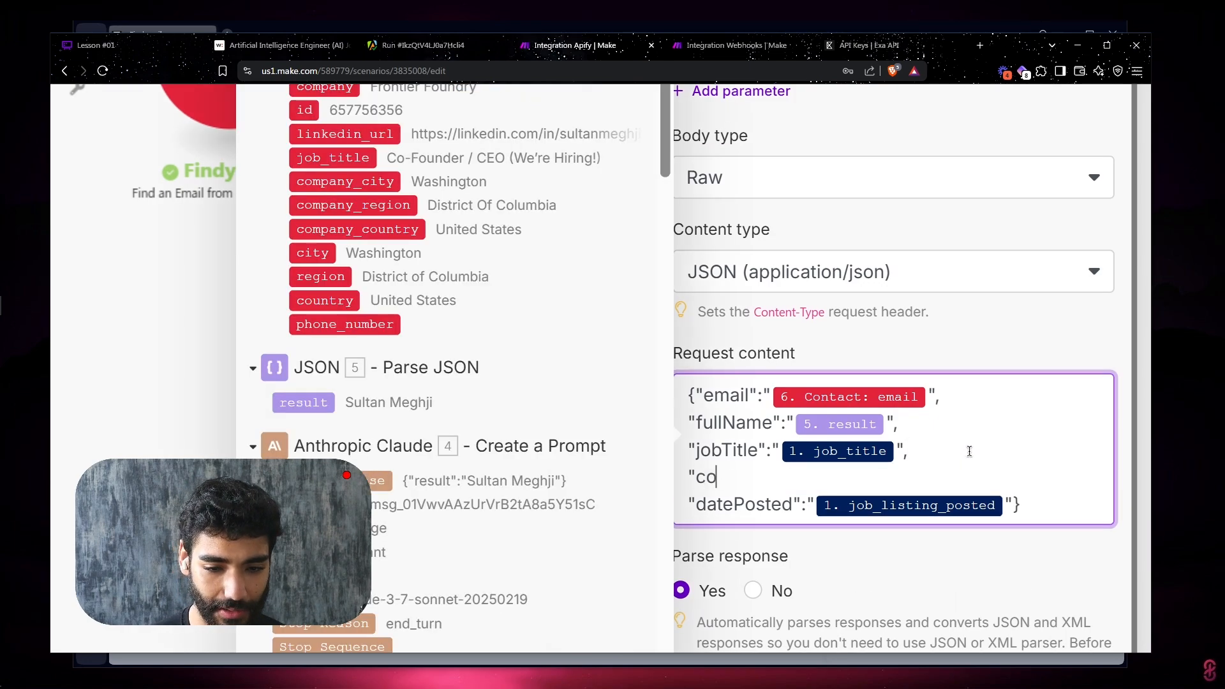
key("BackSpace")
key("BackSpace")
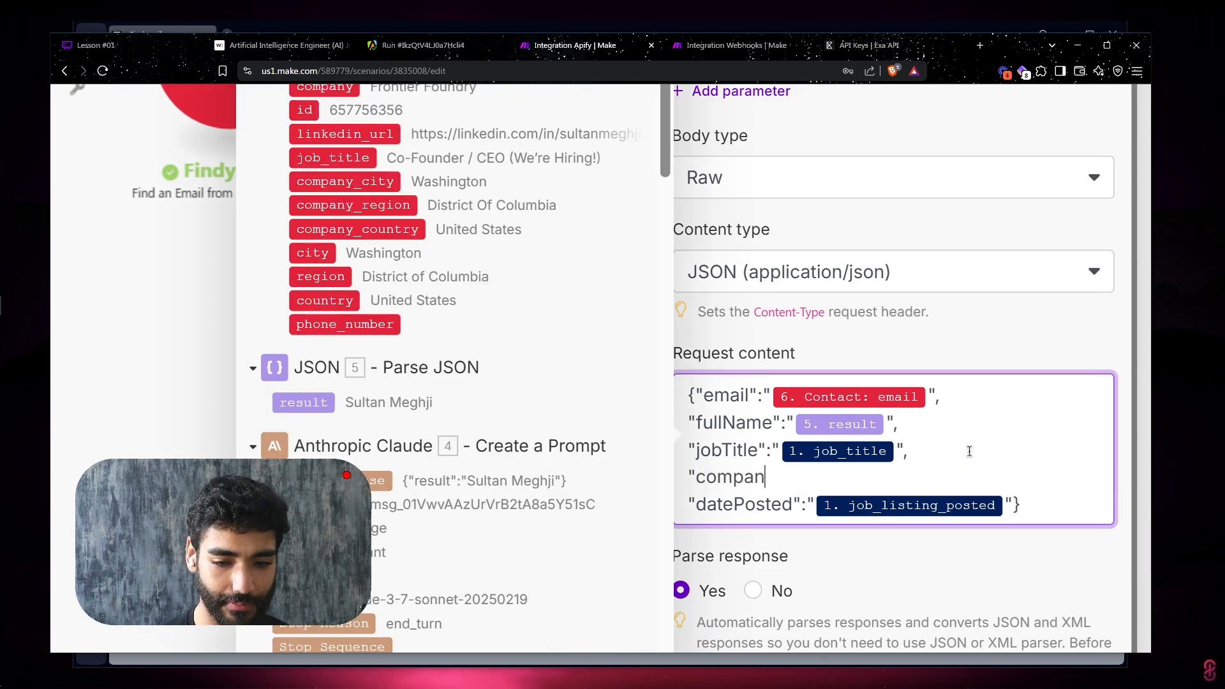
type("yName\":\"\"")
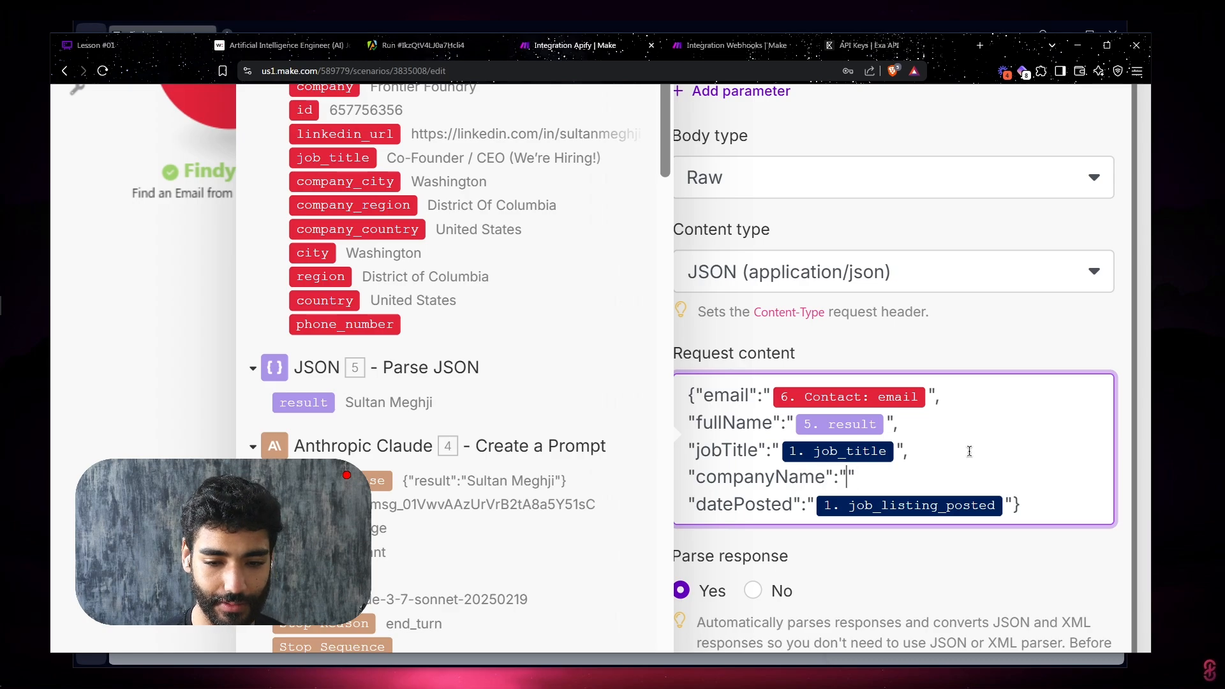
key("Left")
Step: Map 1. company: name into companyName, add a trailing comma, and save the module and scenario
scroll(516, 334, "down", 3)
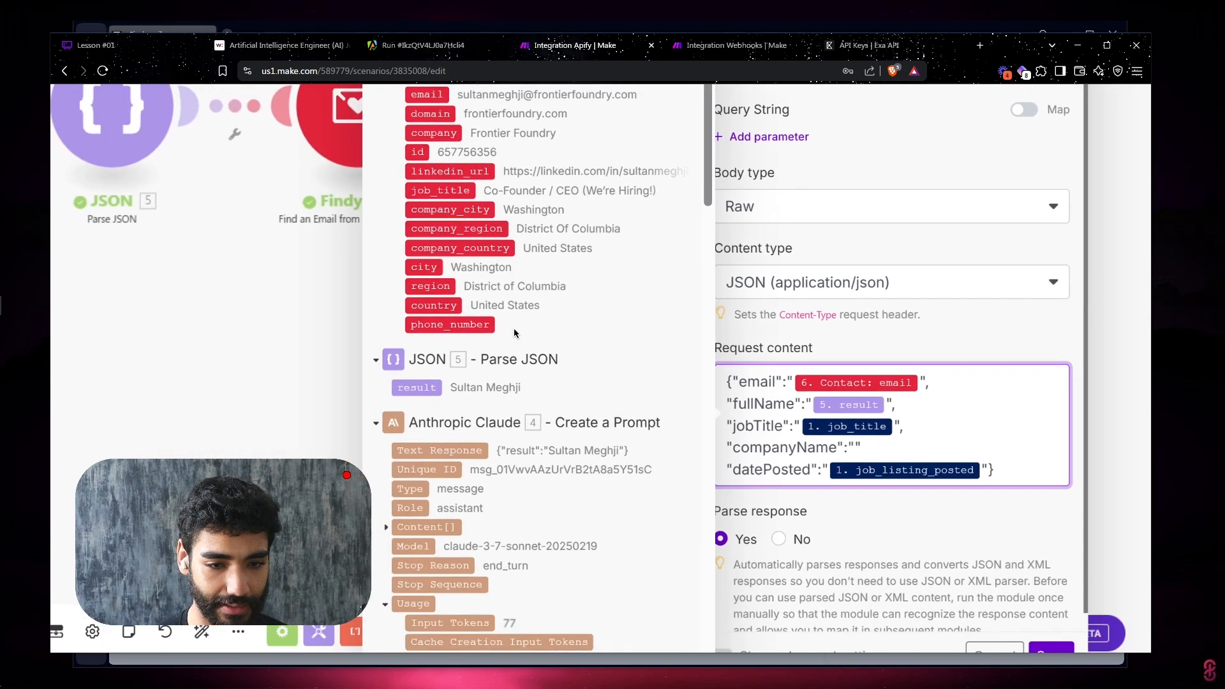
scroll(516, 333, "down", 1)
scroll(514, 332, "down", 1)
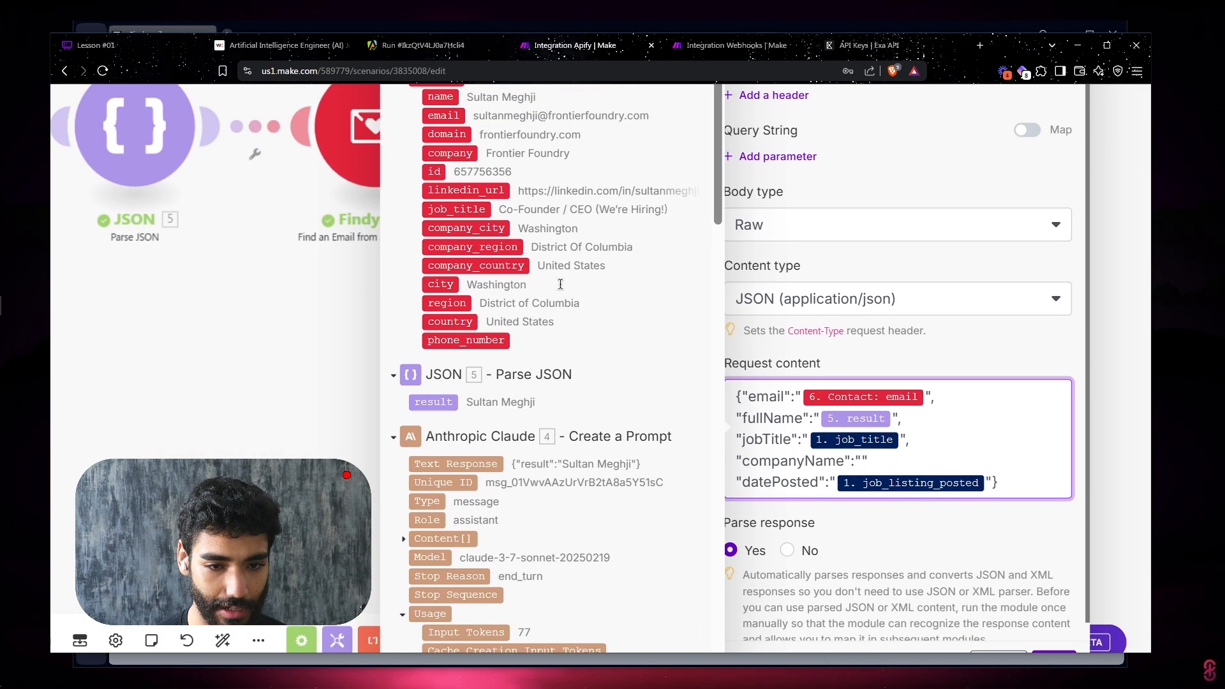
scroll(536, 351, "down", 1)
scroll(553, 367, "down", 1)
scroll(717, 391, "down", 8)
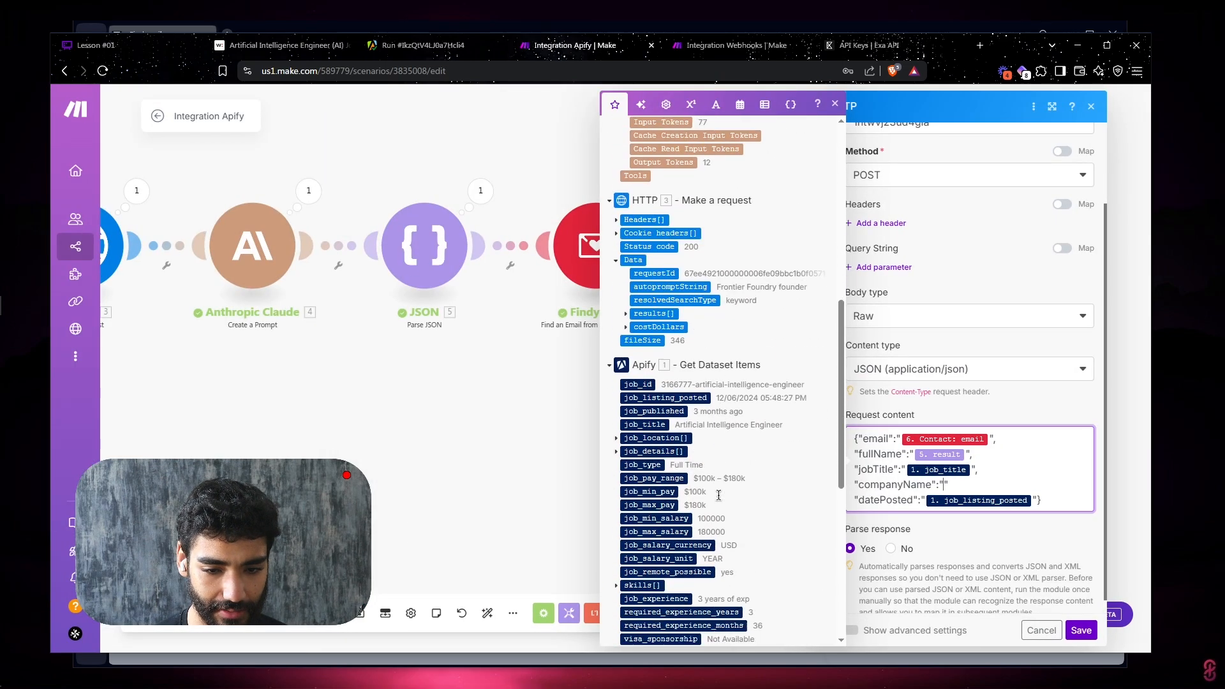
scroll(718, 391, "down", 6)
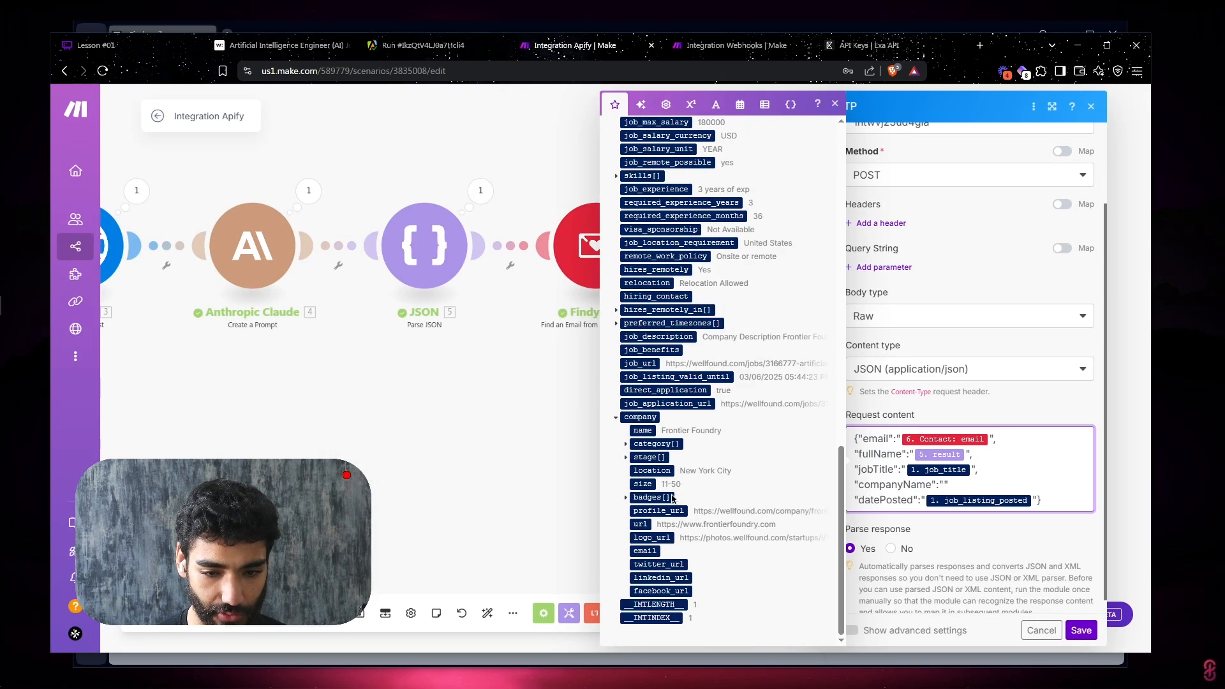
left_click(650, 430)
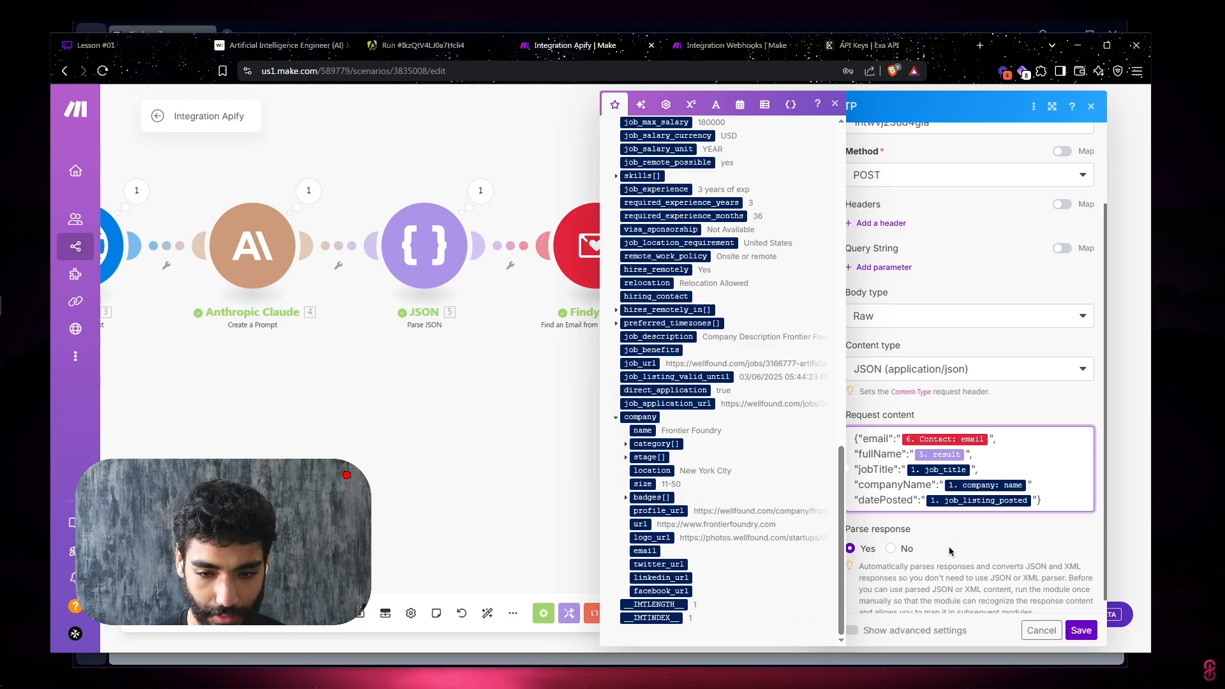
scroll(1047, 465, "up", 3)
left_click(1045, 484)
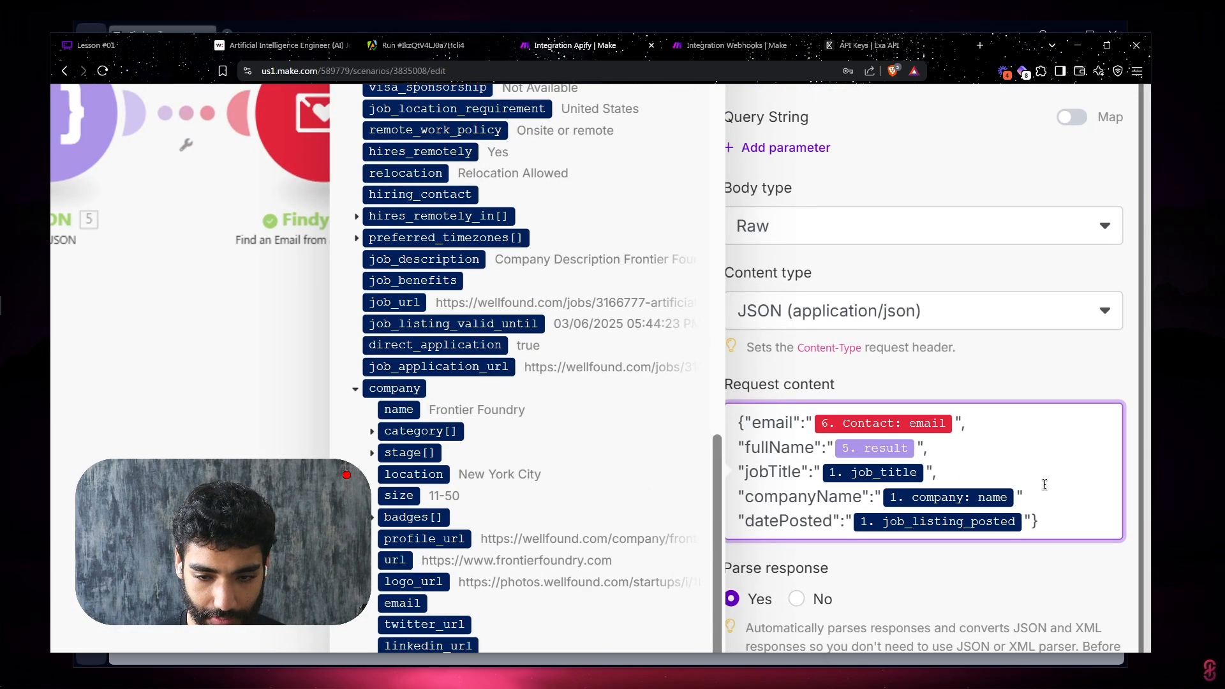
type(",")
scroll(1045, 484, "down", 3)
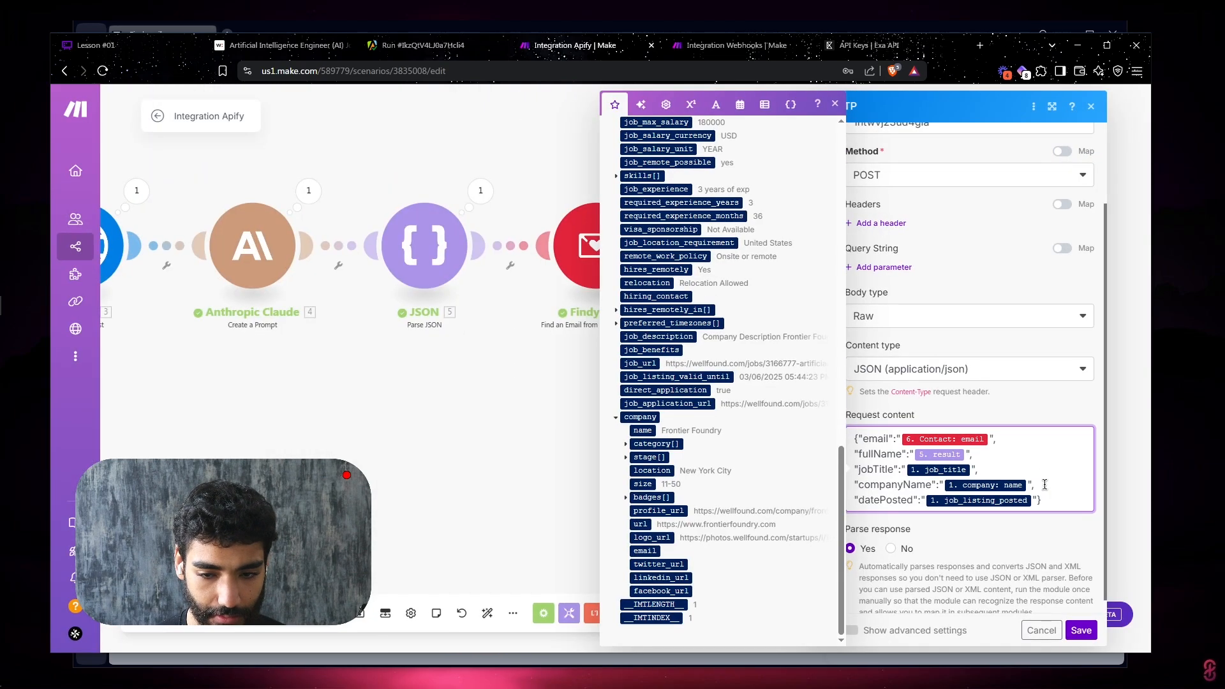
left_click(1081, 630)
left_click(360, 613)
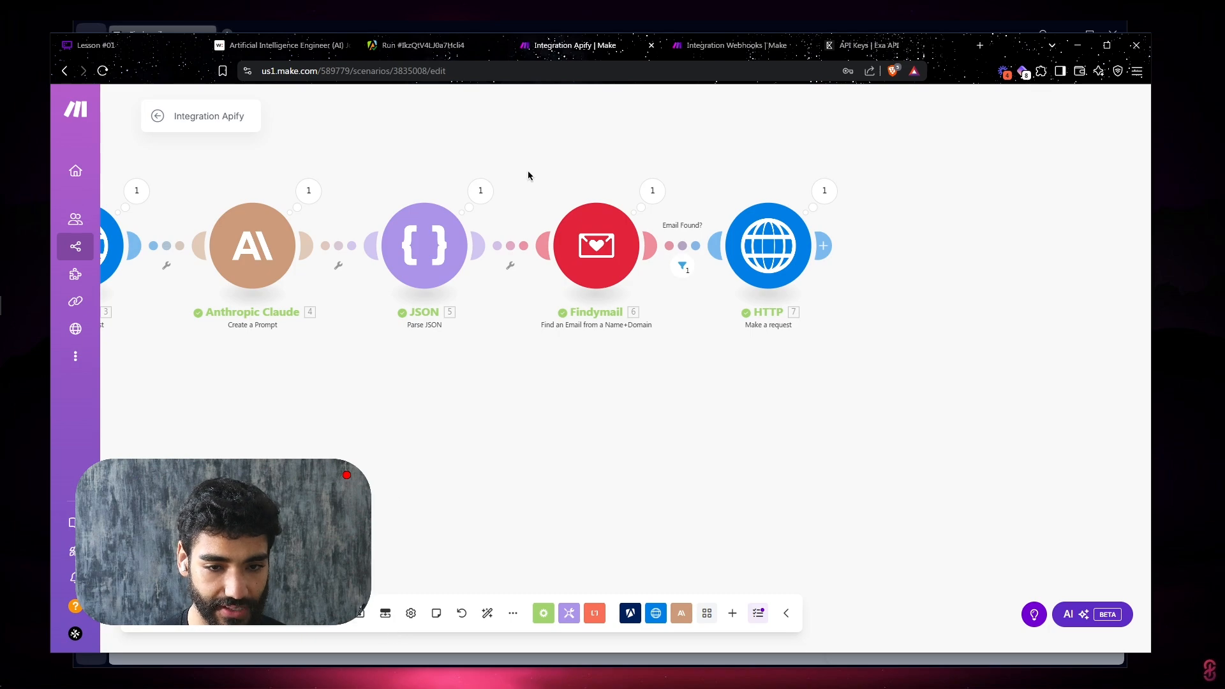
Step: Add a Tools Set variable module after the last JSON parser in Integration Webhooks
left_click(707, 50)
left_click(452, 260)
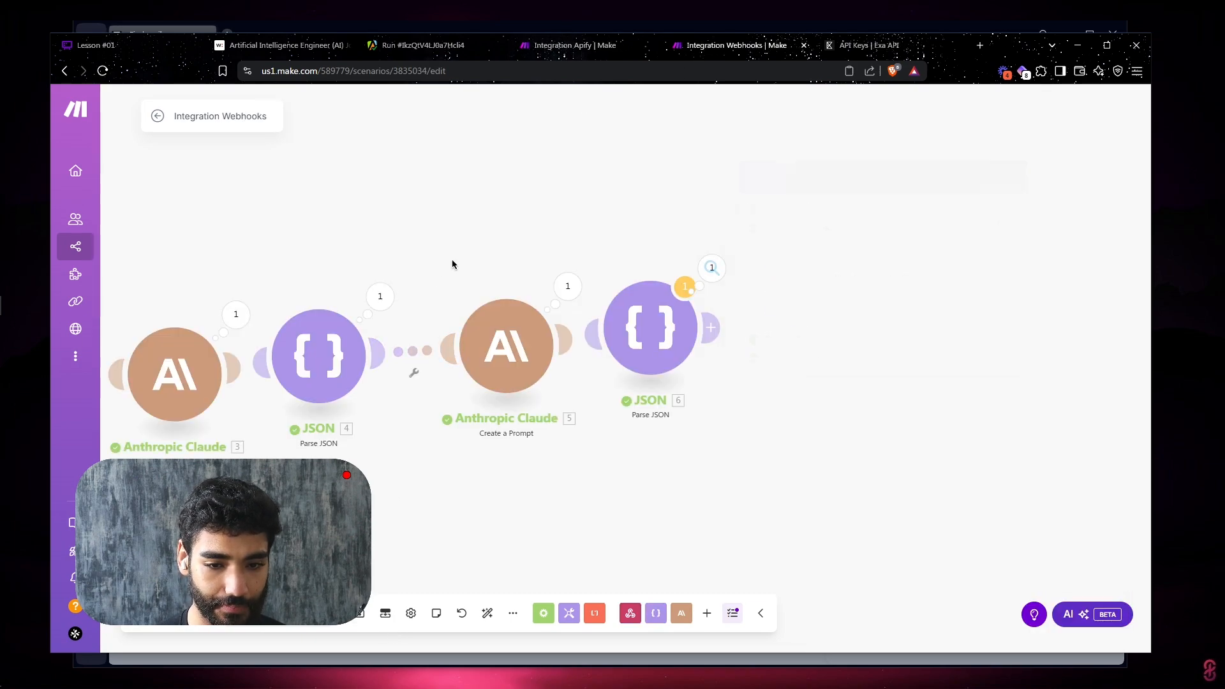
left_click_drag(746, 495, 698, 465)
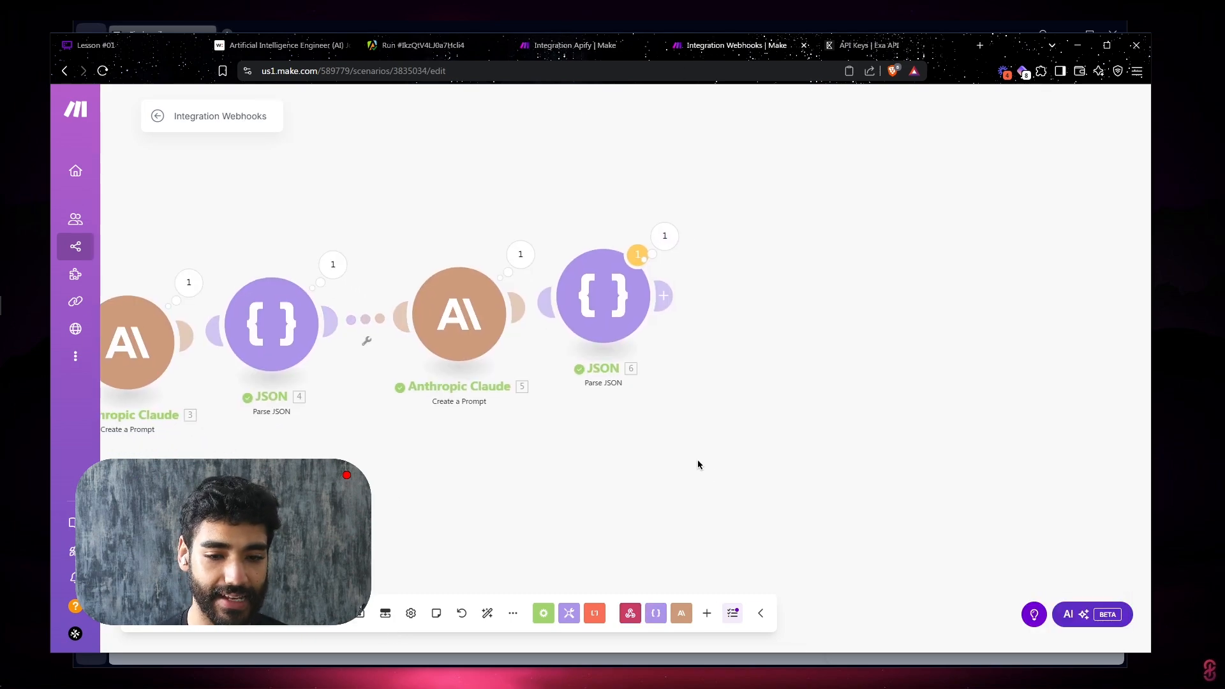
left_click(663, 295)
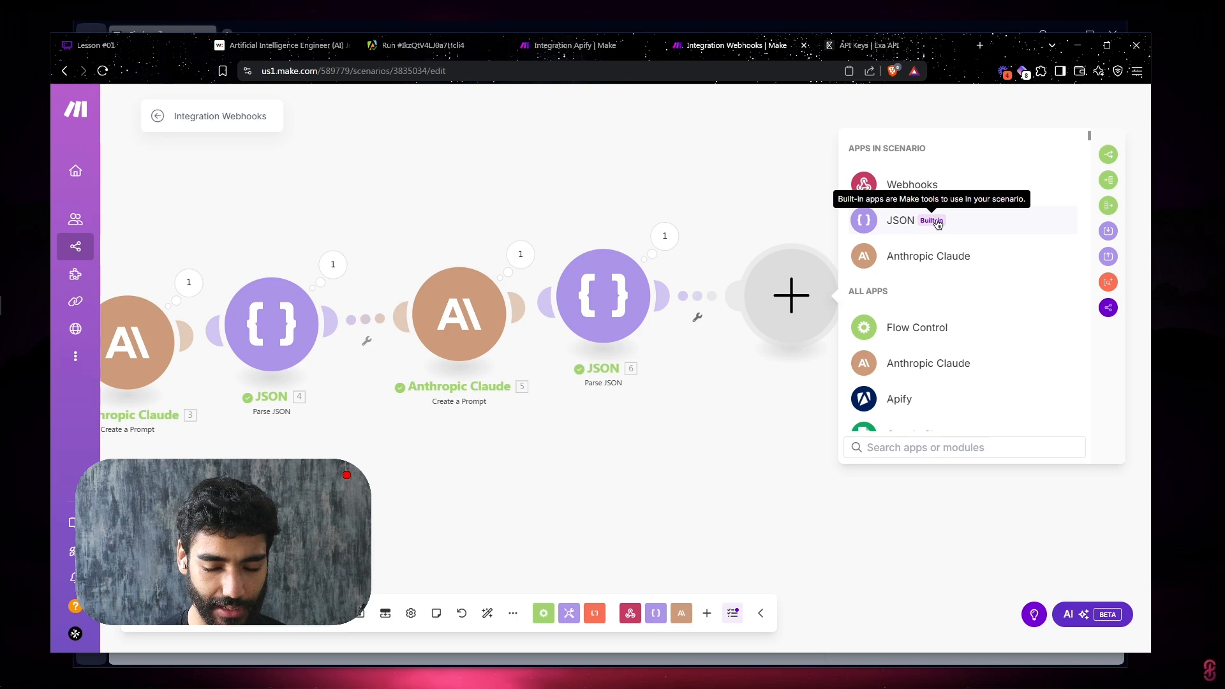
type("se")
left_click(903, 329)
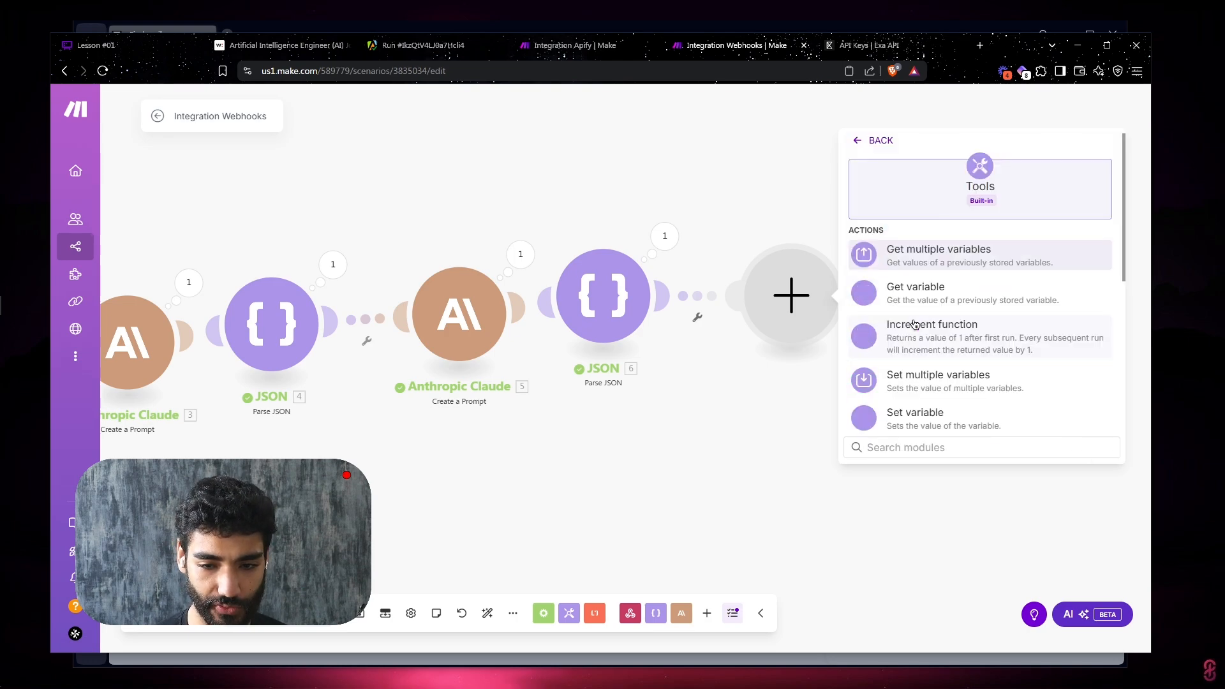
left_click(932, 260)
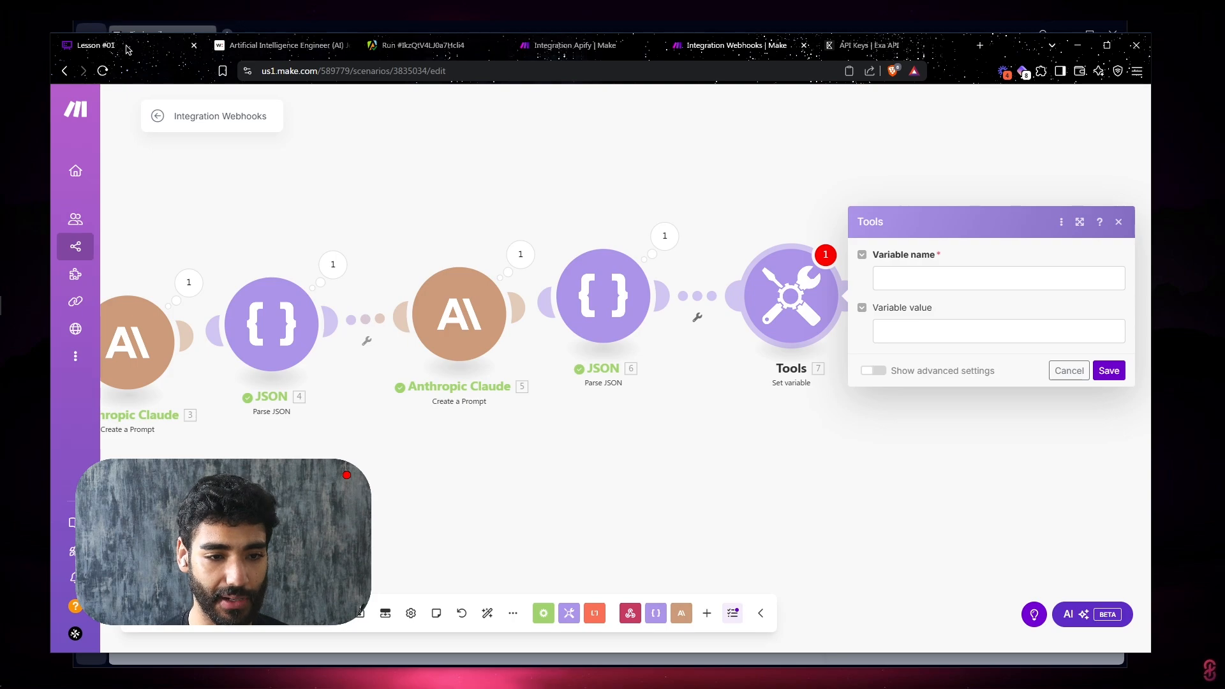
Step: Copy the full Dream Email text from the Lesson #01 whiteboard
left_click(96, 44)
left_click(550, 407)
triple_click(549, 411)
key("ctrl+a")
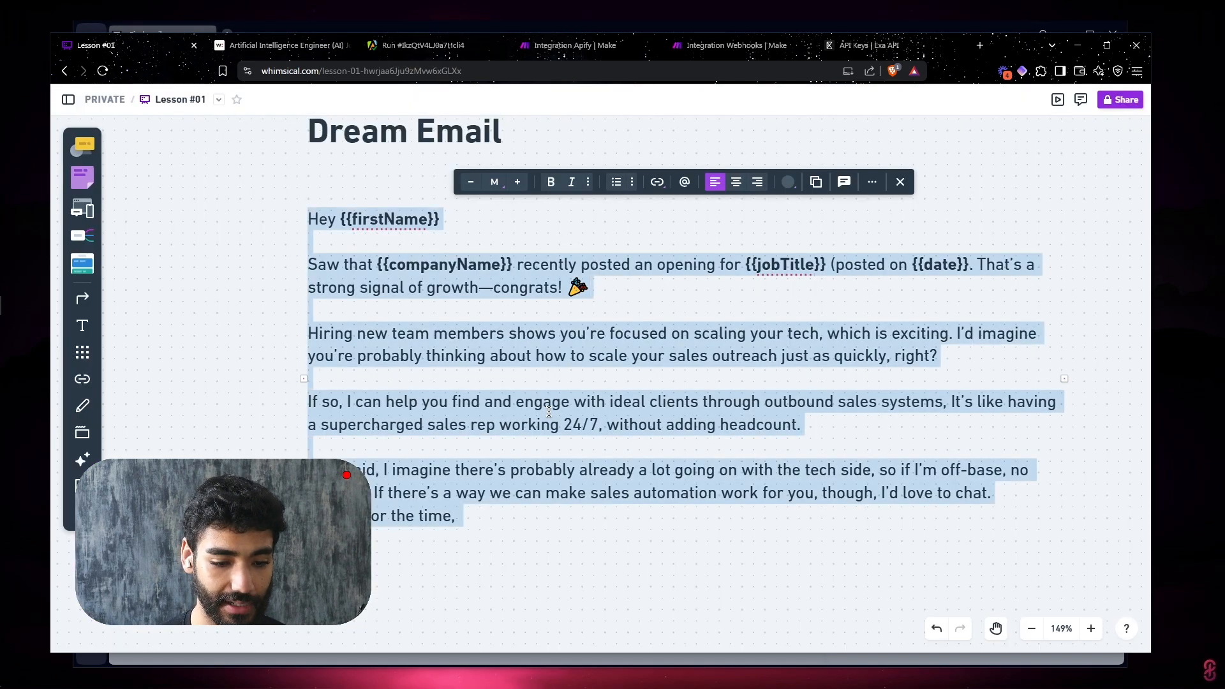
key("ctrl+c")
Step: Paste the email as the variable value, name it dreamEmail, and save
left_click(692, 44)
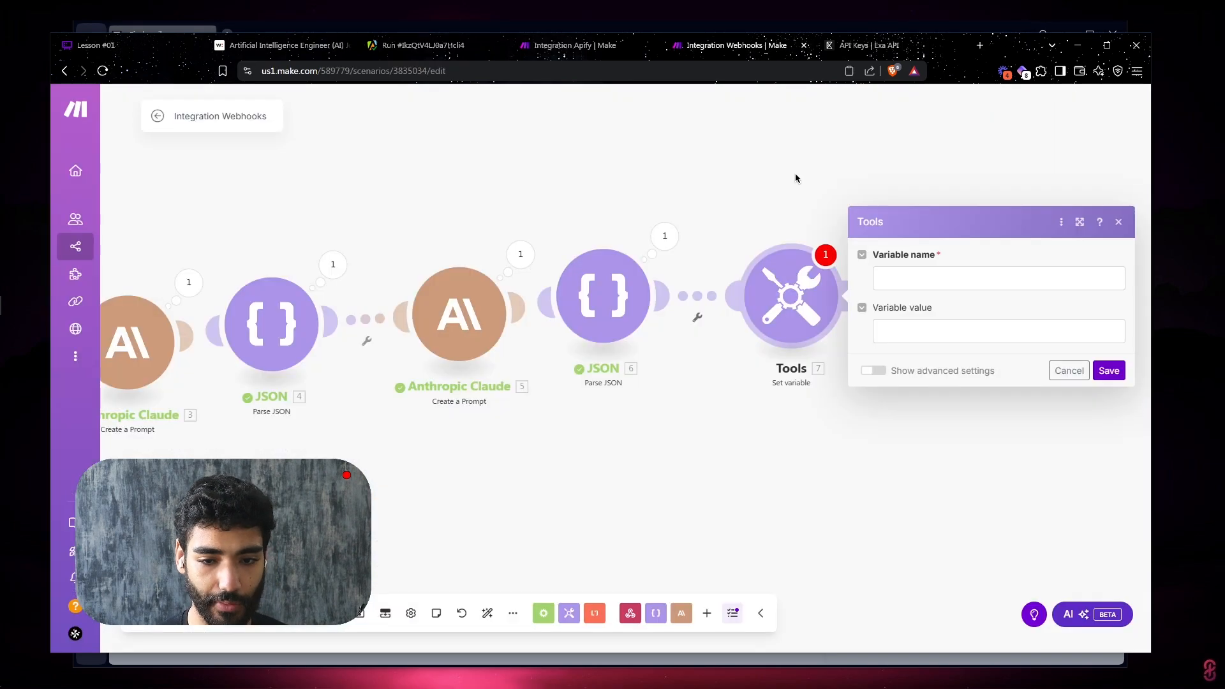
left_click(945, 320)
key("ctrl+v")
left_click(946, 278)
type("dr")
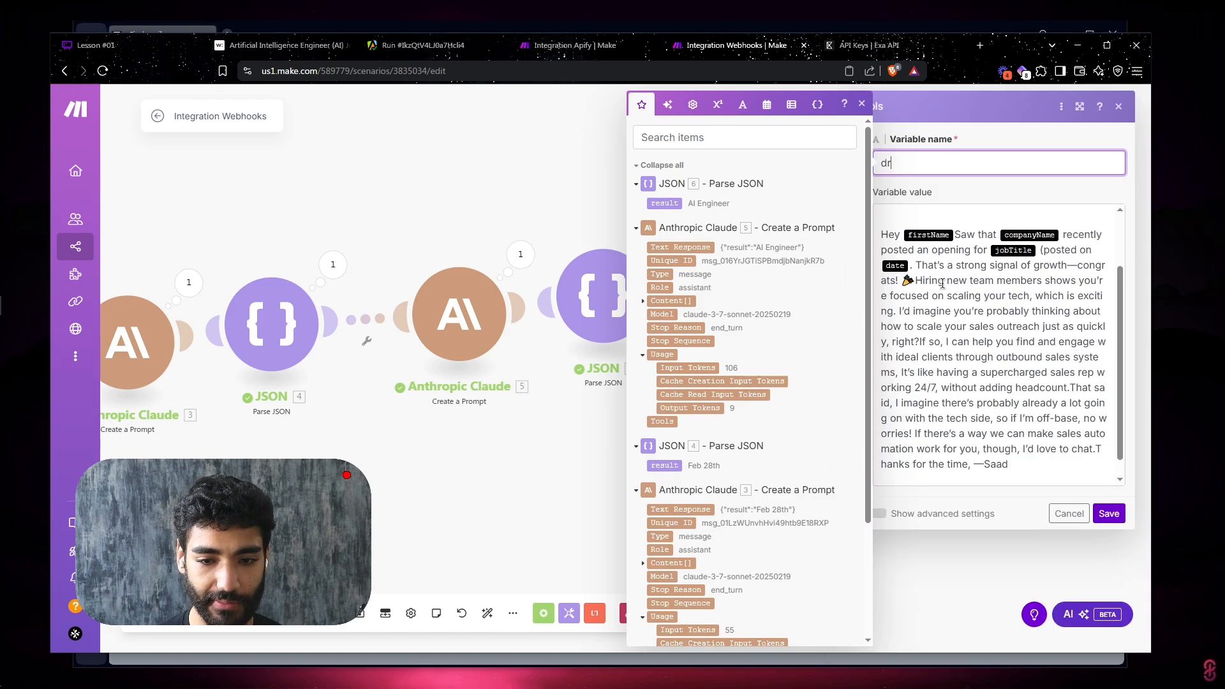
type("eam")
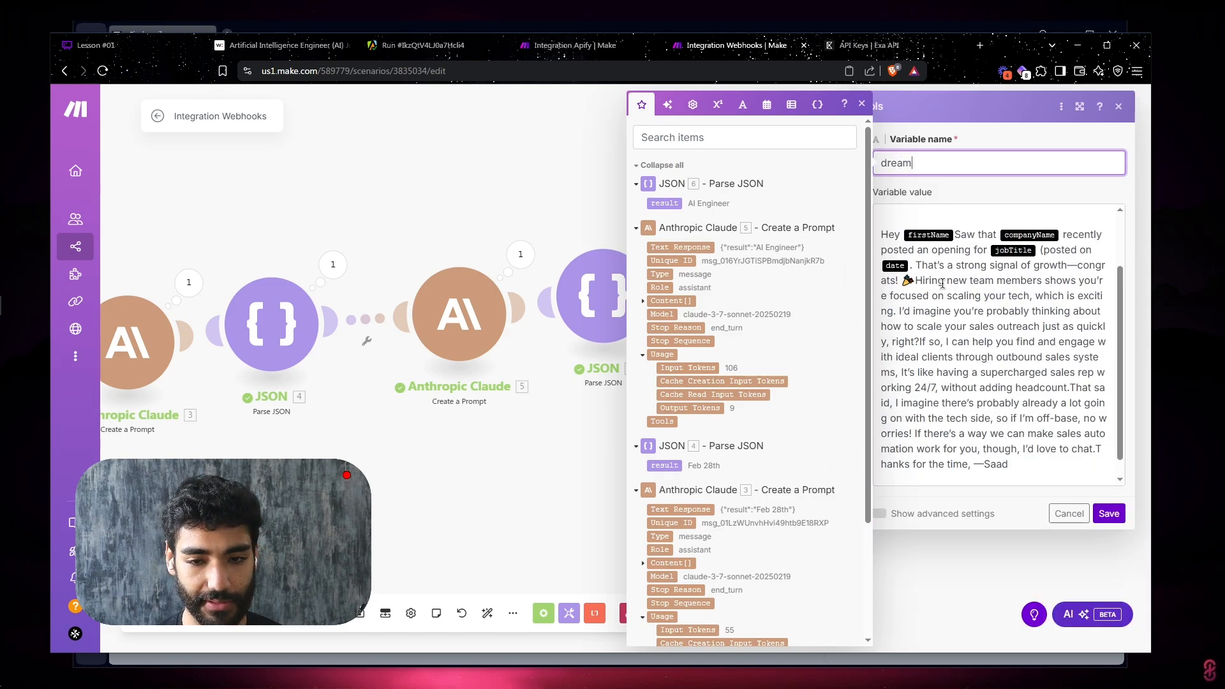
type("Email")
scroll(936, 408, "up", 5)
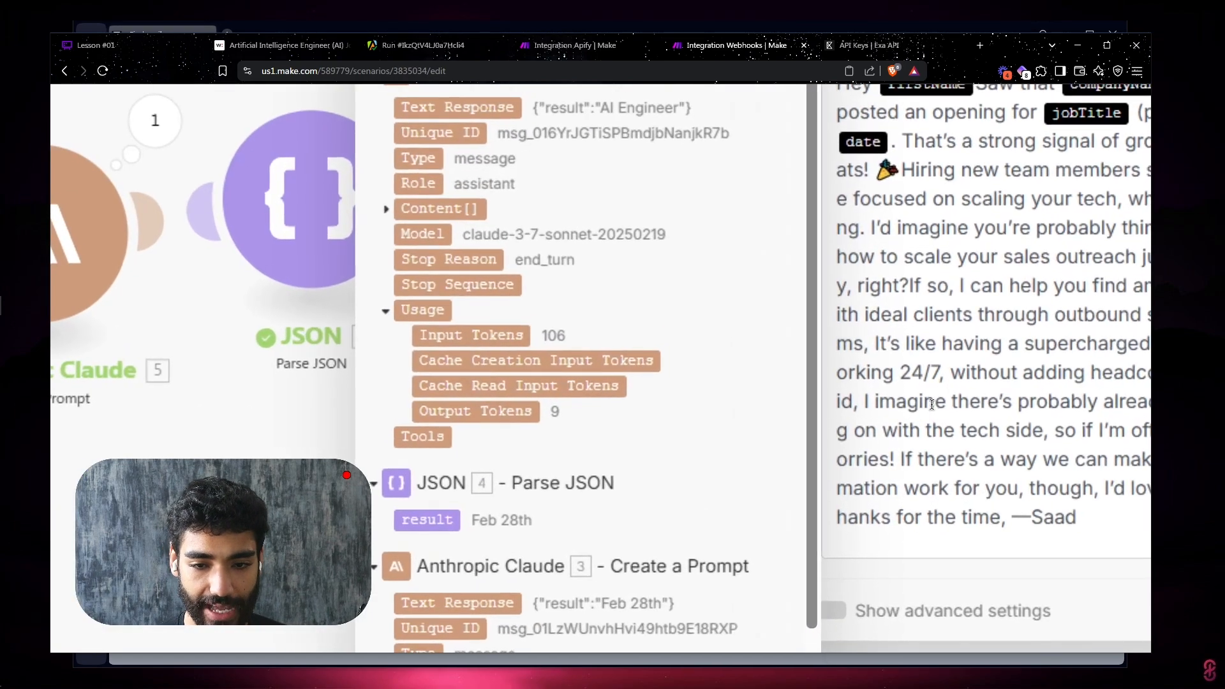
scroll(1074, 314, "down", 4)
scroll(1074, 314, "up", 1)
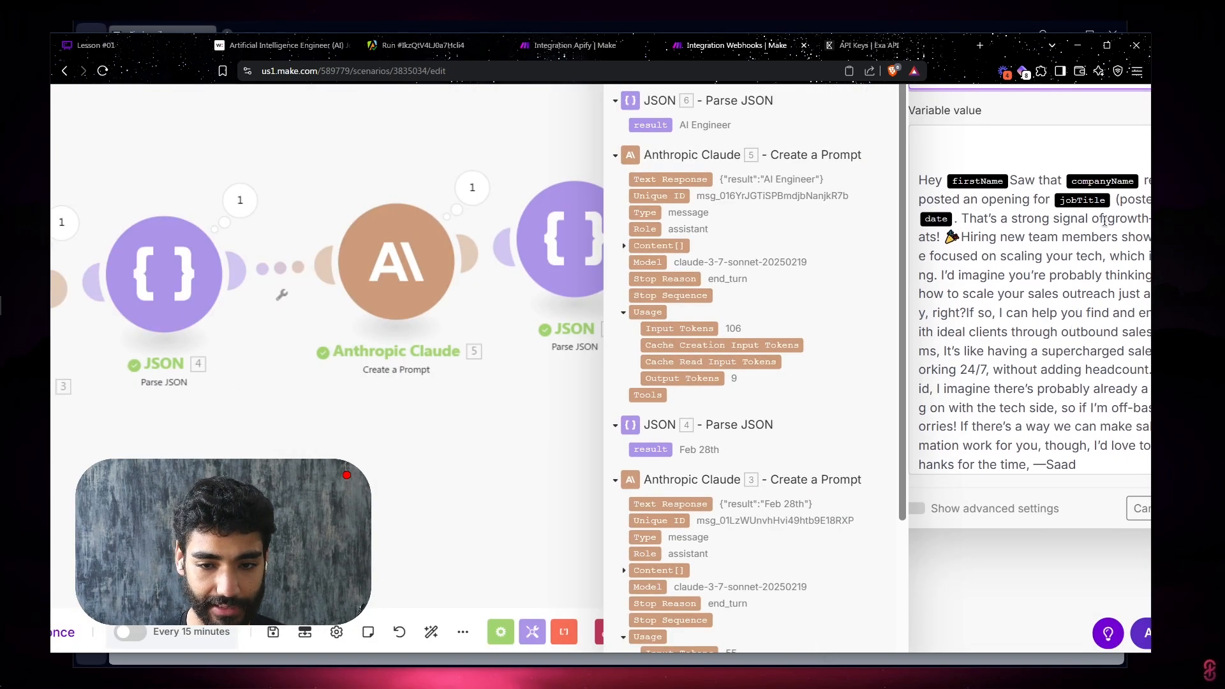
left_click(923, 168)
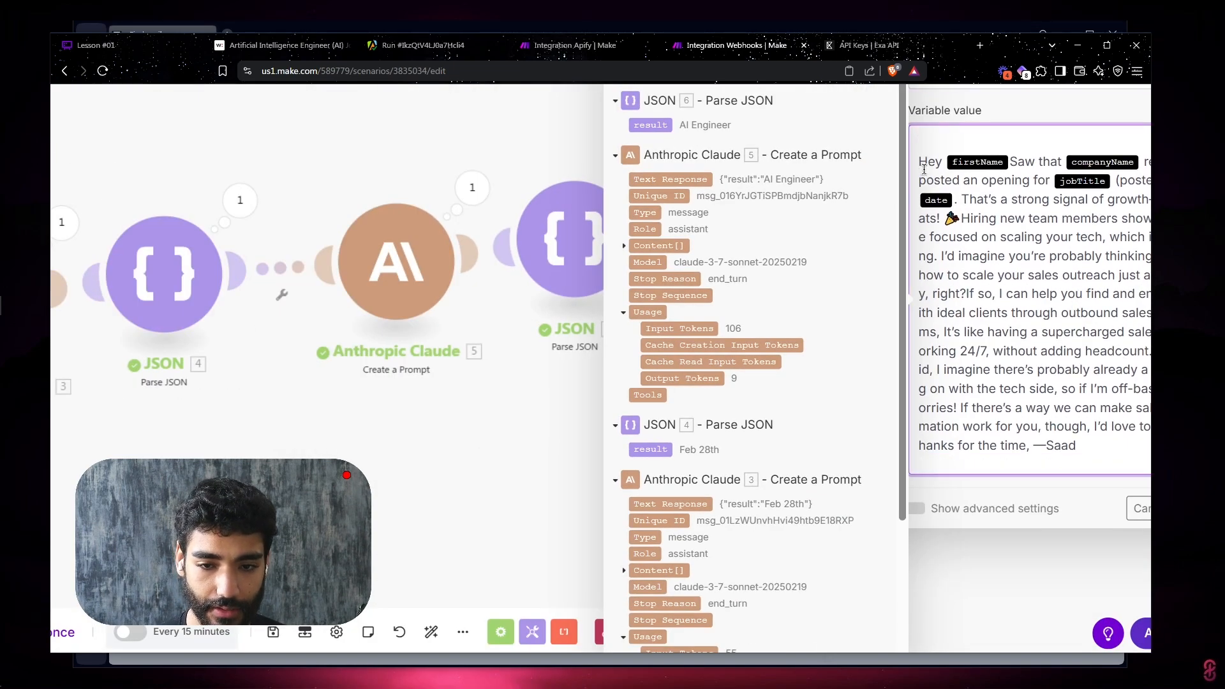
scroll(1026, 309, "down", 2)
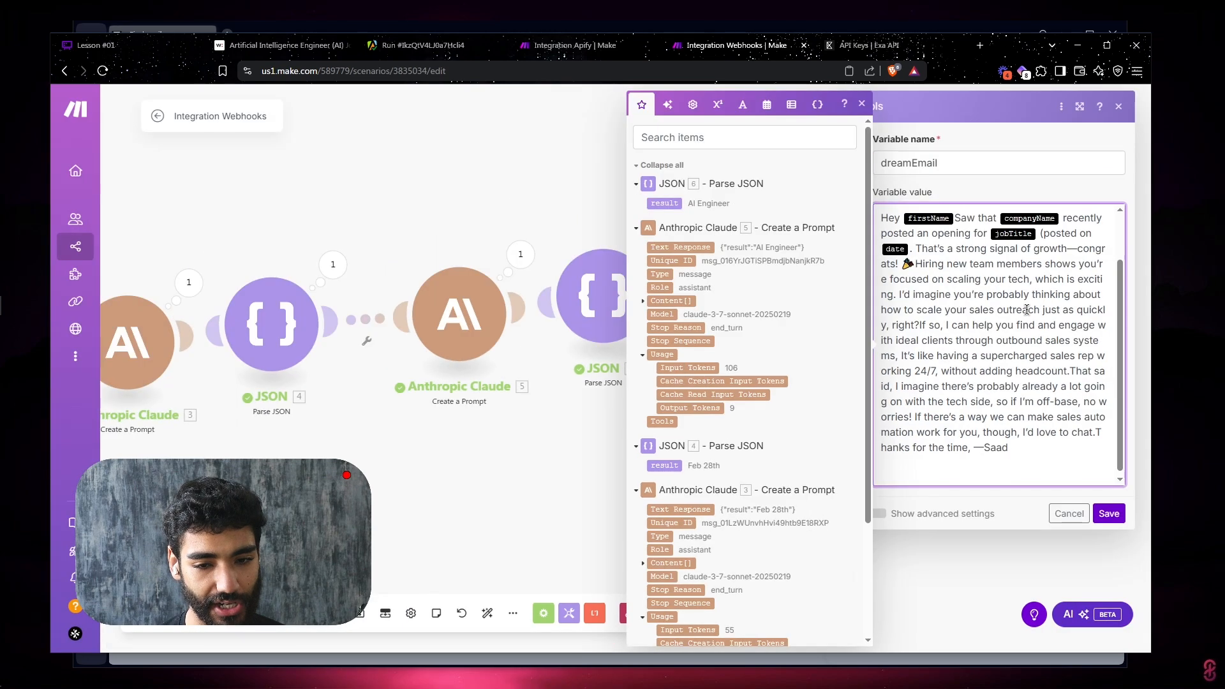
left_click(1104, 515)
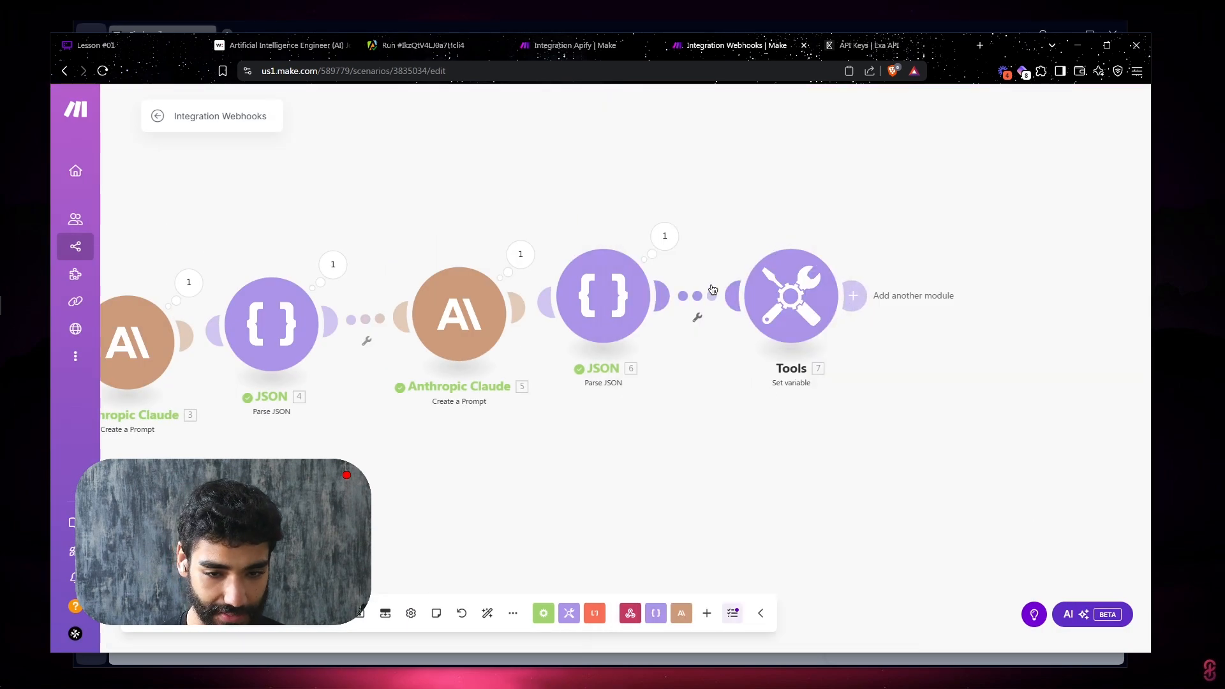
Step: Unlink the dreamEmail step, move it aside, and add a Tools Set multiple variables step
left_click(735, 317)
left_click(735, 317)
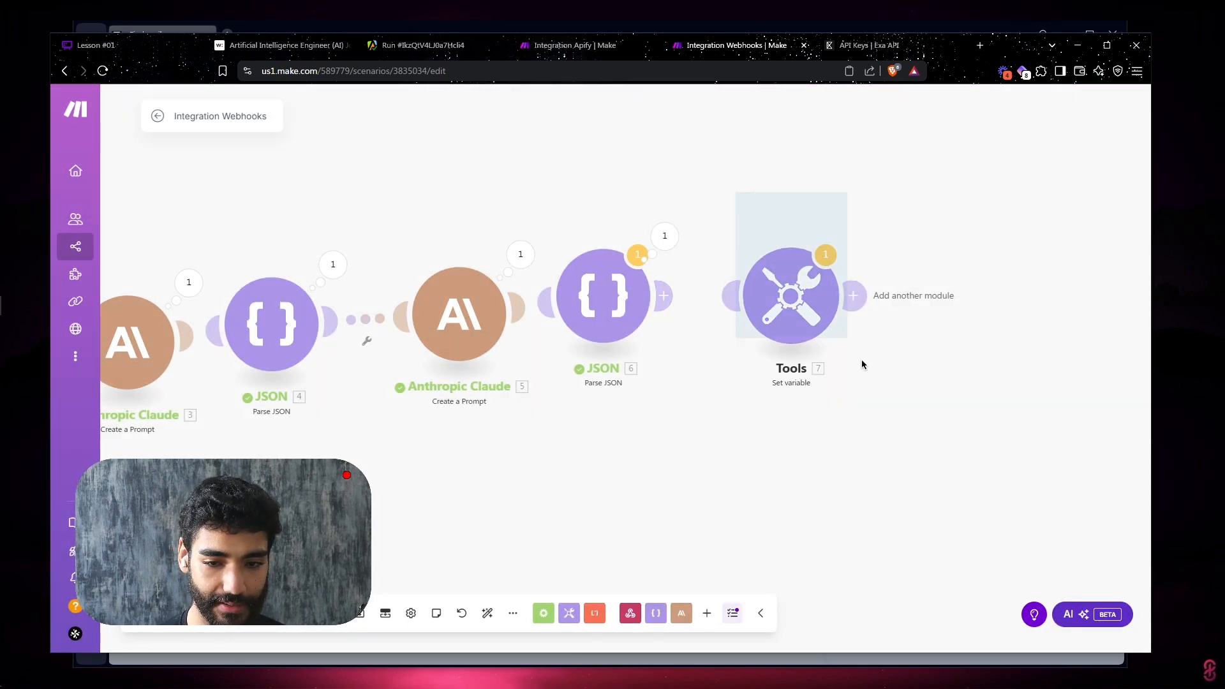
left_click_drag(769, 325, 952, 287)
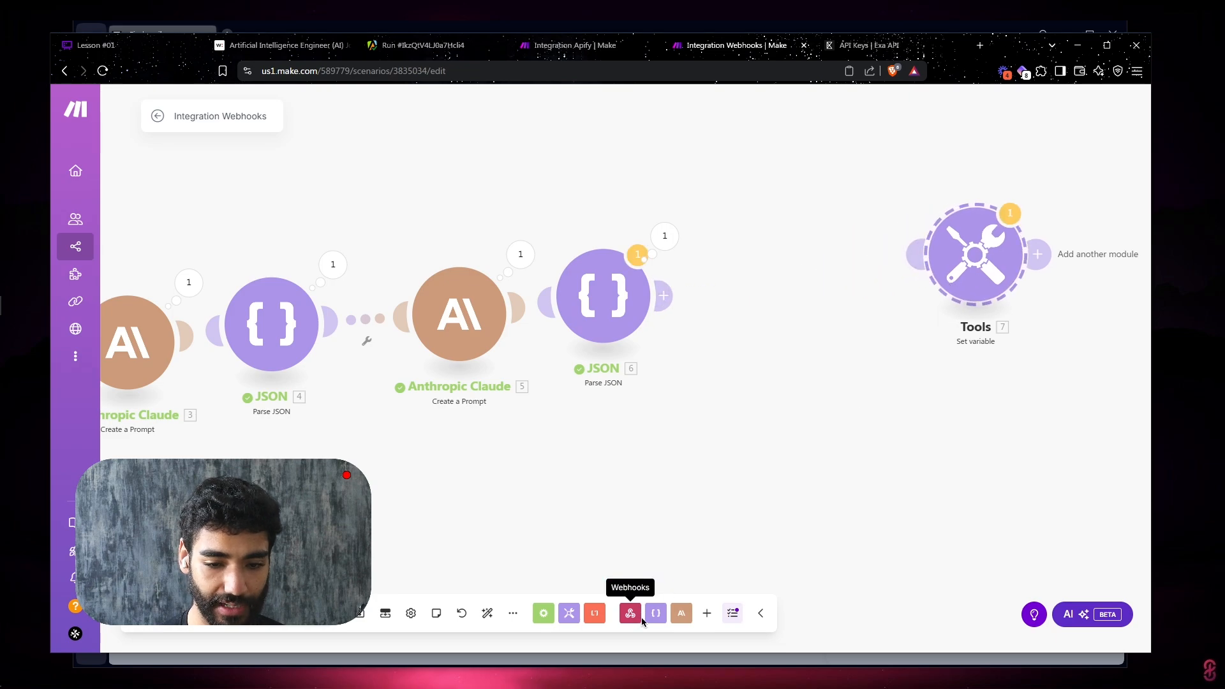
left_click(569, 612)
type("se")
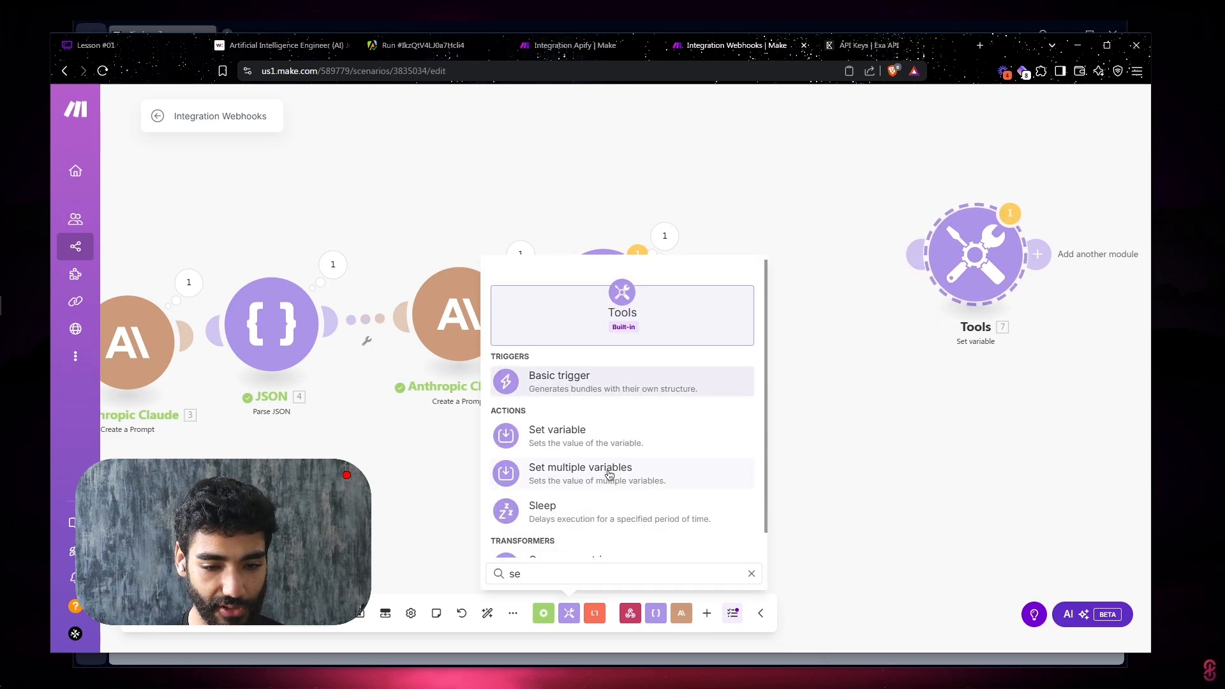
left_click(609, 475)
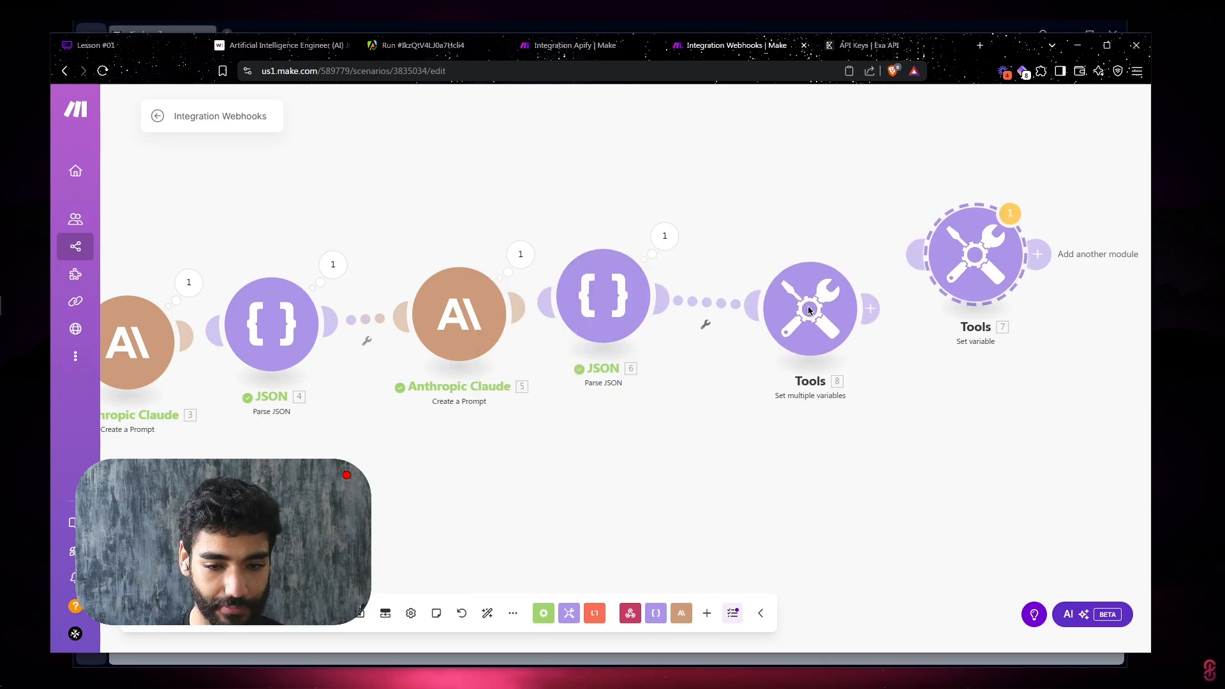
Step: Create firstName with value get(split(2.fullName; space); 1)
left_click(868, 298)
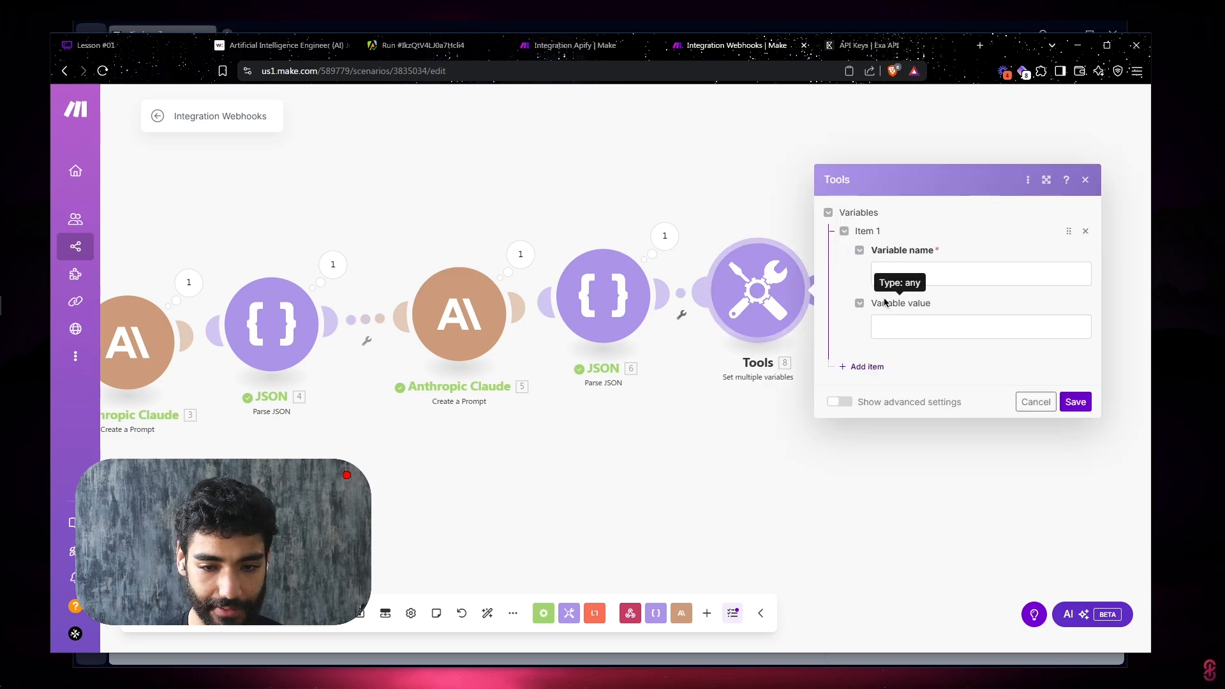
left_click(894, 274)
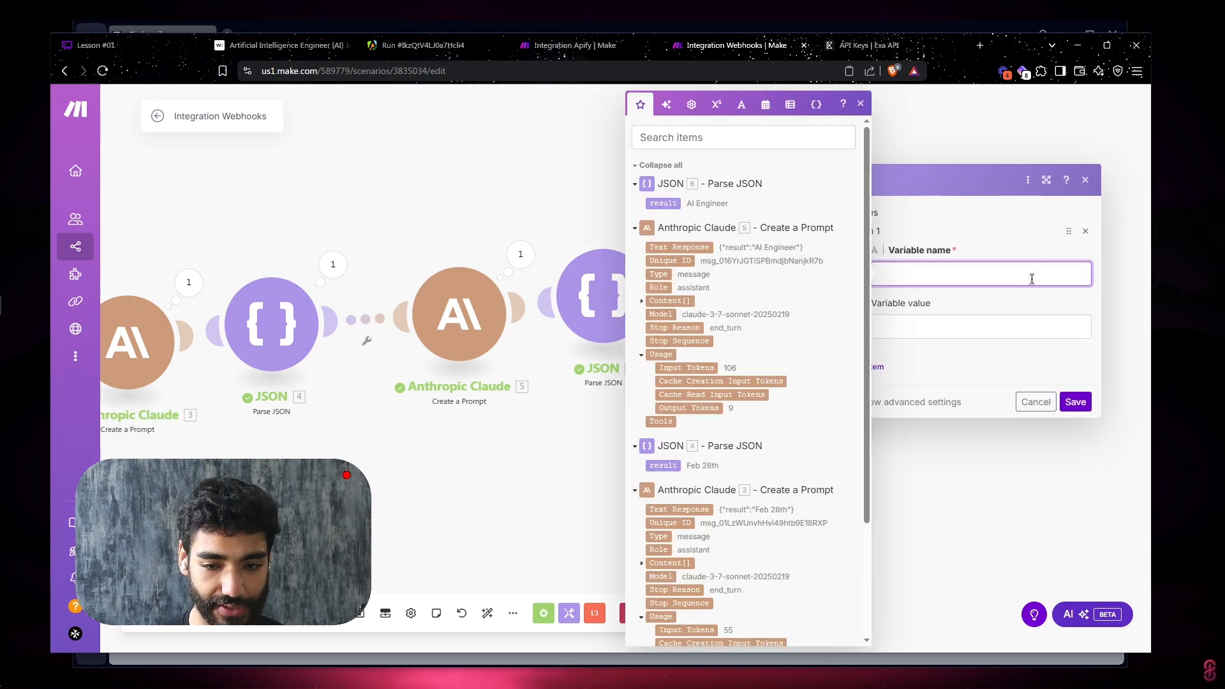
type("split(")
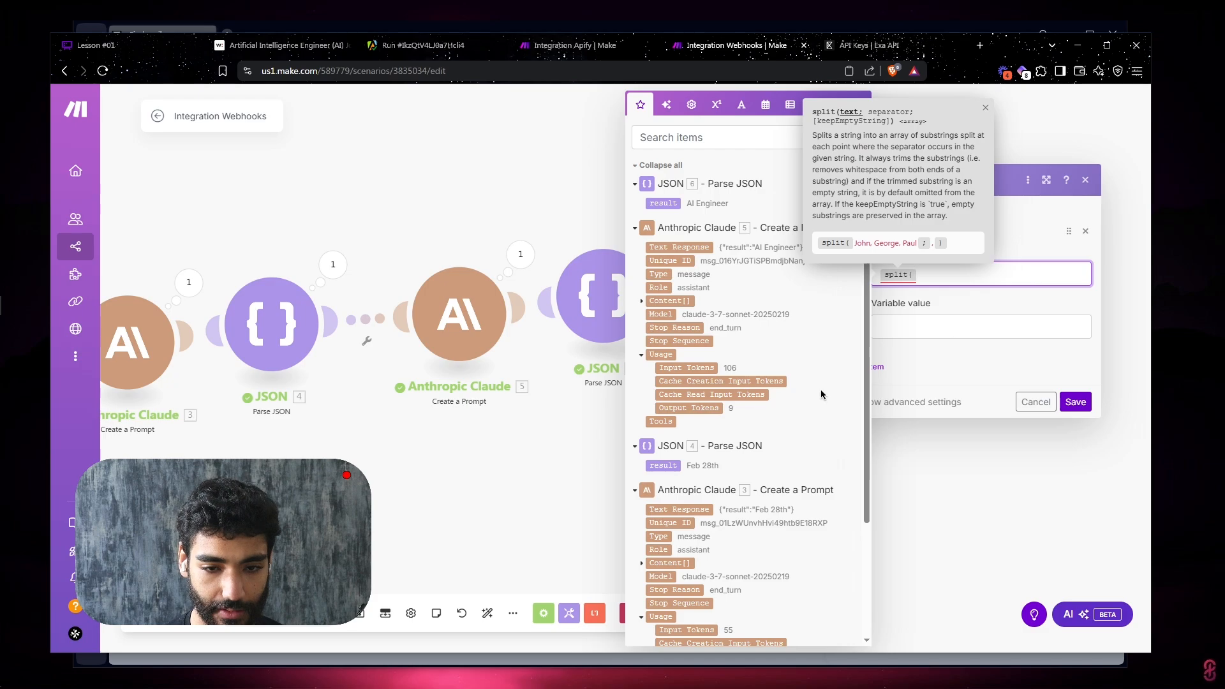
scroll(820, 394, "down", 2)
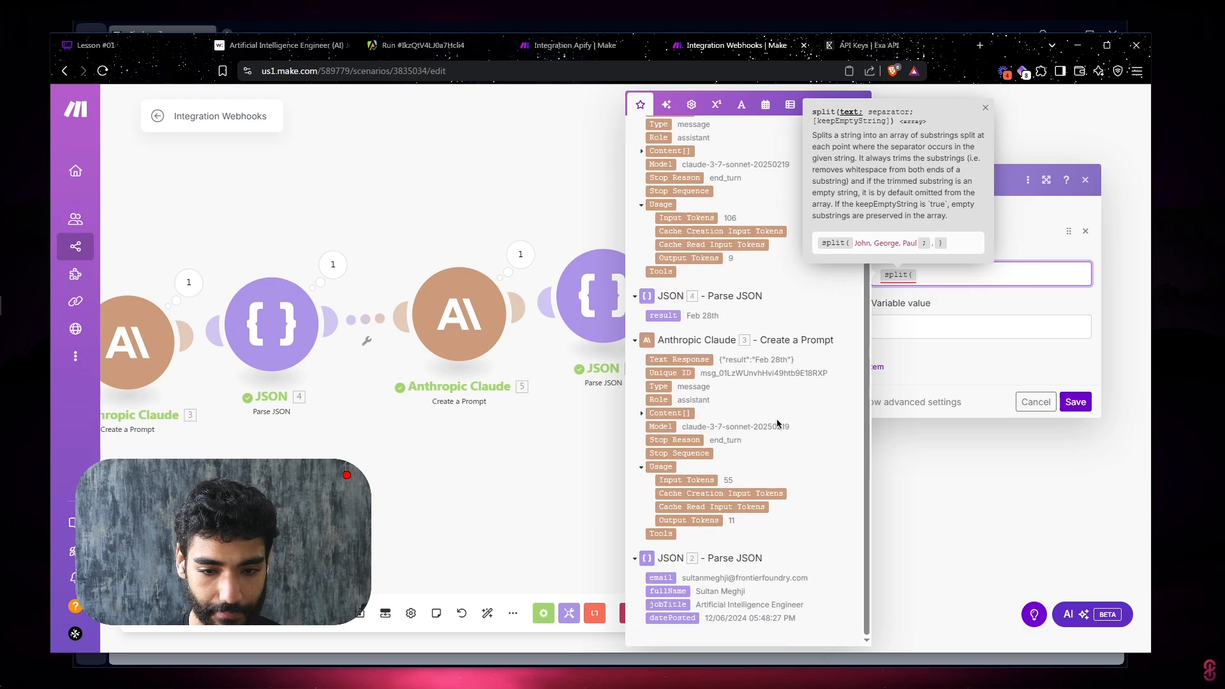
left_click(675, 591)
type(";")
type("{{space}})")
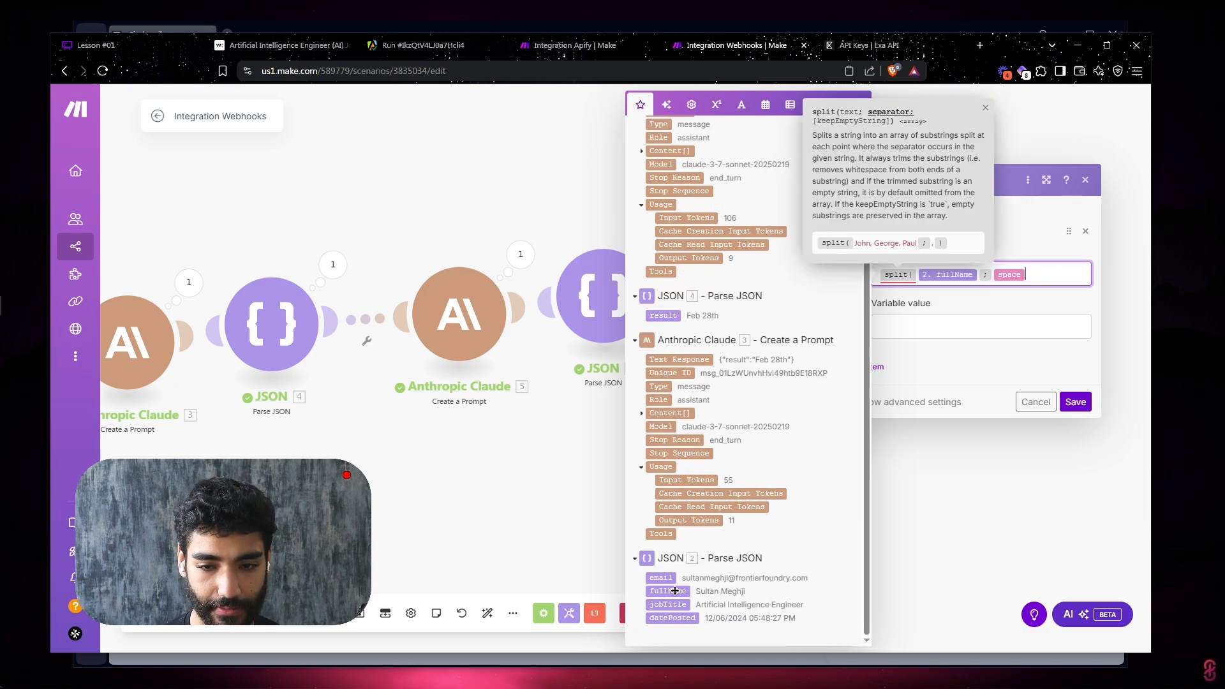
key("ctrl+a")
key("Left")
type("{{get(")
key("ctrl+a")
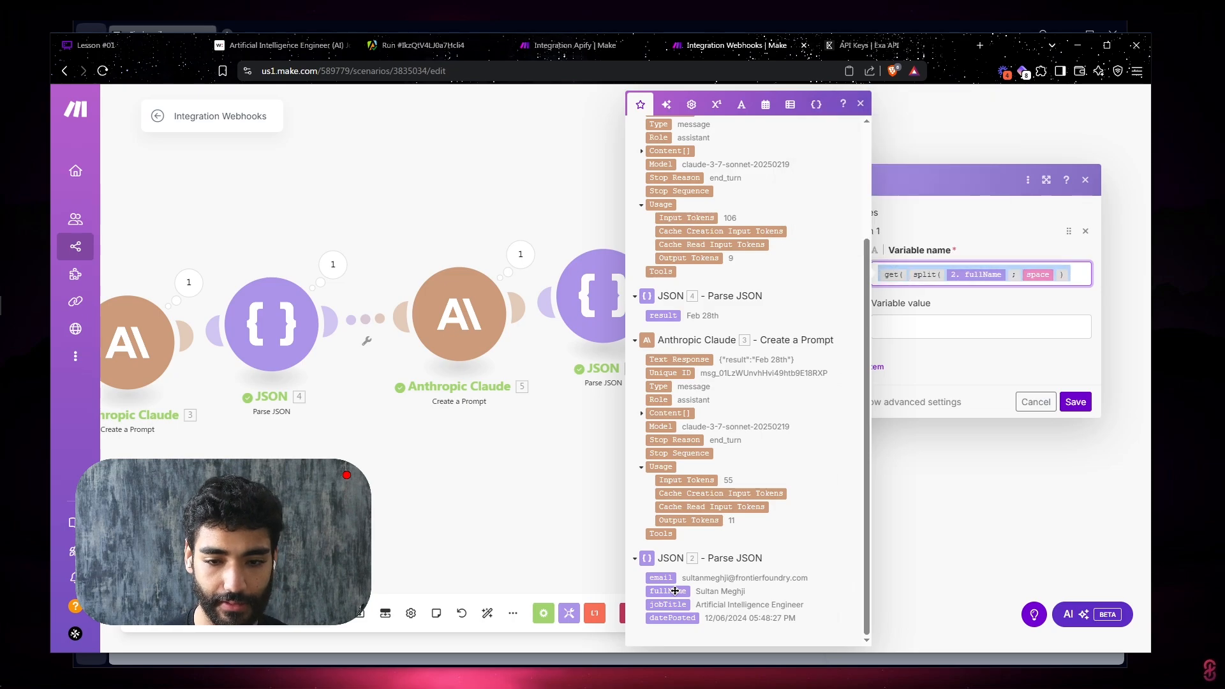
key("Right")
type("; ")
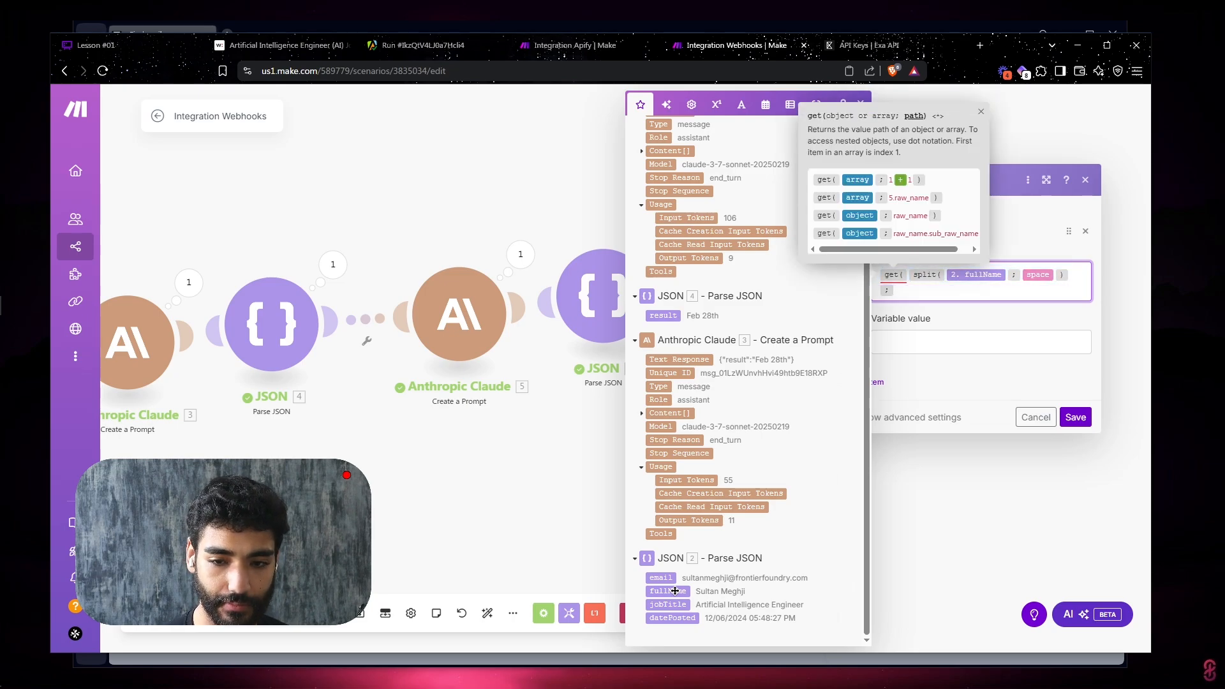
type("1 )")
key("ctrl+a")
key("ctrl+c")
type("fi")
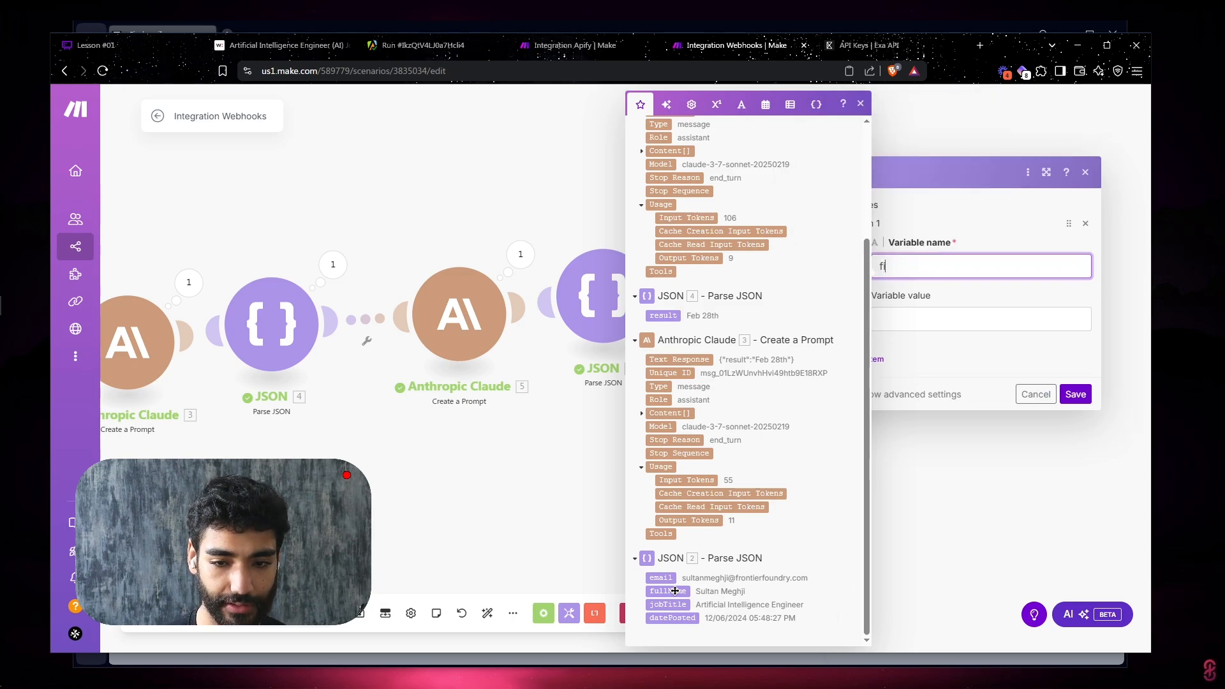
type("rstName")
key("Tab")
type("get(split(2. fullName; space); 1)")
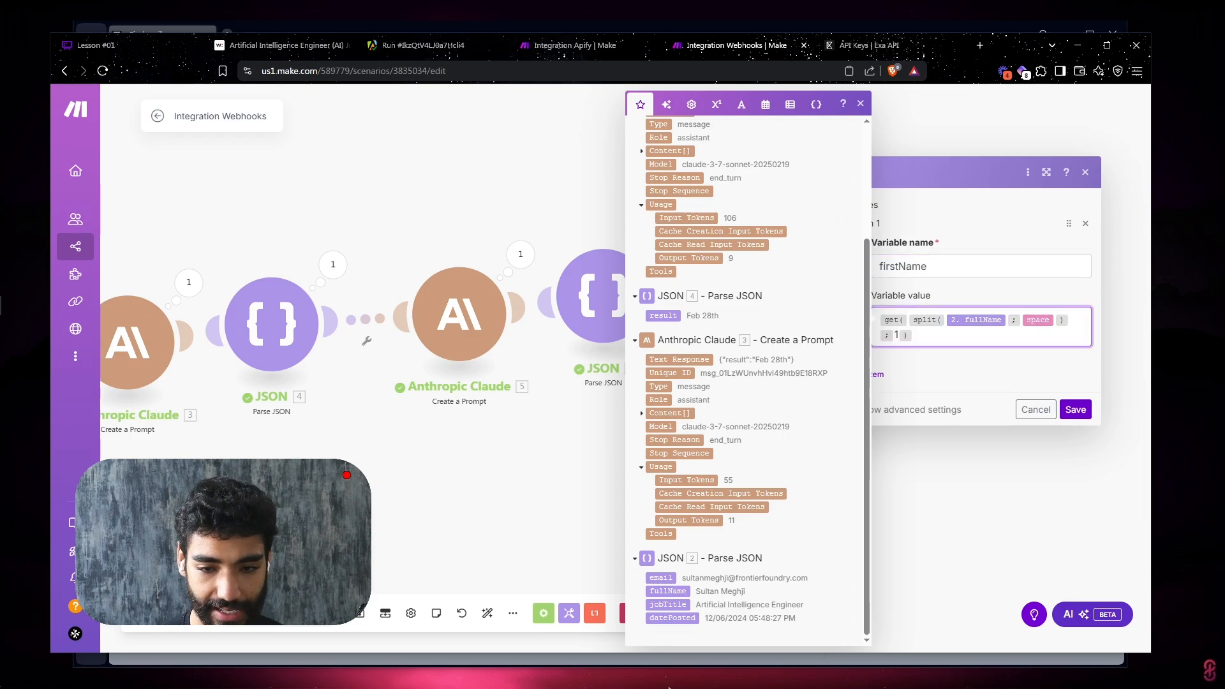
left_click(949, 367)
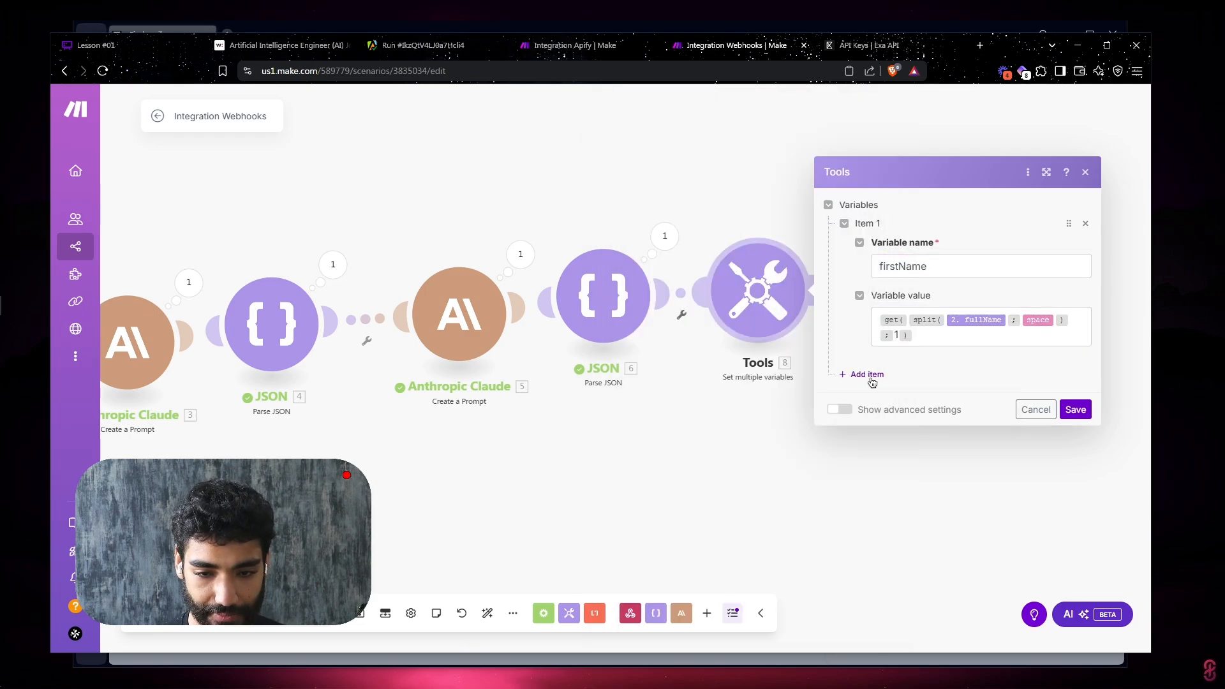
Step: Add lastName as get(split(2.fullName; space); 2), save, and place dreamEmail after it
left_click(870, 380)
left_click(926, 359)
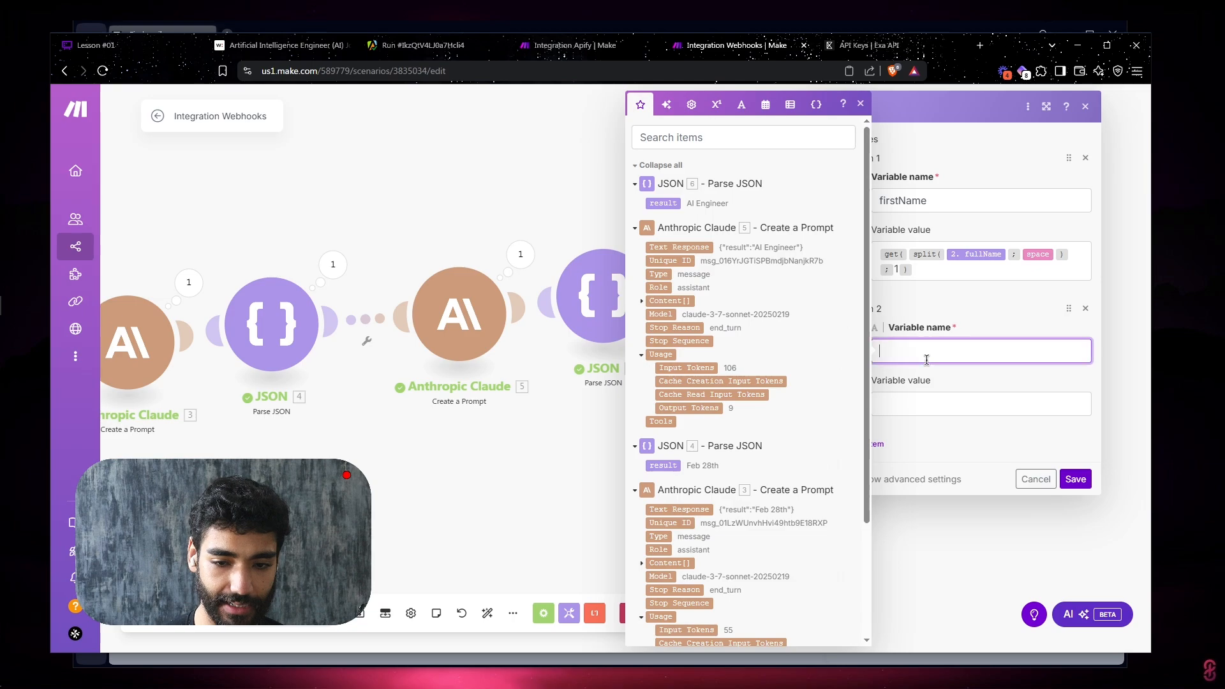
type("lastName")
key("Tab")
key("ctrl+v")
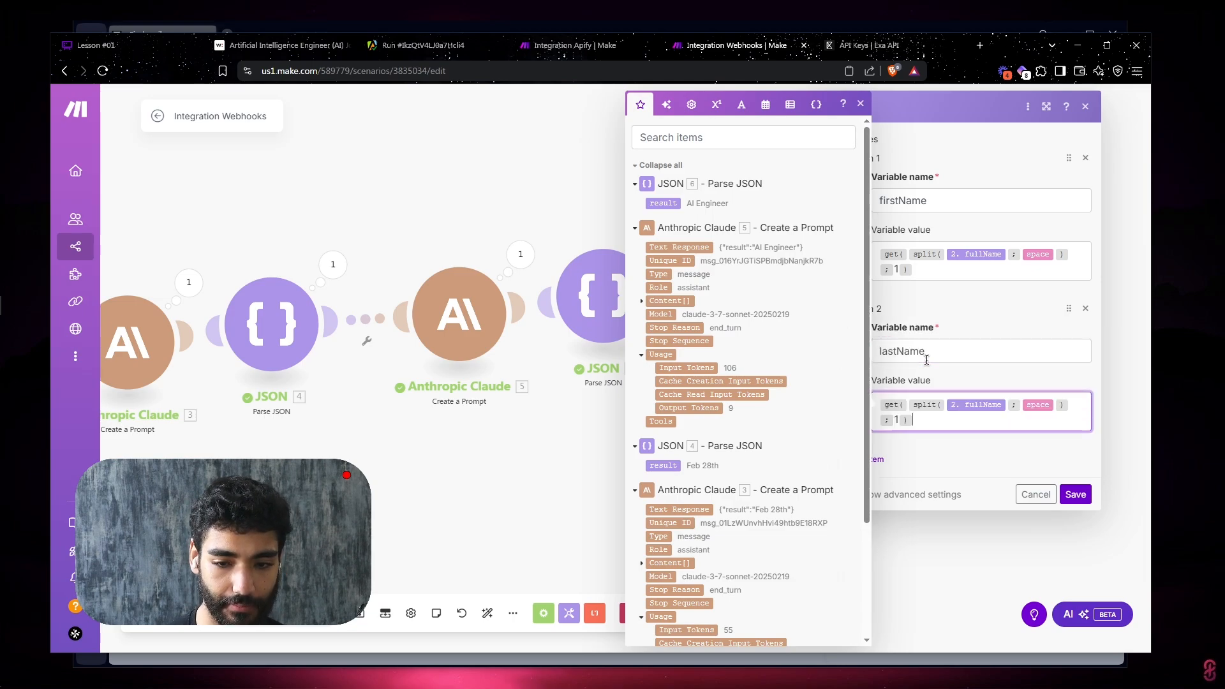
key("Left")
key("BackSpace")
type("2")
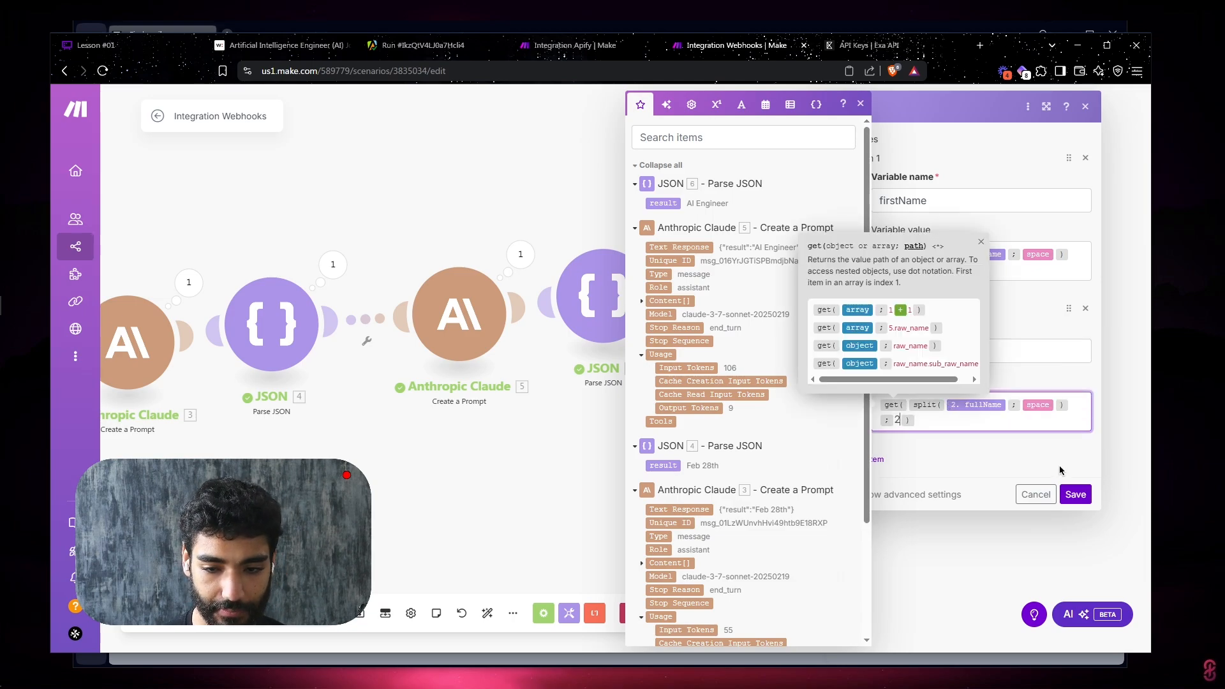
left_click(1075, 494)
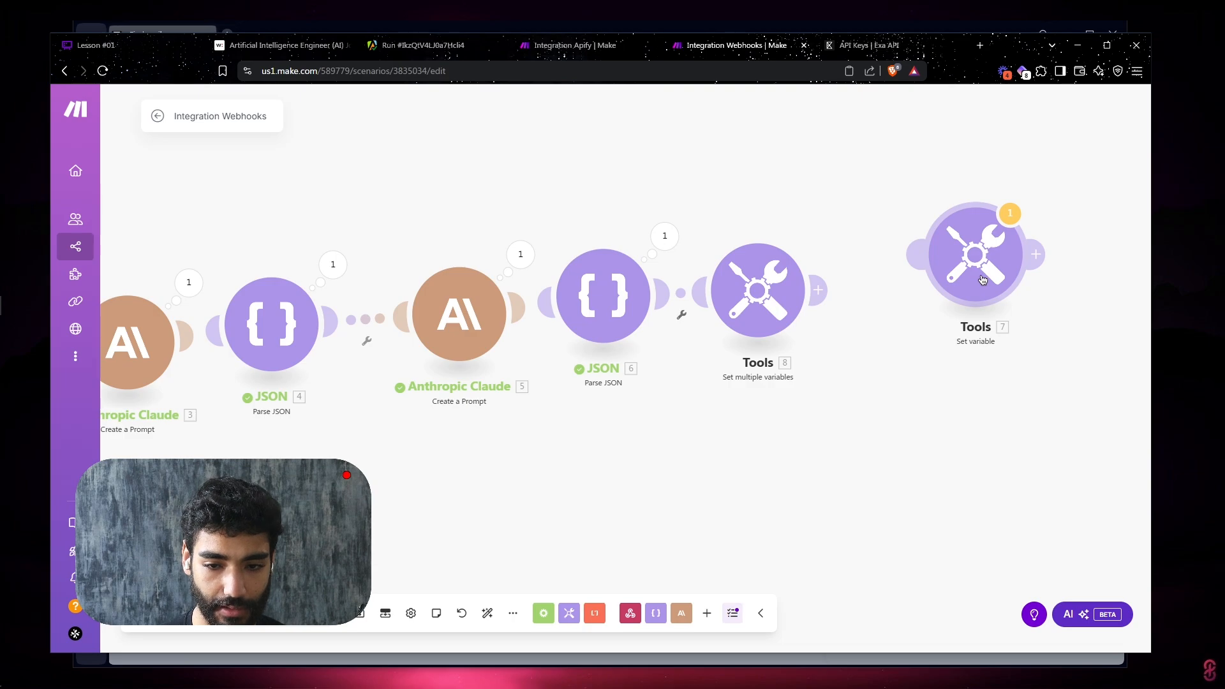
left_click_drag(967, 281, 938, 295)
left_click(937, 294)
Step: Replace the firstName and companyName placeholders with 8.firstName and {{8.companyName}}
left_click(681, 236)
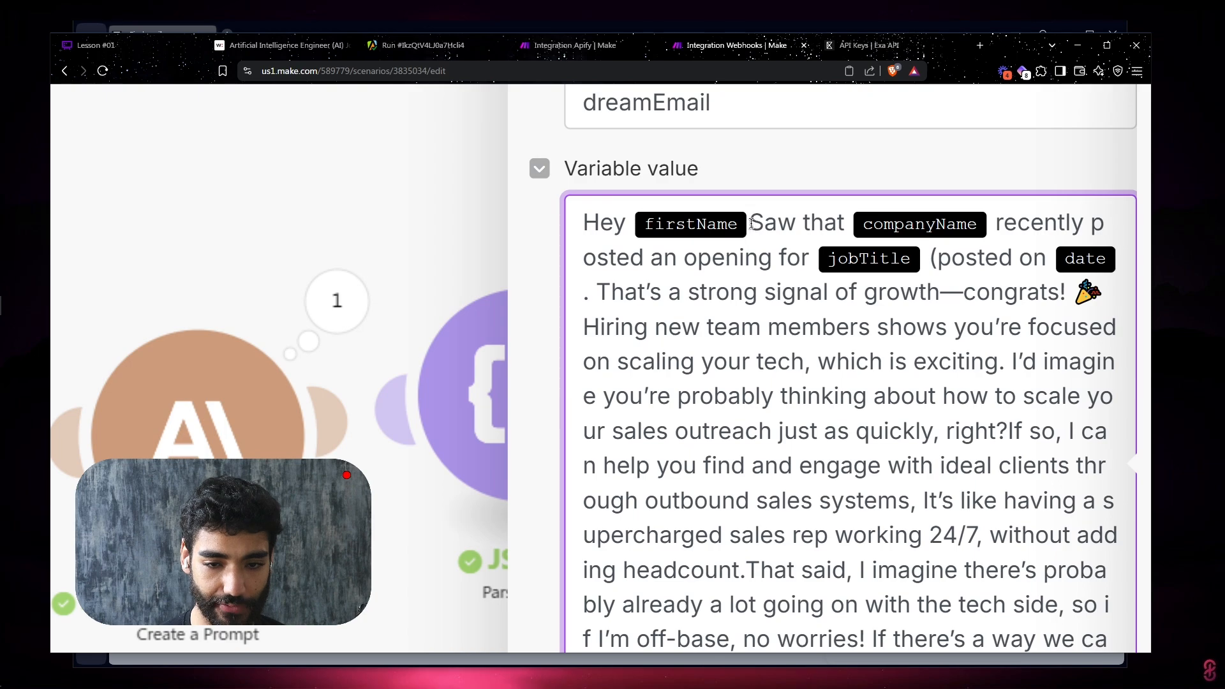
key("BackSpace")
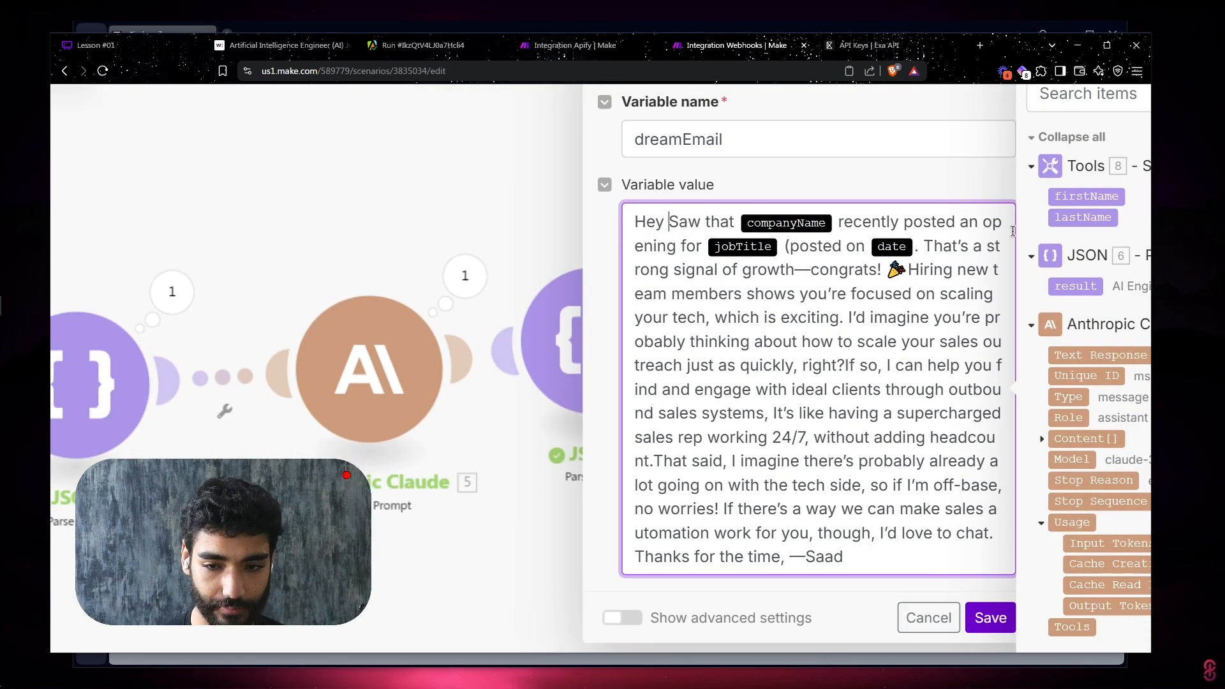
left_click(1076, 199)
key("Return")
key("Return")
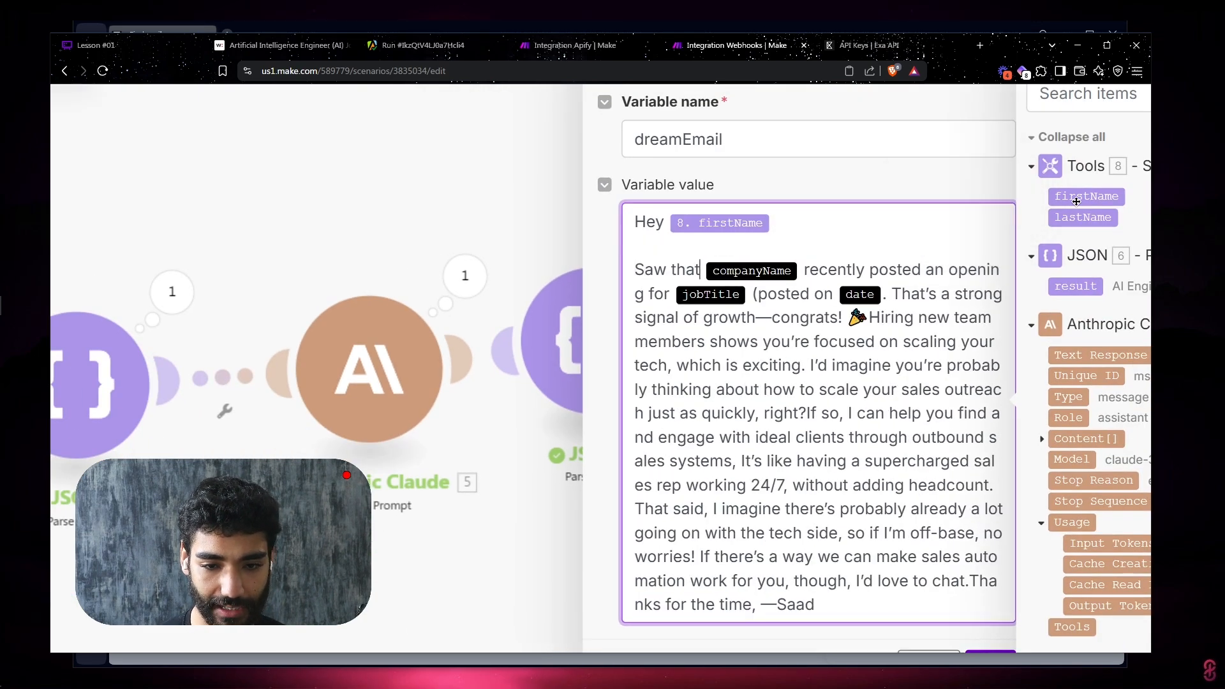
key("BackSpace")
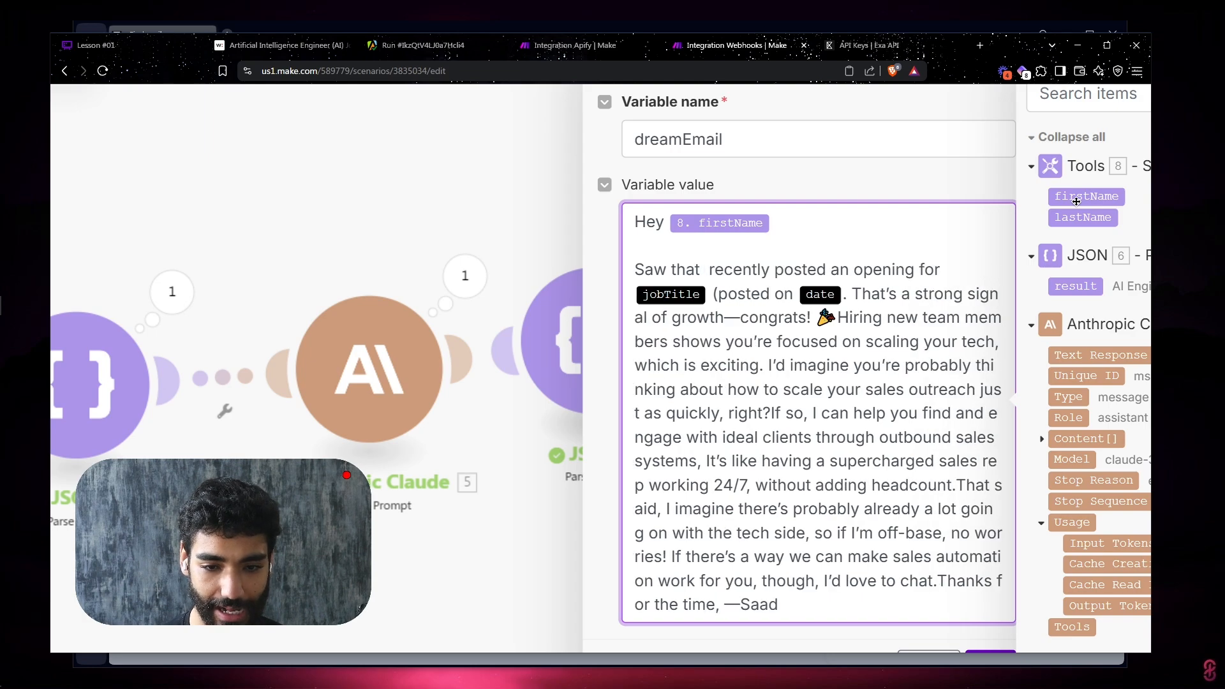
type("{{")
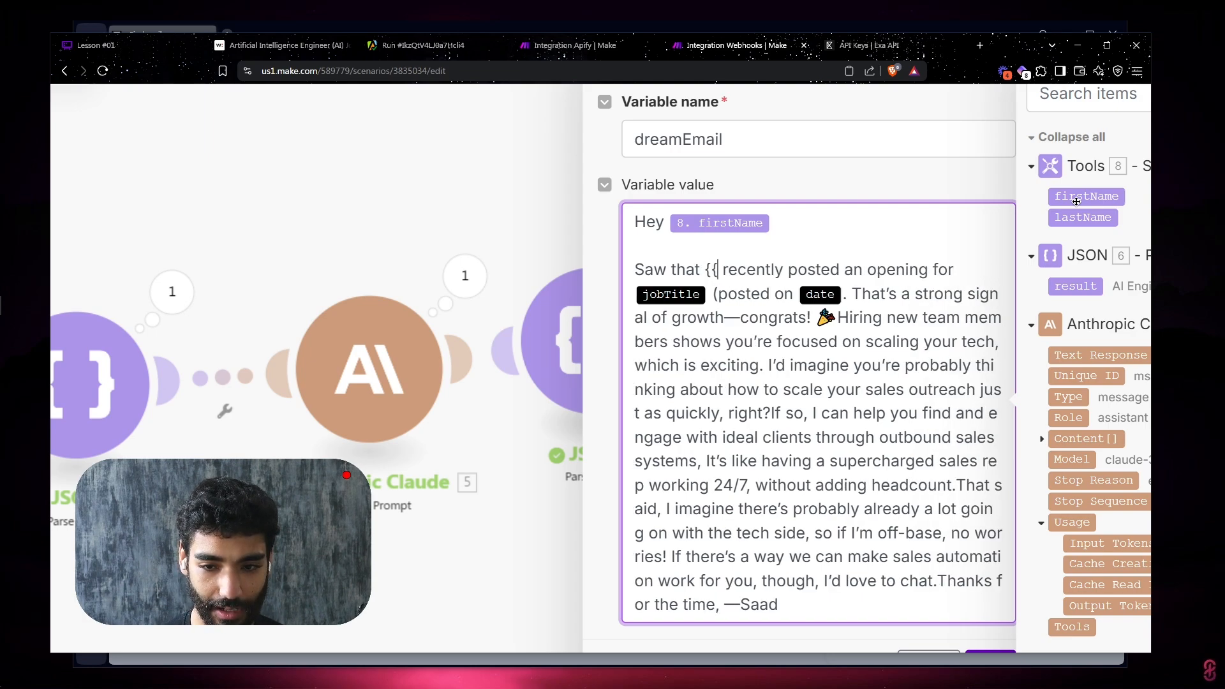
type("8")
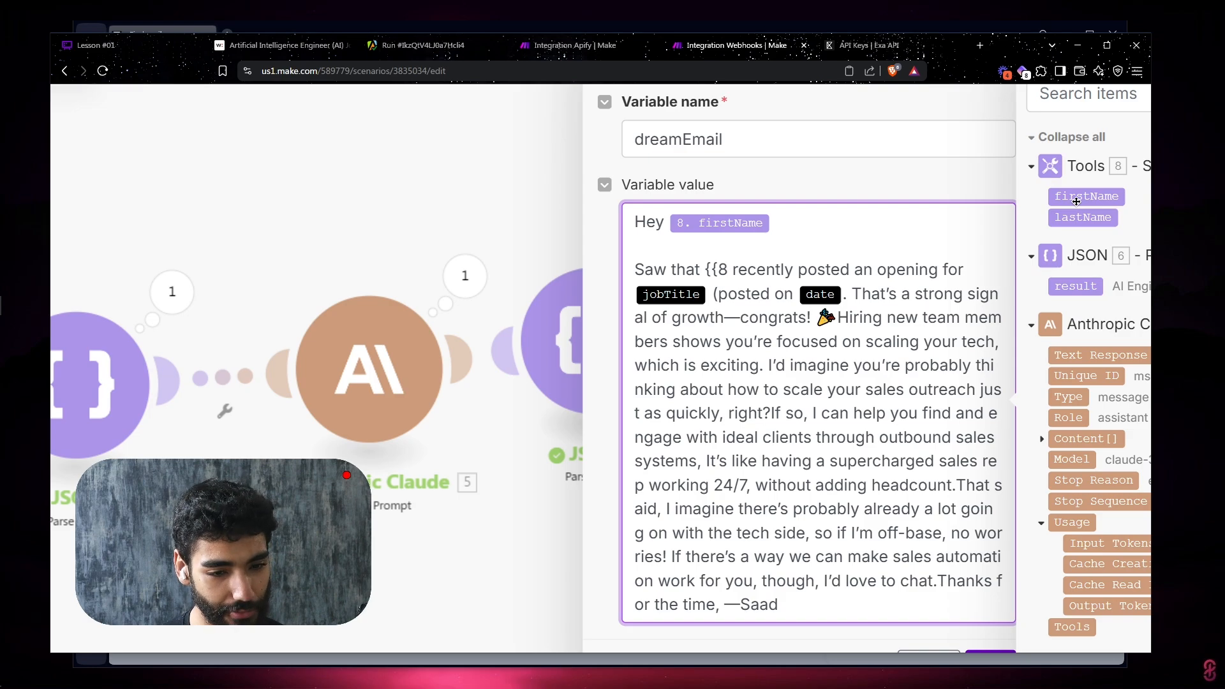
type(".")
type("companyName")
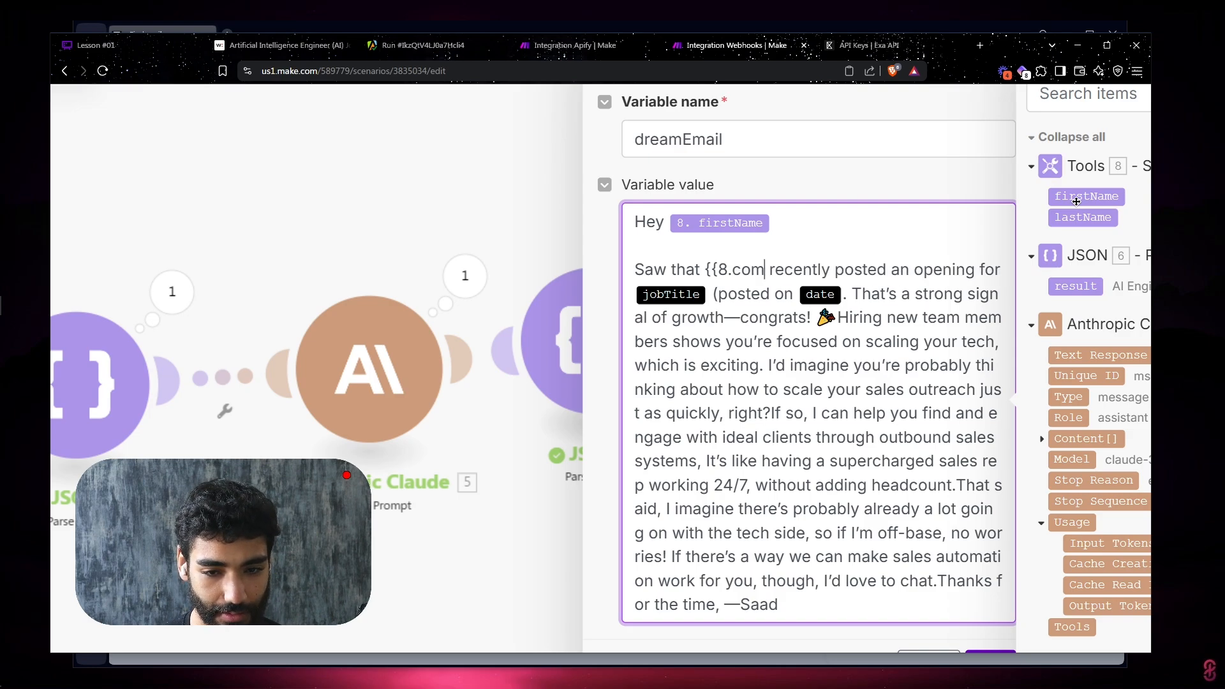
type("}}")
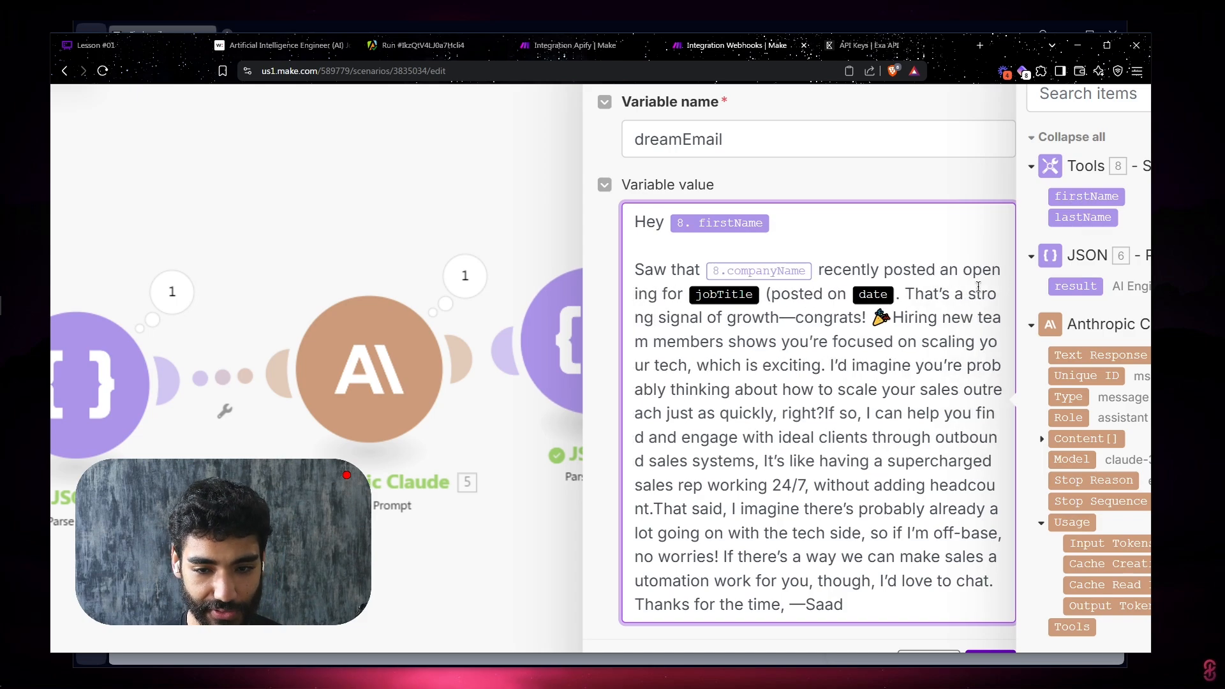
Step: Replace the jobTitle placeholder with 6.result and the date placeholder with 4.result
left_click(764, 297)
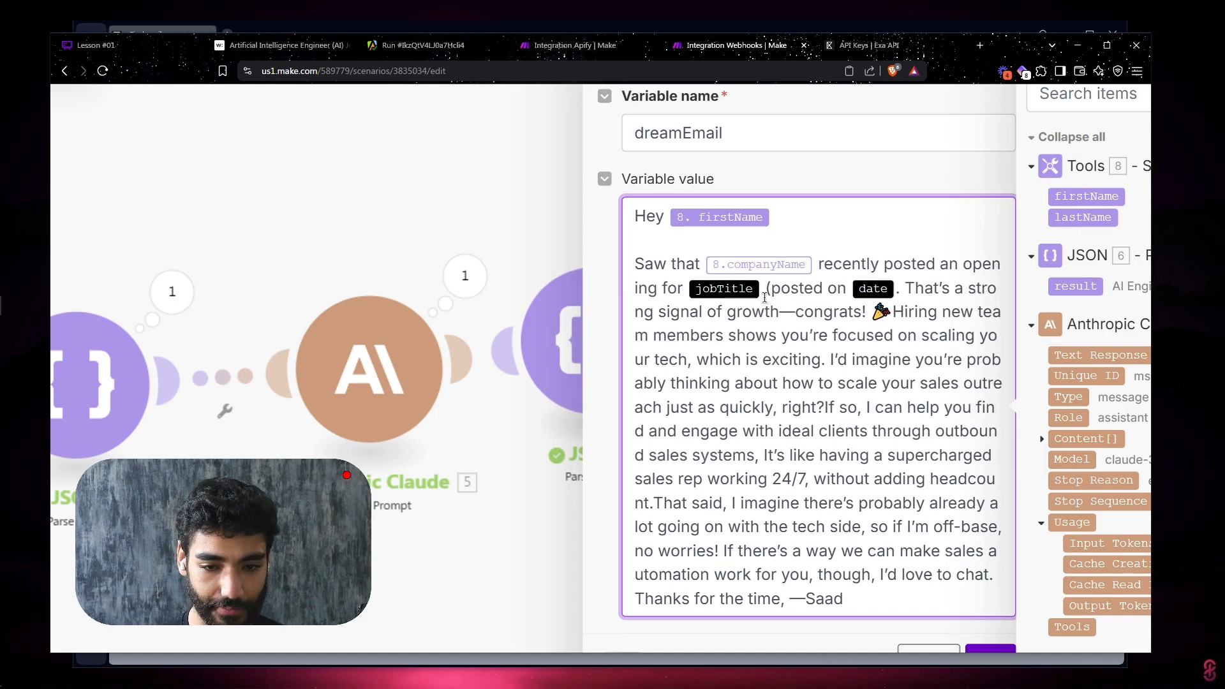
key("BackSpace")
left_click(1089, 288)
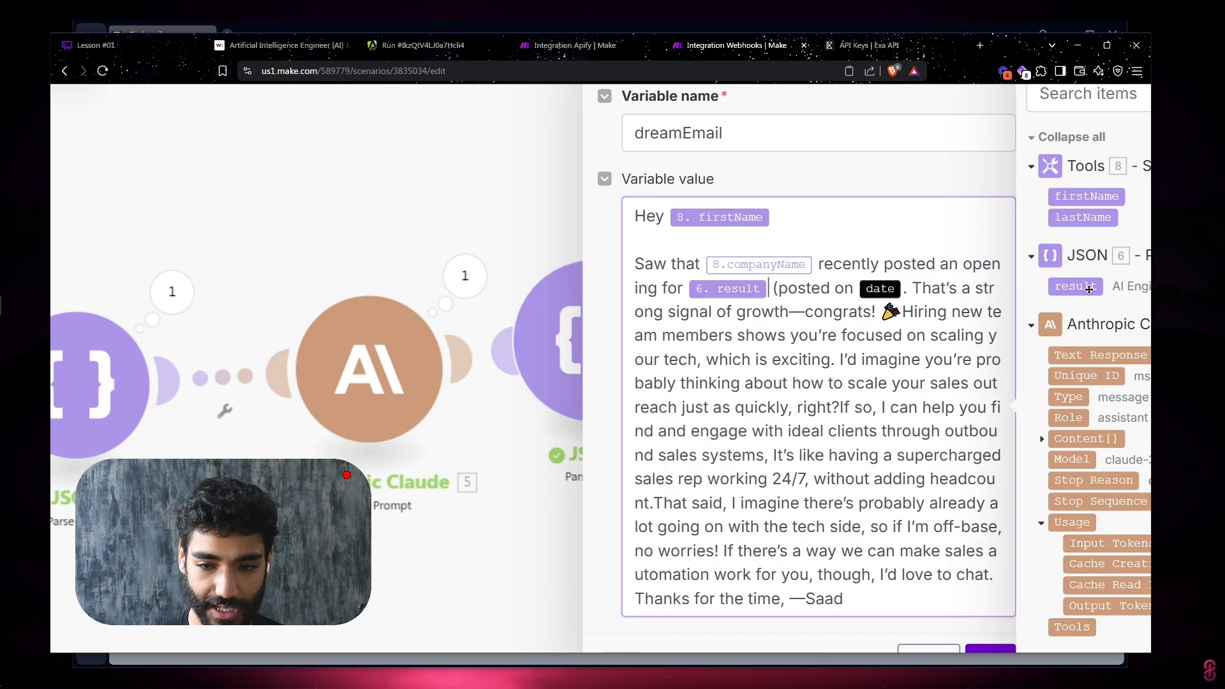
key("Right")
key("Right")
key("Right")
key("Right")
key("Right")
key("Right")
key("Right")
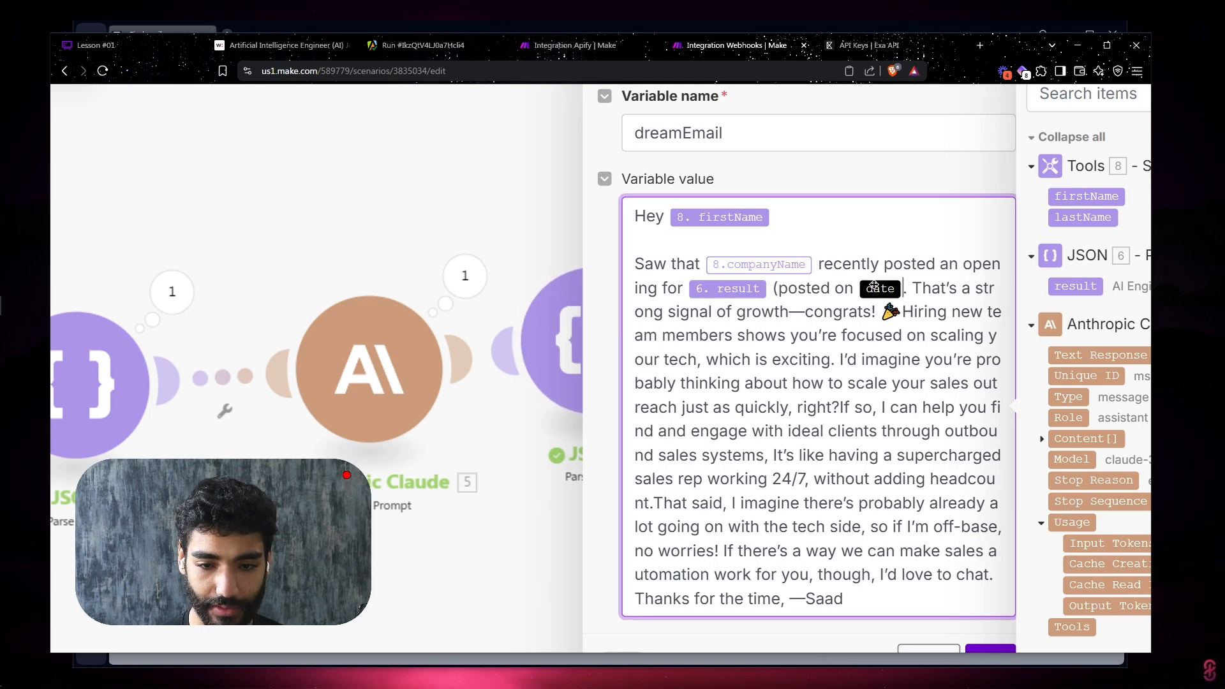
key("BackSpace")
key("ctrl+minus")
key("ctrl+minus")
key("ctrl+minus")
scroll(999, 313, "down", 2)
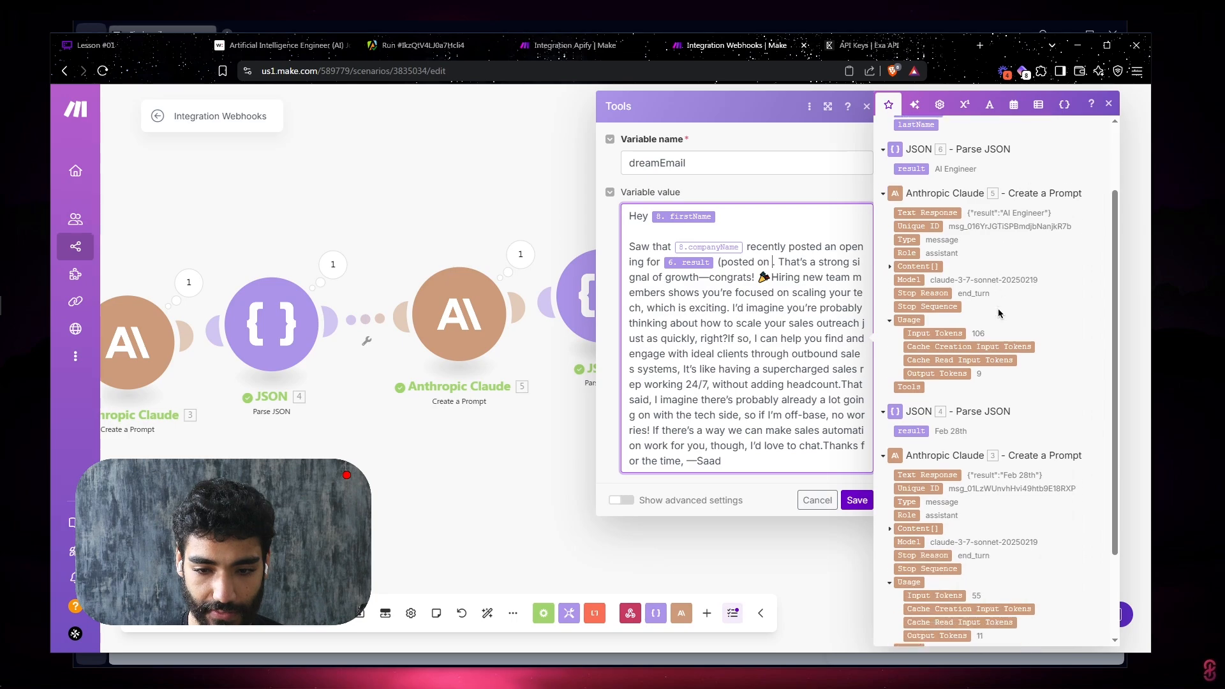
left_click(937, 415)
key("ctrl+plus")
key("ctrl+plus")
key("ctrl+plus")
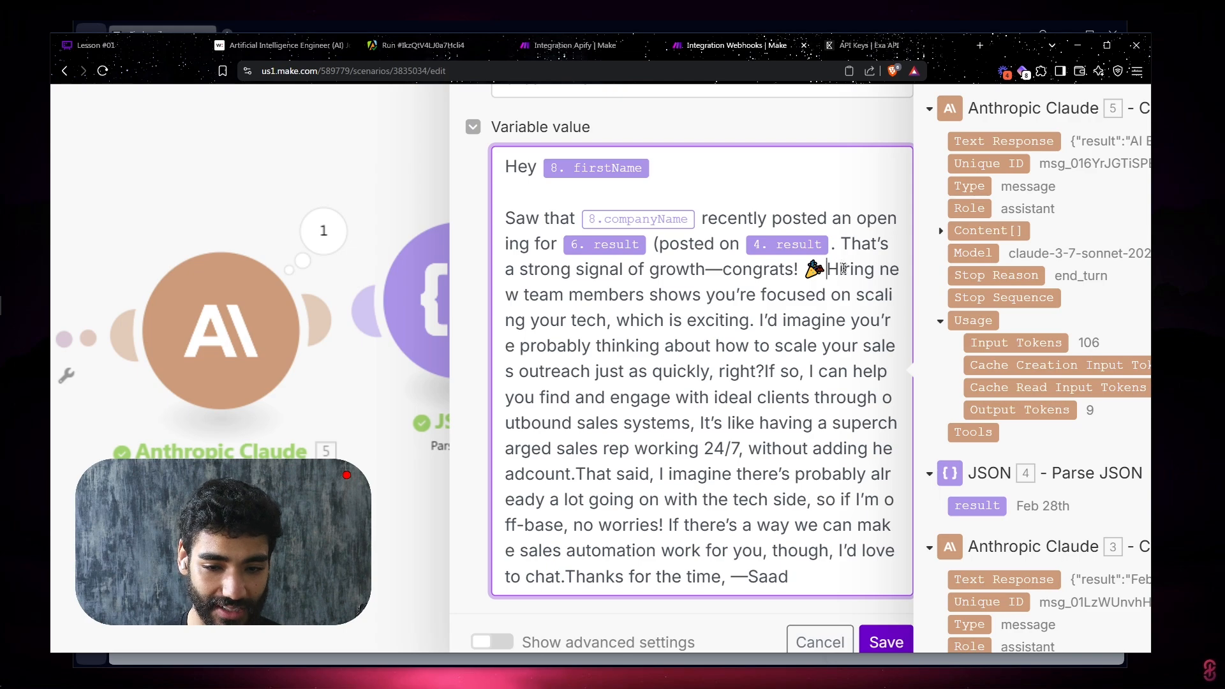
Step: Break the Hiring, If so and That said sentences and the sign-off onto separate lines
key("Return")
key("Return")
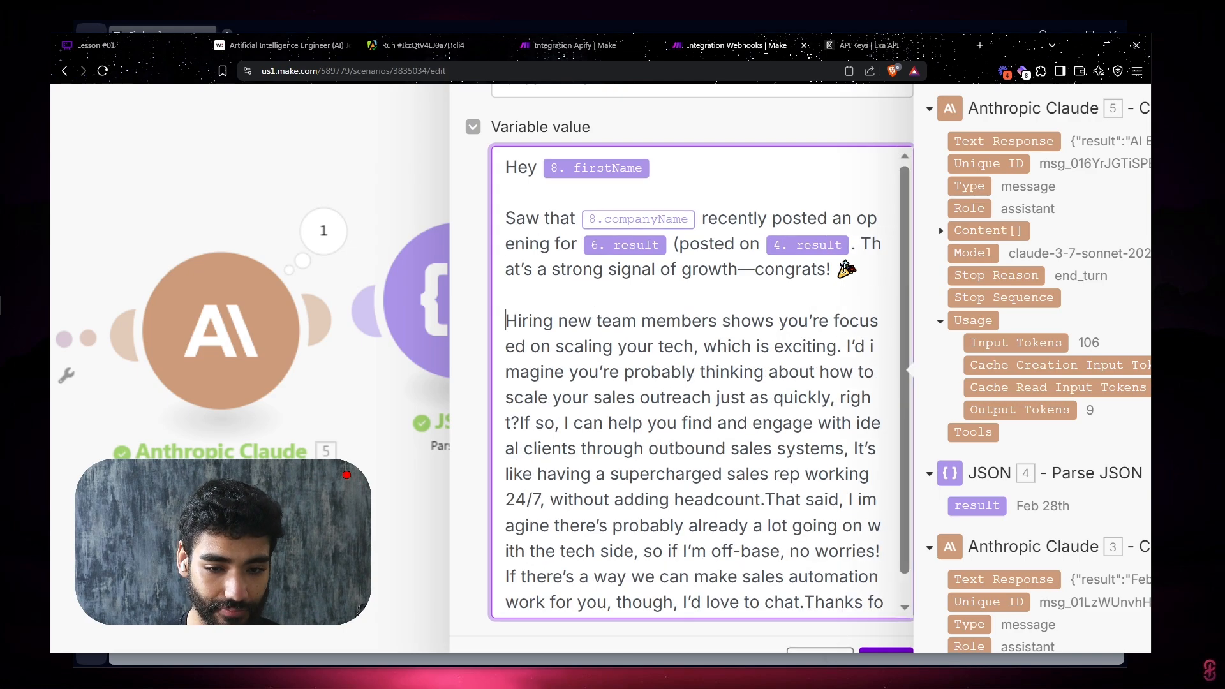
left_click(541, 422)
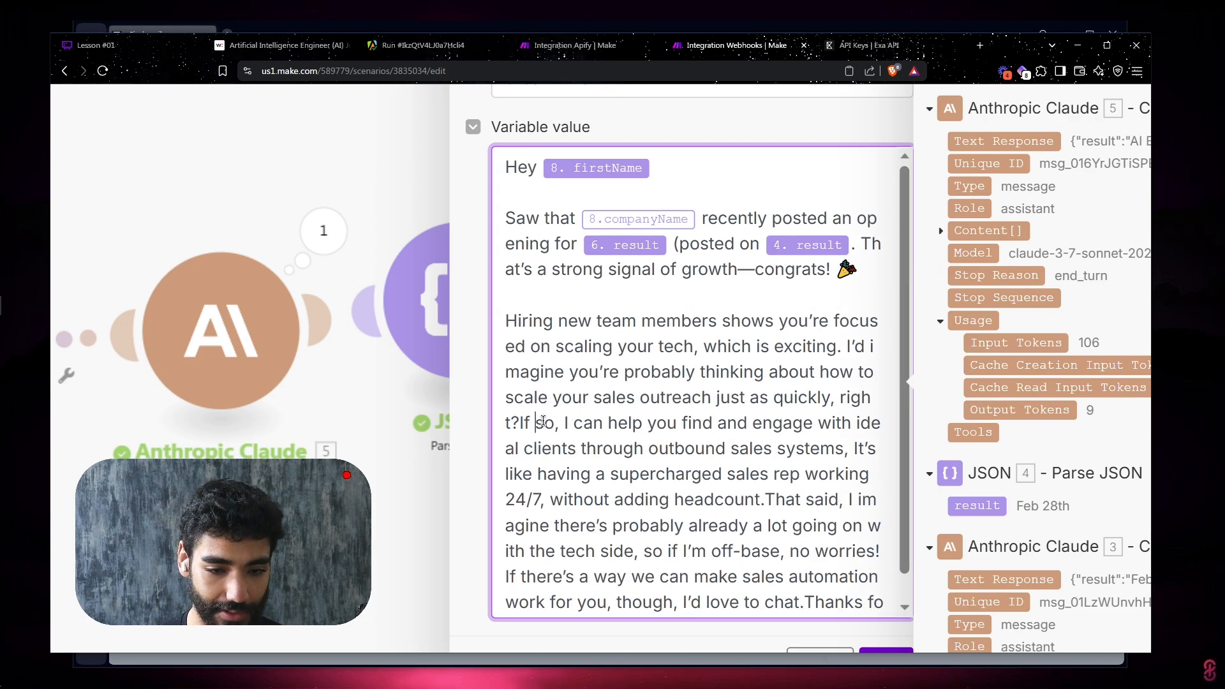
key("Return")
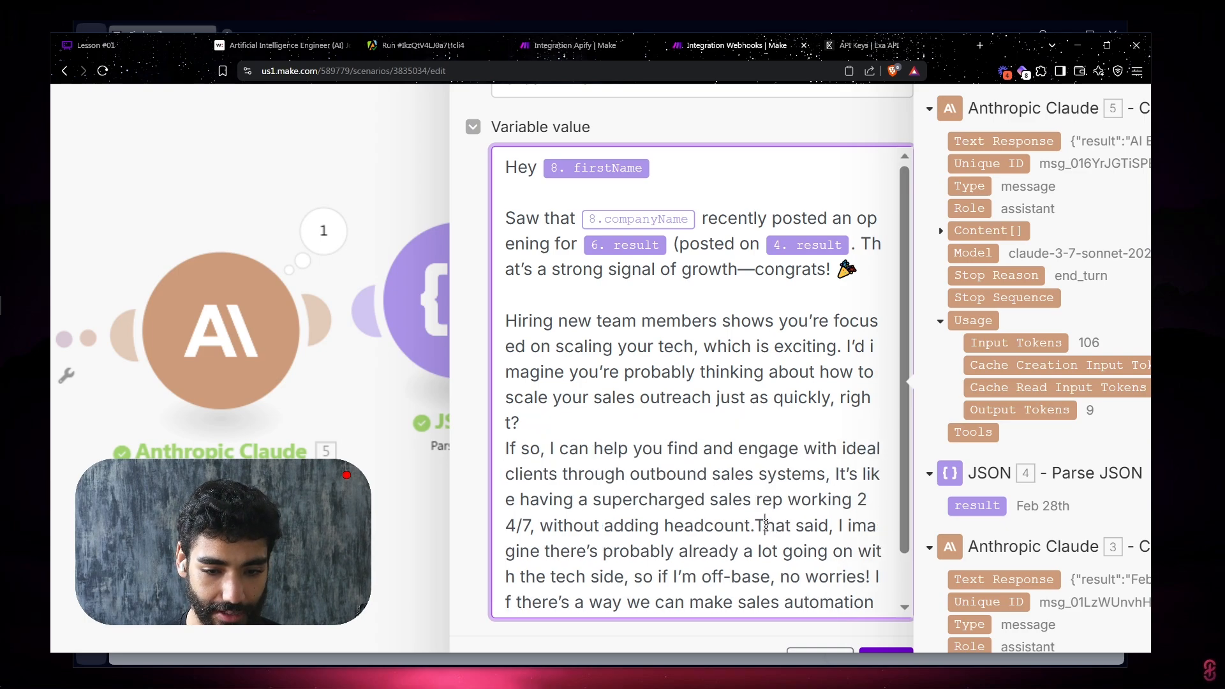
key("Return")
key("Return")
scroll(810, 415, "down", 3)
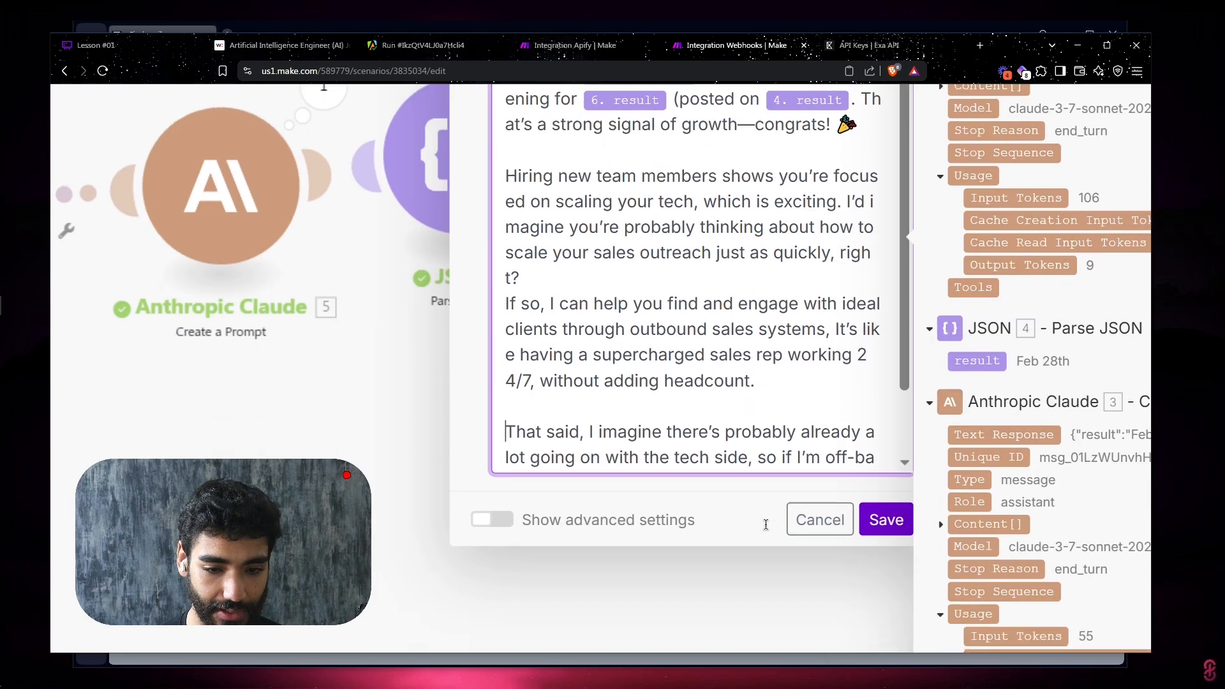
scroll(807, 405, "down", 1)
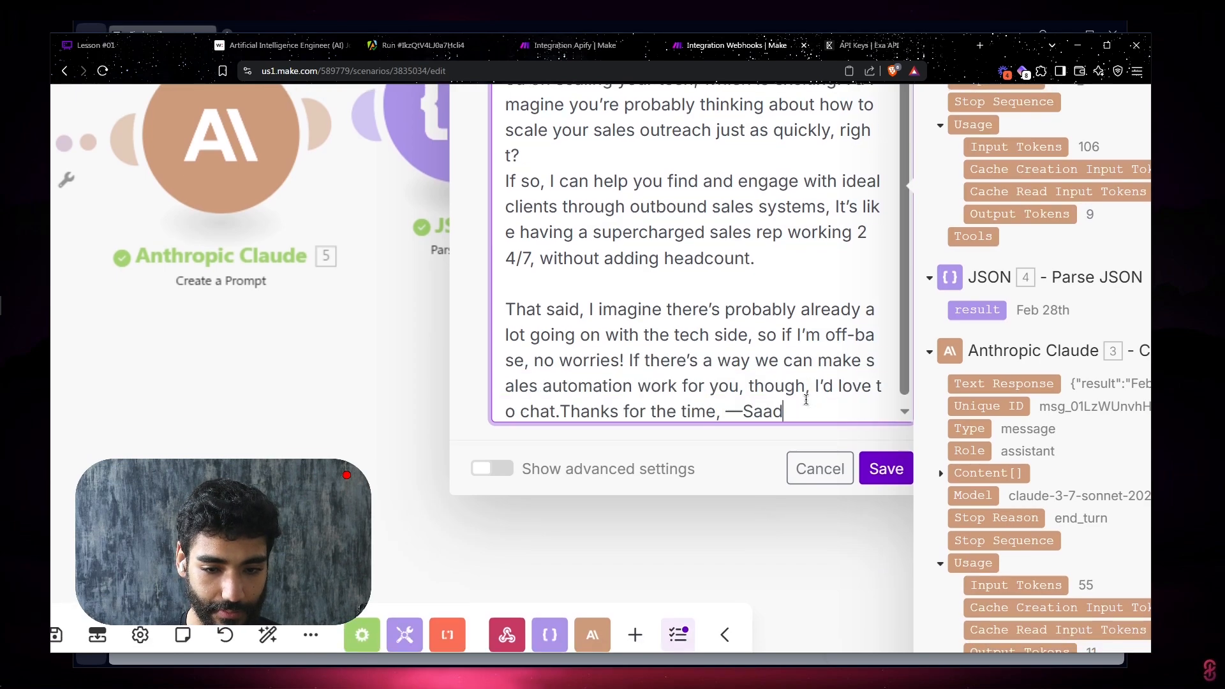
left_click(571, 402)
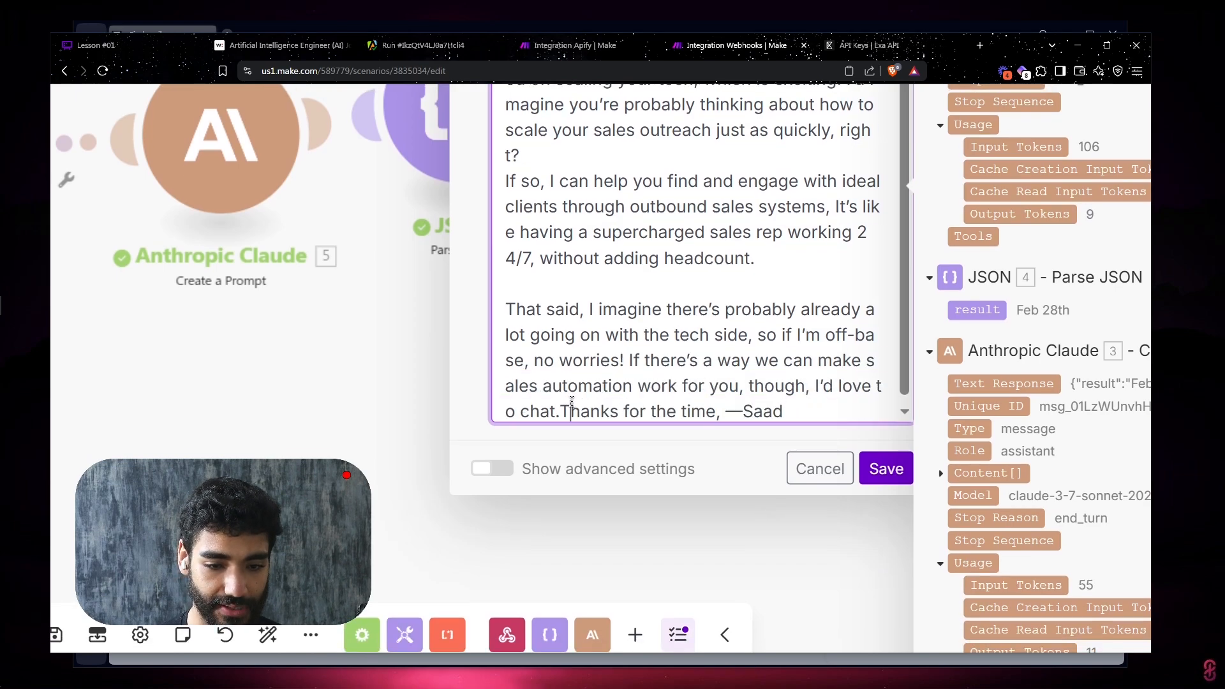
key("Left")
key("Return")
key("Return")
Step: Delete the empty line after 'congrats!' and save the dreamEmail variable
scroll(572, 402, "down", 1)
scroll(593, 345, "down", 2)
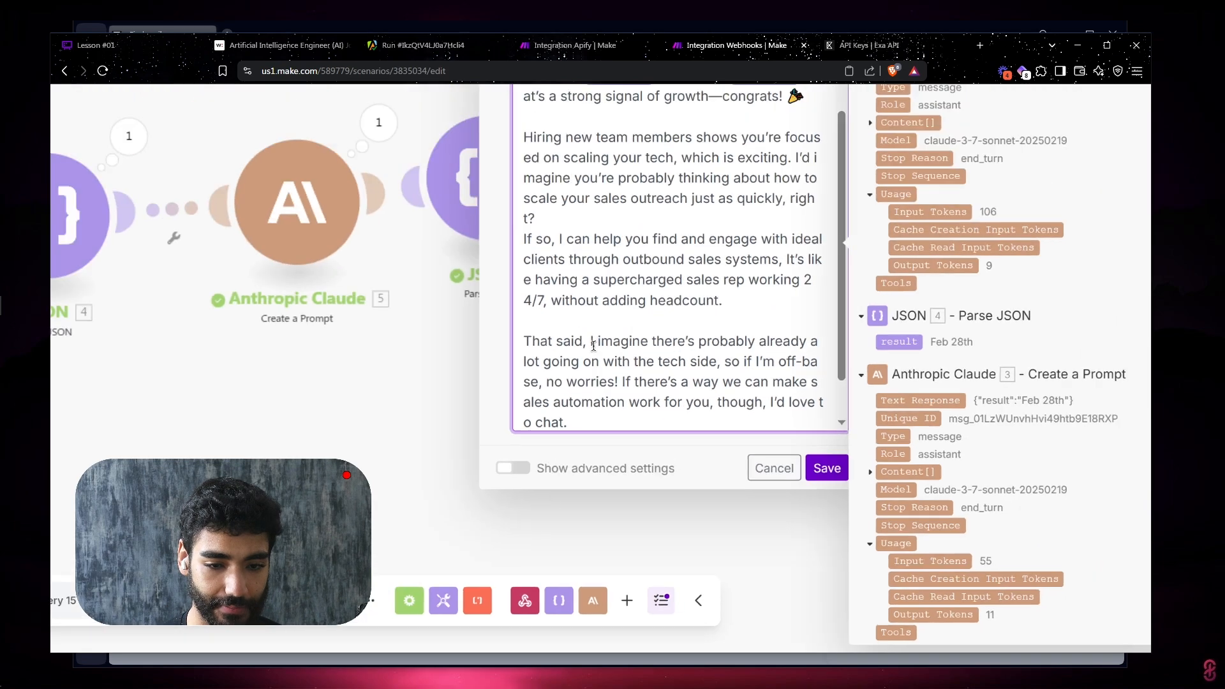
scroll(593, 345, "down", 2)
scroll(673, 363, "down", 1)
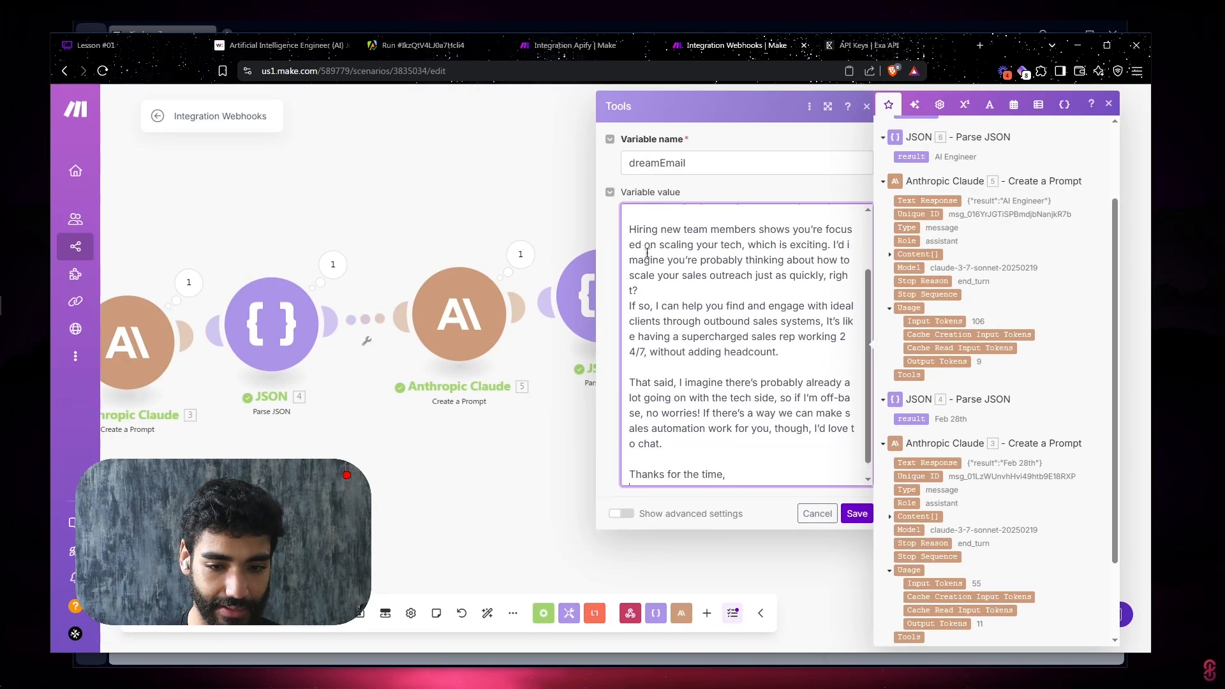
scroll(647, 252, "up", 2)
left_click(636, 287)
key("BackSpace")
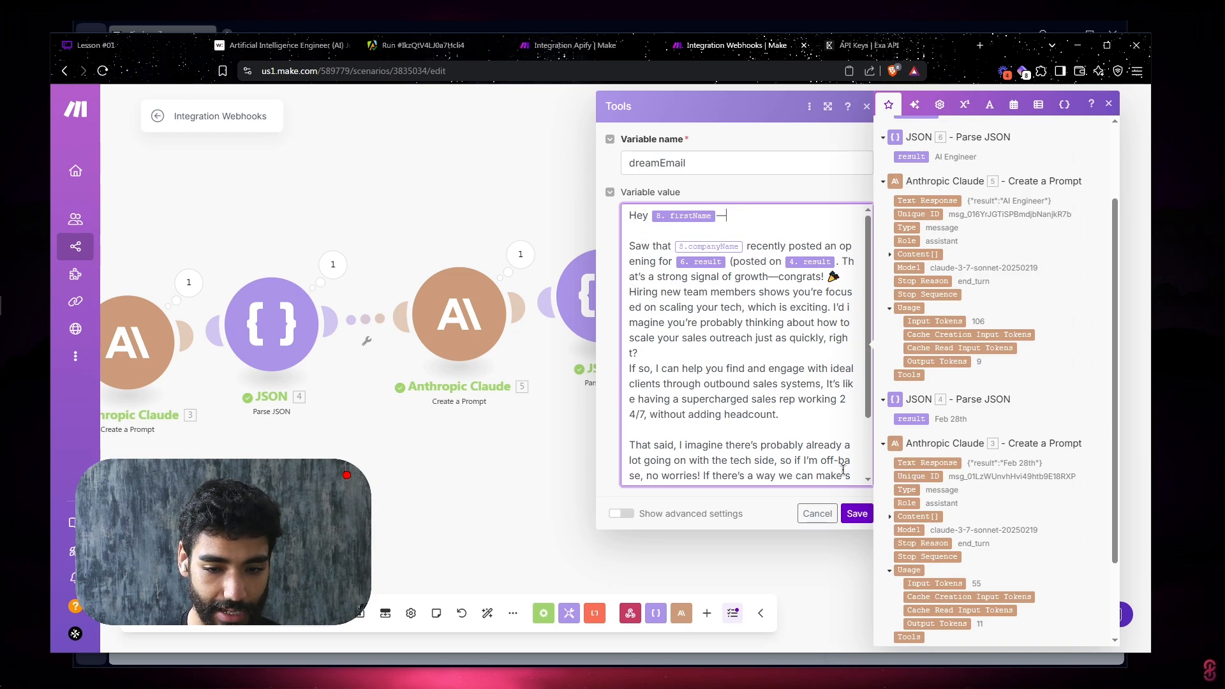
left_click(857, 512)
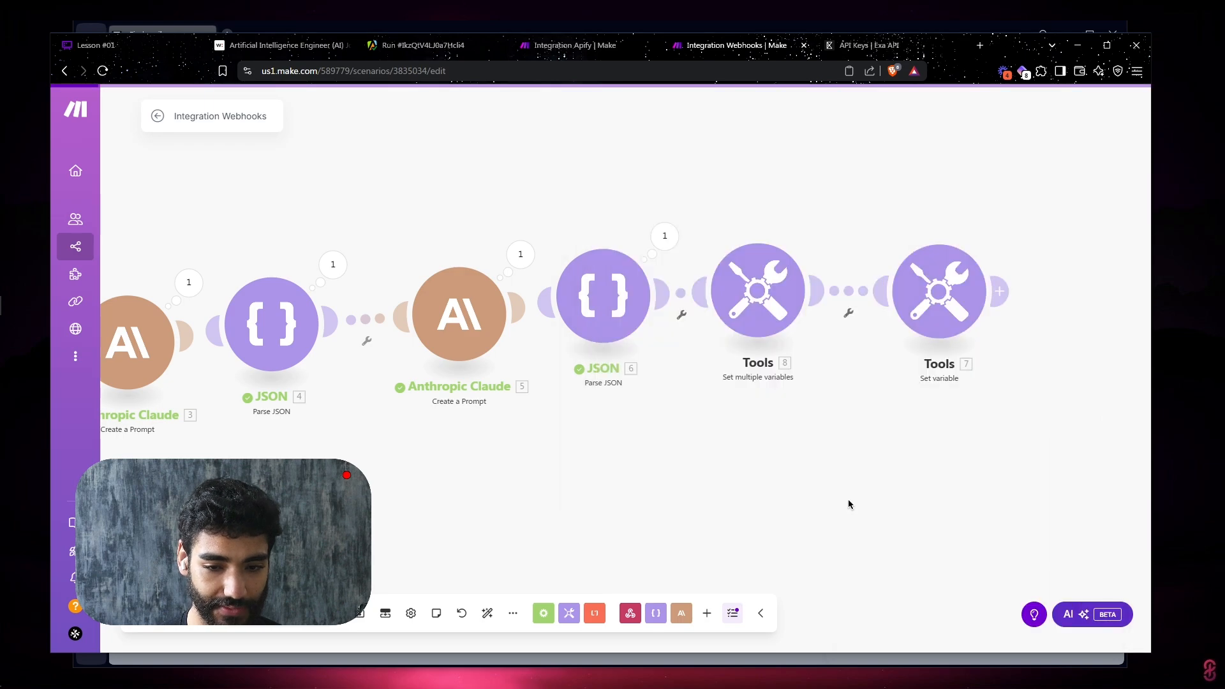
Step: Save and auto-align the scenario, then map the webhook's value into JSON 2's JSON string
left_click(359, 614)
left_click(487, 613)
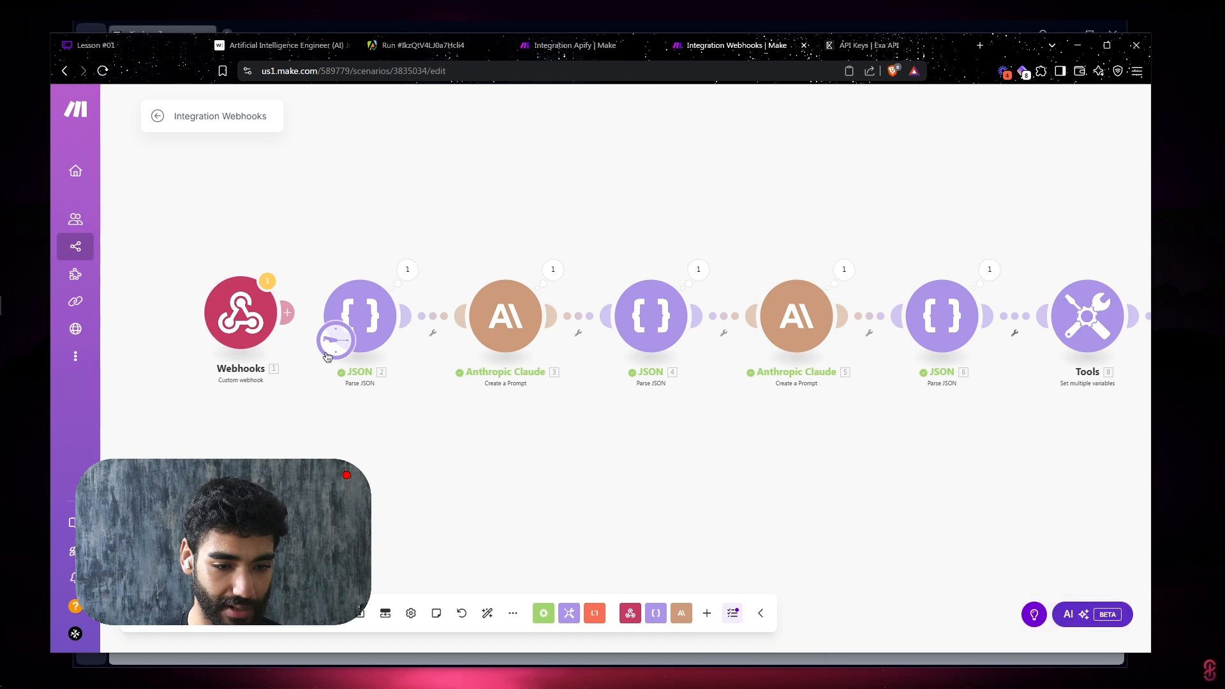
left_click(375, 322)
triple_click(550, 338)
key("BackSpace")
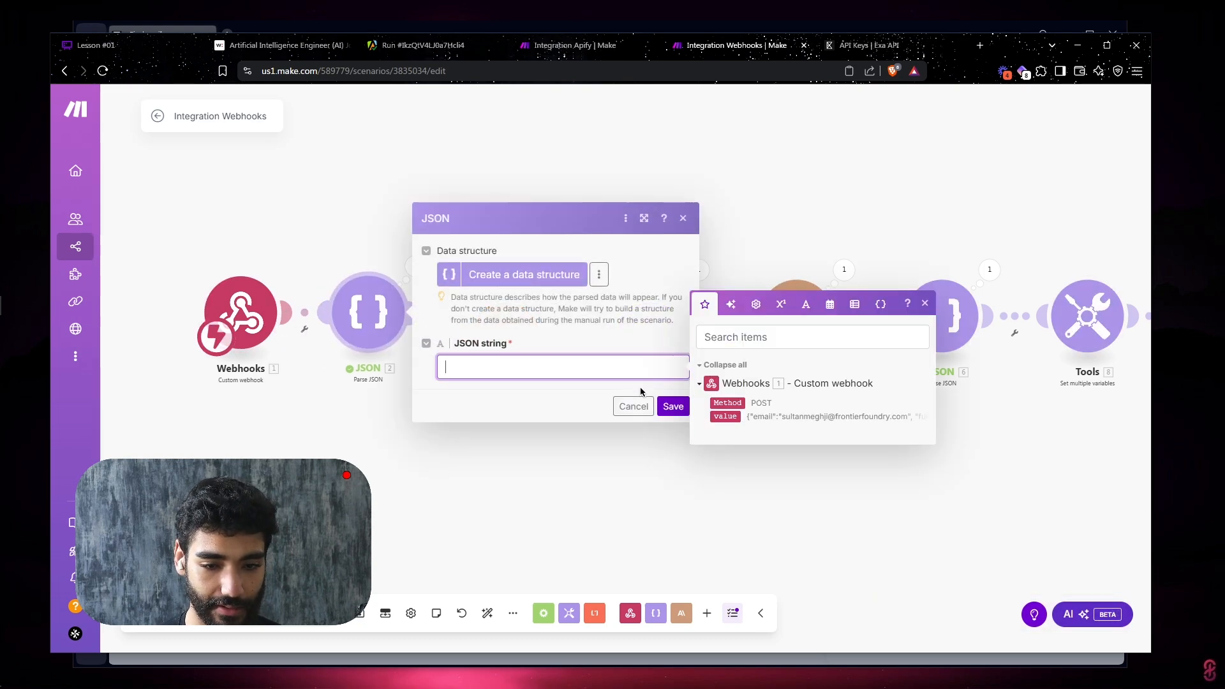
left_click(725, 416)
left_click(673, 407)
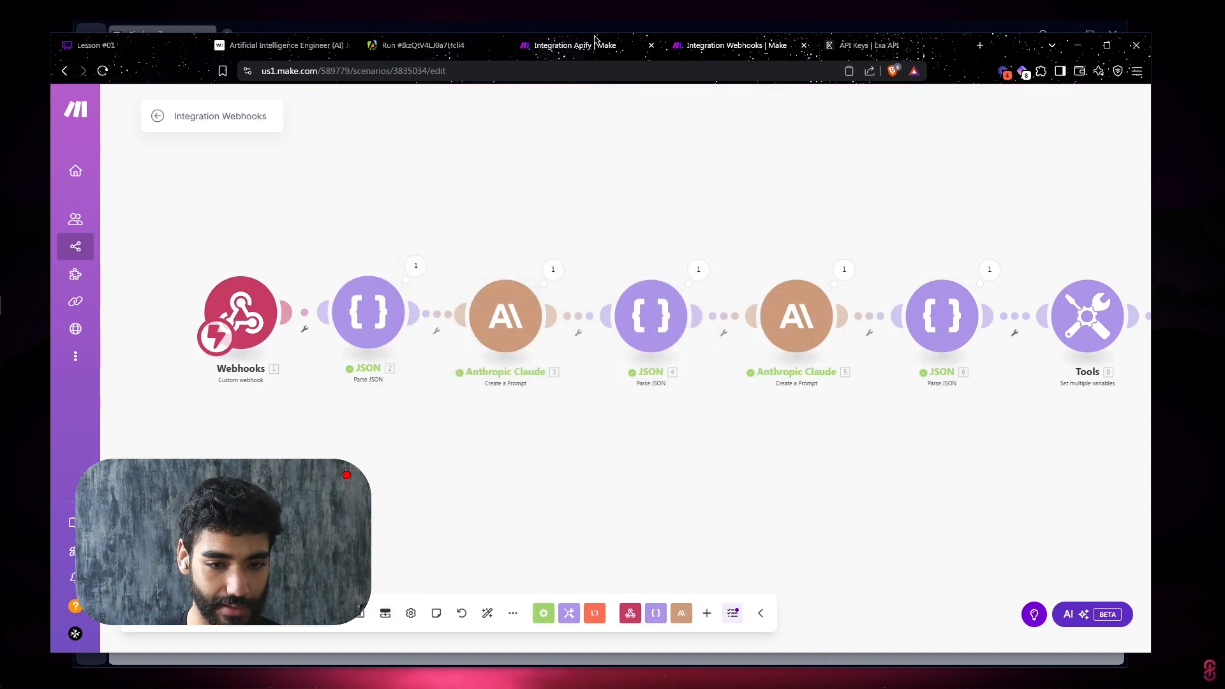
Step: Run the Integration Apify scenario once to trigger the webhook scenario
left_click(571, 43)
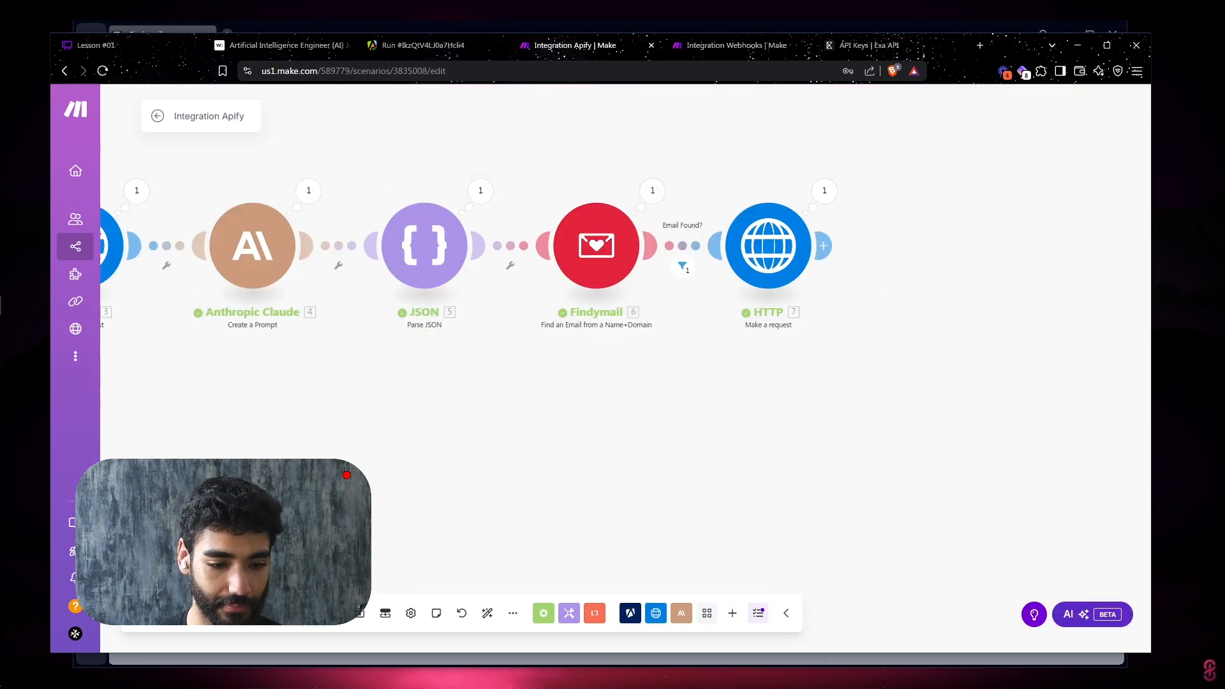
left_click(168, 613)
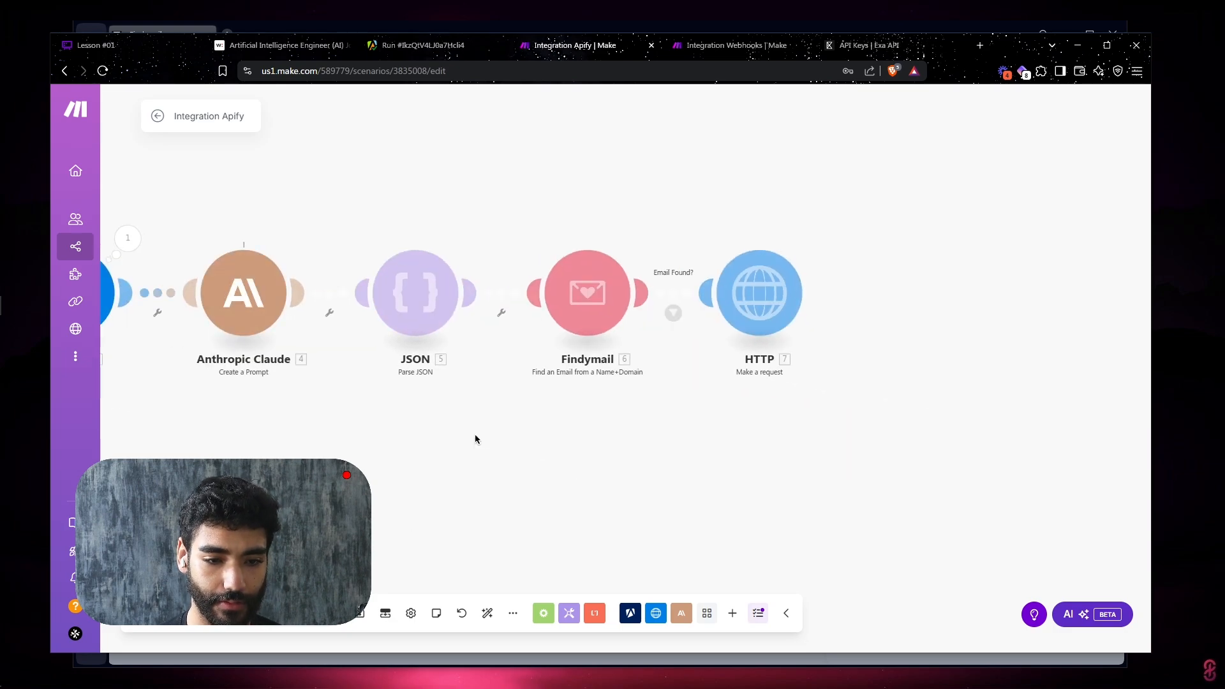
key("ctrl+Tab")
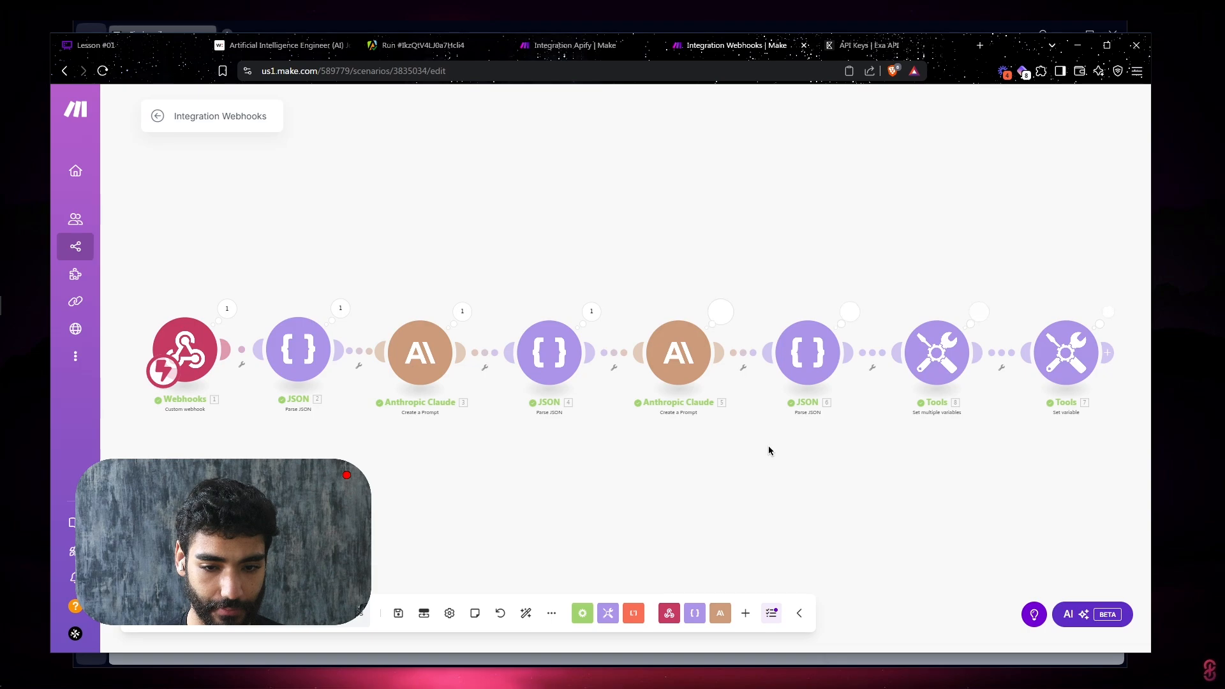
Step: After checking Tools 7 output, swap the empty 8.companyName for JSON 2 companyName and save
left_click(838, 262)
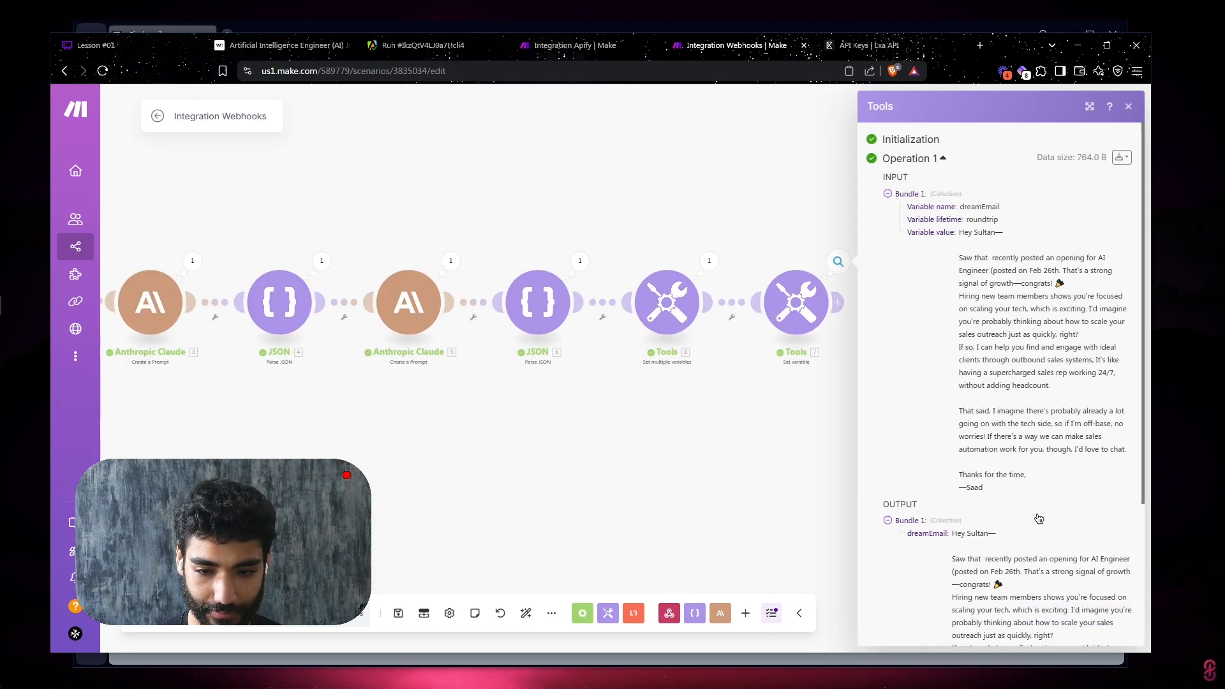
scroll(1038, 518, "down", 3)
scroll(1037, 516, "up", 5)
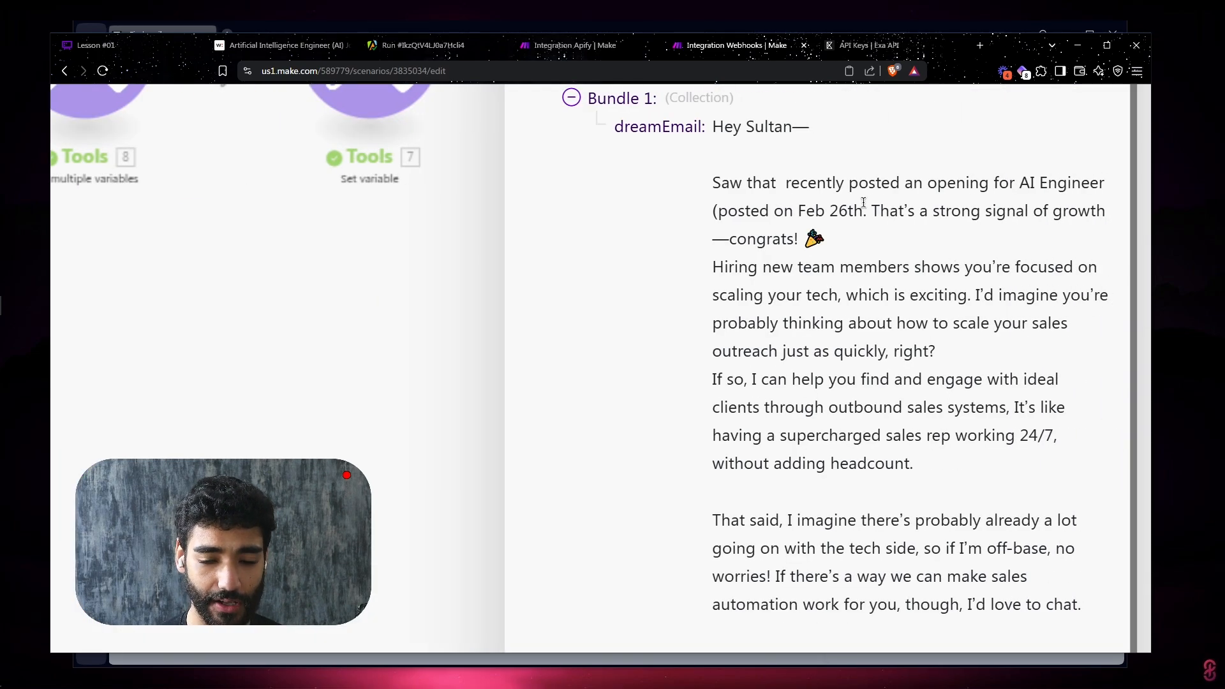
scroll(805, 181, "down", 5)
left_click(792, 293)
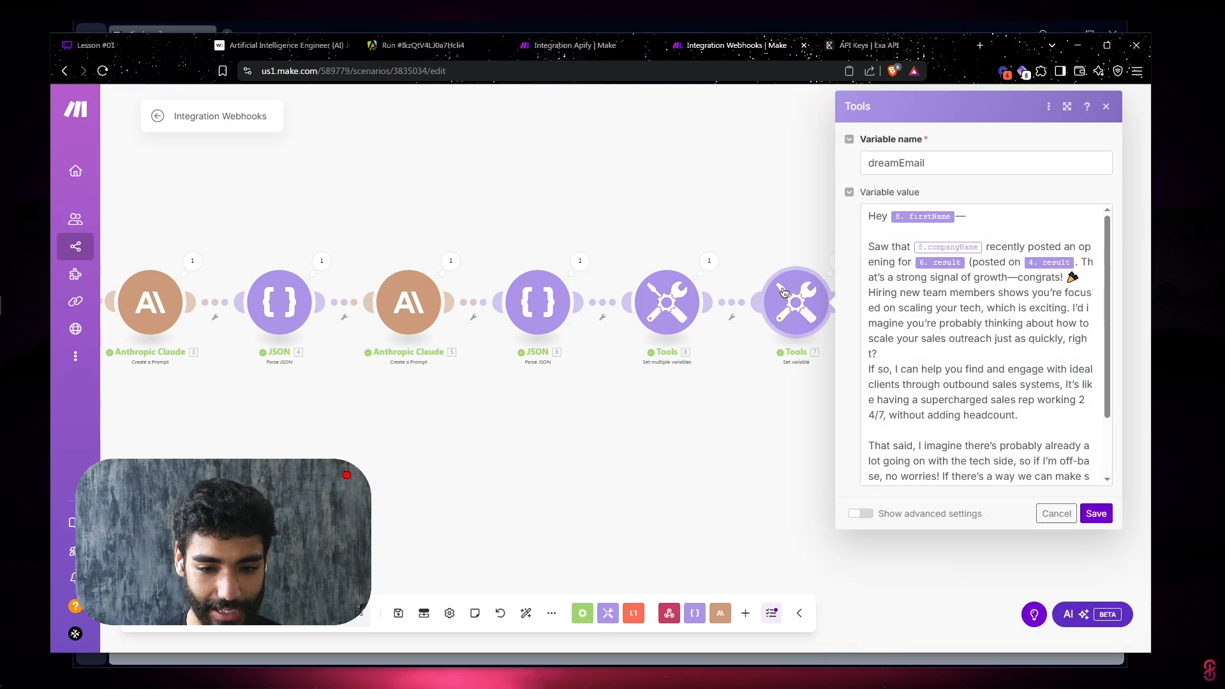
left_click(995, 249)
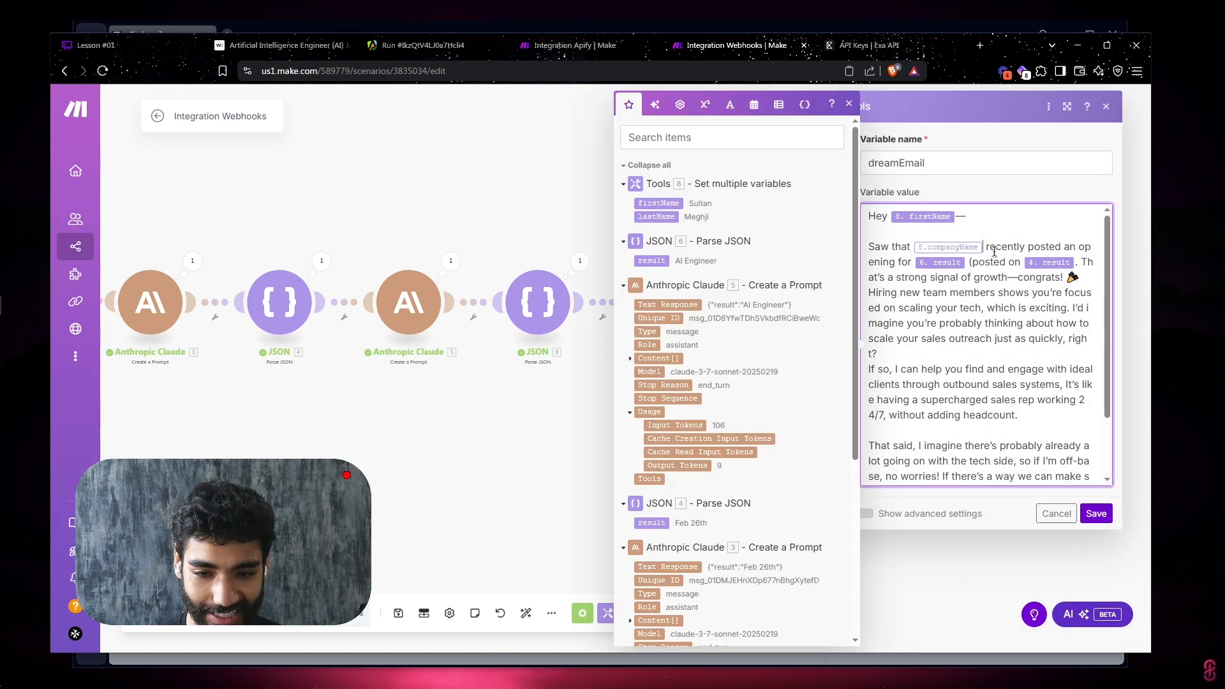
key("BackSpace")
scroll(772, 383, "down", 5)
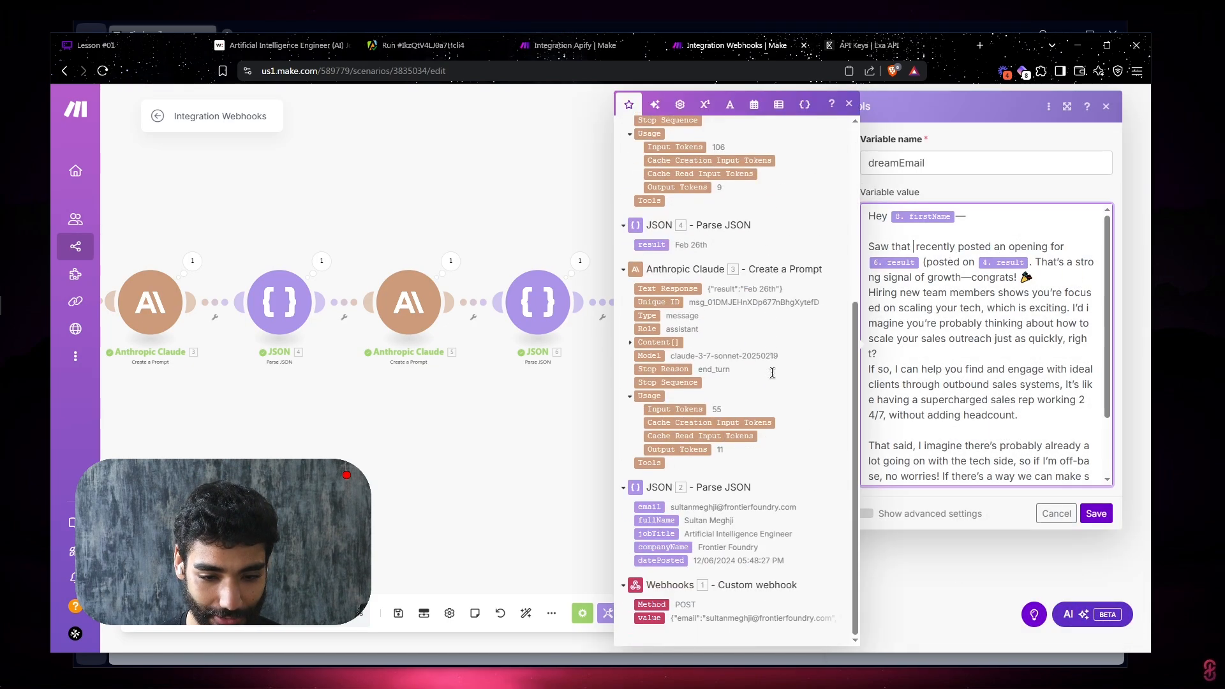
scroll(734, 517, "up", 3)
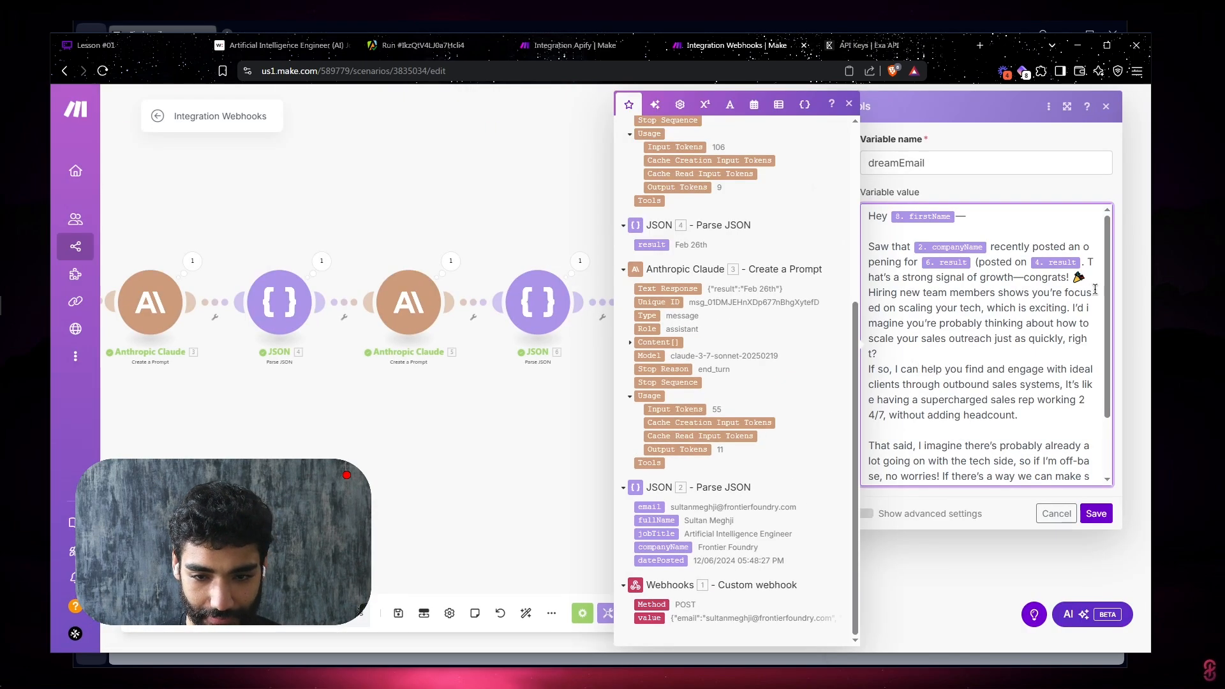
left_click(1095, 513)
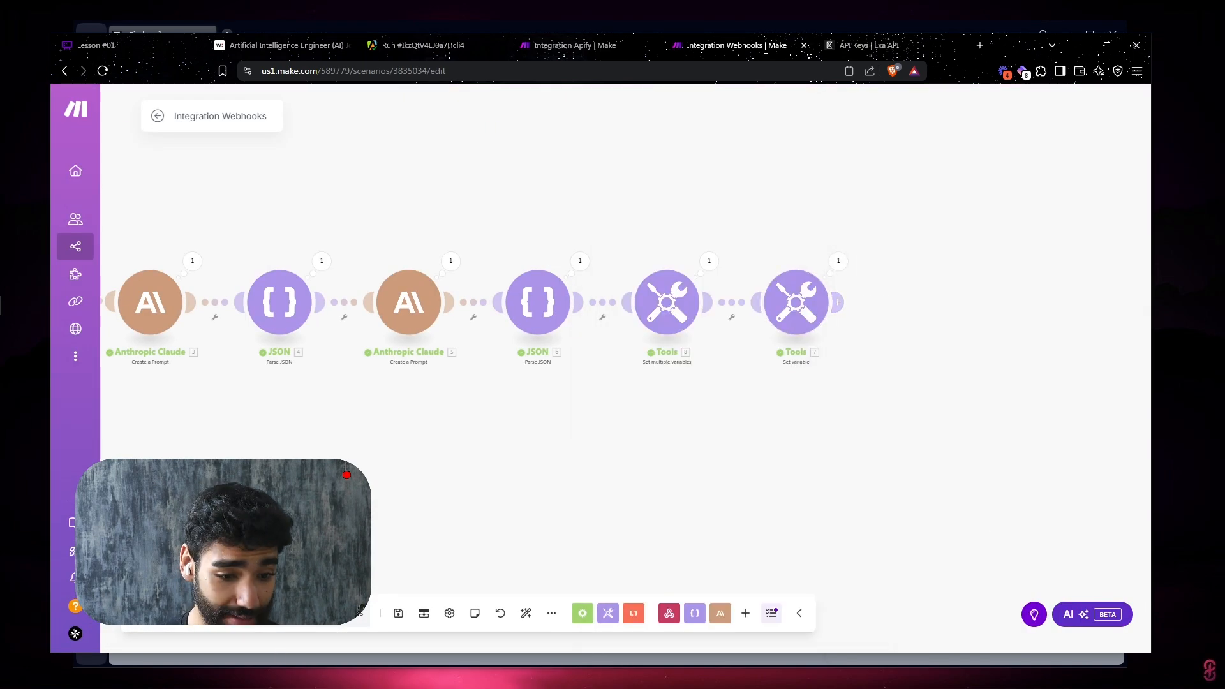
key("ctrl+shift+Tab")
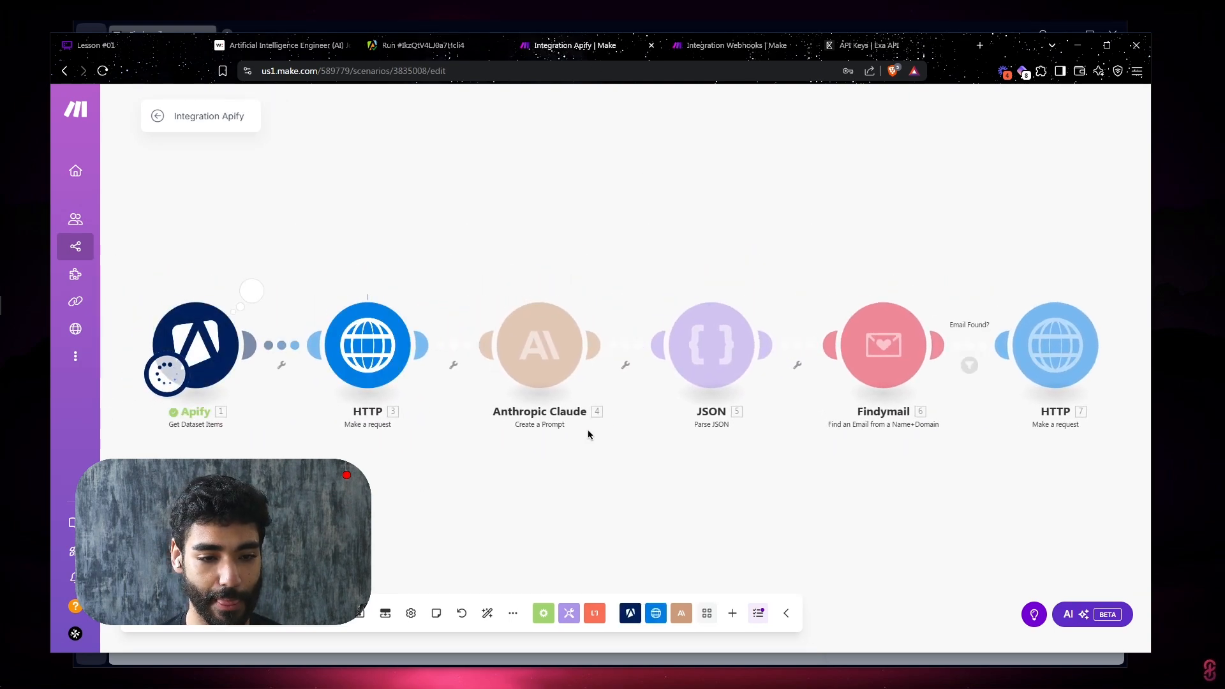
Step: Review the Set variable step's new dreamEmail output in the Integration Webhooks scenario
key("ctrl+Tab")
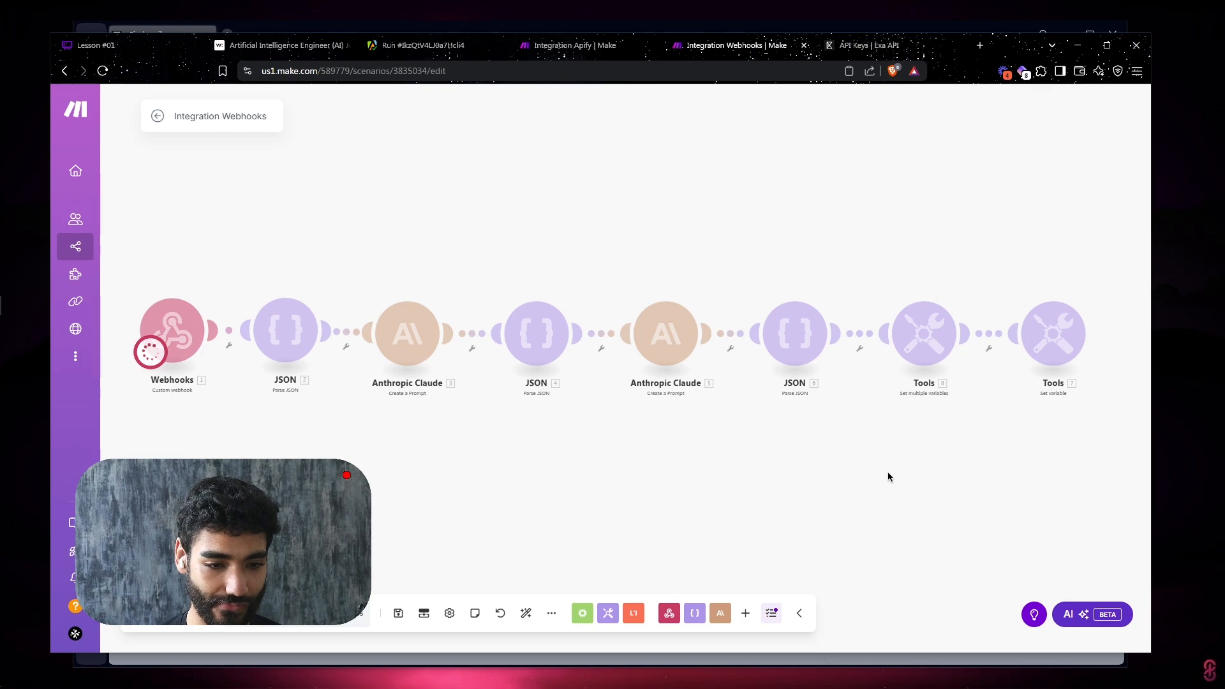
left_click_drag(921, 204, 529, 149)
left_click(701, 237)
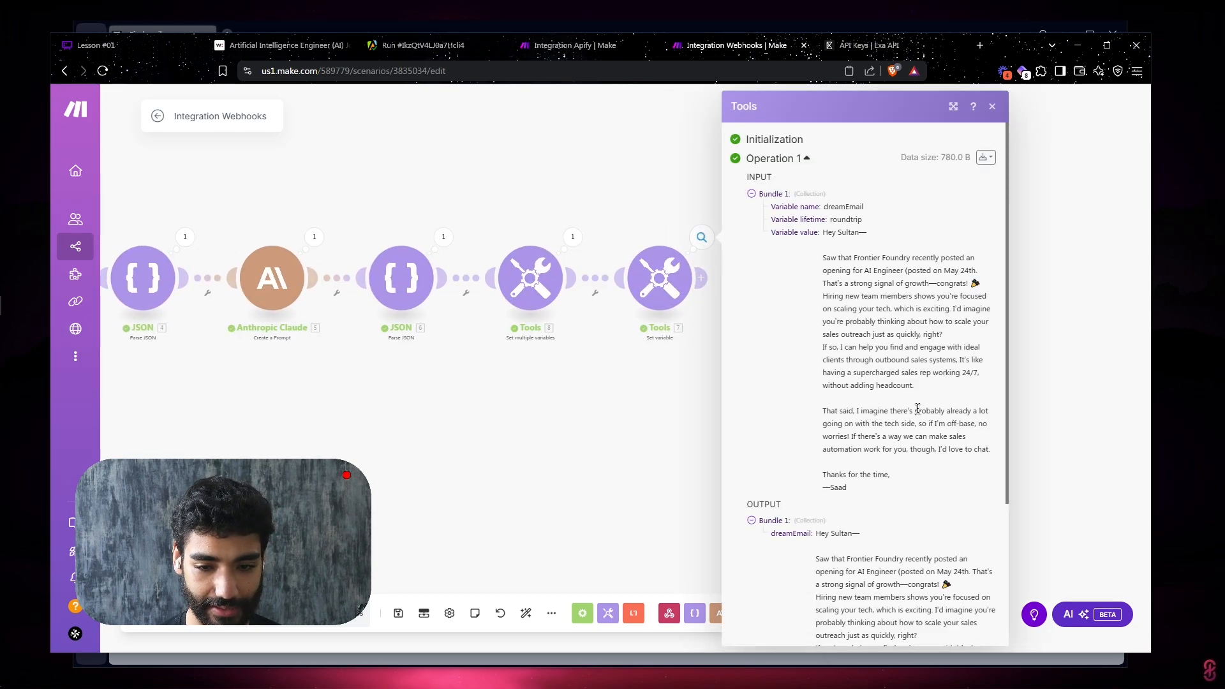
scroll(917, 408, "down", 3)
scroll(917, 410, "up", 3)
scroll(917, 411, "up", 3)
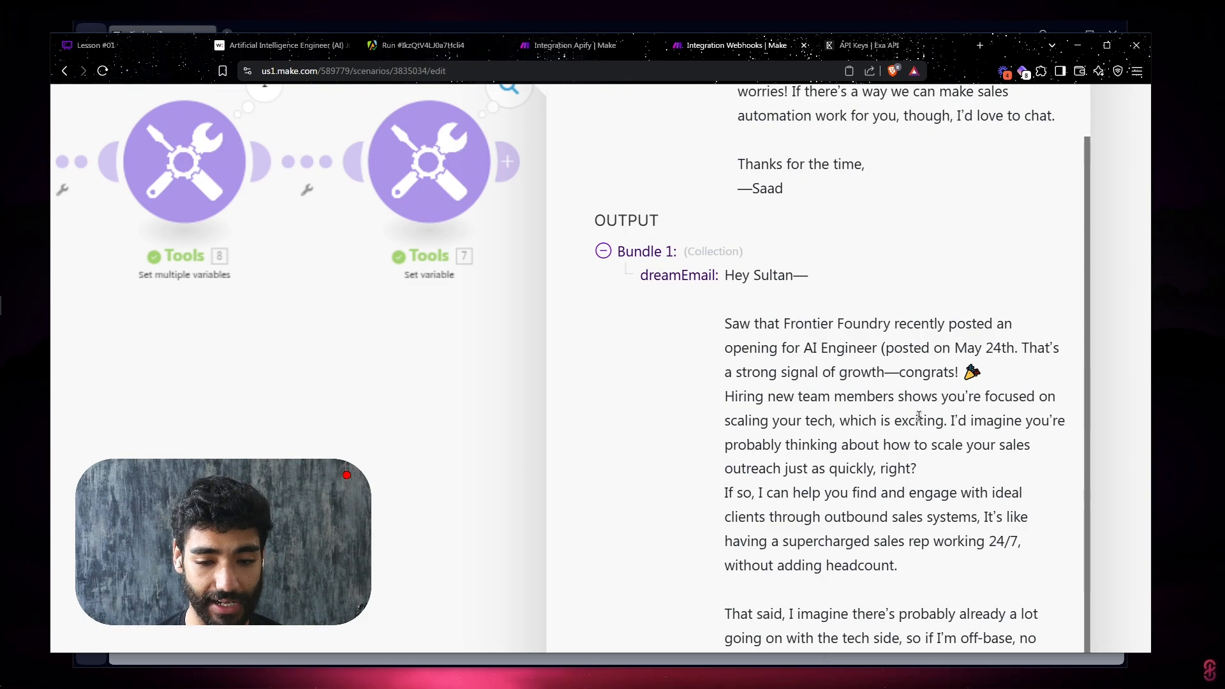
left_click(685, 298)
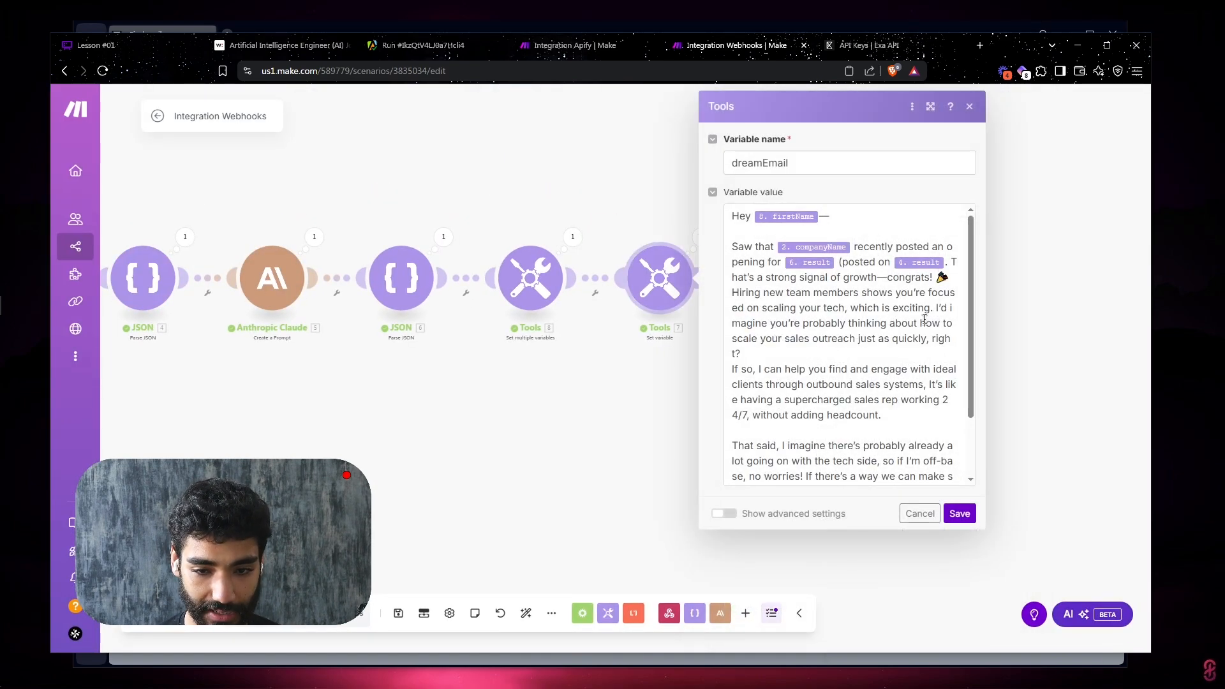
left_click(781, 352)
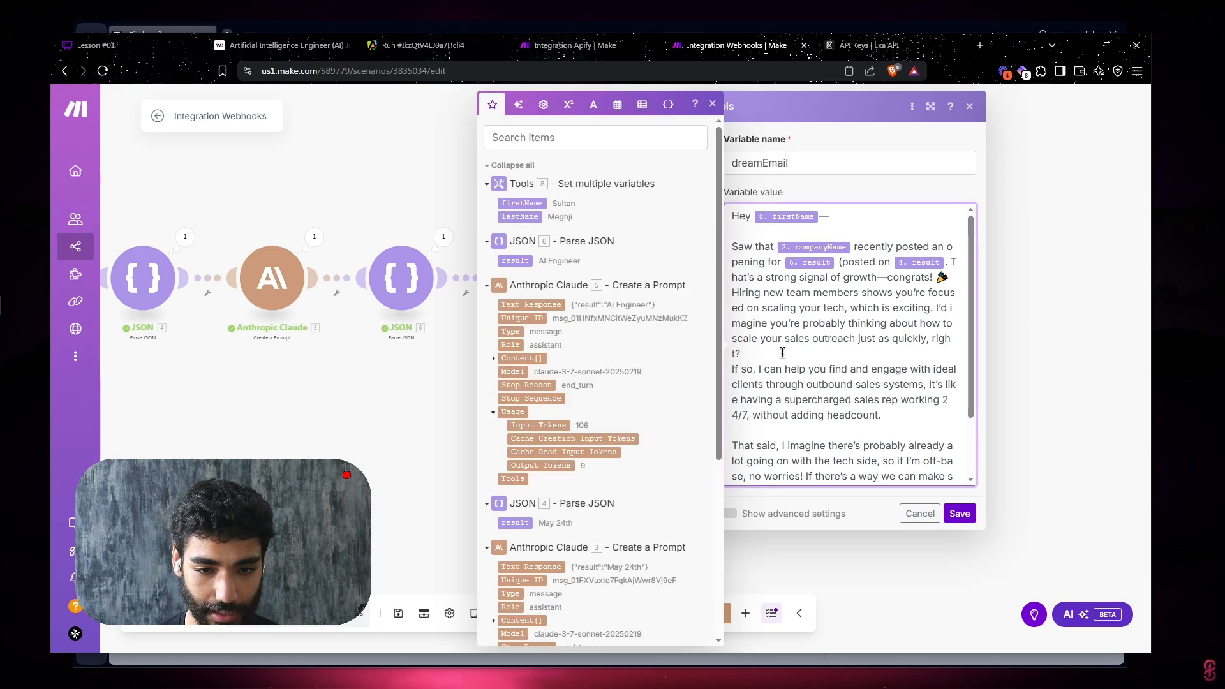
left_click(419, 370)
left_click(696, 242)
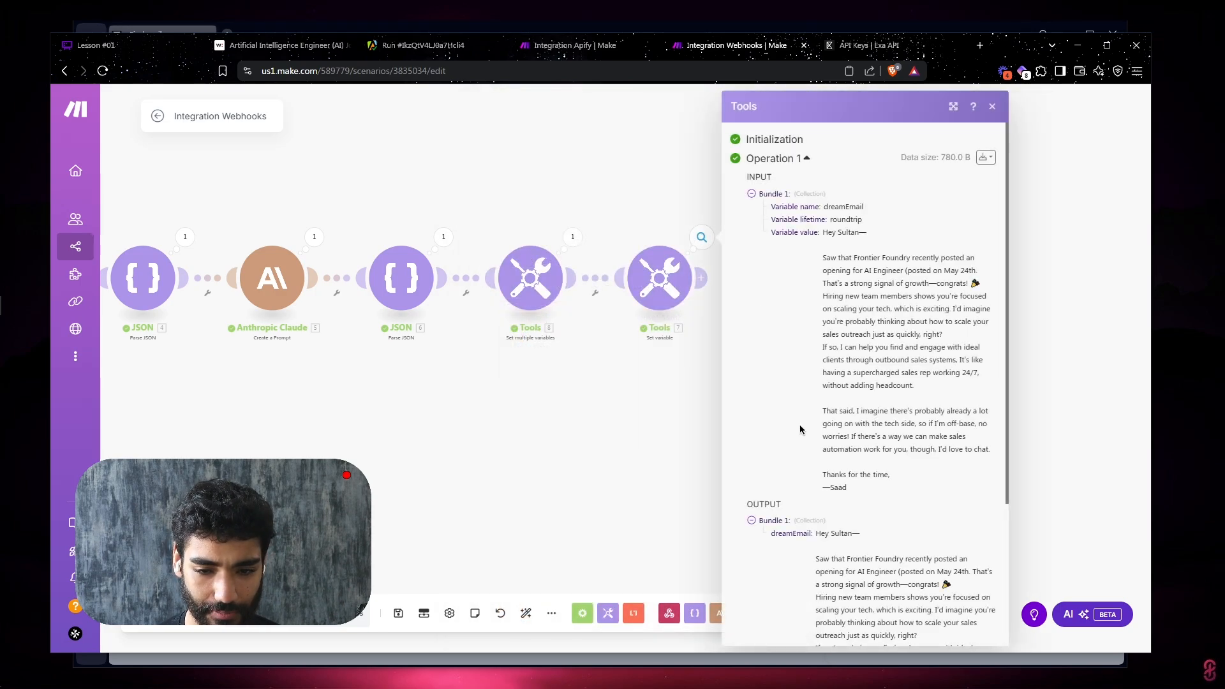
scroll(801, 429, "down", 2)
Step: Insert a blank line after the 'congrats!' line in the dreamEmail variable value
left_click(672, 289)
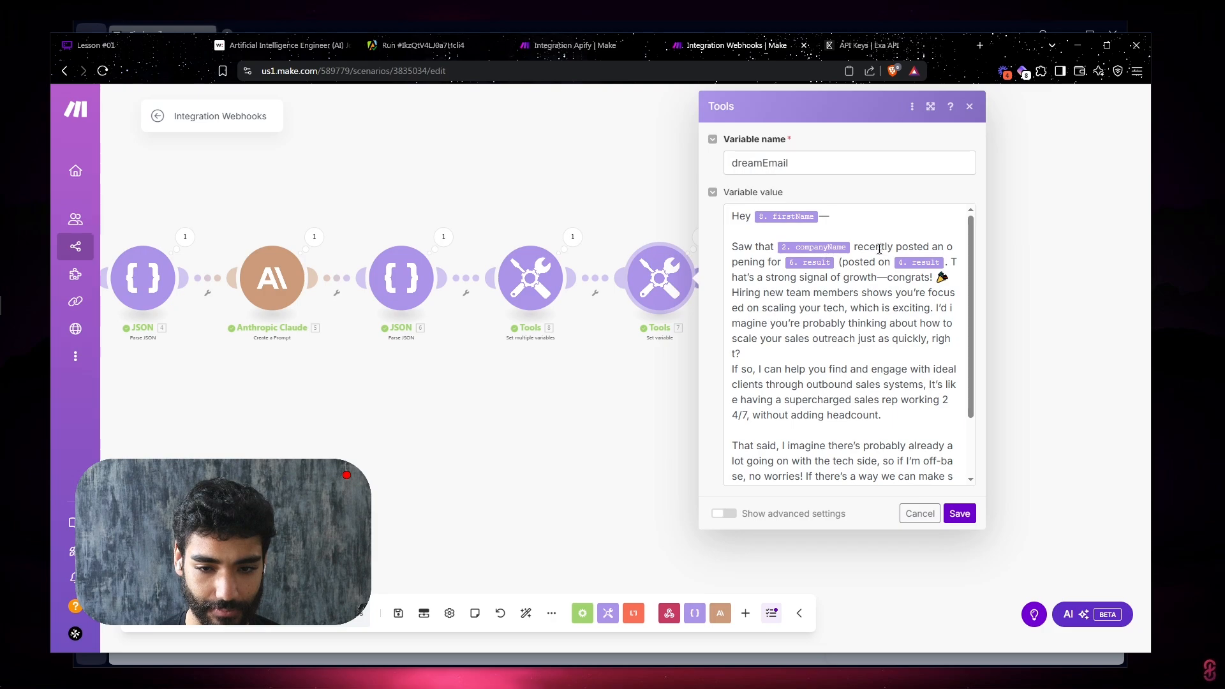
left_click(951, 274)
key("Return")
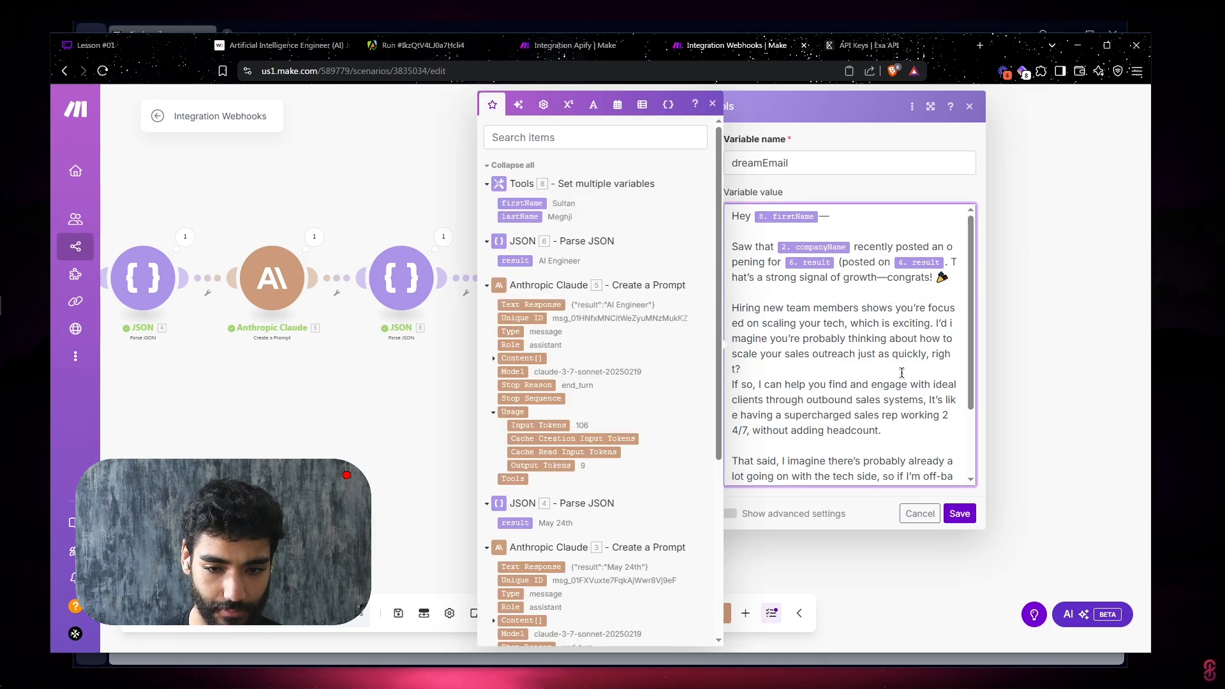
scroll(901, 372, "down", 2)
Step: Save the dreamEmail variable and close the Findymail token tab and extra browser window
left_click(959, 514)
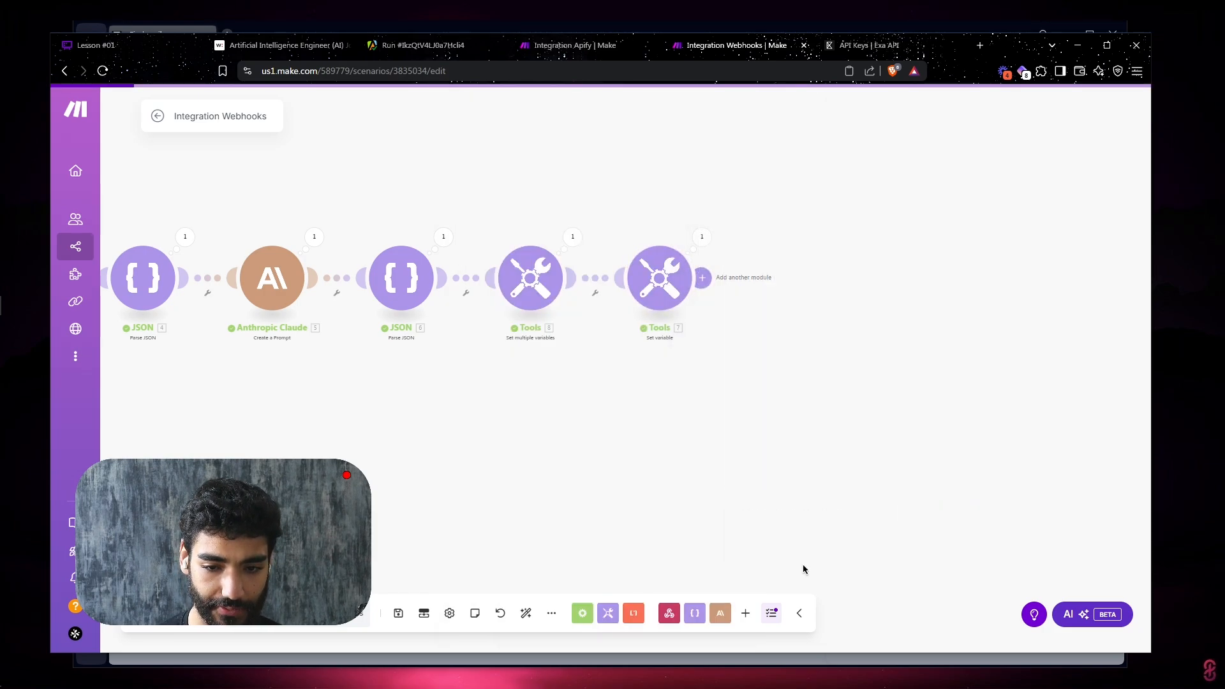
key("alt+Tab")
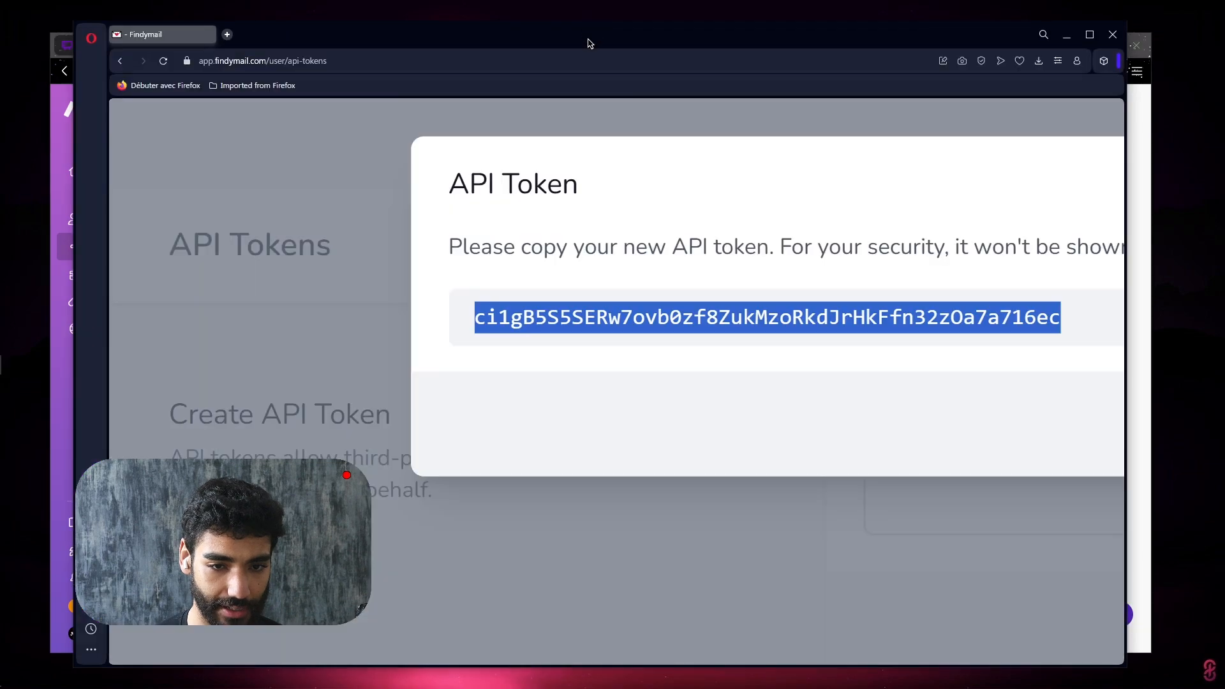
key("ctrl+w")
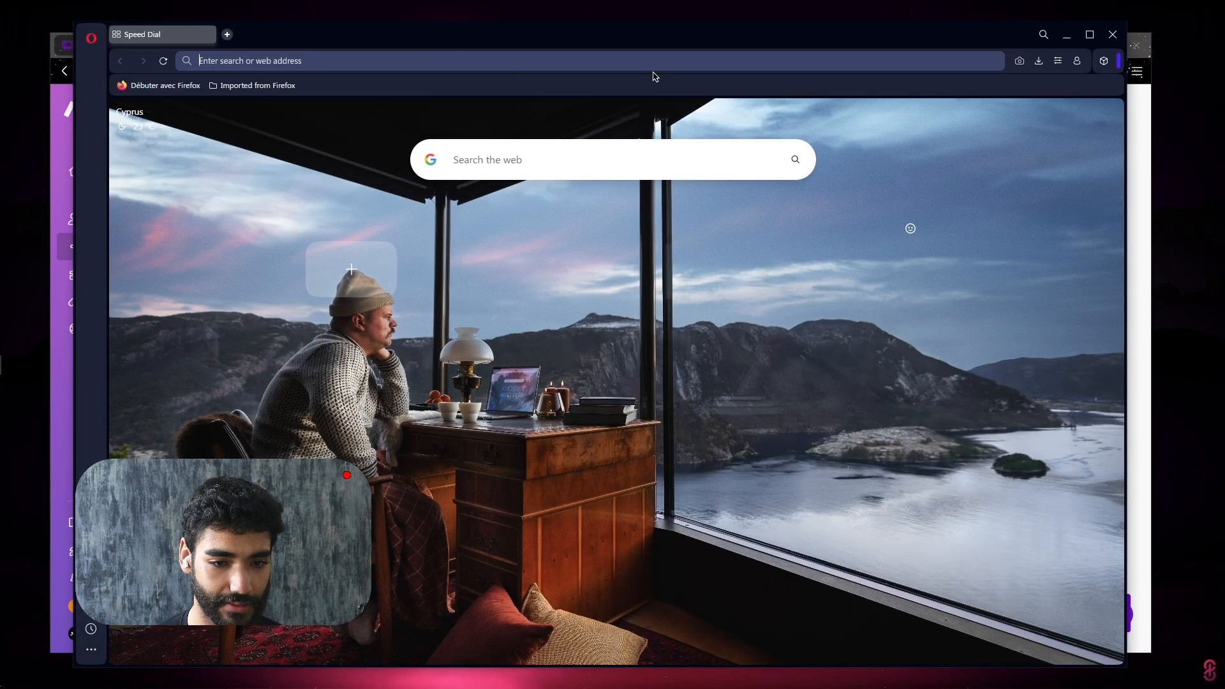
left_click(1113, 35)
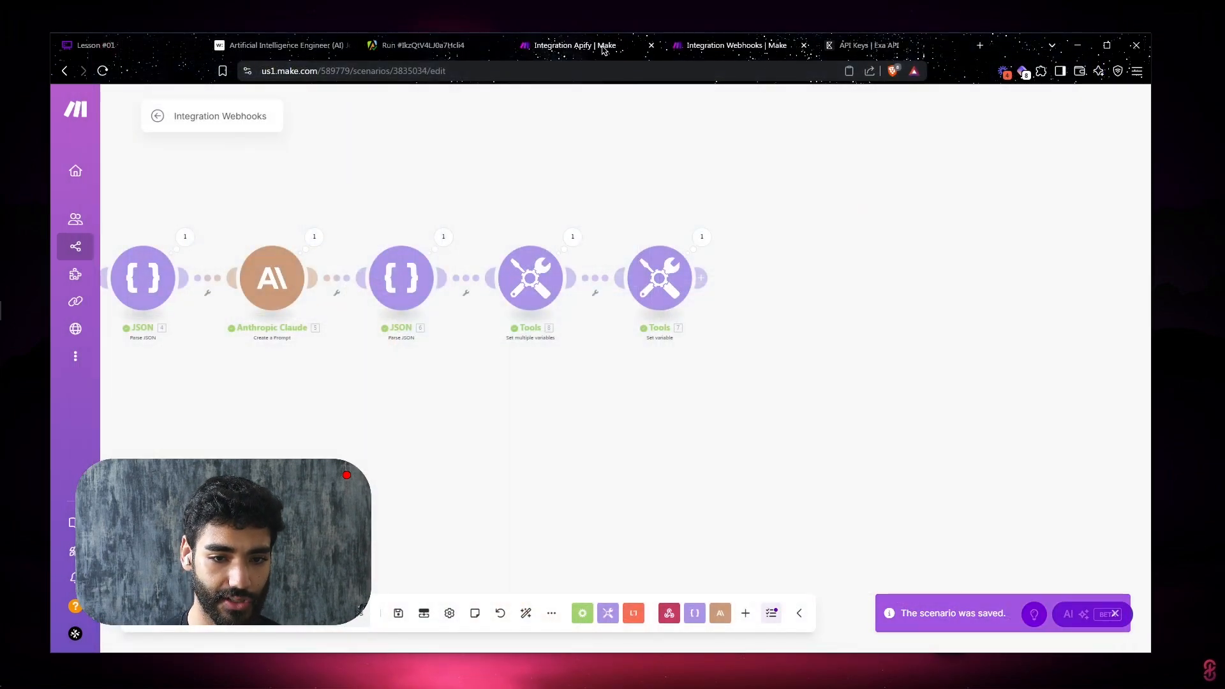
Step: Run the Integration Apify scenario once, keeping the Apify module's Limit setting as is
left_click(196, 344)
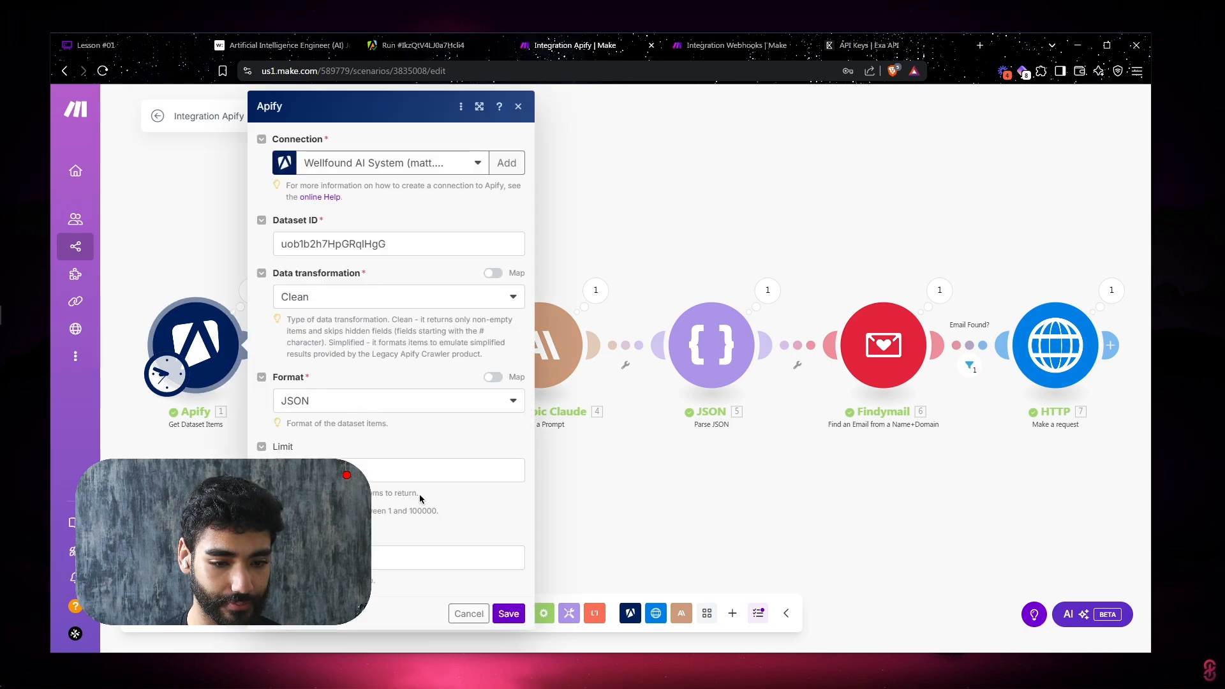
left_click(345, 462)
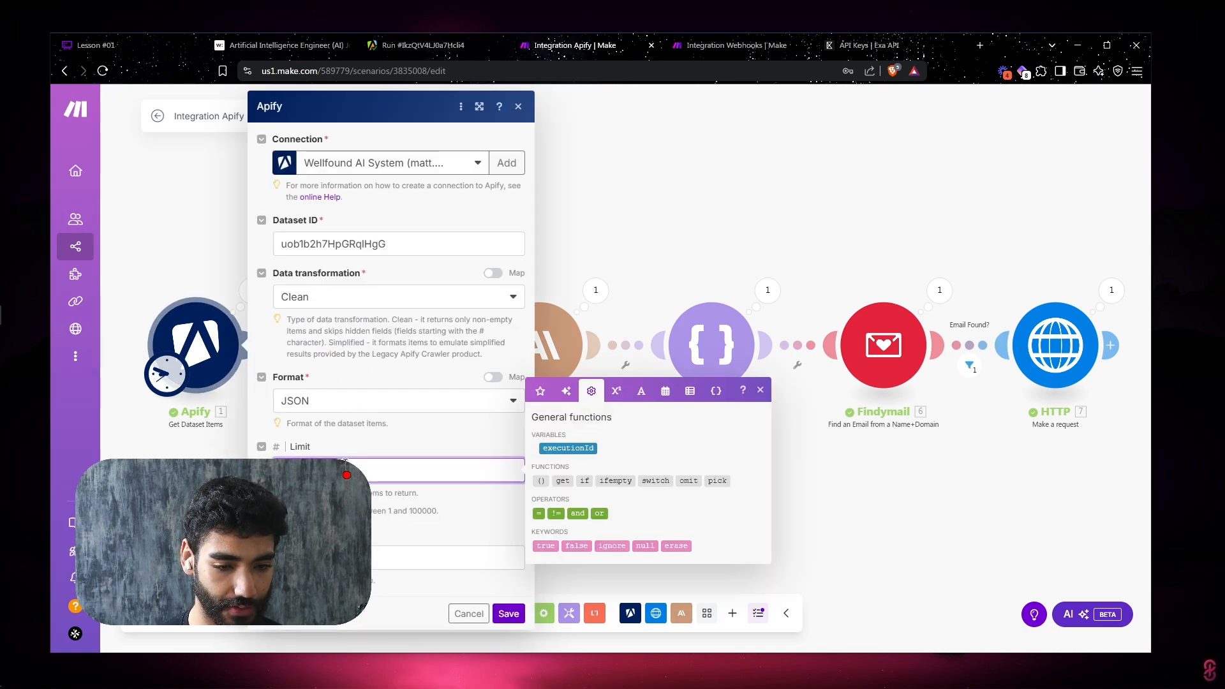
left_click(511, 615)
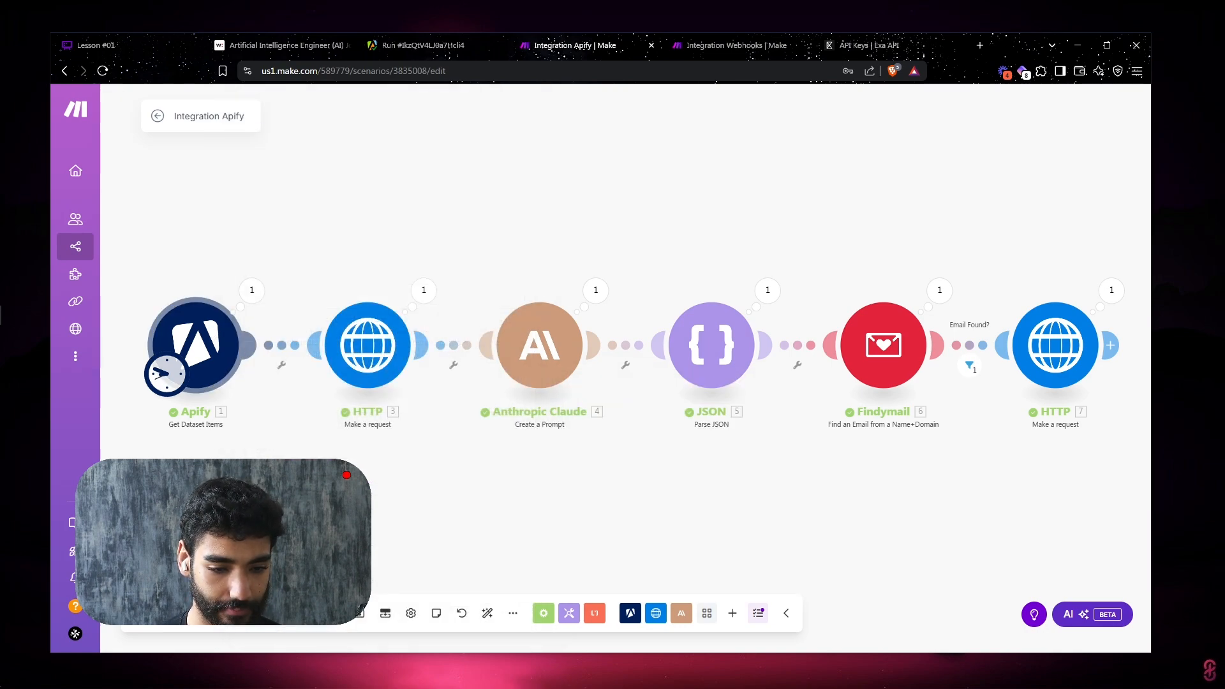
left_click(169, 613)
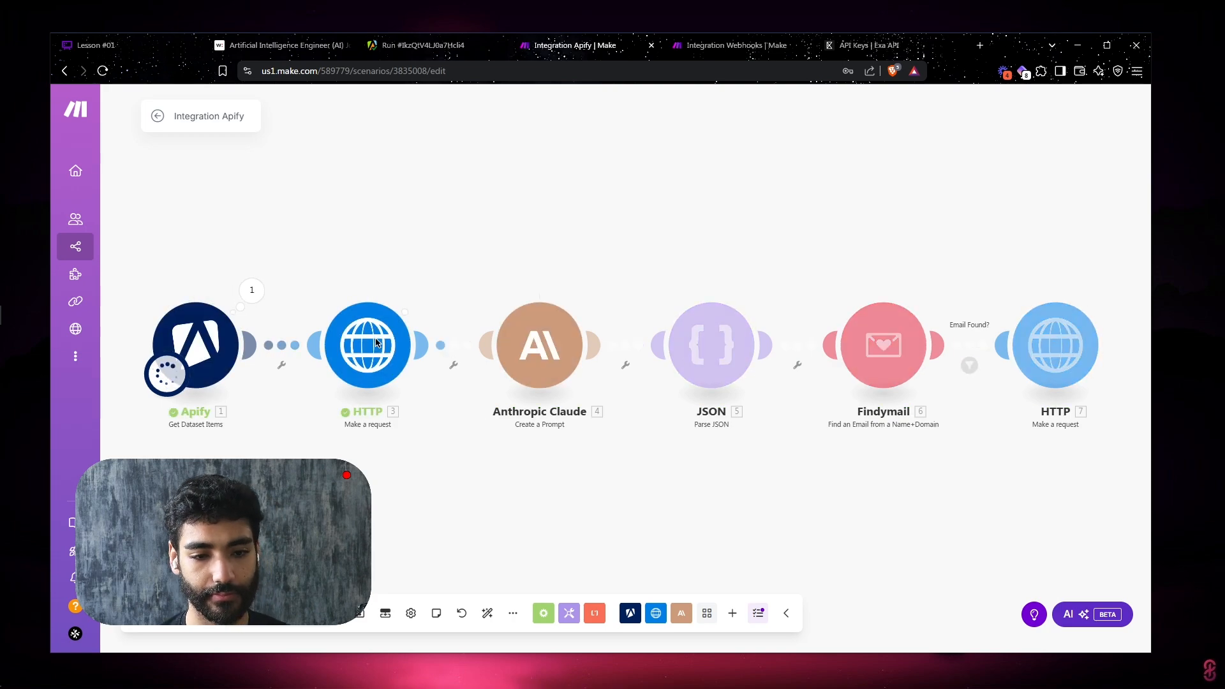
key("ctrl+Tab")
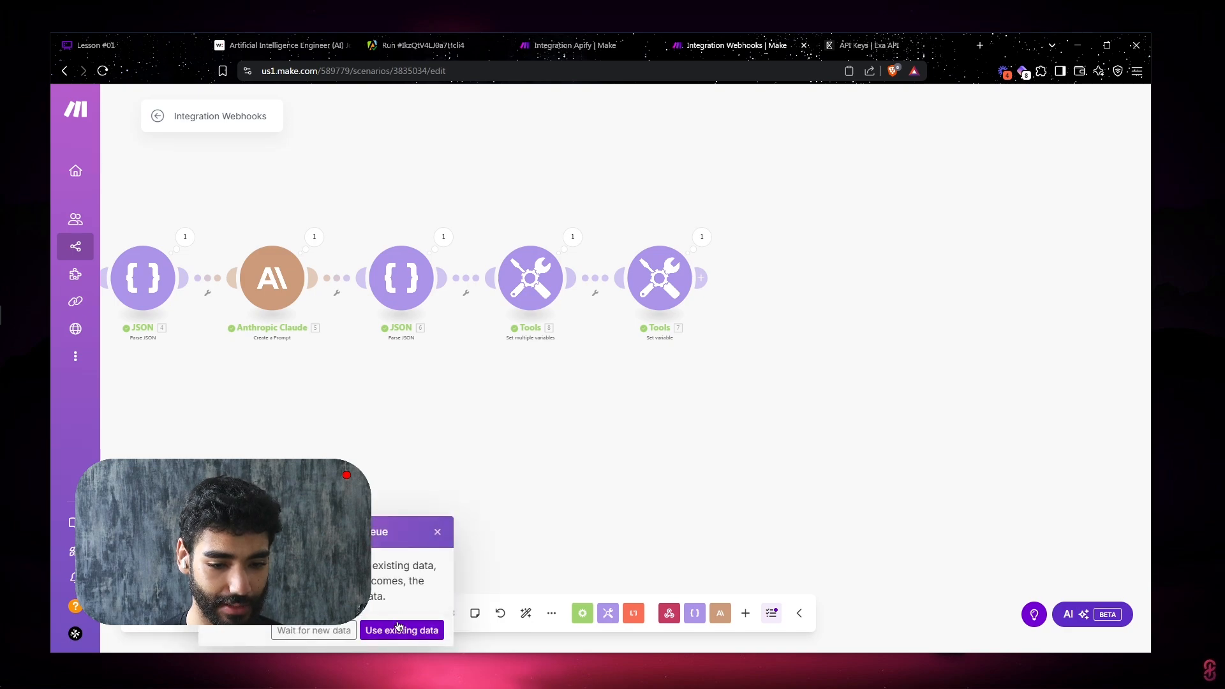
left_click(609, 44)
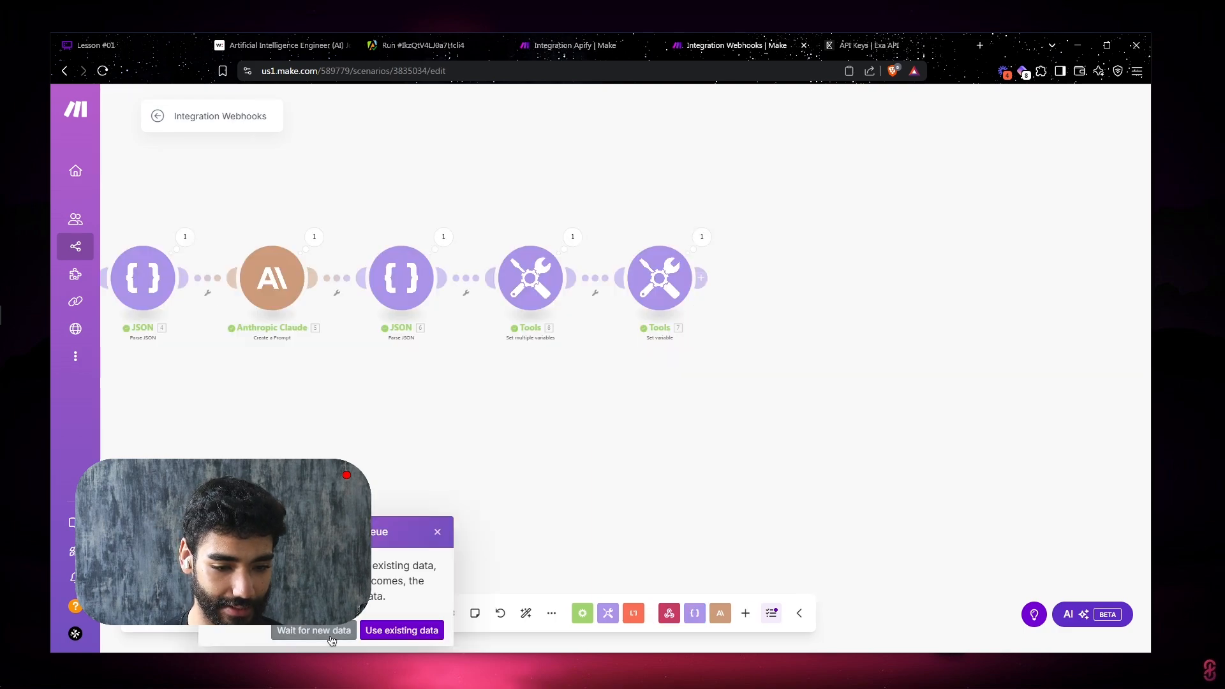
Step: Delete the old webhook queue data, schedule Integration Webhooks to run Immediately, and return to its overview
left_click(328, 634)
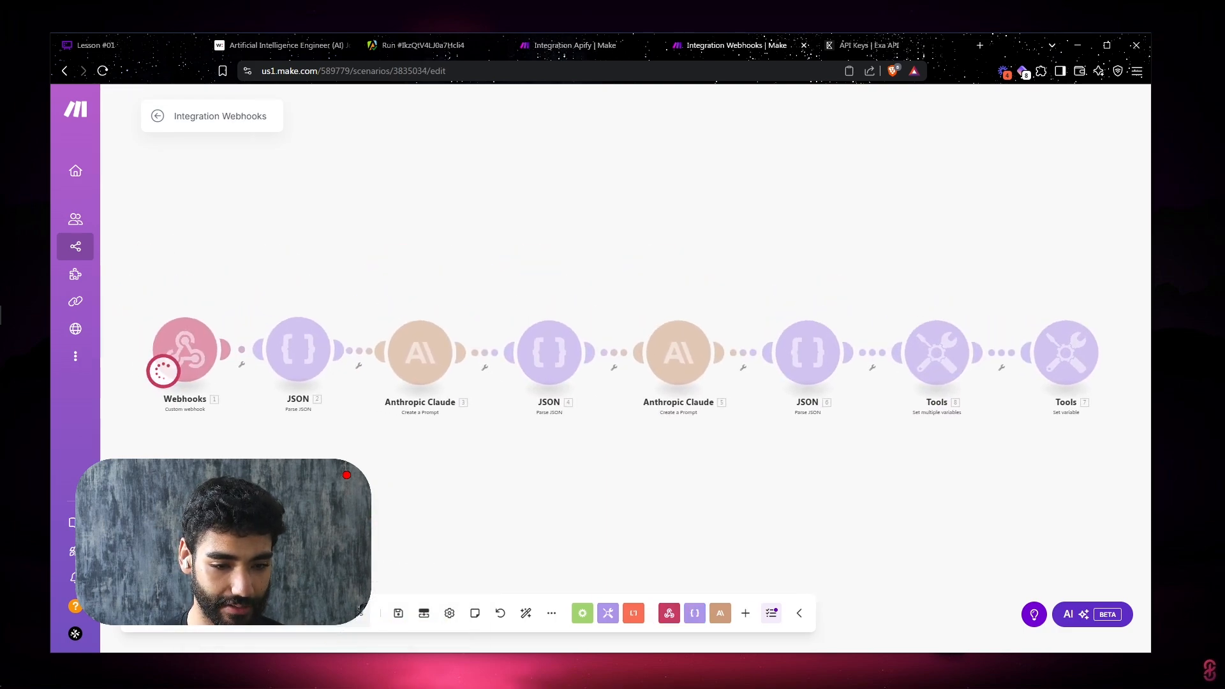
left_click(424, 613)
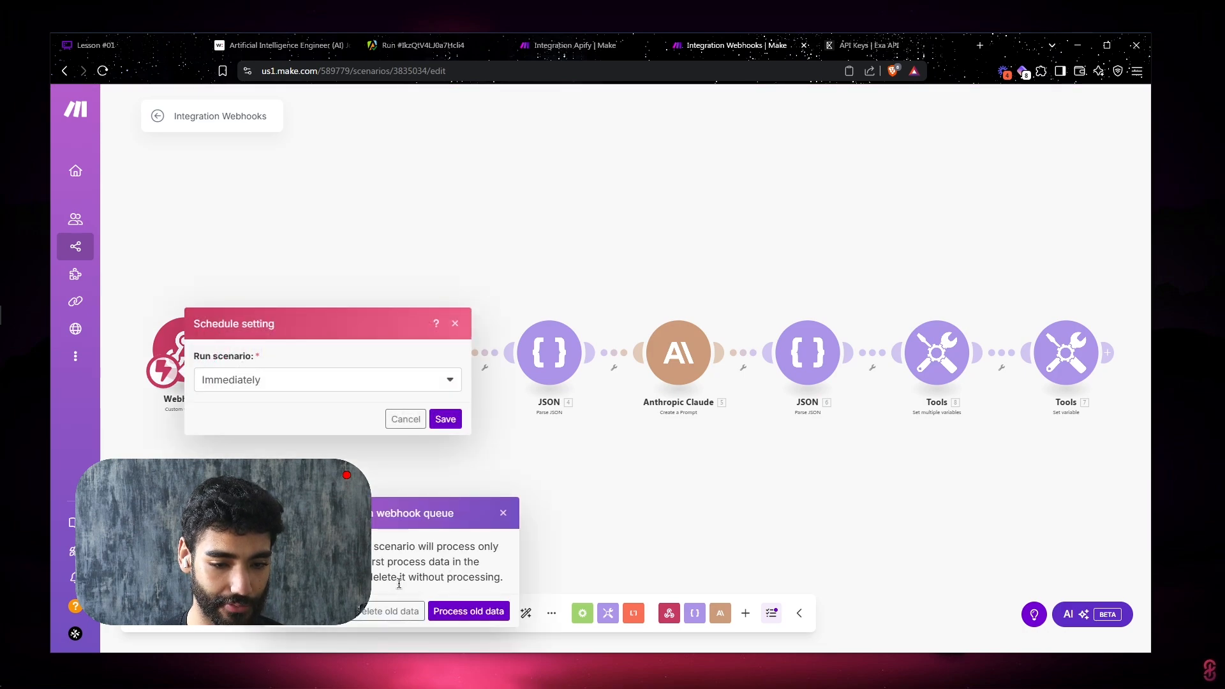
left_click(402, 610)
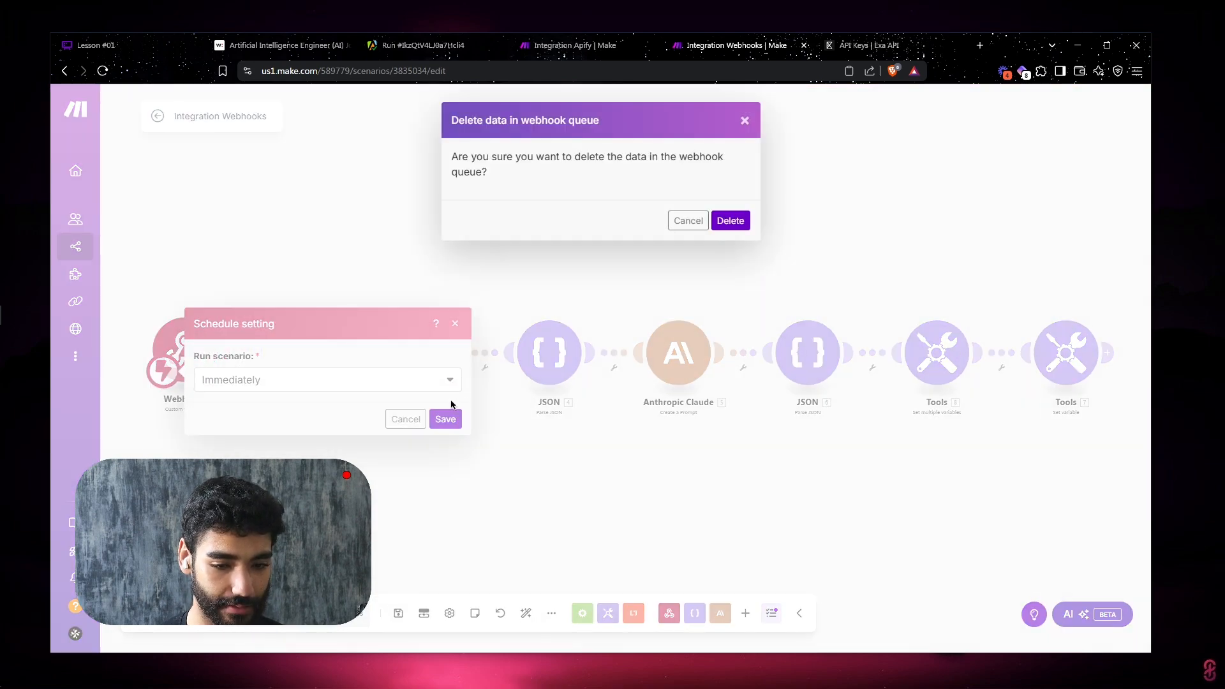
left_click(739, 217)
left_click(445, 418)
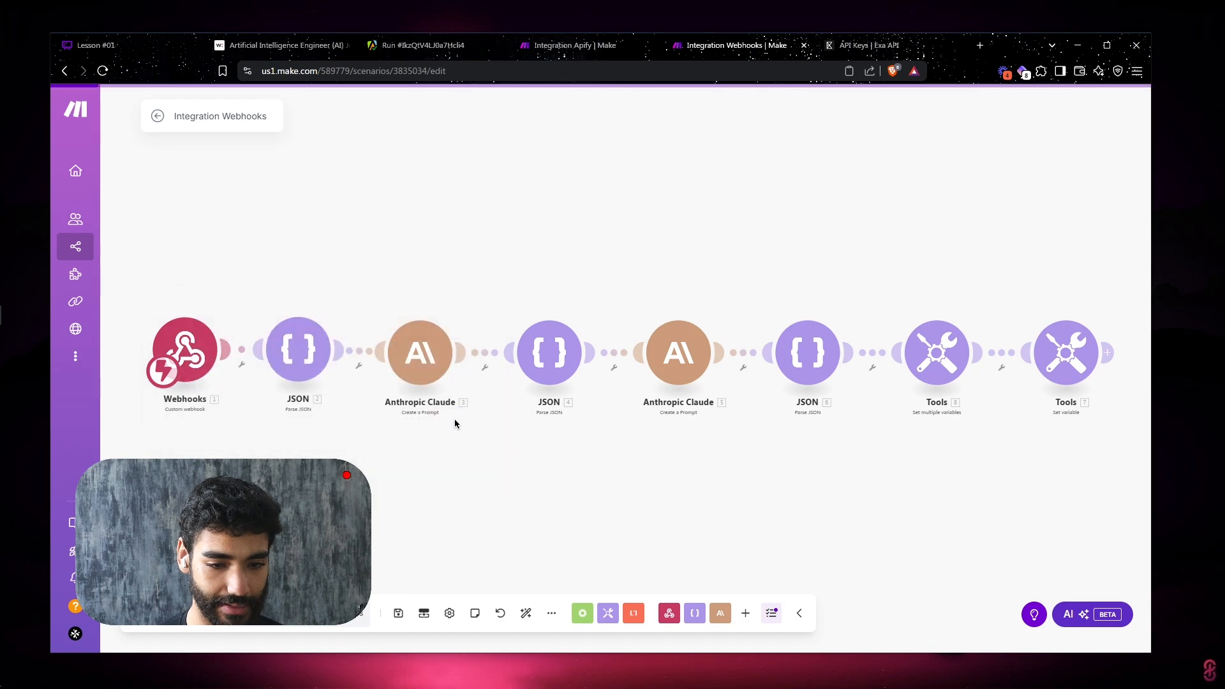
left_click(158, 115)
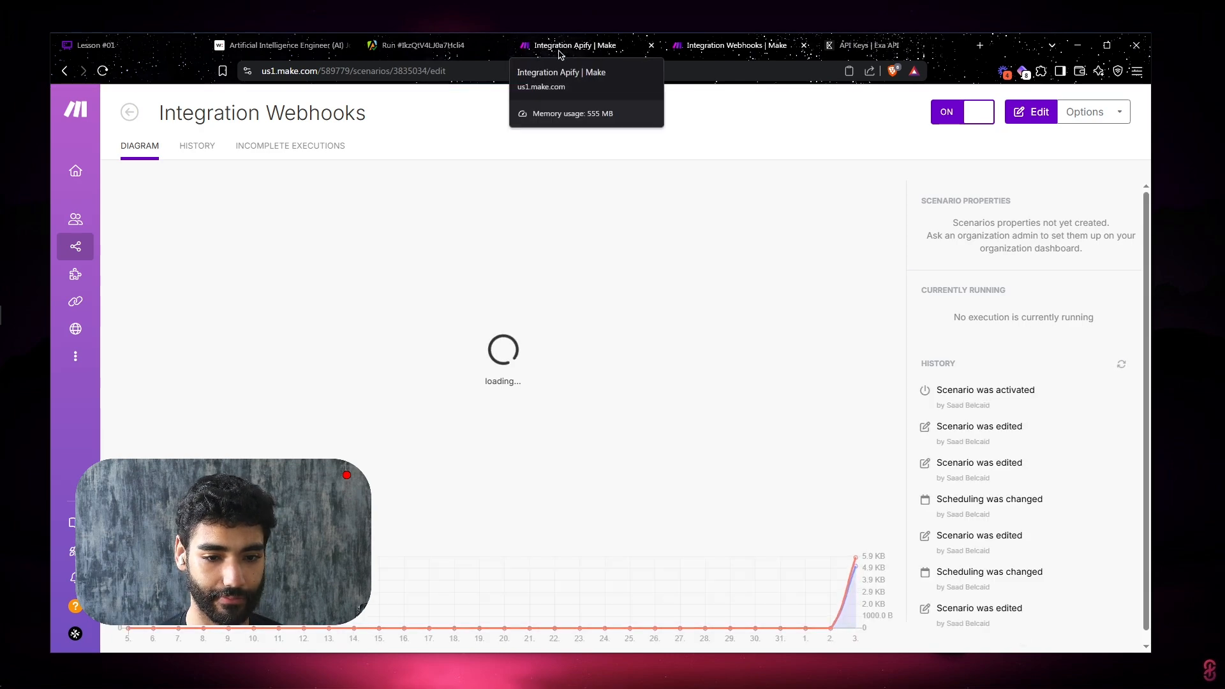
Step: Rerun the Integration Apify scenario after confirming its Apify module settings
left_click(560, 46)
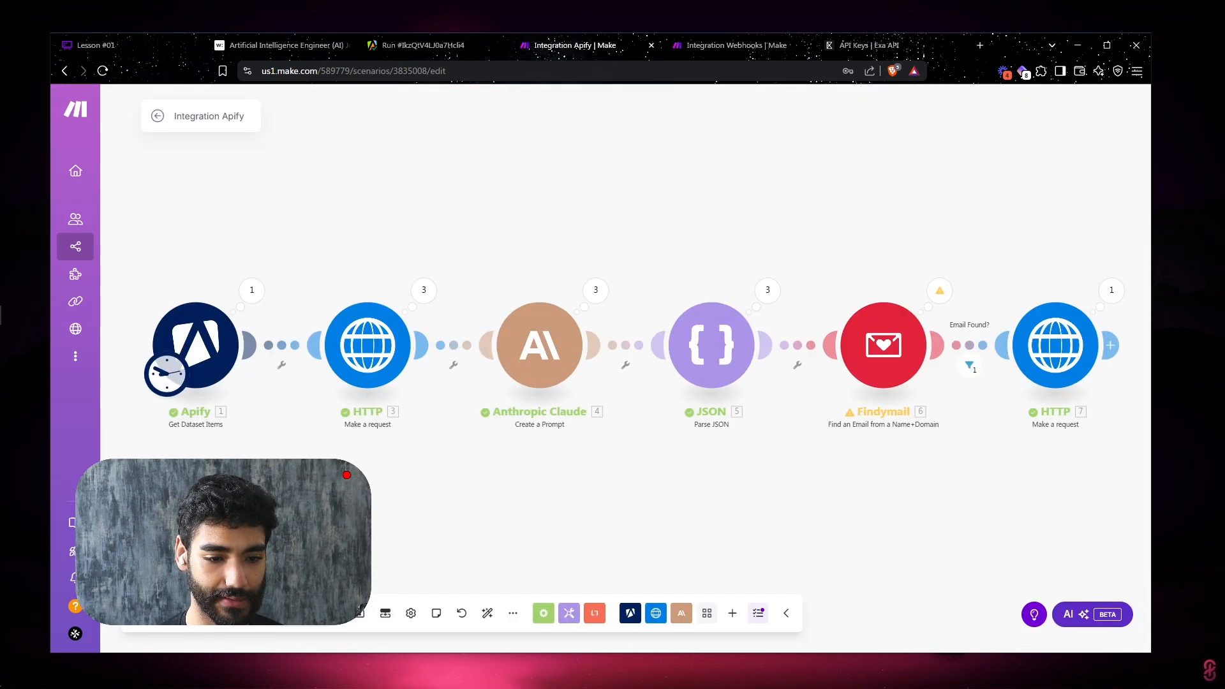
left_click(196, 344)
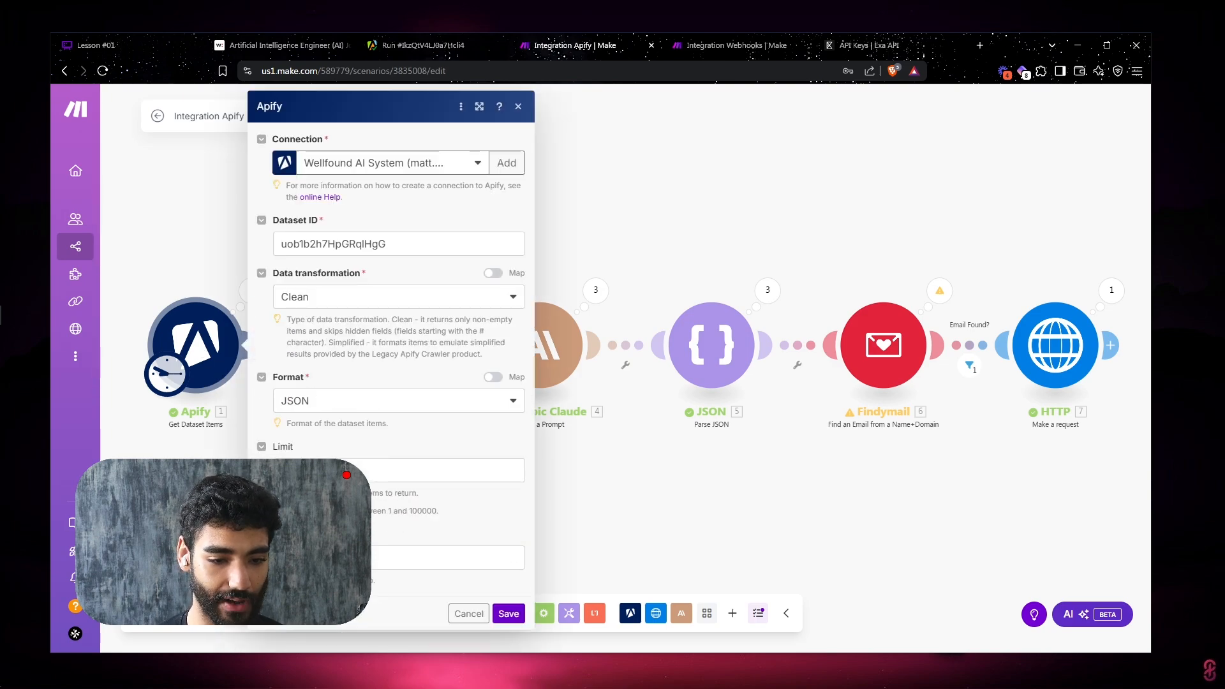
left_click(332, 471)
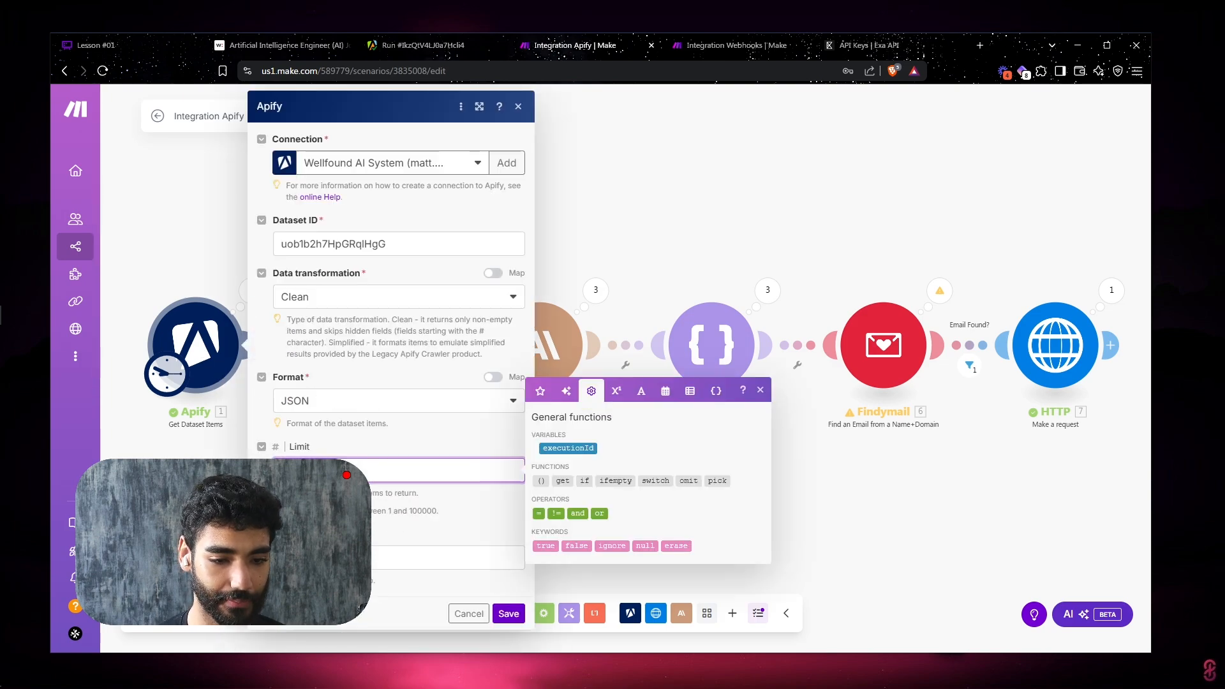
left_click(508, 613)
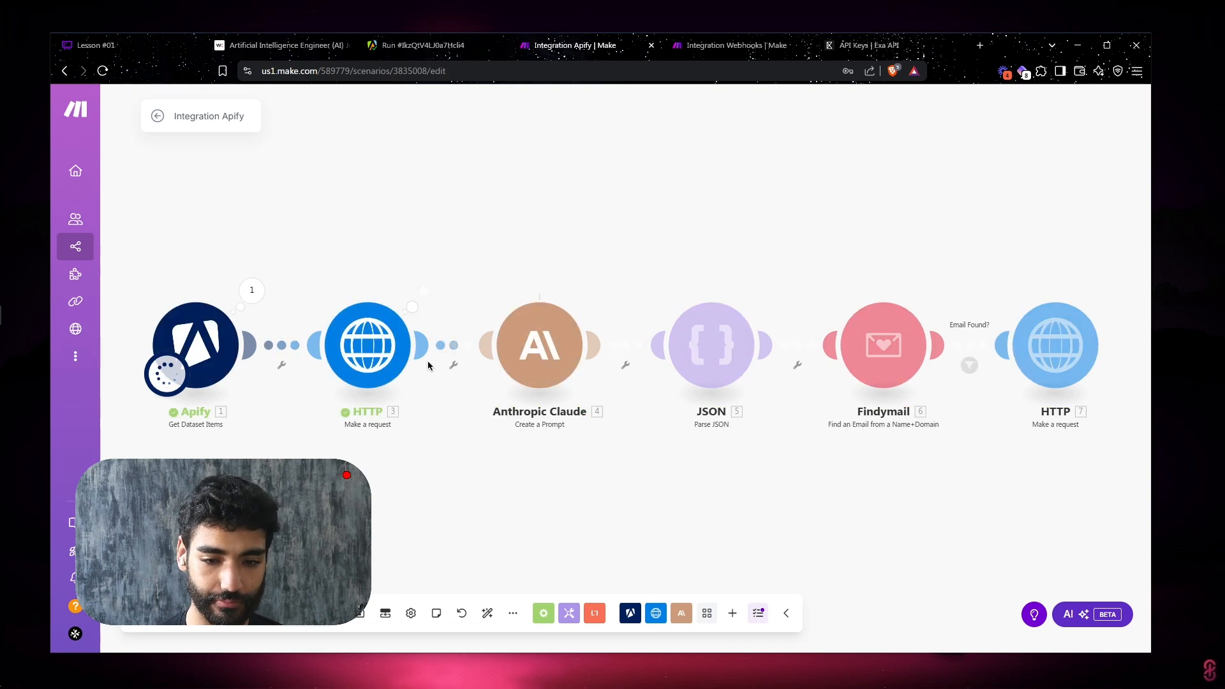
Step: Monitor both scenarios, then show Integration Webhooks' history with three successful runs
key("ctrl+Tab")
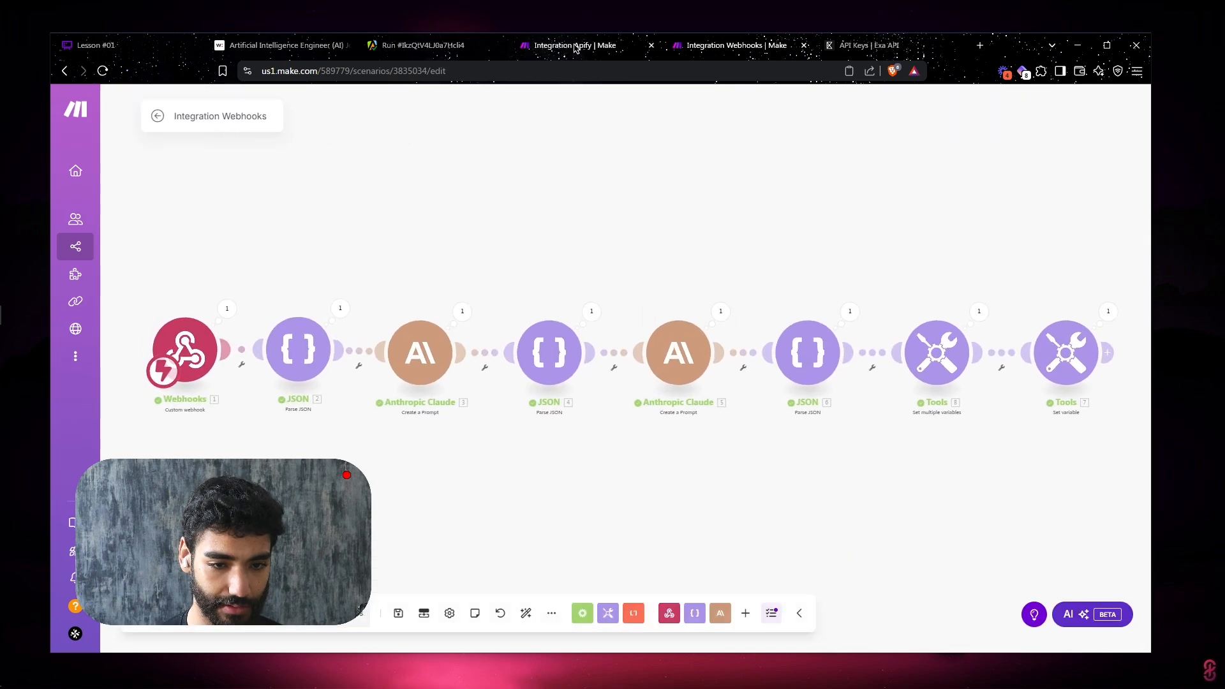
left_click(539, 47)
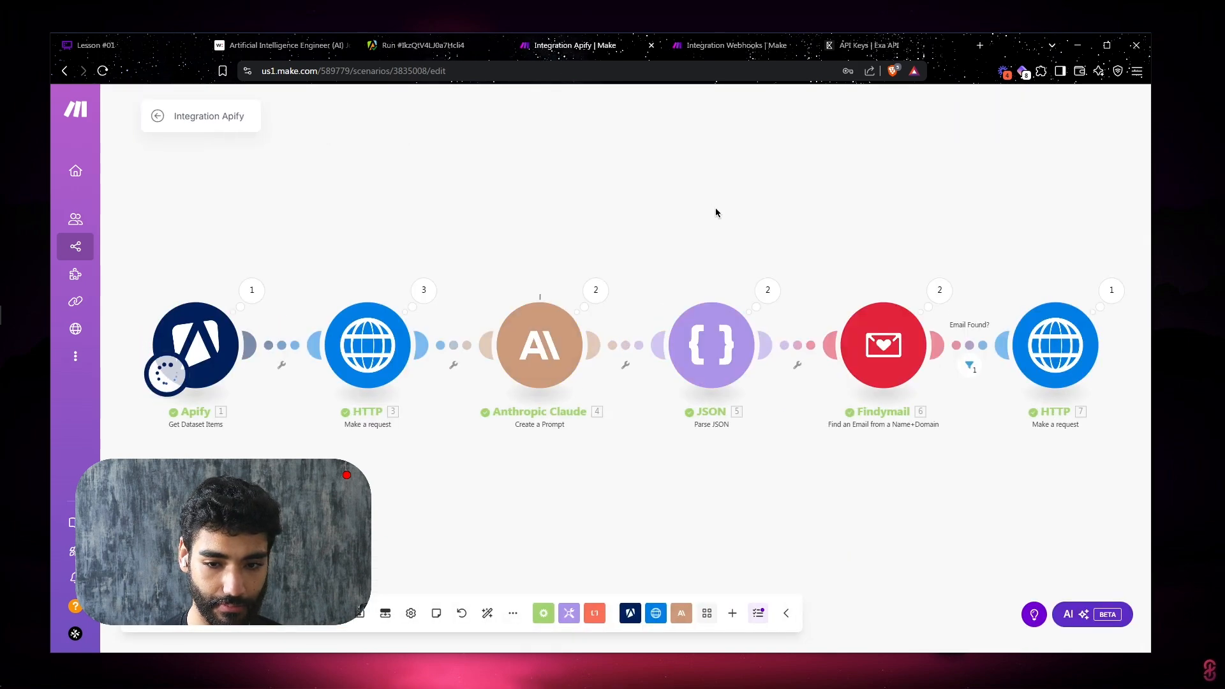
left_click_drag(716, 212, 684, 211)
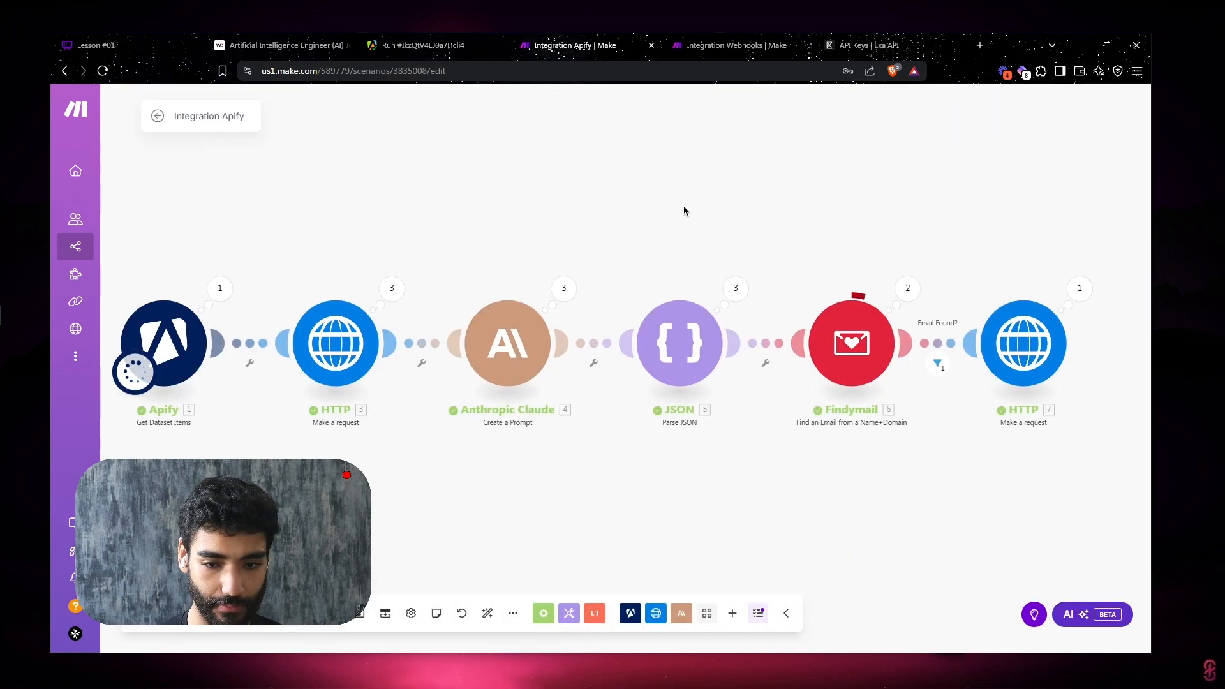
key("ctrl+Tab")
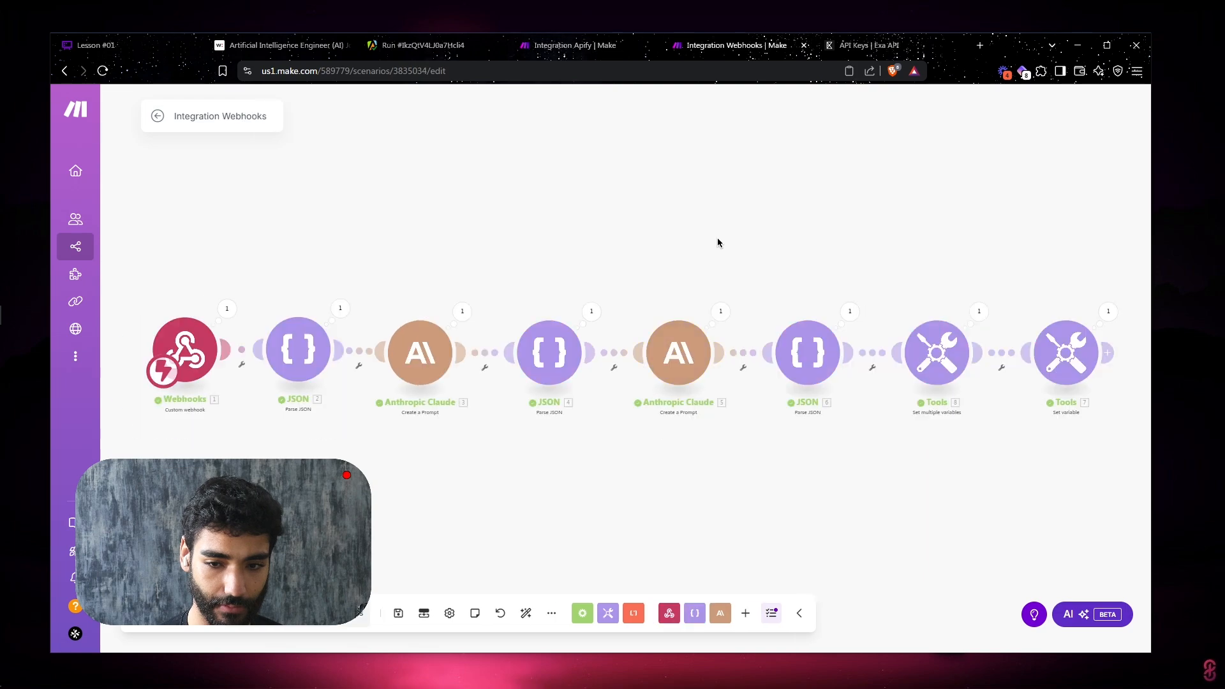
left_click(629, 37)
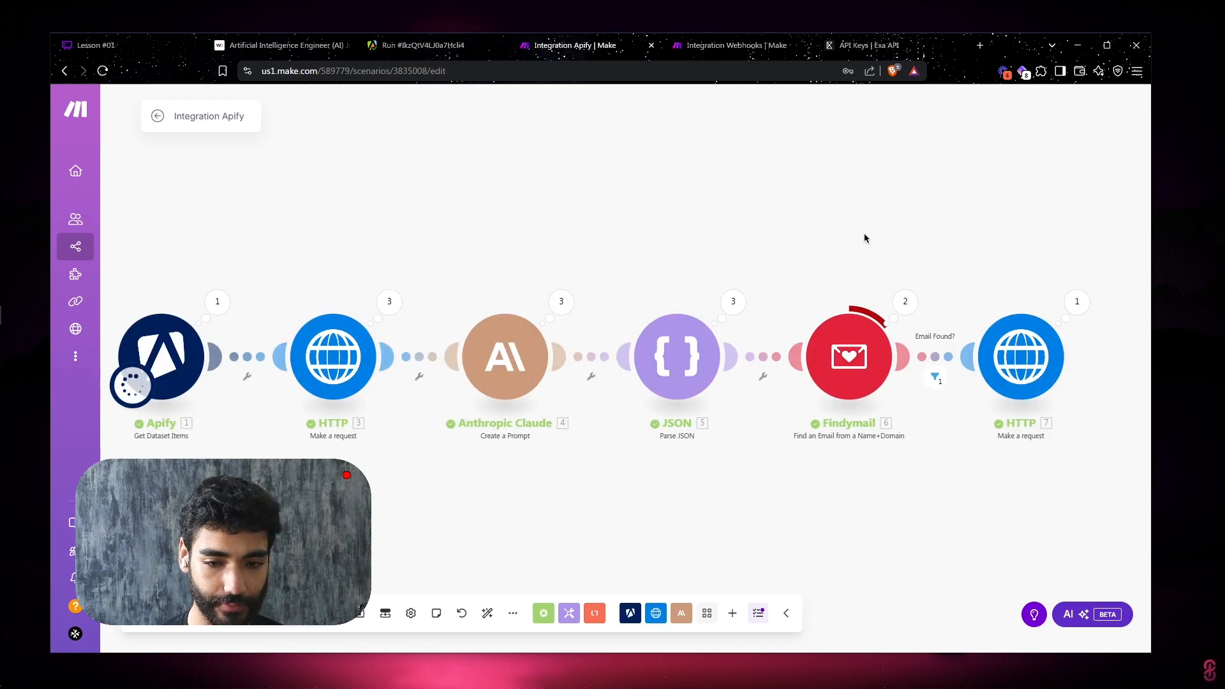
key("ctrl+Tab")
left_click(583, 47)
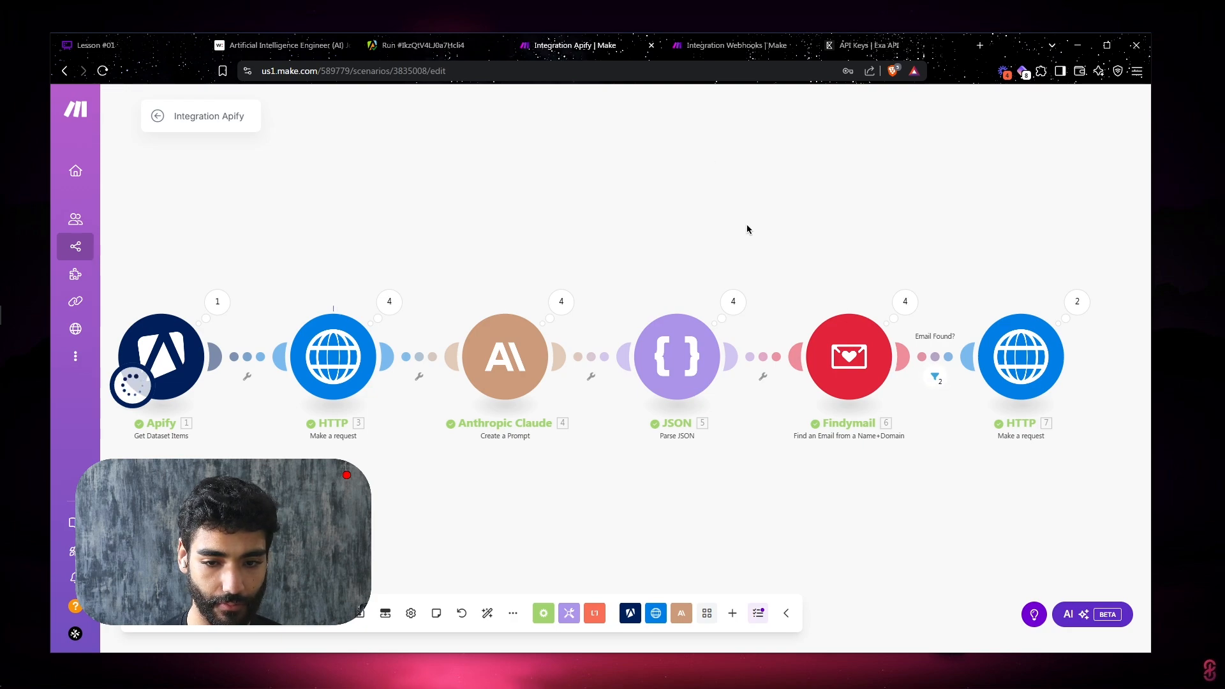
key("ctrl+Tab")
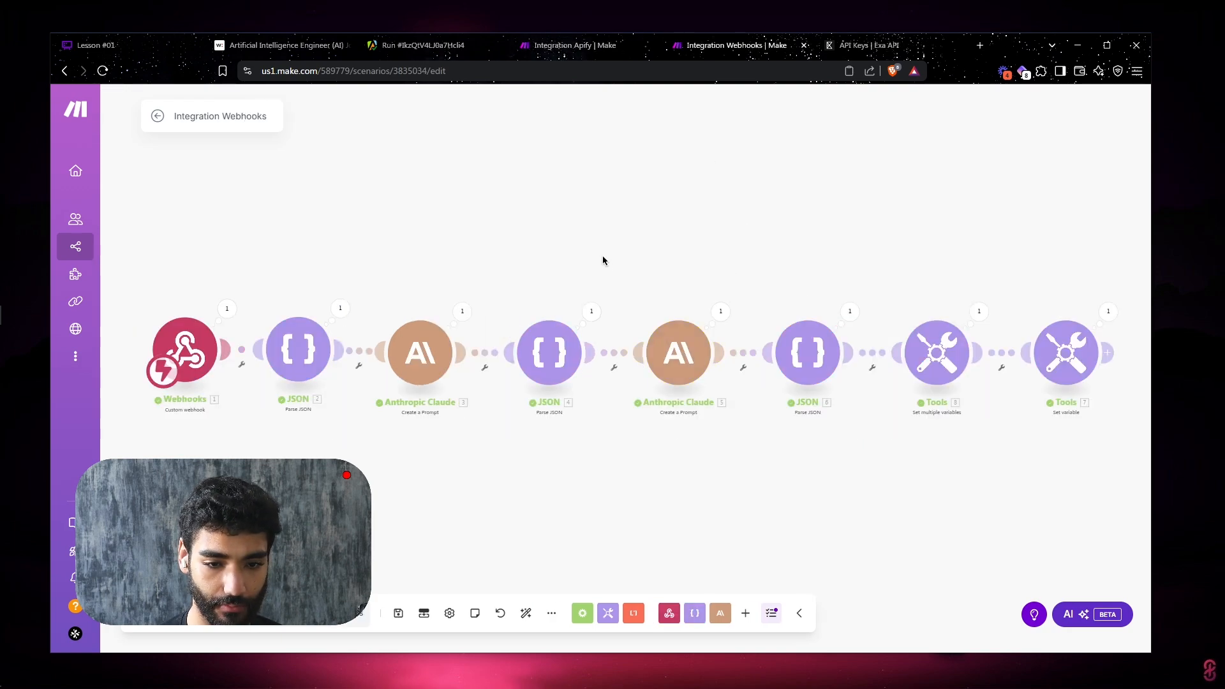
left_click(158, 115)
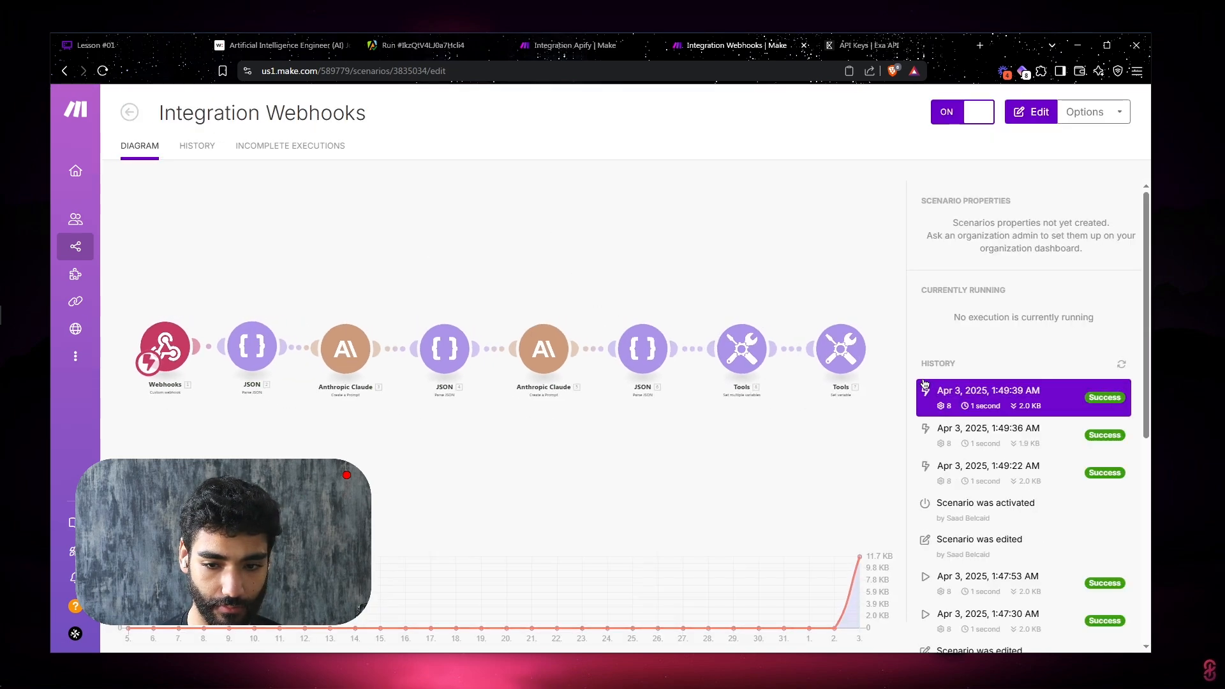
Step: Inspect the dreamEmail generated by the 1:49:39 AM webhook run
left_click(579, 46)
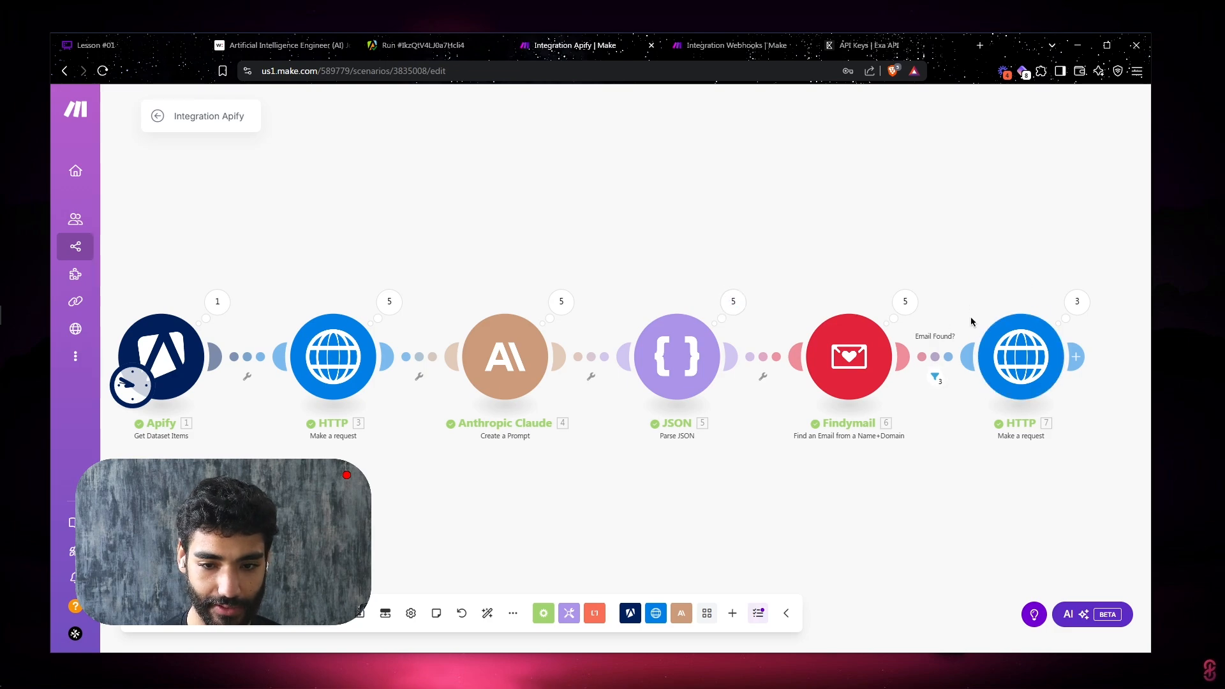
key("ctrl+Tab")
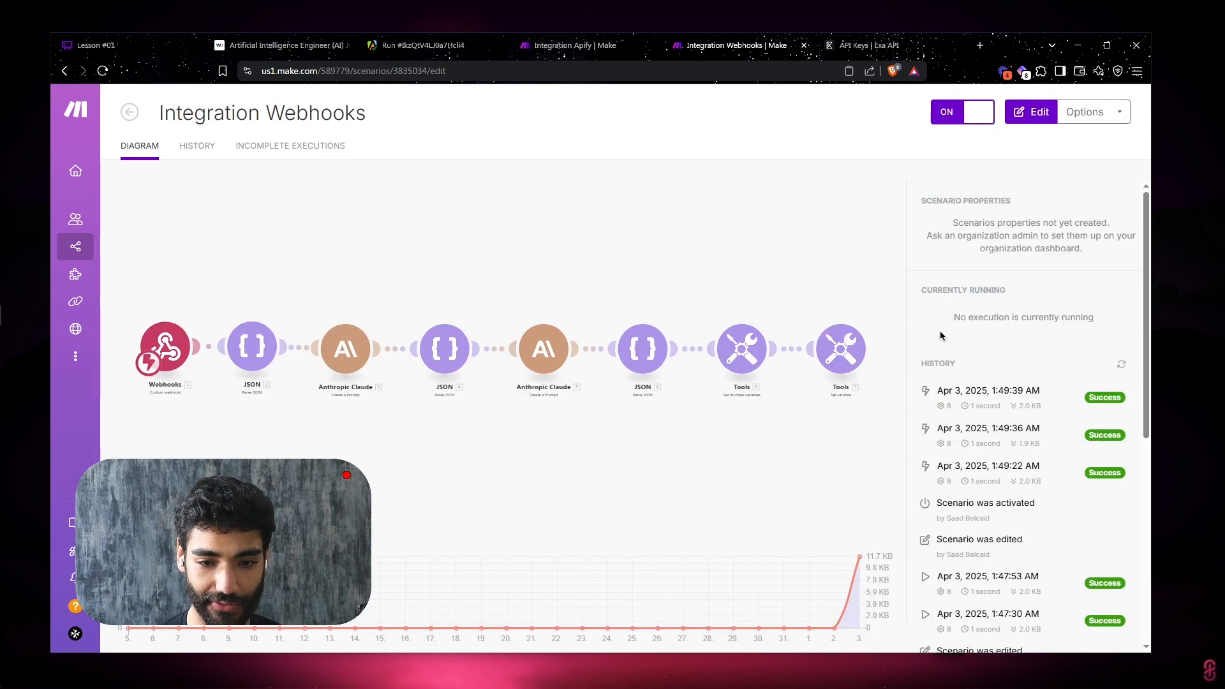
left_click(1005, 393)
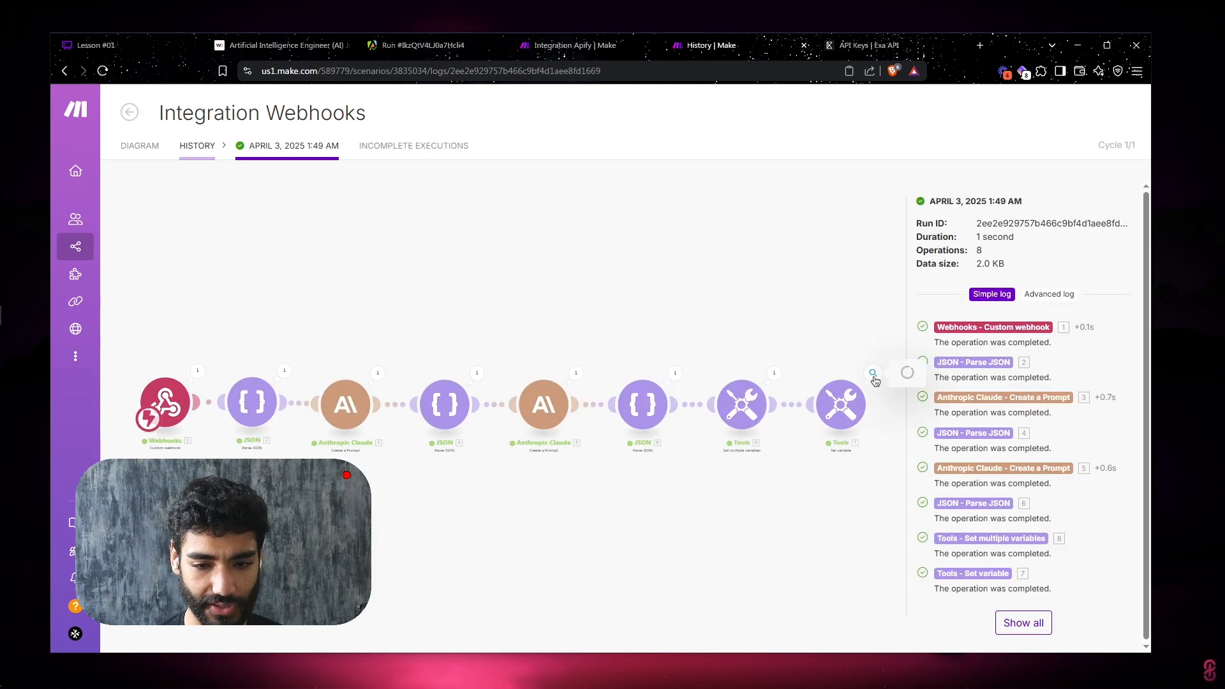
left_click(943, 443)
scroll(1024, 460, "up", 5)
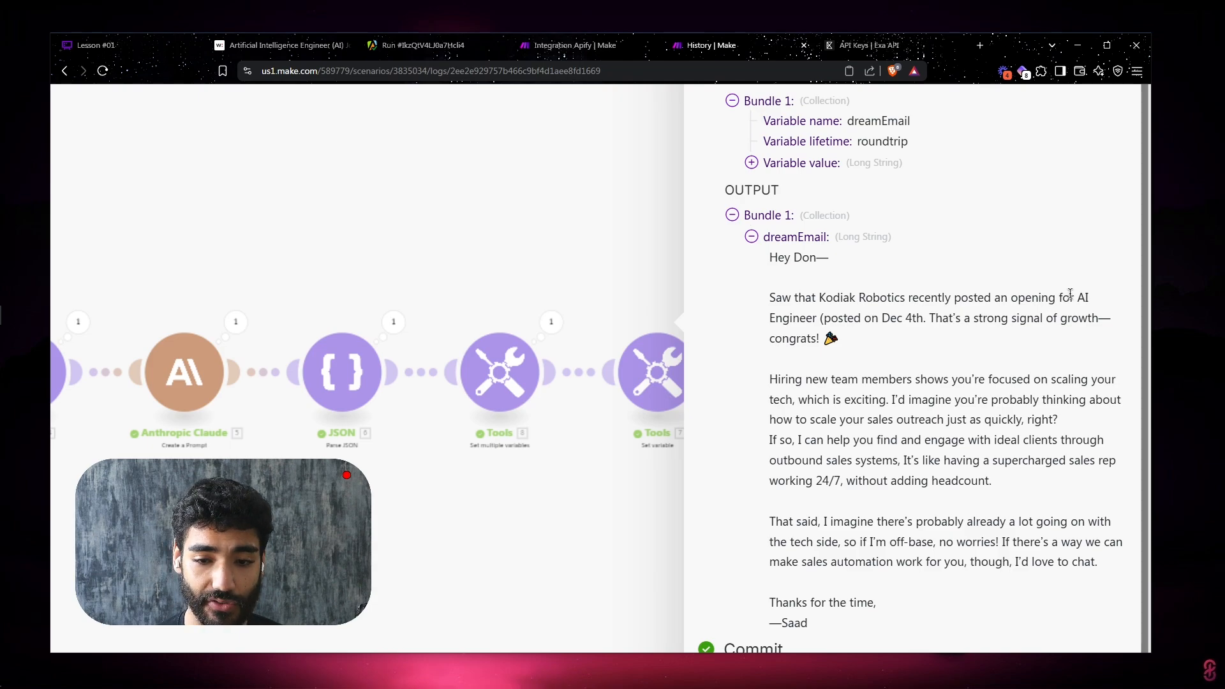
scroll(1029, 340, "down", 1)
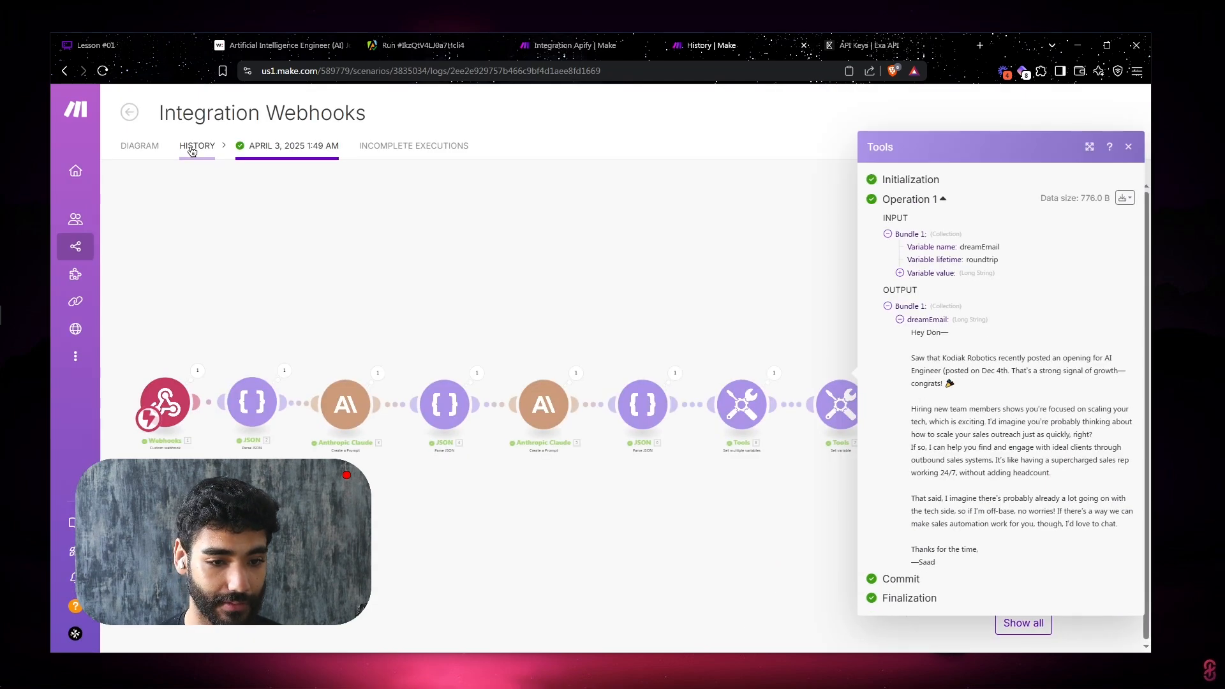
Step: Inspect the final Tools step's dreamEmail output from the 1:49:36 AM run
left_click(191, 148)
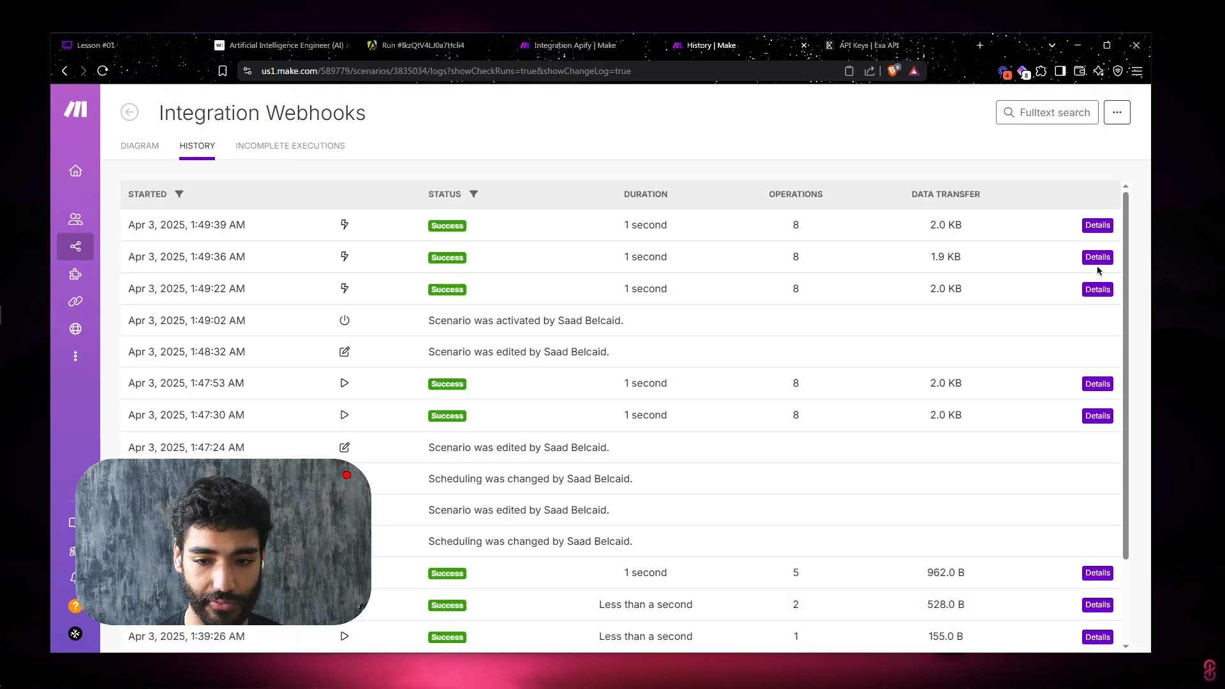
left_click(1099, 258)
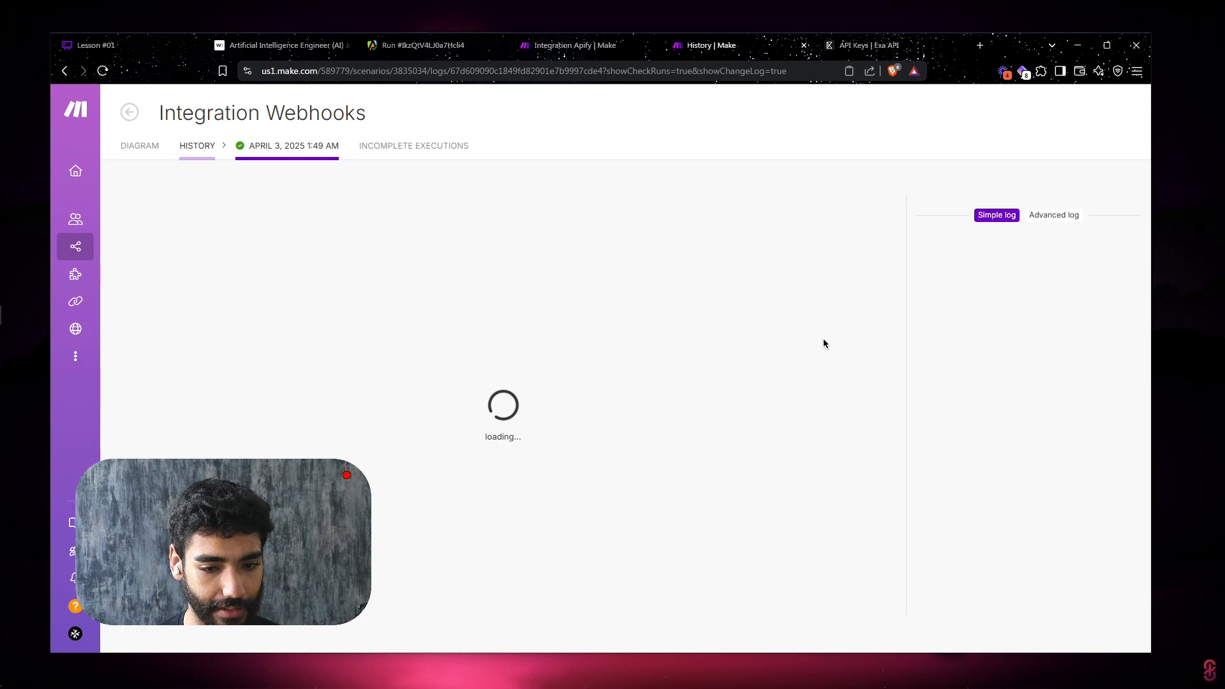
left_click(873, 374)
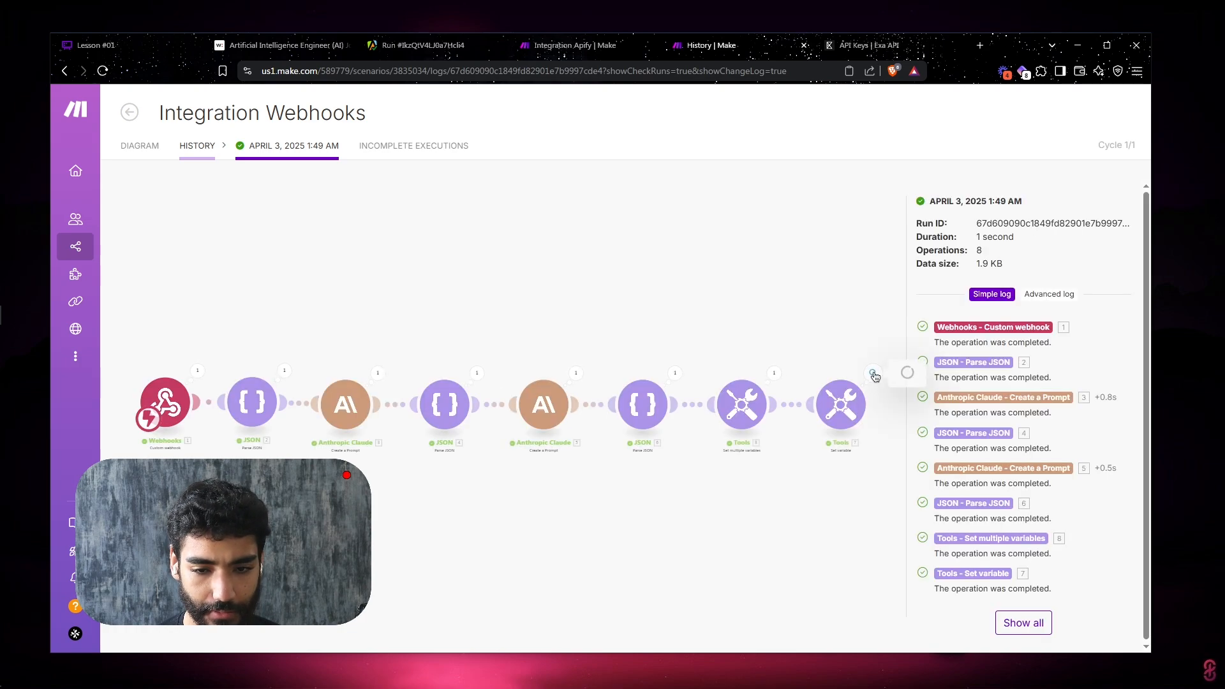
left_click(899, 440)
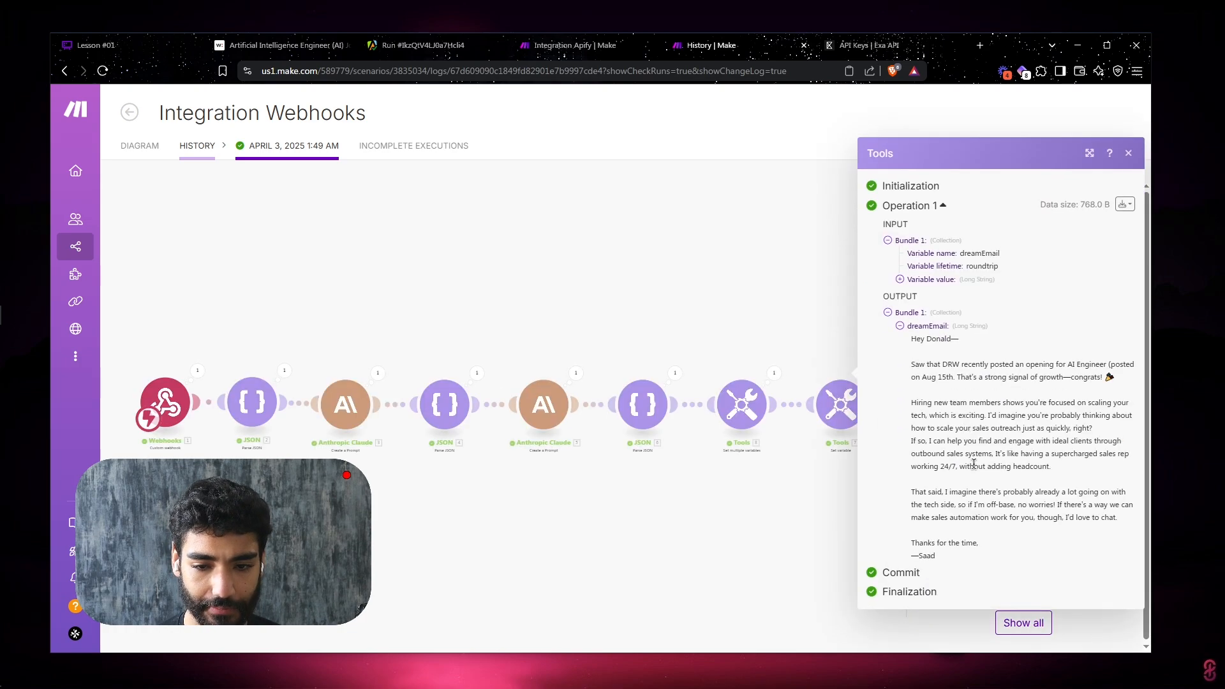
scroll(972, 462, "up", 5)
scroll(1075, 384, "right", 3)
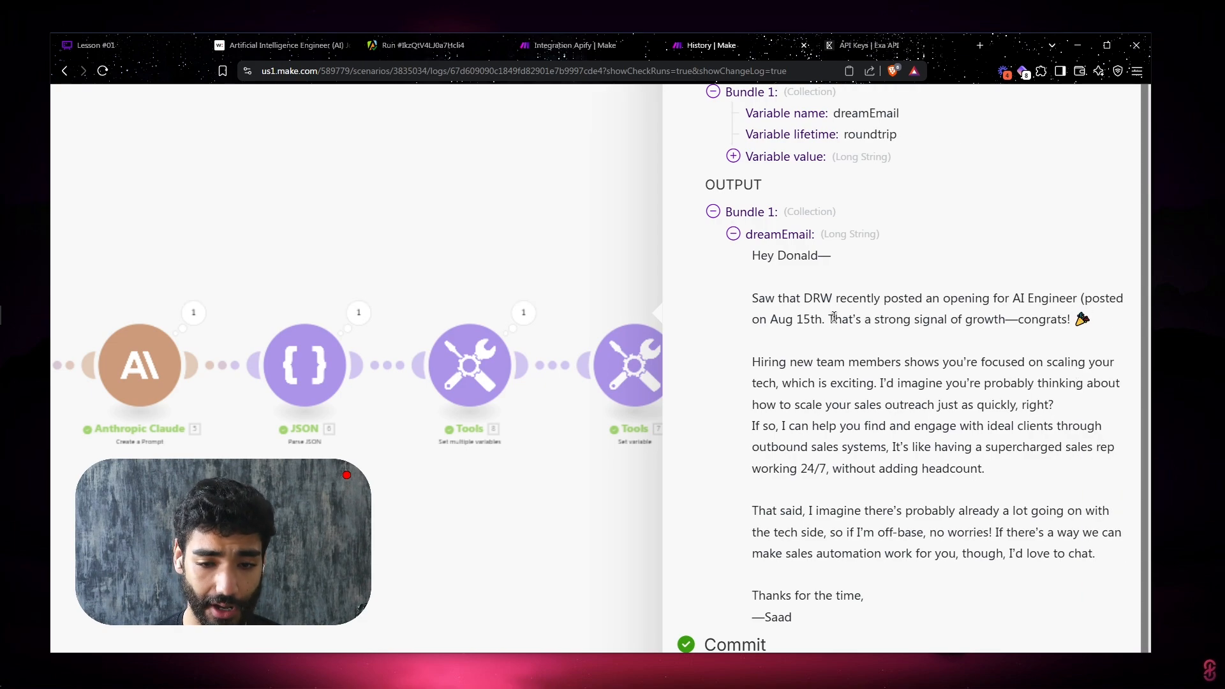
scroll(930, 319, "down", 5)
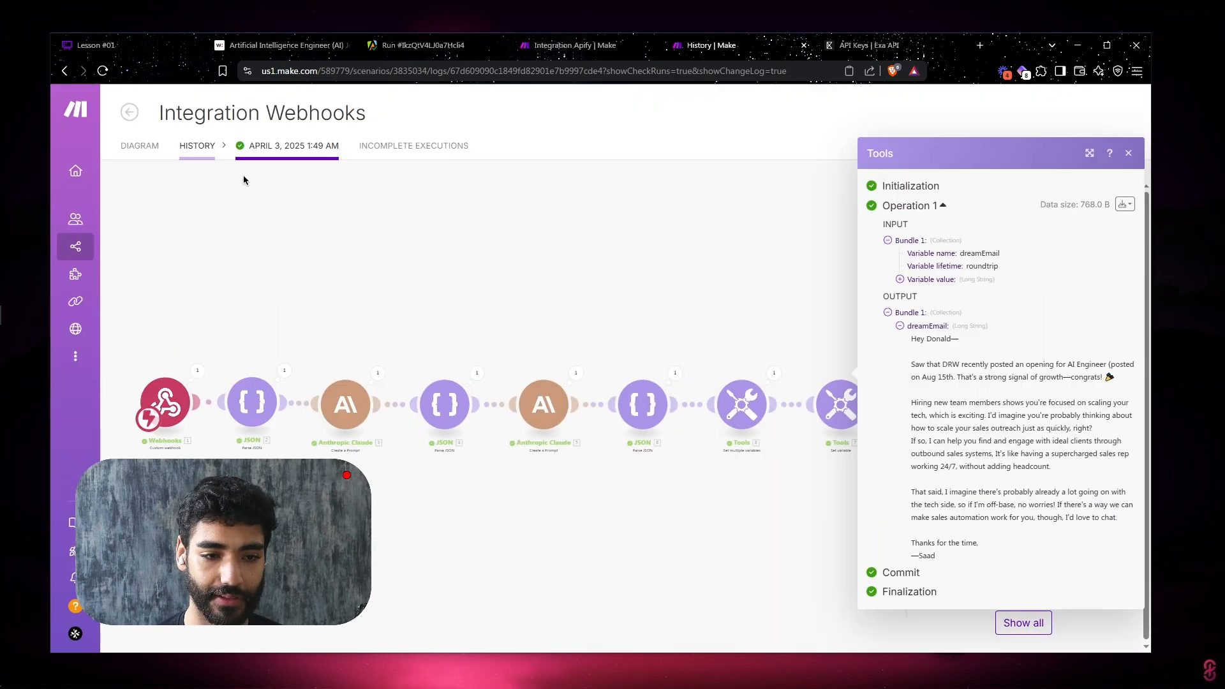
Step: Add an Instantly 'Add a Lead to a Campaign' module after the last Tools module
left_click(143, 153)
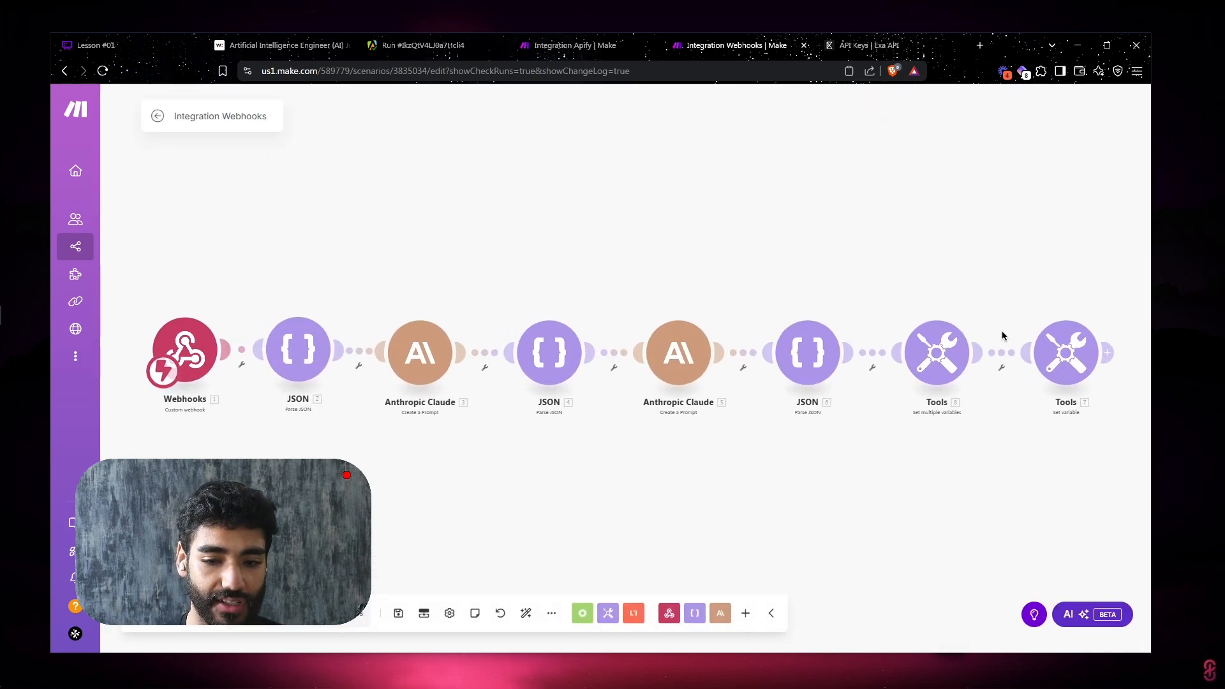
left_click_drag(1004, 339, 789, 313)
left_click(894, 330)
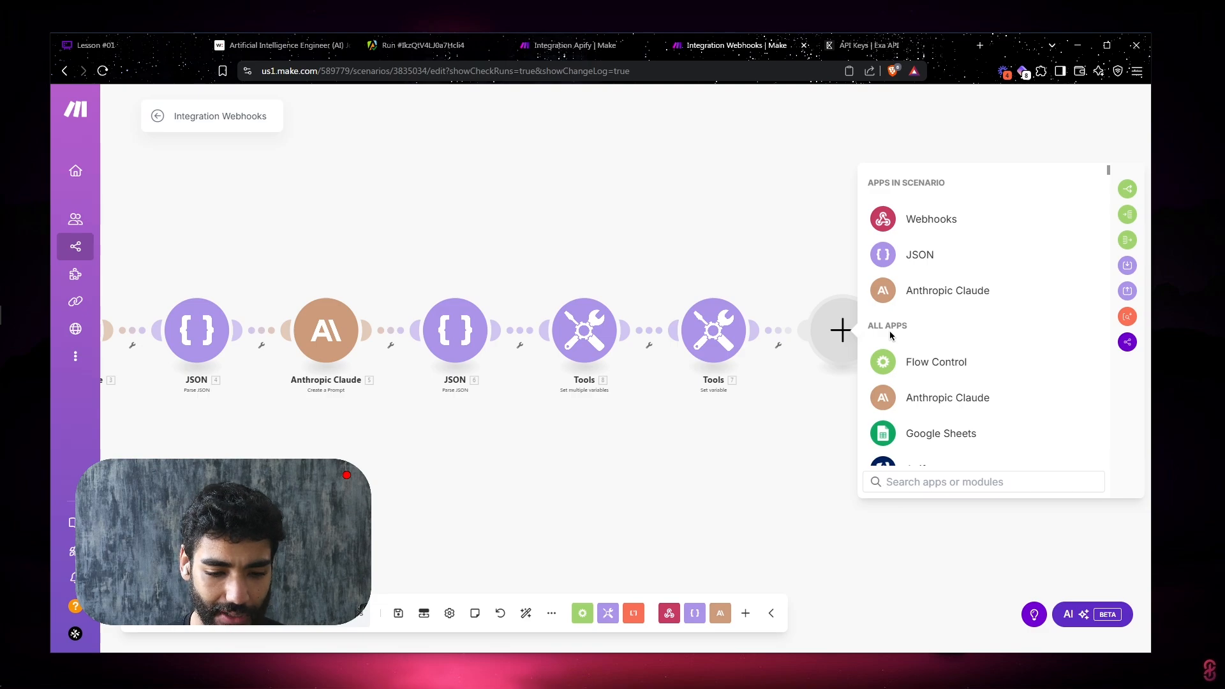
type("inst")
left_click(891, 331)
type("ad")
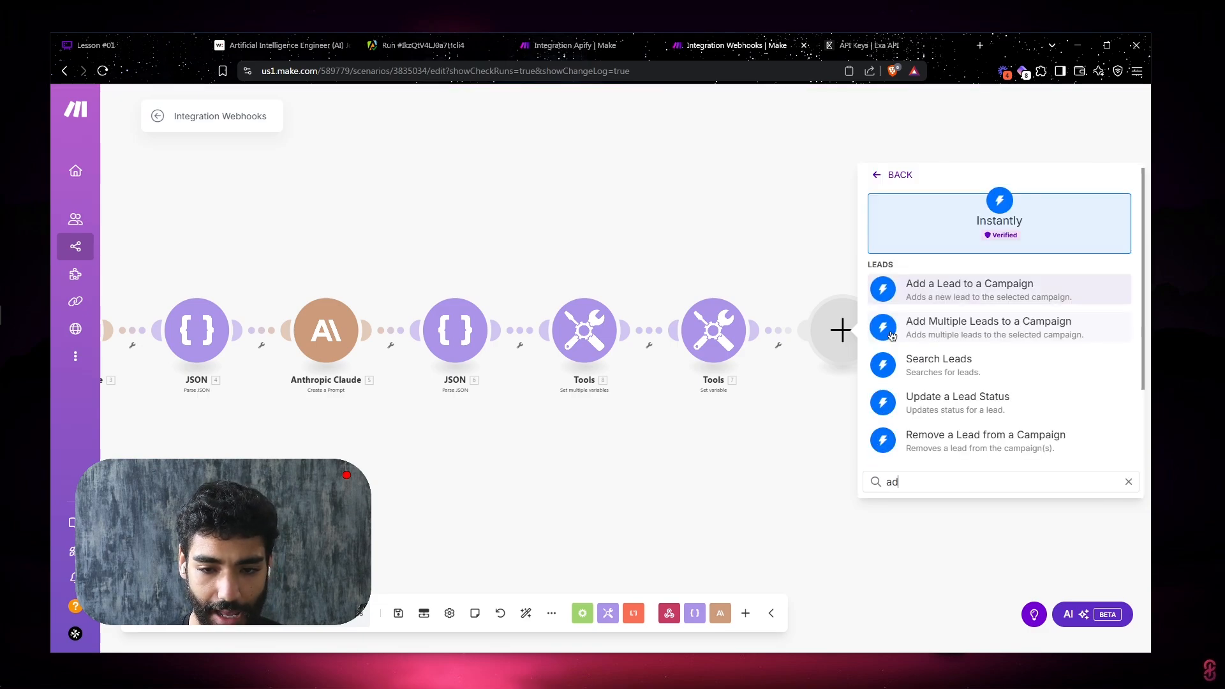
left_click(891, 332)
Step: Pan the Lesson #01 board to the Personalize Message At Scale and Push to Instantly boxes
left_click(123, 49)
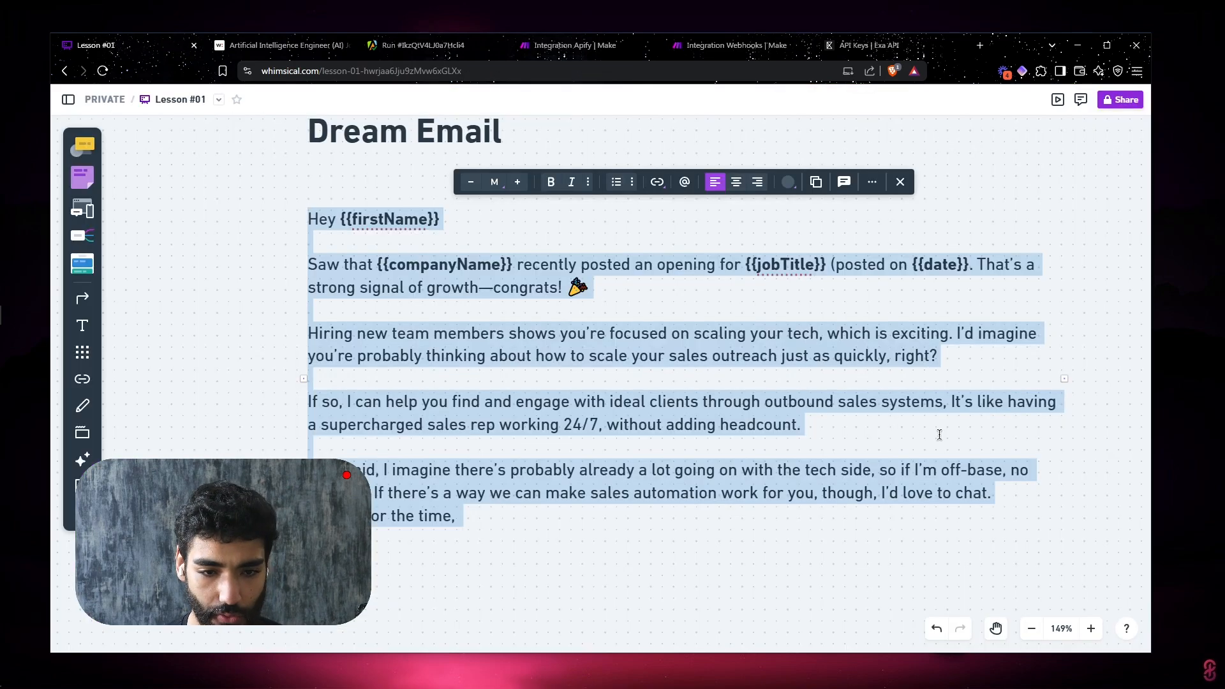
scroll(906, 408, "down", 8)
scroll(903, 407, "up", 1)
scroll(903, 408, "right", 2)
scroll(1114, 338, "up", 3)
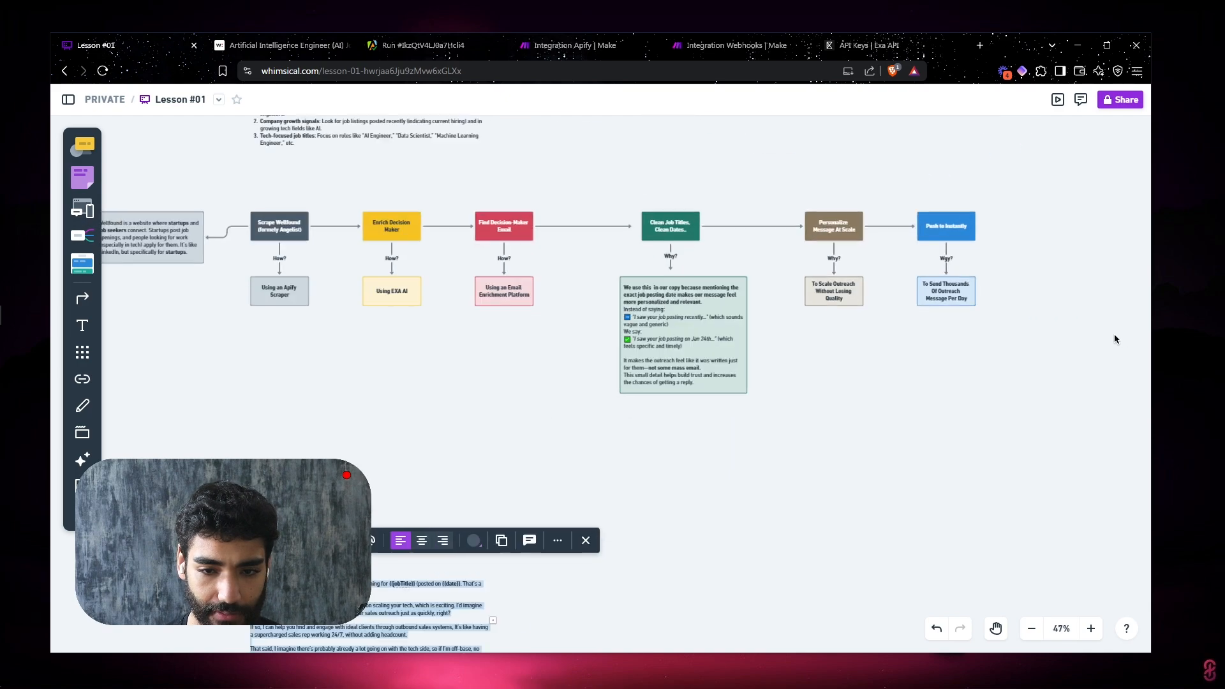
scroll(1114, 339, "right", 3)
scroll(1114, 339, "up", 3)
scroll(656, 344, "left", 5)
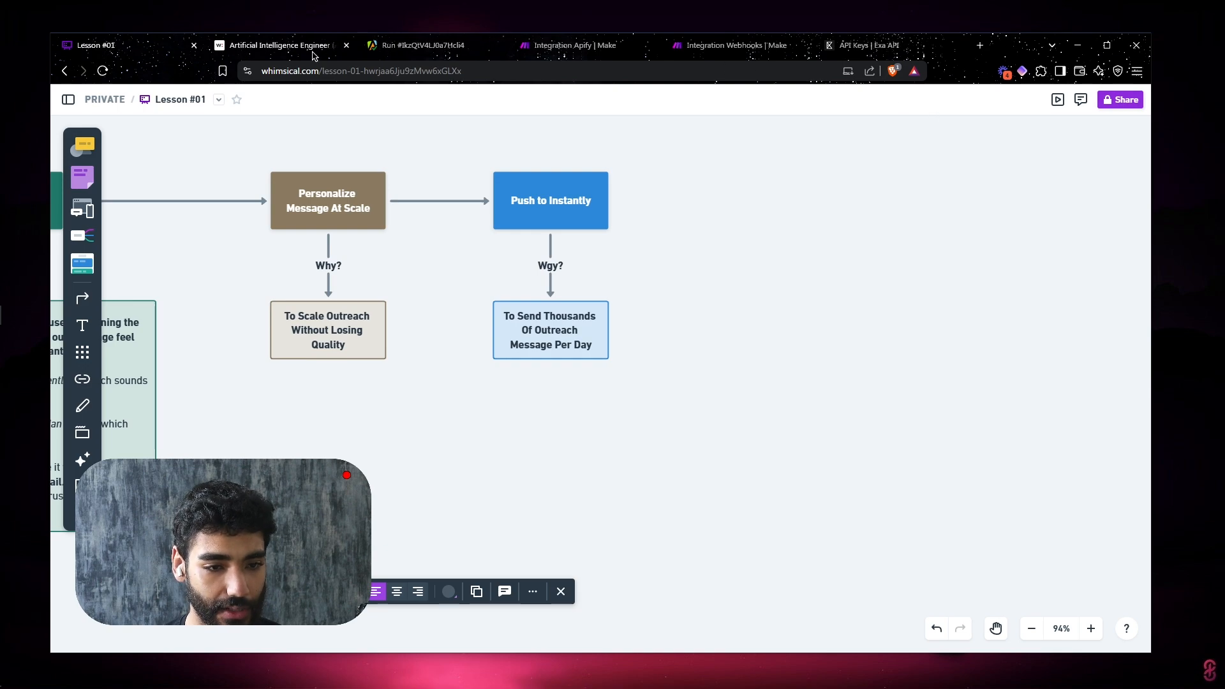
Step: Switch the Instantly step's connection to High Ticket Automation and list its available campaigns
left_click(753, 55)
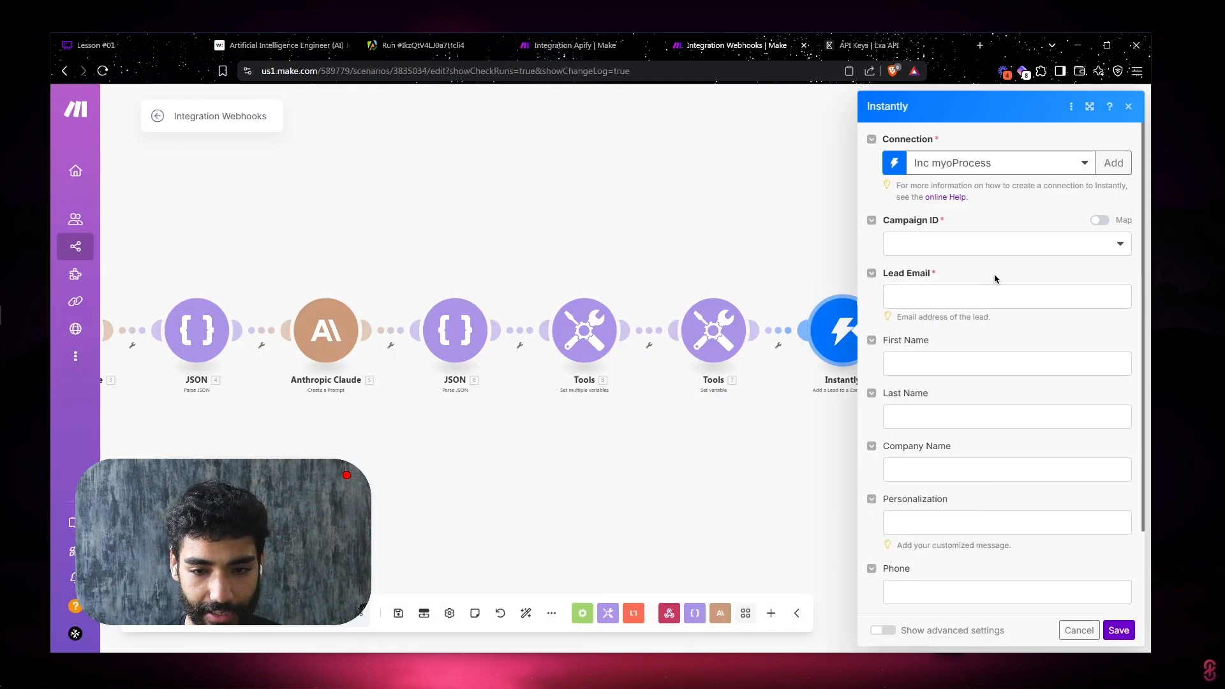
left_click(1040, 164)
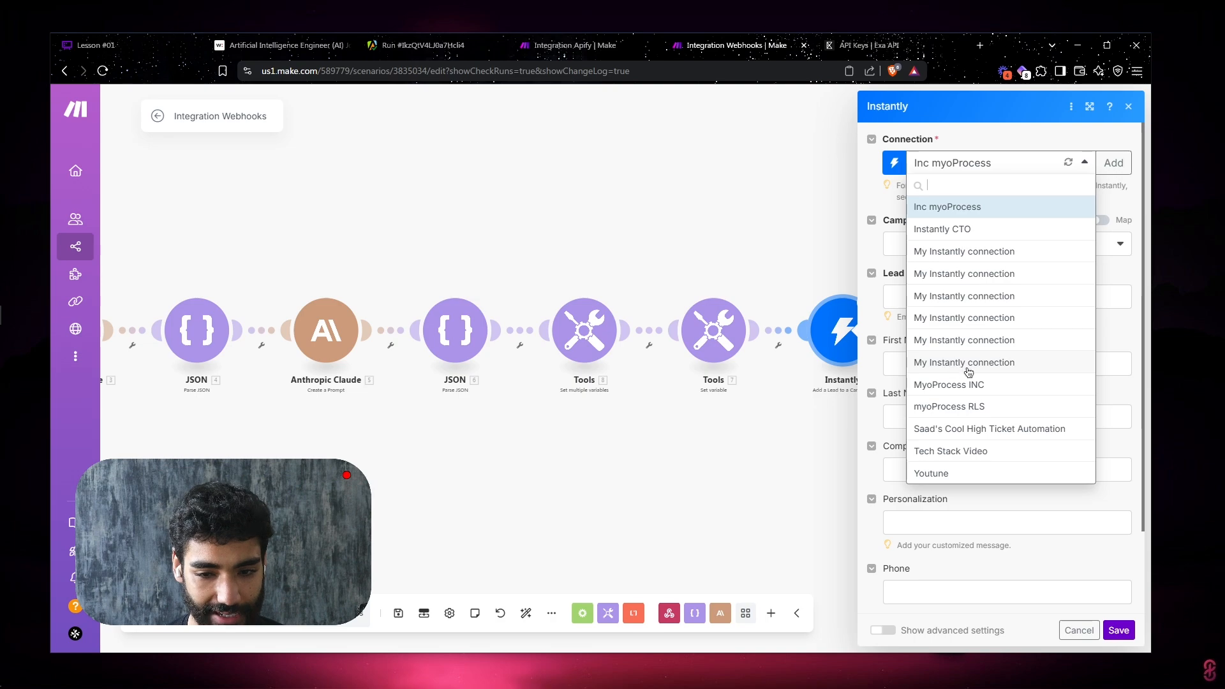
left_click(984, 427)
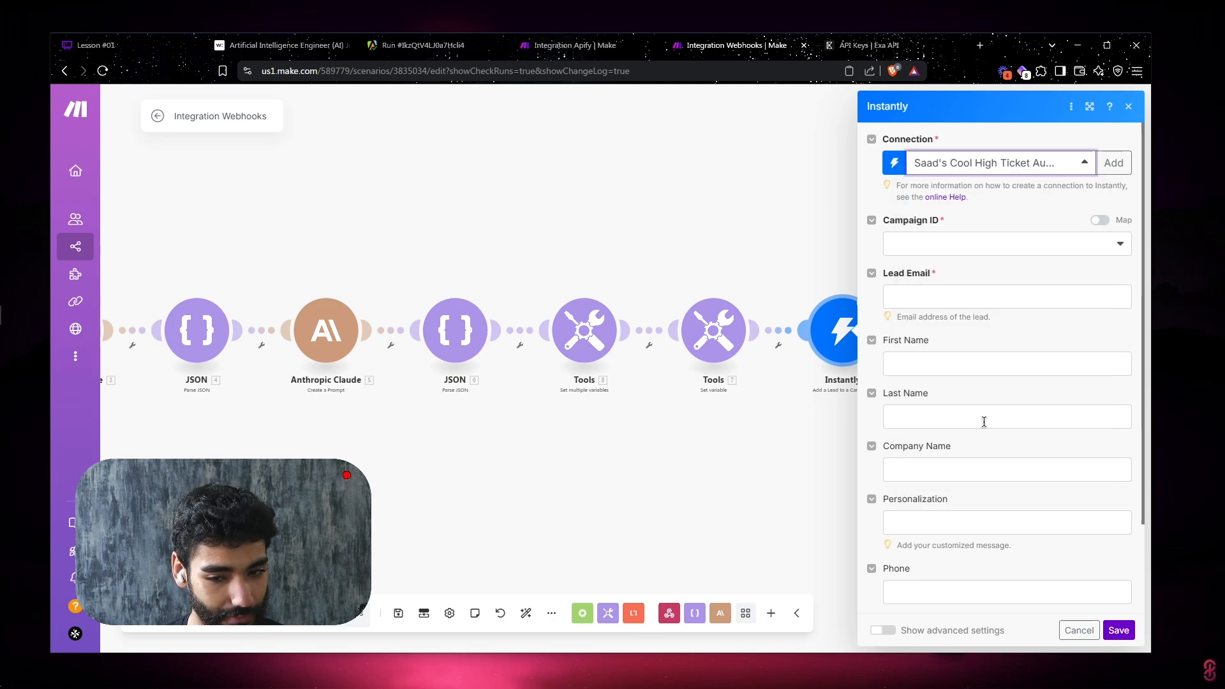
left_click(951, 245)
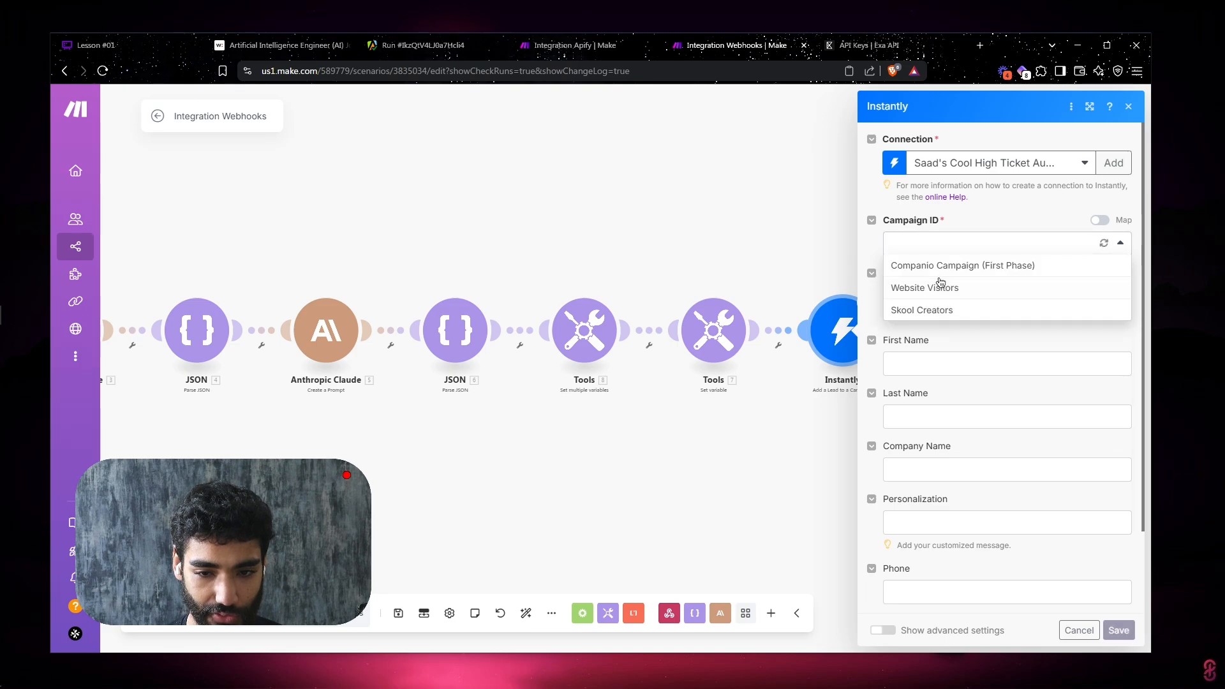
Step: Log in at instantly.ai in a new tab and add a new campaign from Campaigns
key("ctrl+t")
type("instantly.ai")
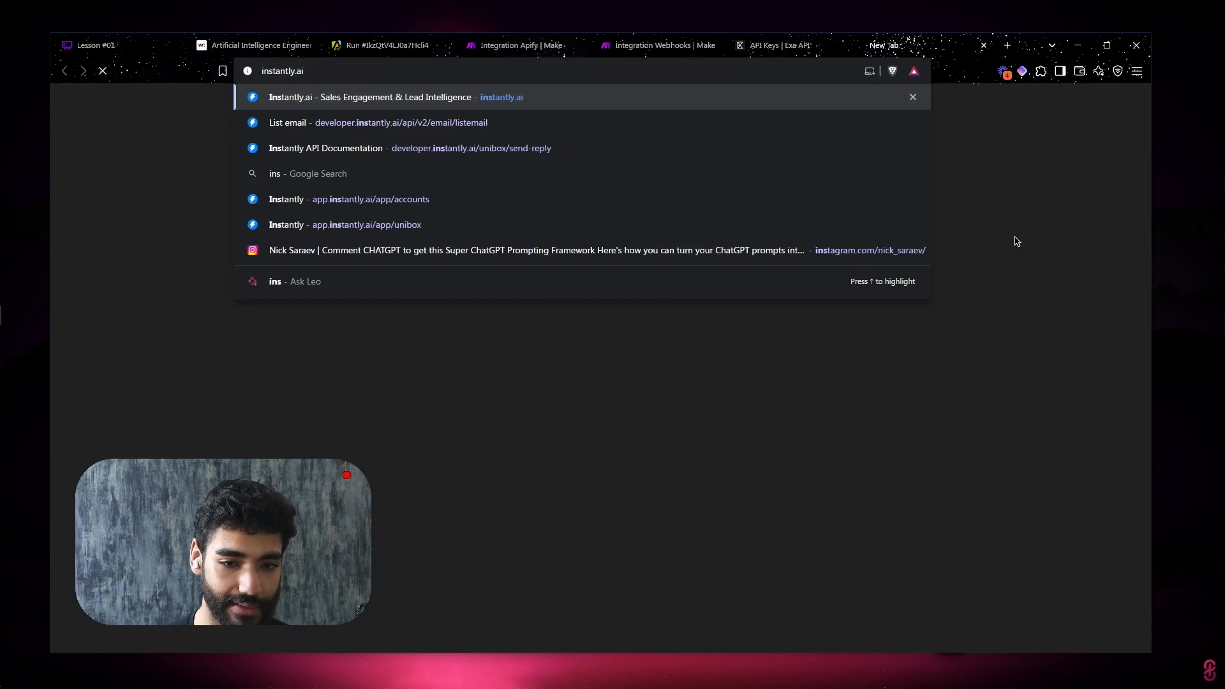
key("Return")
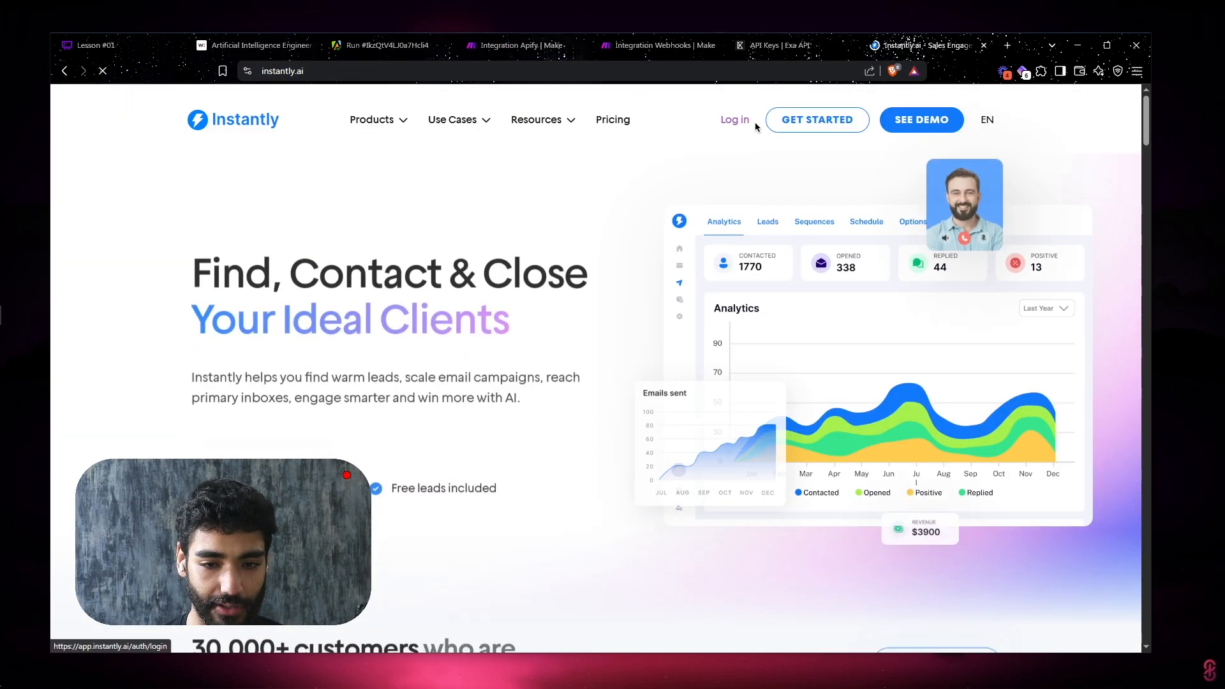
left_click(740, 125)
mouse_move(21, 338)
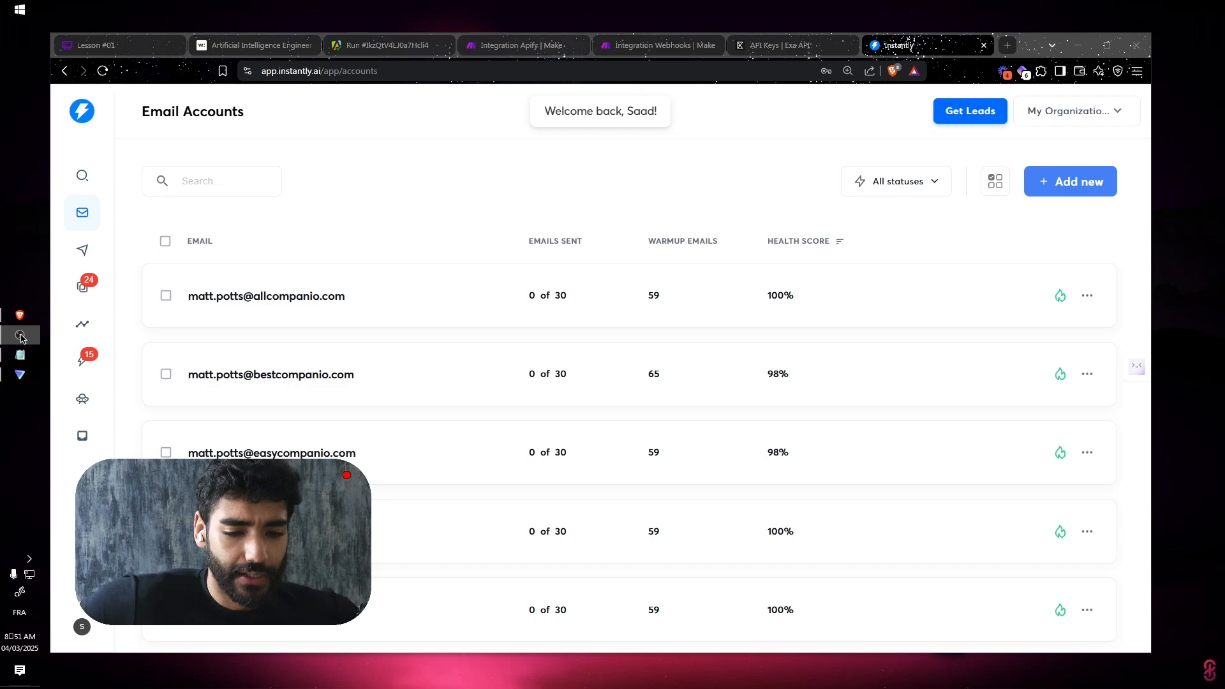
left_click(20, 318)
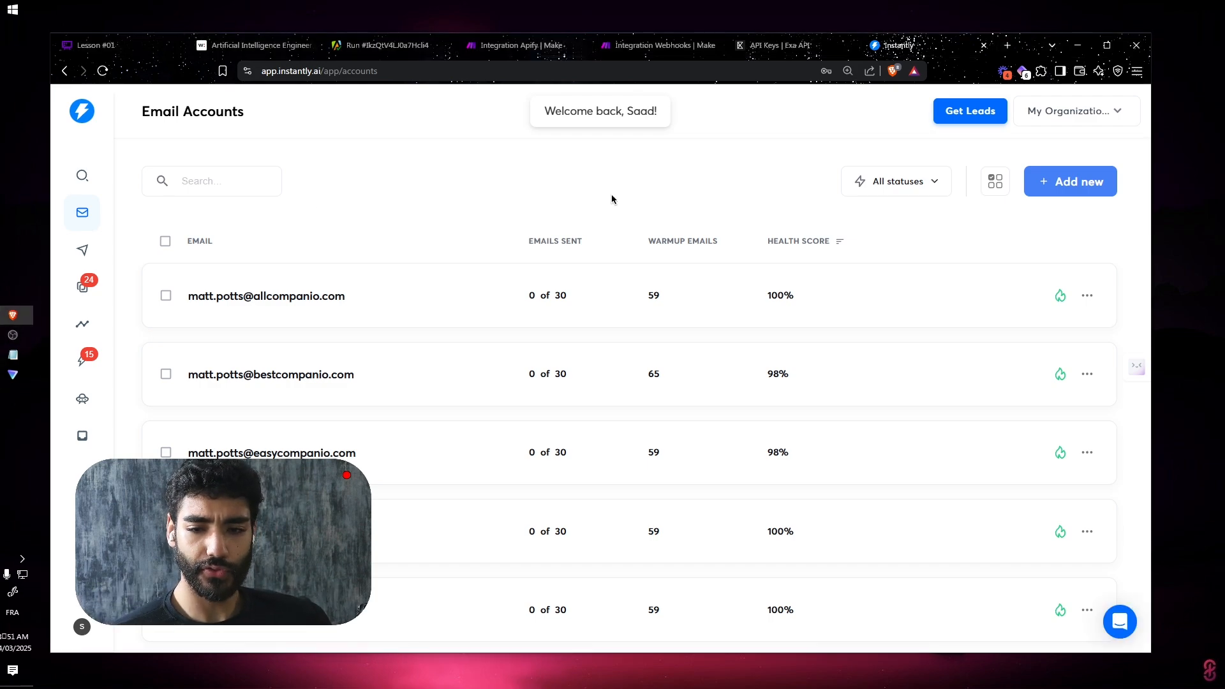
left_click(82, 250)
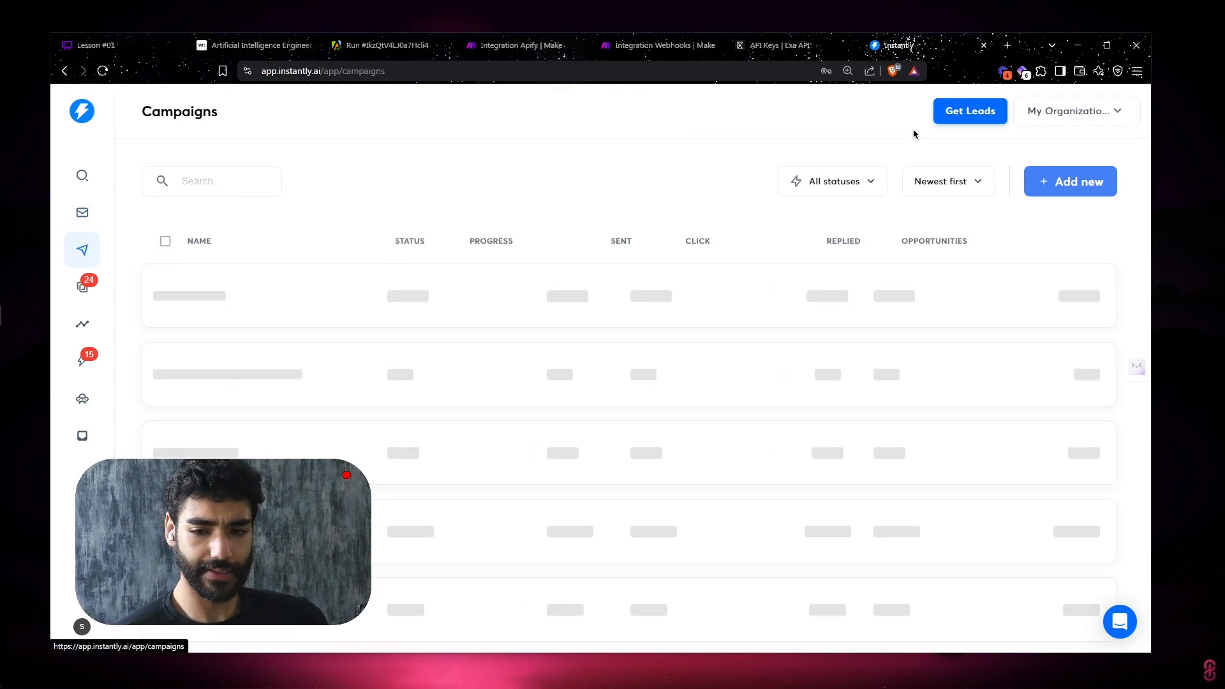
left_click(1028, 184)
Step: Name the new campaign 'Companies Hiring for AI', create it, and open its Sequences
triple_click(588, 389)
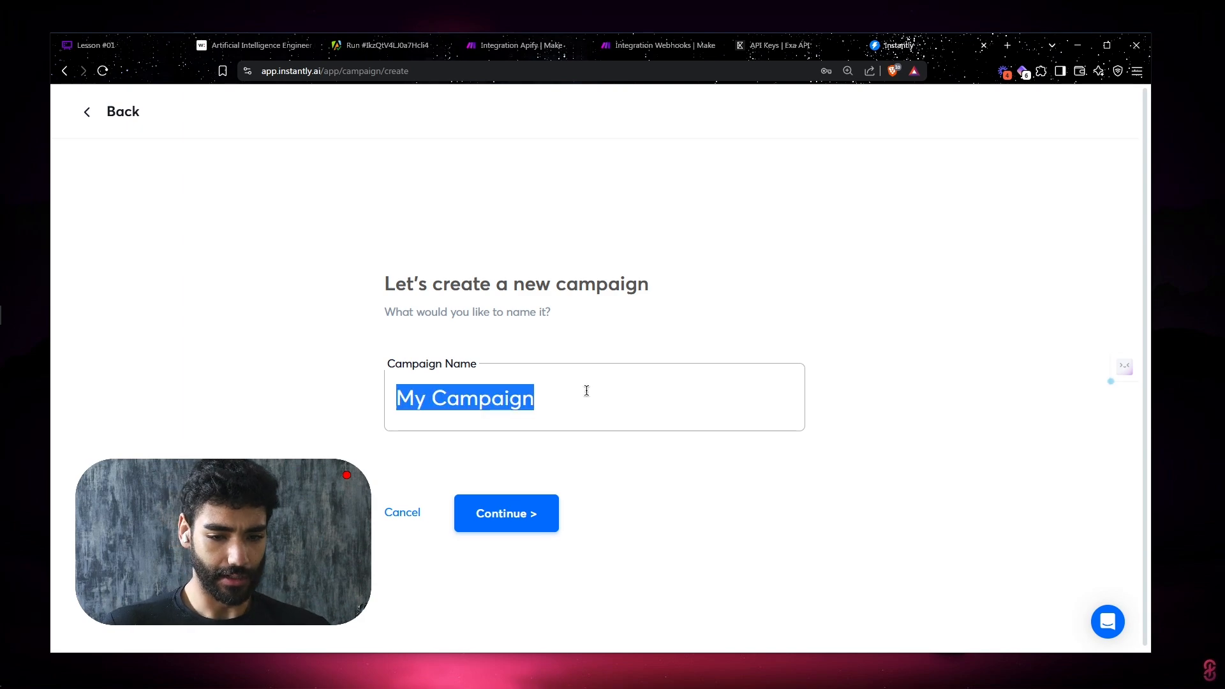
type("Co")
key("BackSpace")
type("m")
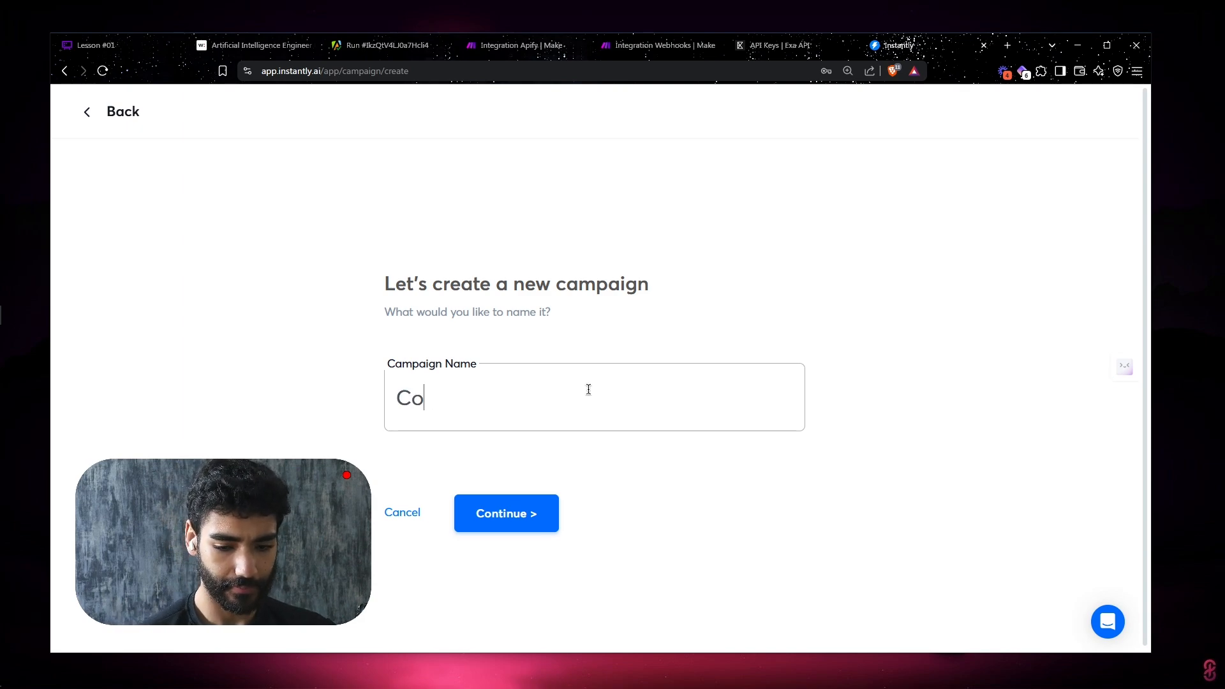
type("mpanies Hiring for")
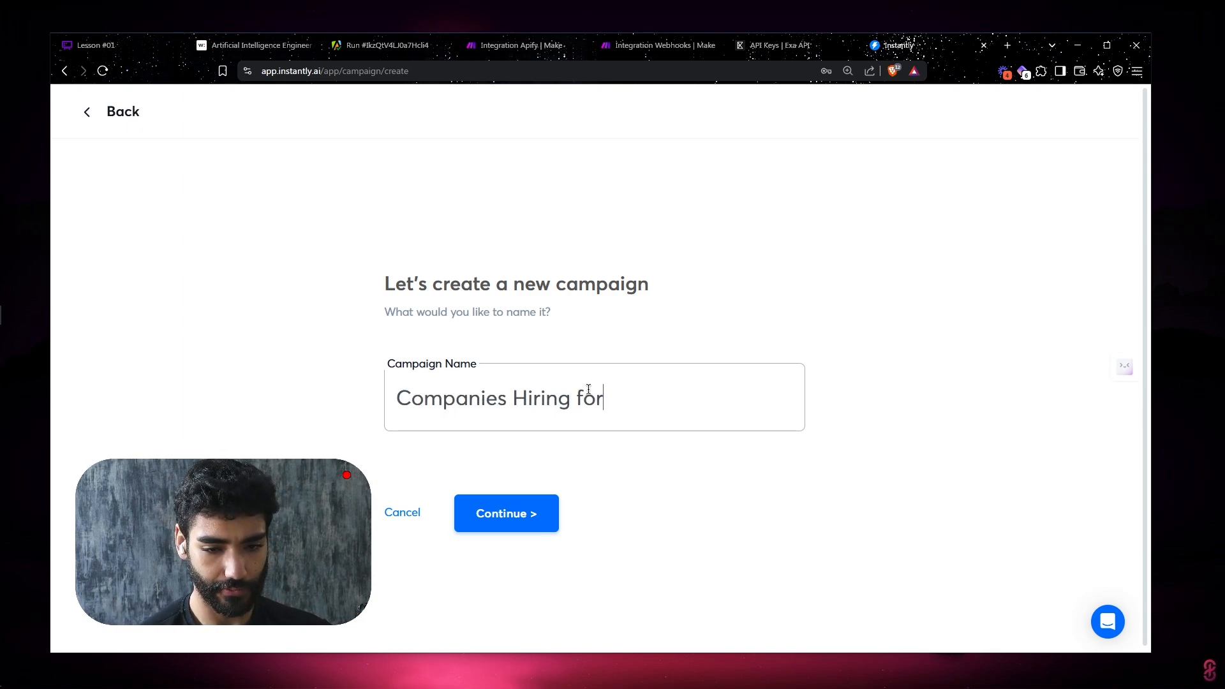
type(" AI")
left_click(527, 535)
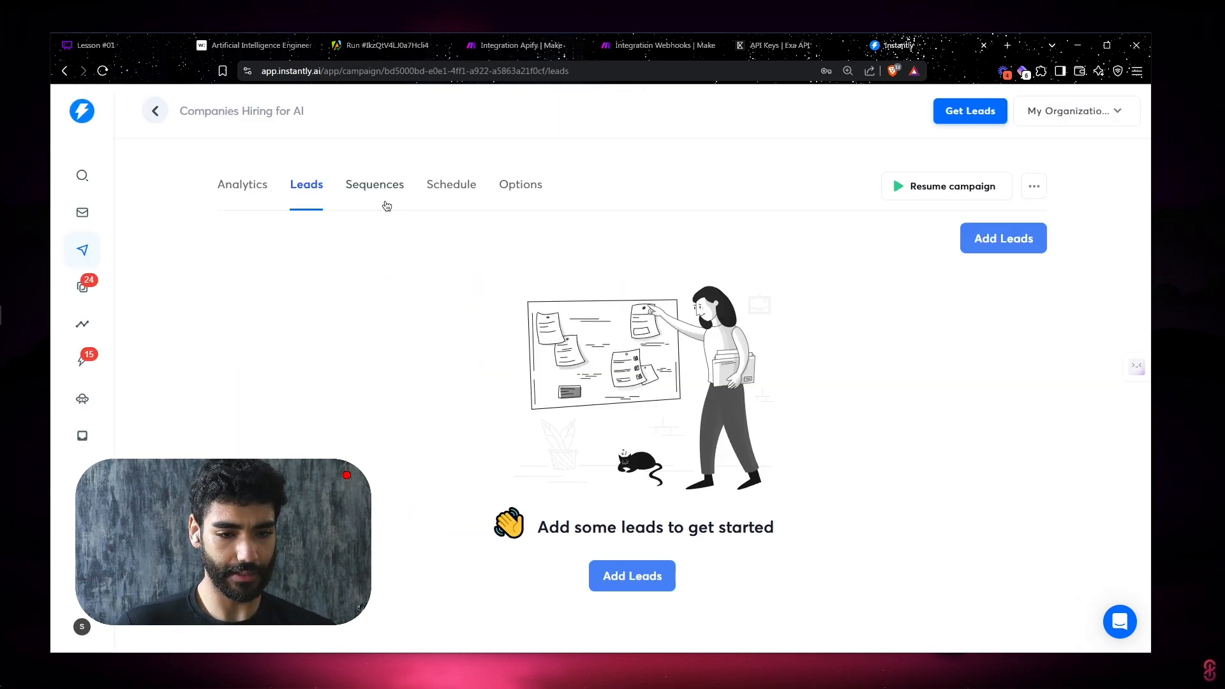
left_click(386, 198)
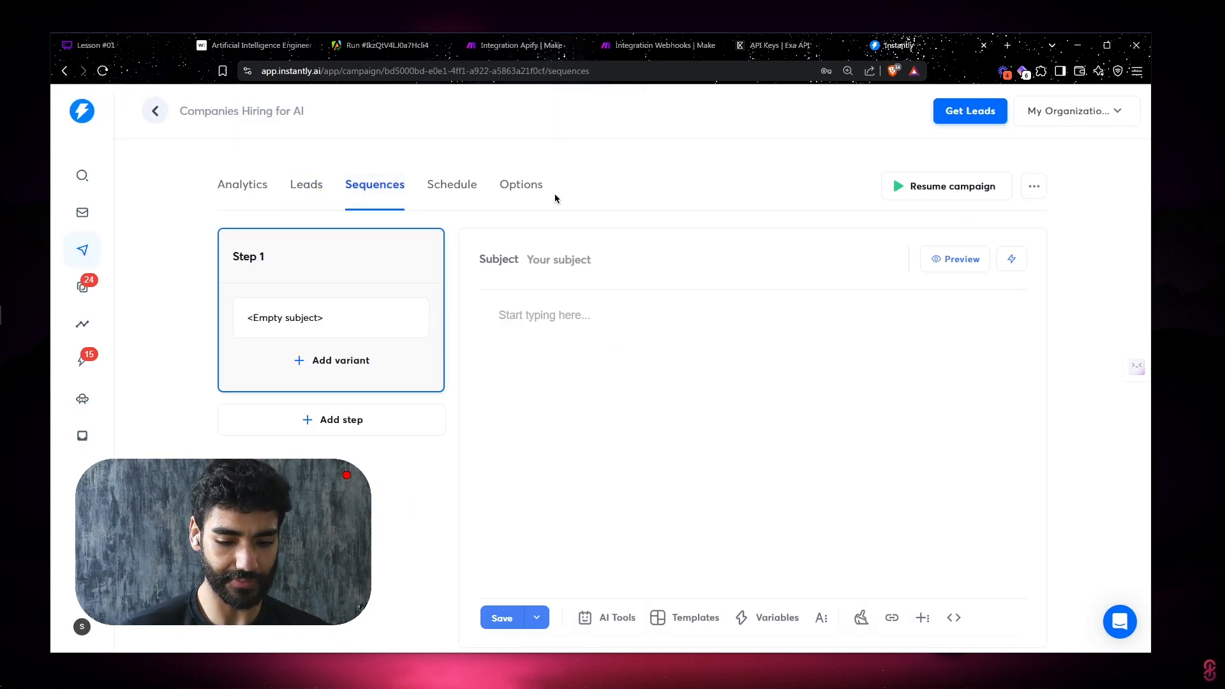
Step: Clear the Step 1 subject and enter 'saw you hiring for {{jobTitle}}'
type("{{personalization")
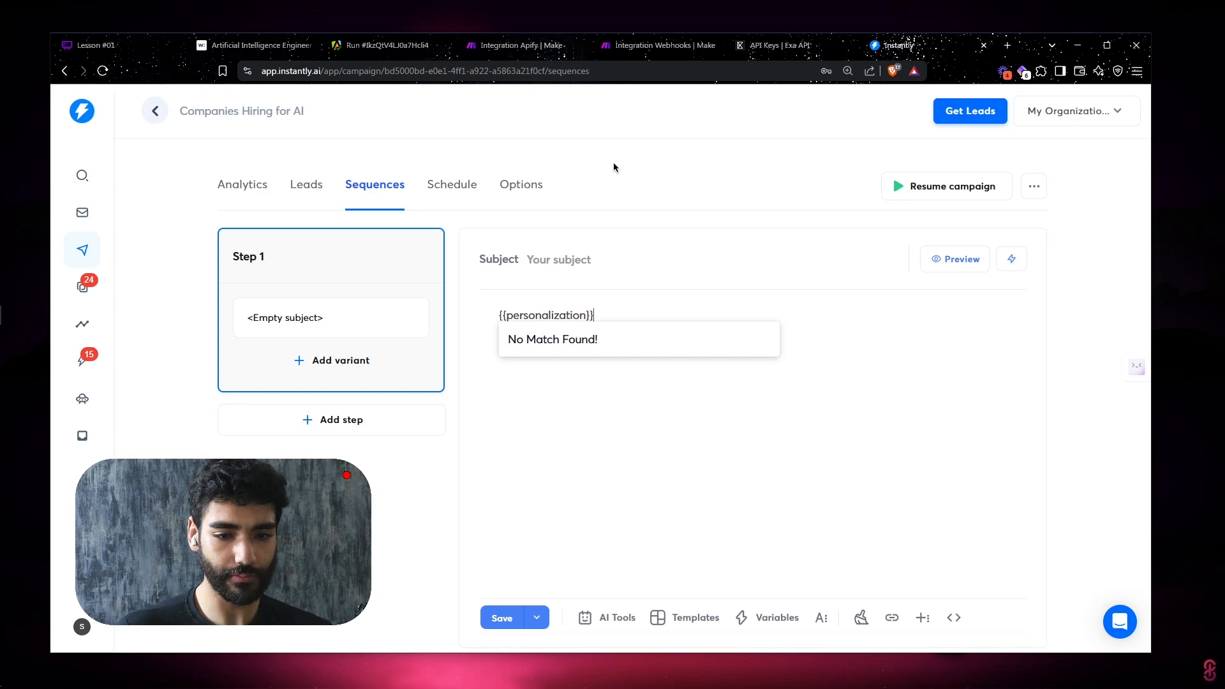
left_click(570, 285)
left_click(584, 258)
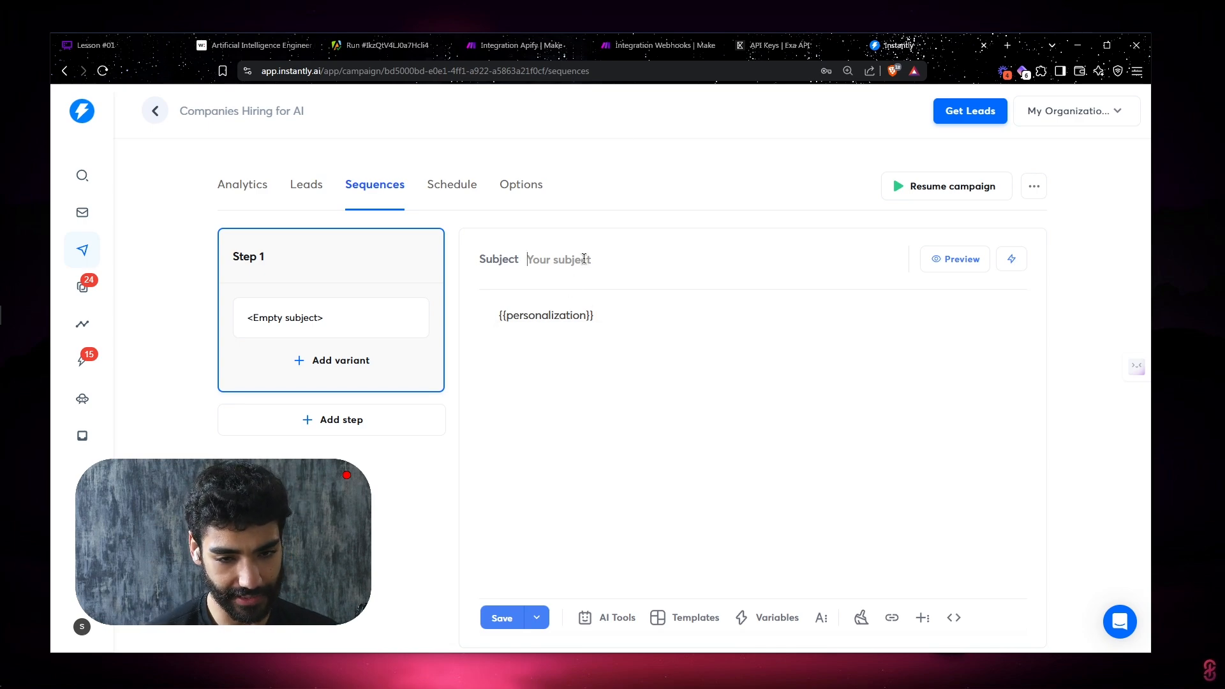
type("{{compa")
key("BackSpace")
key("BackSpace")
key("BackSpace")
key("BackSpace")
key("BackSpace")
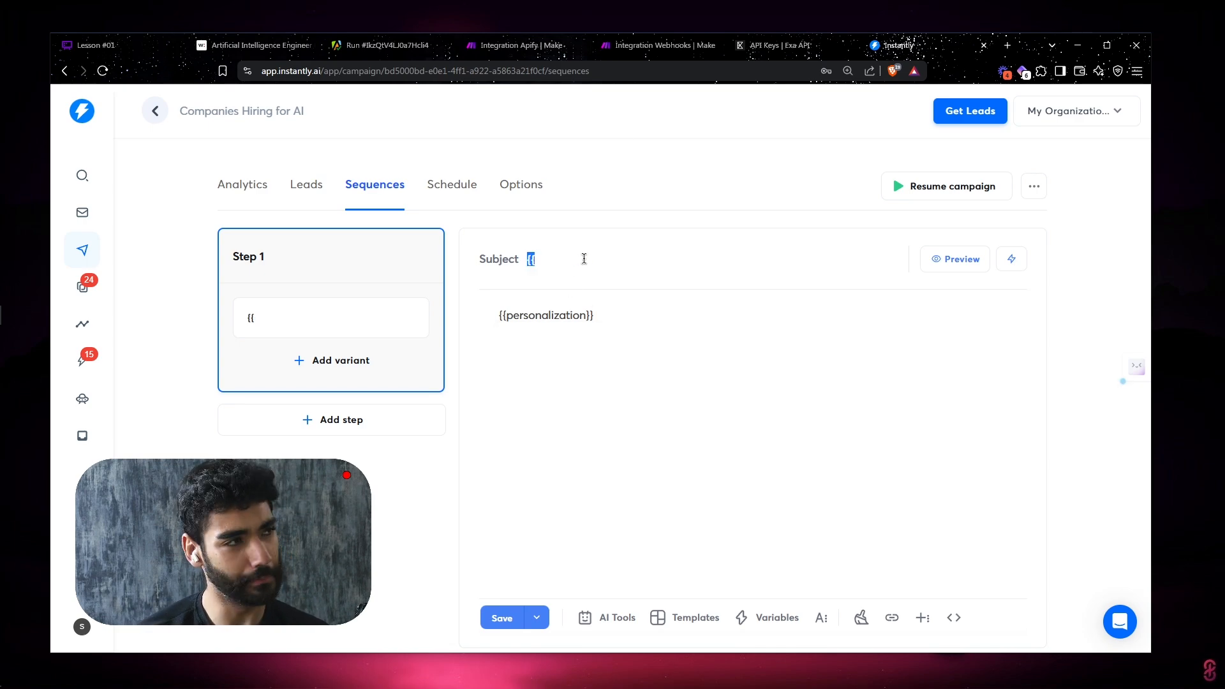
key("BackSpace")
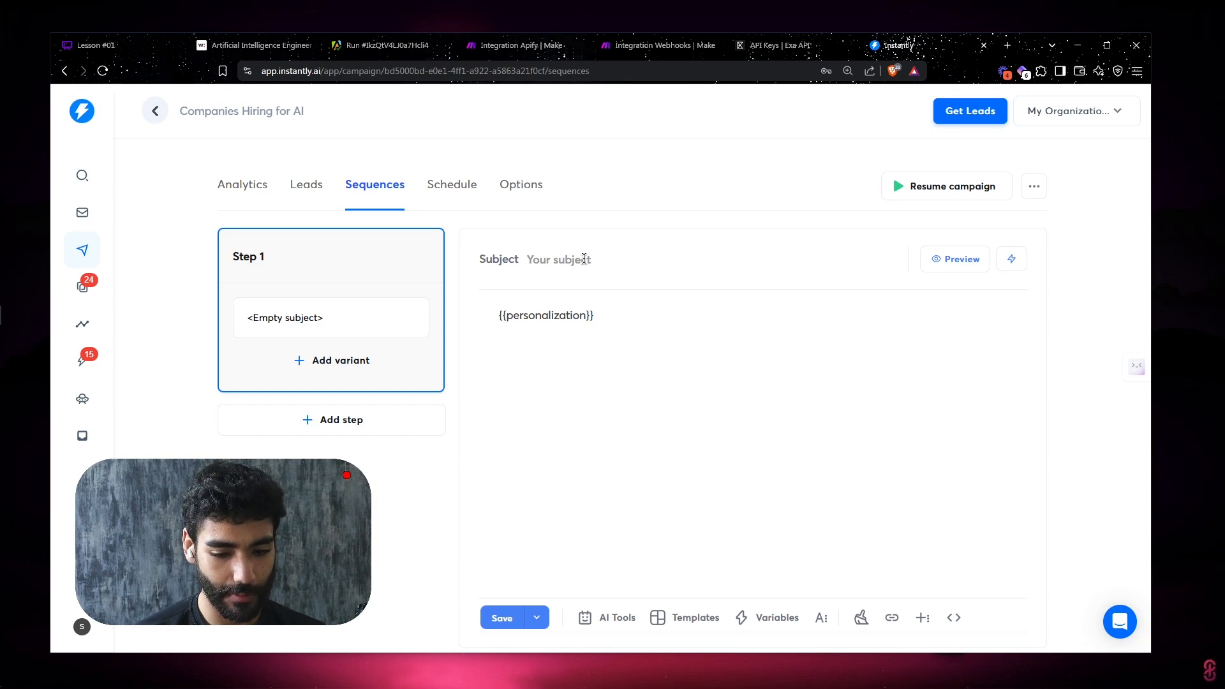
type("saw you h")
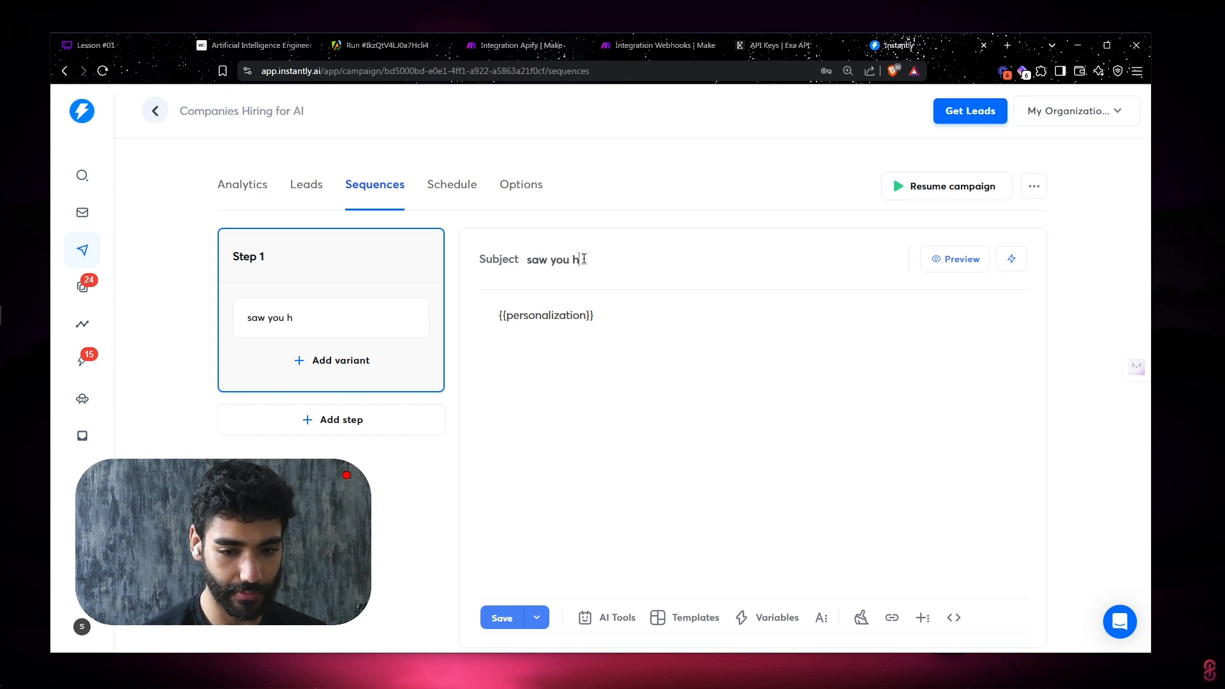
type("iring ")
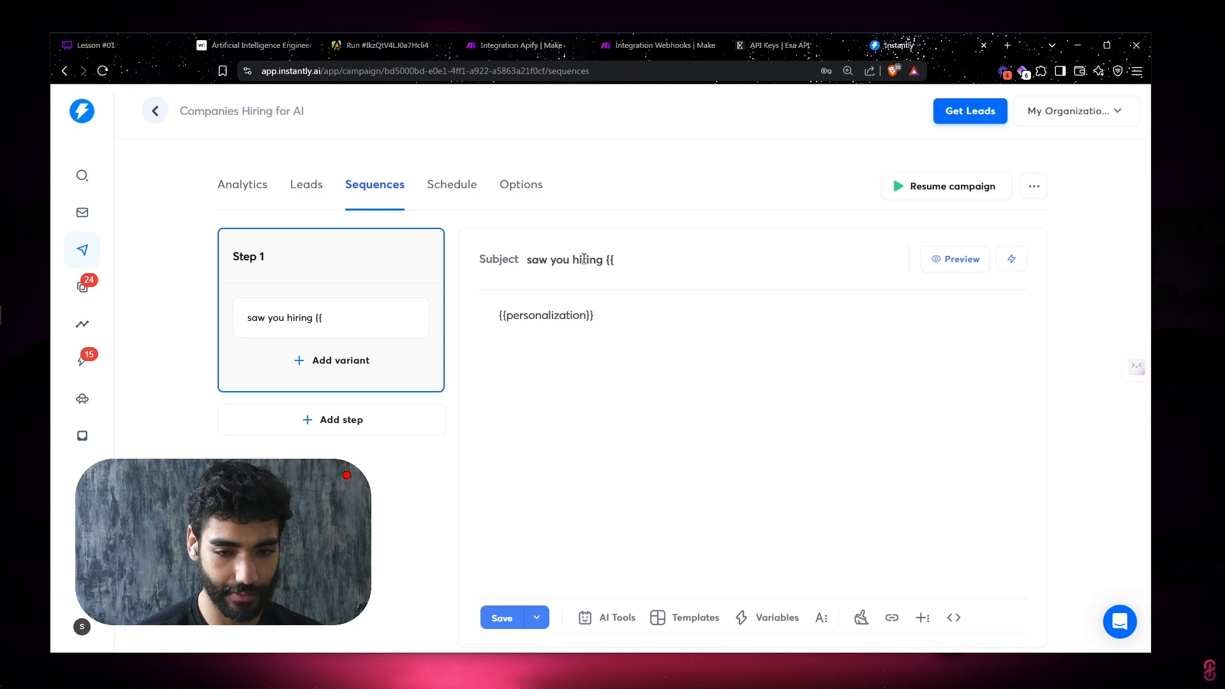
type("for {{jobTitle")
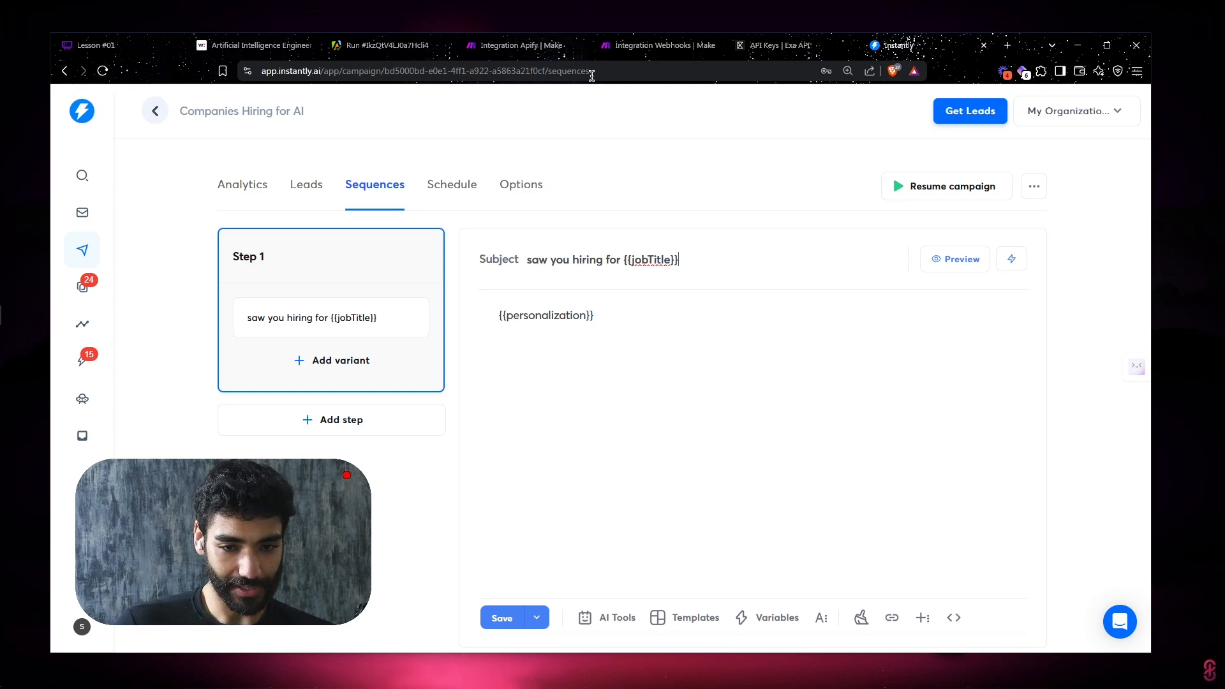
Step: Prepend '{{firstName}},' to the start of the Step 1 subject line
key("ctrl+a")
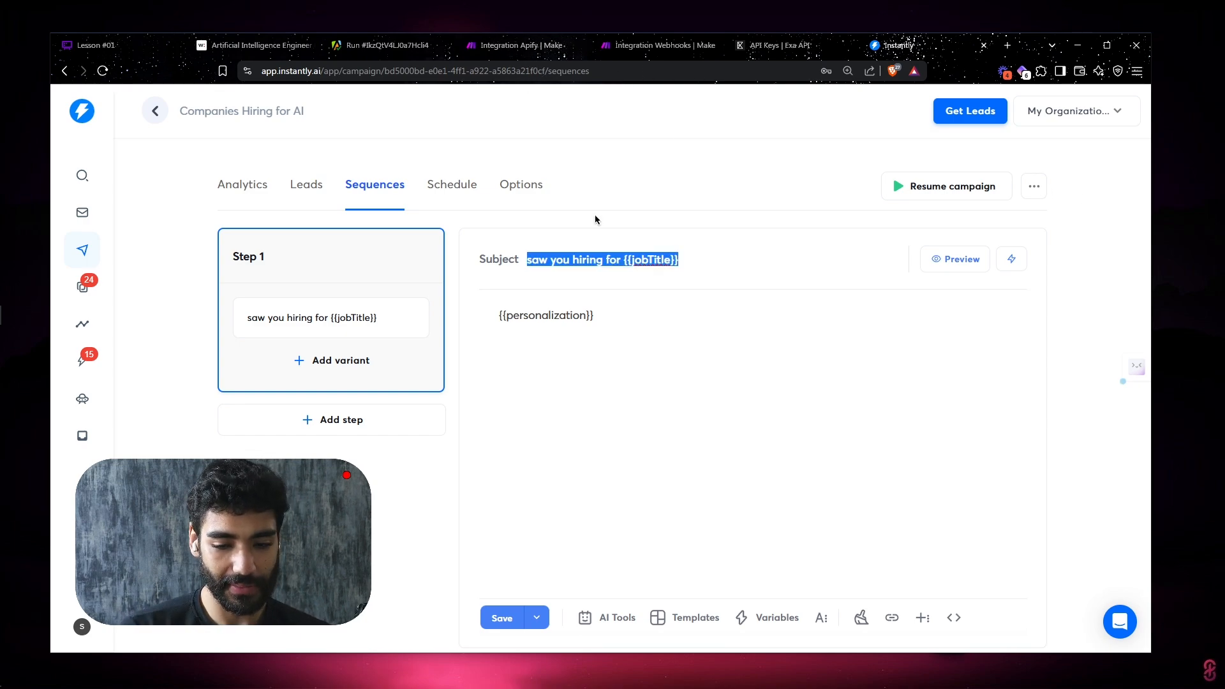
key("Left")
type("{{firs")
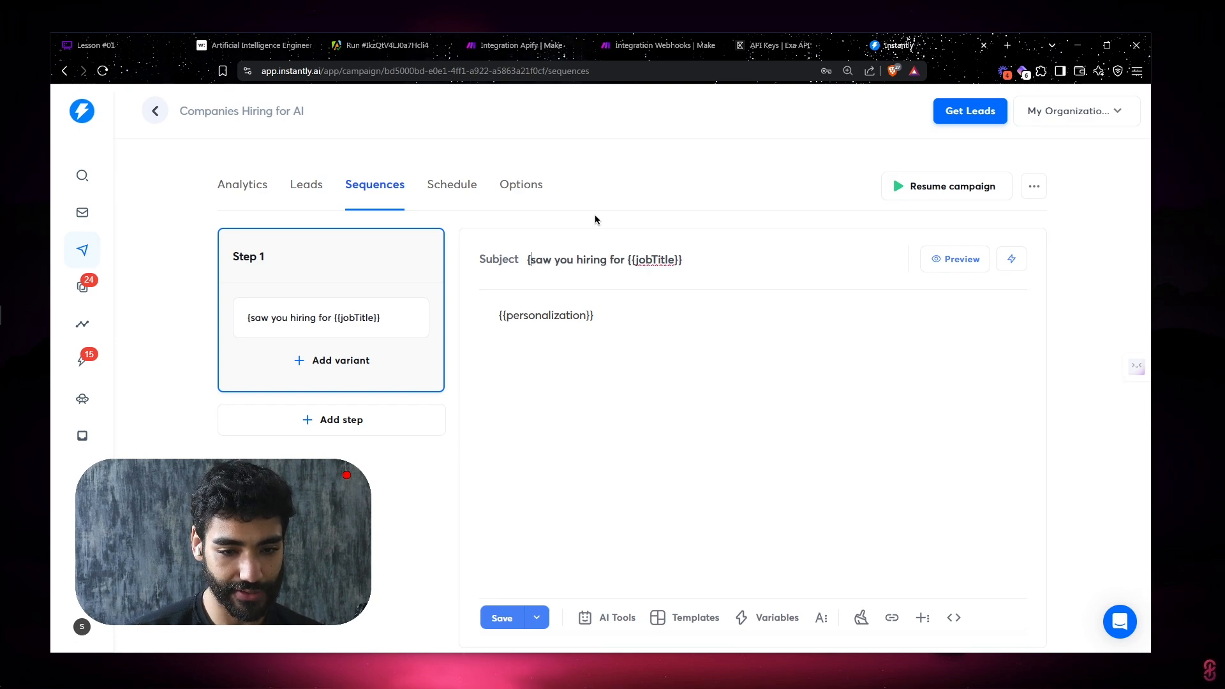
type("tName}},")
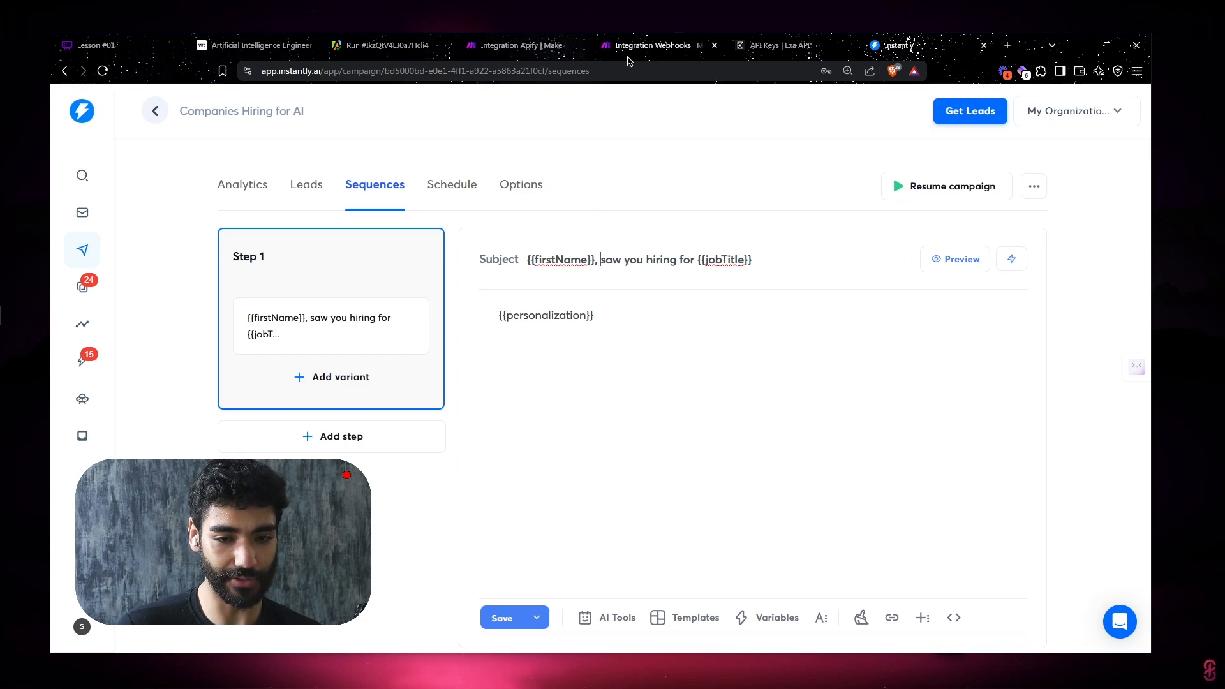
left_click(657, 45)
Step: Target the refreshed 'Companies Hiring for AI' campaign and map the lead email from the parsed webhook data
left_click(956, 243)
left_click(1104, 245)
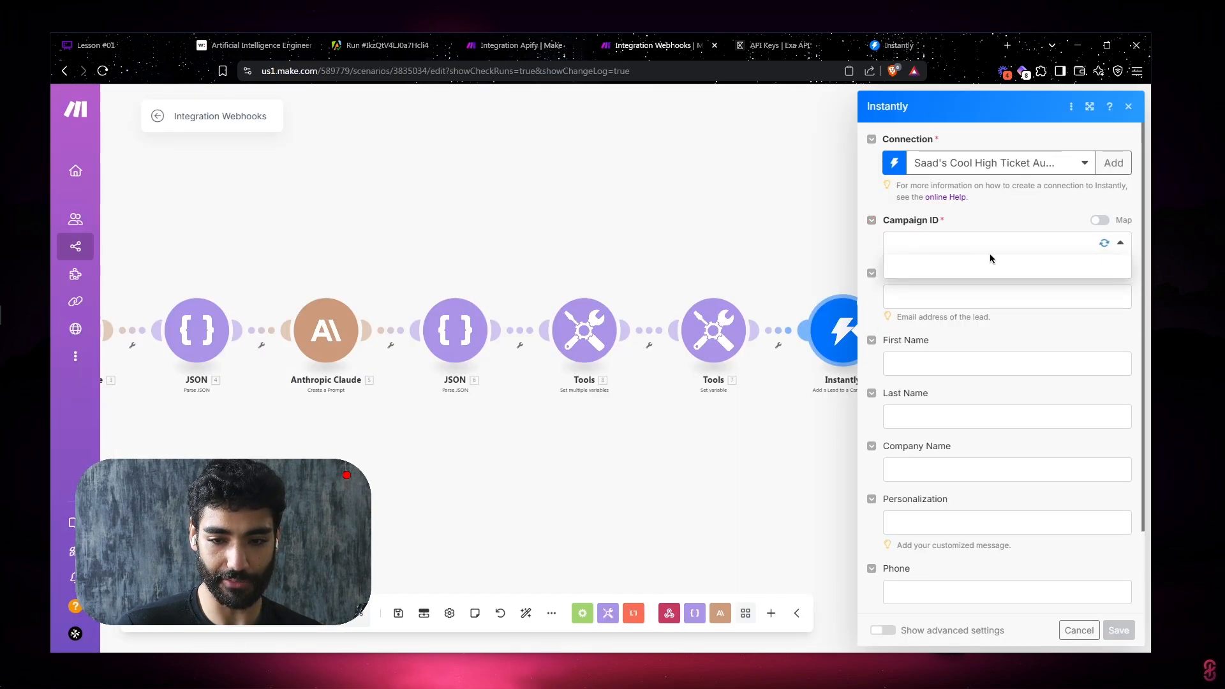
left_click(958, 265)
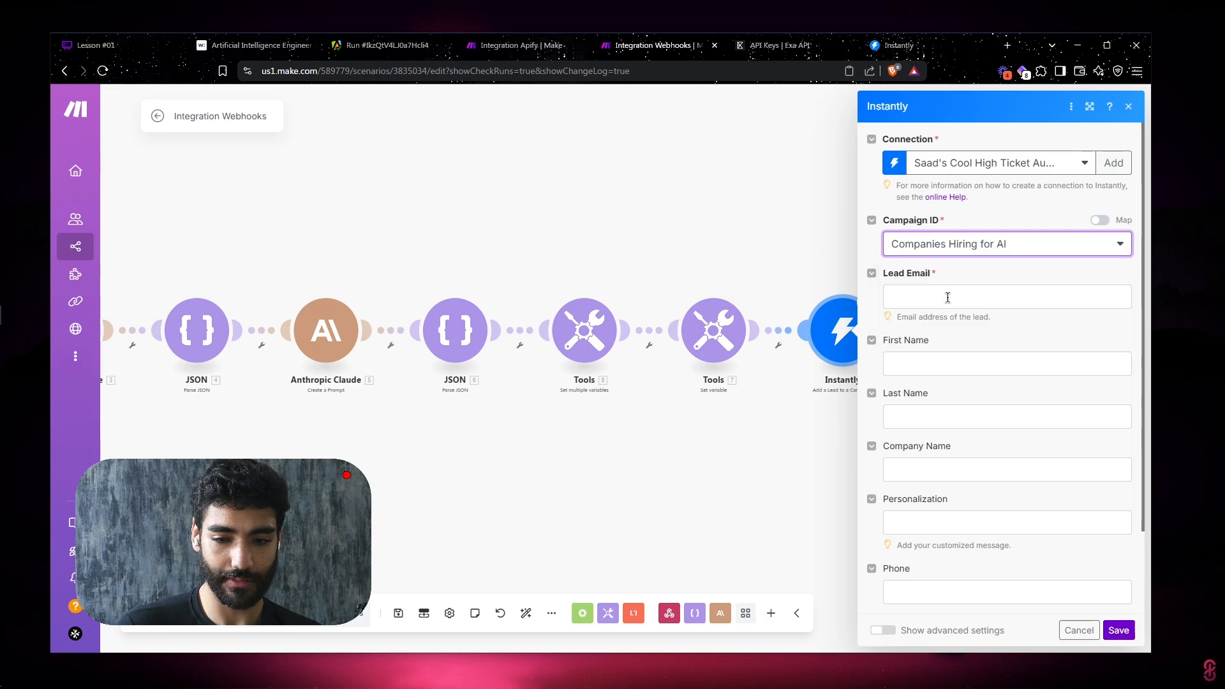
left_click(947, 296)
scroll(795, 261, "down", 3)
scroll(734, 396, "down", 1)
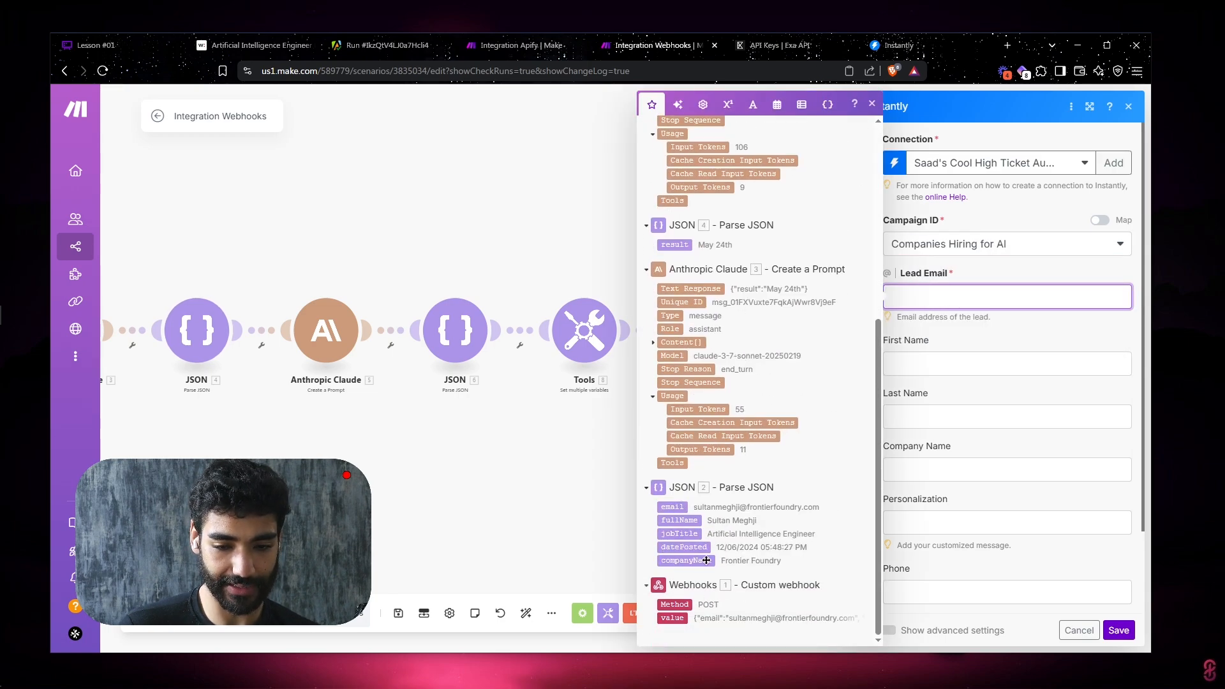
left_click(671, 508)
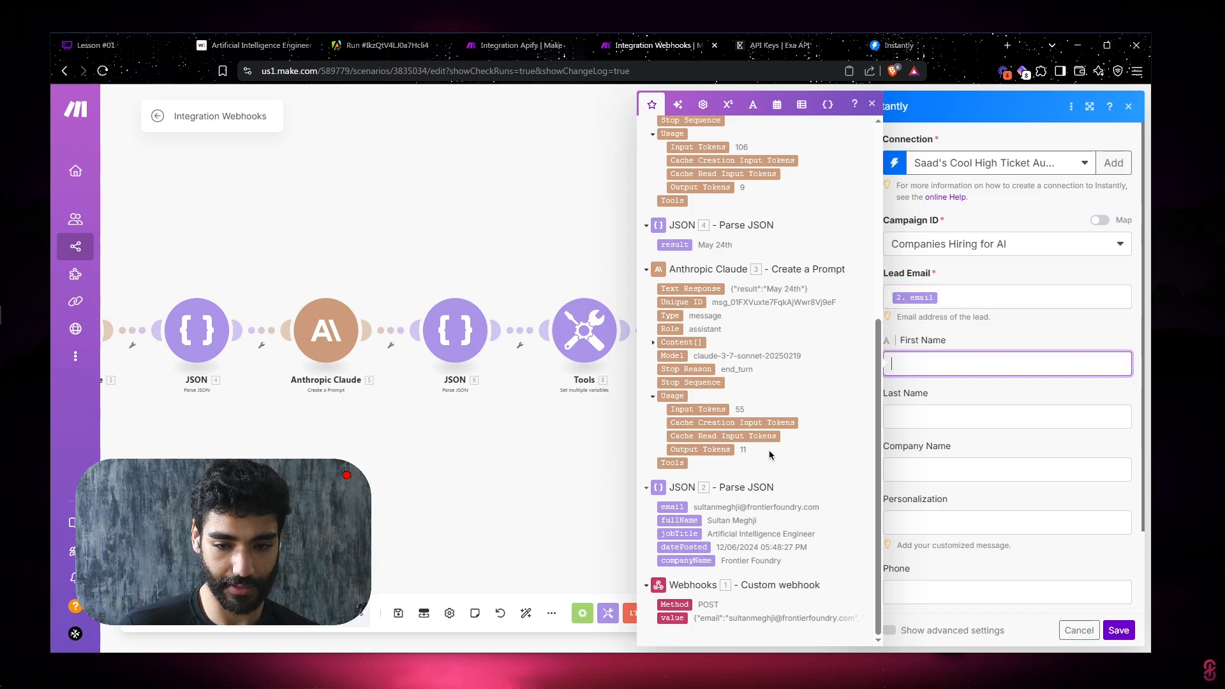
key("Tab")
Step: Map firstName, lastName, companyName and dreamEmail personalization, then add a custom variable item
scroll(734, 319, "up", 4)
left_click(689, 180)
key("Tab")
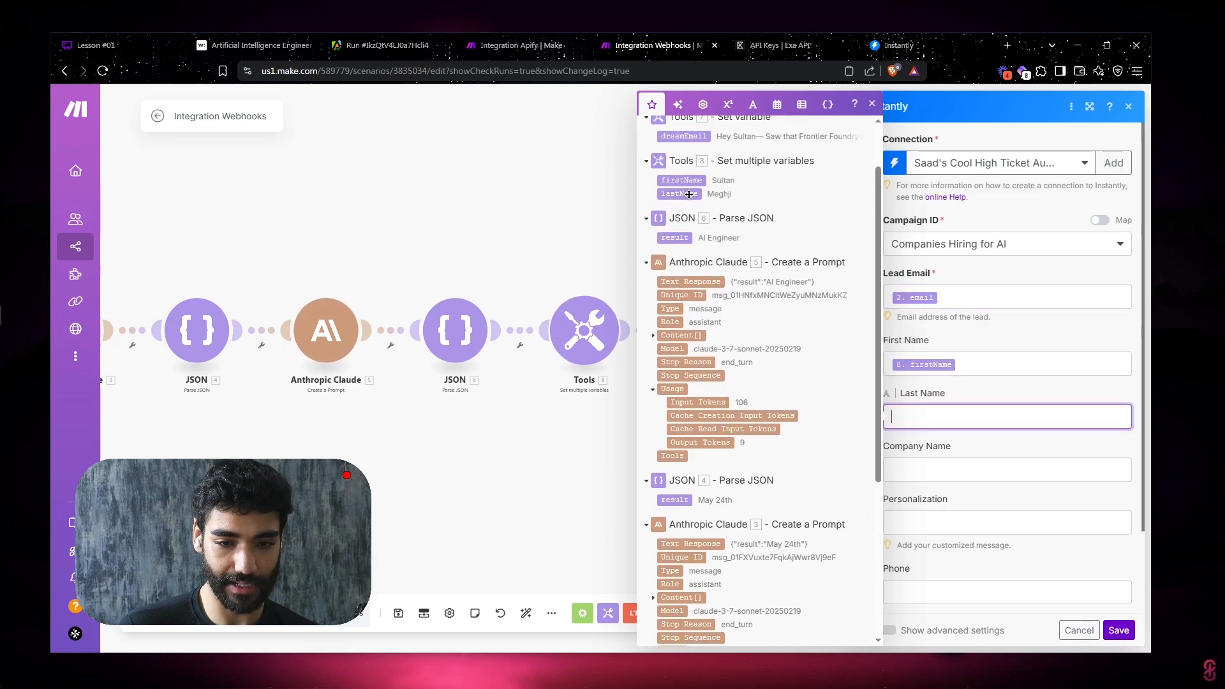
left_click(679, 193)
key("Tab")
scroll(767, 351, "up", 1)
scroll(768, 351, "down", 5)
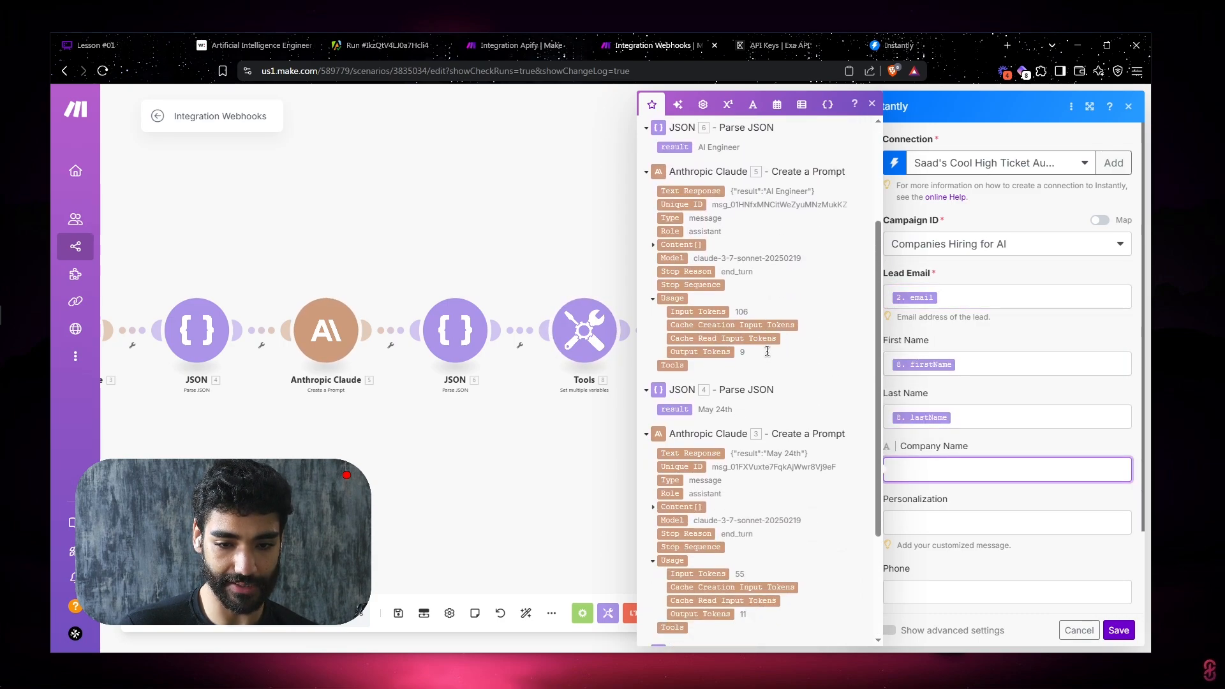
left_click(687, 560)
key("Tab")
scroll(687, 560, "up", 5)
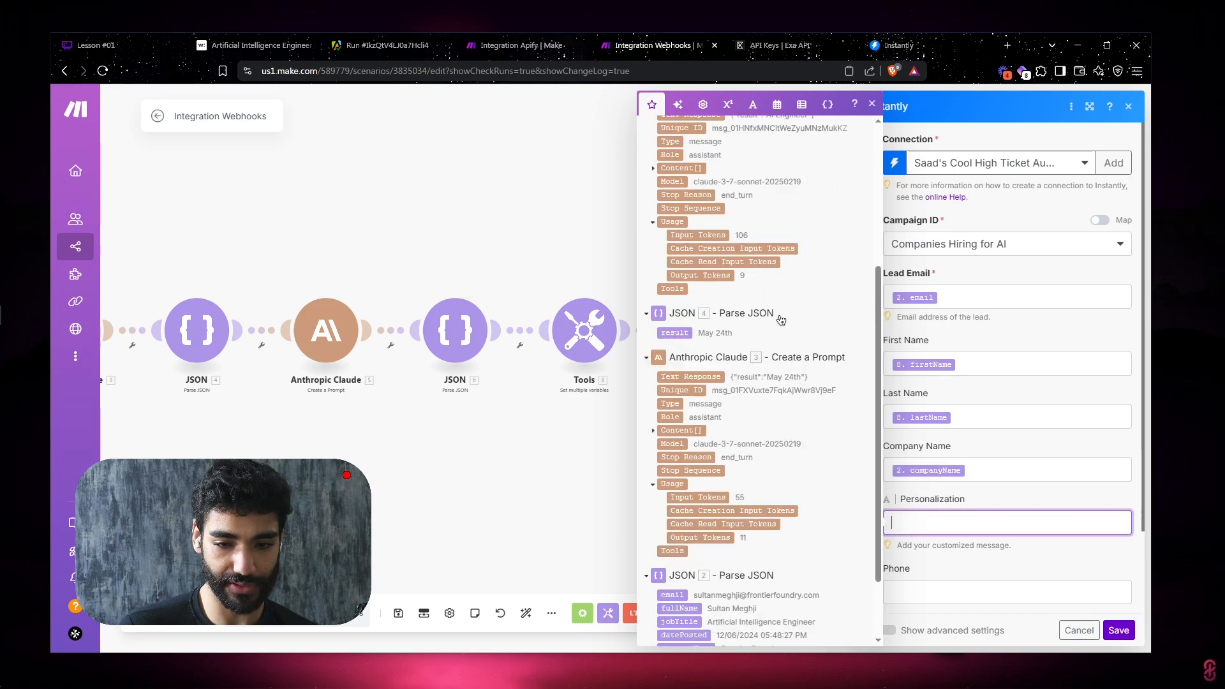
left_click(687, 199)
scroll(931, 383, "down", 2)
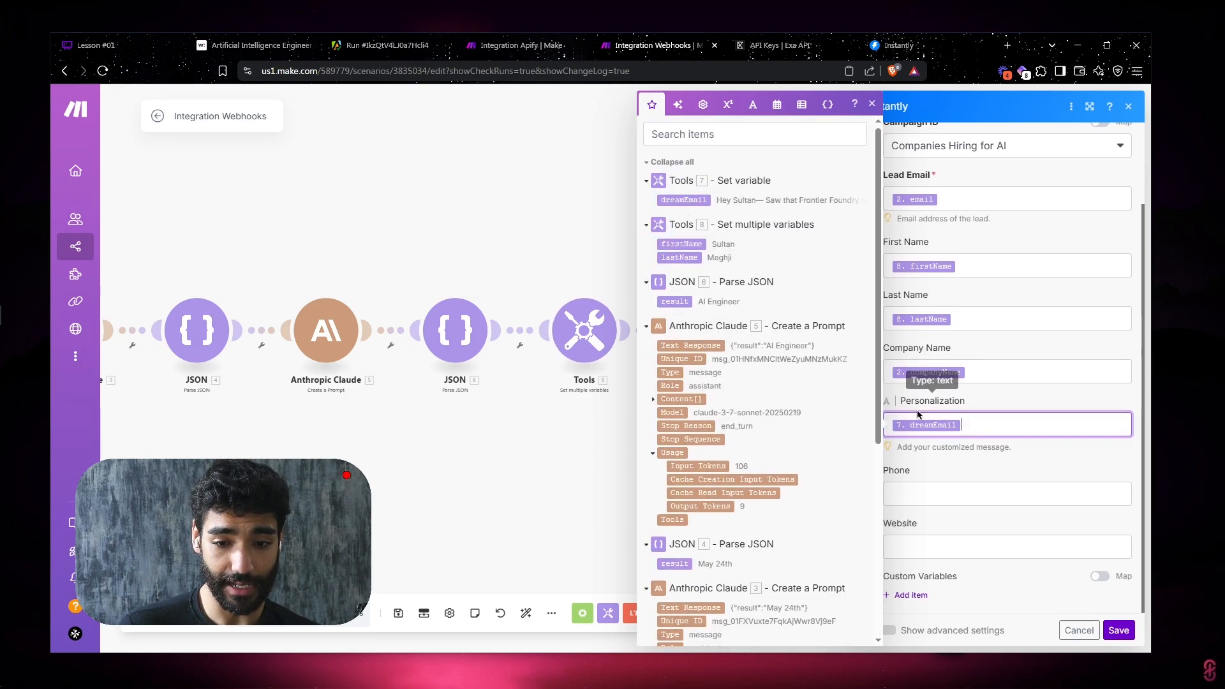
left_click(921, 594)
left_click(922, 594)
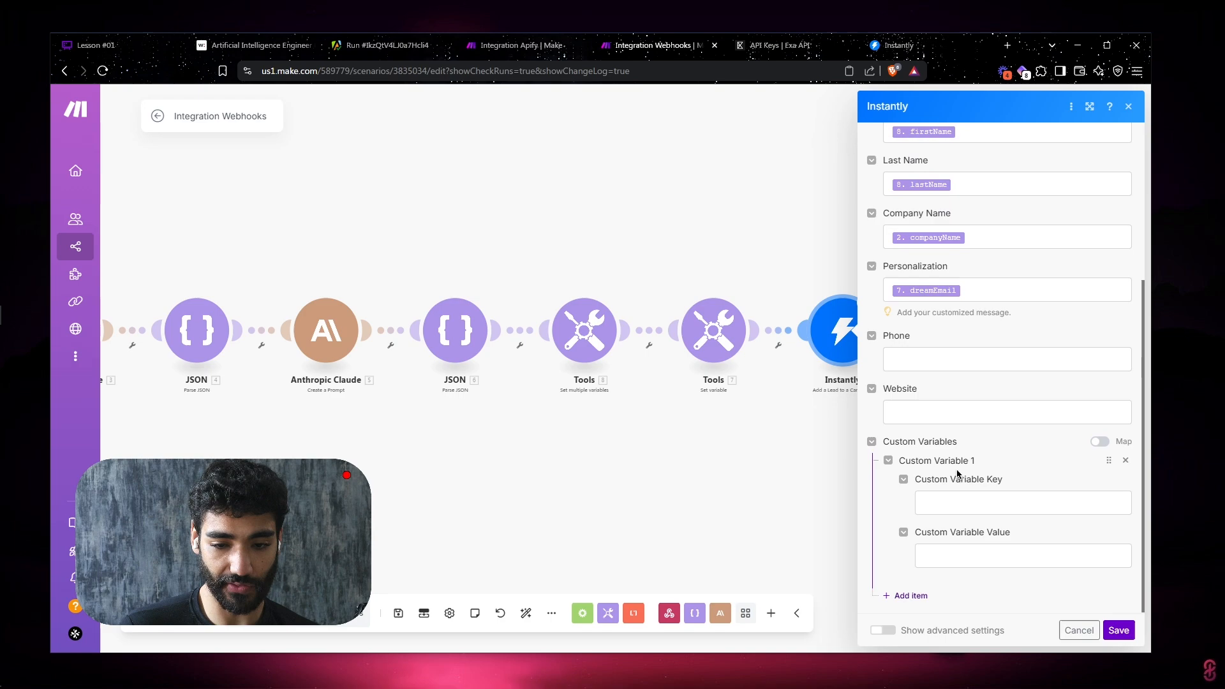
Step: Add custom variable jobTitle mapped to 2. jobTitle, then add another variable item
left_click(957, 510)
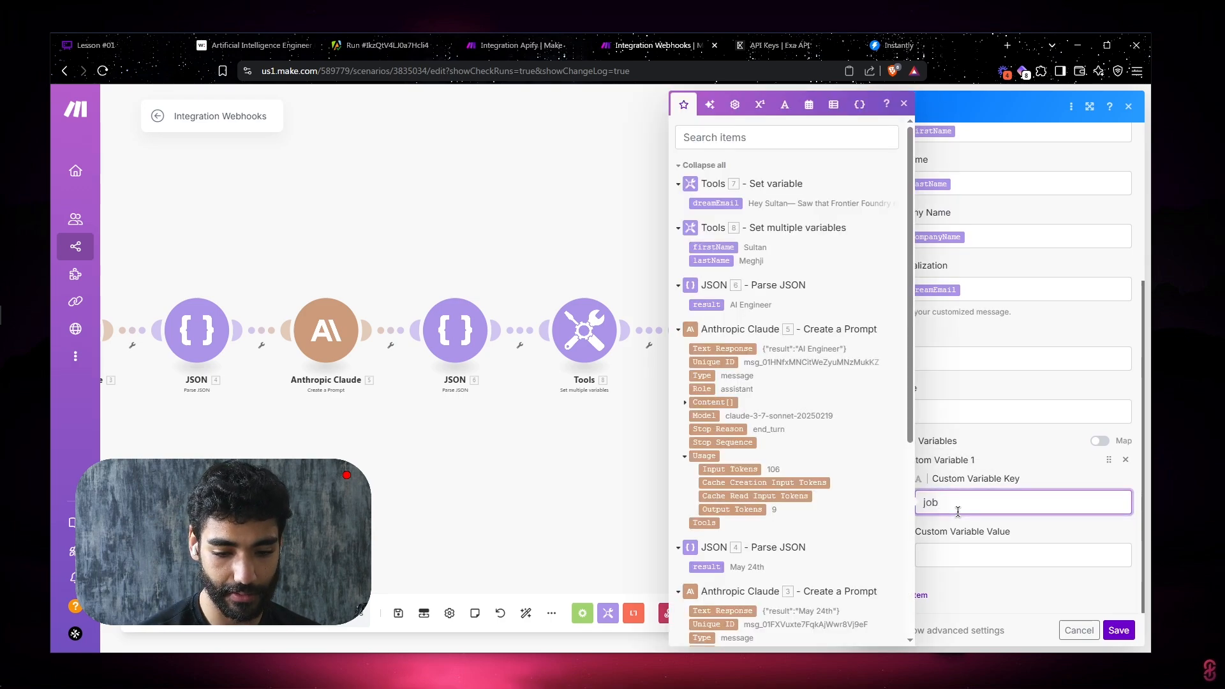
type("jobTtiel")
key("Tab")
left_click(958, 512)
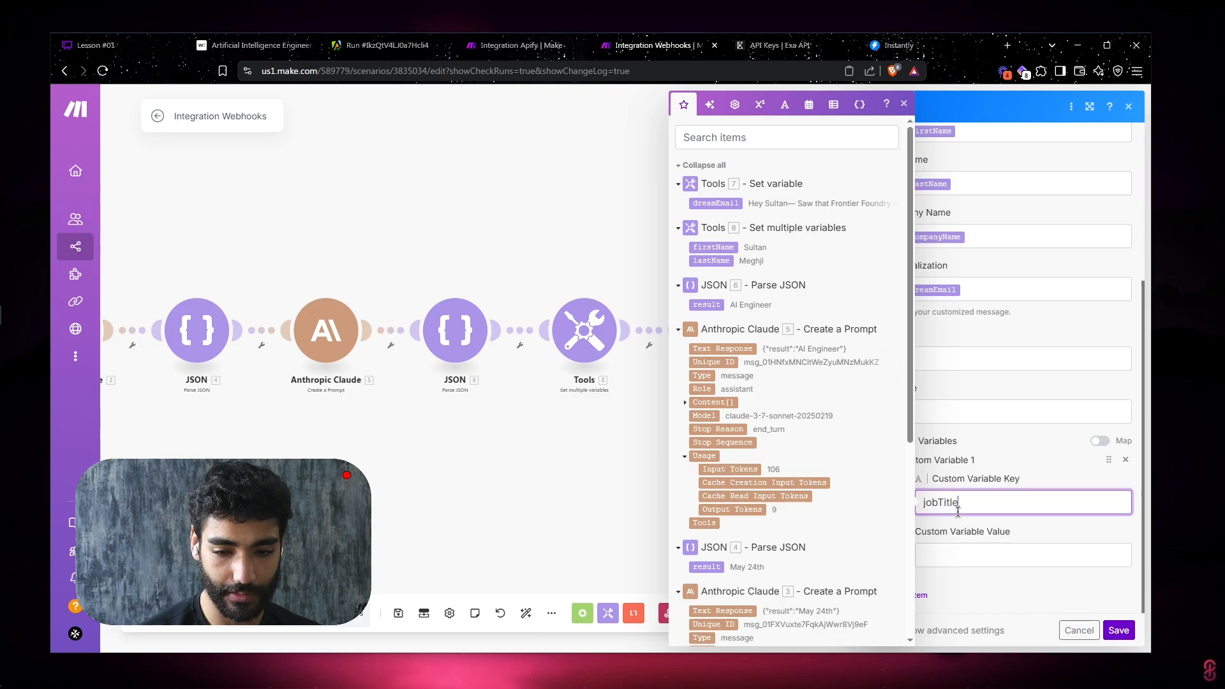
key("Tab")
scroll(814, 413, "down", 5)
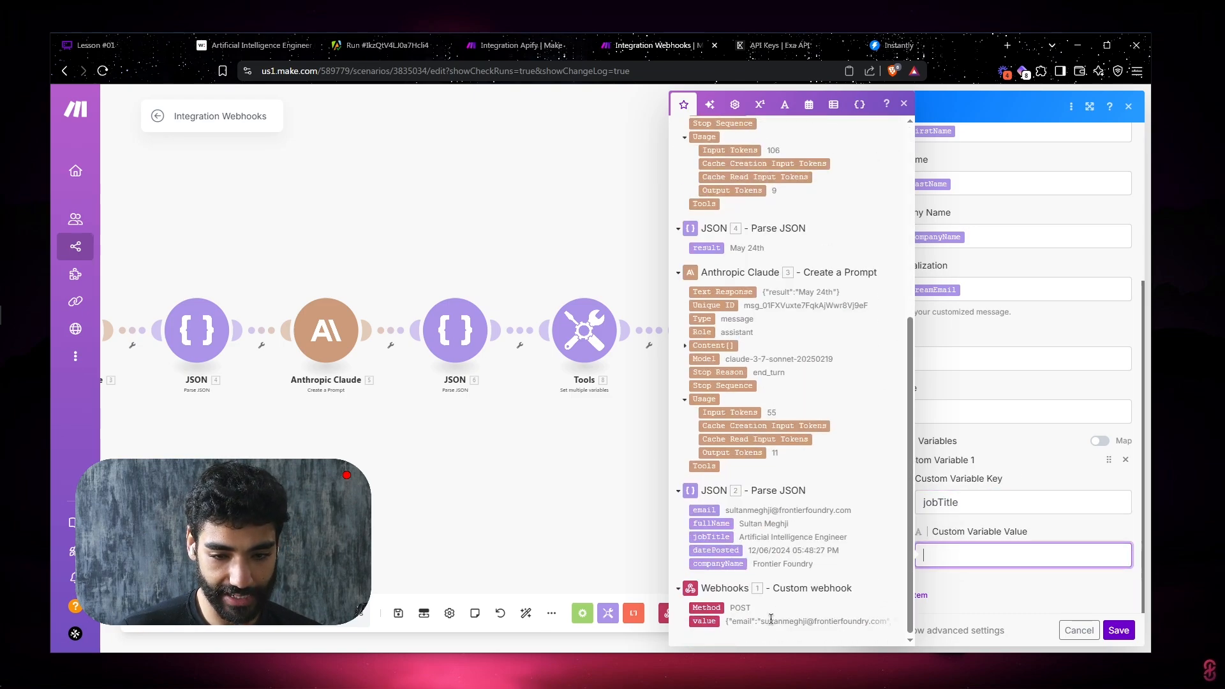
left_click(711, 537)
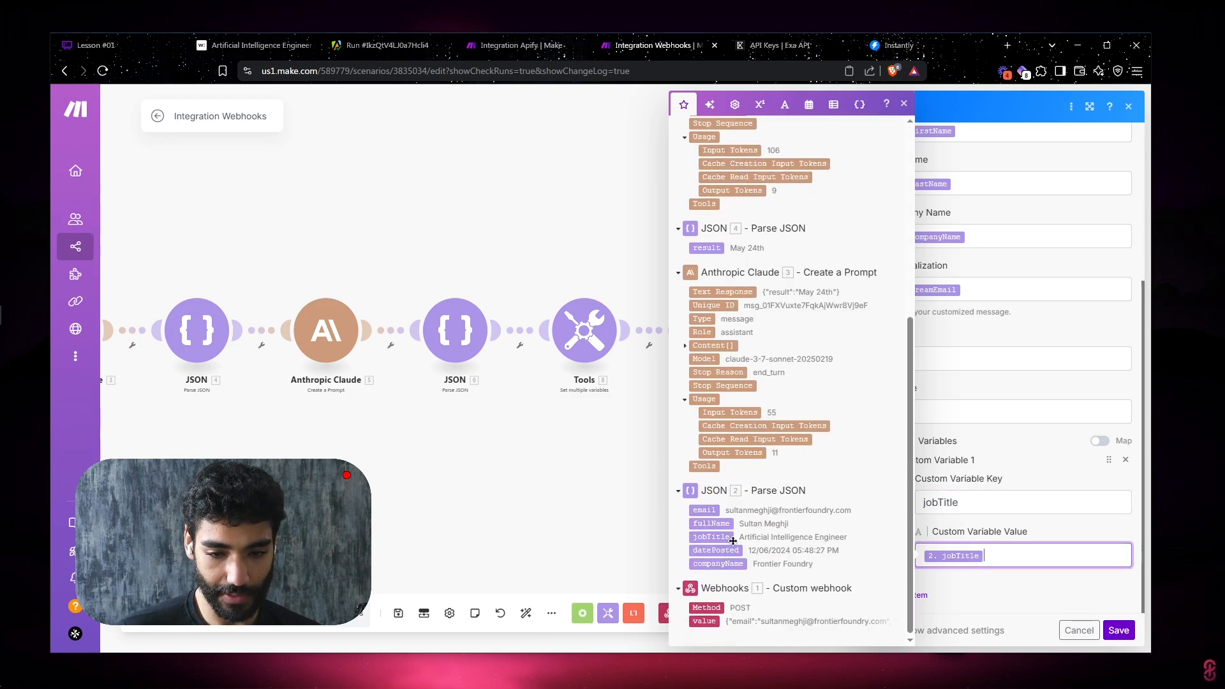
left_click(930, 593)
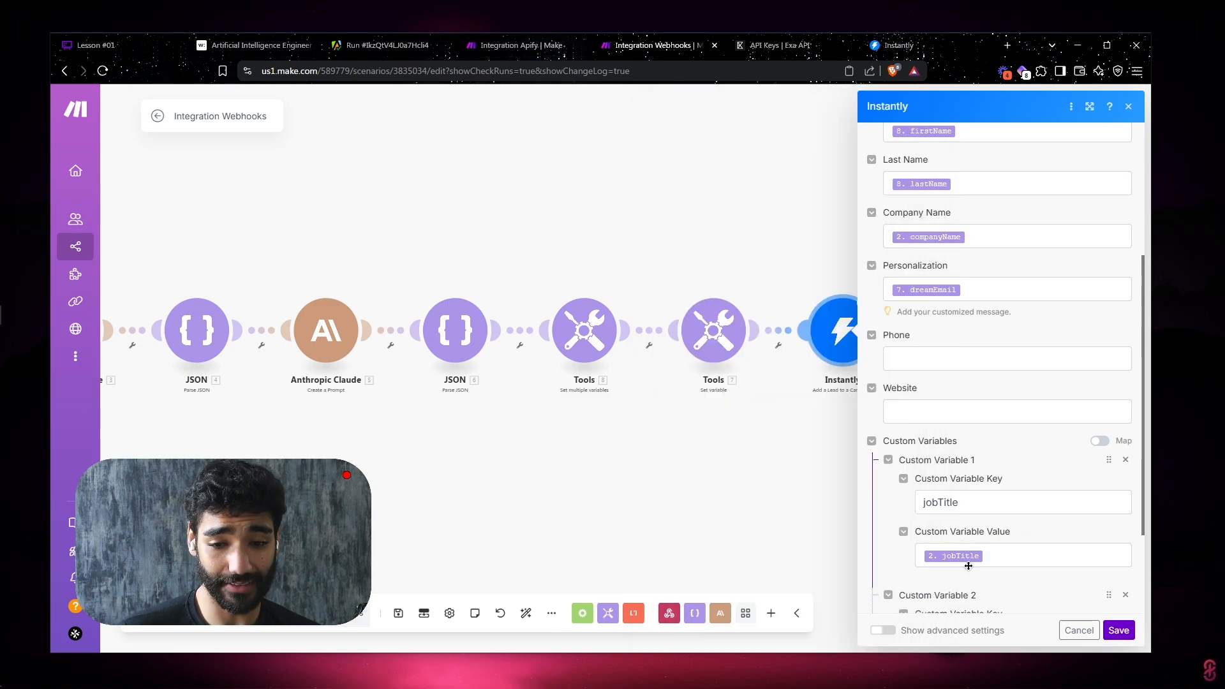
Step: Add custom variable datePosted mapped to 4. result and save the Instantly step
scroll(968, 566, "down", 2)
left_click(979, 501)
type("datePosted")
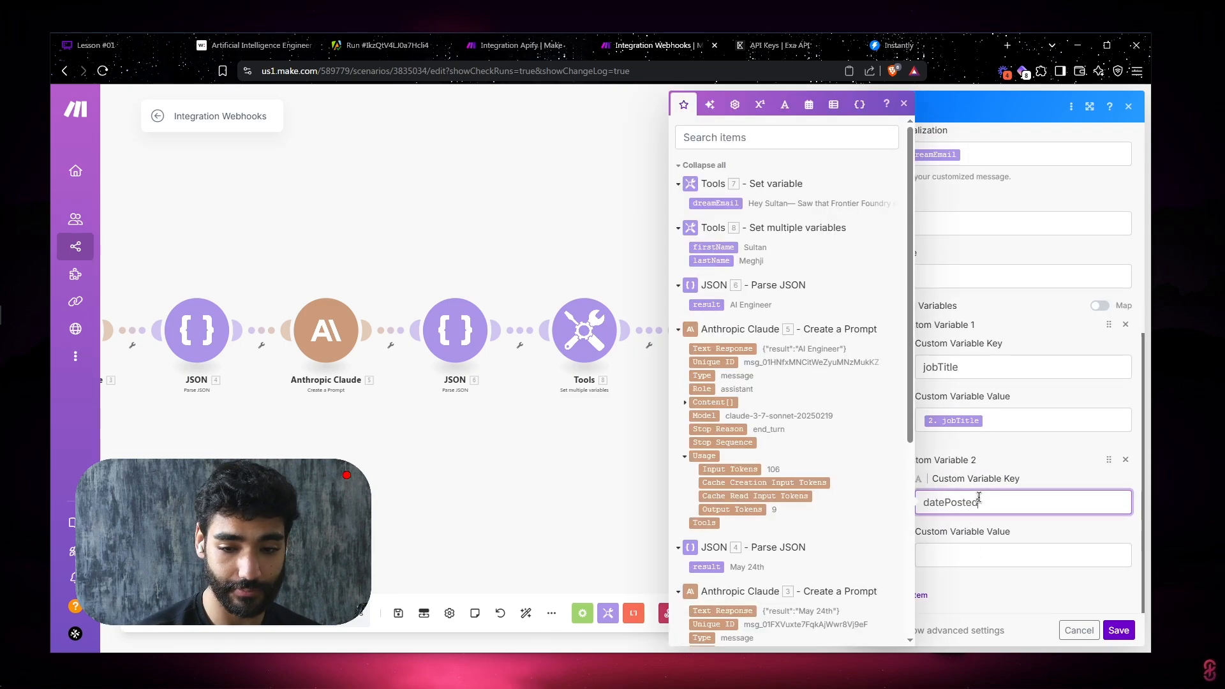
key("Tab")
scroll(797, 530, "down", 5)
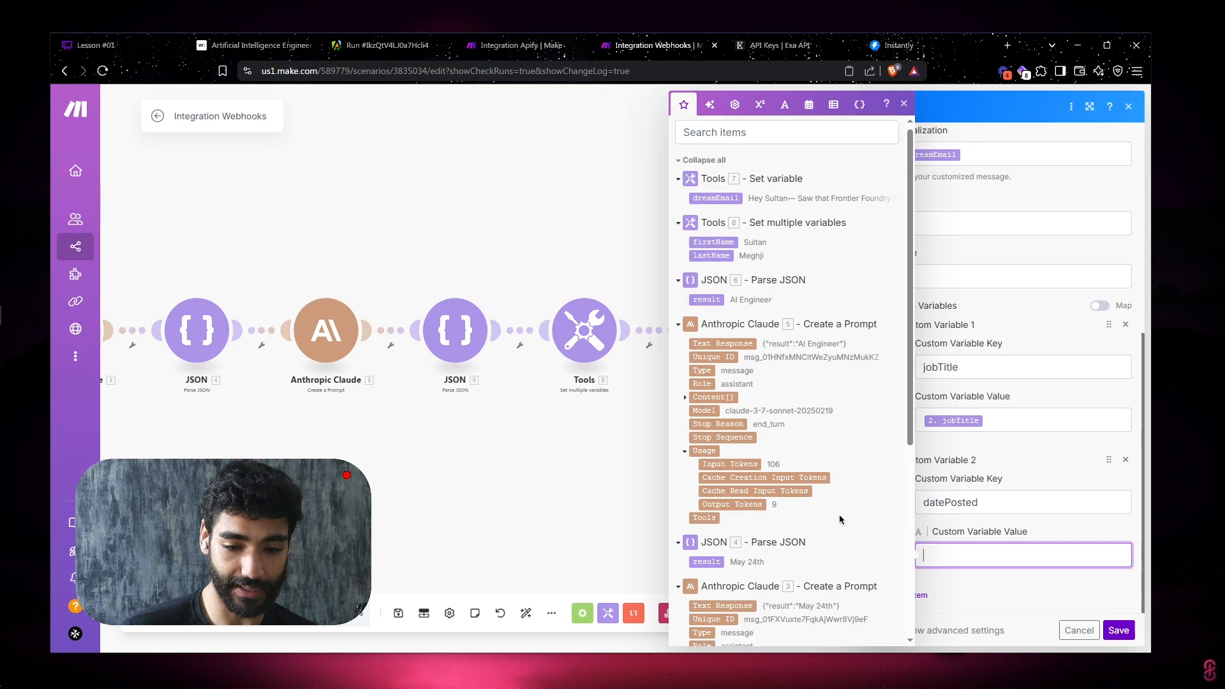
left_click(724, 547)
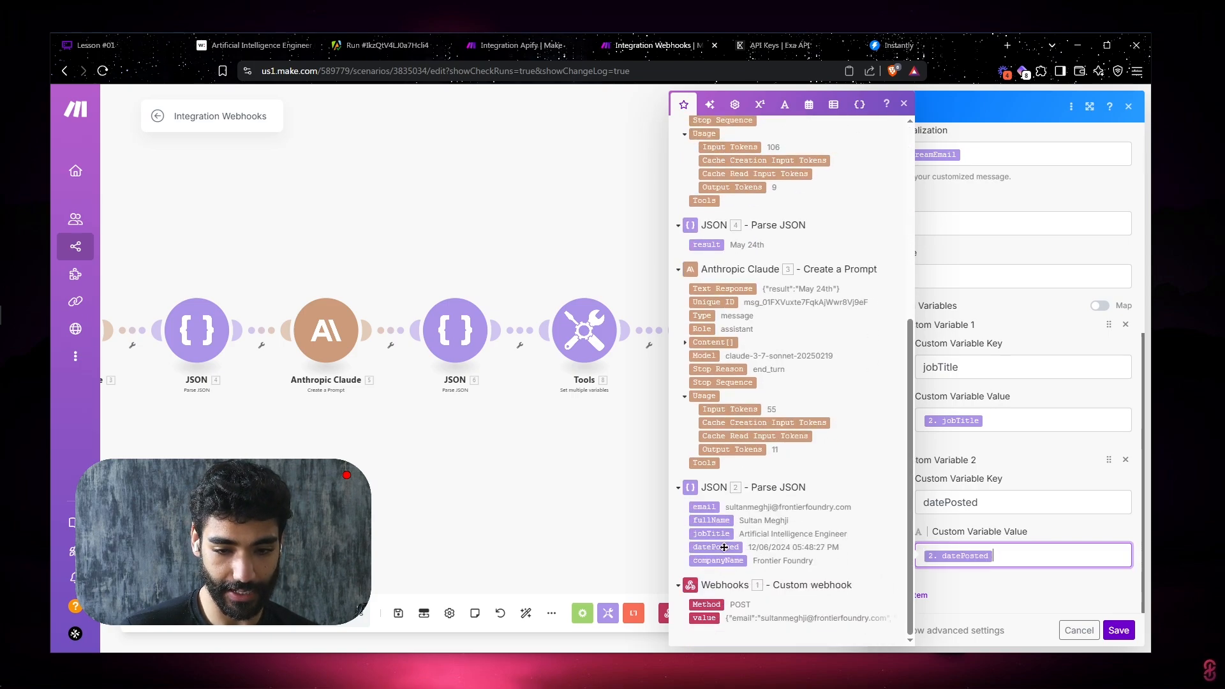
key("ctrl+a")
key("BackSpace")
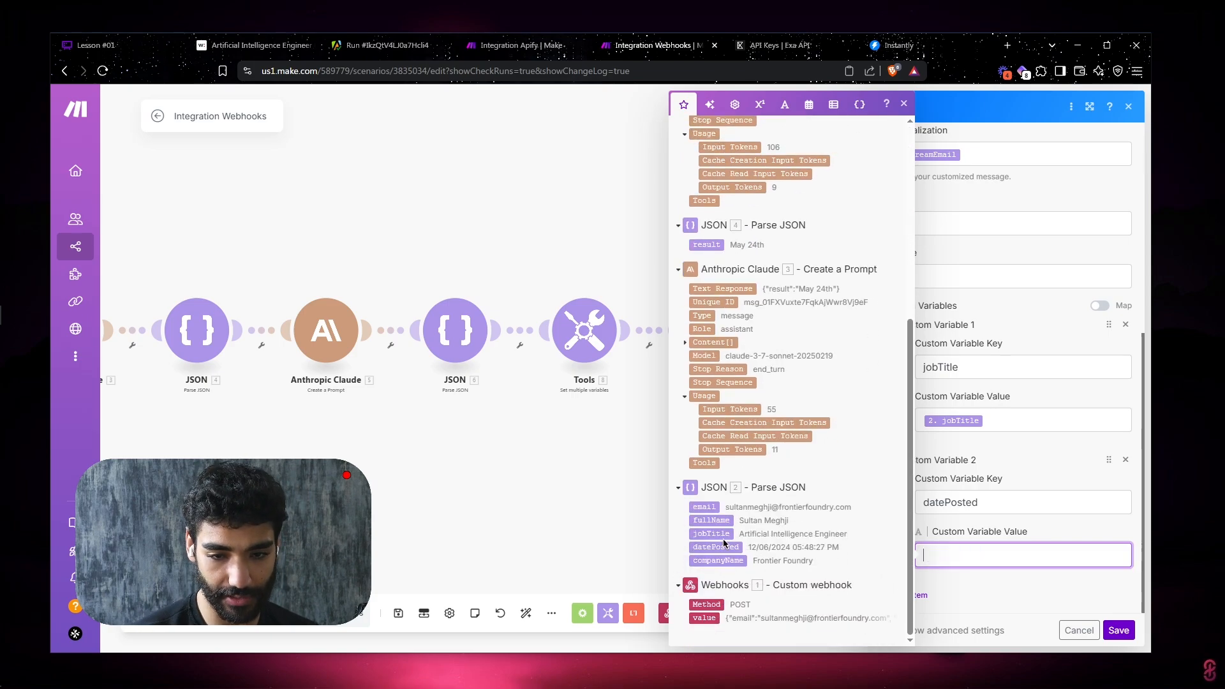
left_click(706, 244)
left_click(1039, 583)
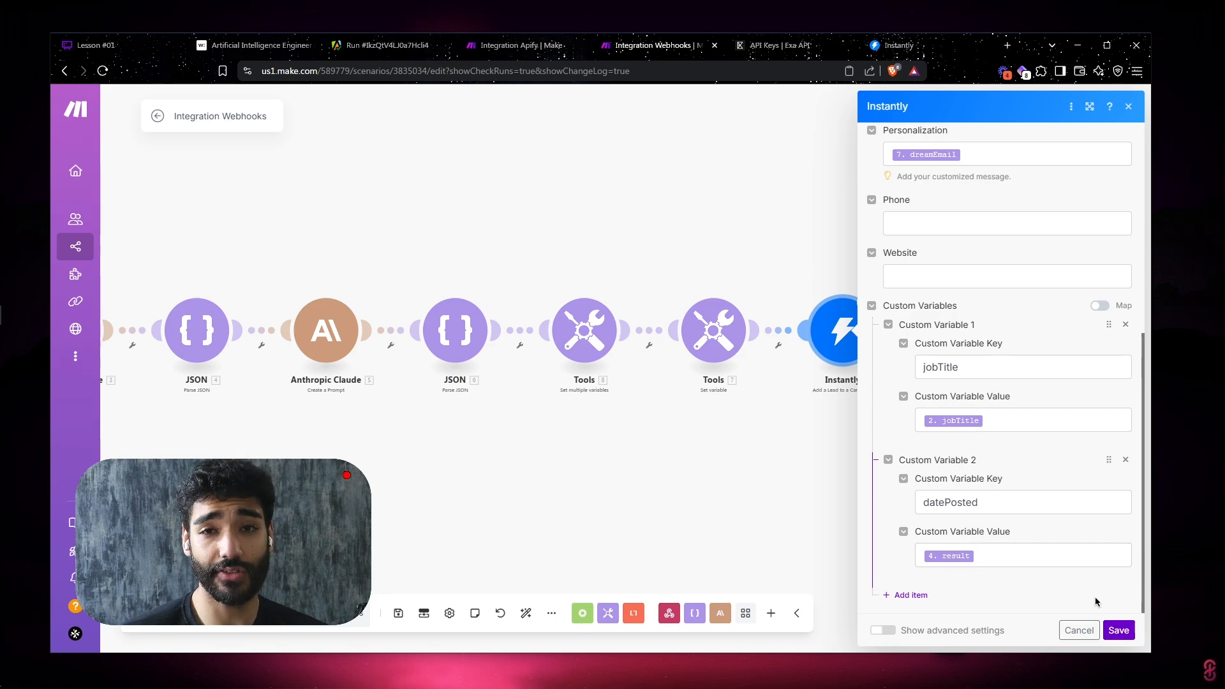
left_click(1118, 630)
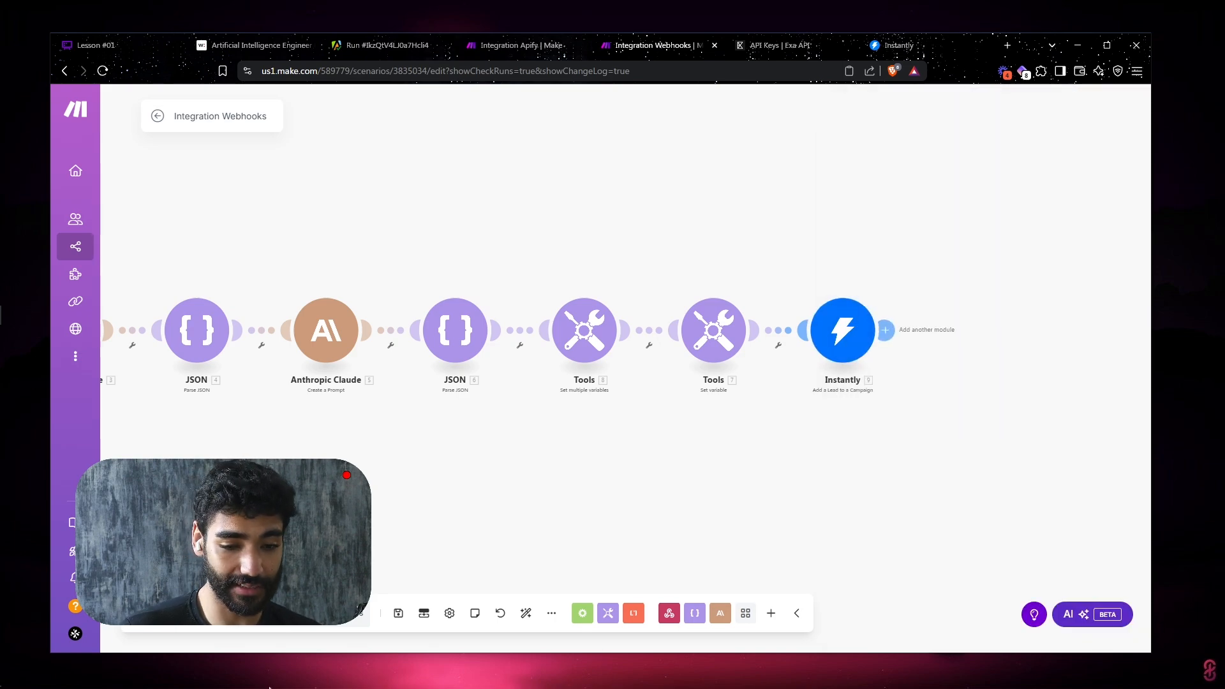
Step: Save the scenario and rename it from Integration Webhooks to 'Wellfound AI System Callback'
left_click(398, 613)
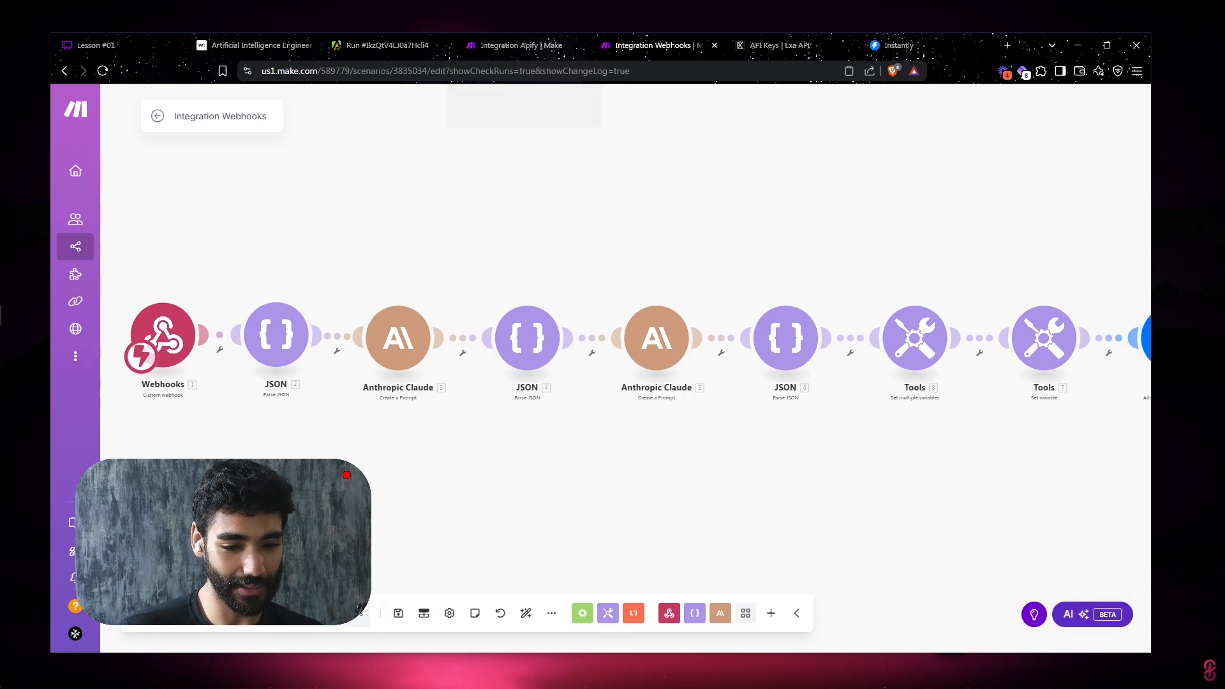
left_click(209, 117)
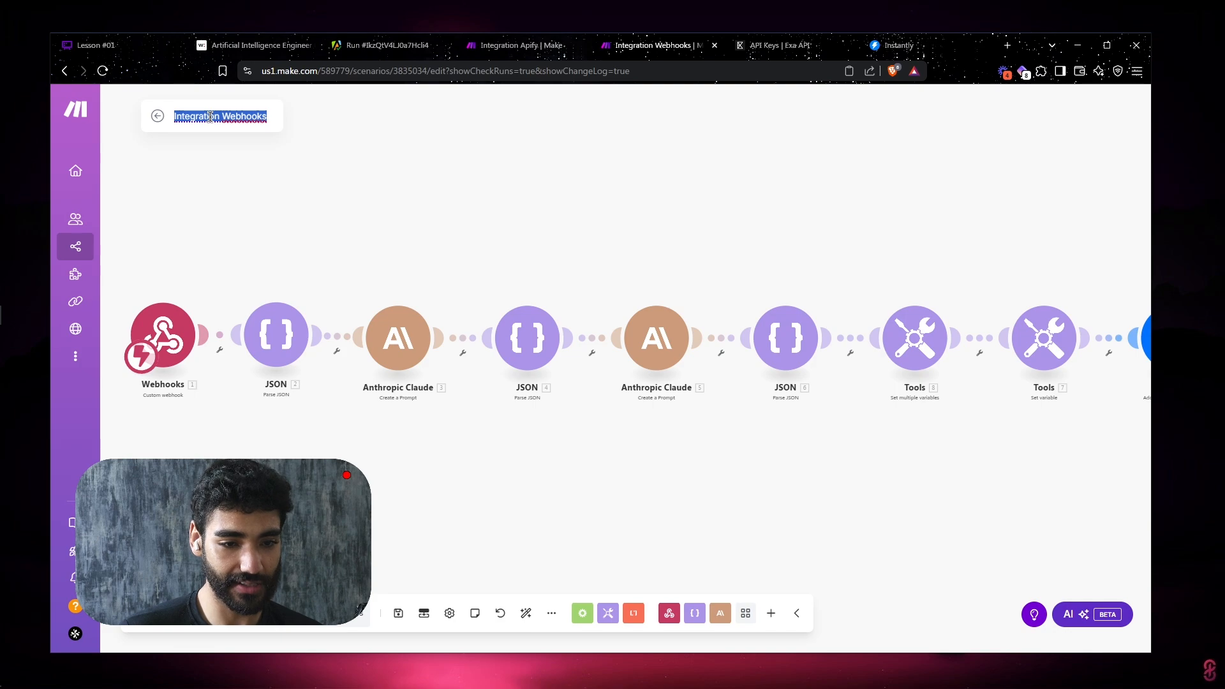
type("Well")
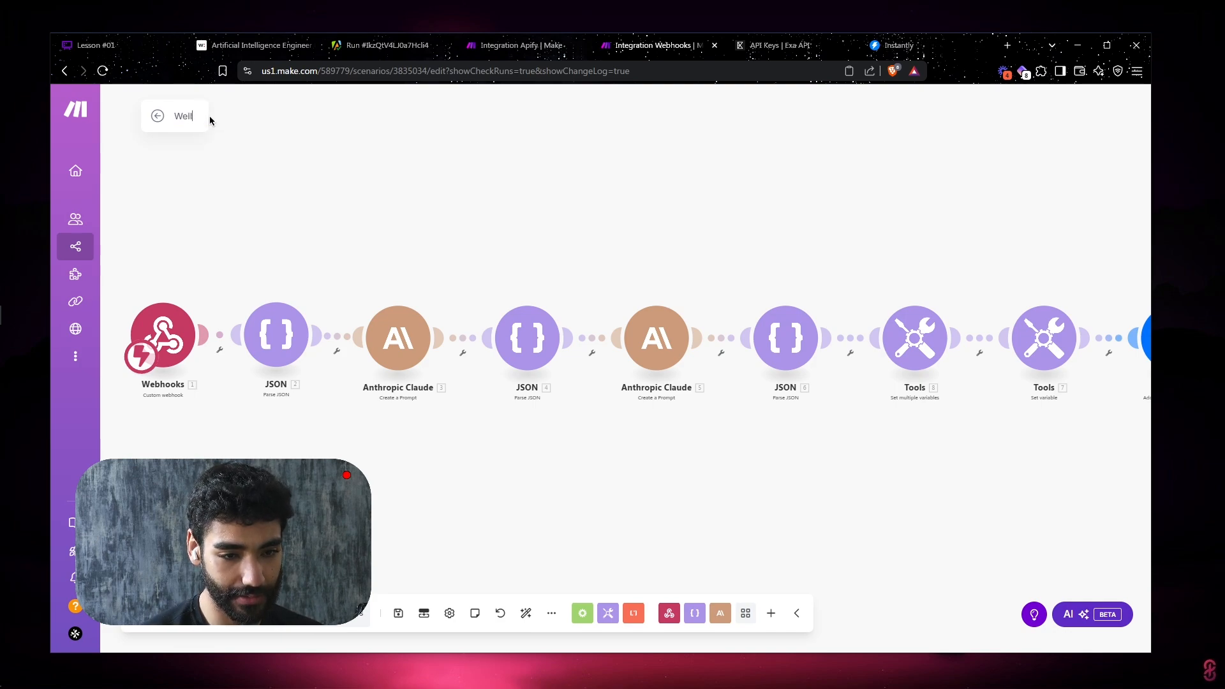
type("found AI System")
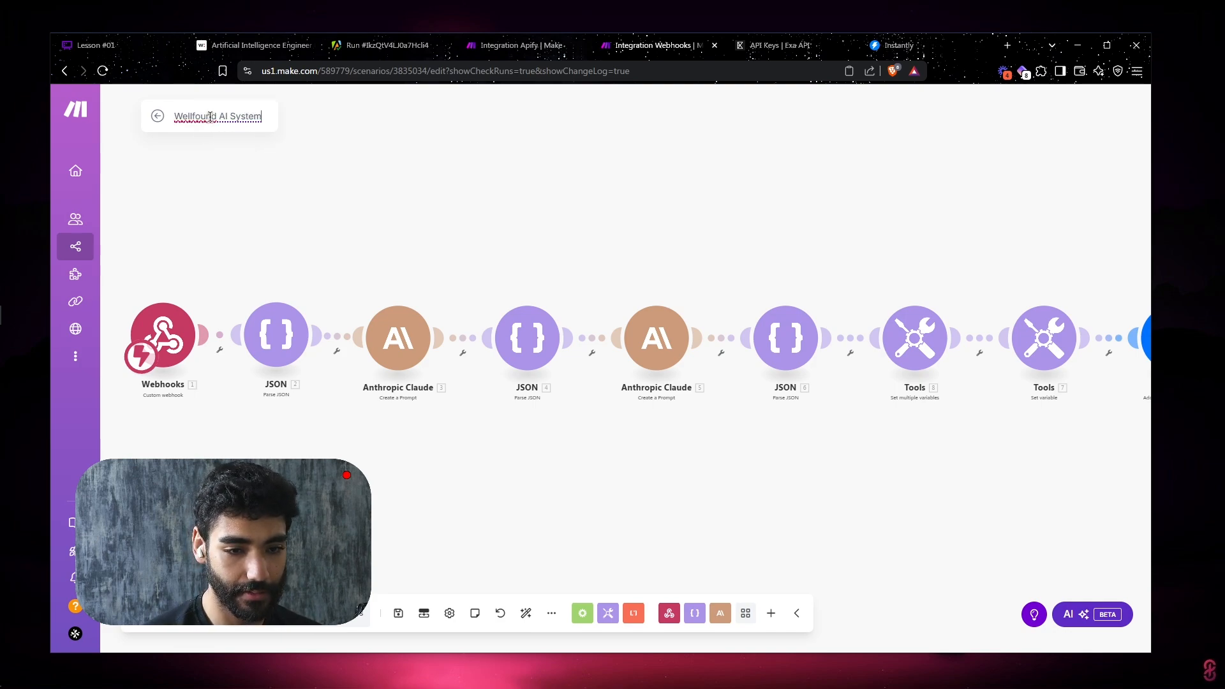
type(" Callback")
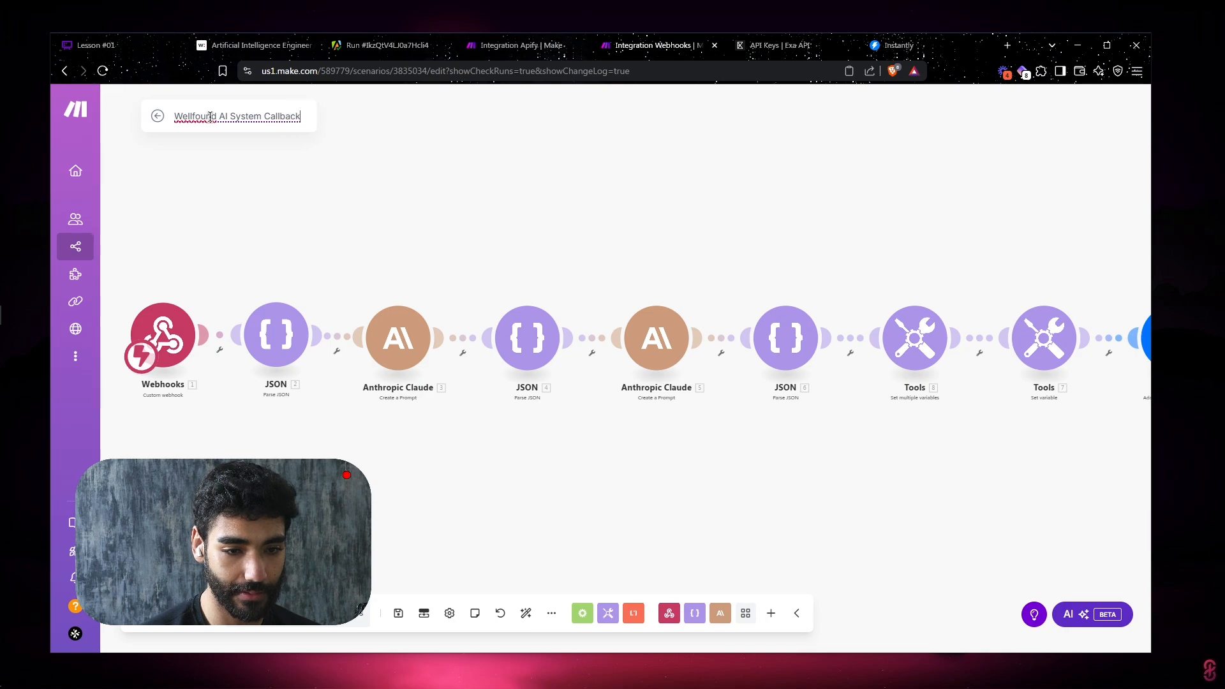
key("Return")
right_click(262, 350)
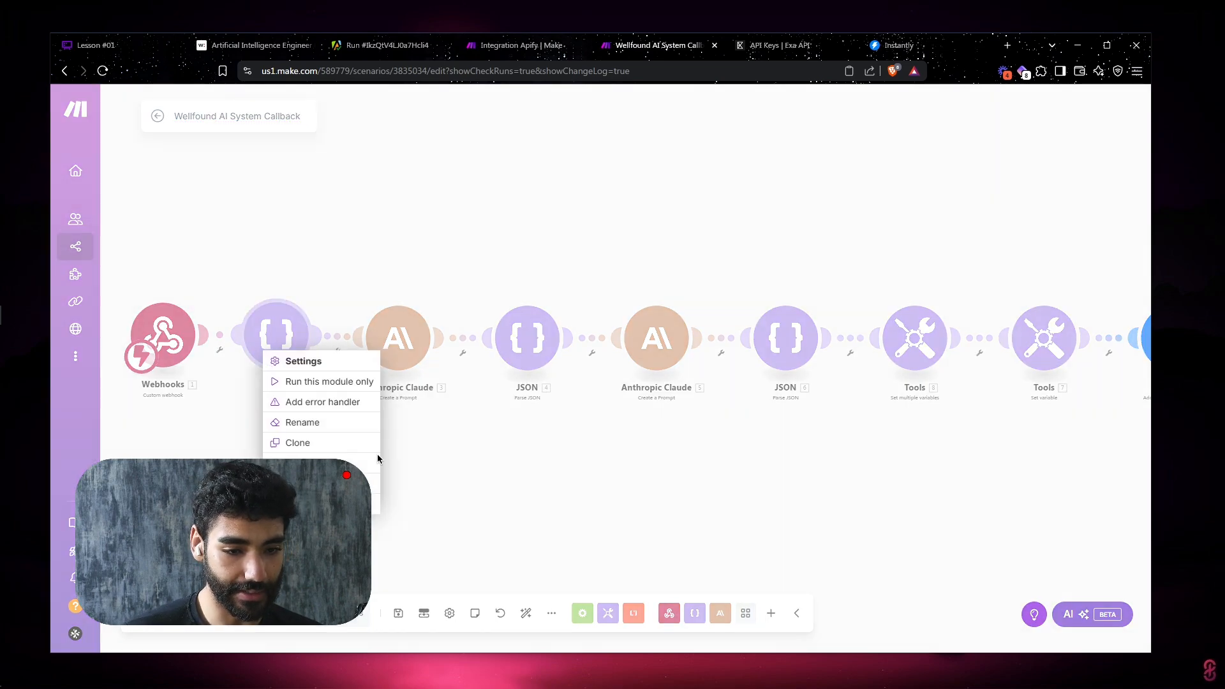
Step: Rename the JSON module to 'Parse Data' and the first Claude module to 'Clean Job Titles'
left_click(368, 431)
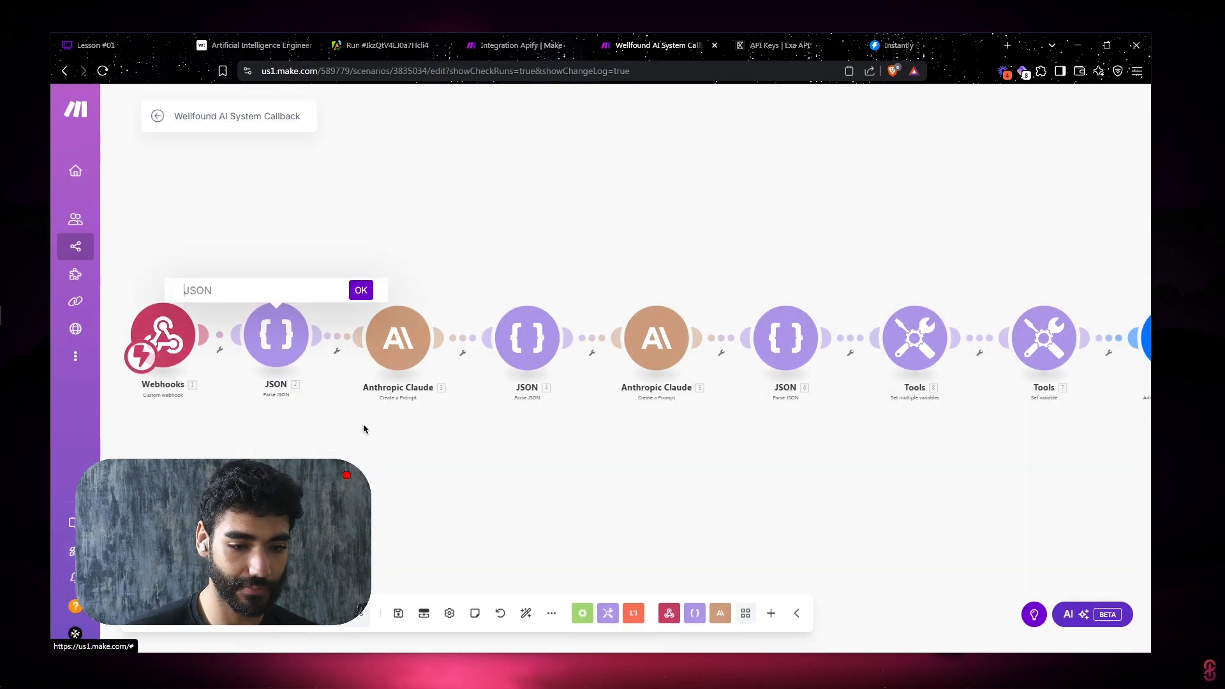
type("Parse Data")
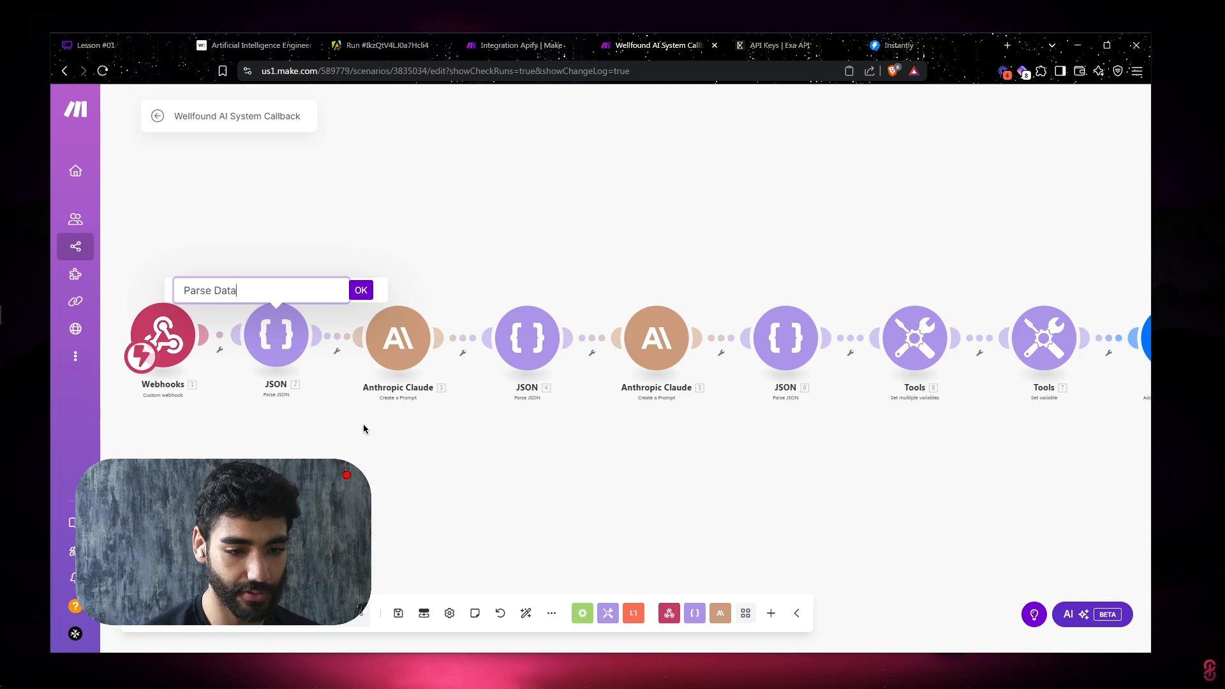
key("Return")
right_click(392, 349)
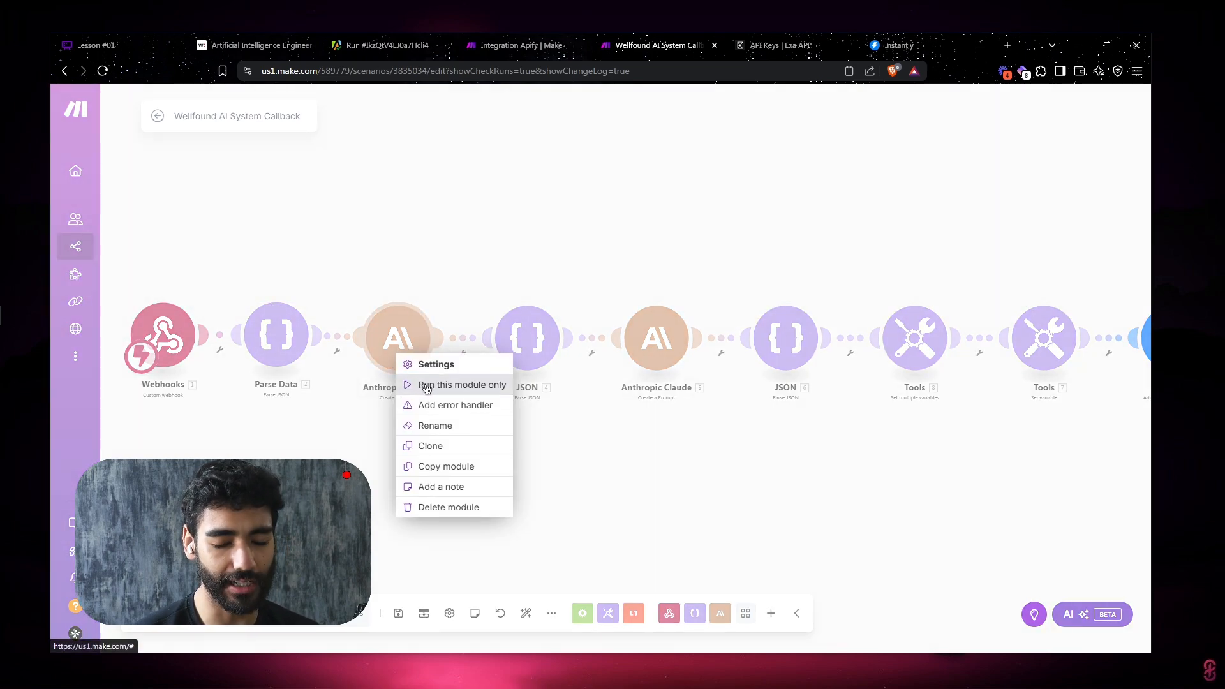
left_click(434, 425)
type("Cl")
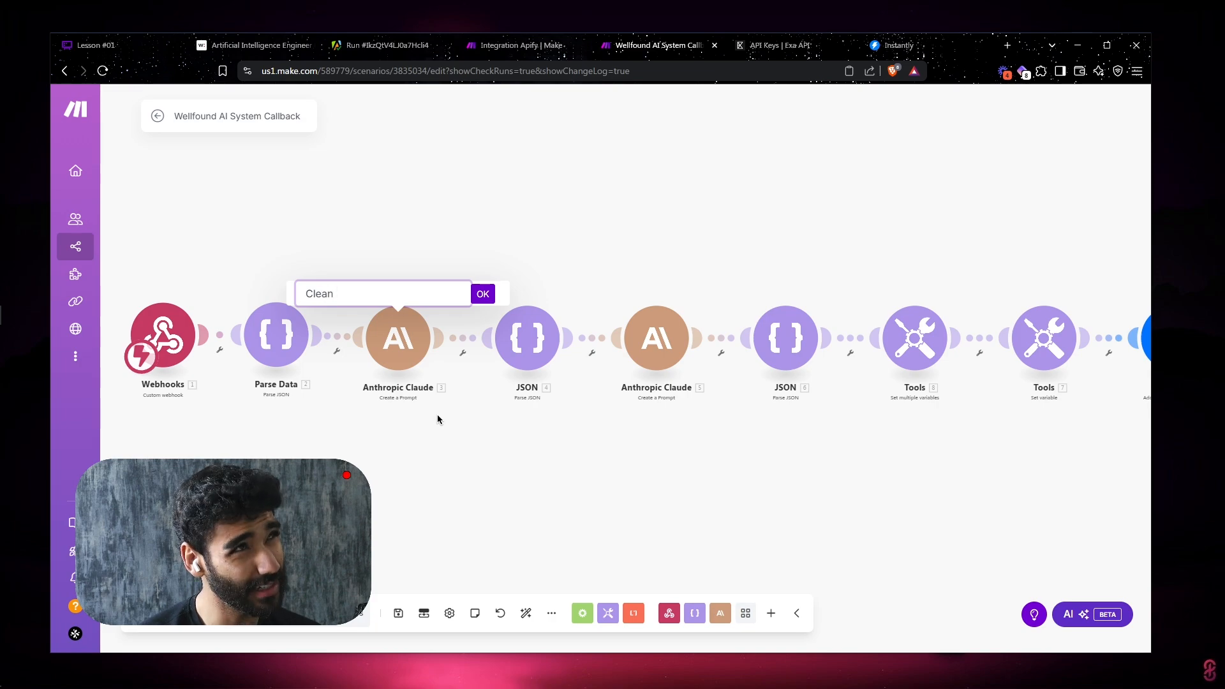
type("ean Jo")
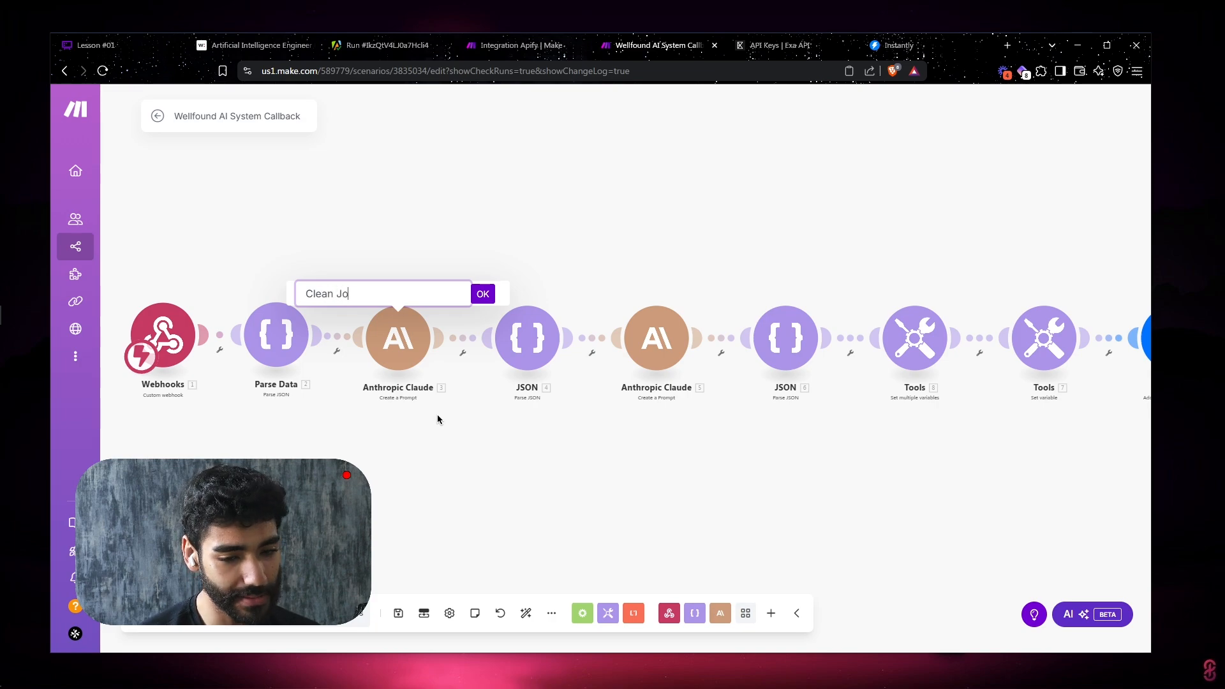
type("b Titles")
key("Return")
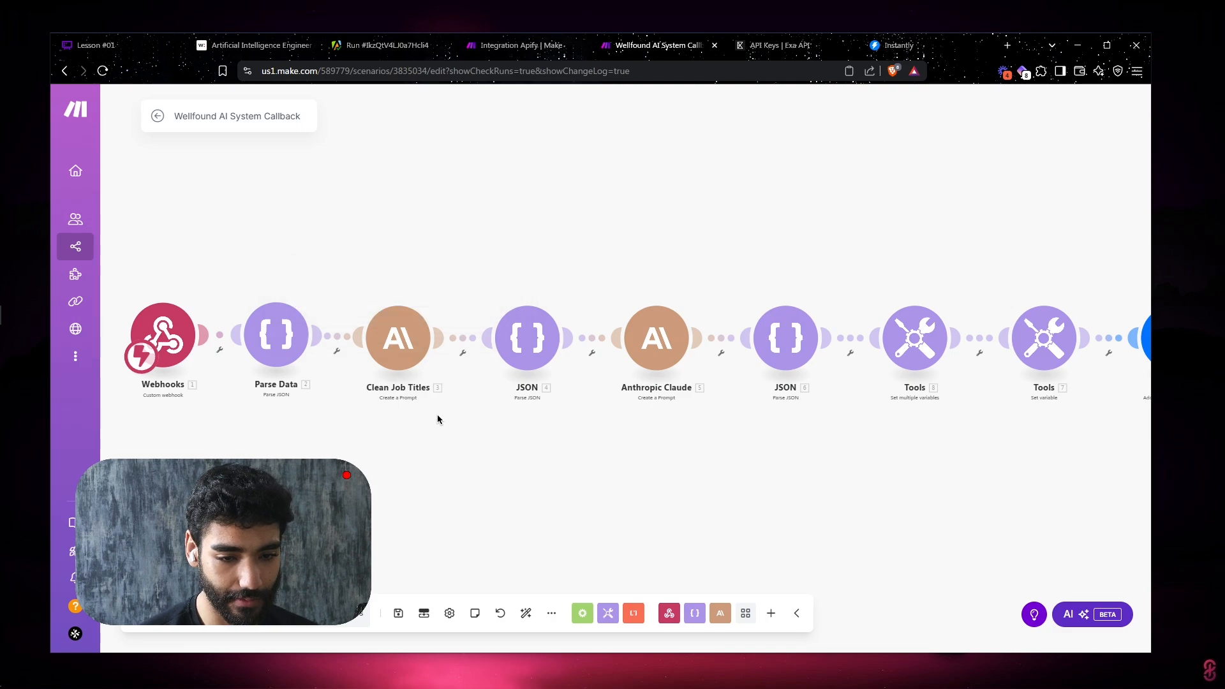
Step: Correct the first Claude module's name to 'Clean Dates' after checking its prompt
left_click(398, 338)
scroll(515, 427, "down", 3)
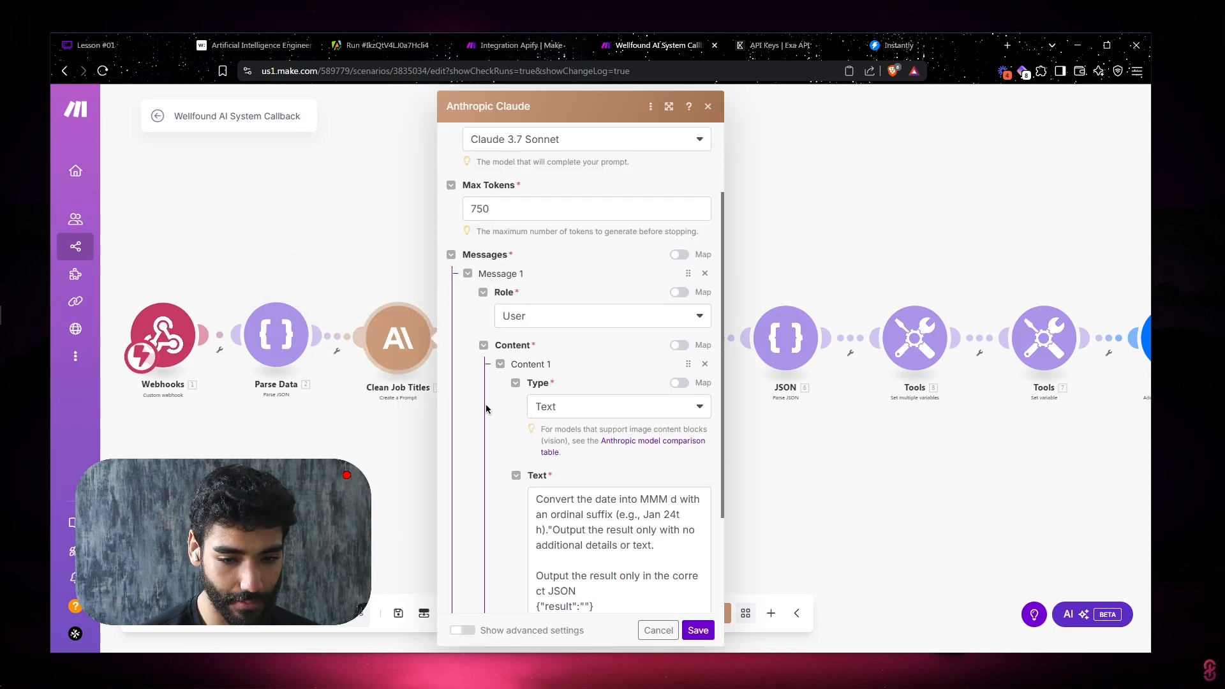
right_click(429, 362)
left_click(430, 394)
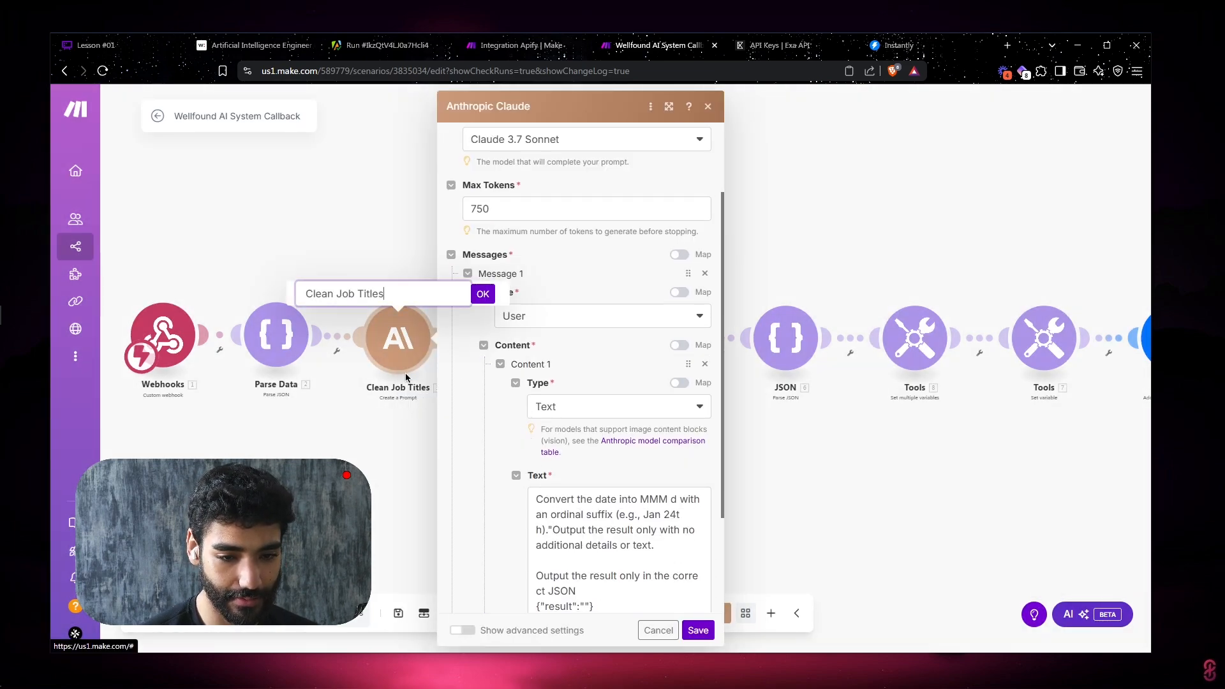
double_click(345, 293)
type("D")
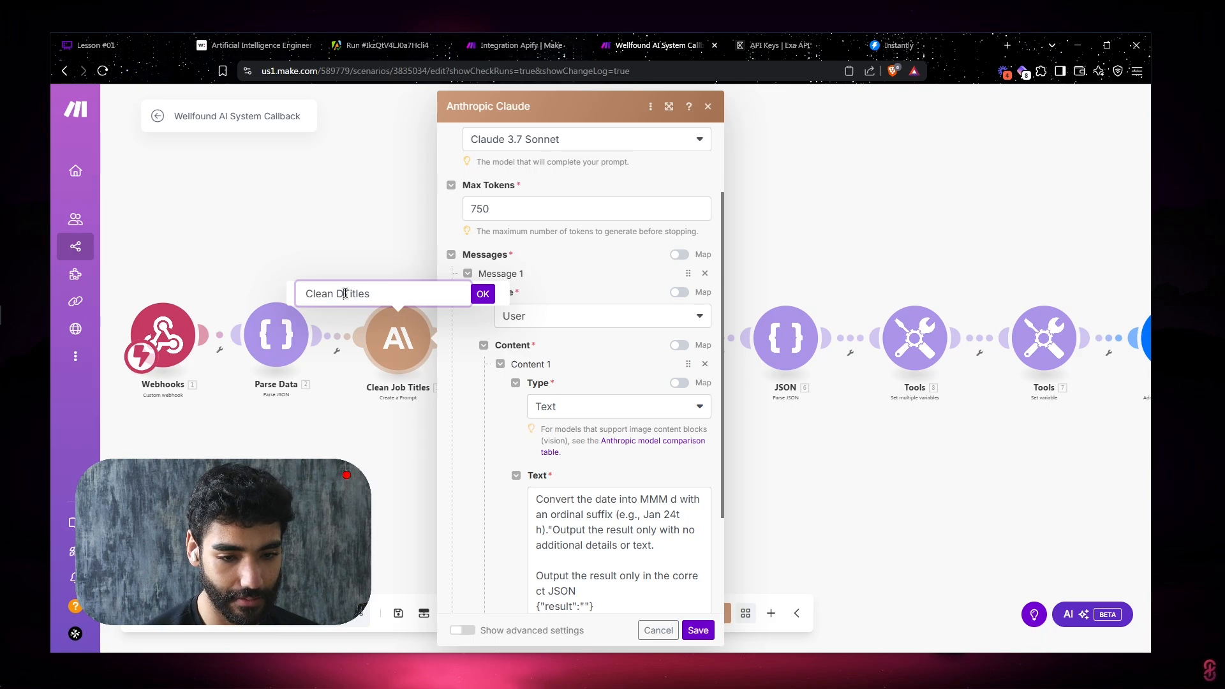
type("ates")
key("ctrl+a")
key("Right")
key("BackSpace")
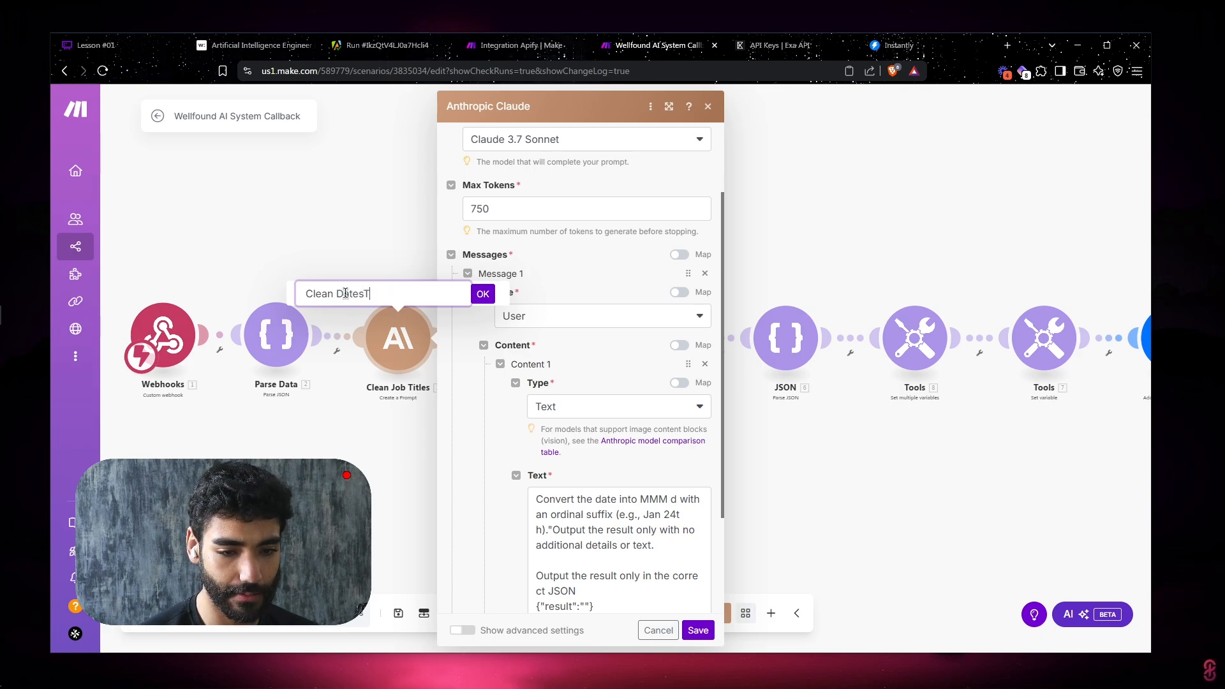
key("Return")
Step: Rename the second Claude module to 'Clean Job Titles'
left_click(348, 442)
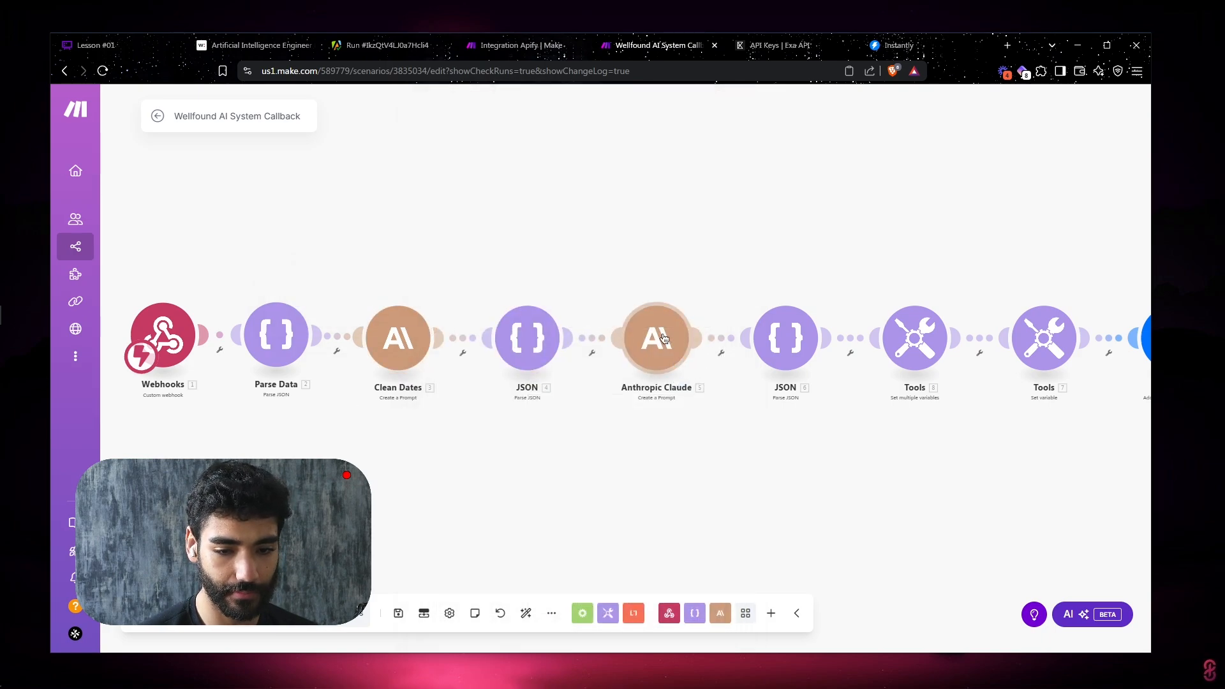
right_click(663, 339)
left_click(695, 412)
type("Clean Job")
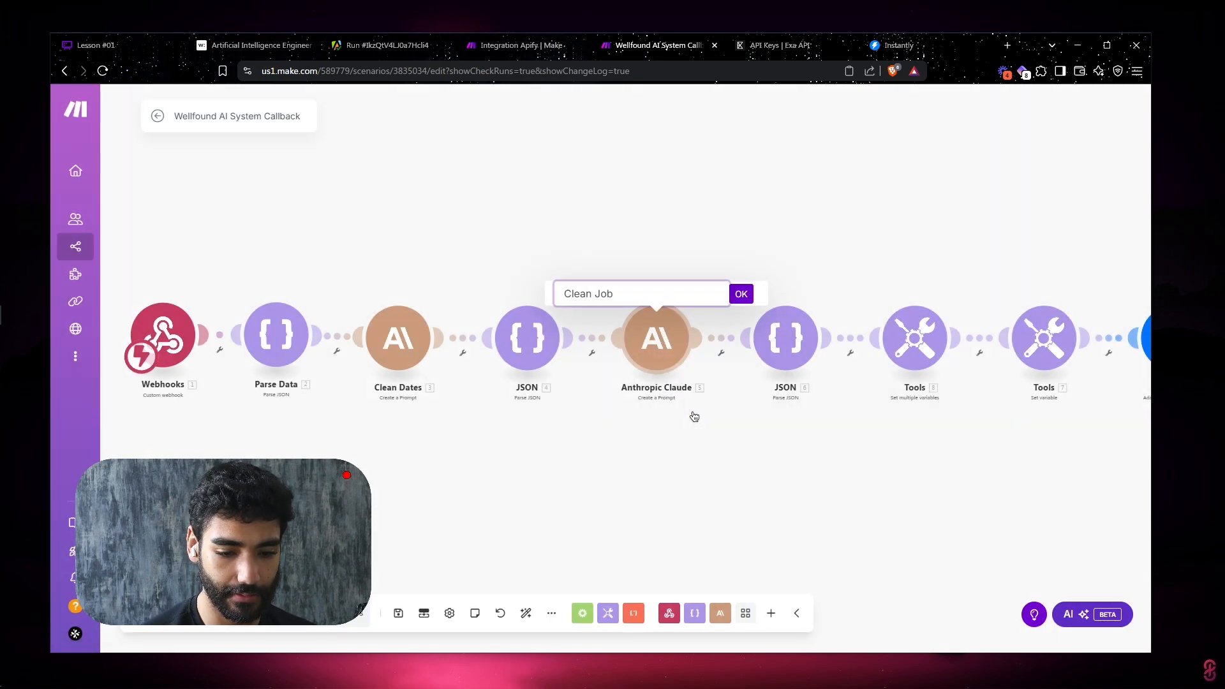
type(" Titles")
key("Return")
Step: Rename the first Tools module to 'Get First & Last Name'
left_click_drag(874, 466, 616, 449)
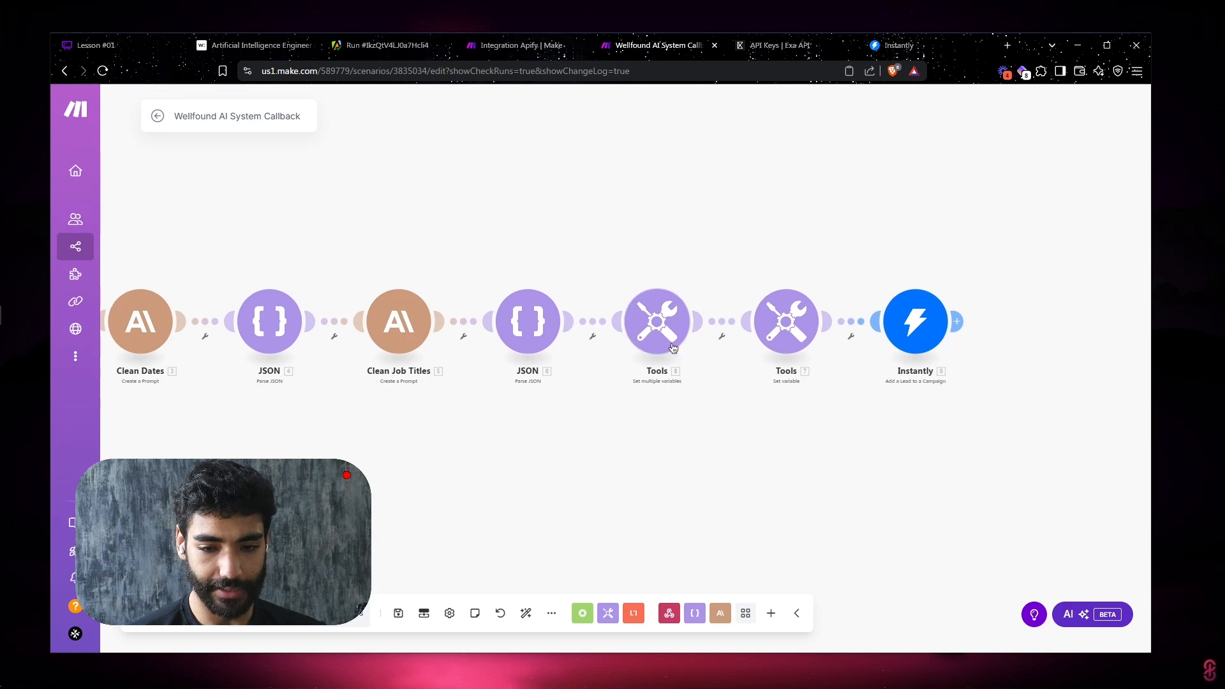
right_click(674, 331)
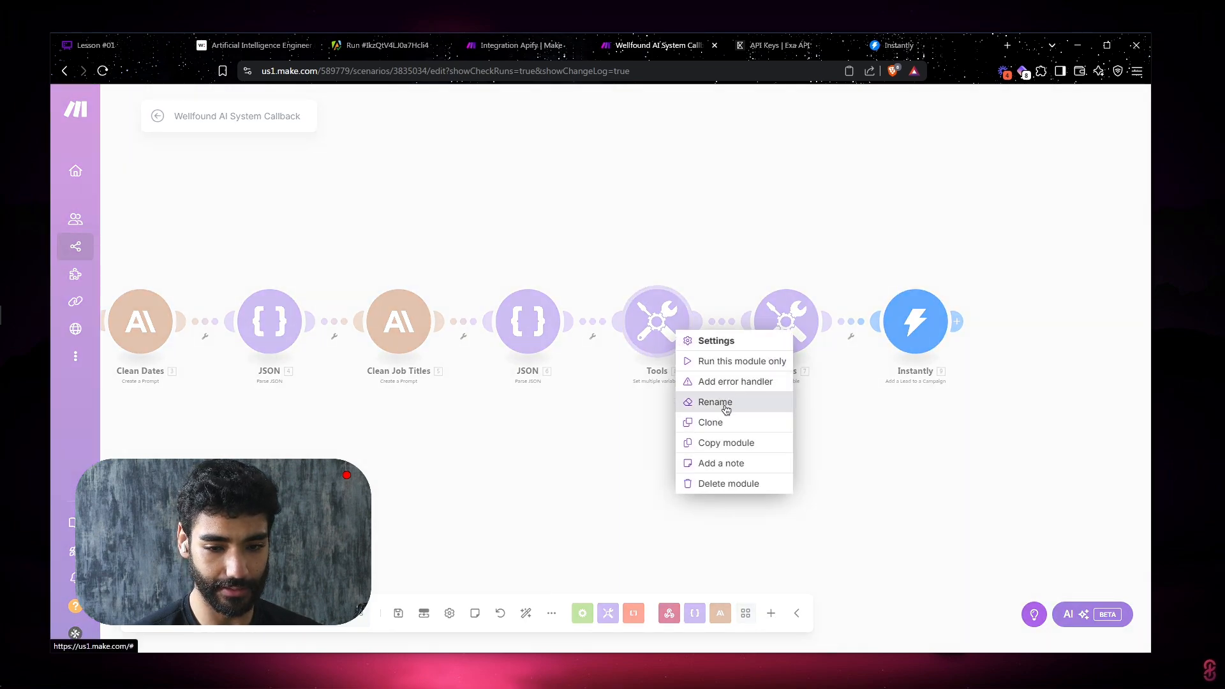
left_click(617, 385)
right_click(637, 333)
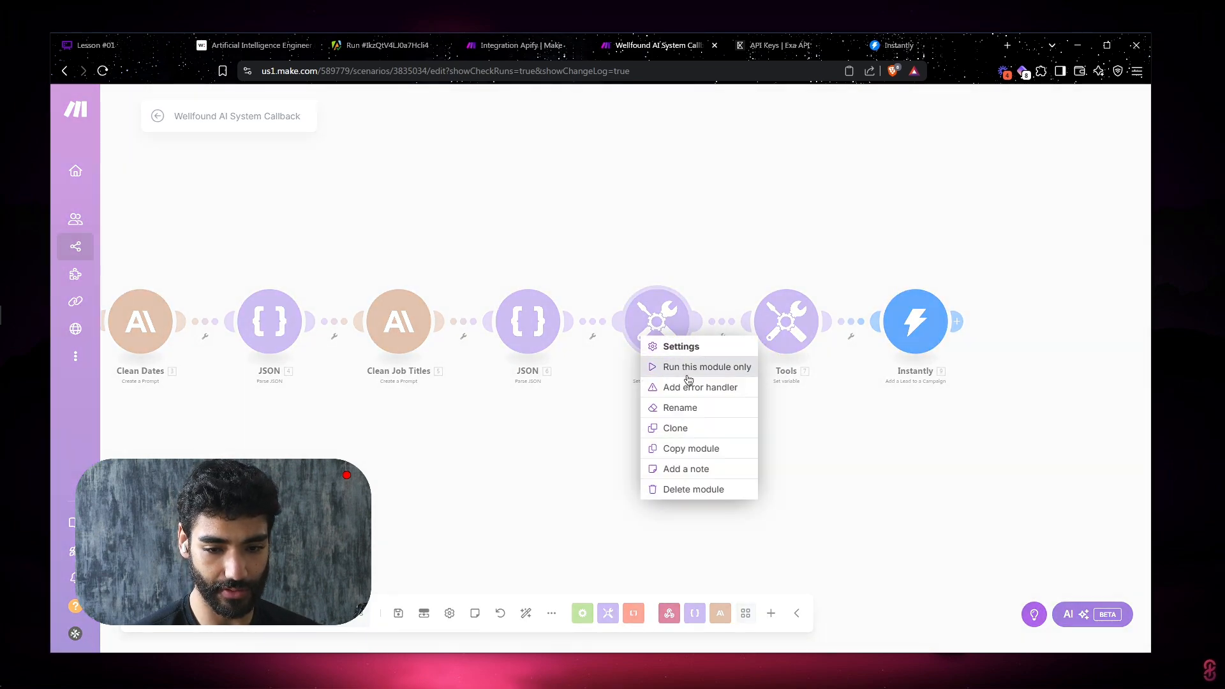
left_click(681, 408)
type("Get First & Last")
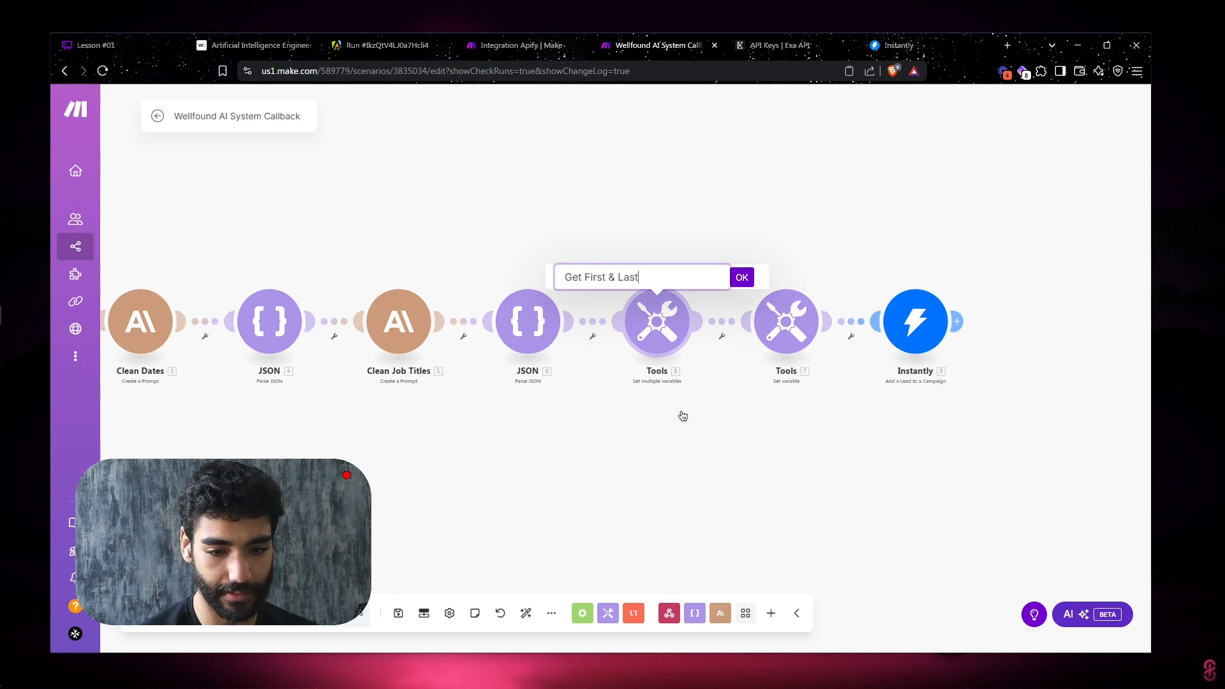
type(" Name")
key("Return")
Step: Rename the second Tools module 'Generate Dream Email' and the Instantly module 'Push to Instantly'
right_click(789, 329)
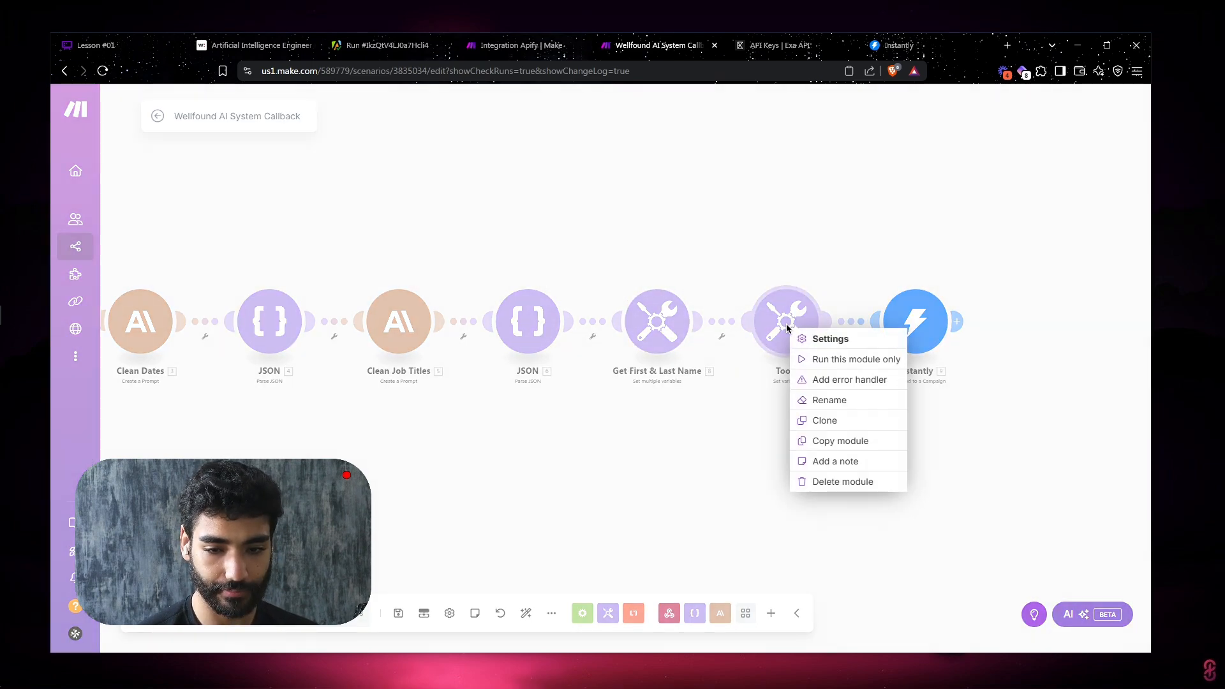
left_click(833, 399)
type("Generate Dream E")
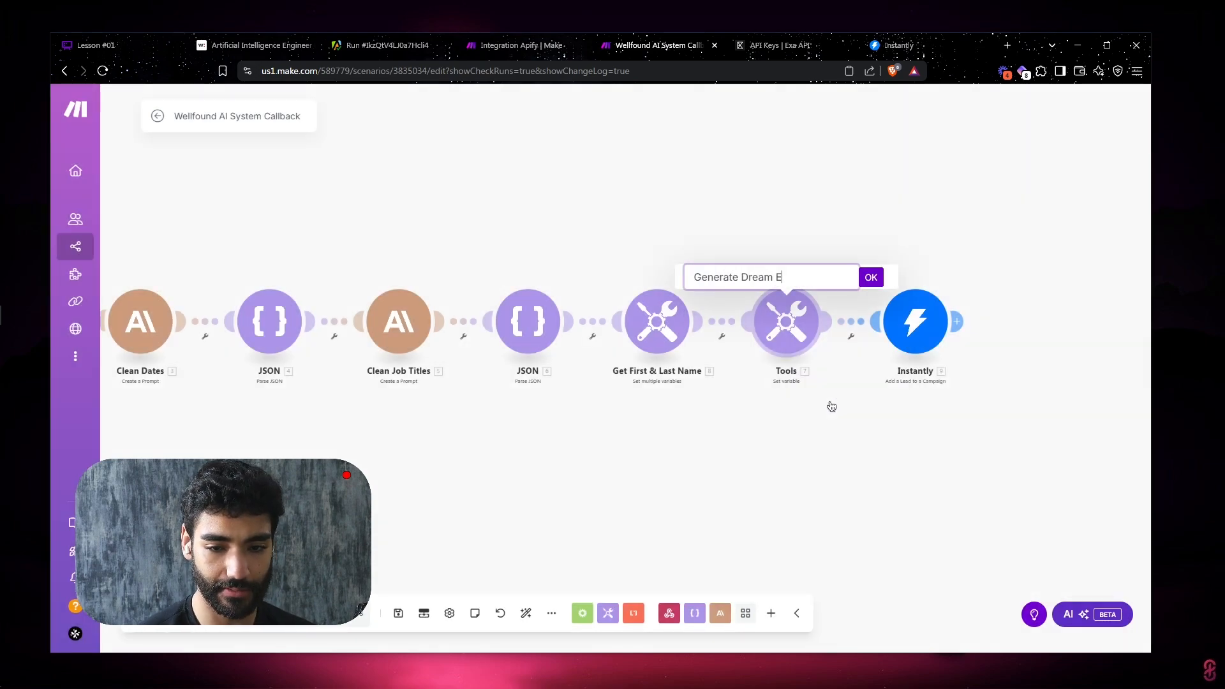
type("mail")
key("Return")
right_click(907, 339)
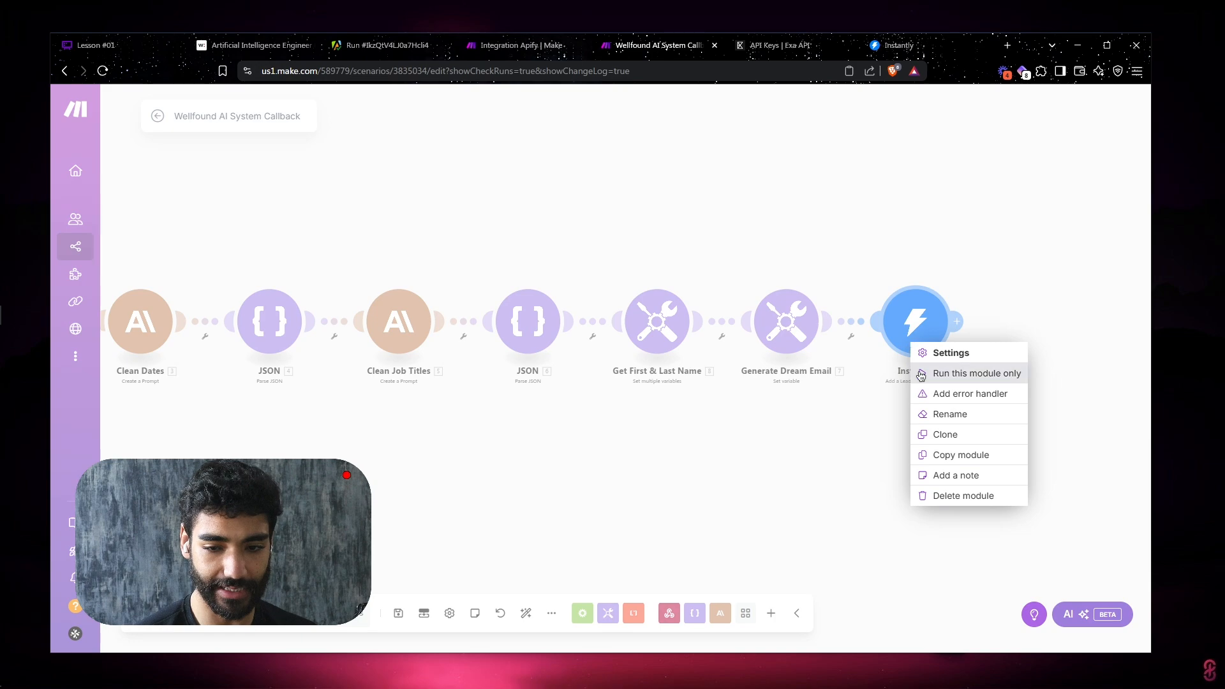
left_click(925, 412)
type("Push to Instantly")
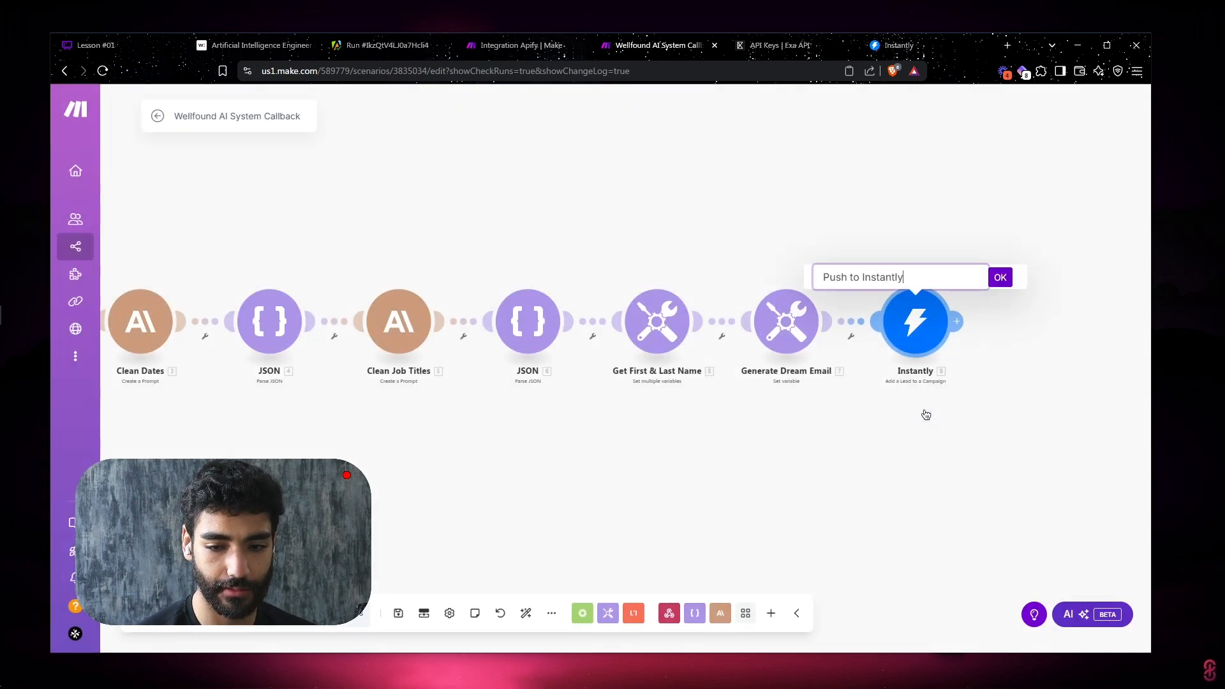
key("Return")
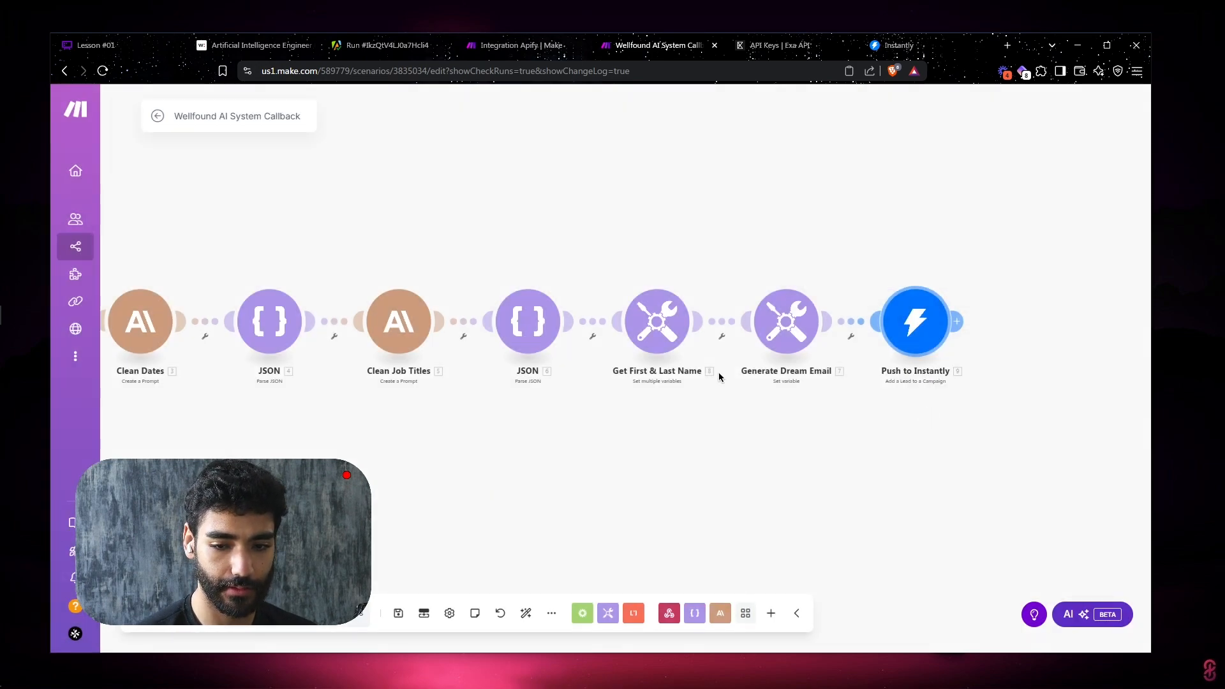
Step: Rename the webhook trigger to 'Callback Data', fixing the typo, and save the scenario
left_click_drag(613, 360, 1000, 402)
right_click(301, 347)
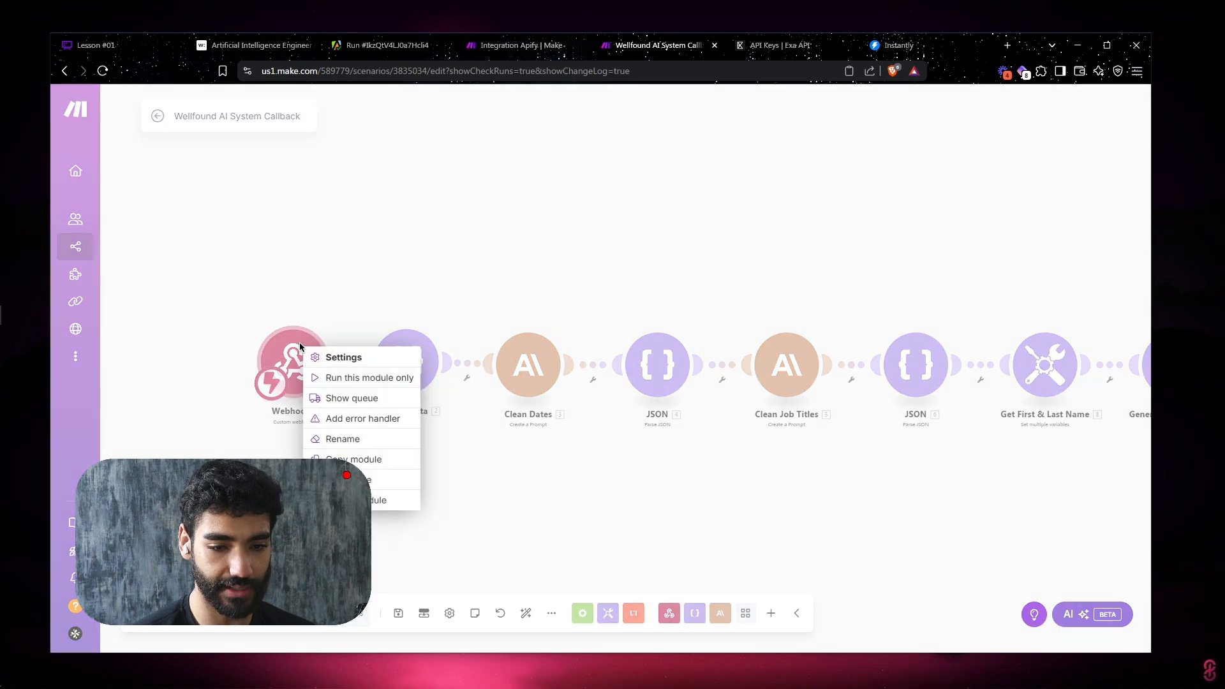
left_click(349, 437)
type("Callbac")
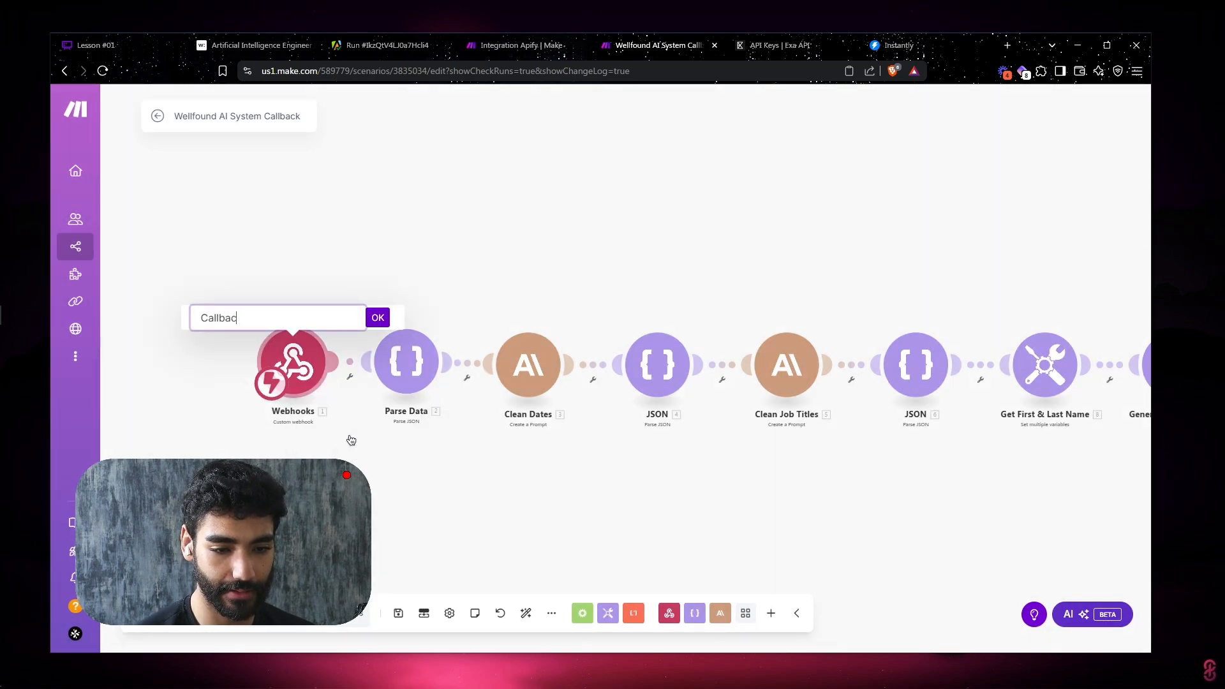
type("k Daa")
key("Return")
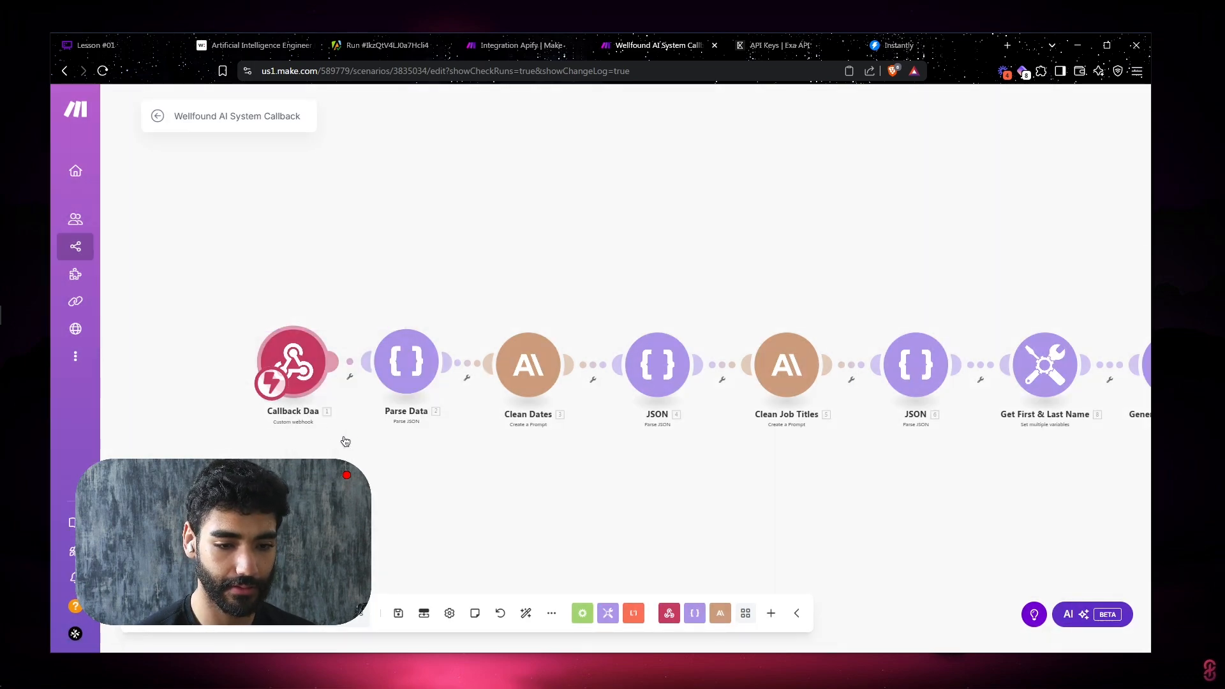
right_click(301, 385)
left_click(348, 477)
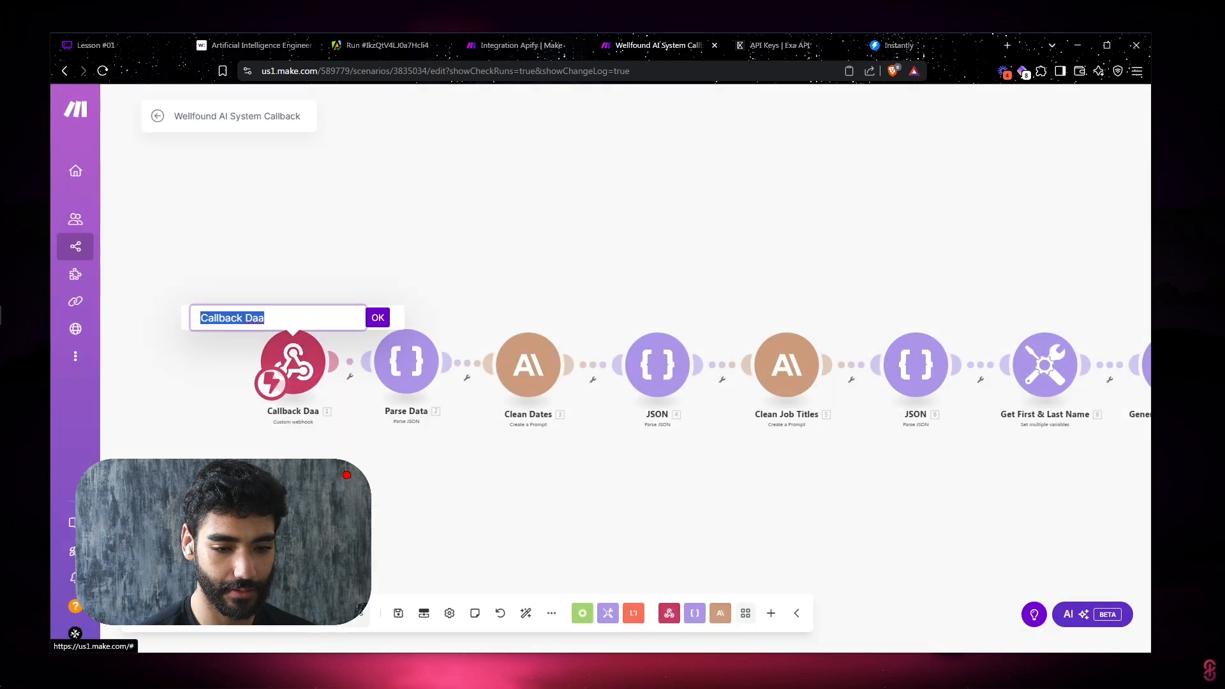
key("Right")
key("BackSpace")
key("Return")
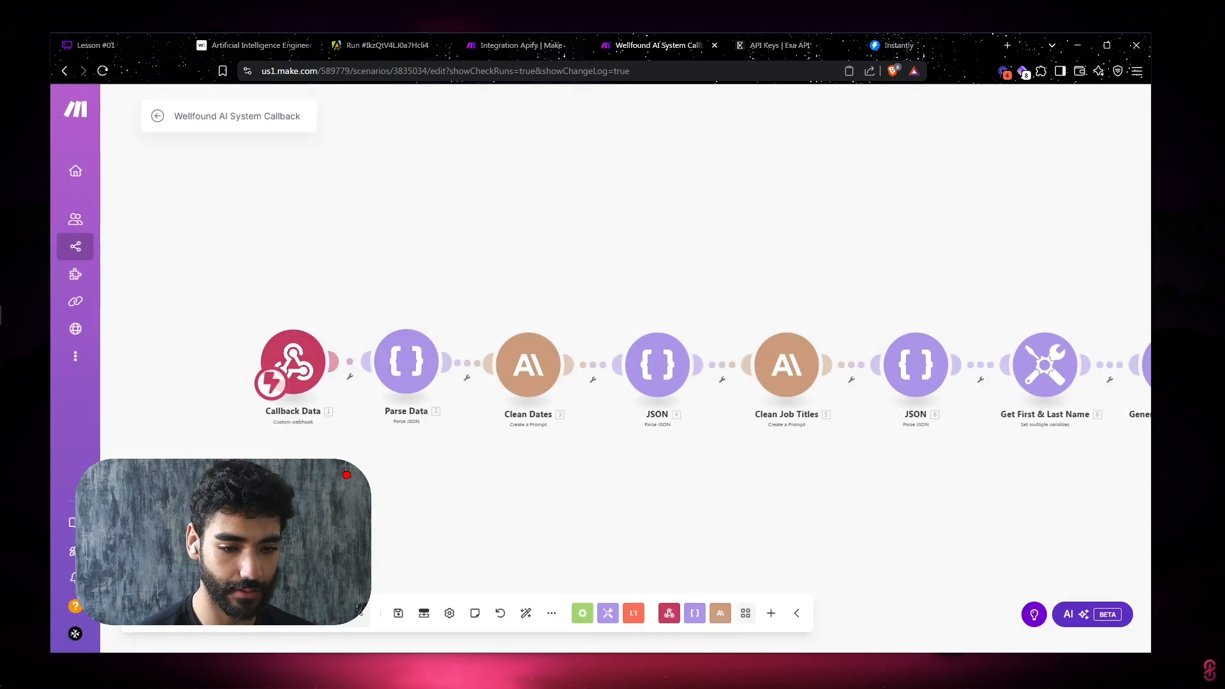
left_click(397, 613)
Step: In Integration Apify, rename the Apify module 'Get Data' and the first HTTP module 'Enrich Decision-Maker'
left_click(517, 45)
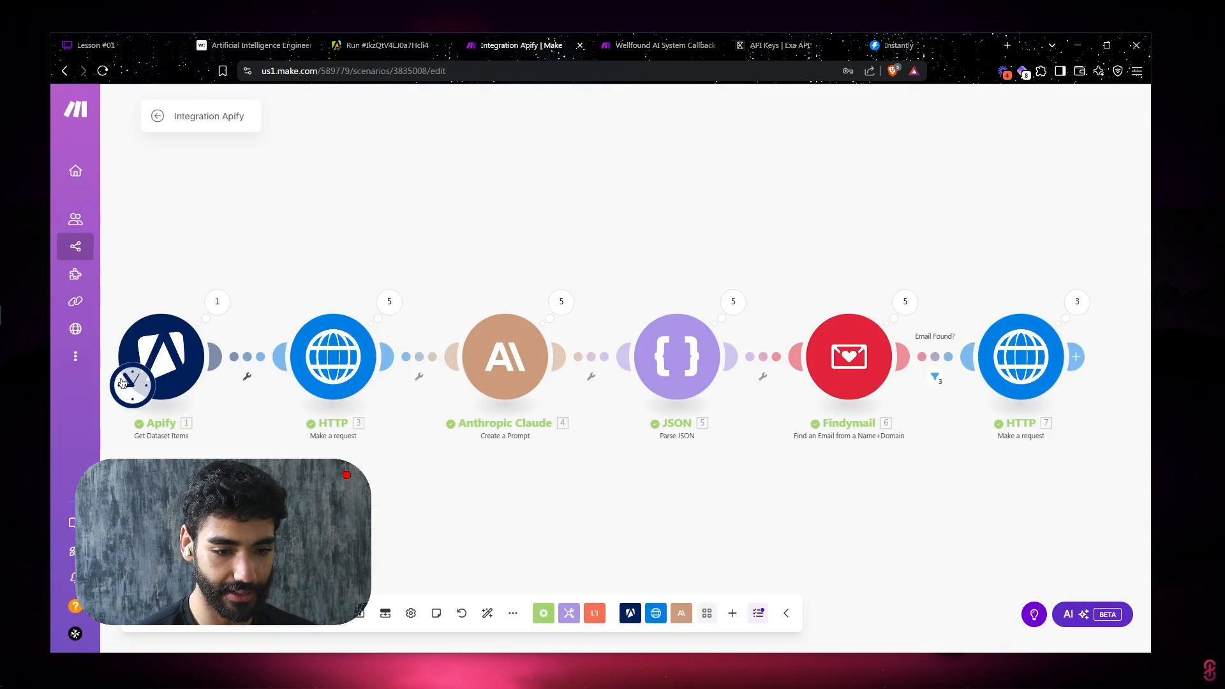
right_click(141, 368)
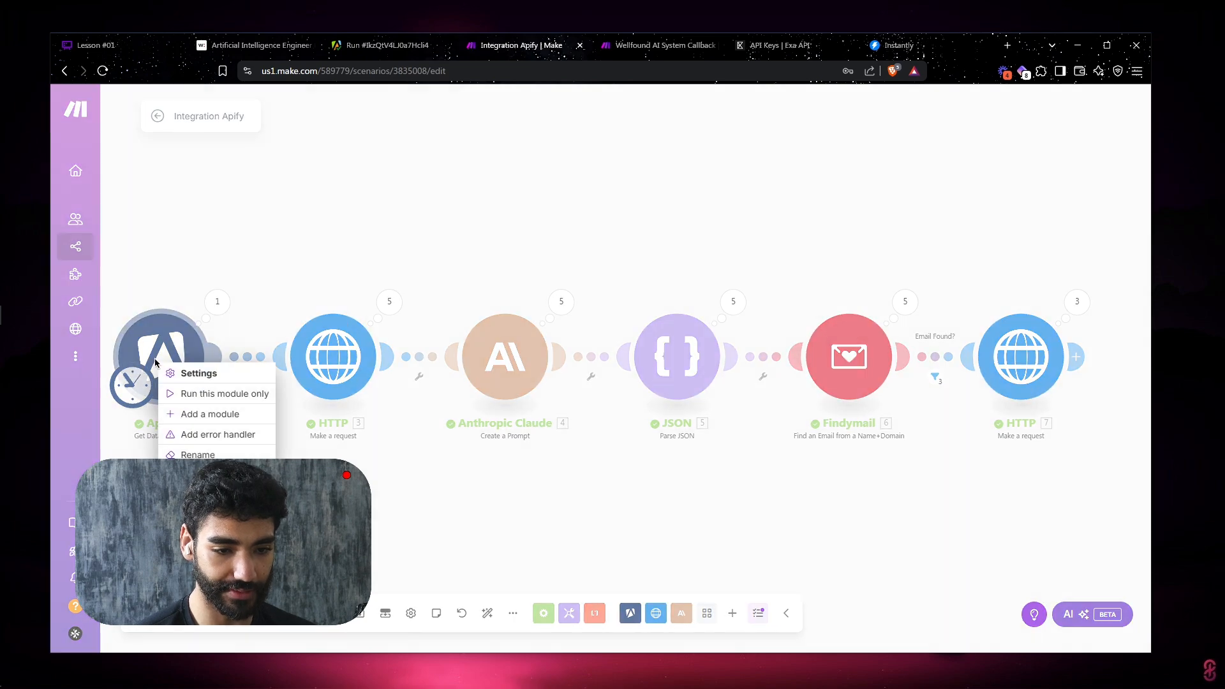
left_click(214, 454)
type("Get Data")
key("Return")
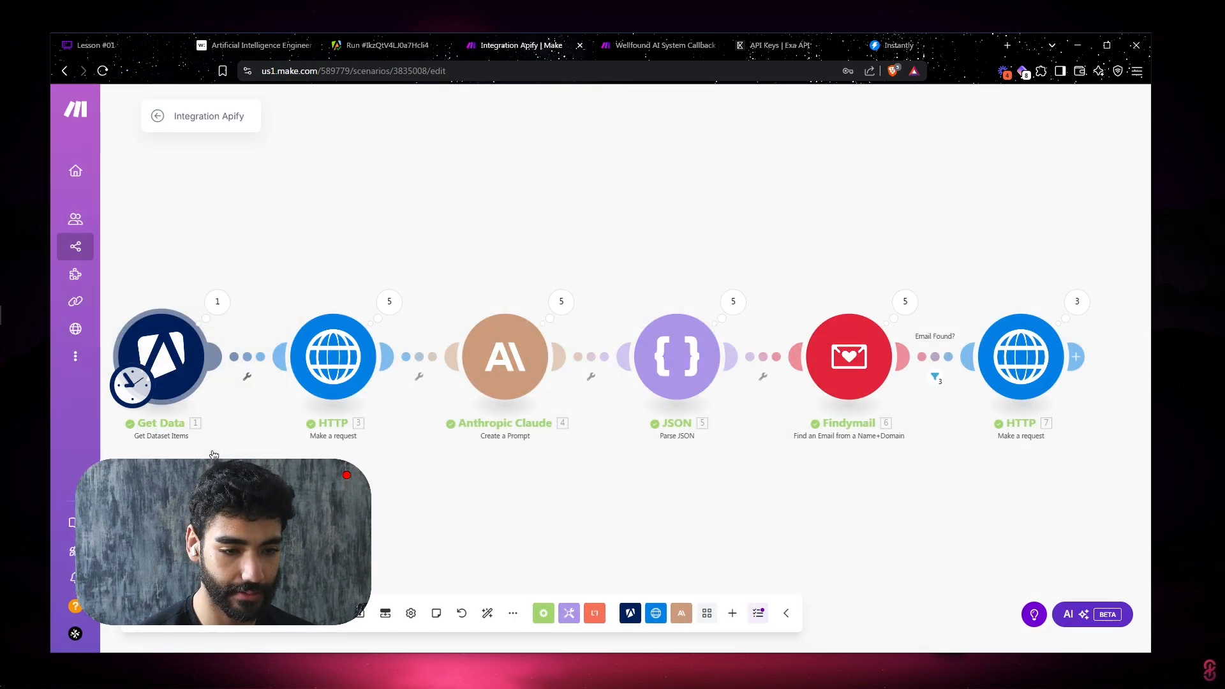
right_click(335, 343)
left_click(383, 409)
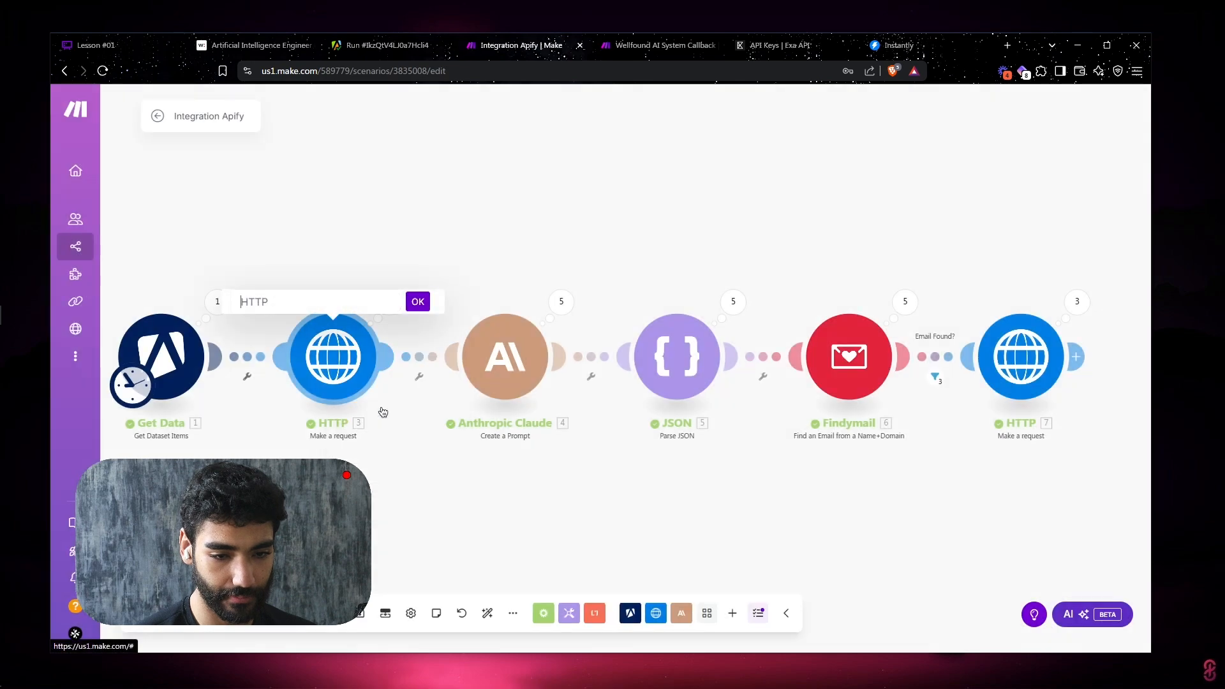
type("Enrich Decision-M")
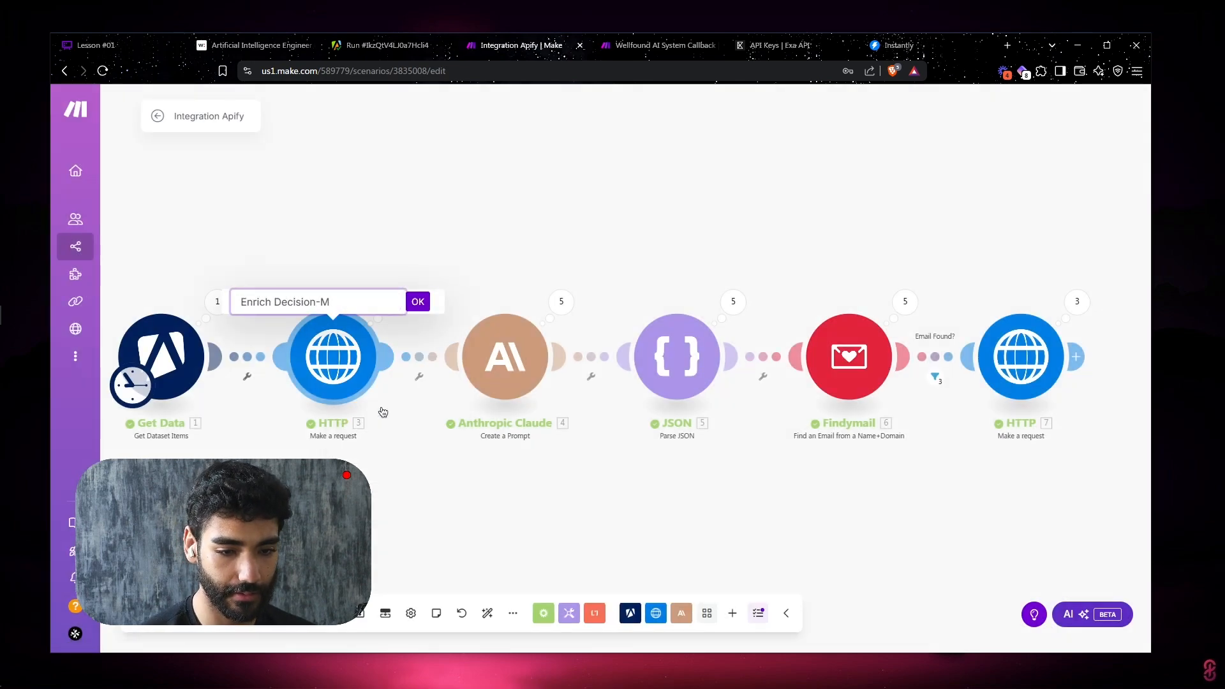
type("aker")
key("Return")
Step: Rename the Claude module to 'Get Full Name', deleting an accidental clone along the way
right_click(467, 374)
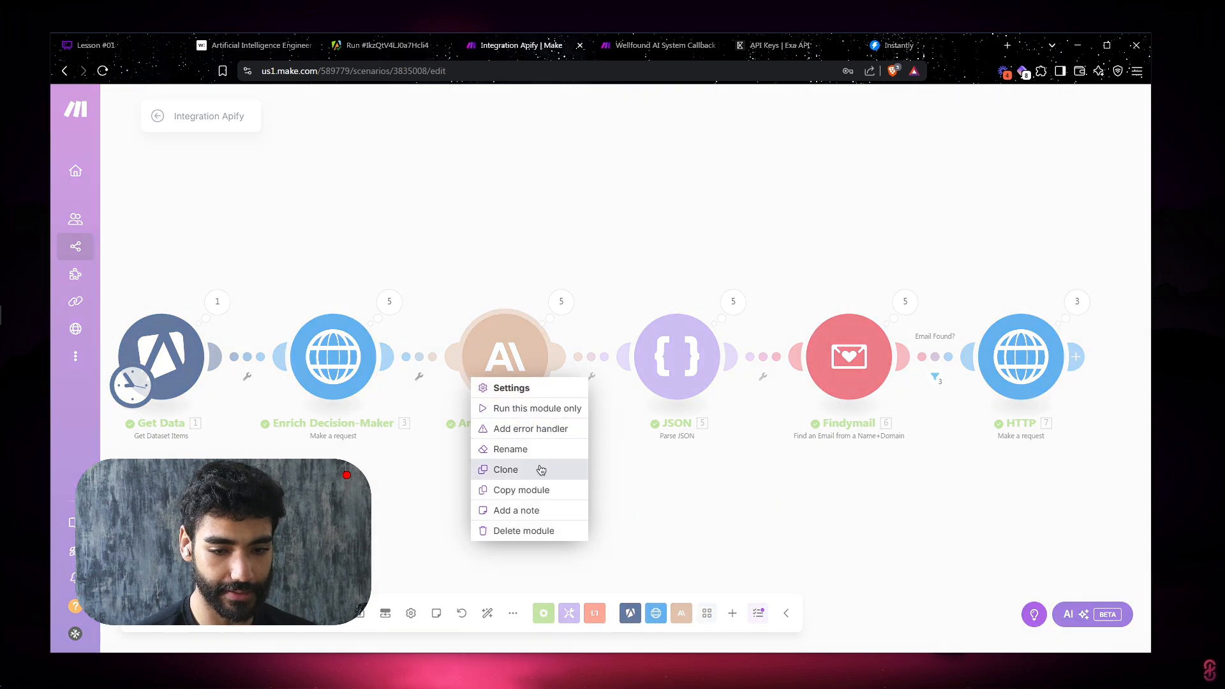
left_click(510, 449)
type("Get Full Nae")
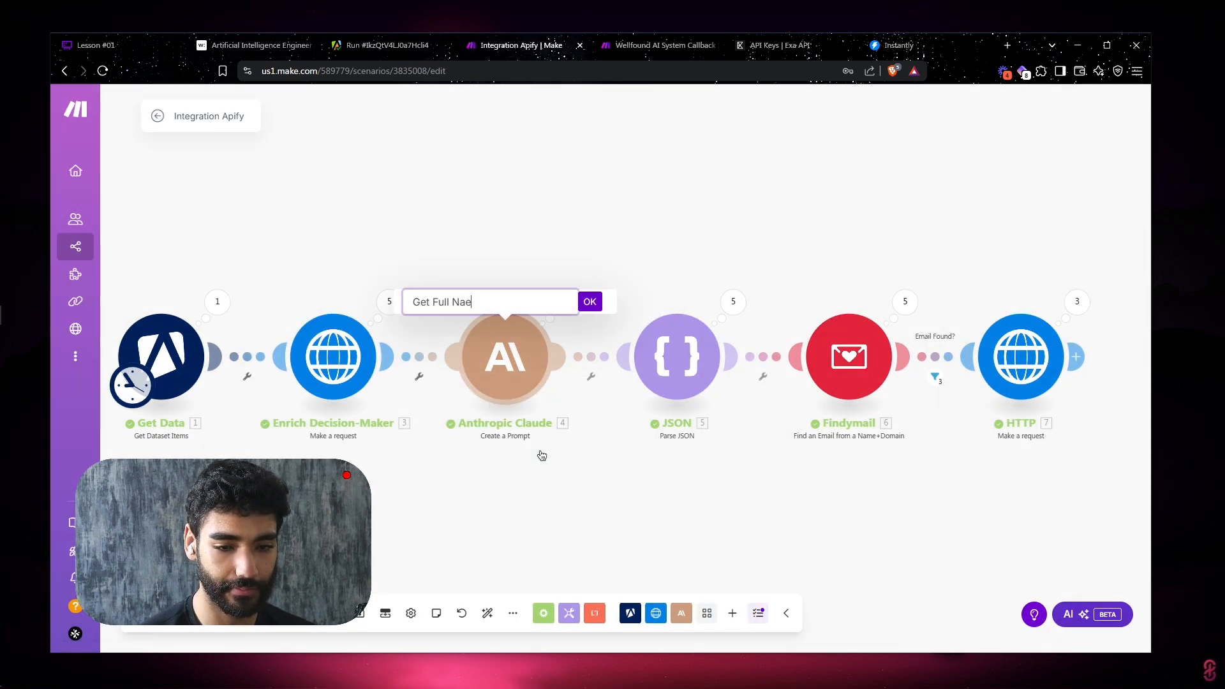
key("Return")
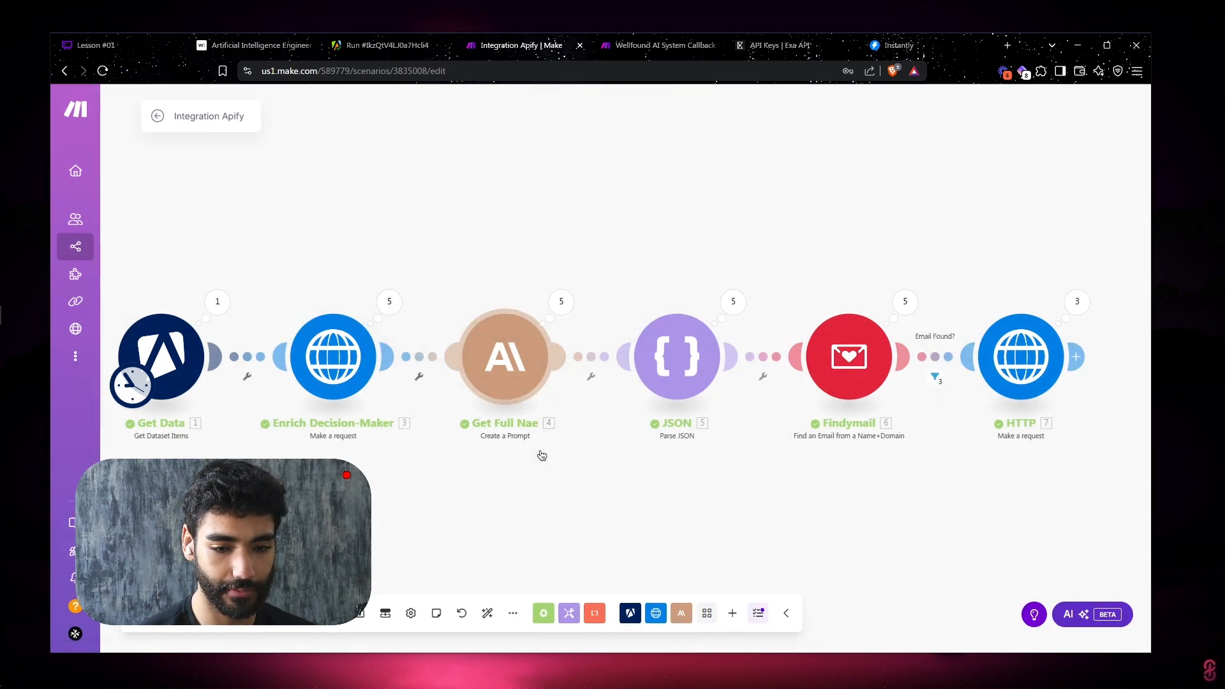
right_click(521, 393)
left_click(568, 485)
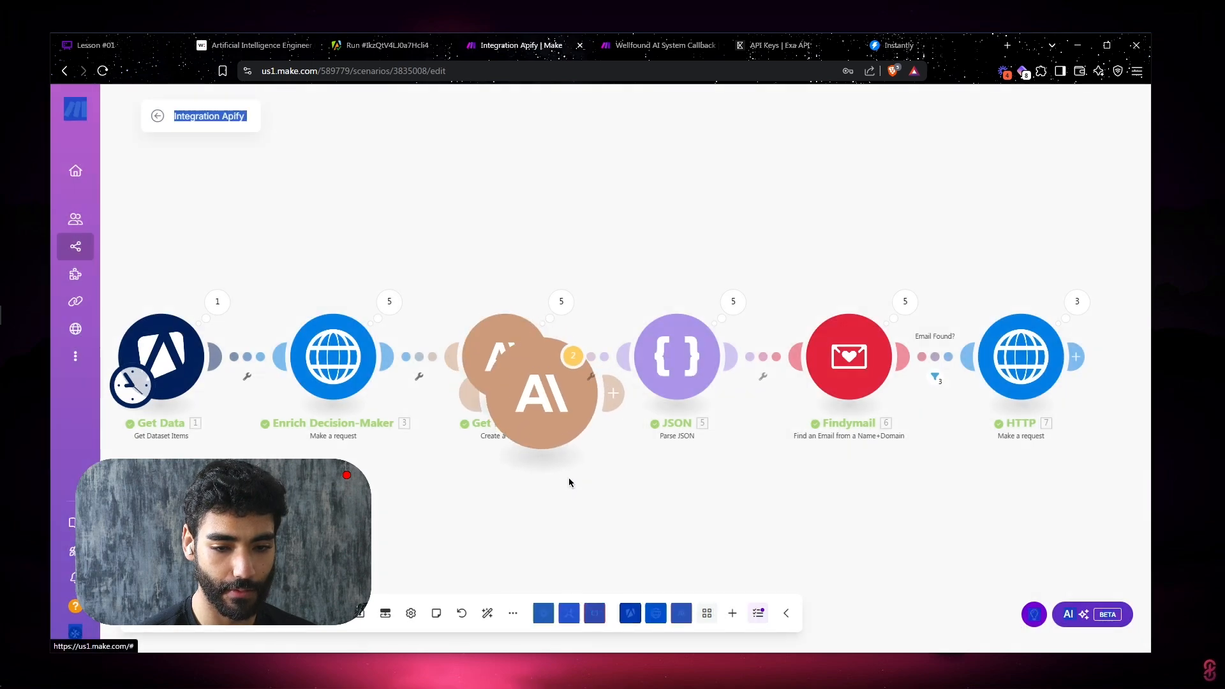
right_click(552, 426)
left_click(606, 581)
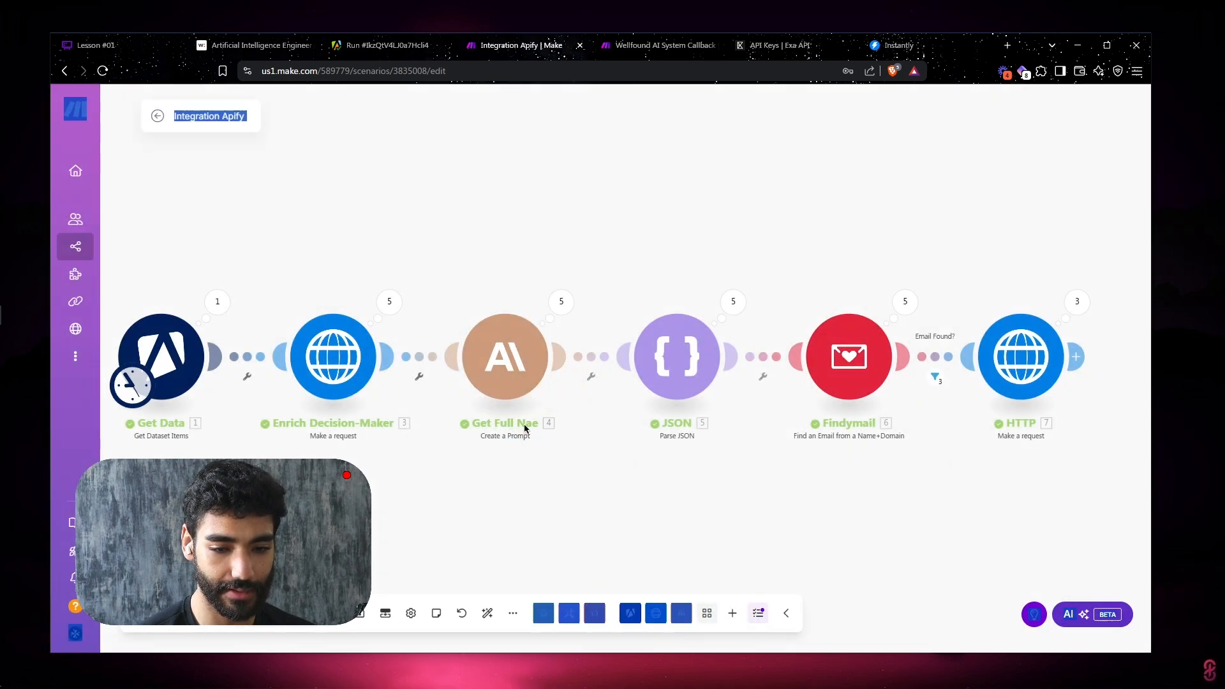
right_click(518, 394)
left_click(546, 465)
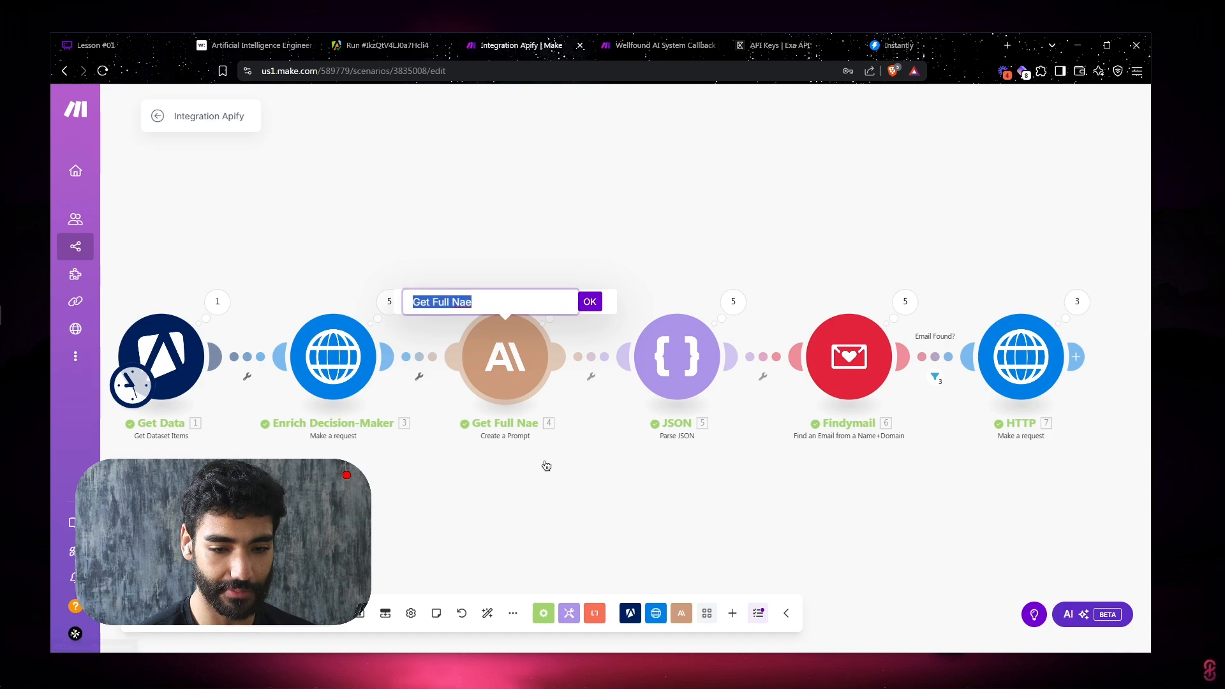
key("End")
key("Return")
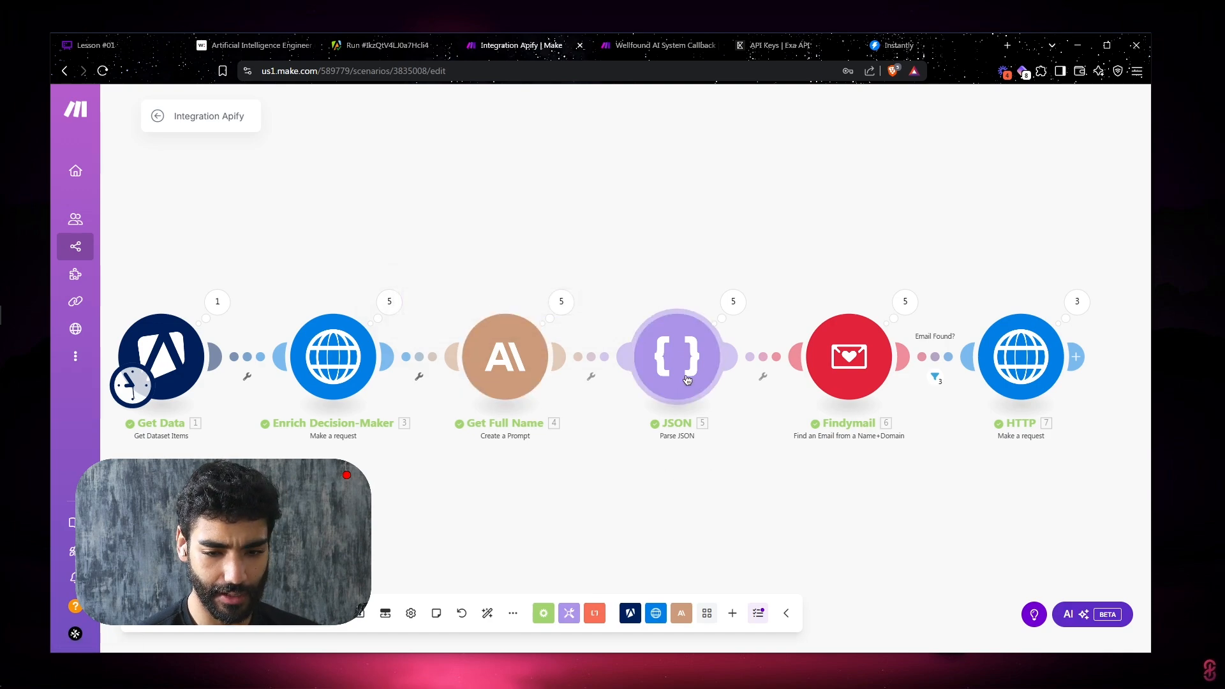
Step: Rename the Findymail module 'Find Email' and the last HTTP module 'Send Data To Callback'
left_click(834, 375)
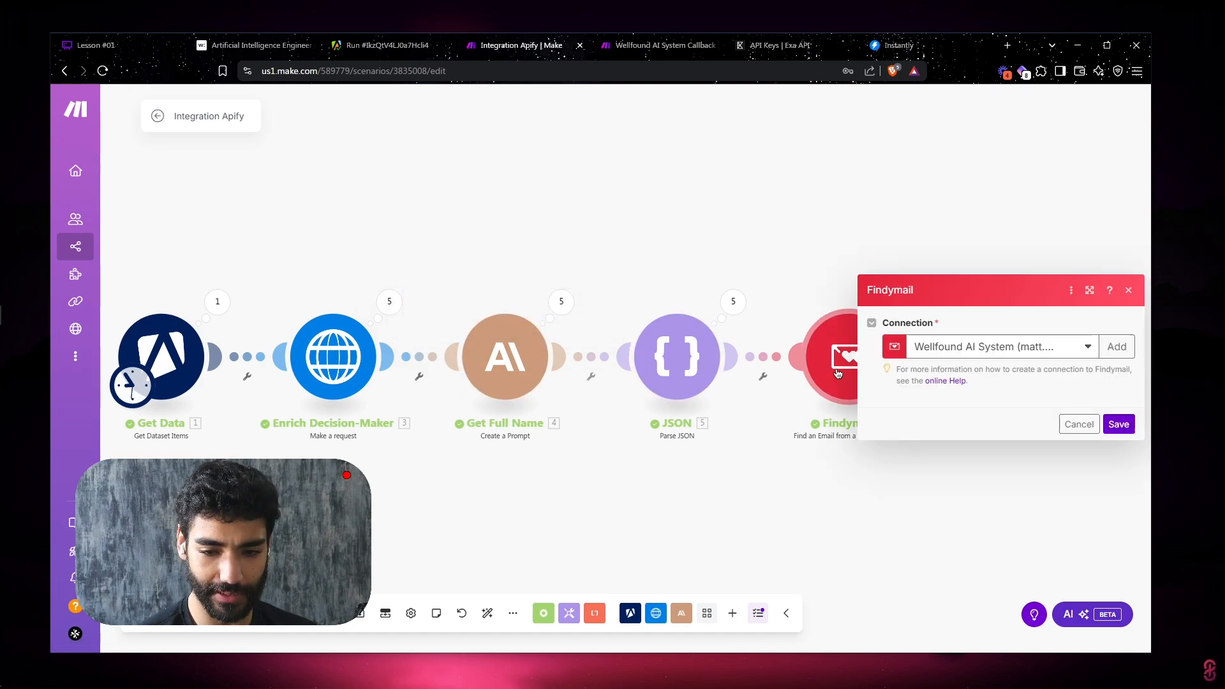
right_click(832, 375)
left_click(850, 450)
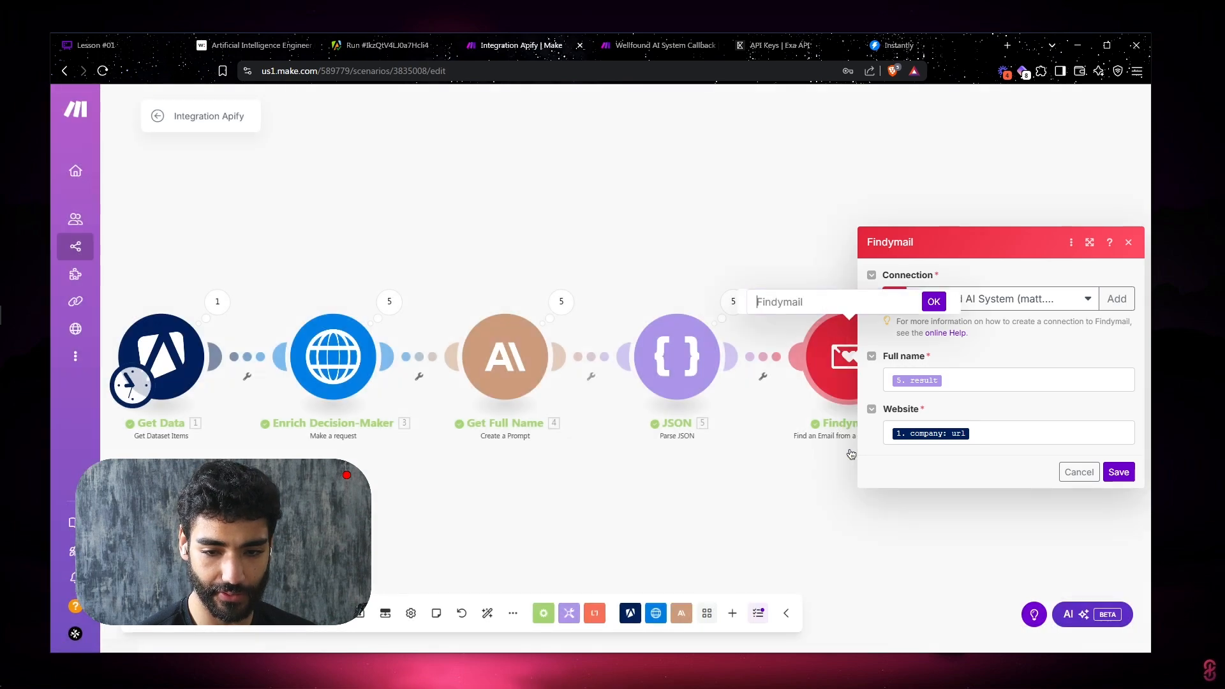
type("Find Em")
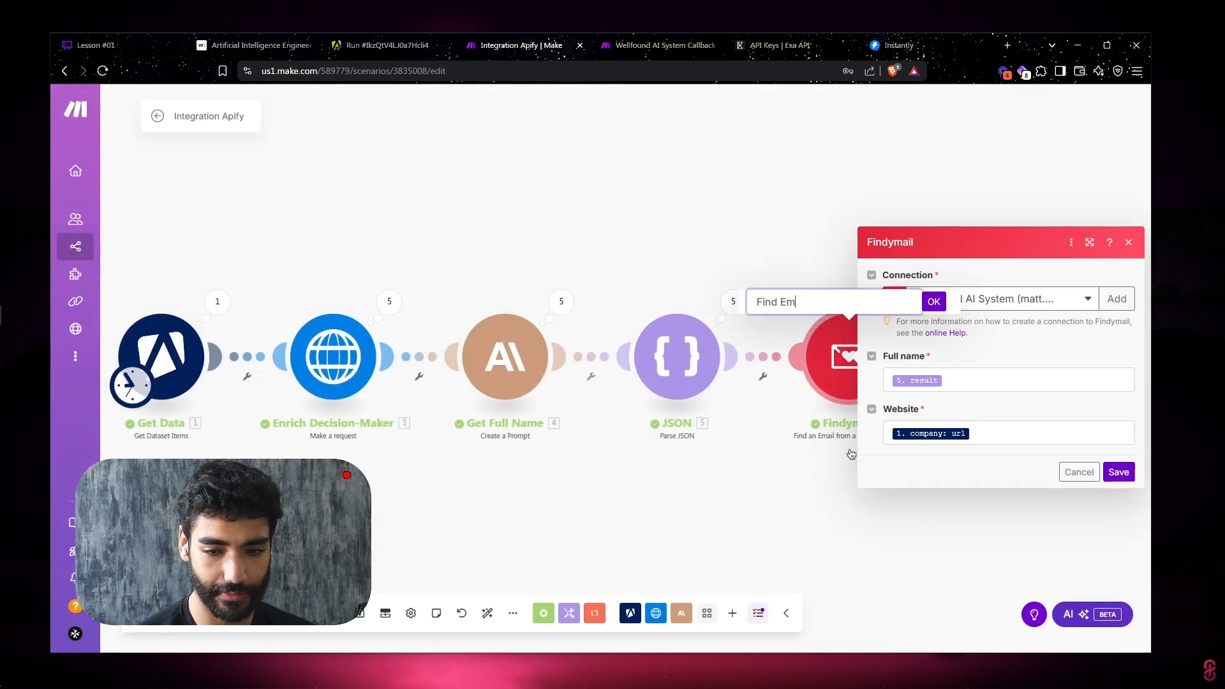
type("ail")
key("Return")
left_click(744, 498)
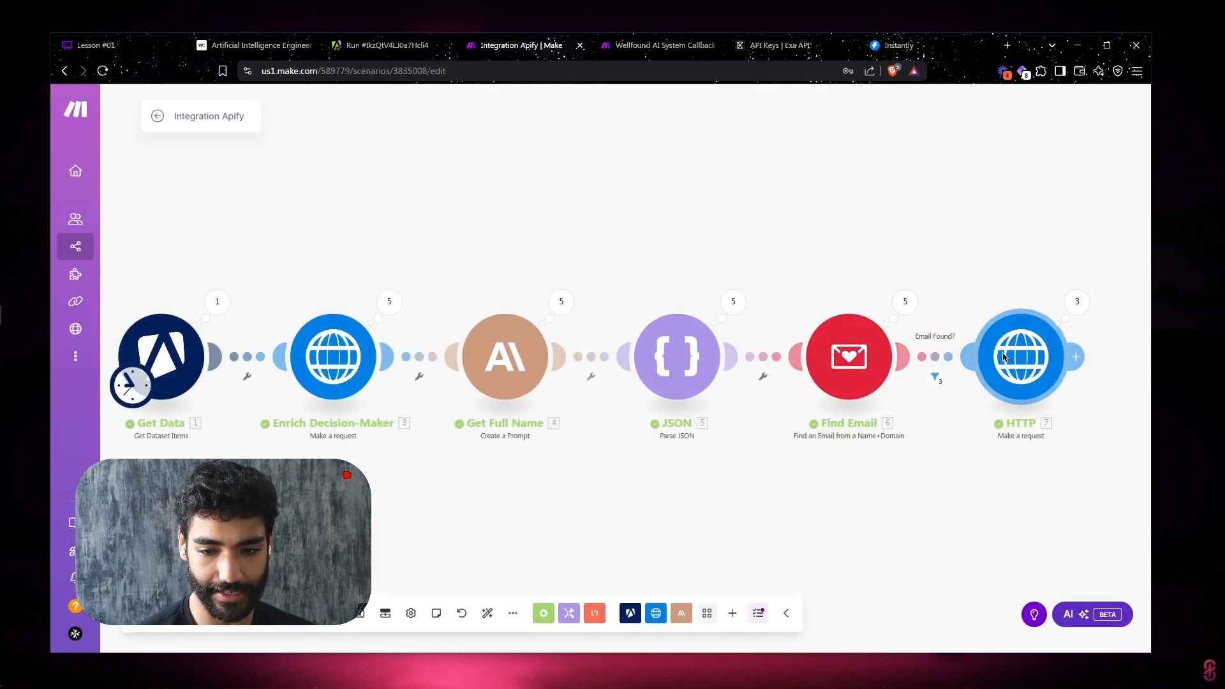
right_click(1011, 355)
left_click(1023, 436)
type("Se")
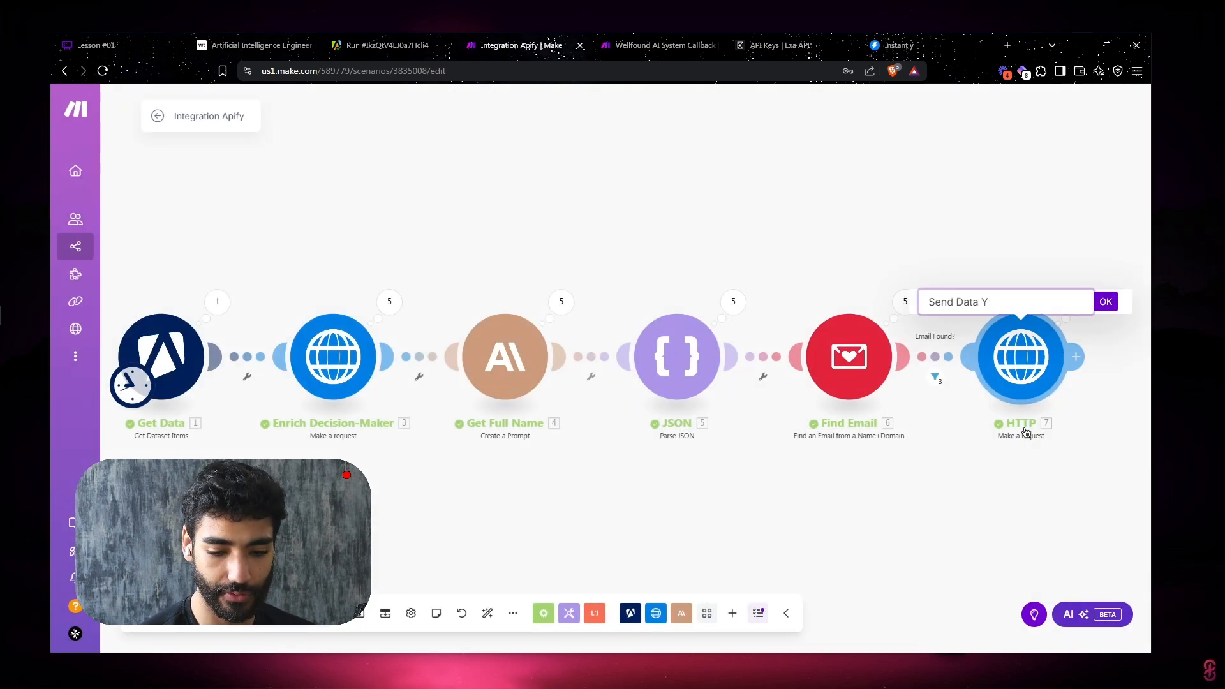
type("nd Data To Callb")
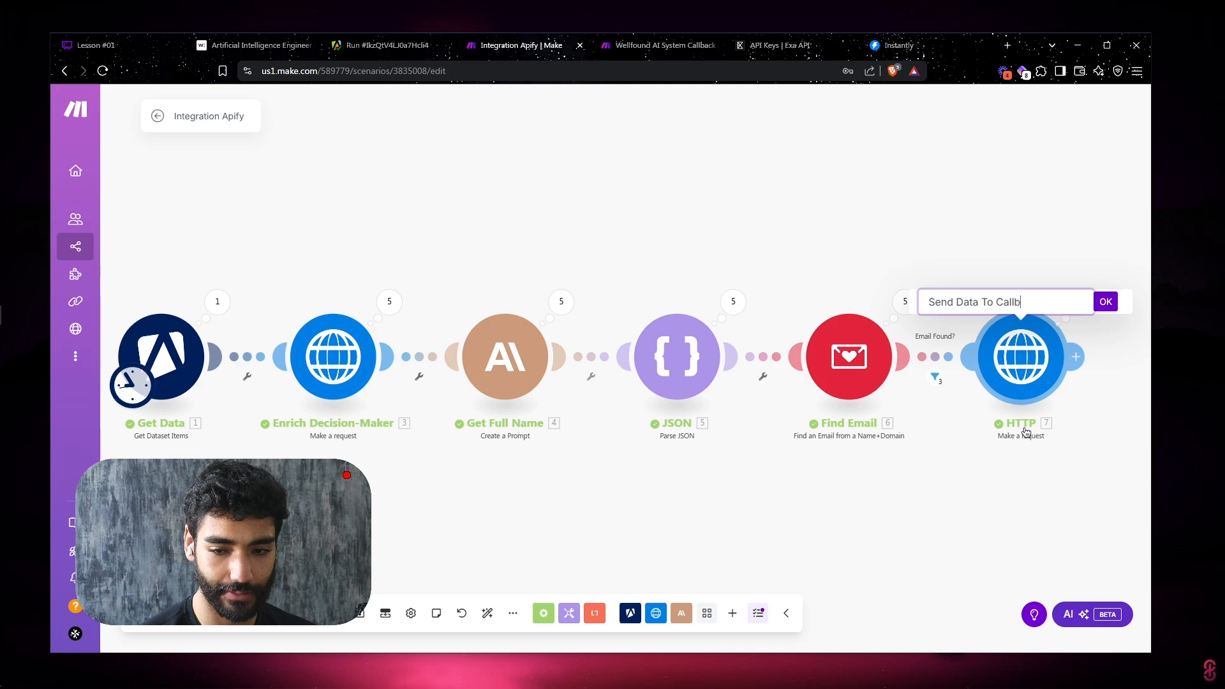
type("ack")
key("Return")
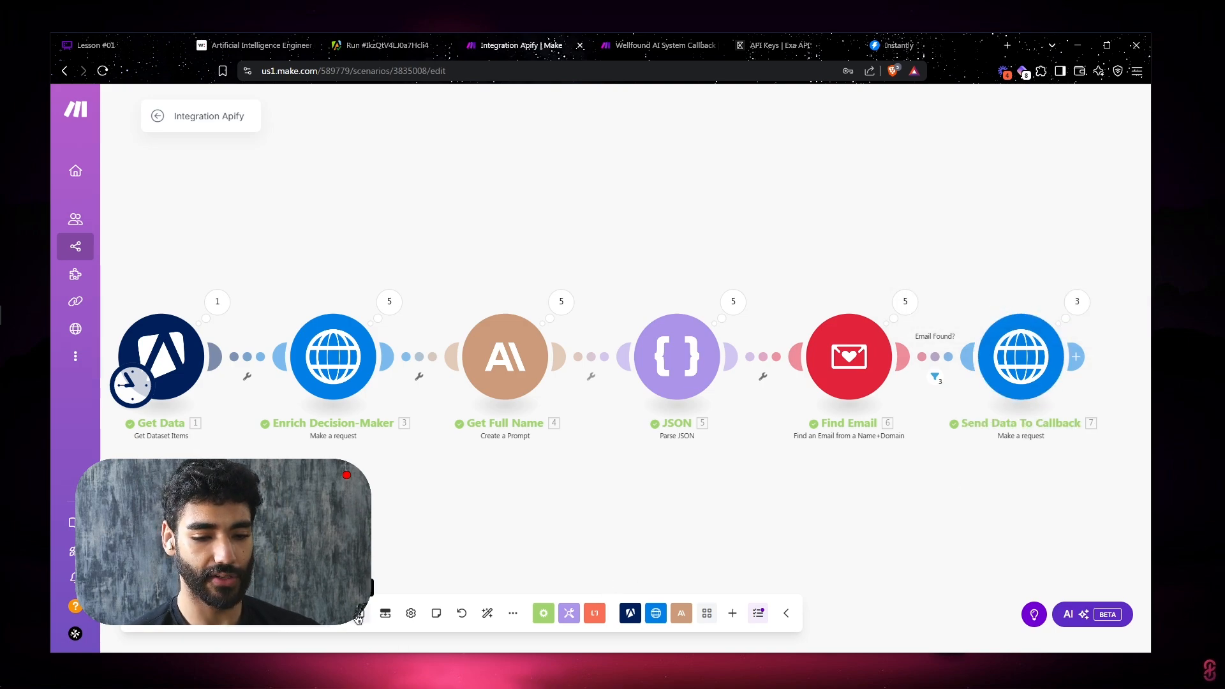
Step: Save the Integration Apify scenario and auto-align its modules into a neat row
left_click(359, 613)
left_click(487, 613)
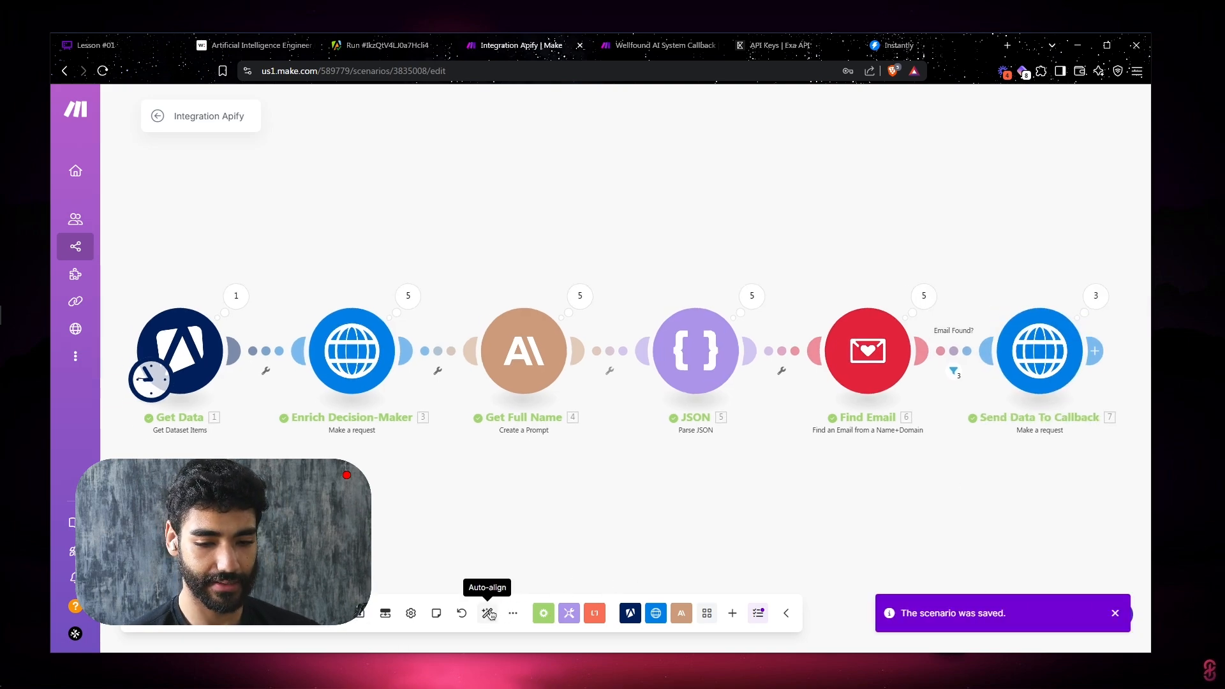
left_click(197, 345)
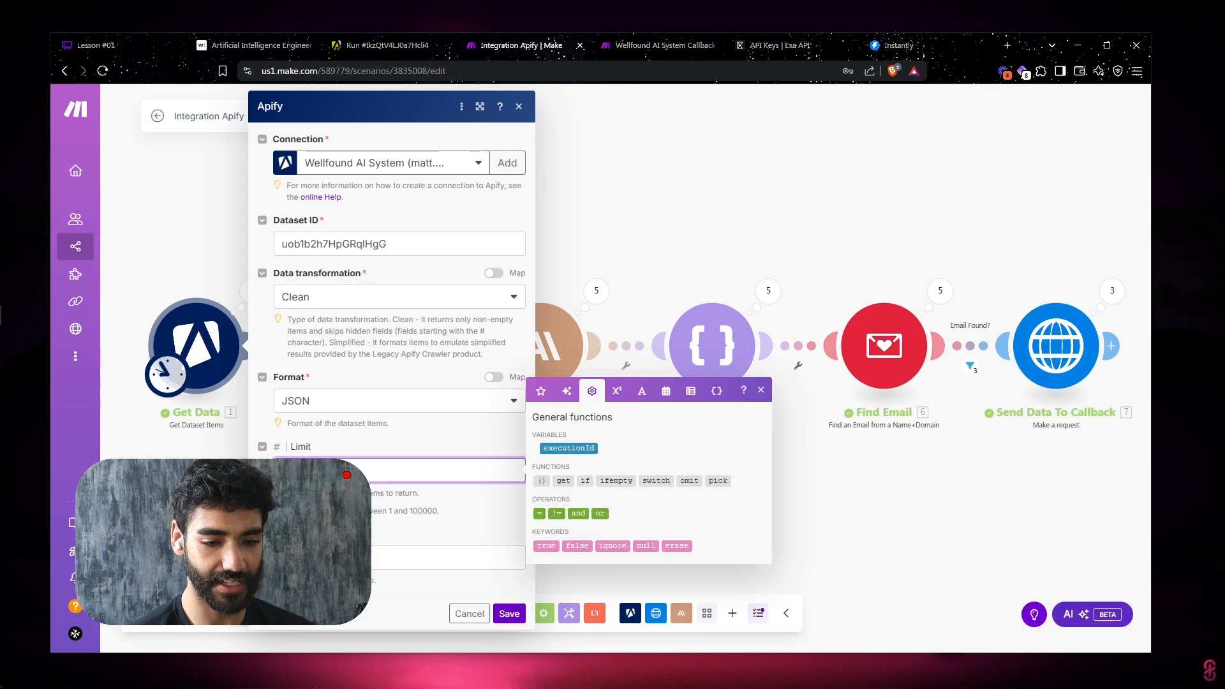
left_click(509, 613)
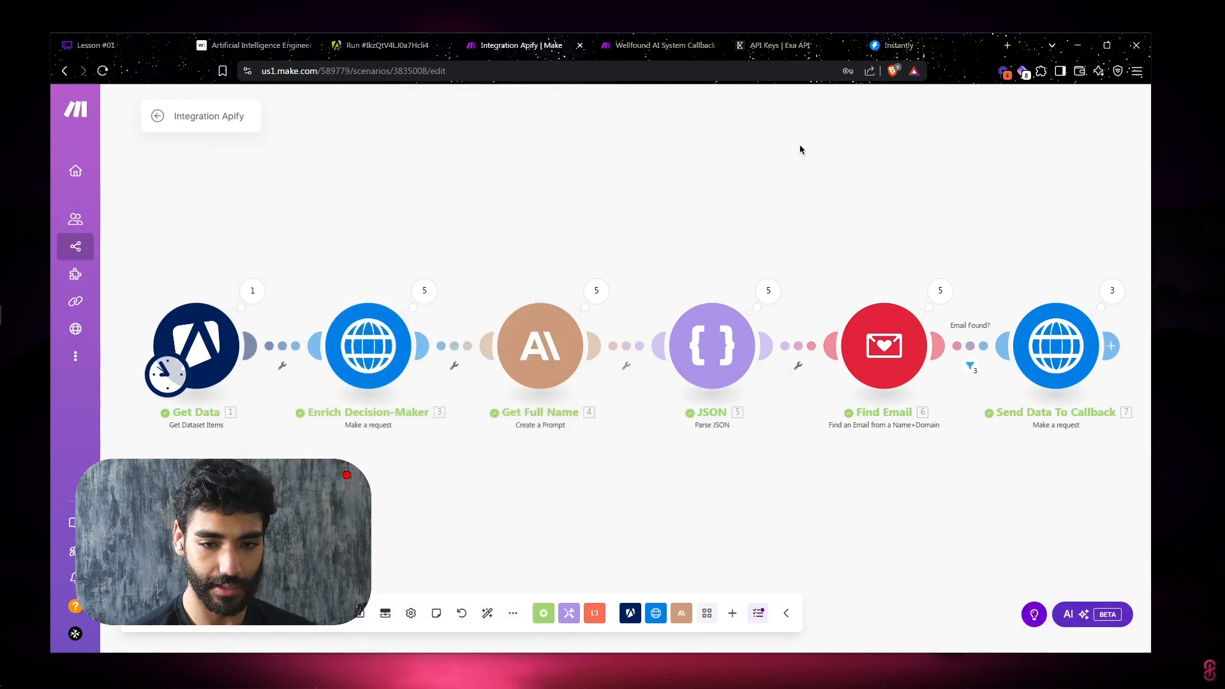
Step: Check the Wellfound AI System Callback run history, then view the Instantly campaign's new lead
left_click(666, 45)
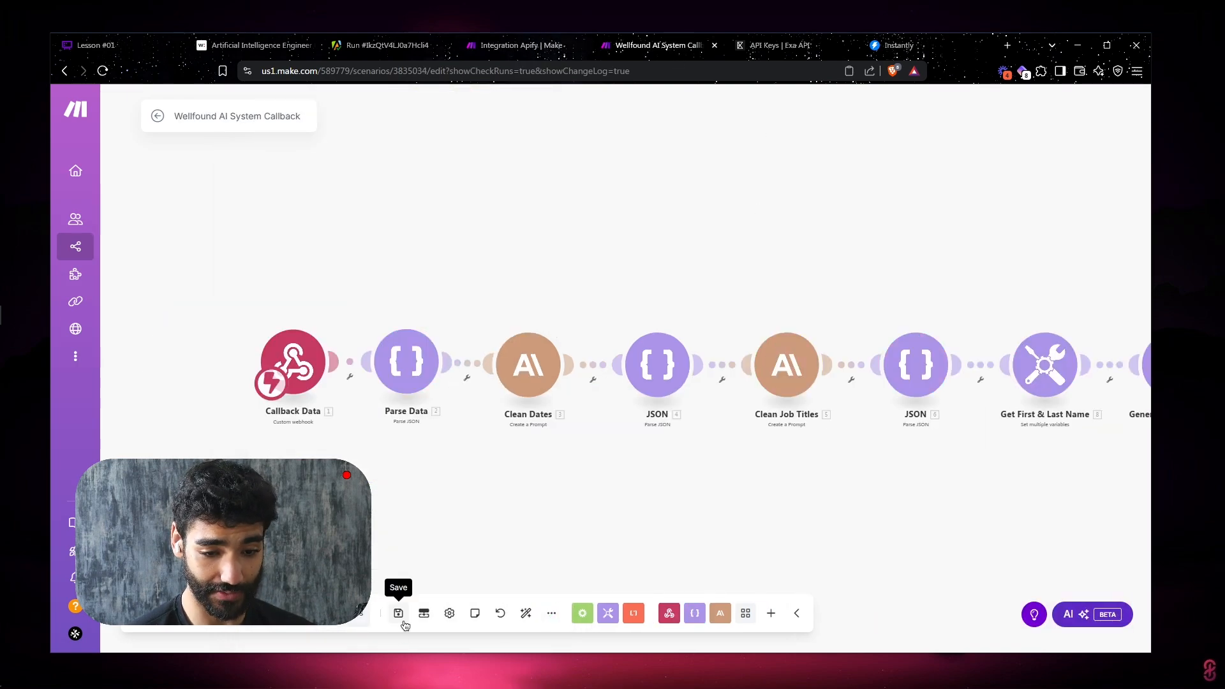
left_click(157, 116)
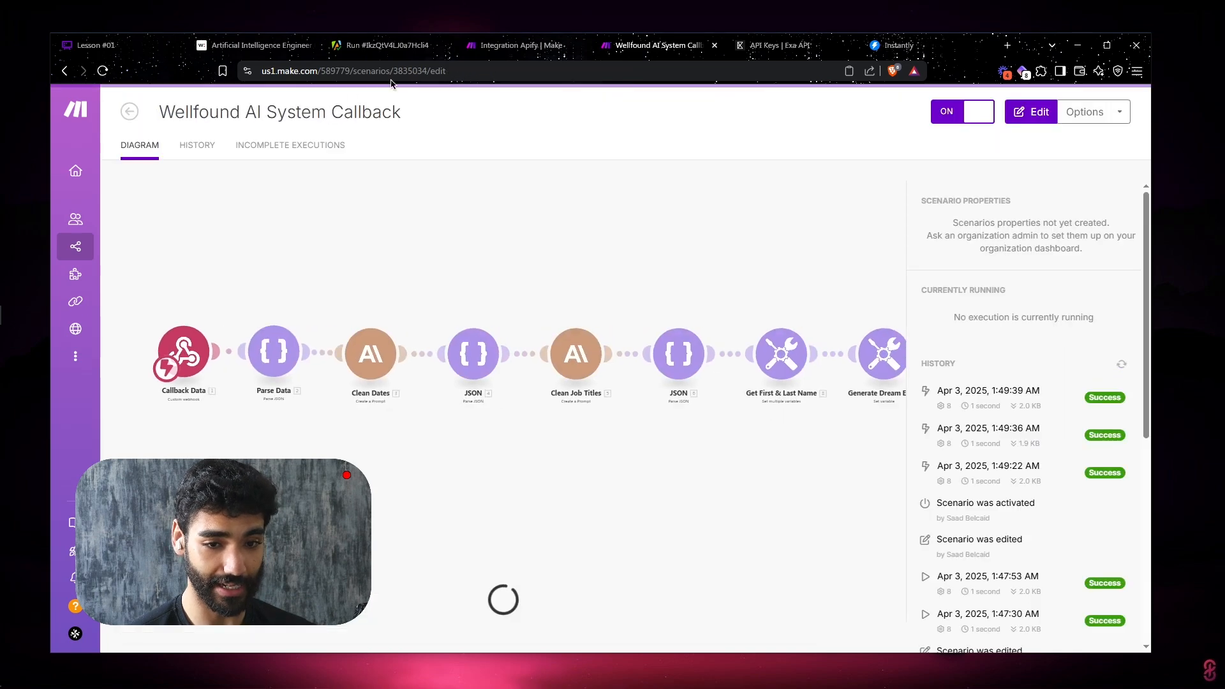
left_click(518, 47)
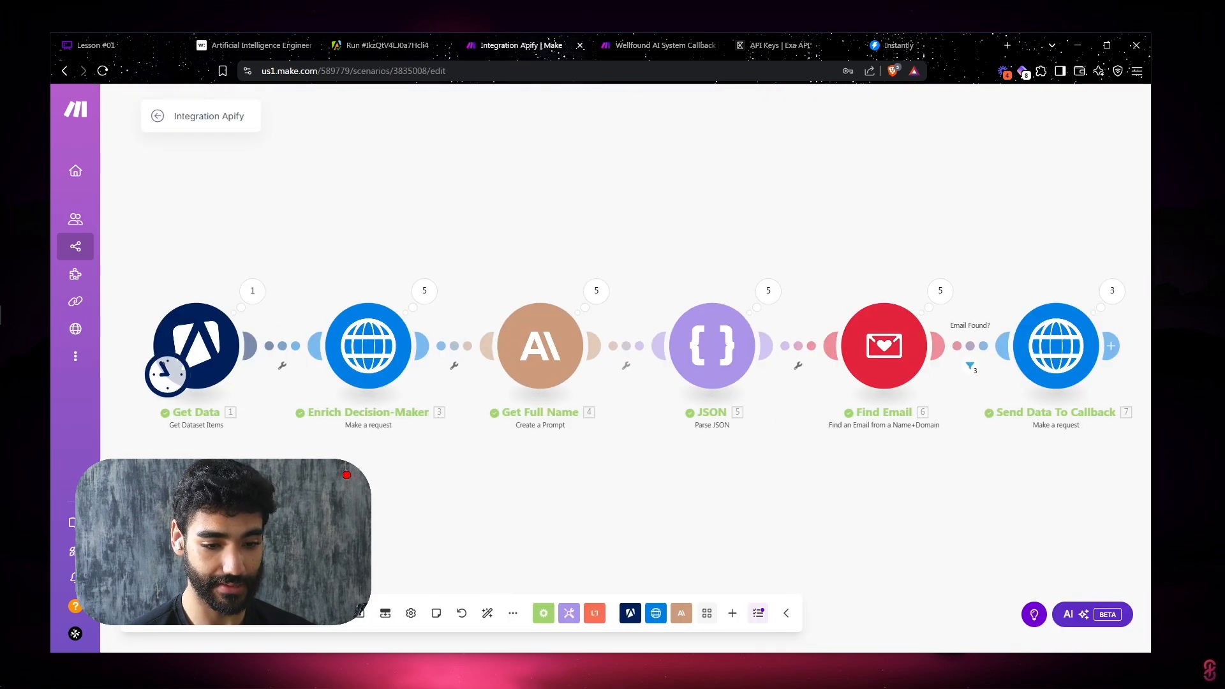
key("ctrl+Tab")
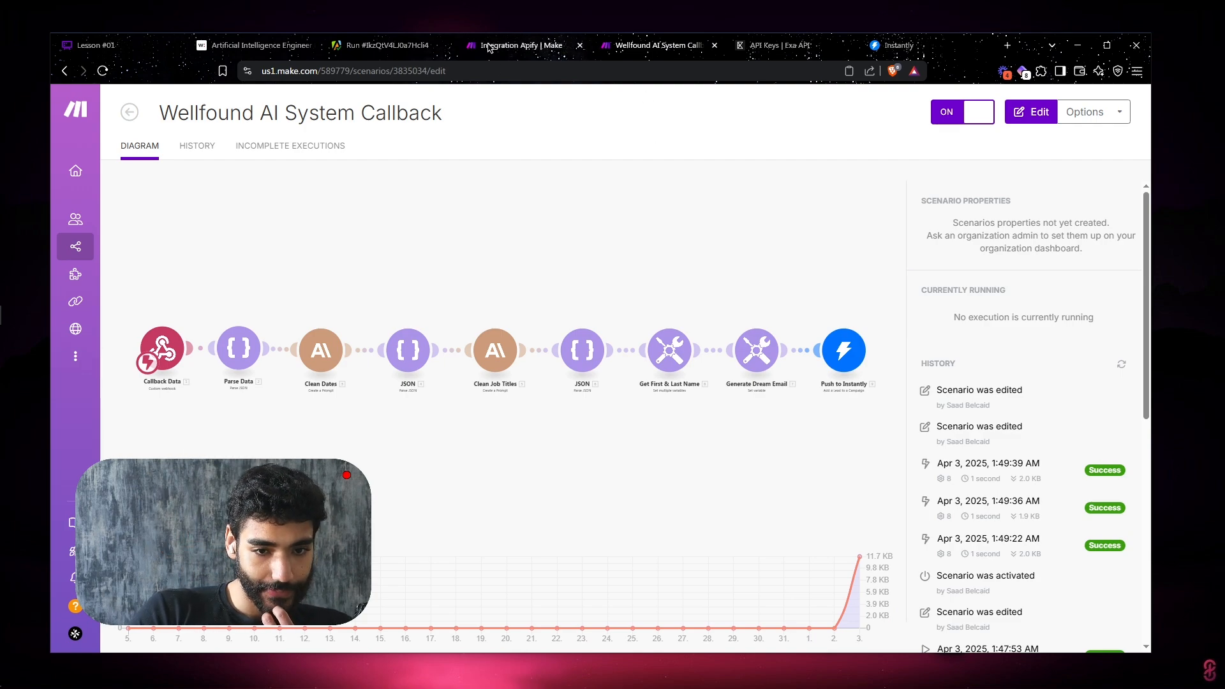
left_click(508, 53)
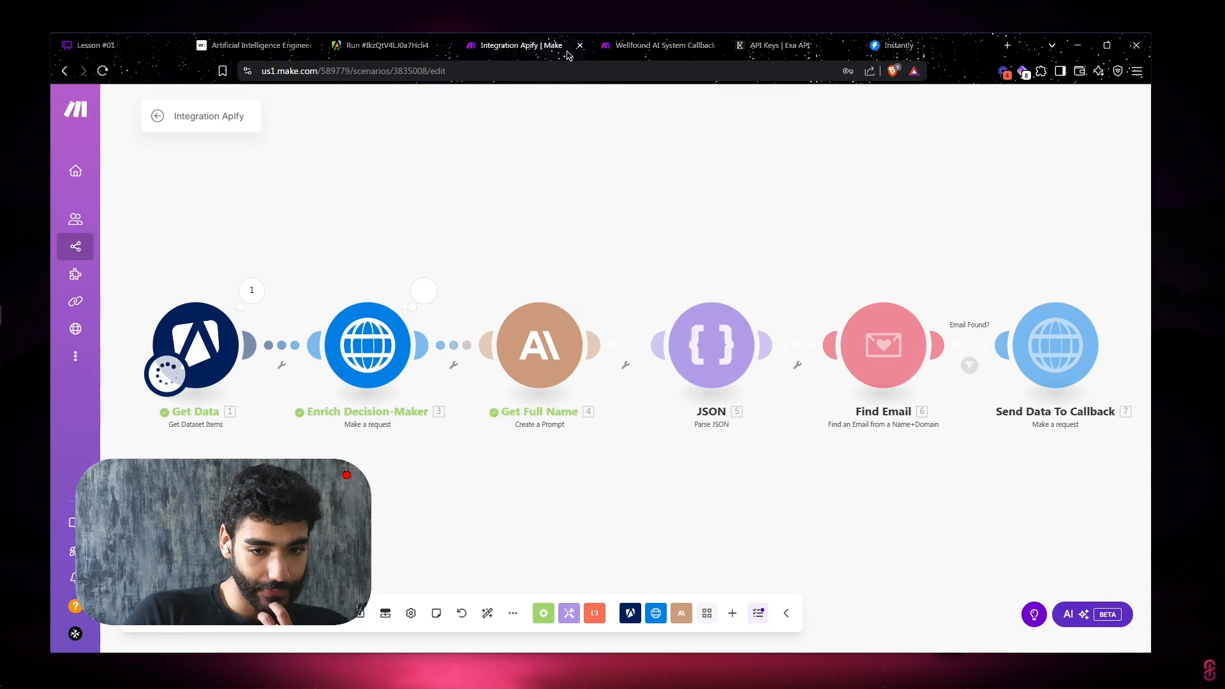
left_click(607, 47)
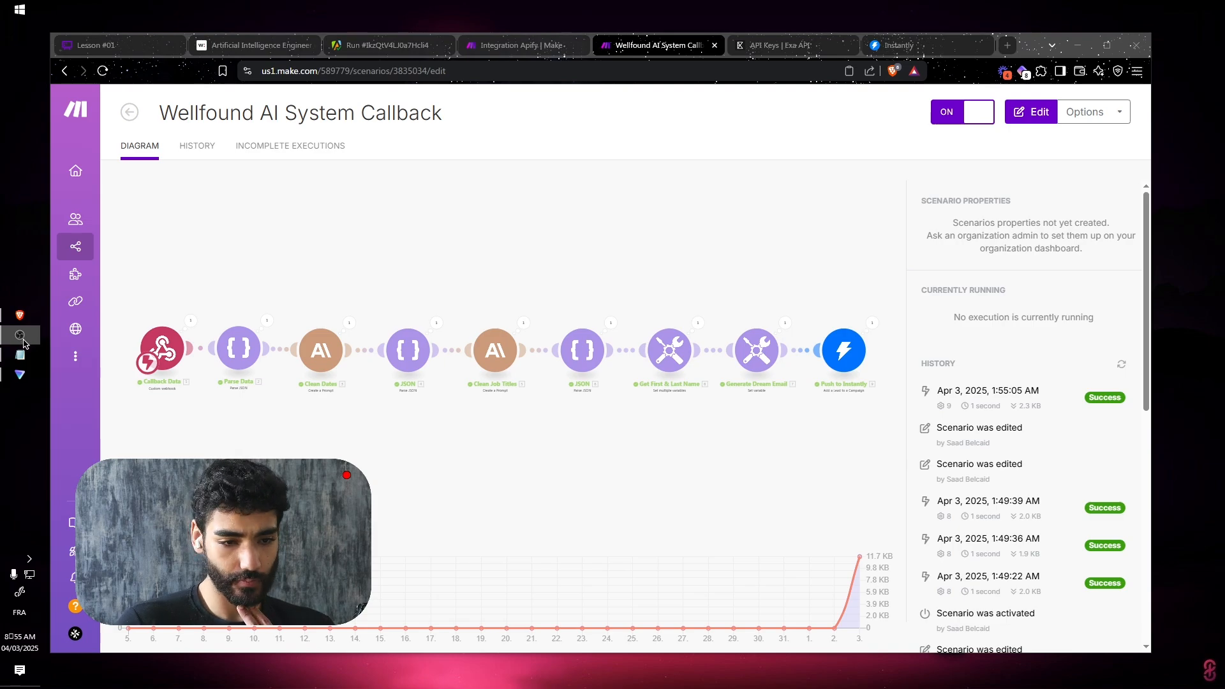
left_click(906, 55)
Step: Check the campaign's three leads, then preview the email's personalised greeting
left_click(307, 183)
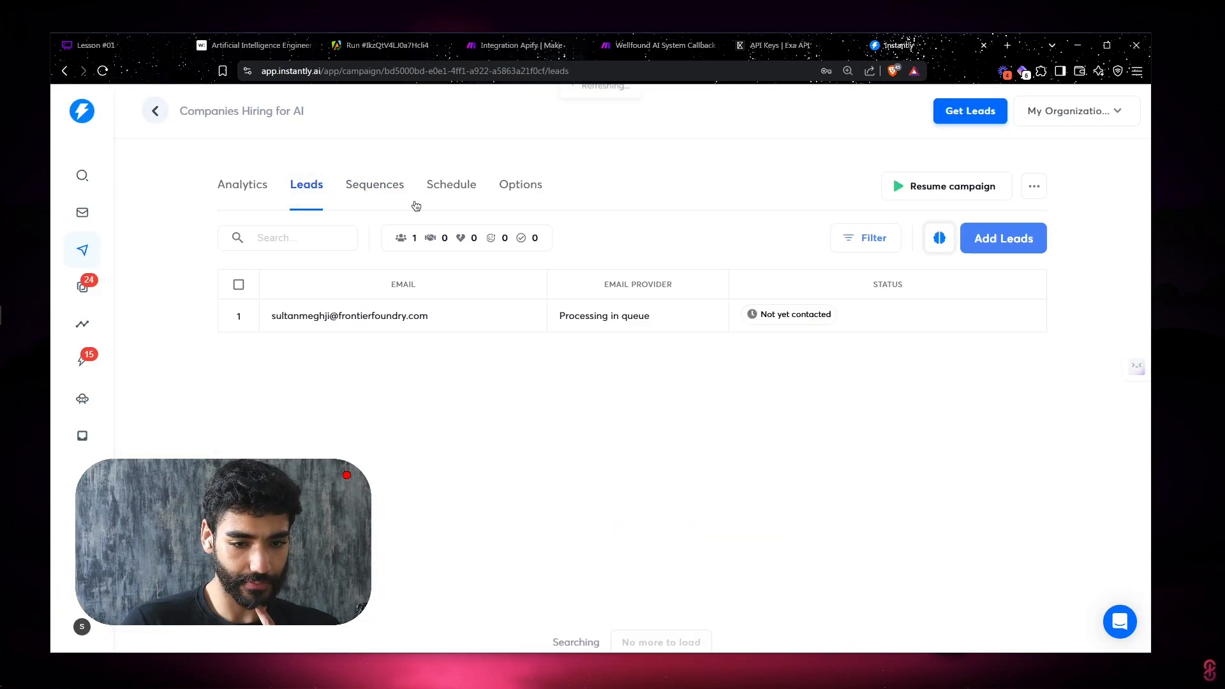
left_click(373, 187)
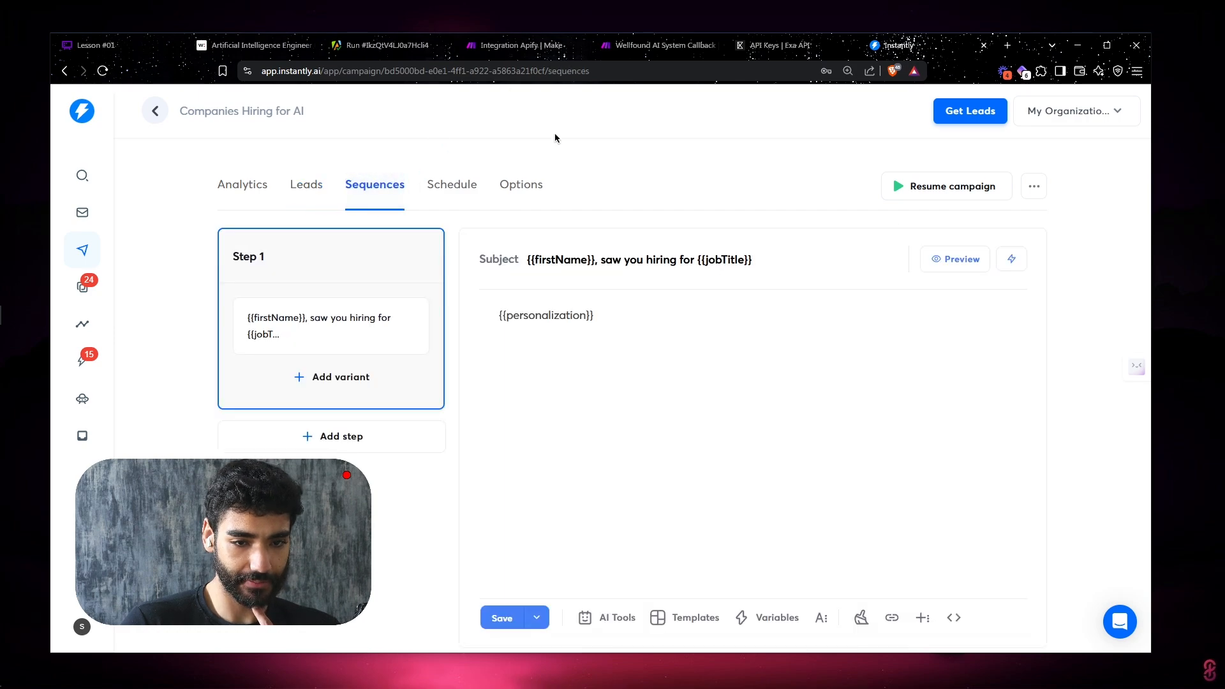
left_click(961, 259)
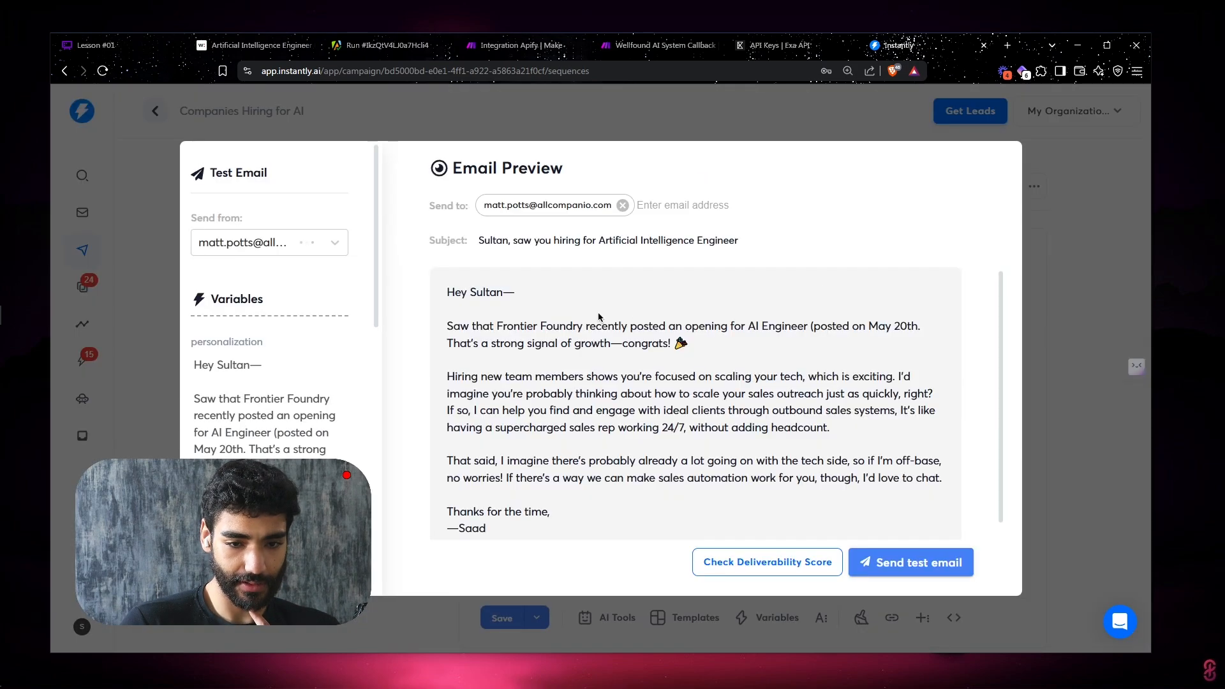
left_click_drag(450, 290, 518, 293)
key("ctrl+5")
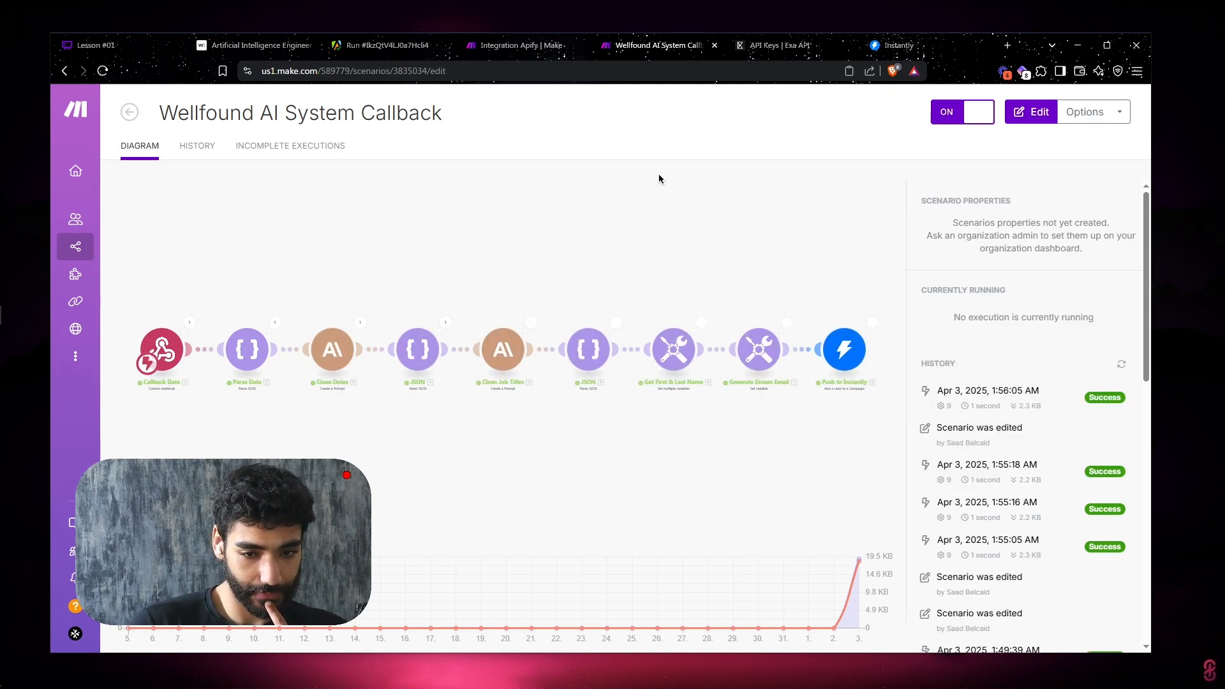
Step: Back in the sequence, re-preview the email and check the job-posting sentence with its date
left_click(925, 48)
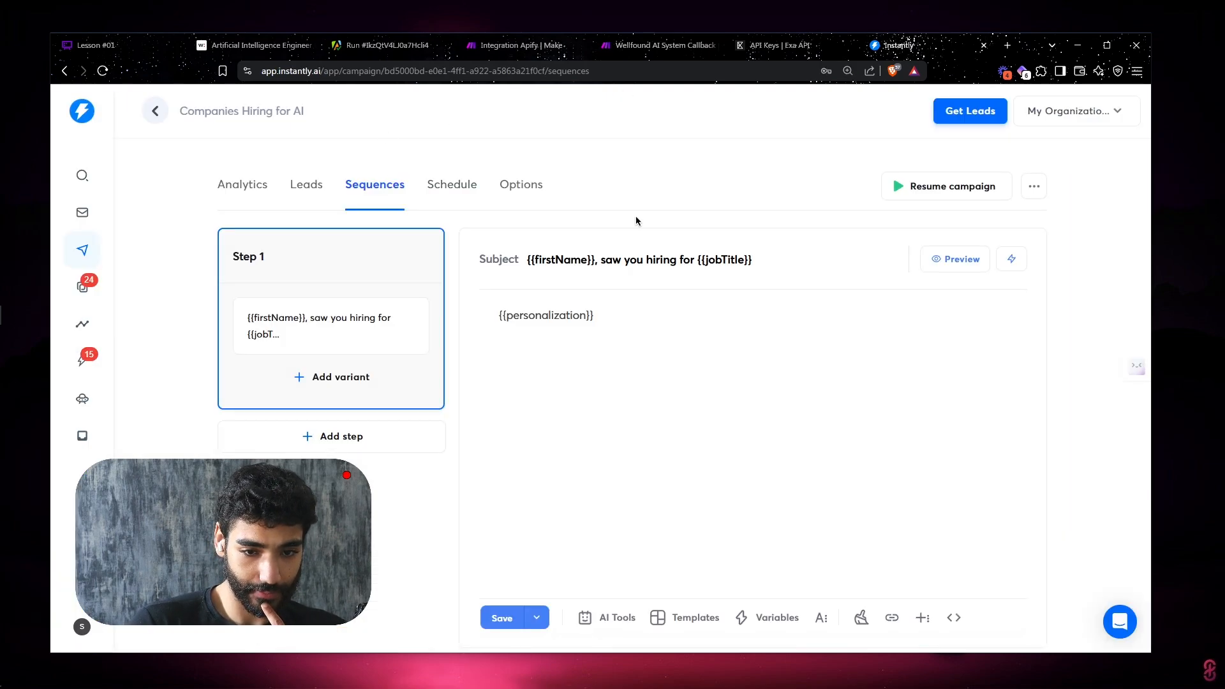
left_click(956, 259)
left_click_drag(619, 326, 825, 339)
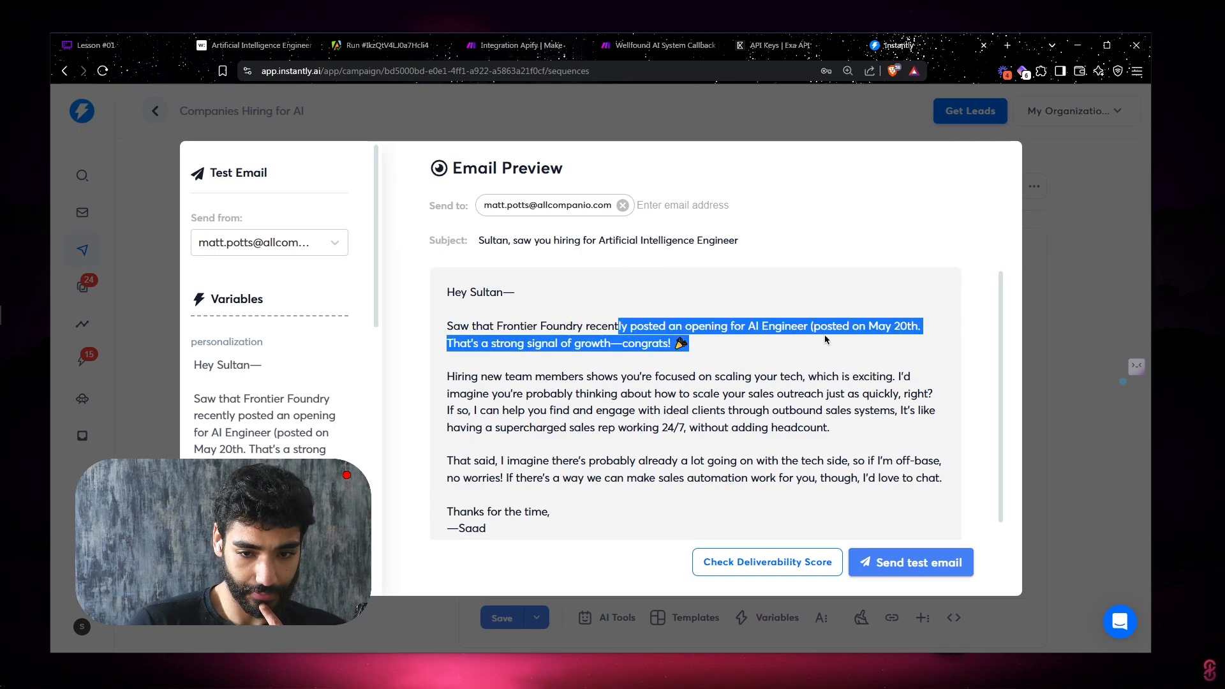
left_click(846, 330)
left_click(1039, 318)
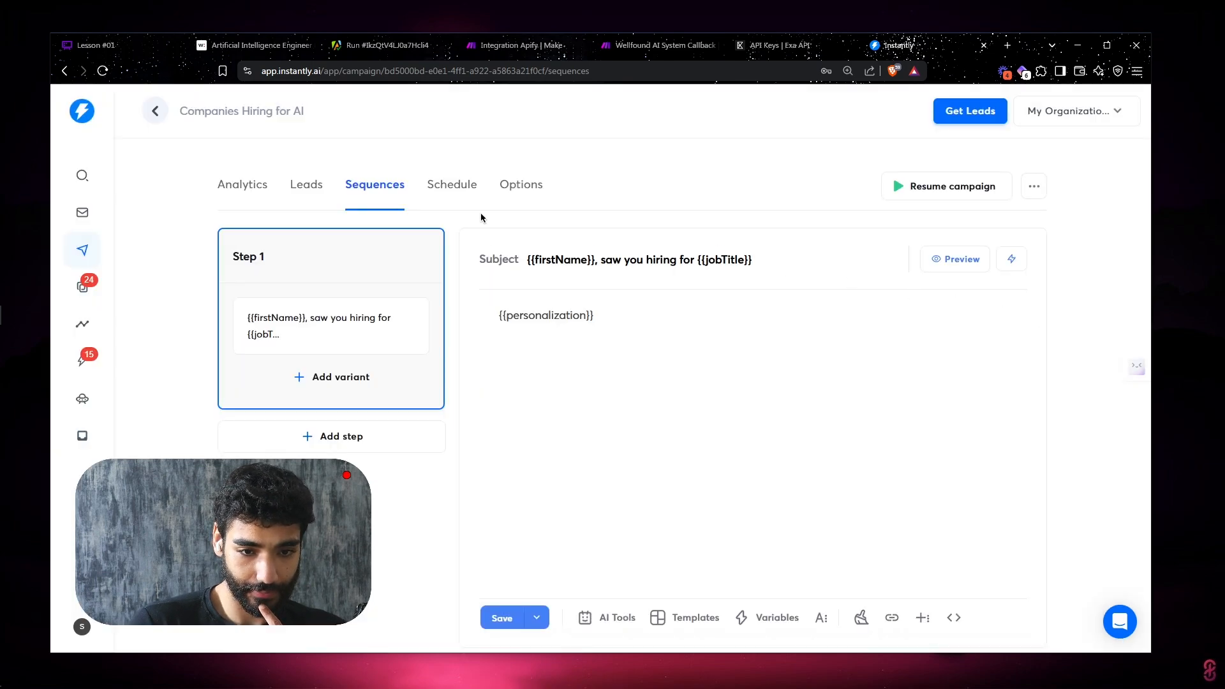
Step: Re-check the leads and the rendered preview, ending at the Step 1 subject line
left_click(308, 192)
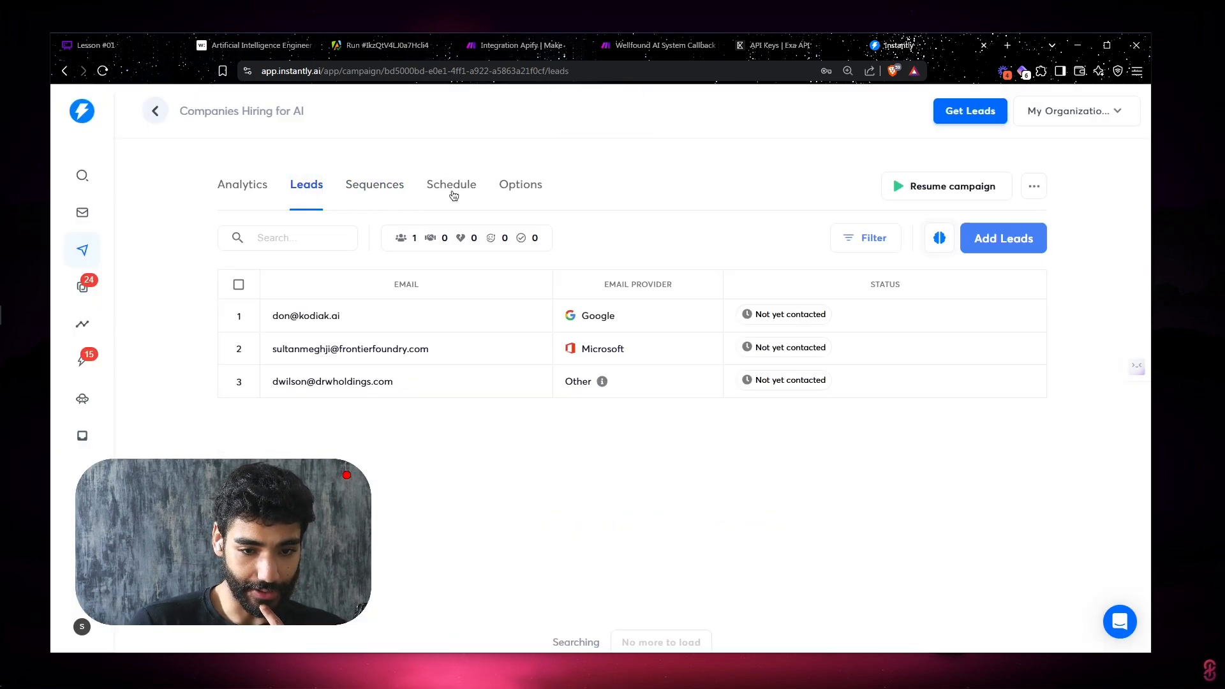
left_click(395, 190)
left_click(960, 260)
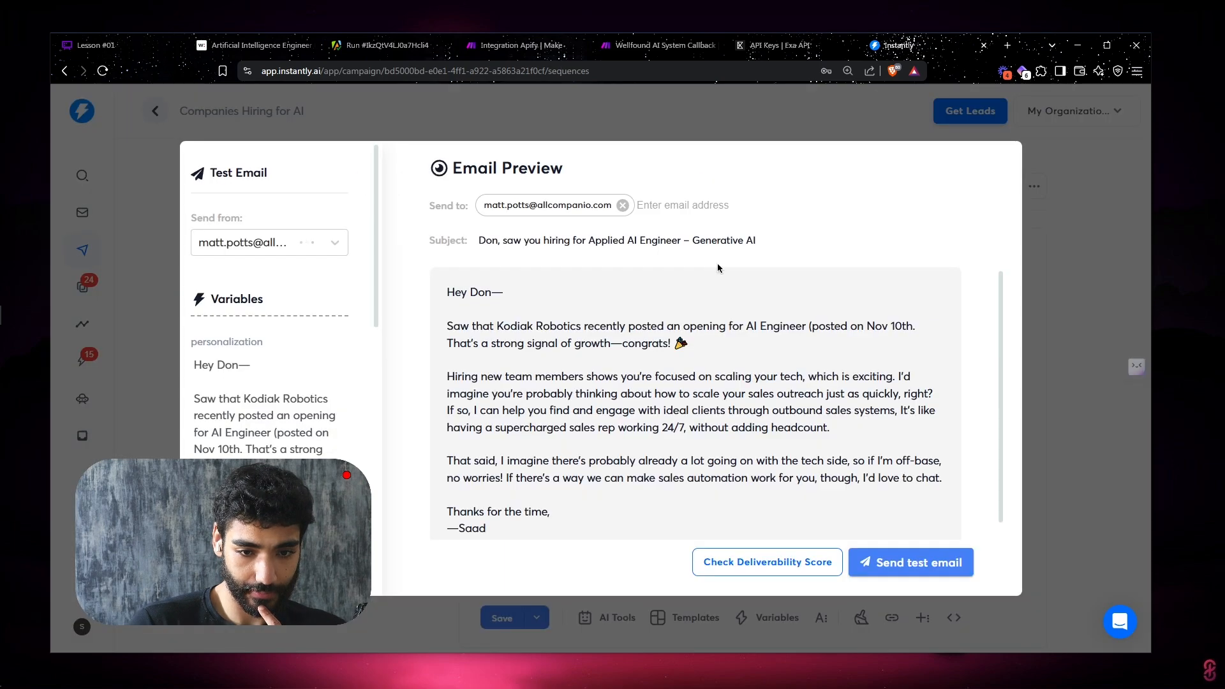
left_click_drag(429, 293, 546, 294)
left_click(1046, 302)
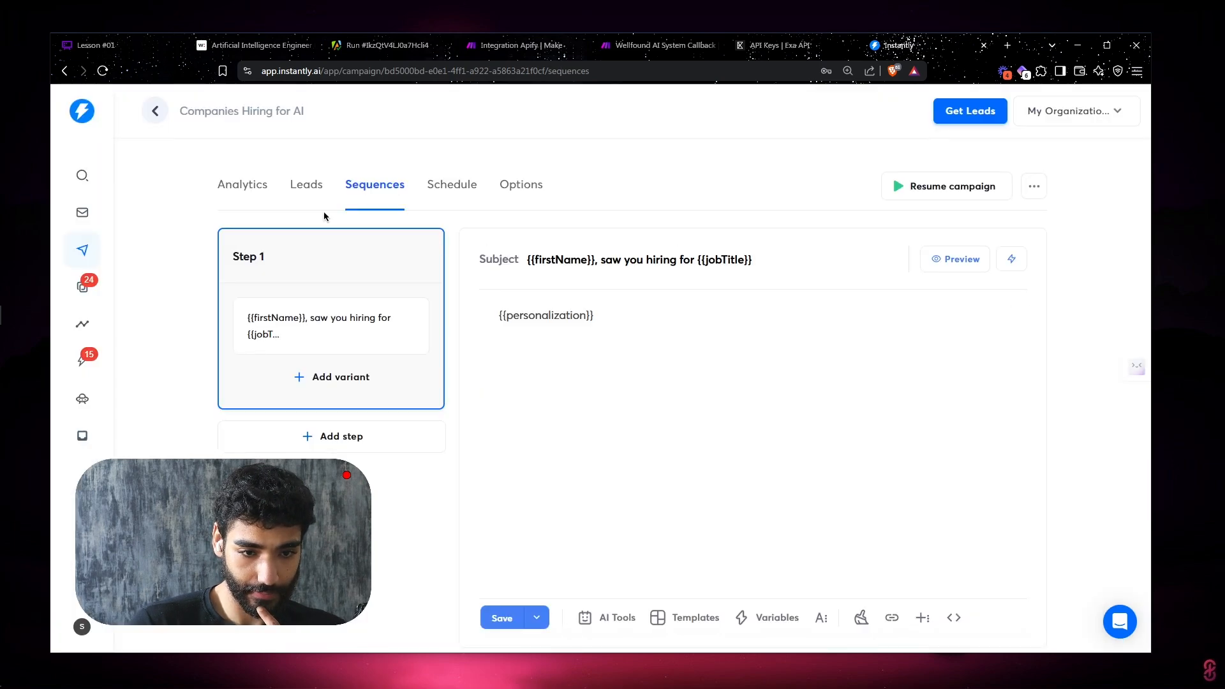
left_click(308, 186)
left_click(373, 190)
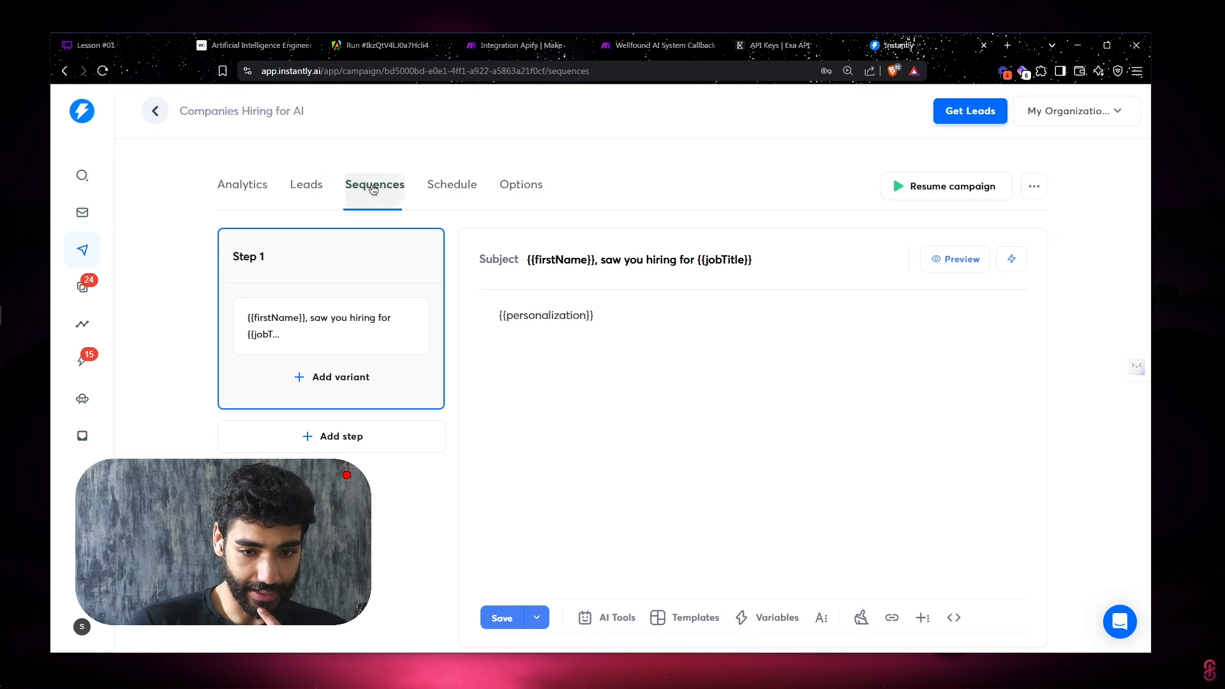
left_click(971, 272)
left_click(1104, 331)
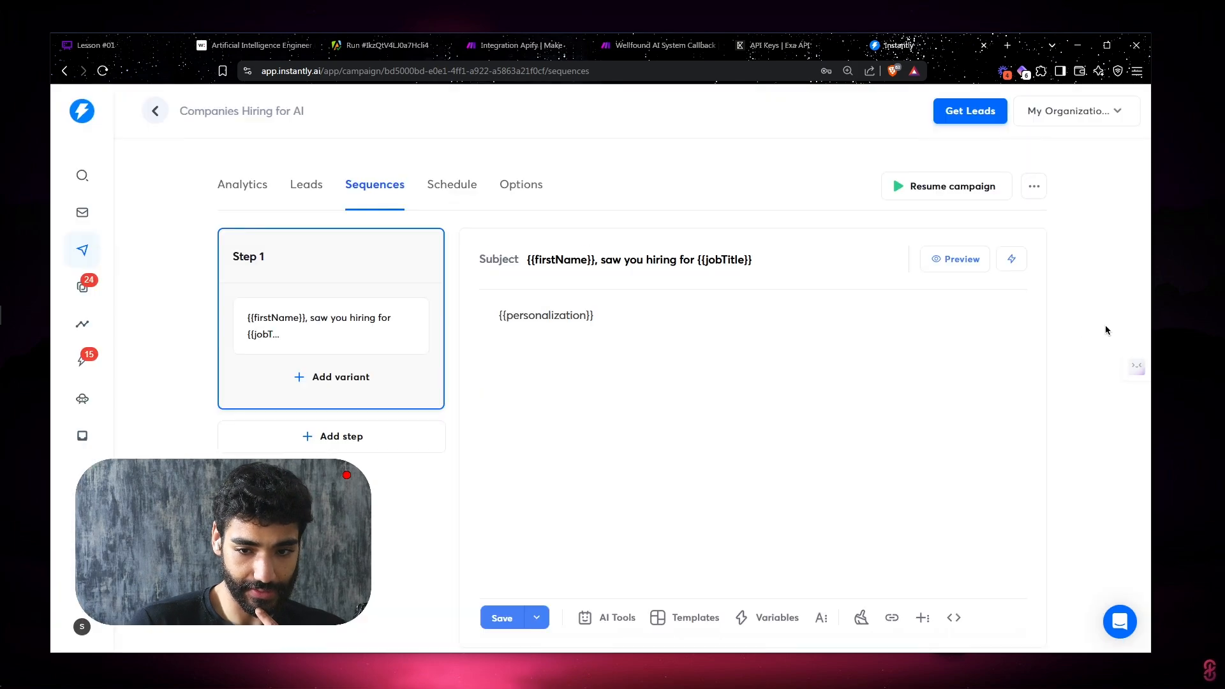
left_click(769, 249)
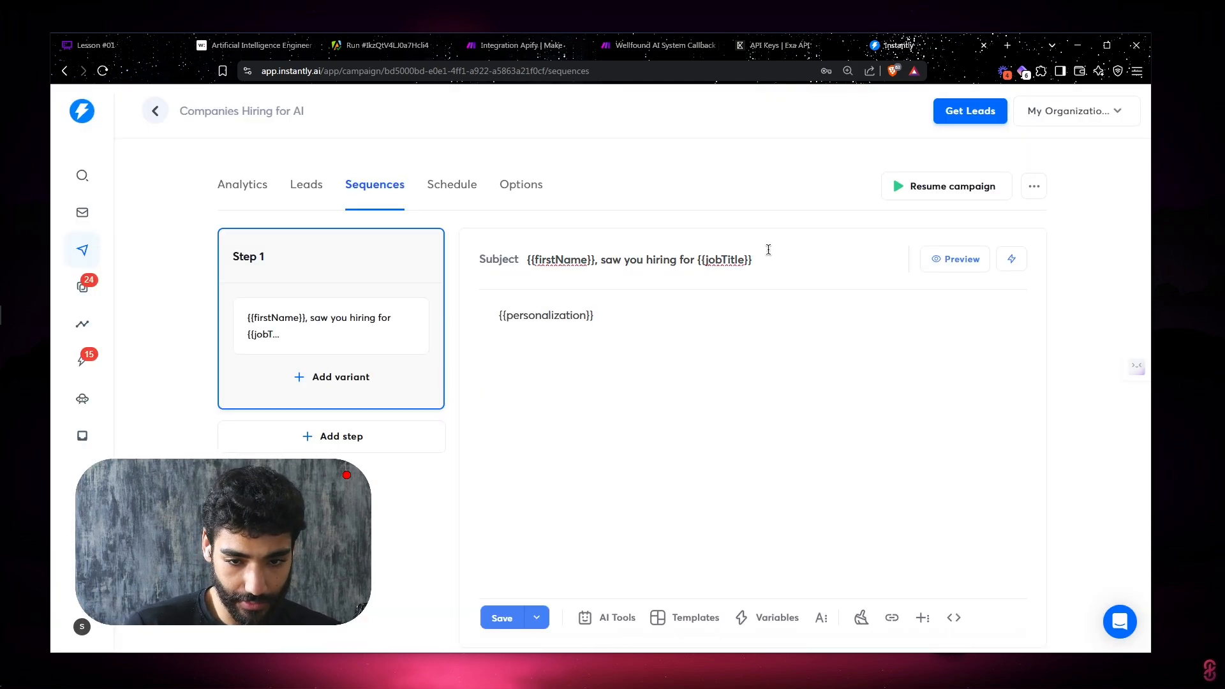
Step: Append ' on {{datePosted}}' to the Step 1 subject and confirm the preview shows 'Nov 10th'
type("vo")
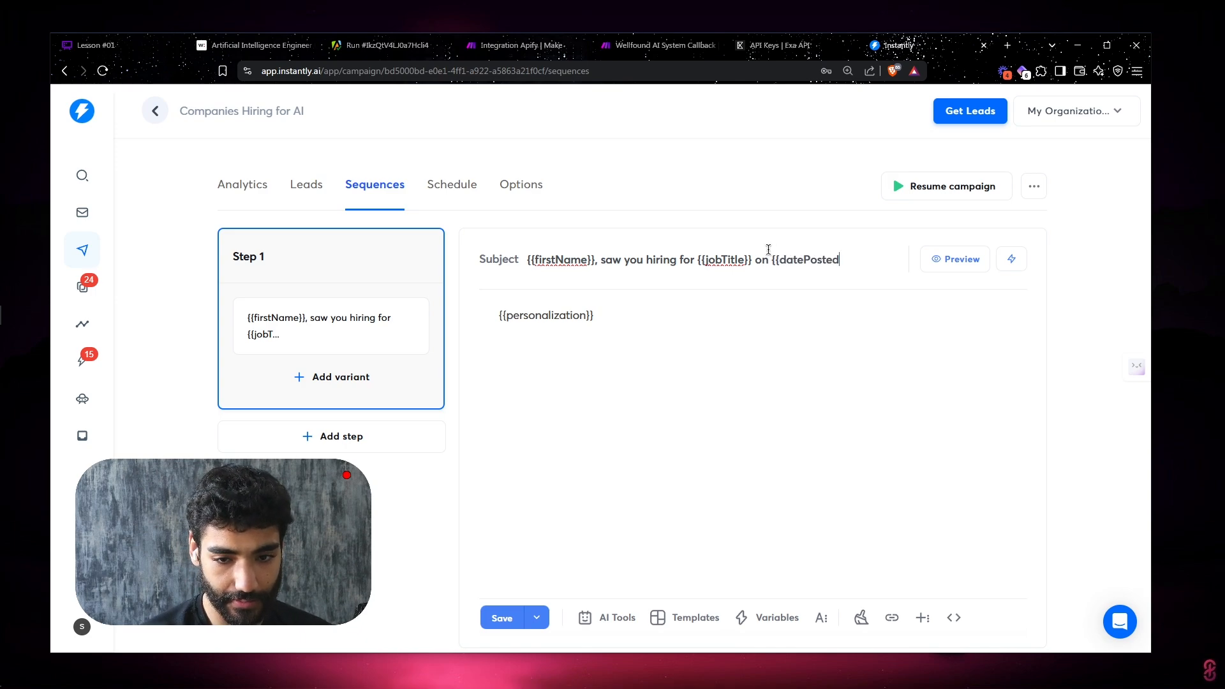
left_click(948, 273)
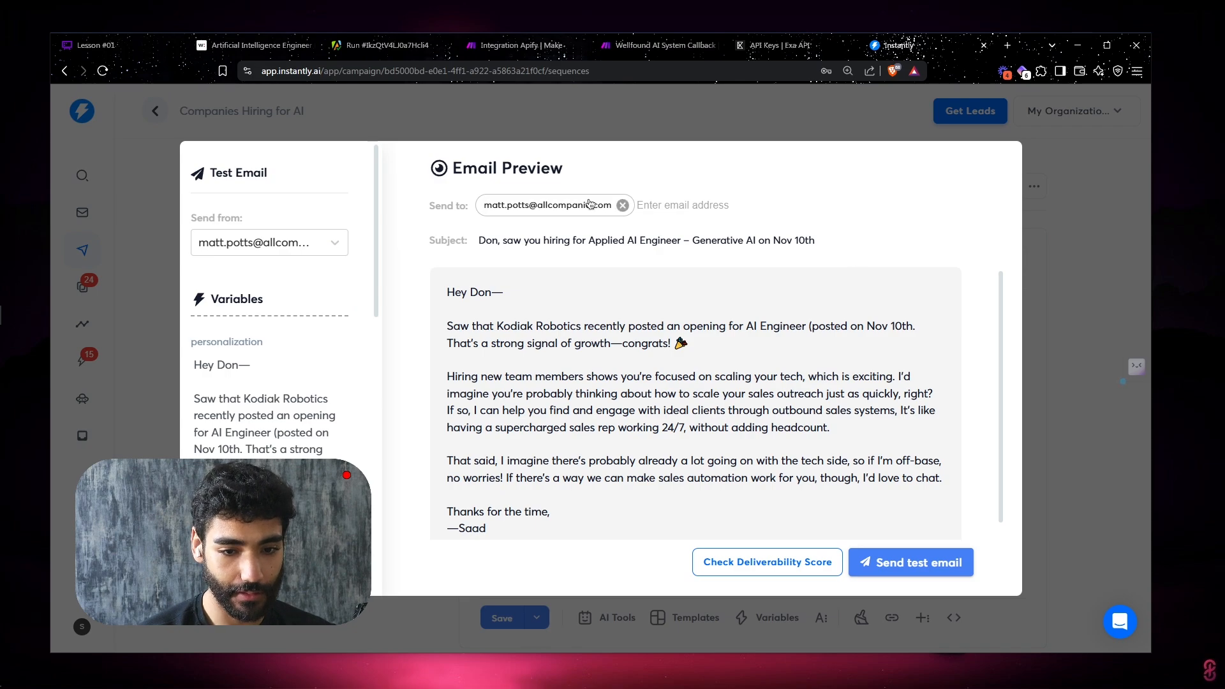
left_click(1076, 325)
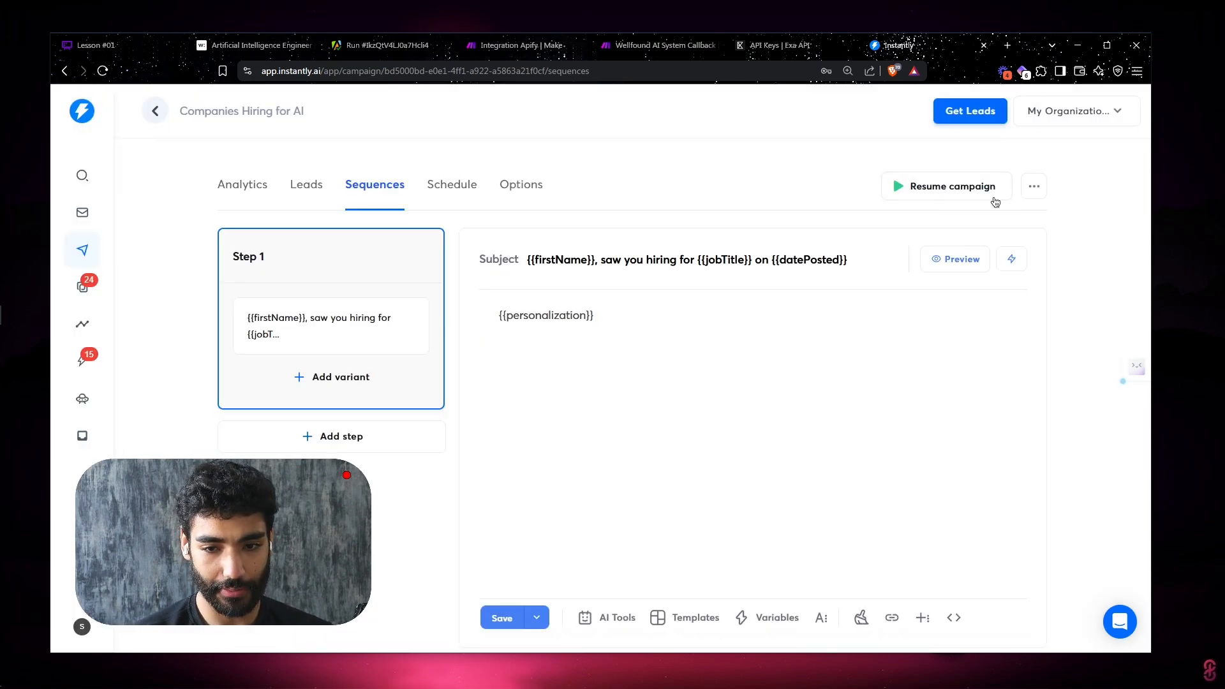
left_click(948, 265)
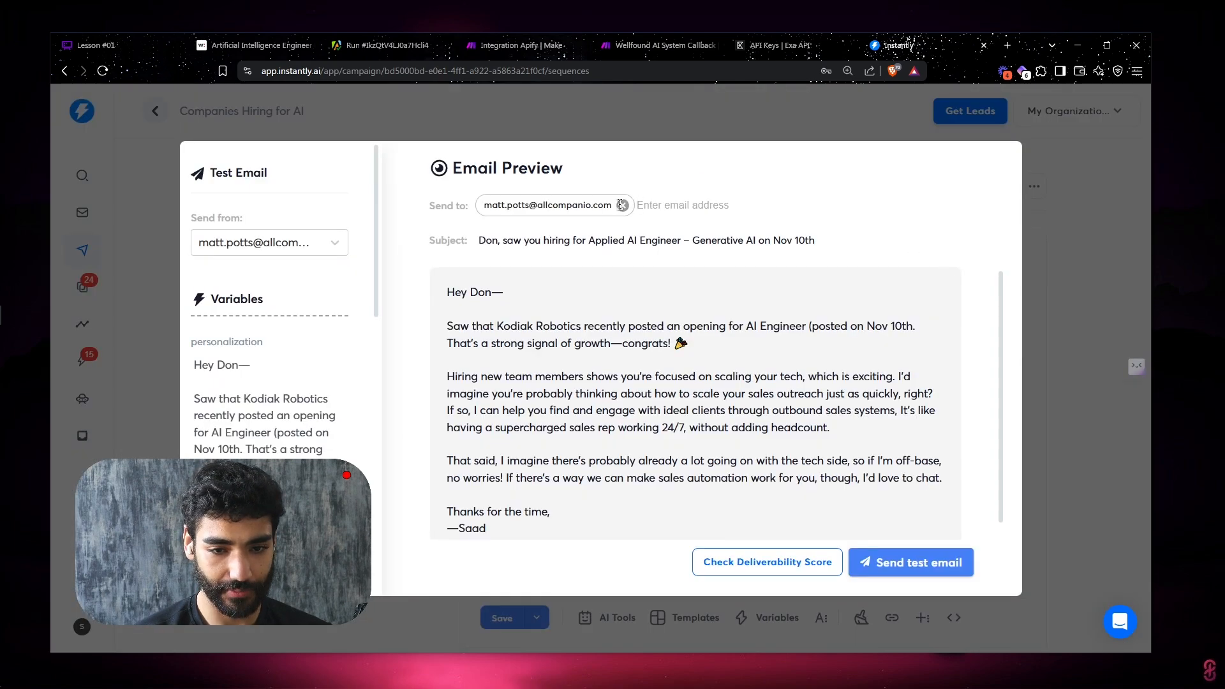
Step: Replace the default test recipient with your own e-mail address and send the test email
left_click(622, 205)
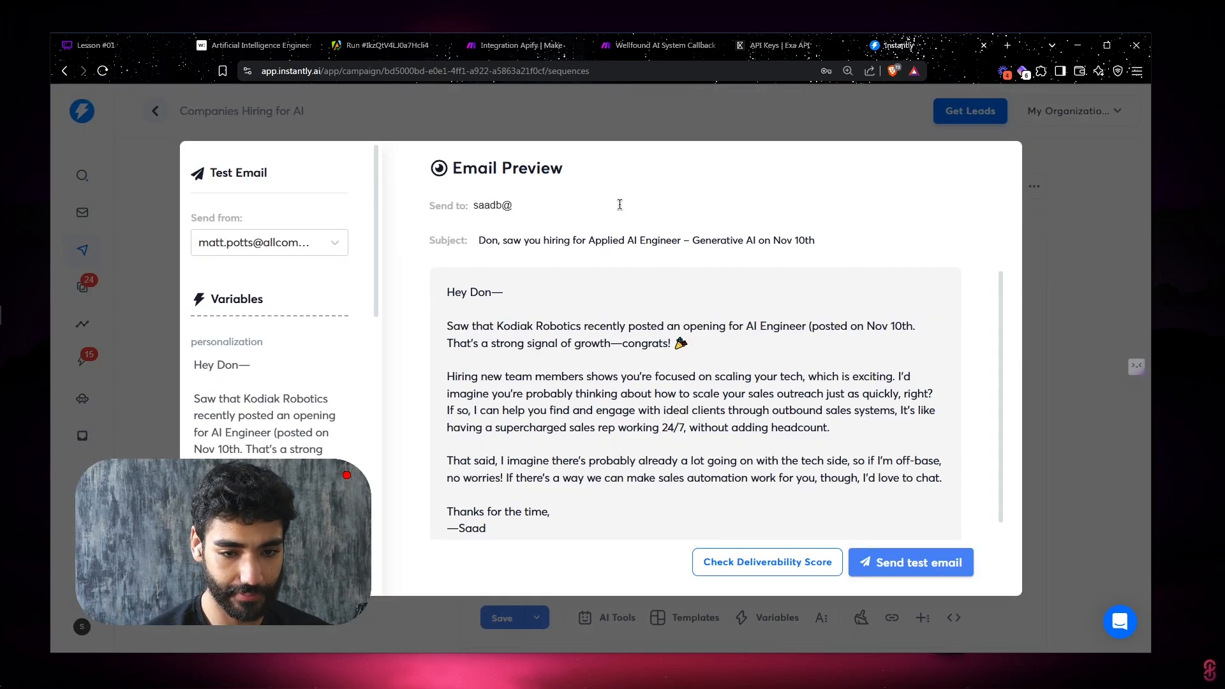
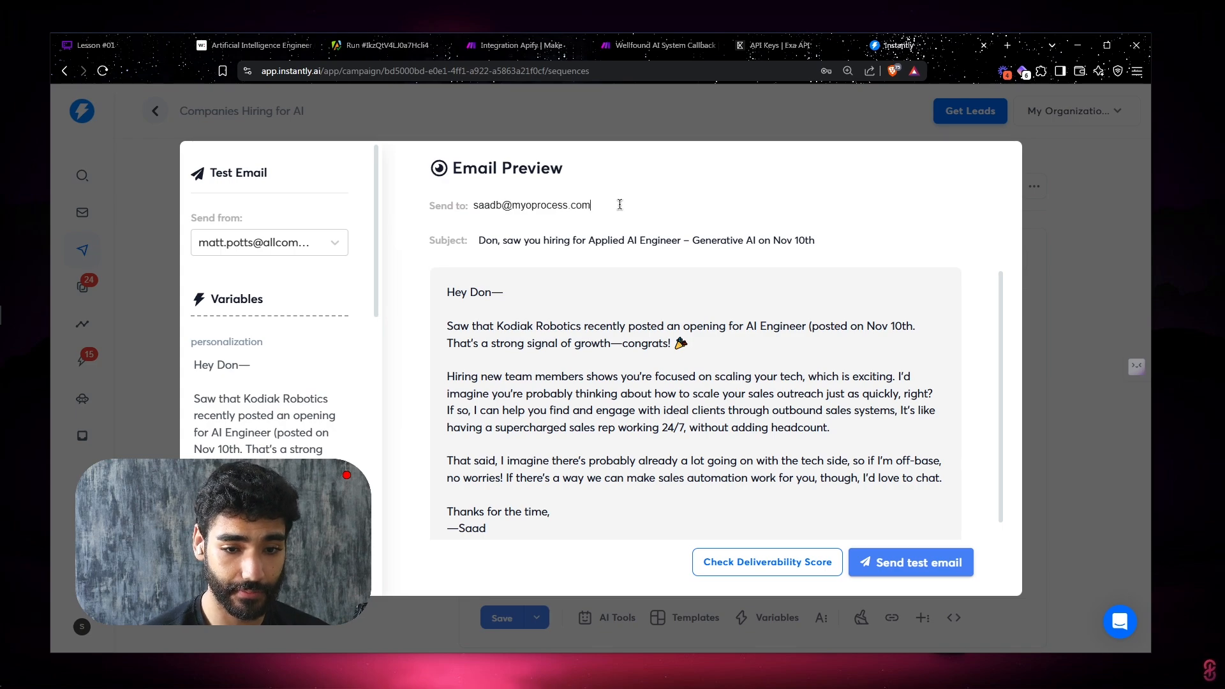
left_click(912, 562)
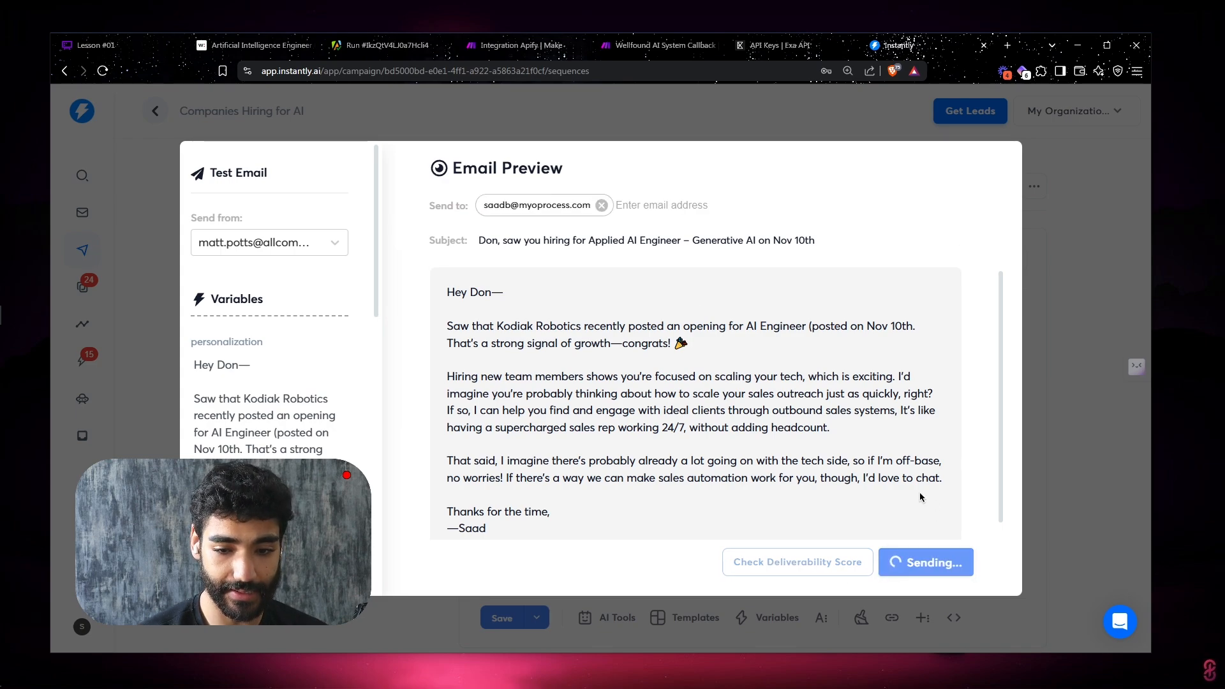
Step: Open Gmail in a new browser tab
key("ctrl+t")
type("mail.google.com/mail/")
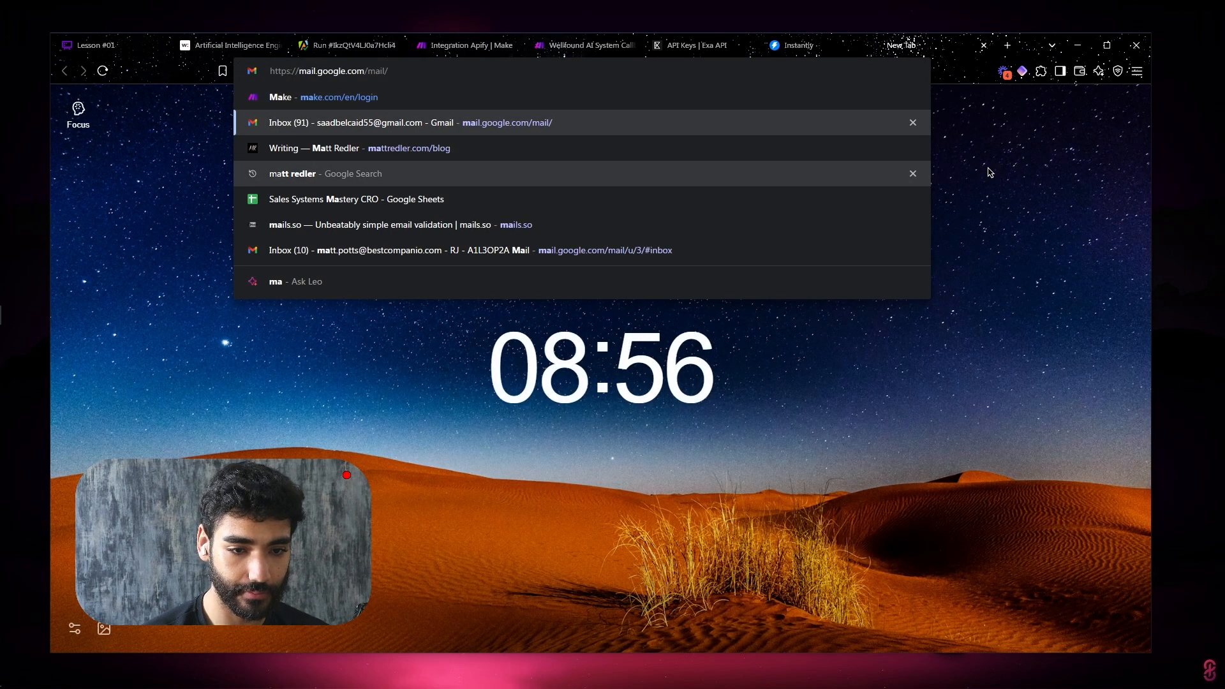
key("Return")
left_click(807, 49)
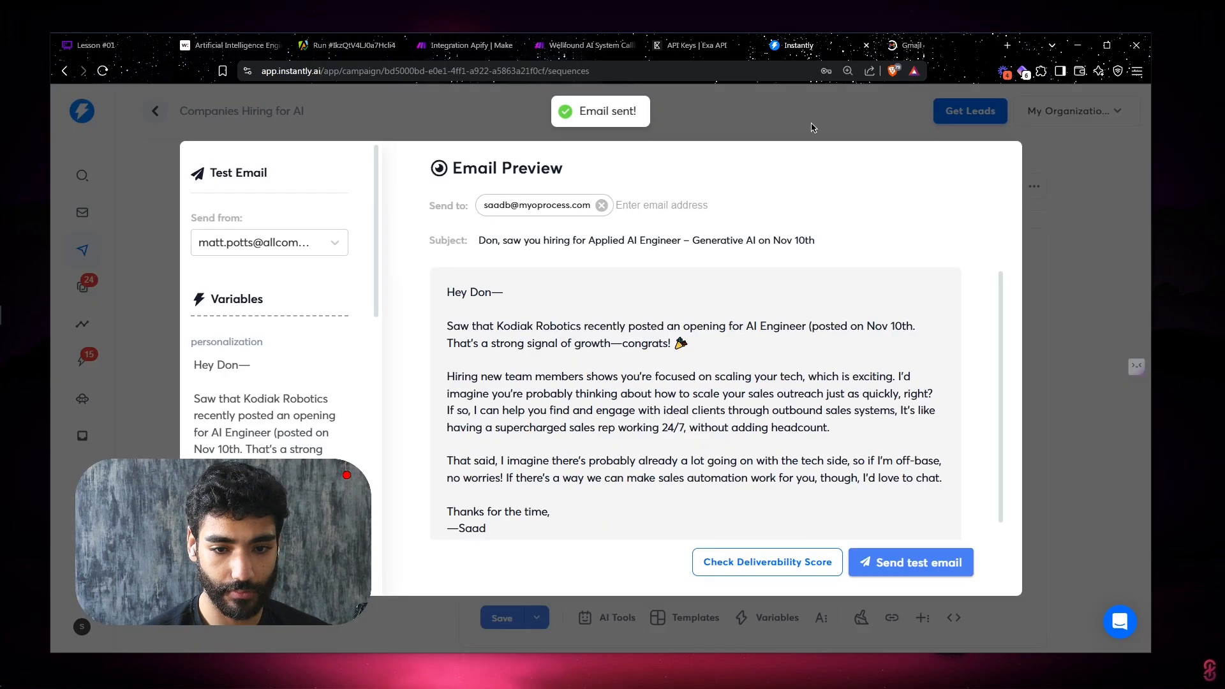
key("ctrl+Tab")
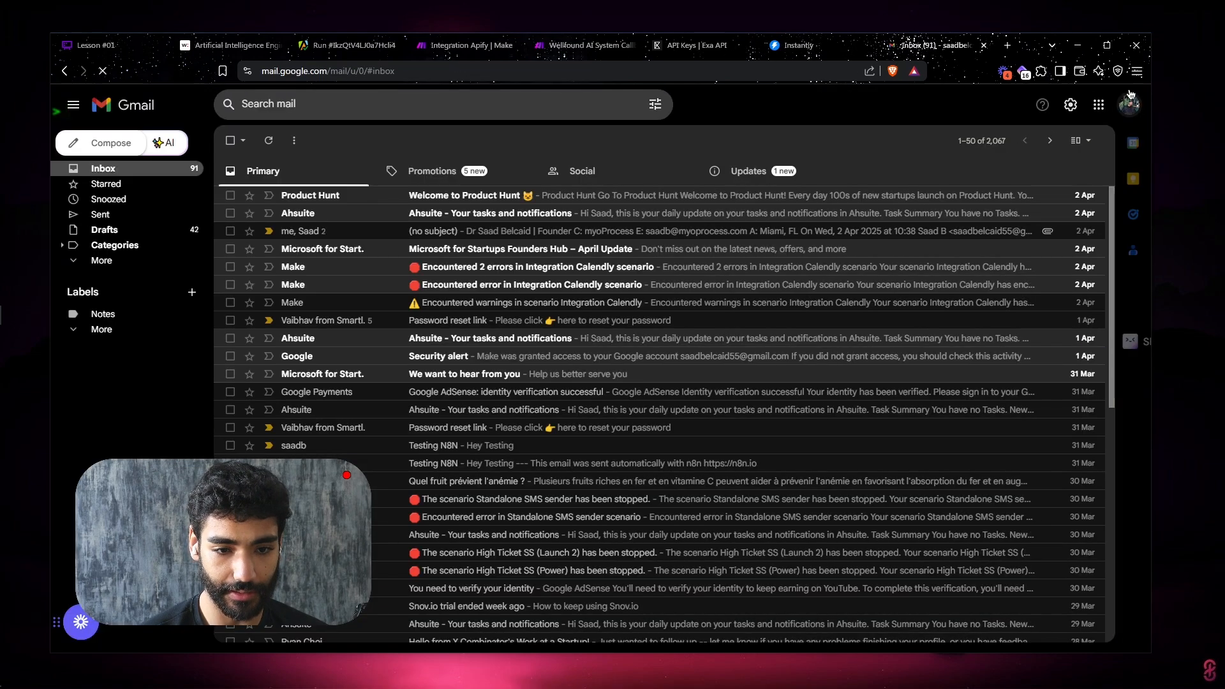
Step: Switch Gmail to the business account and open the received Instantly test email
left_click(1129, 104)
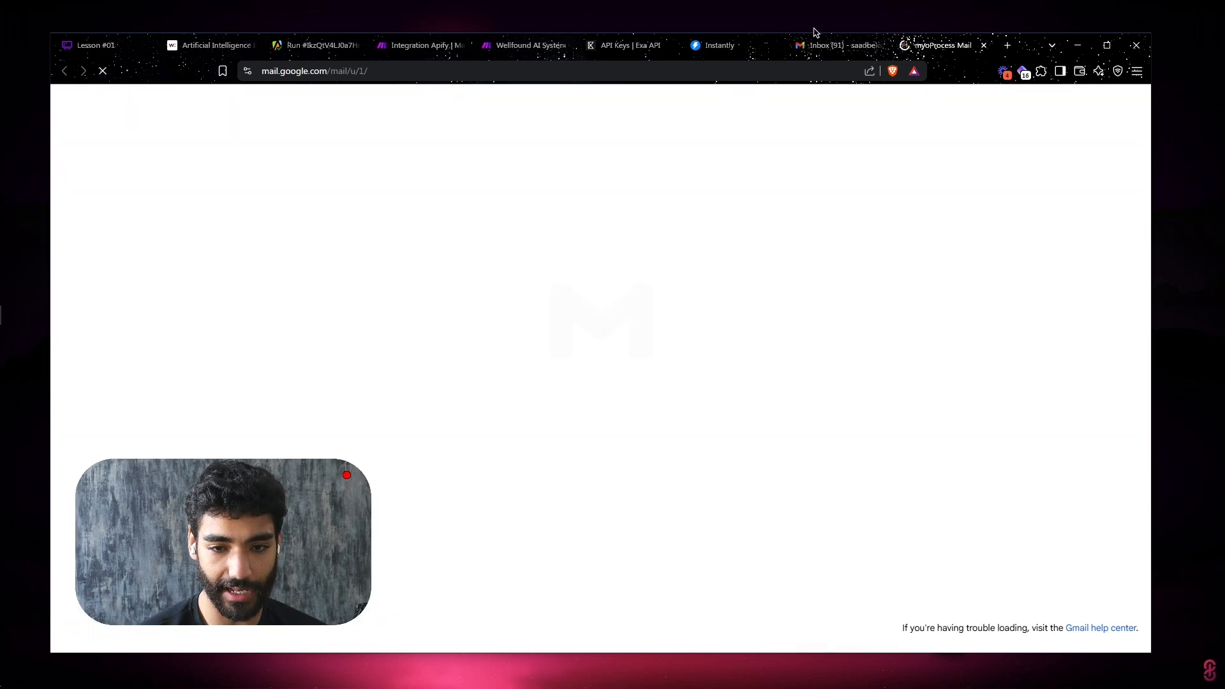
left_click(826, 44)
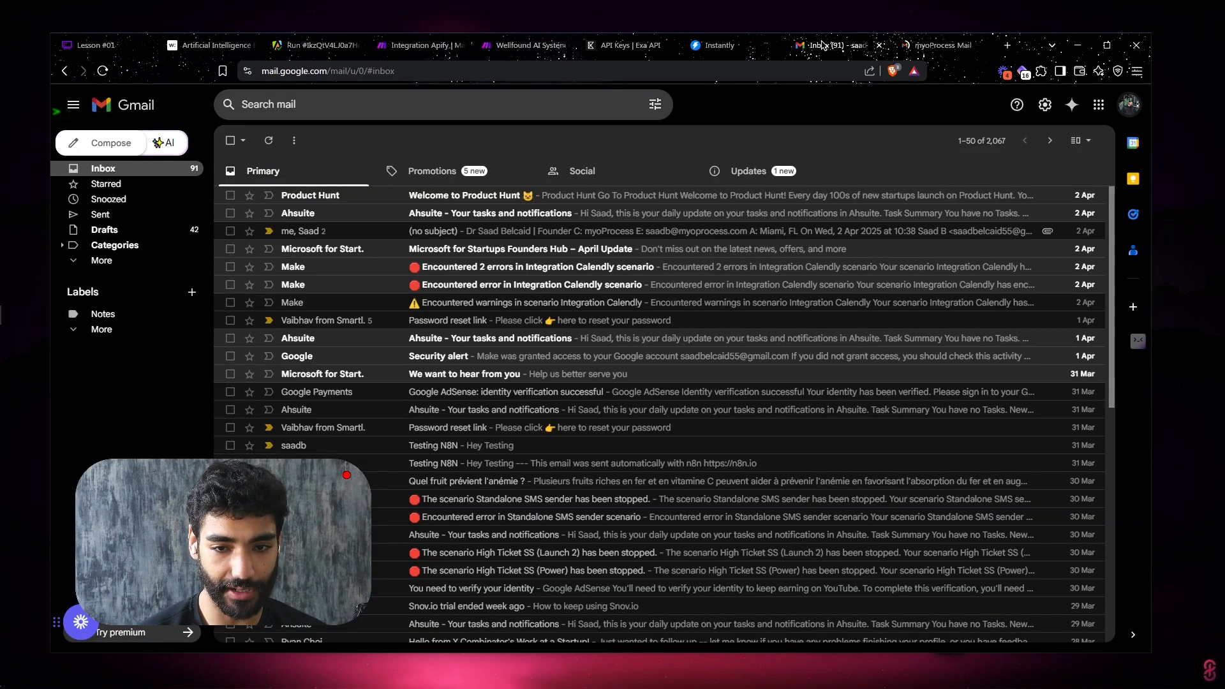
key("ctrl+w")
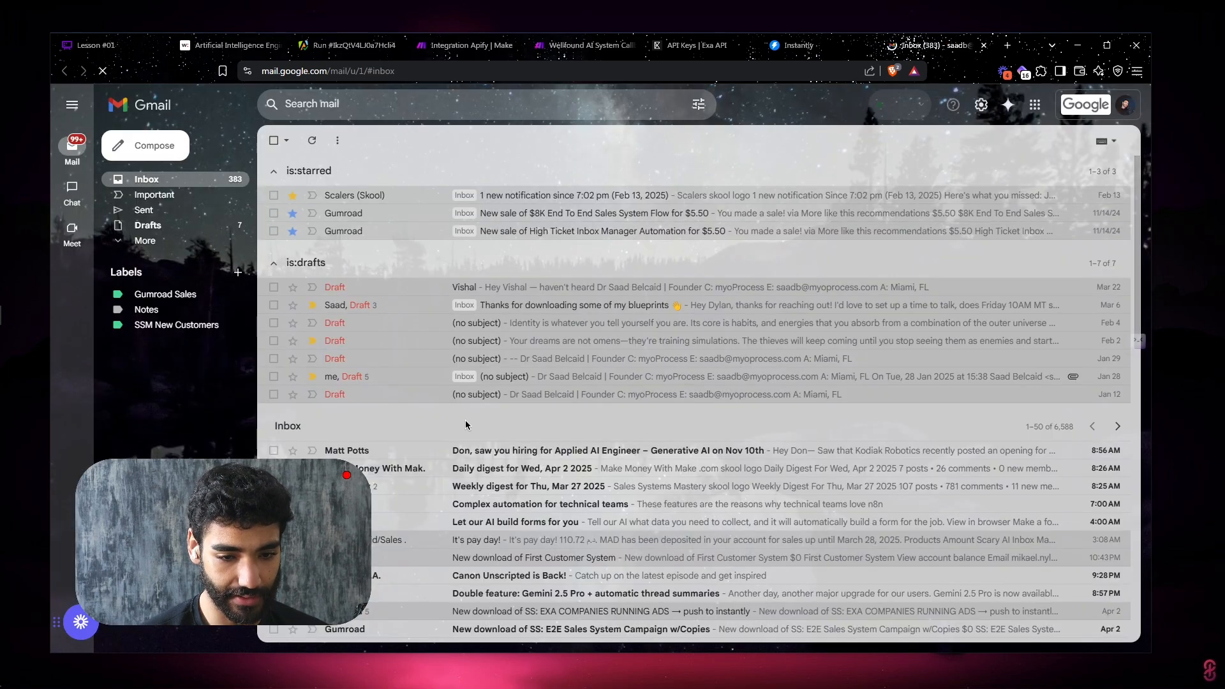
scroll(466, 421, "up", 4)
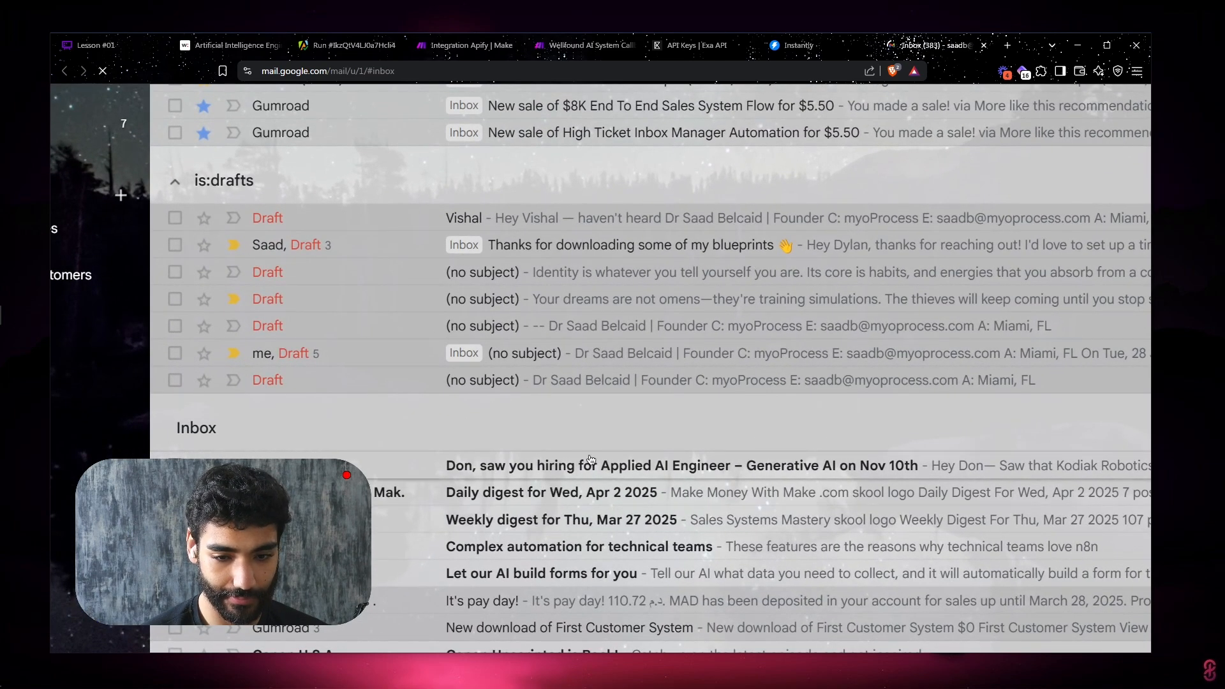
left_click(590, 459)
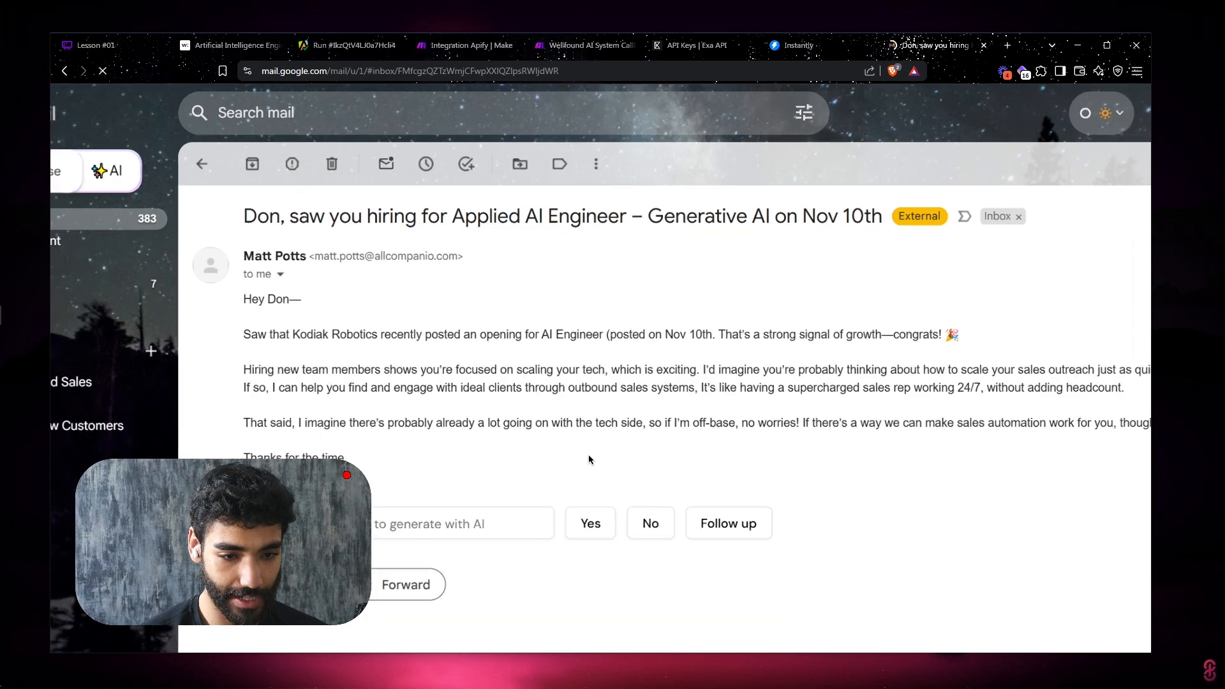
Step: Verify the personalised company and opening lines, zoom out, and return to Instantly
scroll(435, 373, "up", 3)
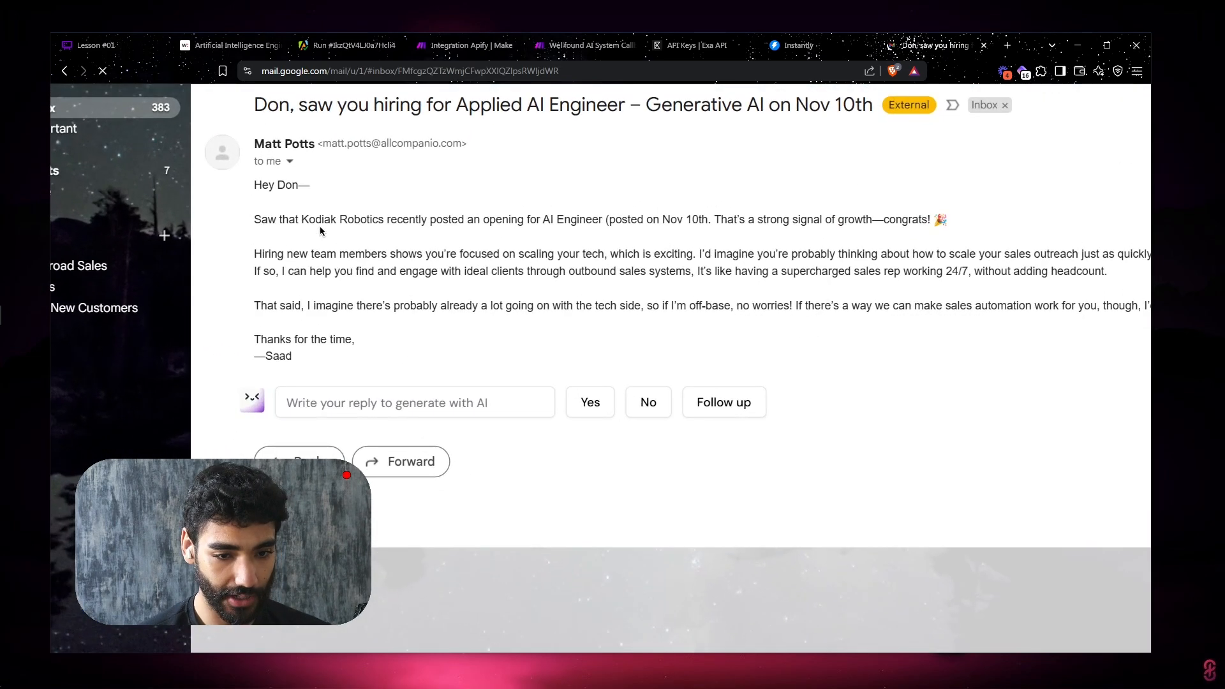
left_click_drag(321, 224, 449, 222)
left_click(445, 222)
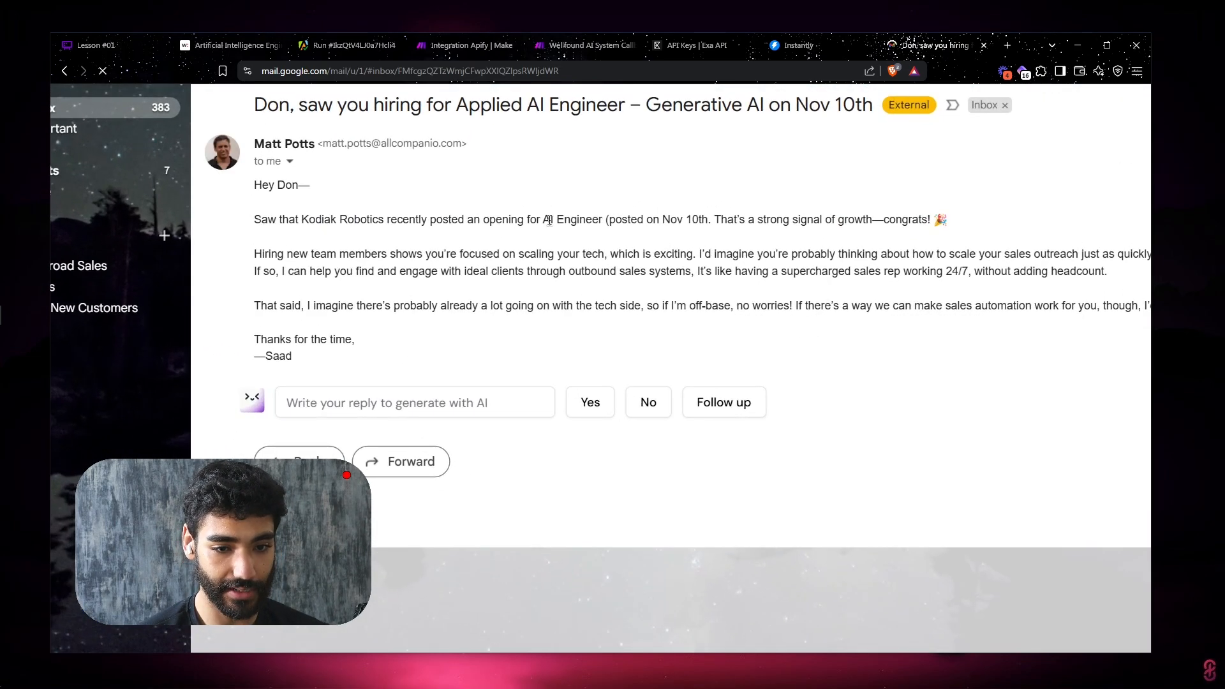
scroll(549, 220, "right", 2)
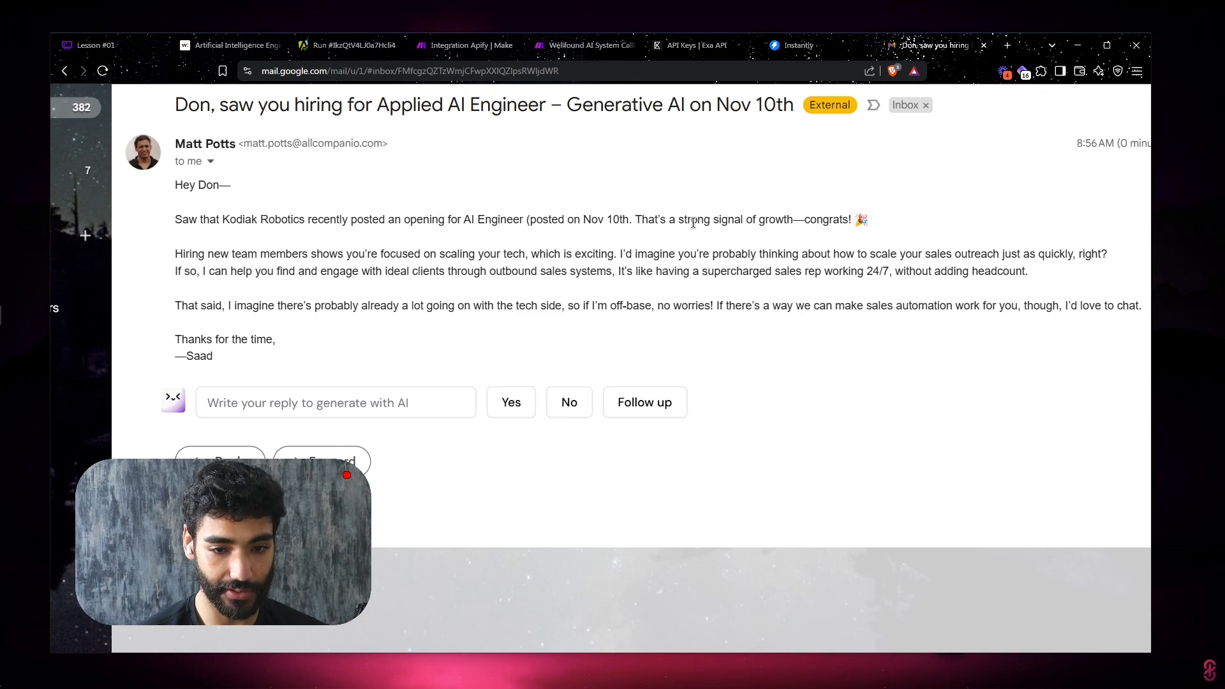
left_click_drag(809, 219, 998, 252)
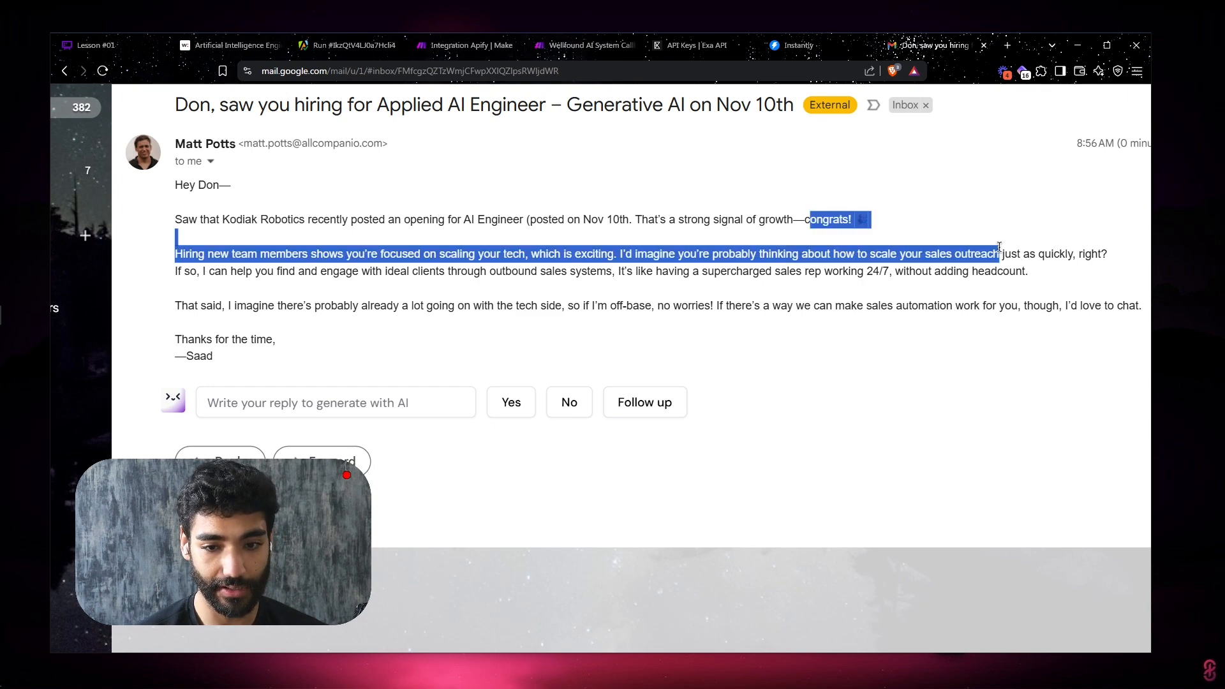
left_click(443, 364)
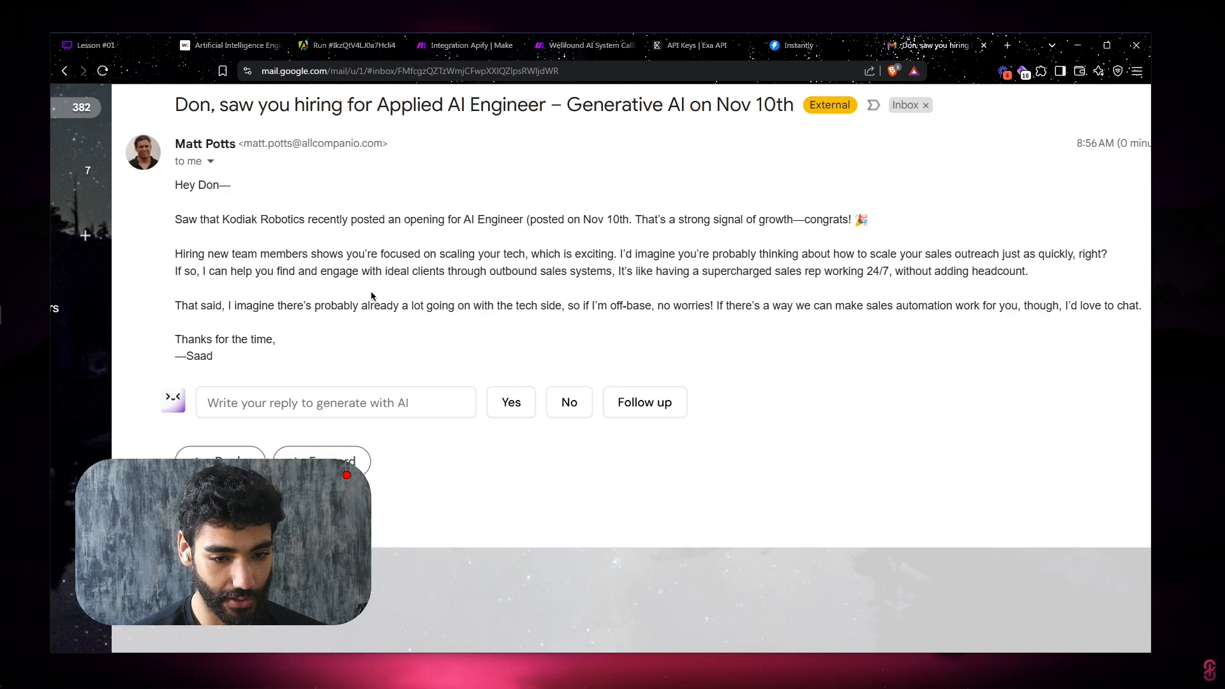
key("ctrl+minus")
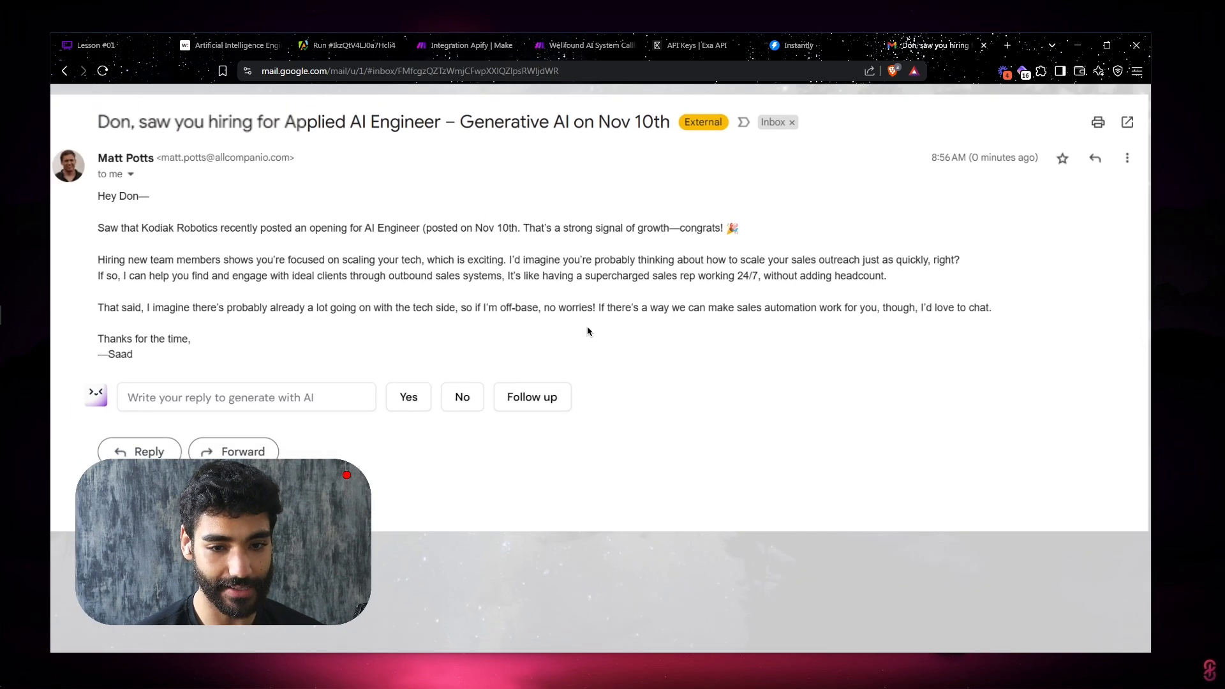
key("ctrl+minus")
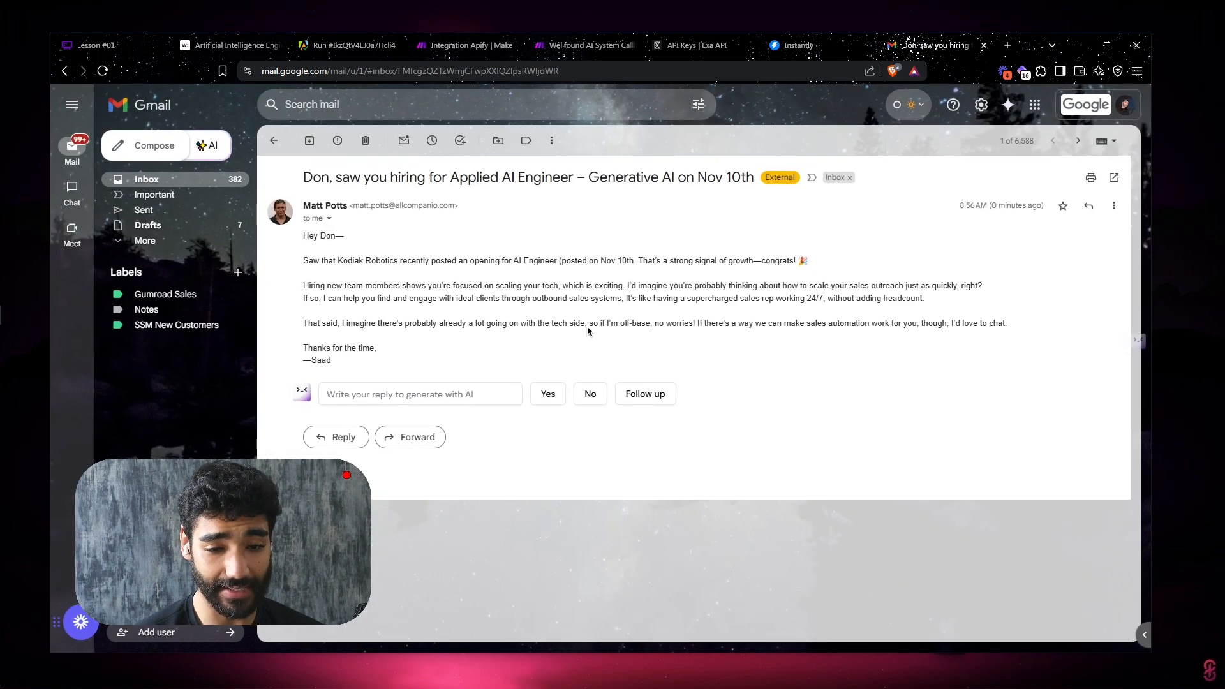
left_click(829, 54)
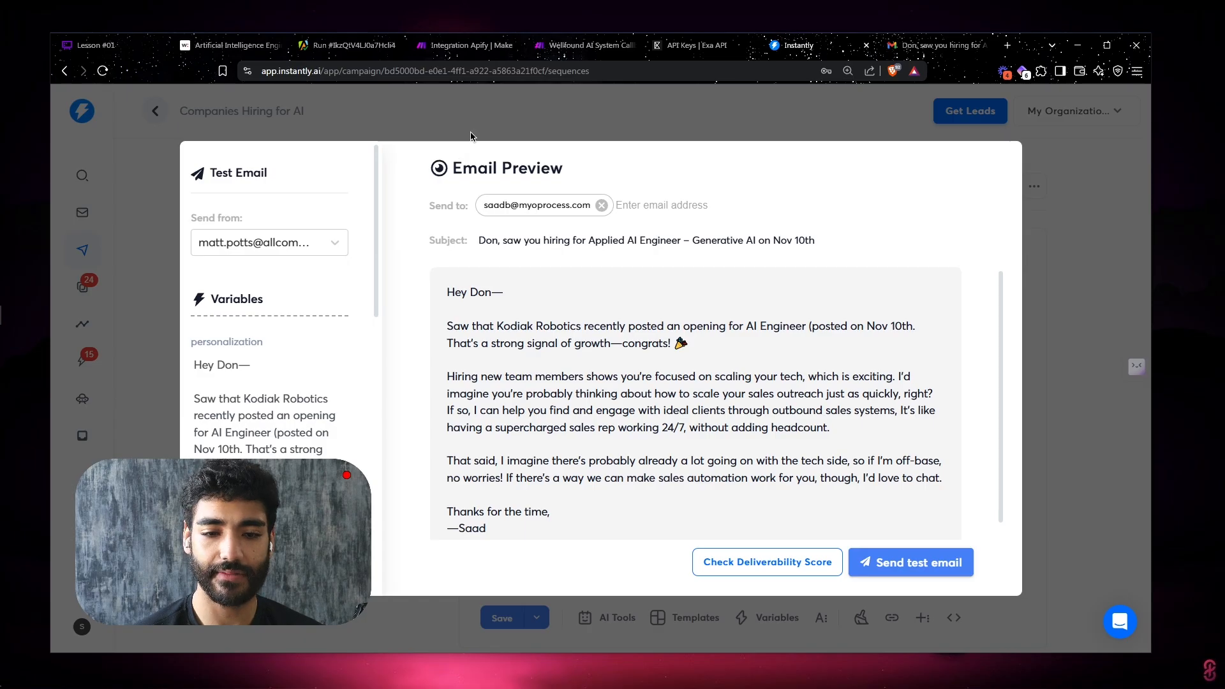